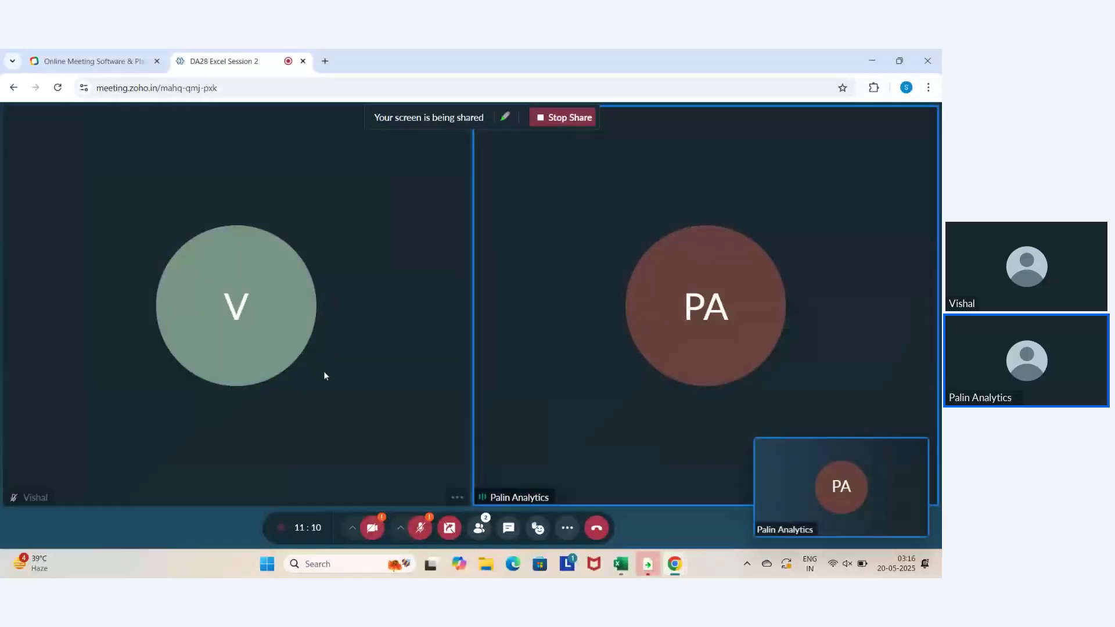
Switch to the Day 1 workbook in Excel and make the header cells B2:E2 on the Round sheet bold
{"action": "mouse_move", "coordinate": [621, 569]}
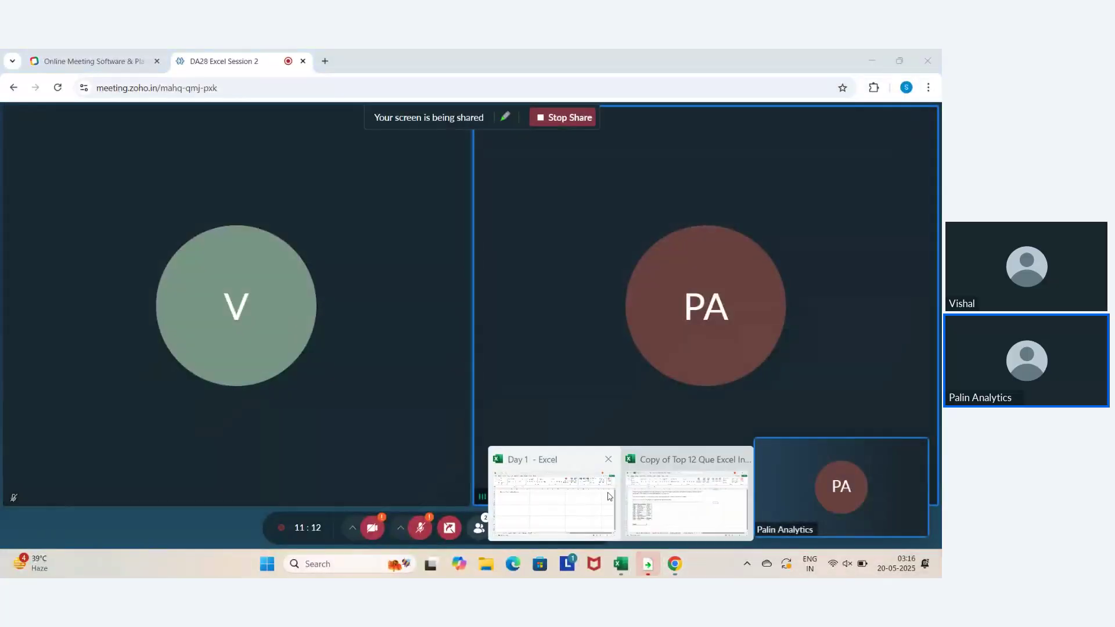
{"action": "left_click", "coordinate": [542, 492]}
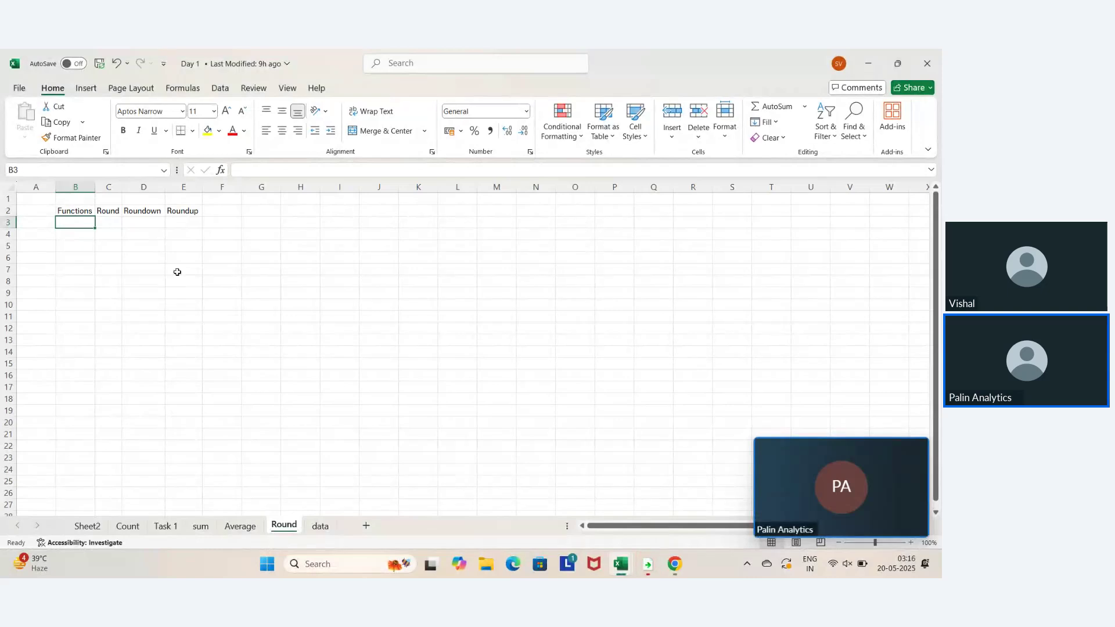
{"action": "key", "text": "Left"}
{"action": "key", "text": "Up"}
{"action": "key", "text": "Right"}
{"action": "key", "text": "shift+Right"}
{"action": "key", "text": "shift+Right"}
{"action": "key", "text": "shift+Right"}
{"action": "key", "text": "shift+Right"}
{"action": "key", "text": "shift+Right"}
{"action": "key", "text": "shift+Right"}
{"action": "key", "text": "shift+Right"}
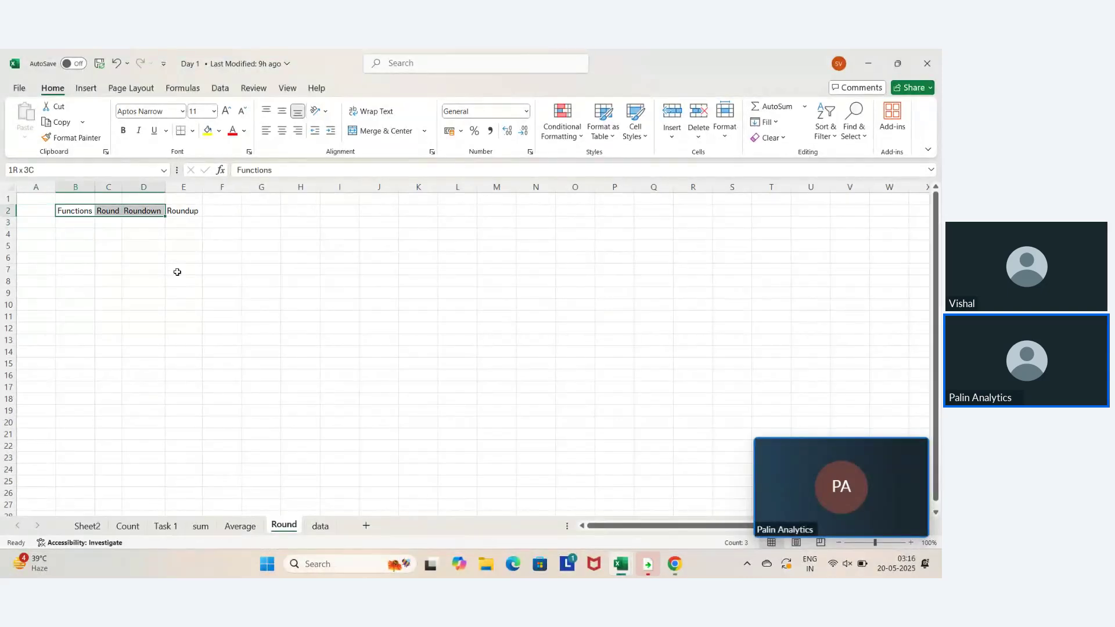
{"action": "key", "text": "shift+Left"}
{"action": "key", "text": "shift+Left"}
{"action": "key", "text": "shift+Left"}
{"action": "key", "text": "shift+Left"}
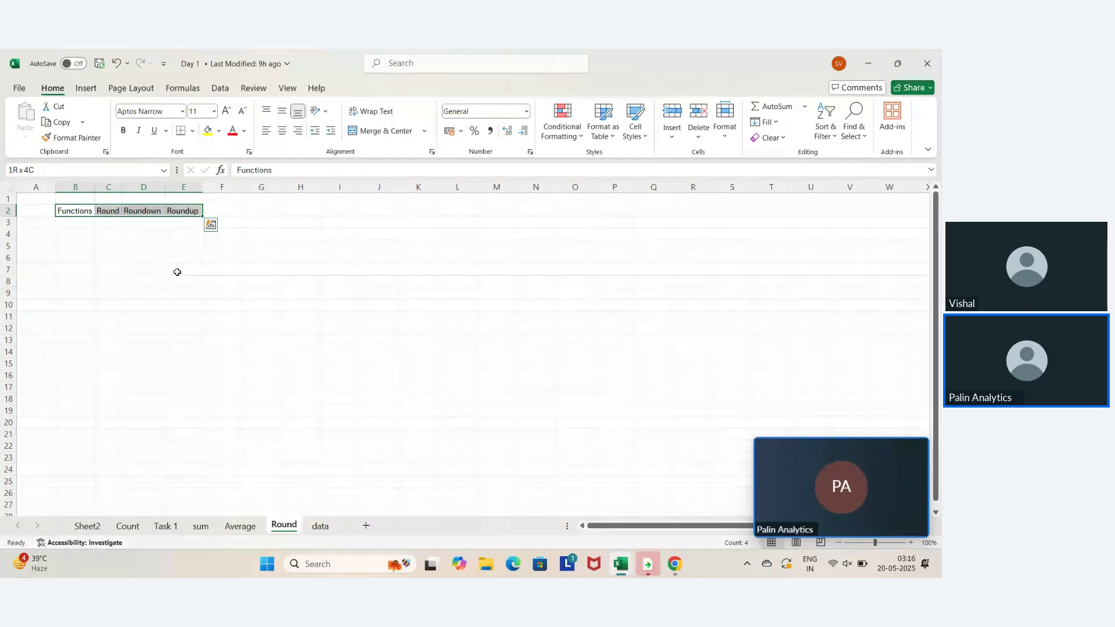
{"action": "key", "text": "ctrl+b"}
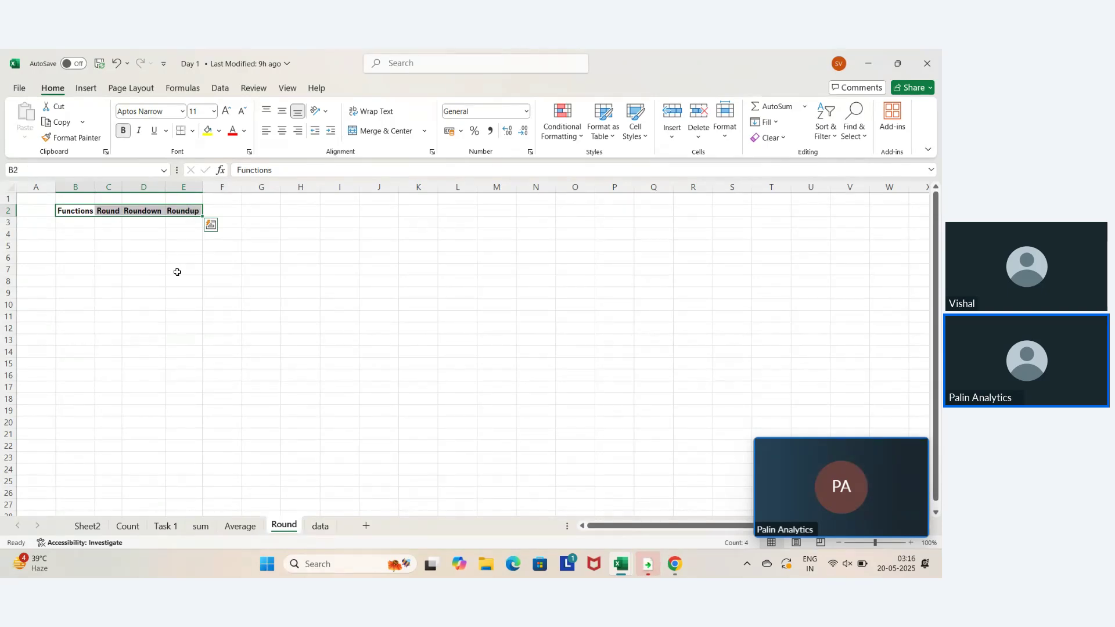
Autofit the widths of columns B to E to the header texts in B2:E2
{"action": "key", "text": "alt+h"}
{"action": "key", "text": "o"}
{"action": "key", "text": "i"}
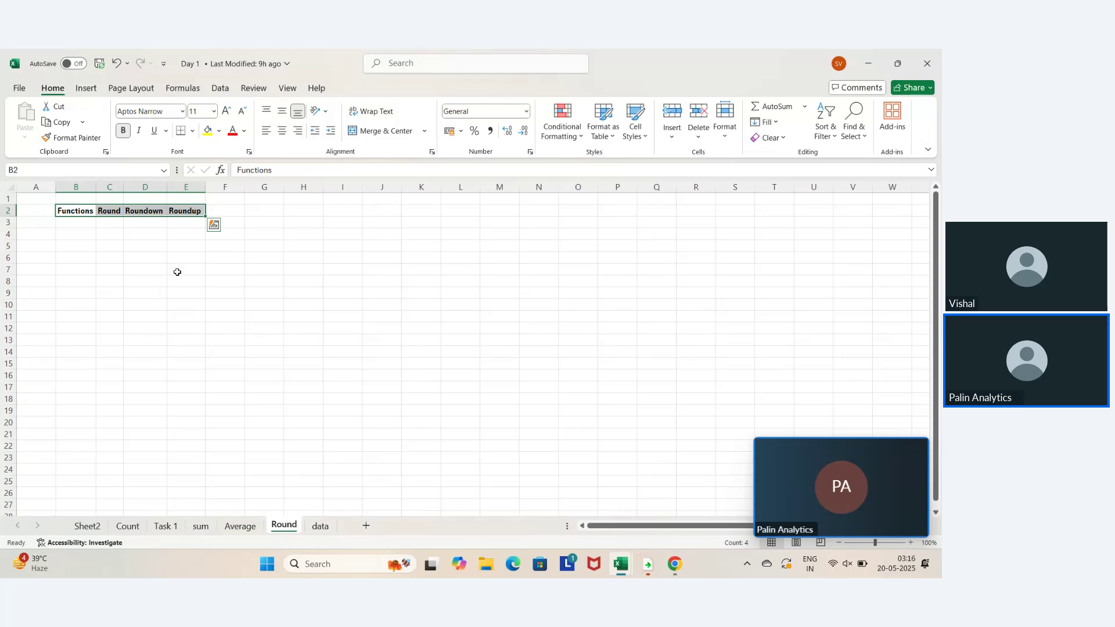
Enter the row labels Data in B3 and Result in B4 under the Functions header
{"action": "key", "text": "Left"}
{"action": "key", "text": "Down"}
{"action": "key", "text": "Right"}
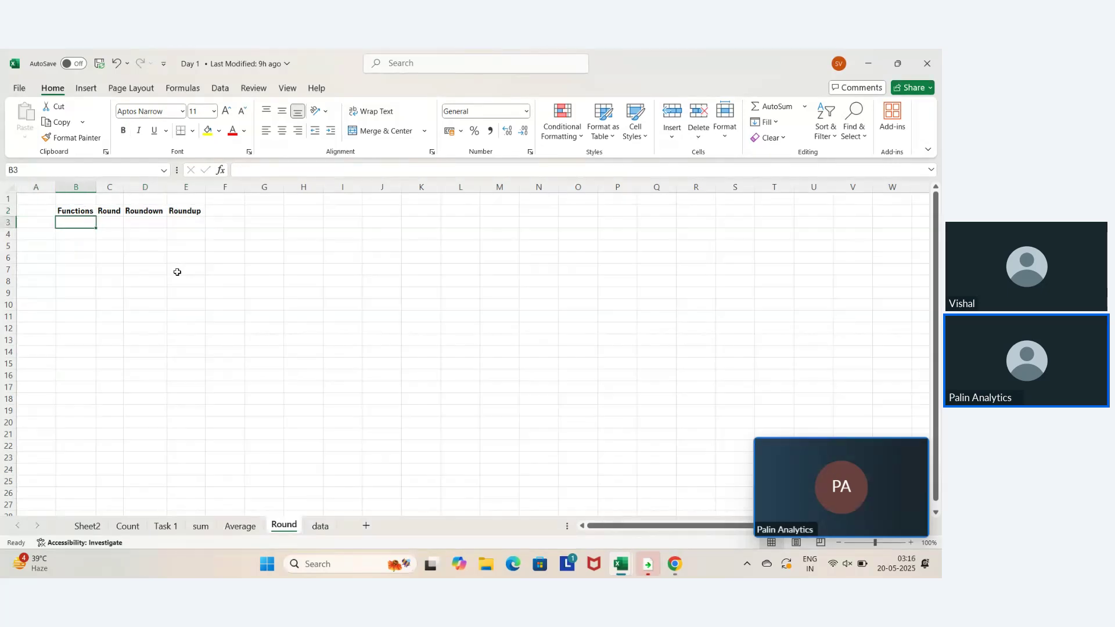
{"action": "type", "text": "Data"}
{"action": "key", "text": "Return"}
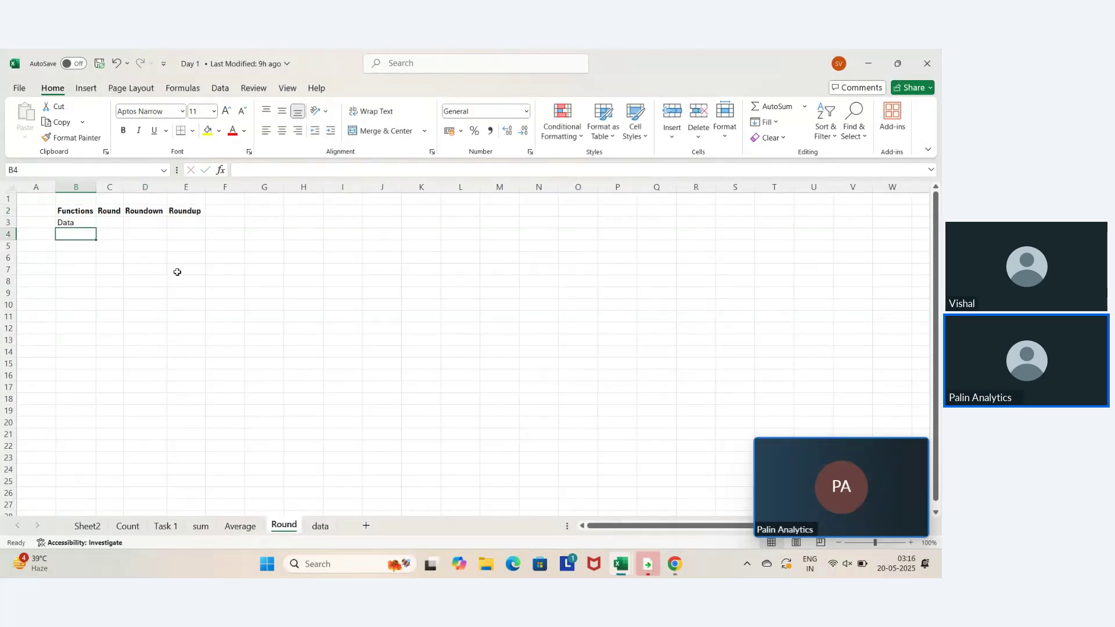
{"action": "type", "text": "Resul"}
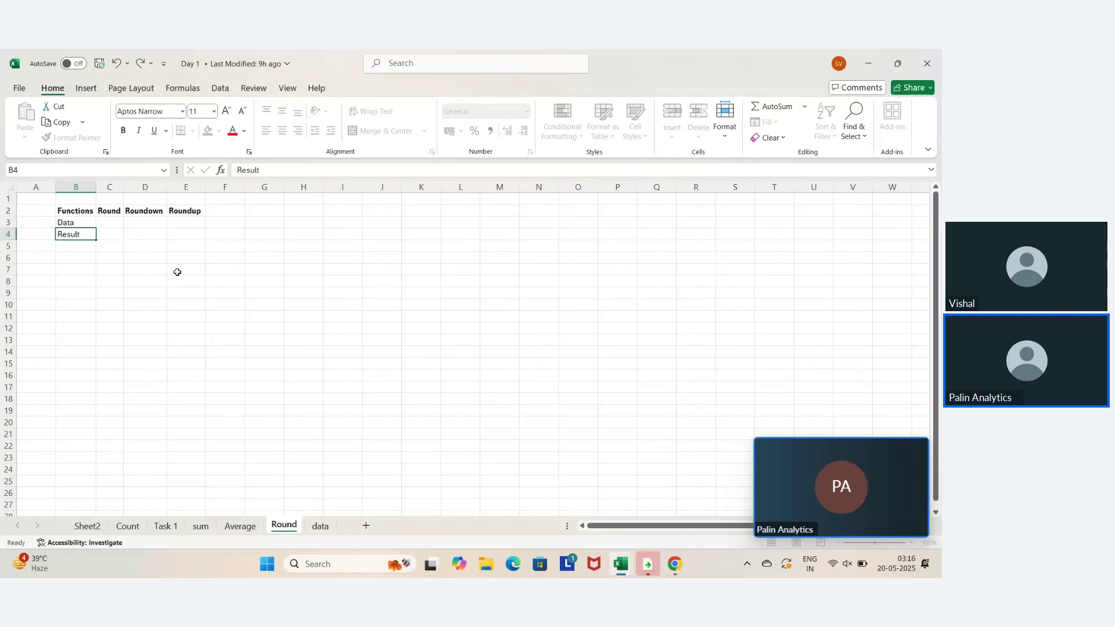
{"action": "type", "text": "t"}
{"action": "key", "text": "Return"}
Copy the Data and Result labels from B3:B4 into B5:B6
{"action": "key", "text": "Up"}
{"action": "key", "text": "Up"}
{"action": "key", "text": "shift+Down"}
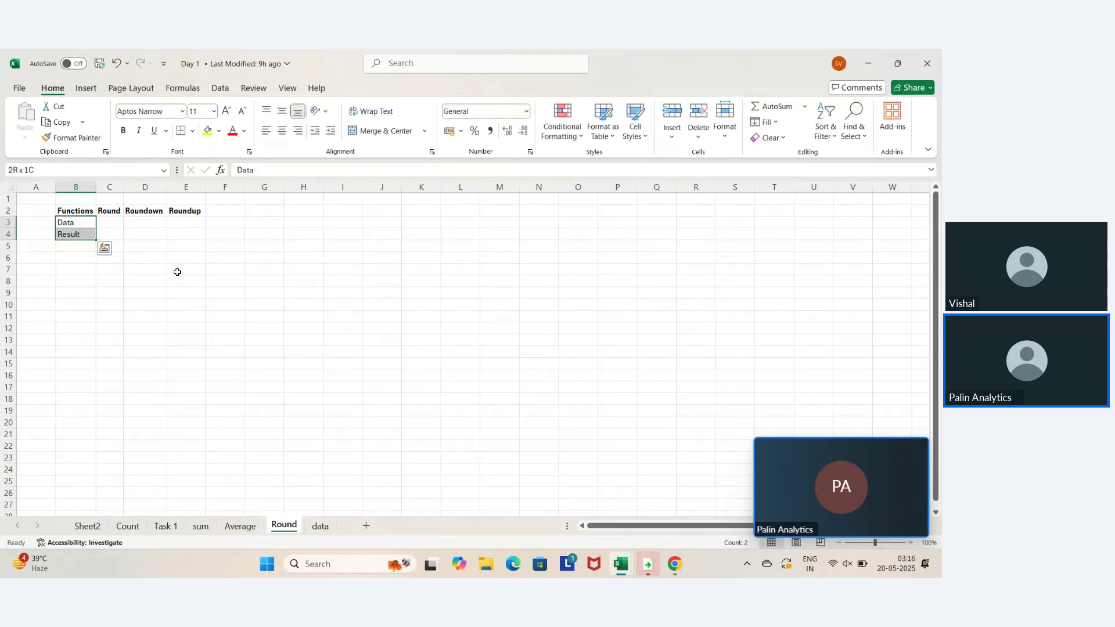
{"action": "key", "text": "ctrl+c"}
{"action": "key", "text": "Down"}
{"action": "key", "text": "Down"}
{"action": "key", "text": "ctrl+v"}
Clear the copy selection and apply all borders to the table range B2:E6
{"action": "key", "text": "Up"}
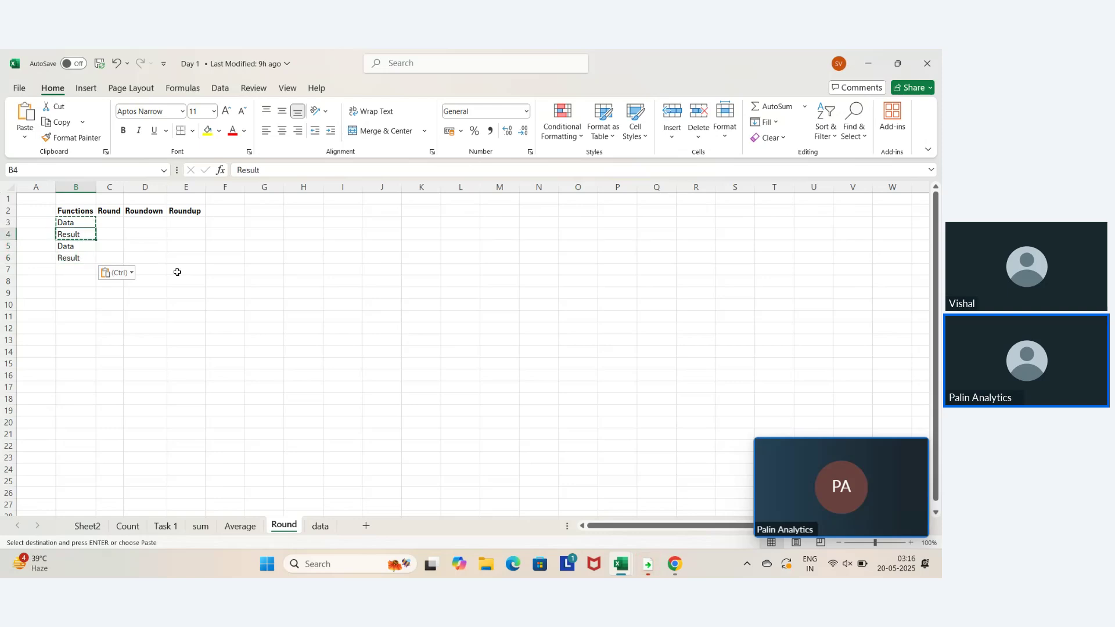
{"action": "key", "text": "Up"}
{"action": "key", "text": "Up"}
{"action": "key", "text": "shift+Down"}
{"action": "key", "text": "shift+Down"}
{"action": "key", "text": "shift+Down"}
{"action": "key", "text": "shift+Down"}
{"action": "key", "text": "shift+Right"}
{"action": "key", "text": "shift+Right"}
{"action": "key", "text": "shift+Right"}
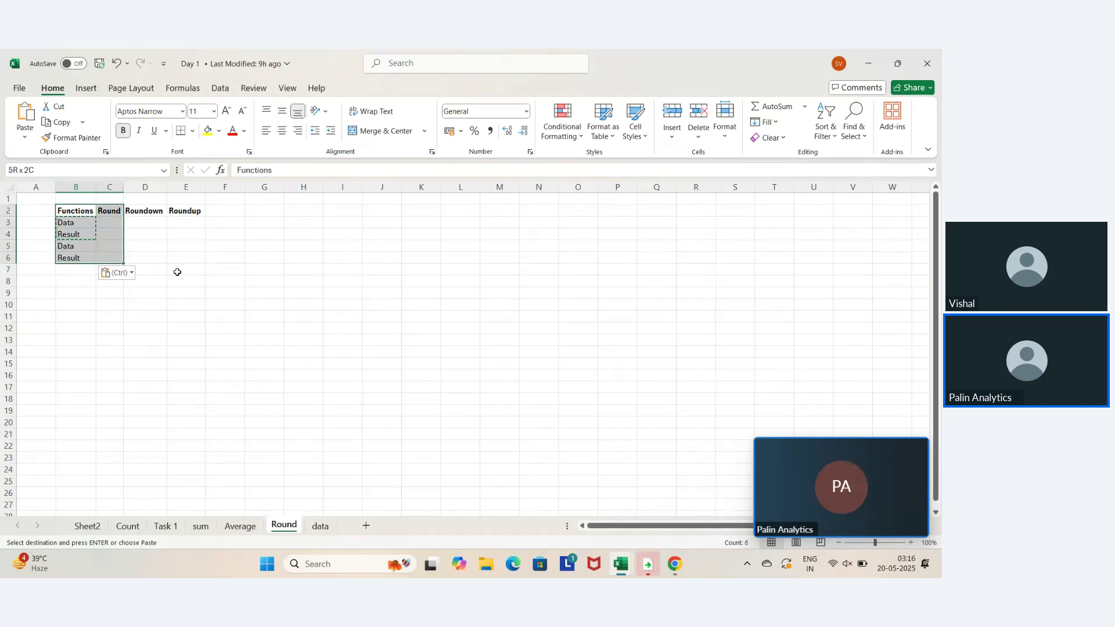
{"action": "key", "text": "ctrl"}
{"action": "key", "text": "Escape"}
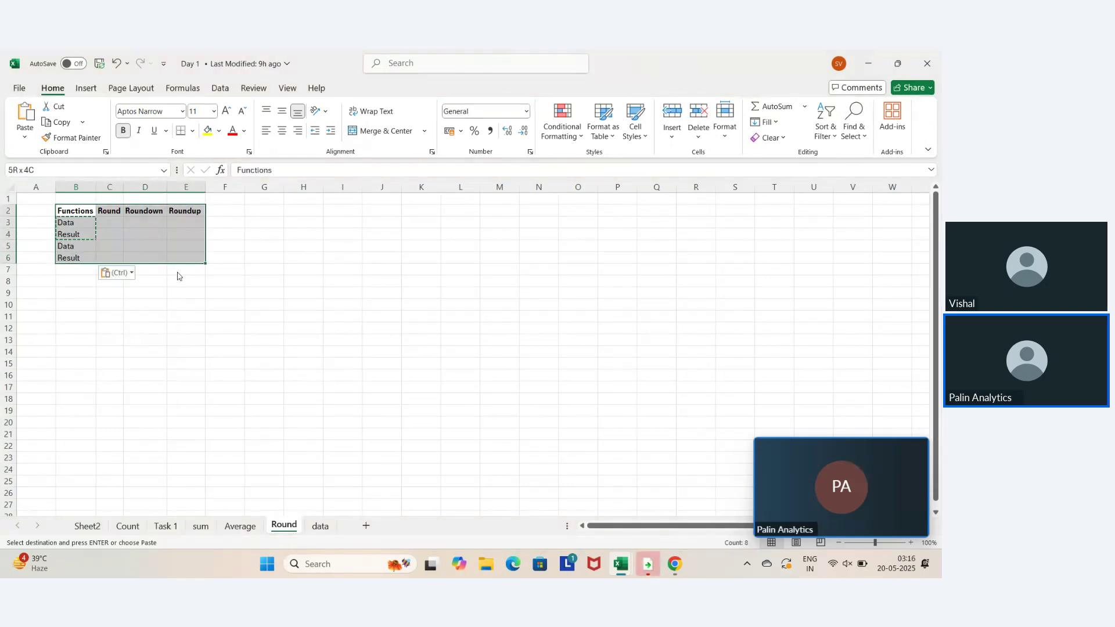
{"action": "type", "text": "hba"}
{"action": "key", "text": "Escape"}
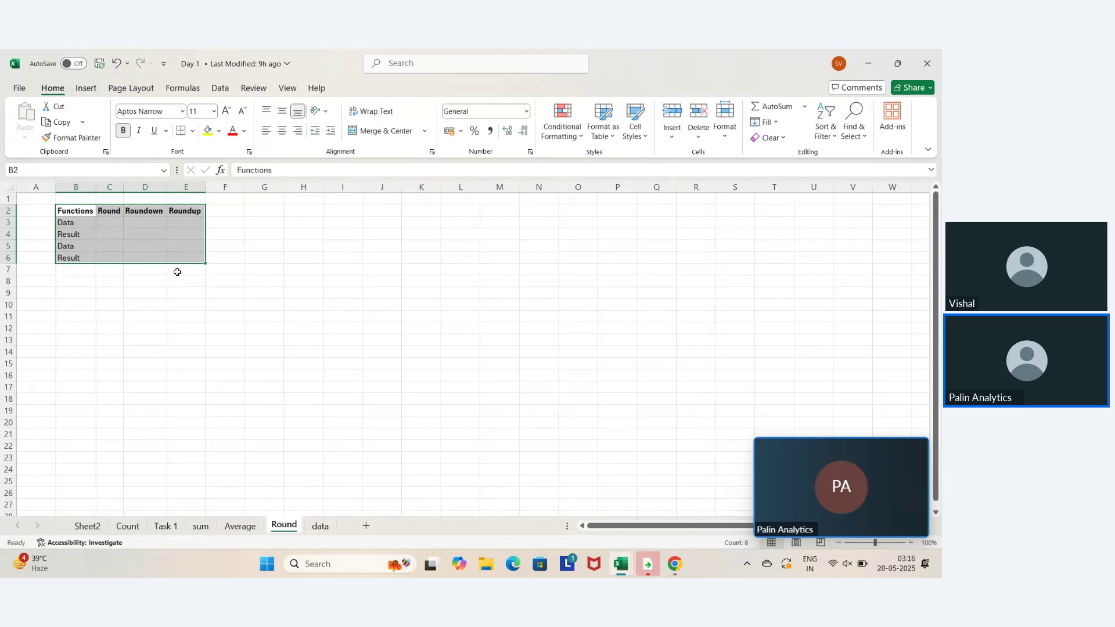
{"action": "key", "text": "alt"}
{"action": "key", "text": "h"}
{"action": "key", "text": "b"}
{"action": "key", "text": "a"}
{"action": "key", "text": "Left"}
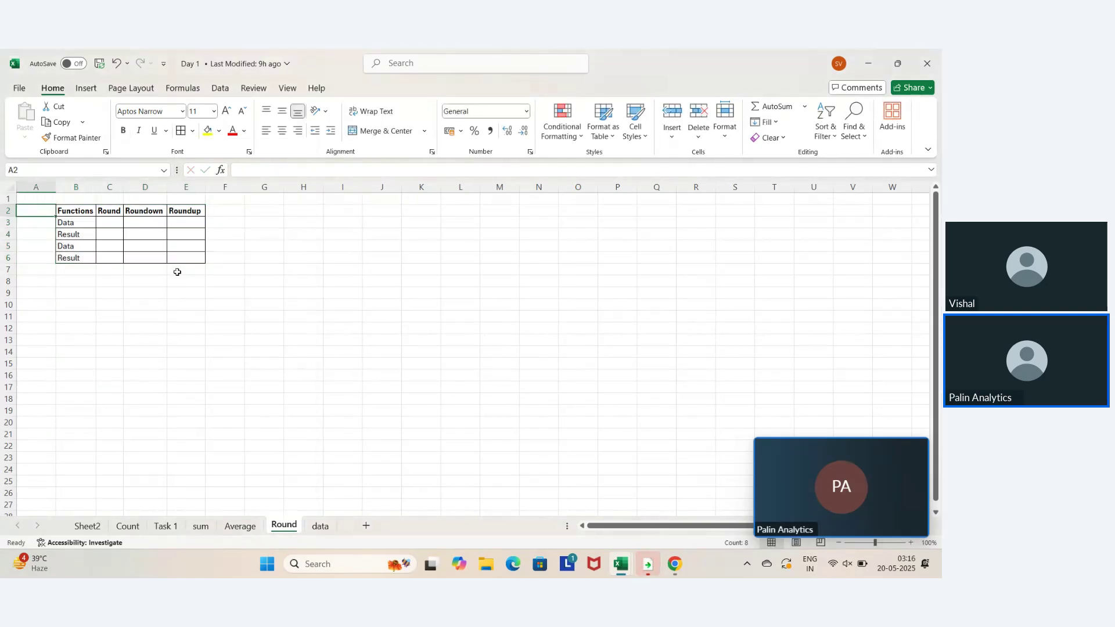
Enter 23.5678 in C3 as the first Data value under the Round header
{"action": "key", "text": "Right"}
{"action": "key", "text": "Right"}
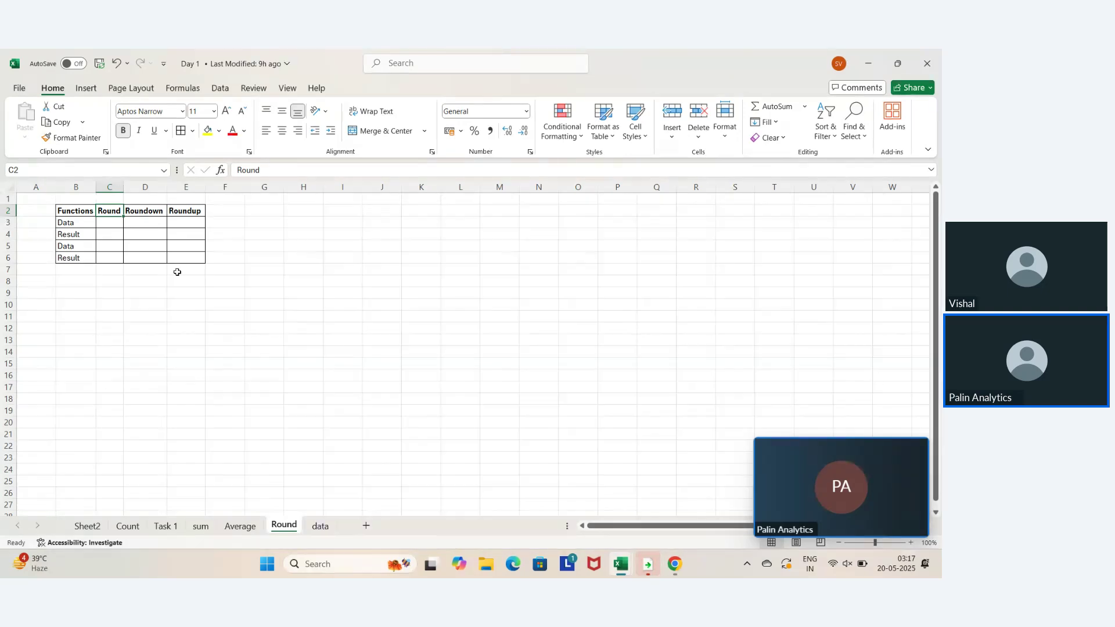
{"action": "type", "text": "1"}
{"action": "key", "text": "Escape"}
{"action": "key", "text": "Down"}
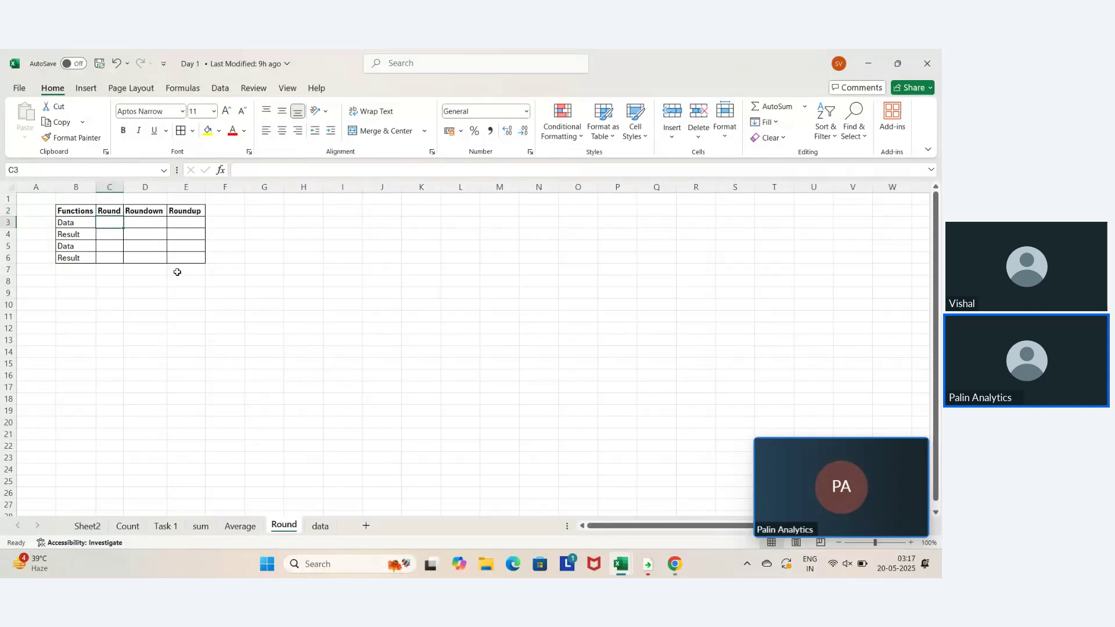
{"action": "type", "text": "23."}
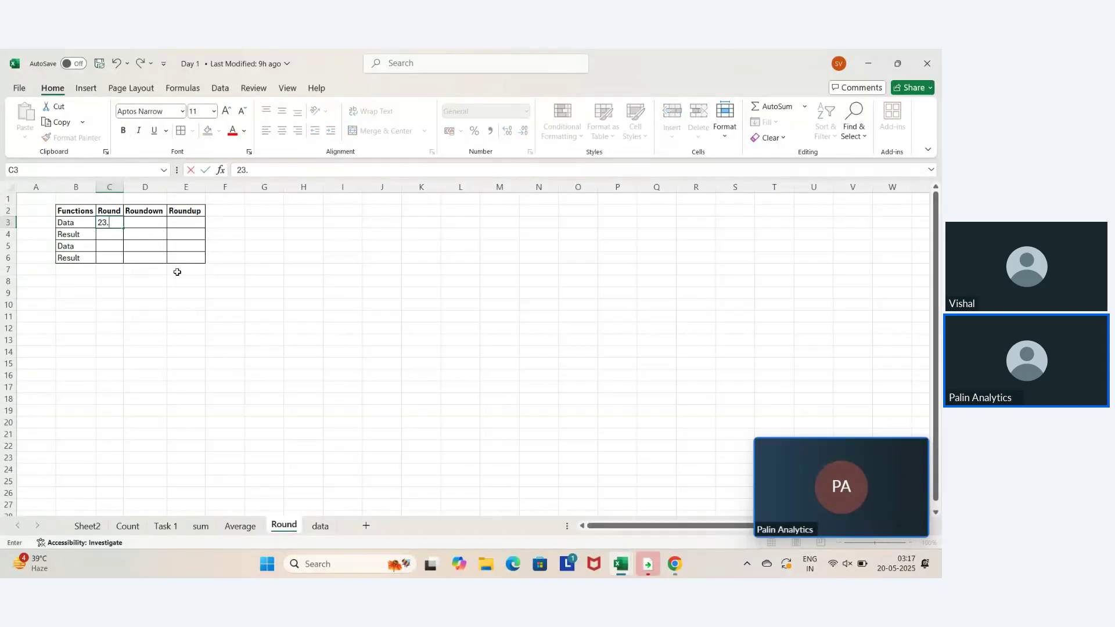
{"action": "type", "text": "5678"}
{"action": "key", "text": "Return"}
{"action": "key", "text": "Up"}
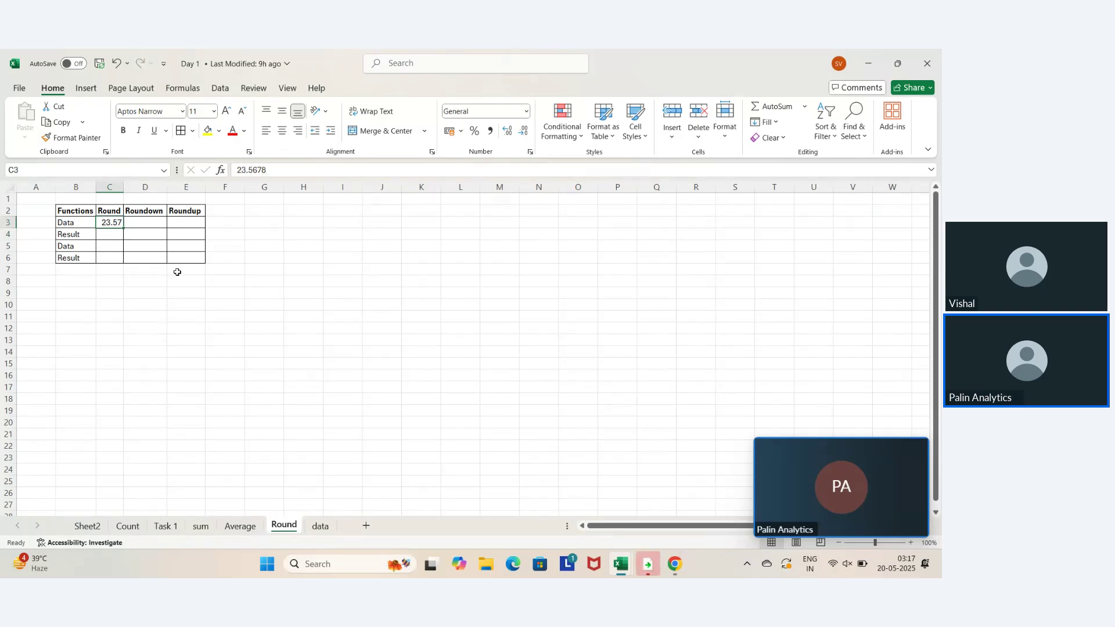
Autofit column C to the full decimal value in C3
{"action": "key", "text": "alt"}
{"action": "key", "text": "h"}
{"action": "key", "text": "o"}
{"action": "key", "text": "i"}
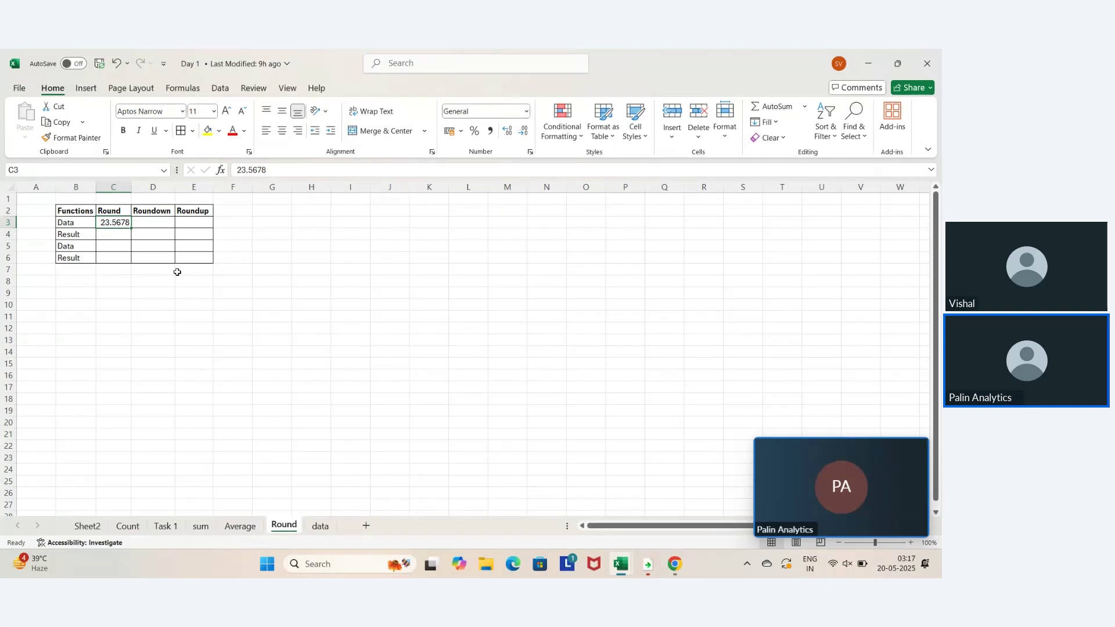
Enter a ROUND formula in C4 that rounds the value in C3 to 2 digits
{"action": "key", "text": "Down"}
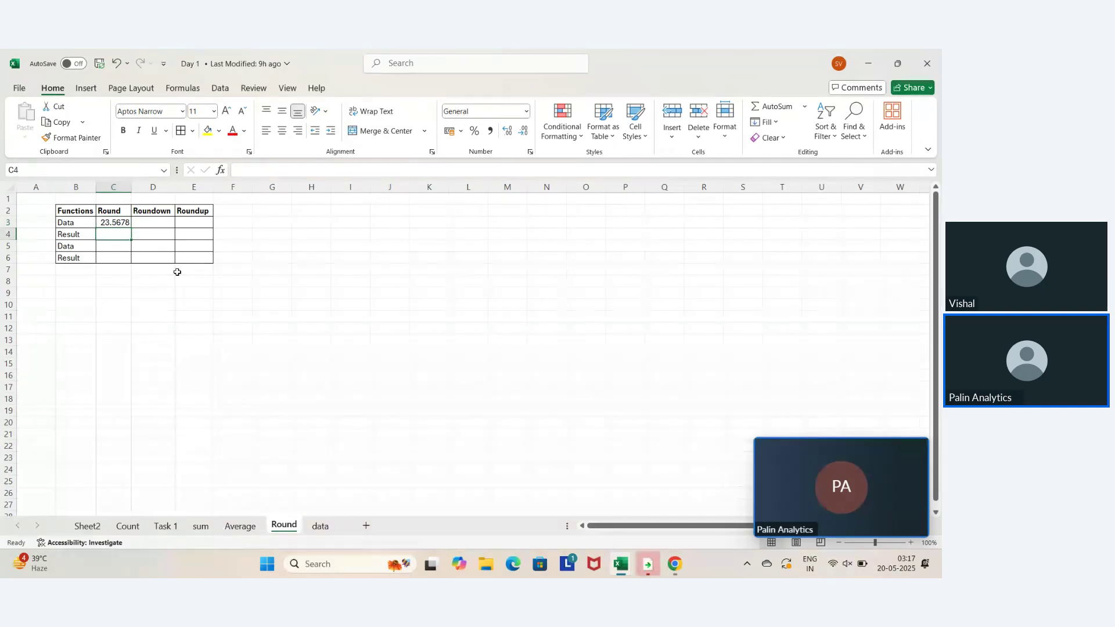
{"action": "type", "text": "="}
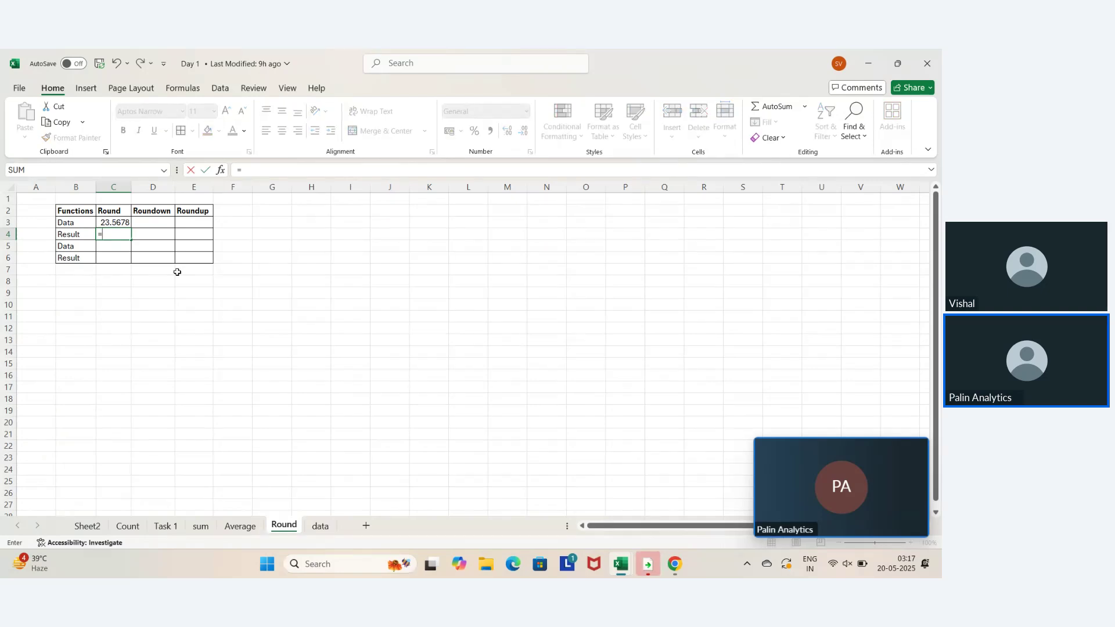
{"action": "type", "text": "roun"}
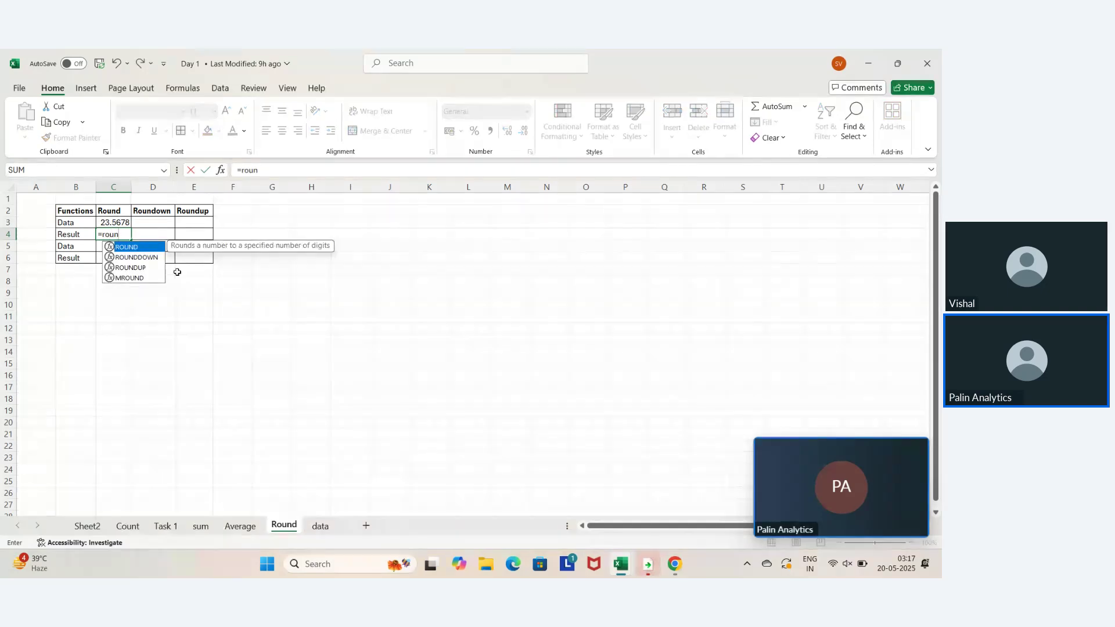
{"action": "key", "text": "Tab"}
{"action": "key", "text": "Up"}
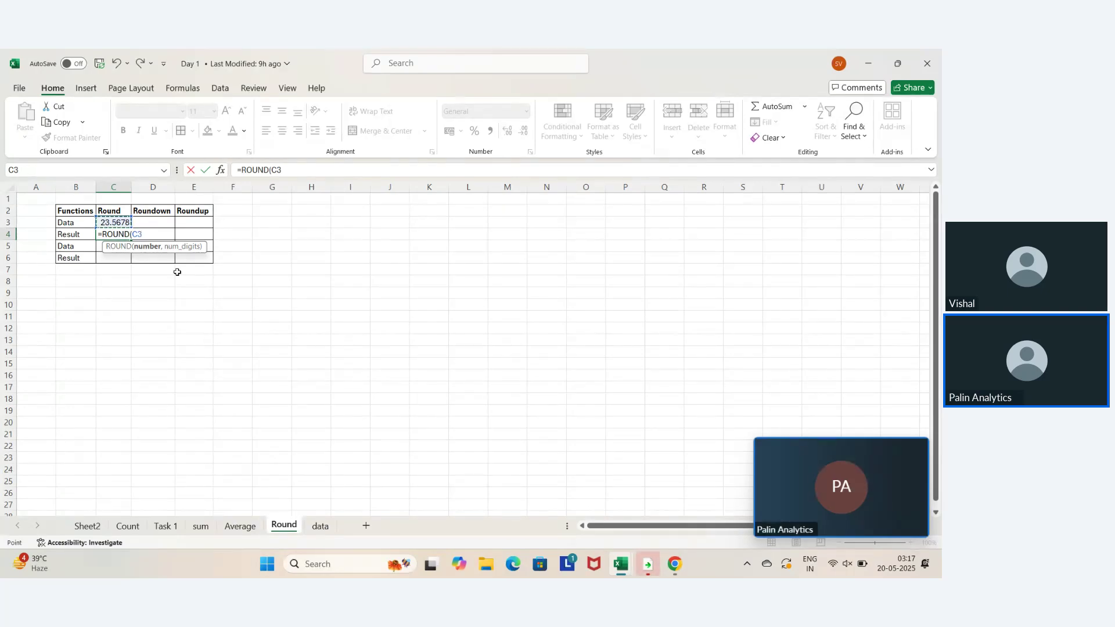
{"action": "type", "text": ","}
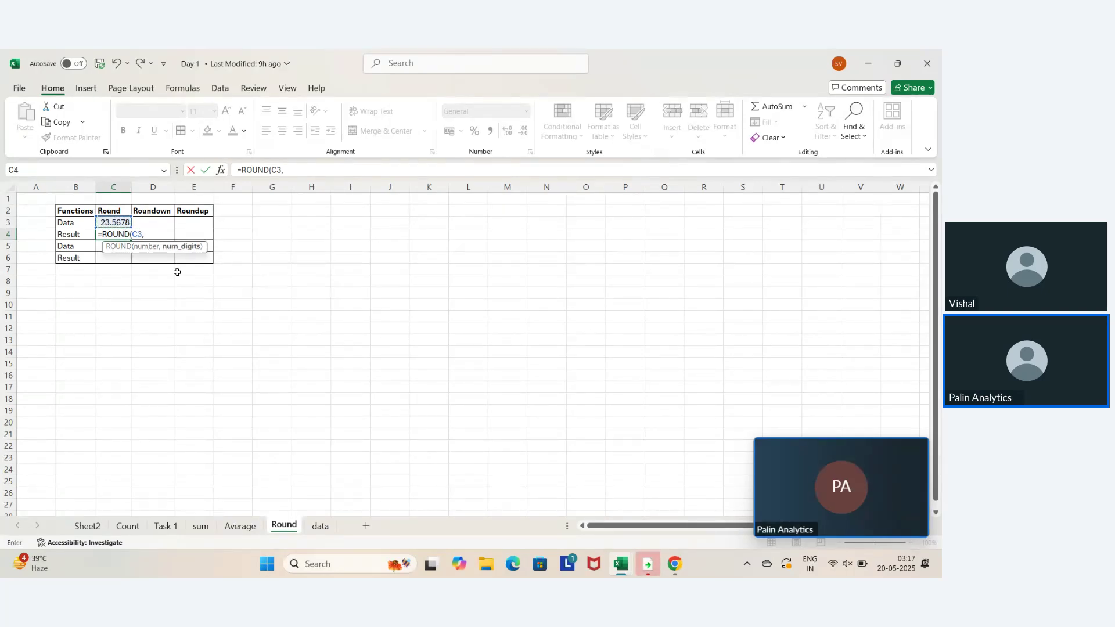
{"action": "type", "text": "2"}
{"action": "key", "text": "Return"}
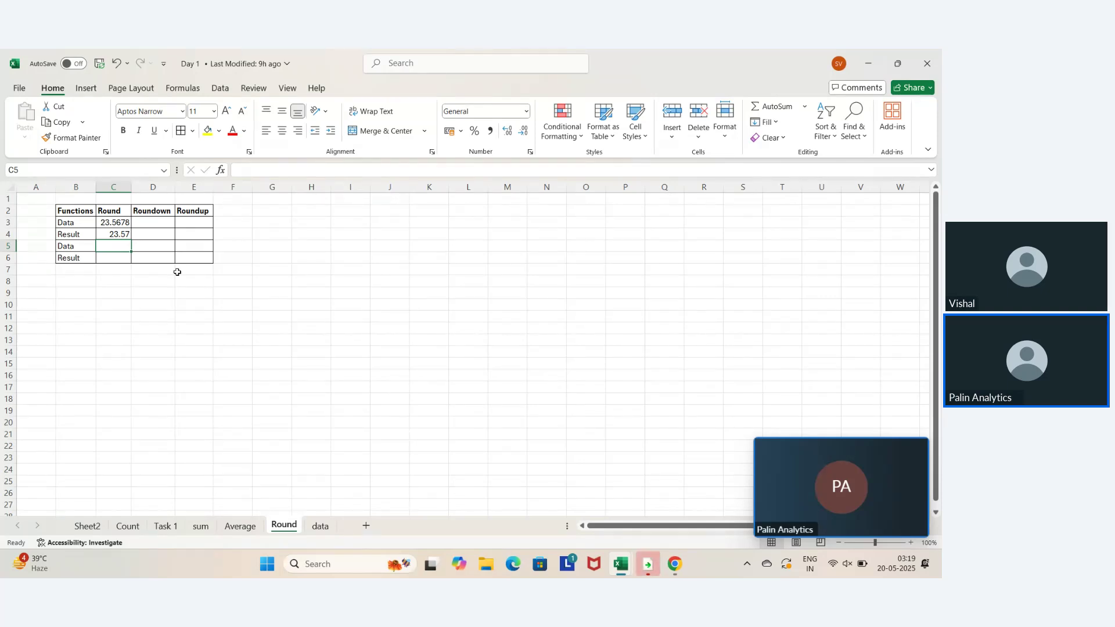
Copy the Data value from C3 into C5, the second Data row of the Round column
{"action": "key", "text": "Down"}
{"action": "key", "text": "Left"}
{"action": "key", "text": "Up"}
{"action": "key", "text": "Up"}
{"action": "key", "text": "Right"}
{"action": "key", "text": "Up"}
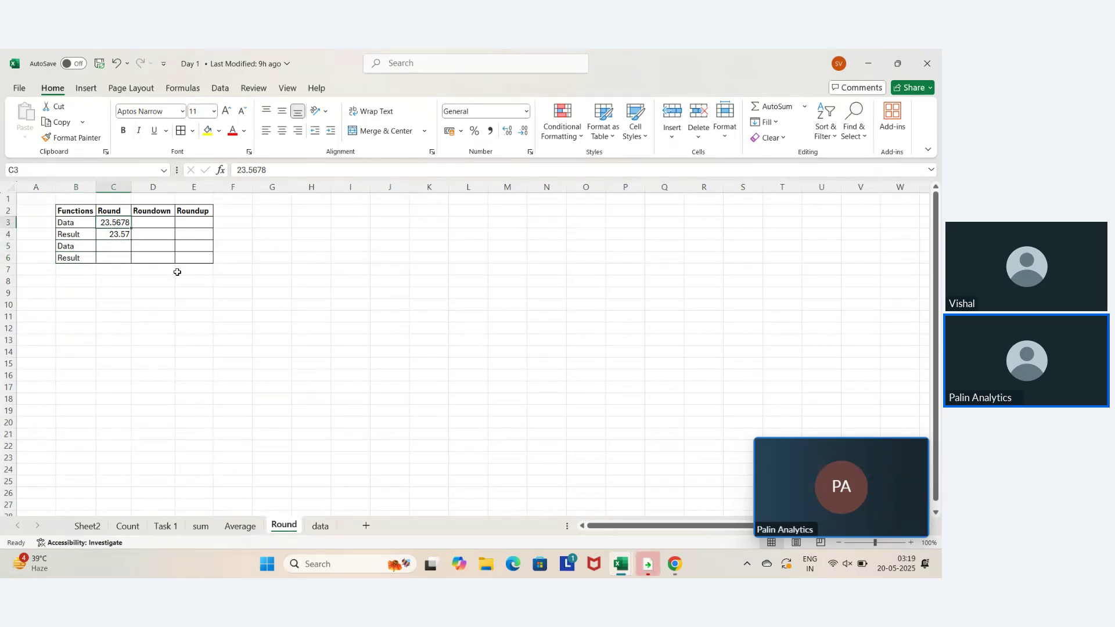
{"action": "key", "text": "ctrl+c"}
{"action": "key", "text": "Down"}
{"action": "key", "text": "Down"}
{"action": "key", "text": "ctrl+v"}
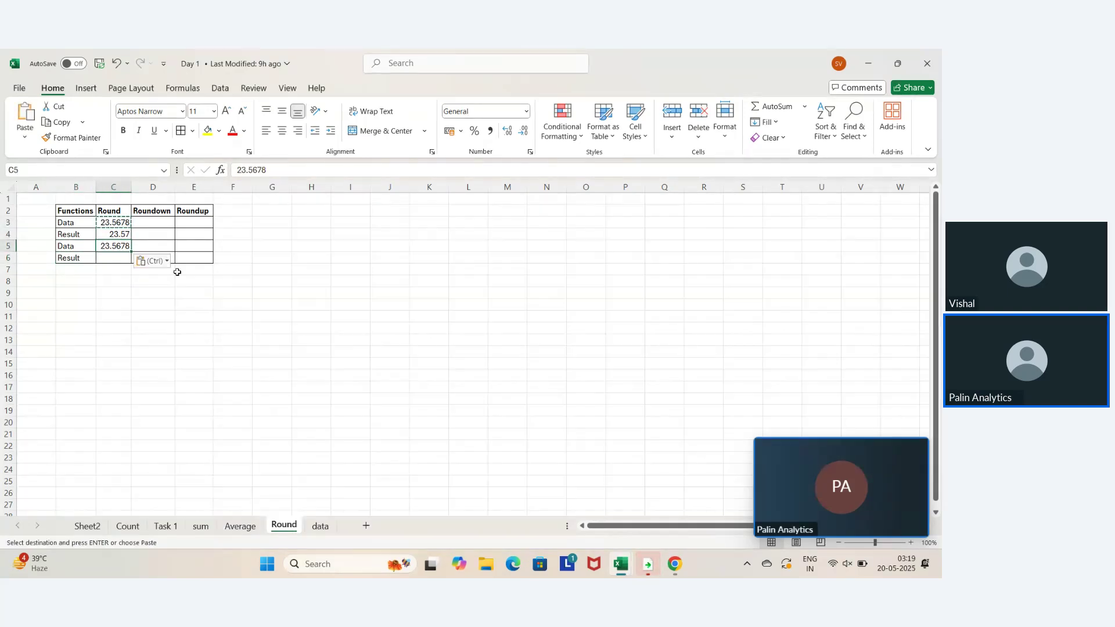
Enter the formula =ROUND(C5,0) in C6 to round the second Data value to 0 digits
{"action": "key", "text": "Down"}
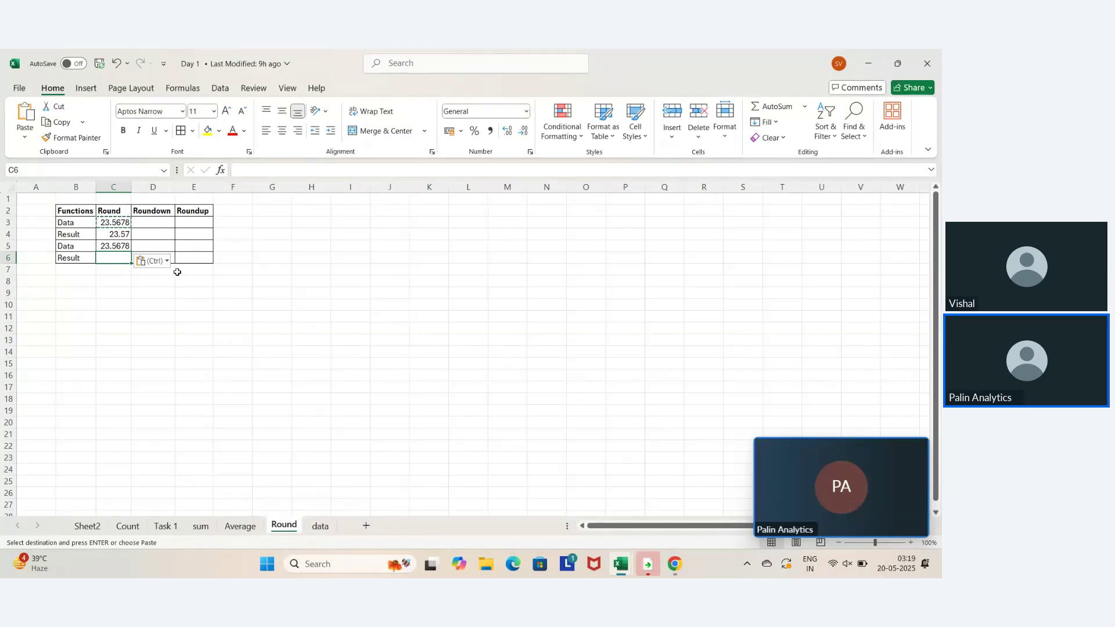
{"action": "type", "text": "=ro"}
{"action": "key", "text": "Down"}
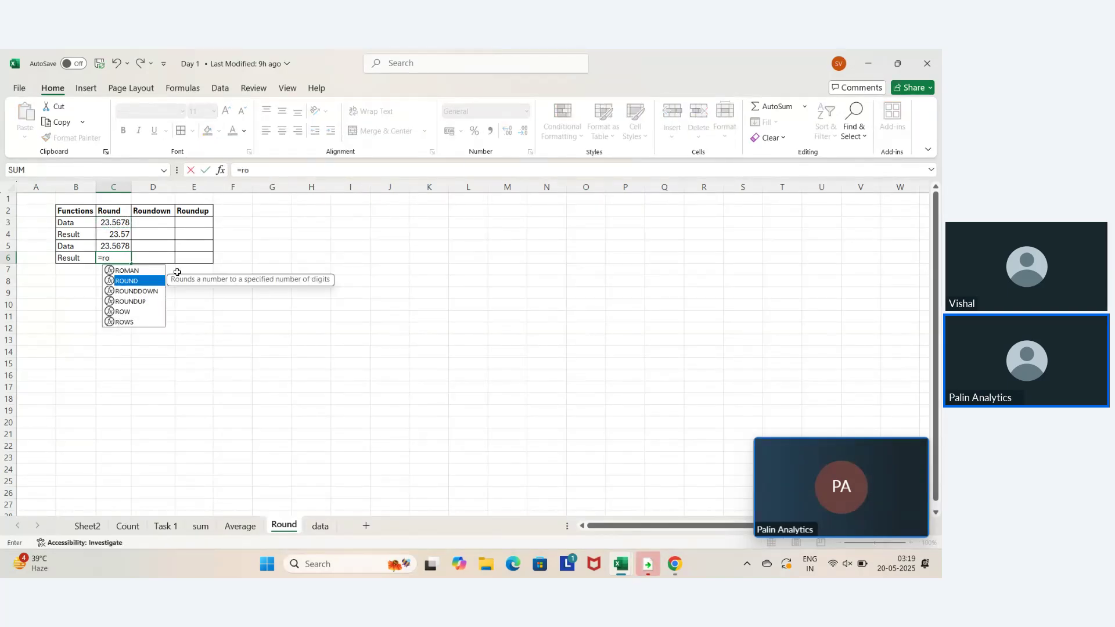
{"action": "key", "text": "Tab"}
{"action": "key", "text": "Up"}
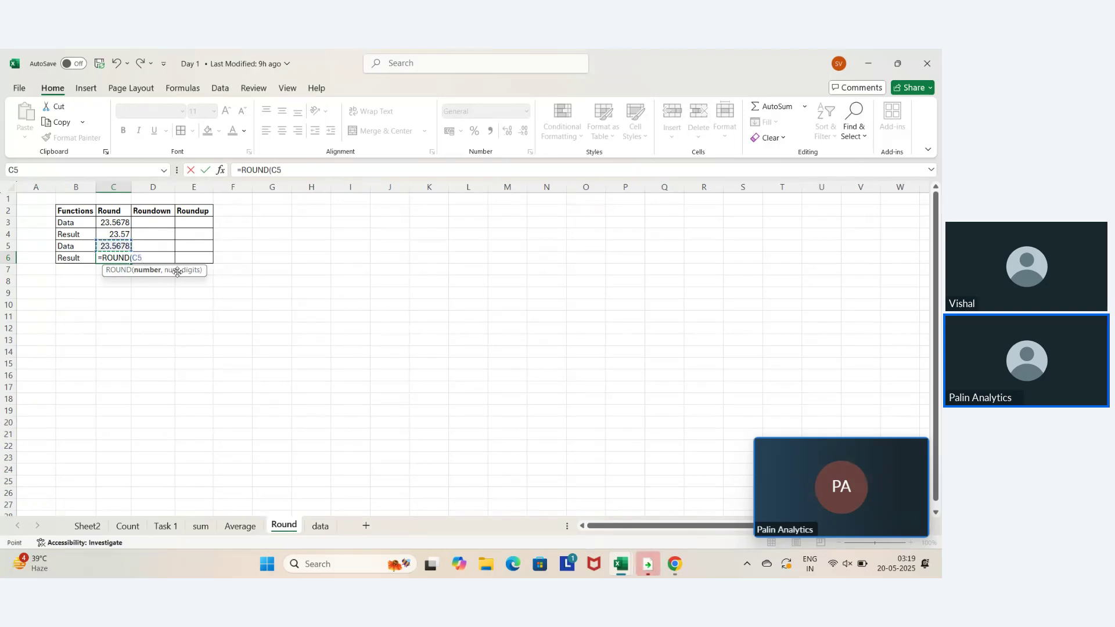
{"action": "type", "text": ",0"}
{"action": "key", "text": "ctrl+Return"}
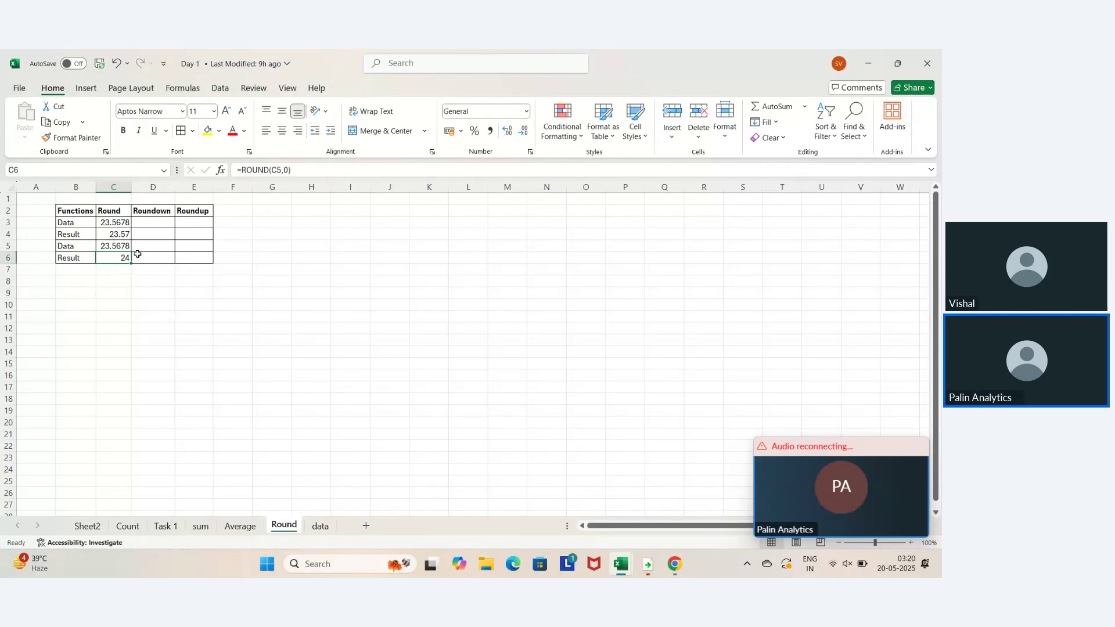
Check the Wi-Fi connection and the list of available networks, and return to the worksheet
{"action": "left_click", "coordinate": [834, 564]}
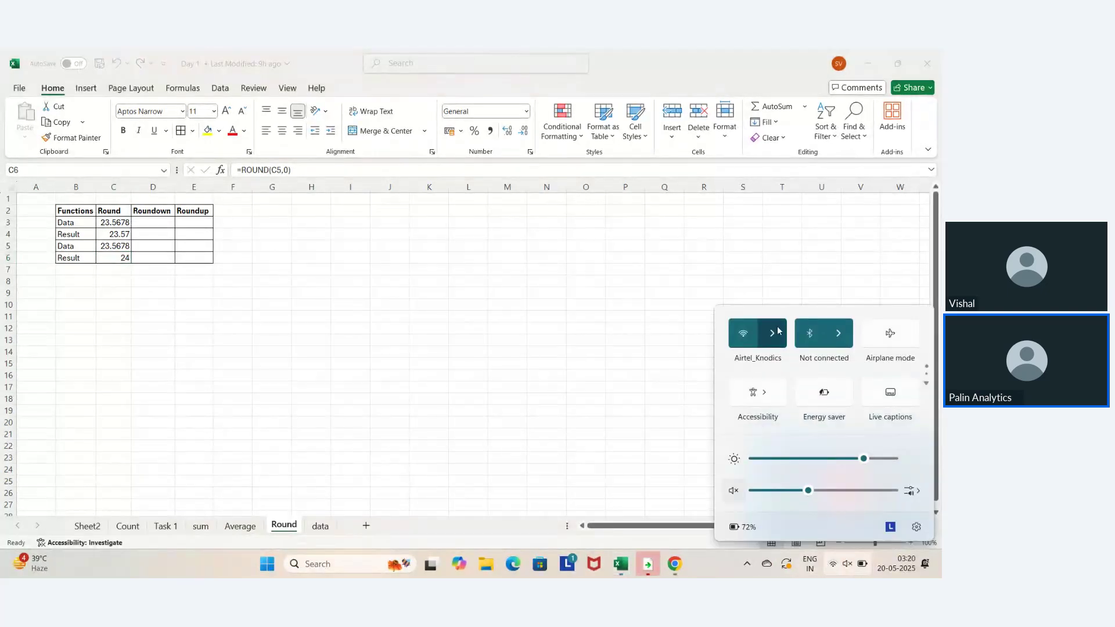
{"action": "left_click", "coordinate": [777, 332]}
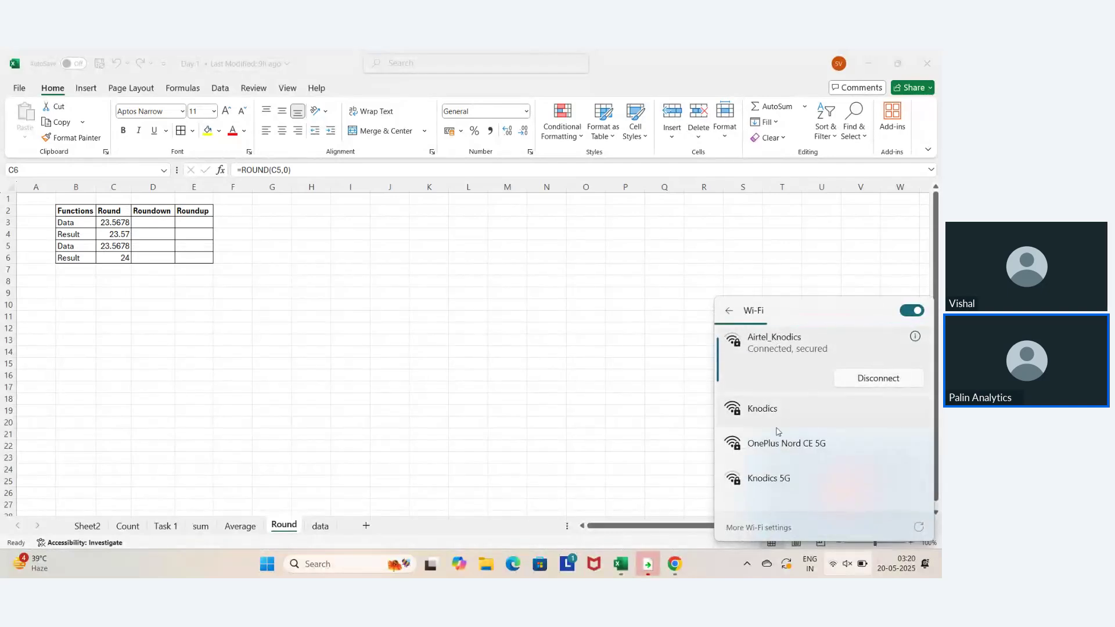
{"action": "left_click", "coordinate": [593, 399]}
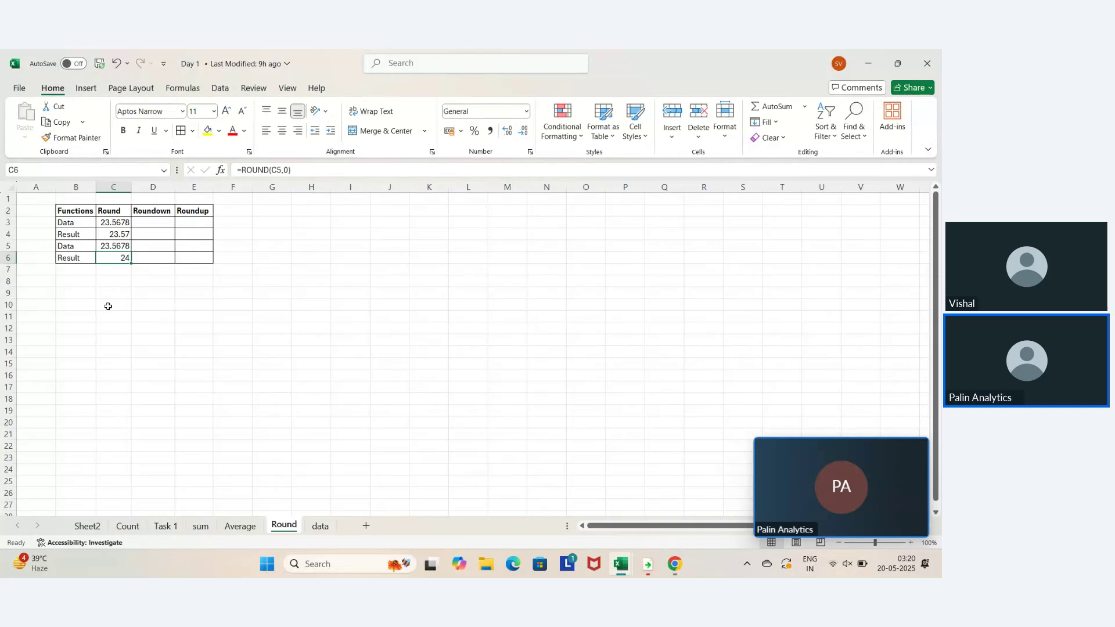
Enter 44.99 in D3 as the first Data value of the Roundown column
{"action": "key", "text": "Up"}
{"action": "key", "text": "Right"}
{"action": "key", "text": "Up"}
{"action": "key", "text": "Up"}
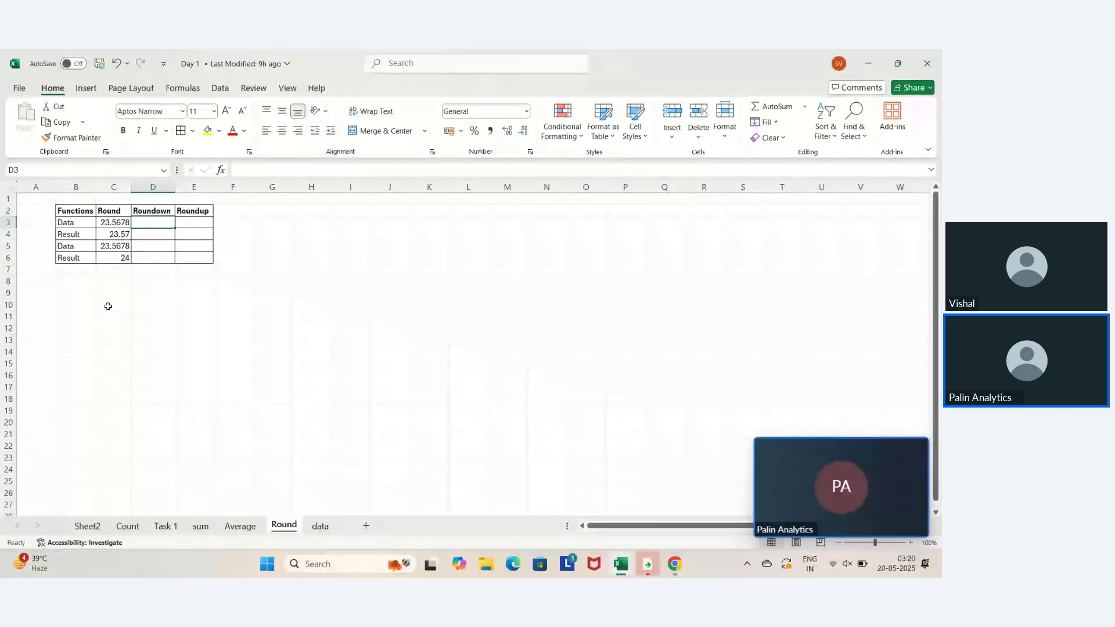
{"action": "type", "text": "4"}
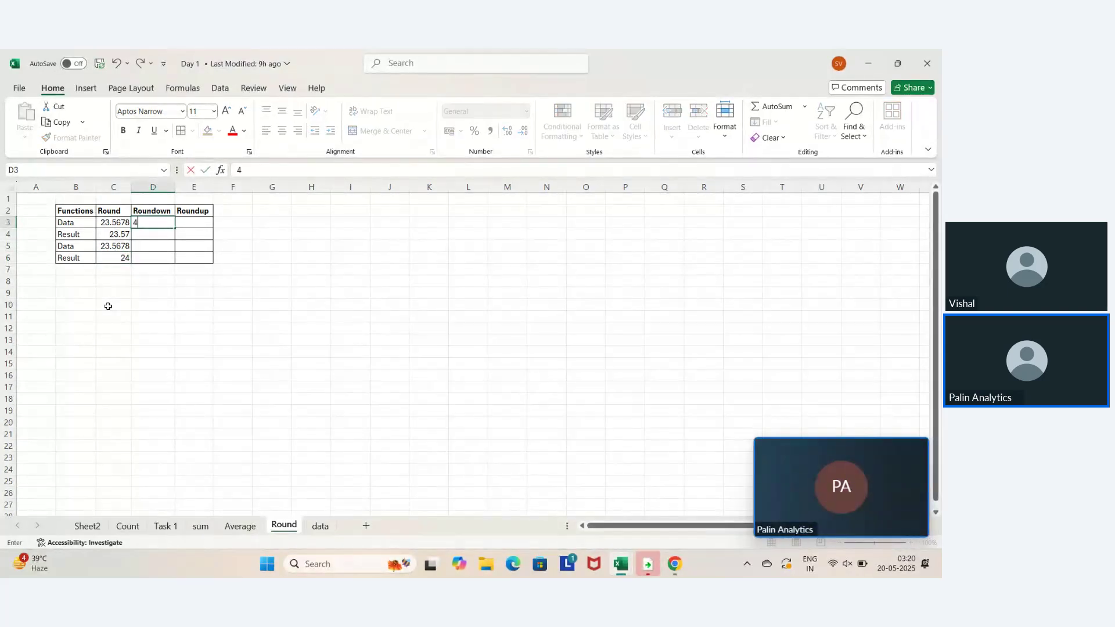
{"action": "type", "text": "4.0"}
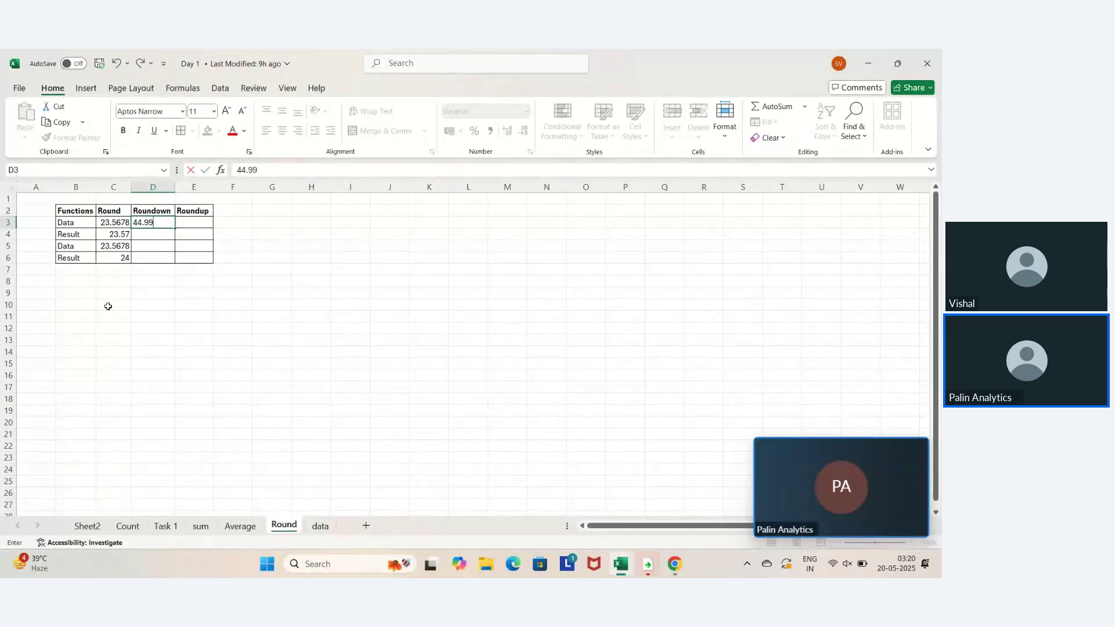
{"action": "type", "text": "9"}
{"action": "key", "text": "Return"}
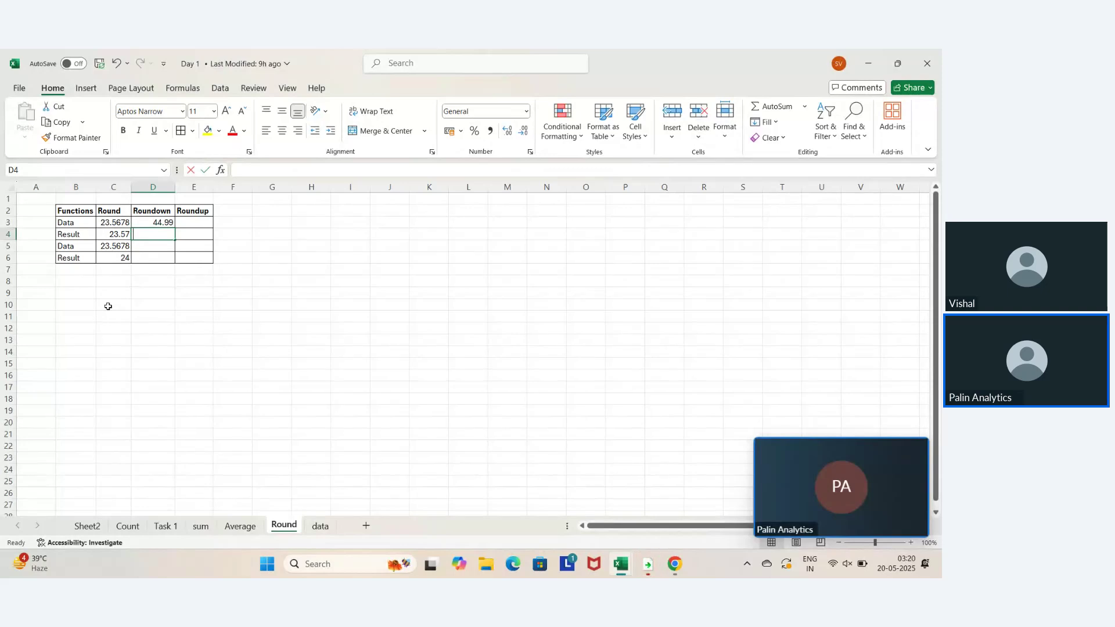
Enter a ROUNDDOWN formula in D4 that rounds the value in D3 down to 0 digits
{"action": "type", "text": "=ro"}
{"action": "key", "text": "Down"}
{"action": "key", "text": "Down"}
{"action": "key", "text": "Tab"}
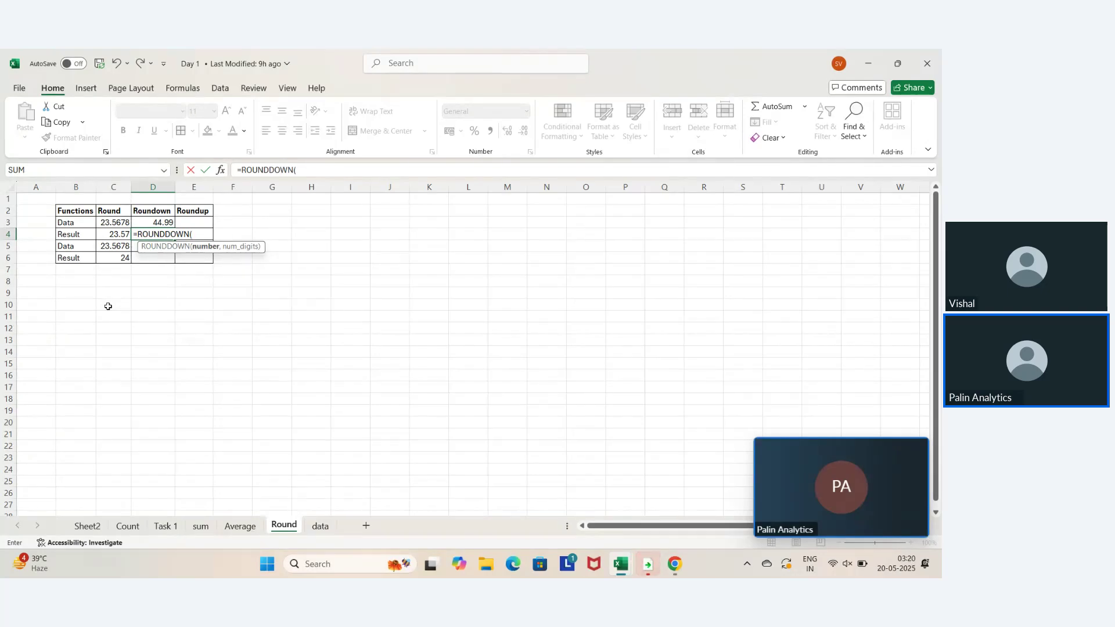
{"action": "key", "text": "Up"}
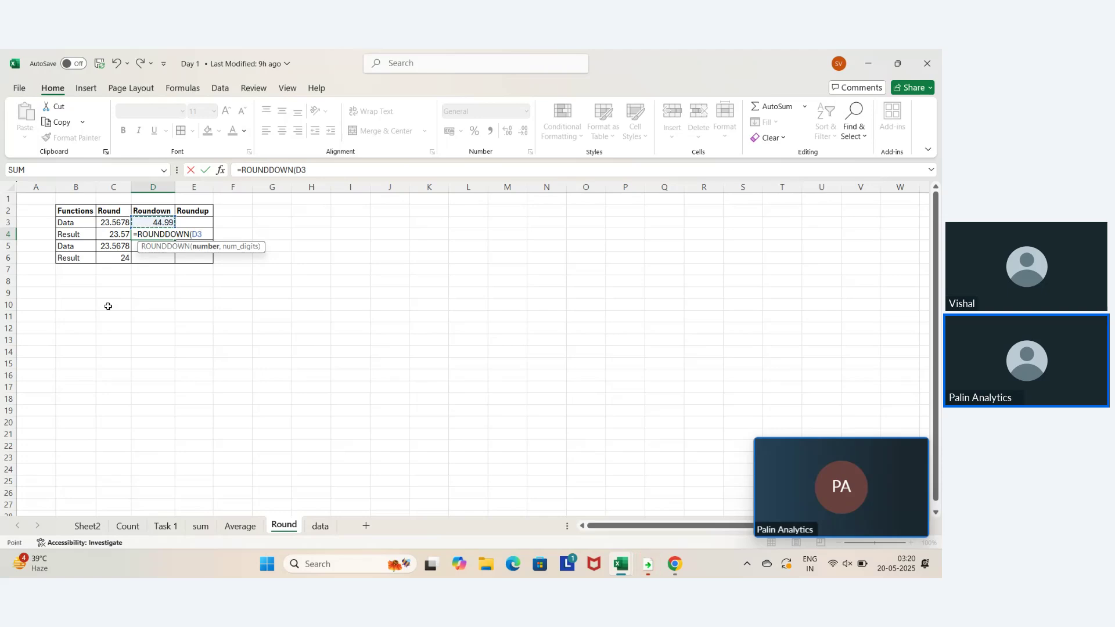
{"action": "type", "text": ",0"}
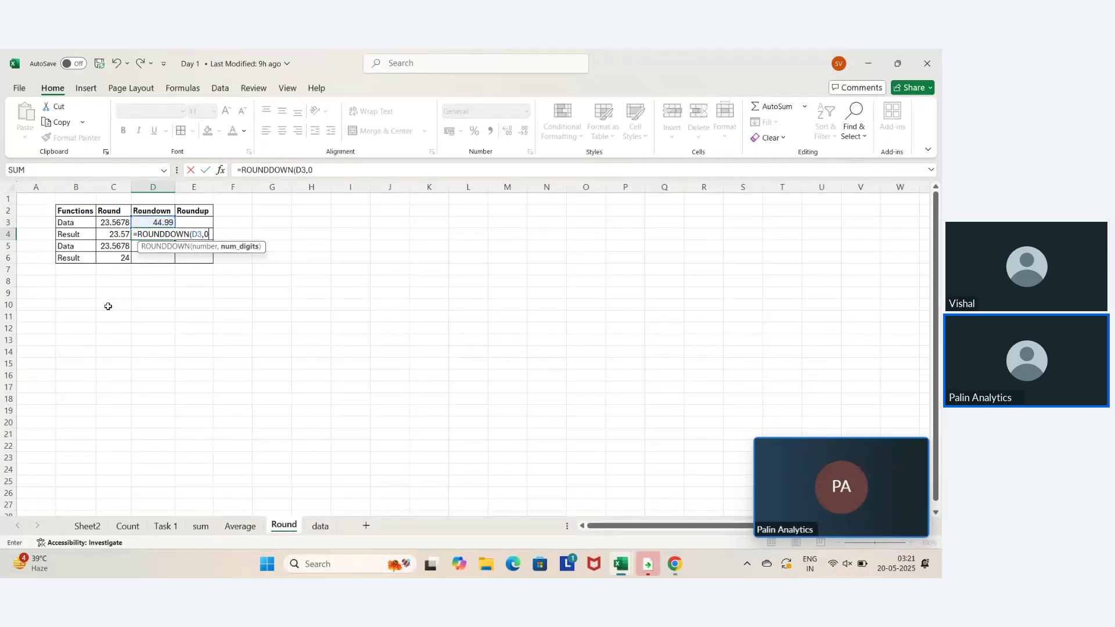
{"action": "key", "text": "Return"}
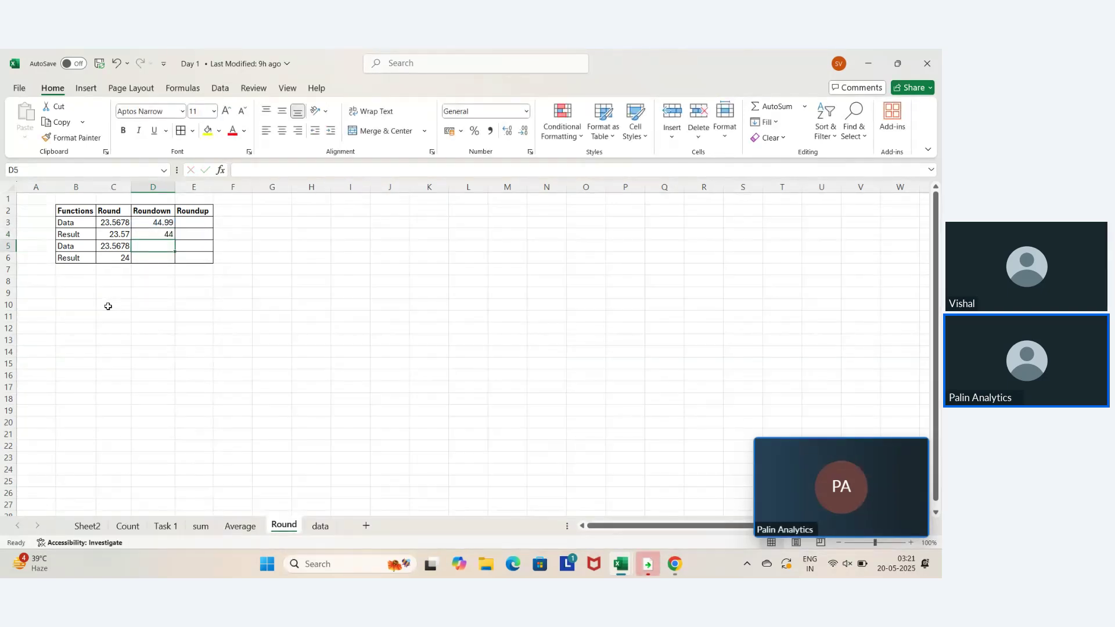
Copy the Data value from D3 into D5, the second Data row of the Roundown column
{"action": "key", "text": "Up"}
{"action": "key", "text": "Up"}
{"action": "key", "text": "ctrl+c"}
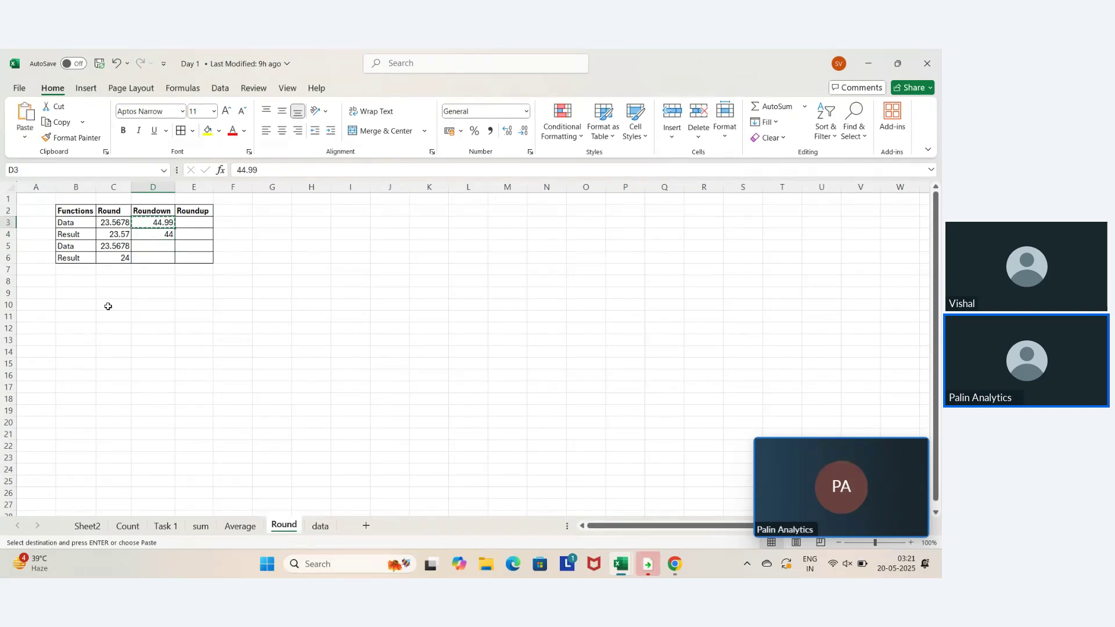
{"action": "key", "text": "Down"}
{"action": "key", "text": "Down"}
{"action": "key", "text": "ctrl+v"}
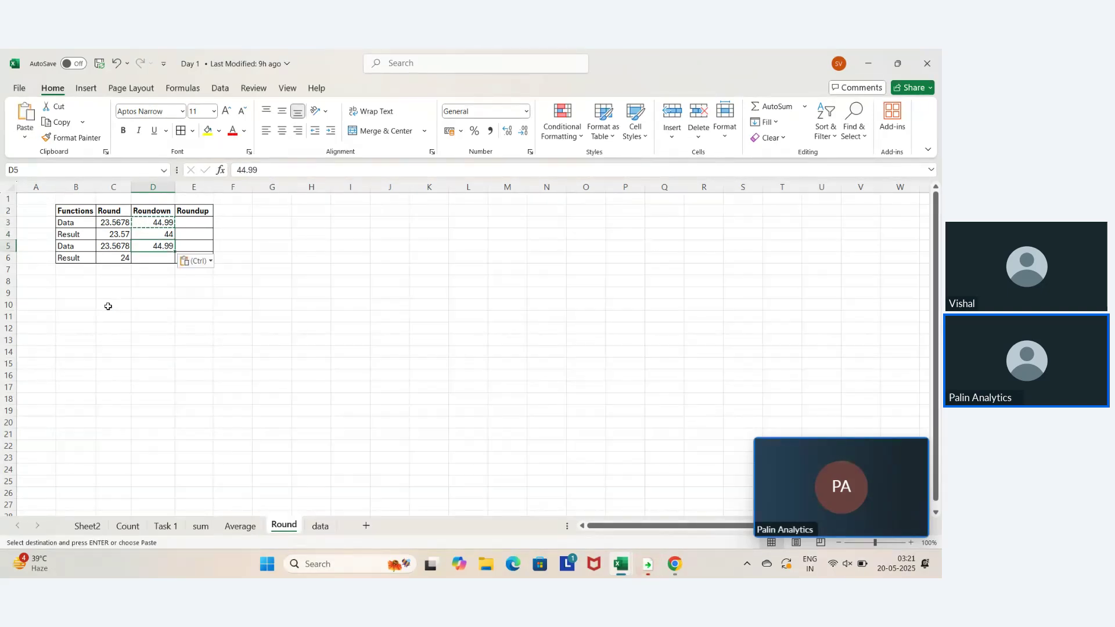
Edit the decimals of the copied Data value in D5 to make it 44.01
{"action": "key", "text": "F2"}
{"action": "key", "text": "BackSpace"}
{"action": "key", "text": "BackSpace"}
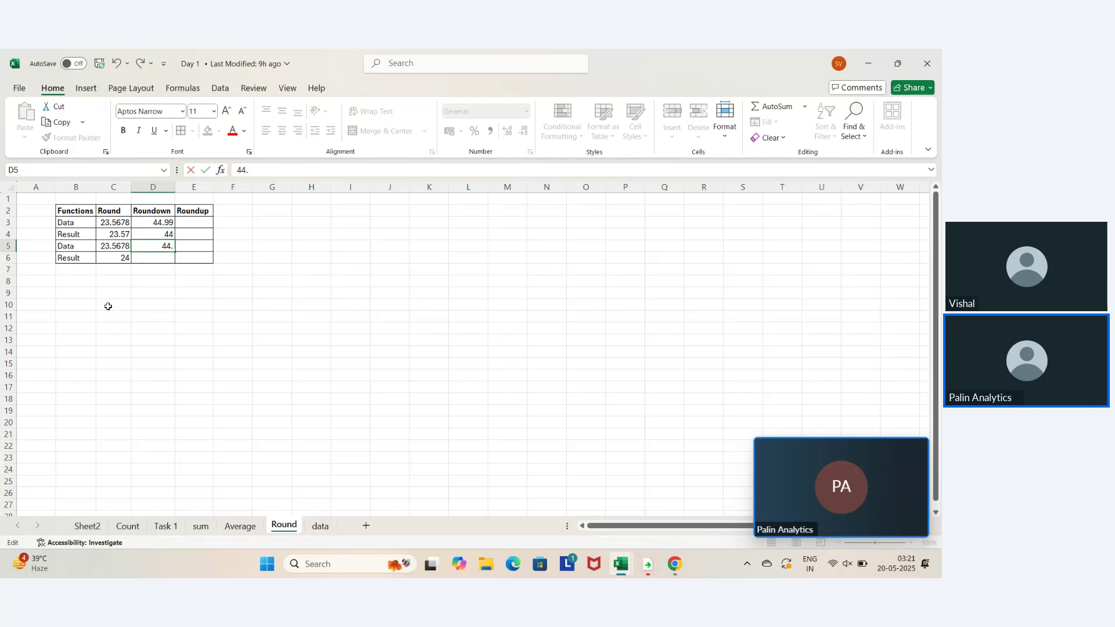
{"action": "type", "text": "01"}
{"action": "key", "text": "Return"}
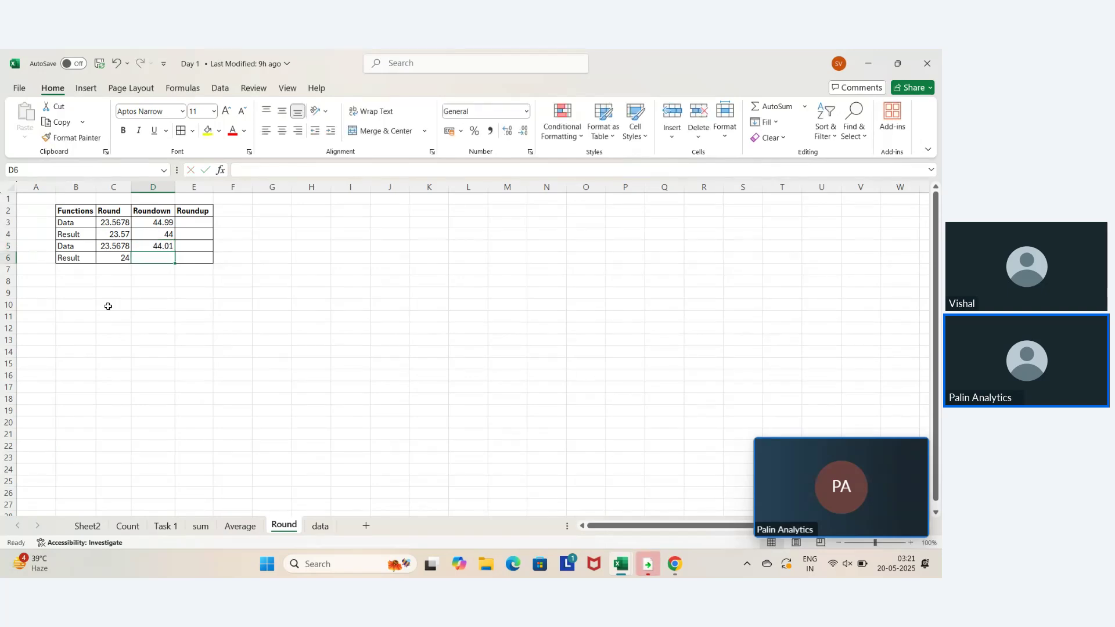
Enter the formula =ROUNDDOWN(D5,0) in D6 for the second Result of the Roundown column
{"action": "type", "text": "=ro"}
{"action": "key", "text": "Down"}
{"action": "key", "text": "Down"}
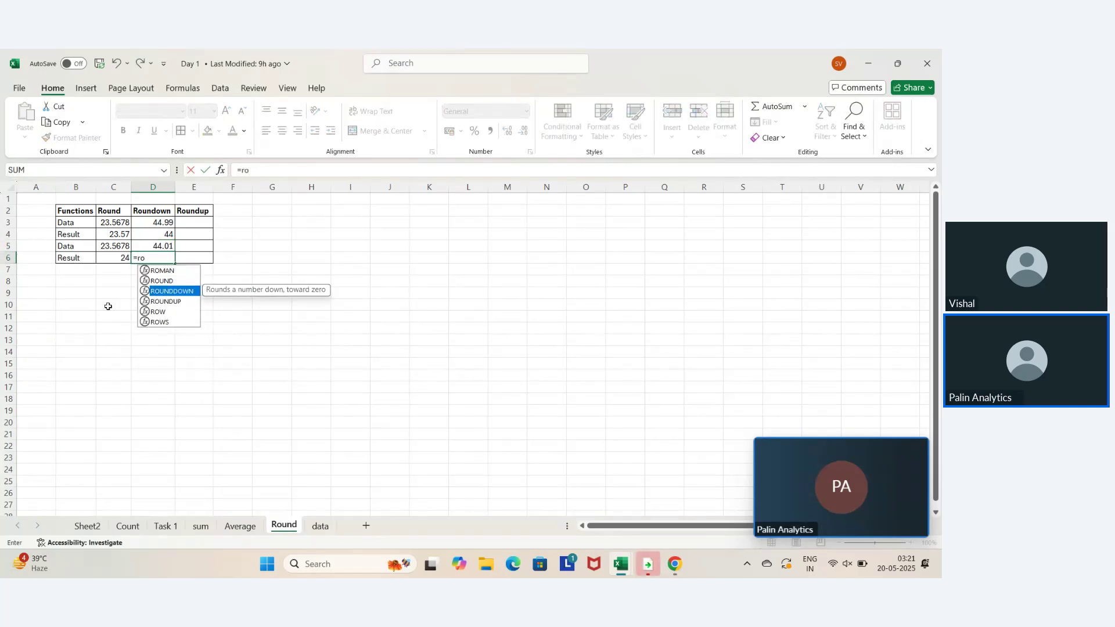
{"action": "key", "text": "Tab"}
{"action": "key", "text": "Up"}
{"action": "type", "text": ",0)"}
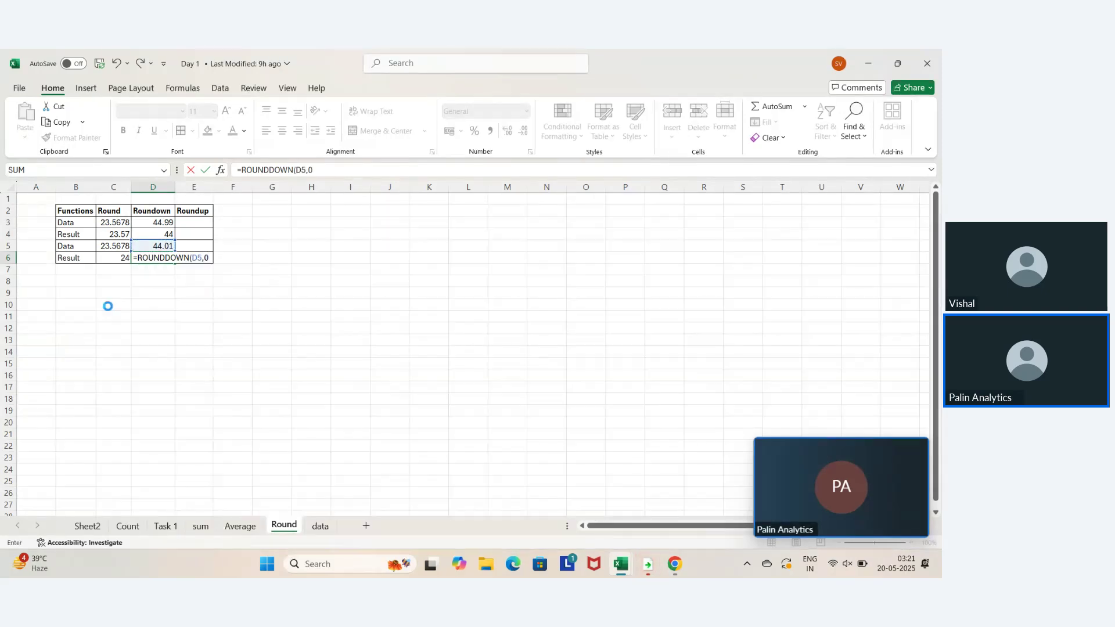
{"action": "key", "text": "Return"}
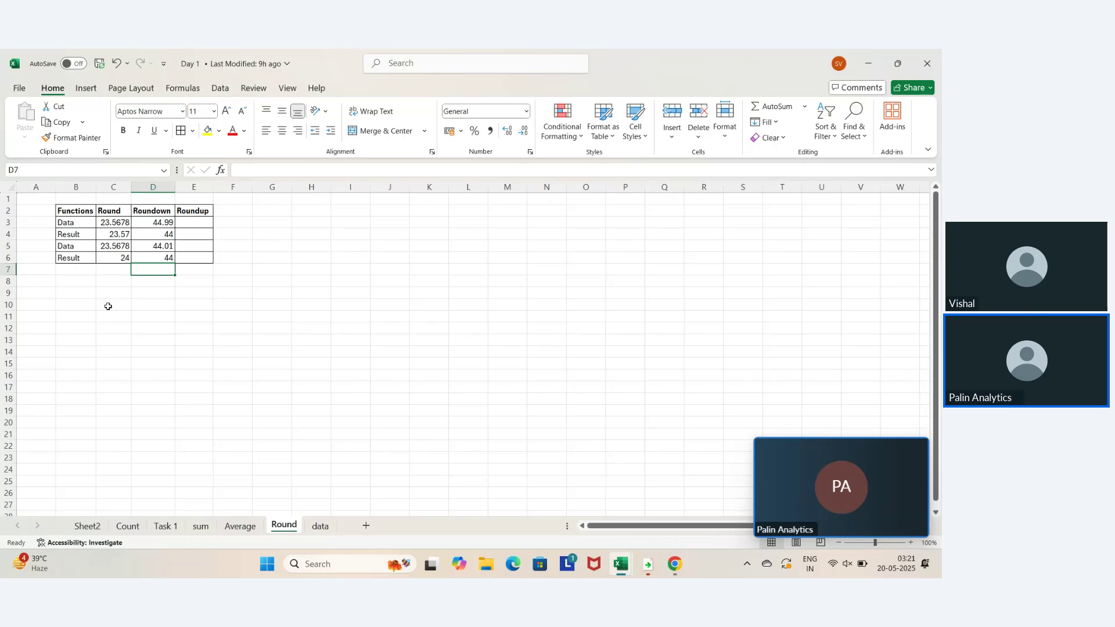
Enter 44.01 in E3 as the first Data value of the Roundup column
{"action": "key", "text": "Up"}
{"action": "key", "text": "Up"}
{"action": "key", "text": "Up"}
{"action": "key", "text": "Up"}
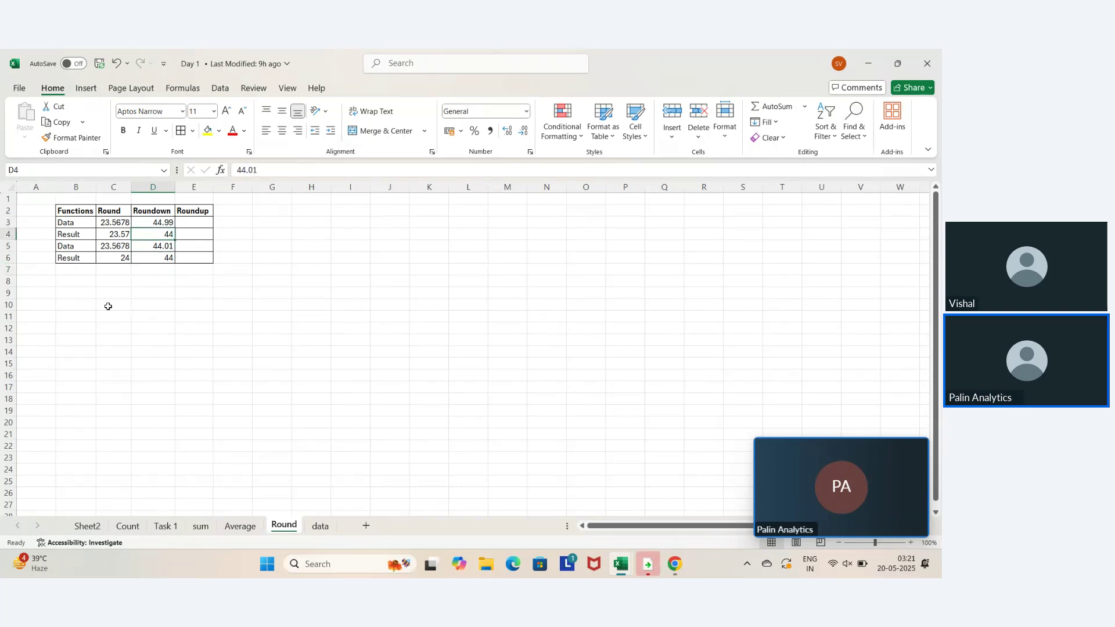
{"action": "key", "text": "Right"}
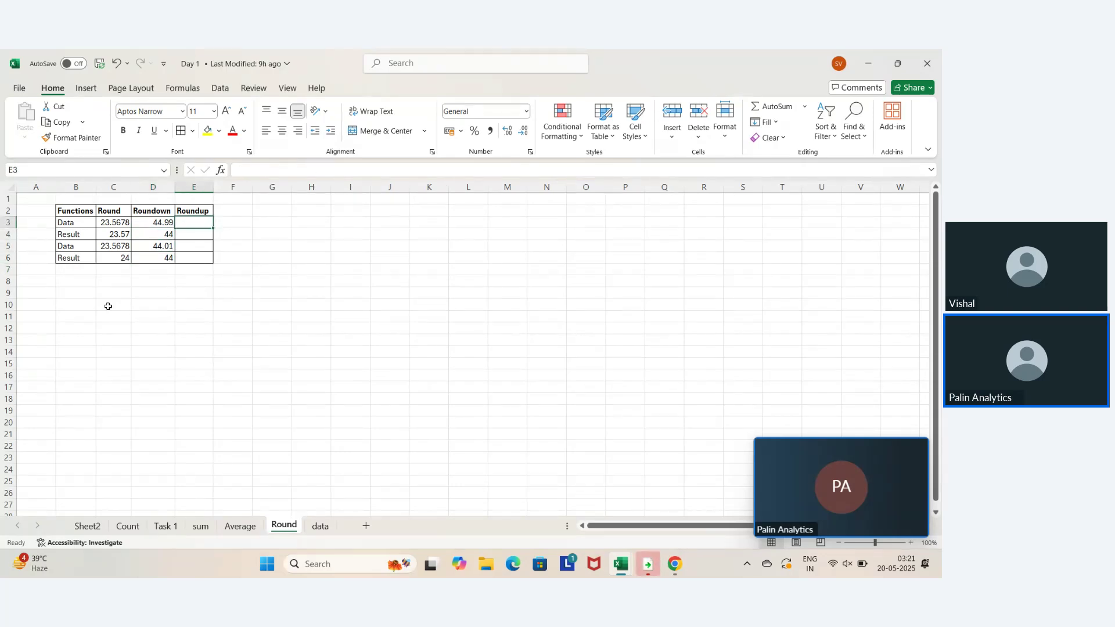
{"action": "type", "text": "44."}
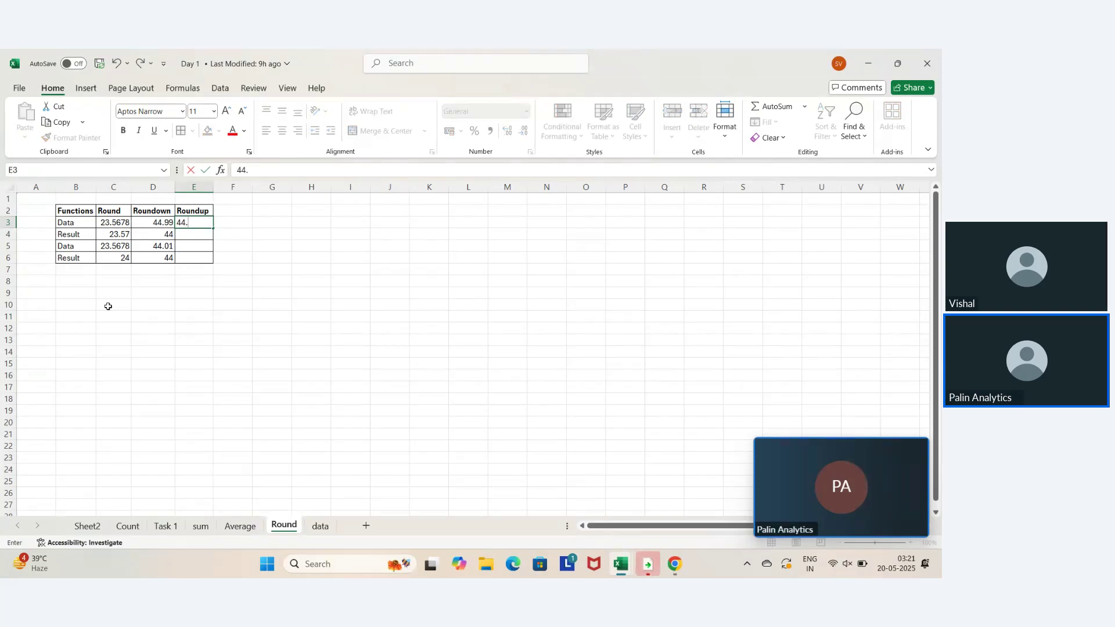
{"action": "type", "text": "01"}
{"action": "key", "text": "Return"}
Enter the formula =ROUNDUP(E3,0) in E4 to round the first Data value up to 0 digits
{"action": "type", "text": "="}
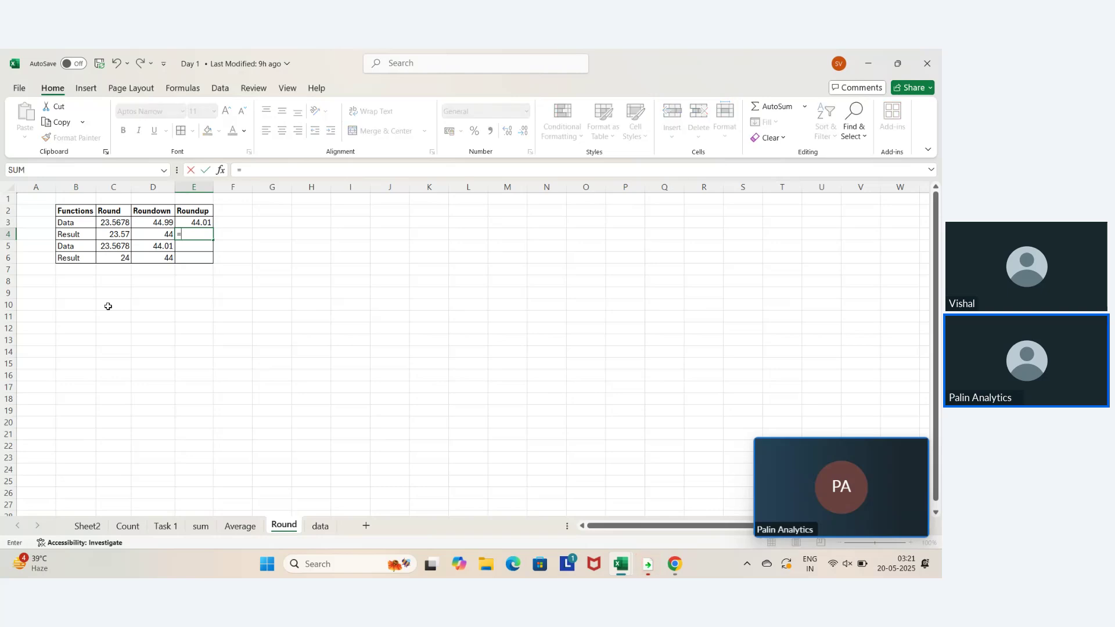
{"action": "type", "text": "rou"}
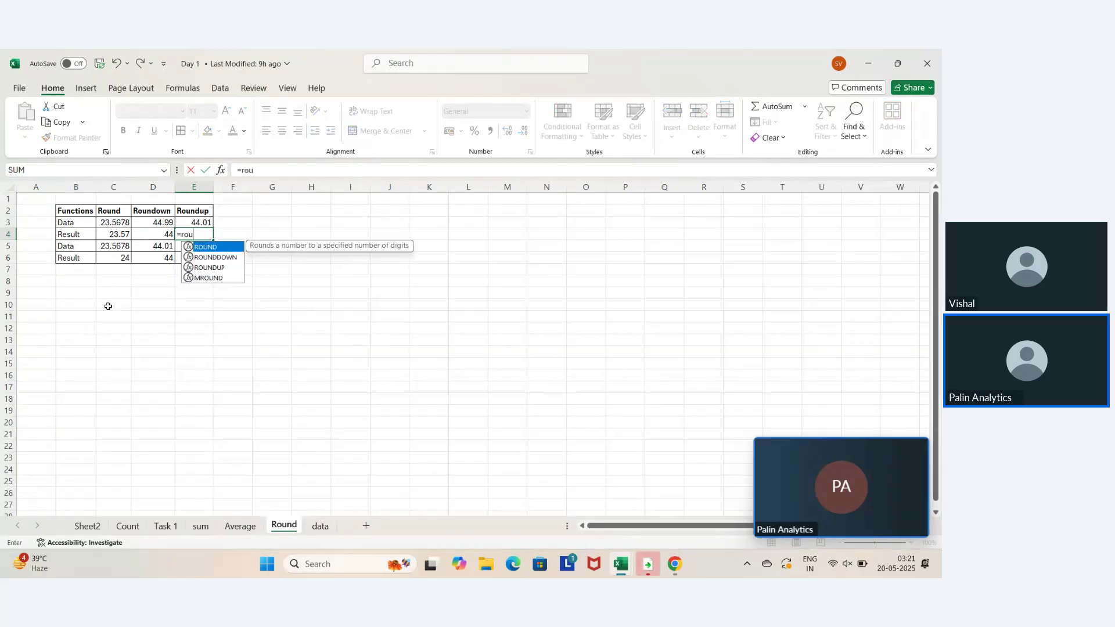
{"action": "key", "text": "Down"}
{"action": "key", "text": "Down"}
{"action": "key", "text": "Tab"}
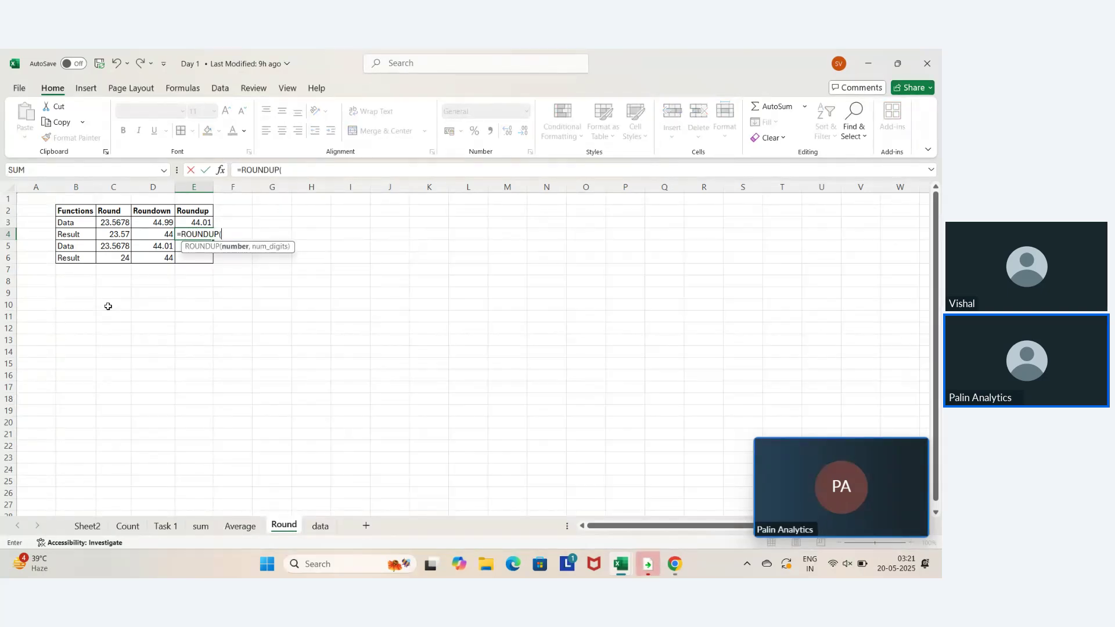
{"action": "key", "text": "Up"}
{"action": "type", "text": ","}
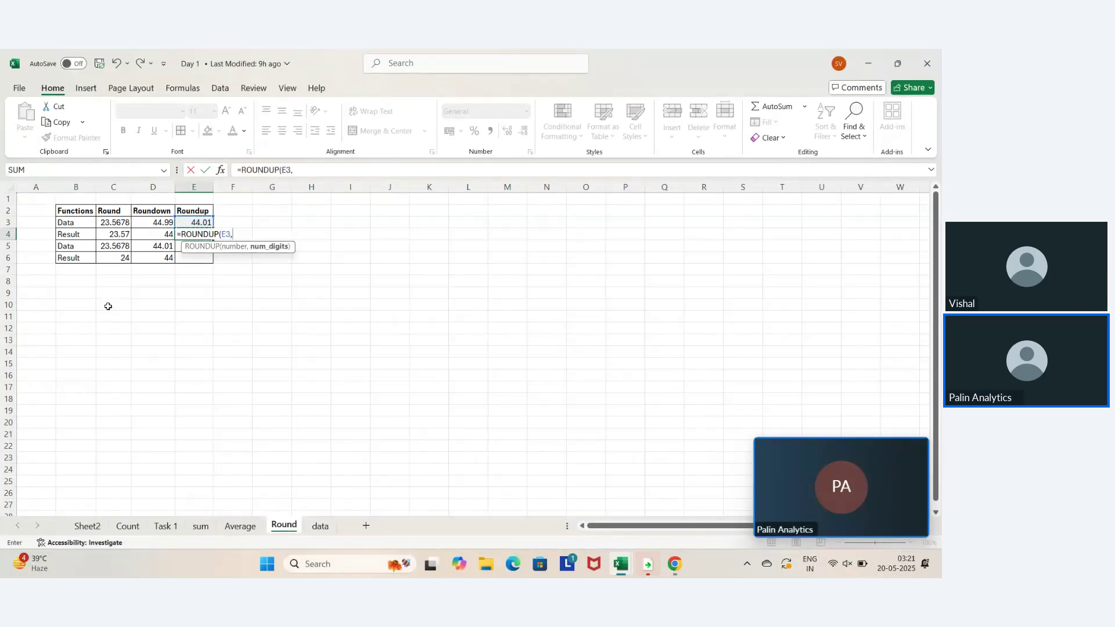
{"action": "type", "text": "0)"}
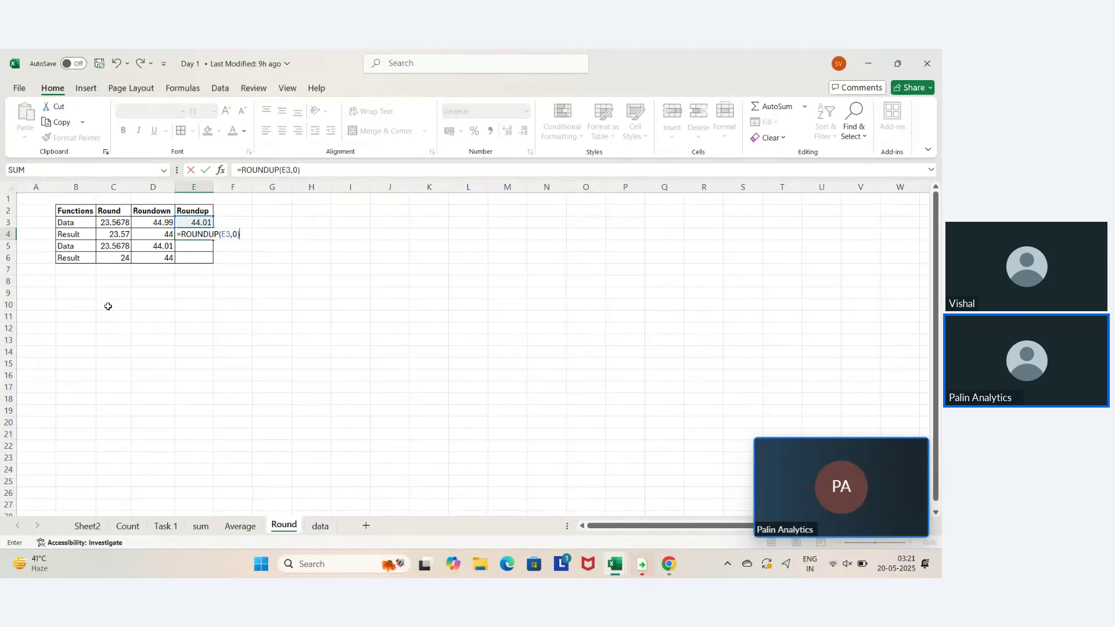
{"action": "key", "text": "Return"}
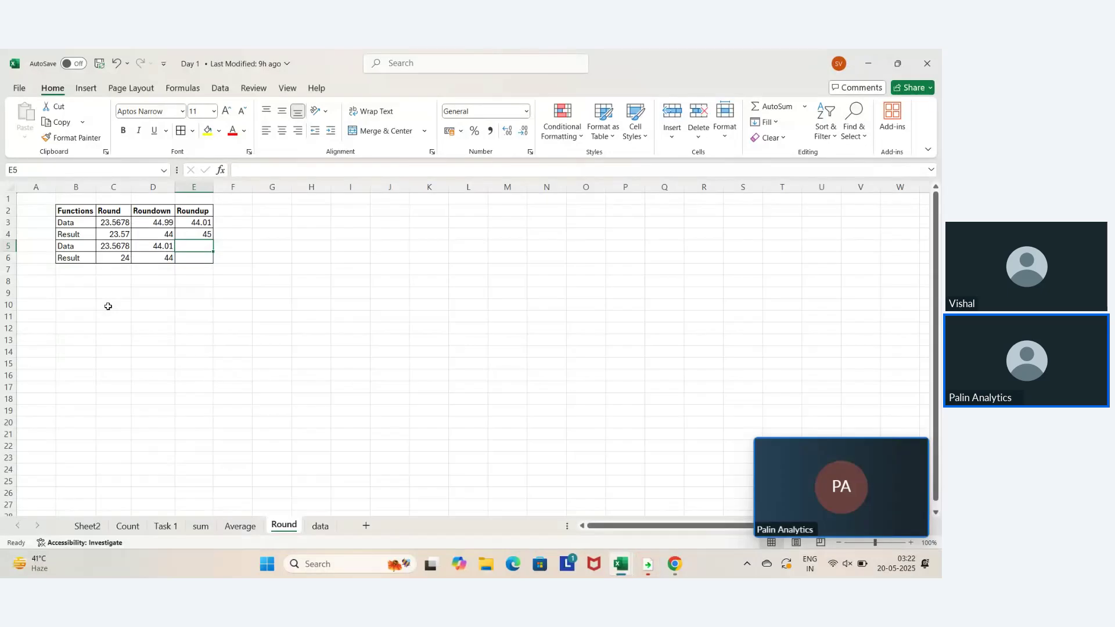
Enter 44.99 in E5 as the second Data value of the Roundup column
{"action": "type", "text": "44"}
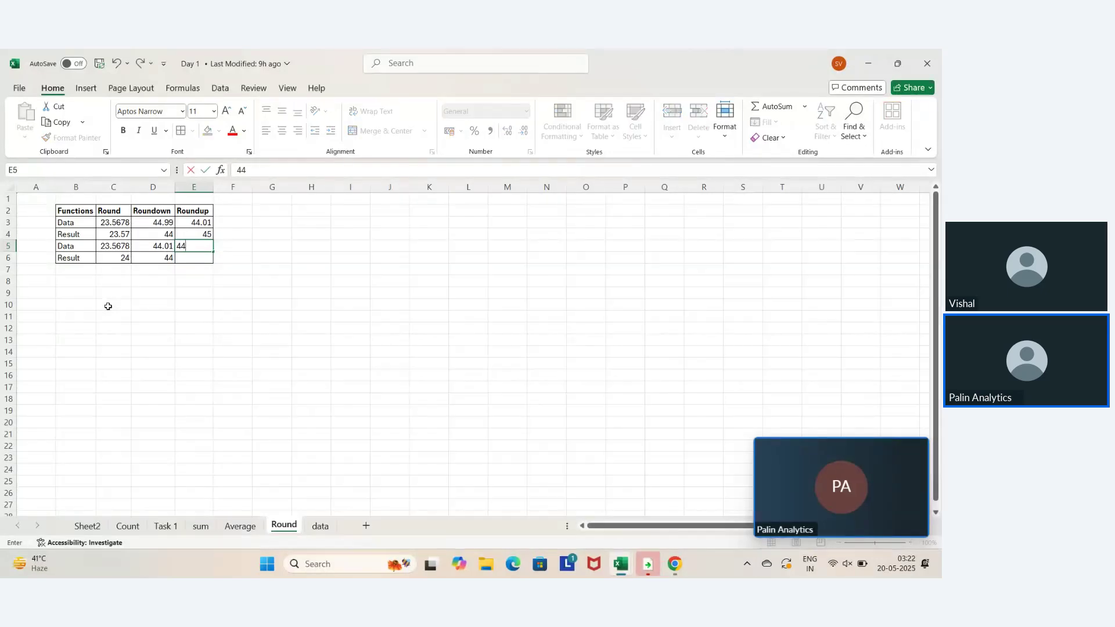
{"action": "type", "text": ".99"}
{"action": "key", "text": "Return"}
Enter a ROUNDUP formula in E6 that rounds the value in E5 up to 0 digits
{"action": "type", "text": "="}
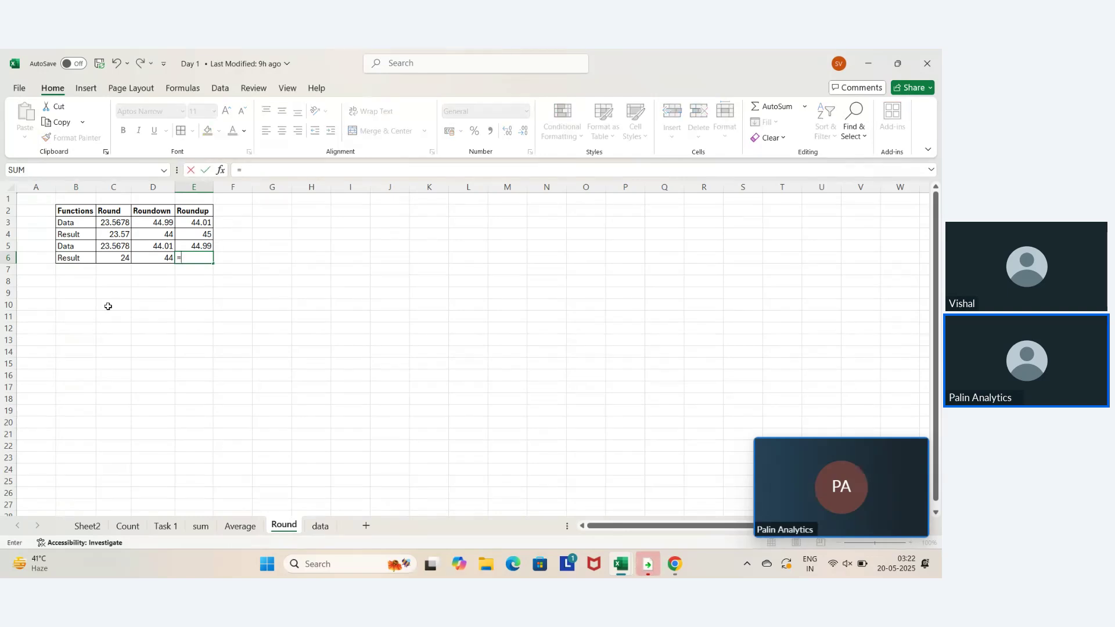
{"action": "type", "text": "roun"}
{"action": "key", "text": "Down"}
{"action": "key", "text": "Down"}
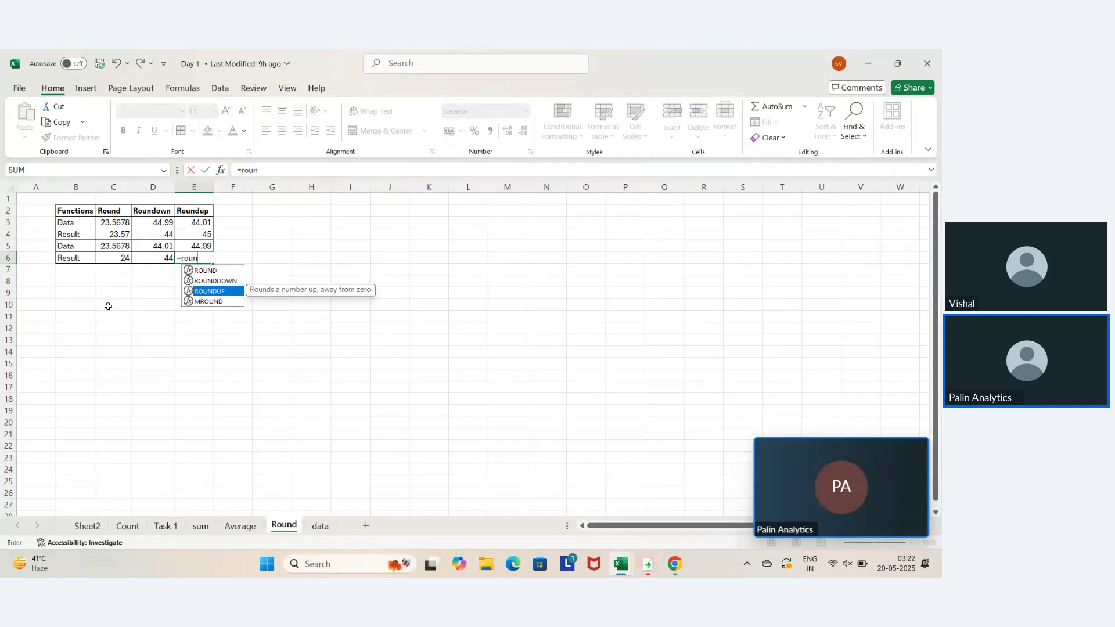
{"action": "key", "text": "Tab"}
{"action": "key", "text": "Up"}
{"action": "type", "text": ",0"}
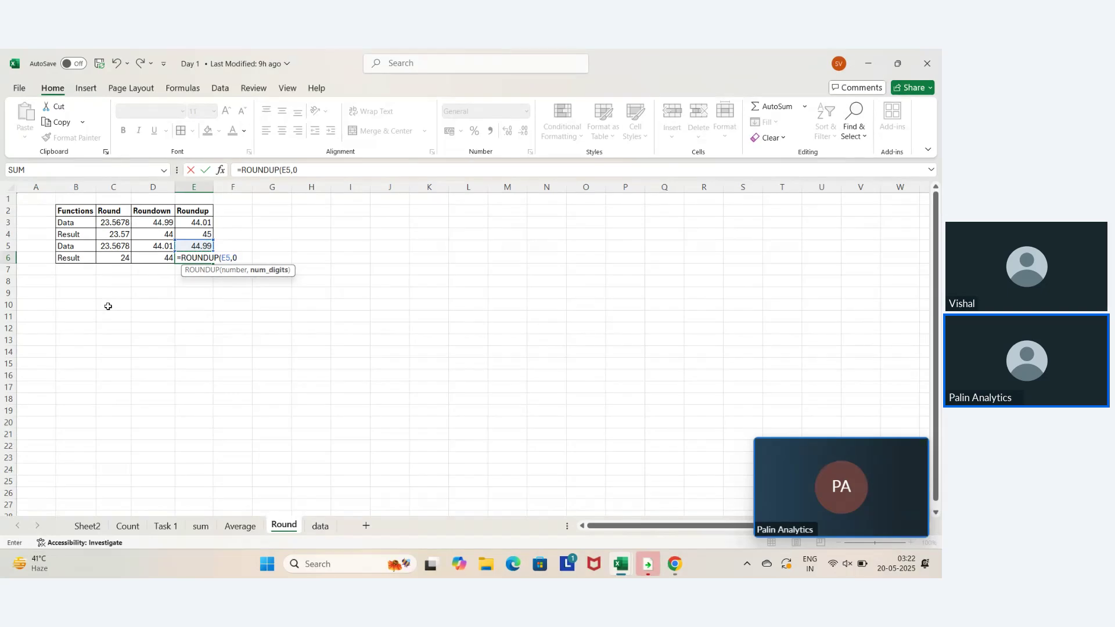
{"action": "key", "text": "Return"}
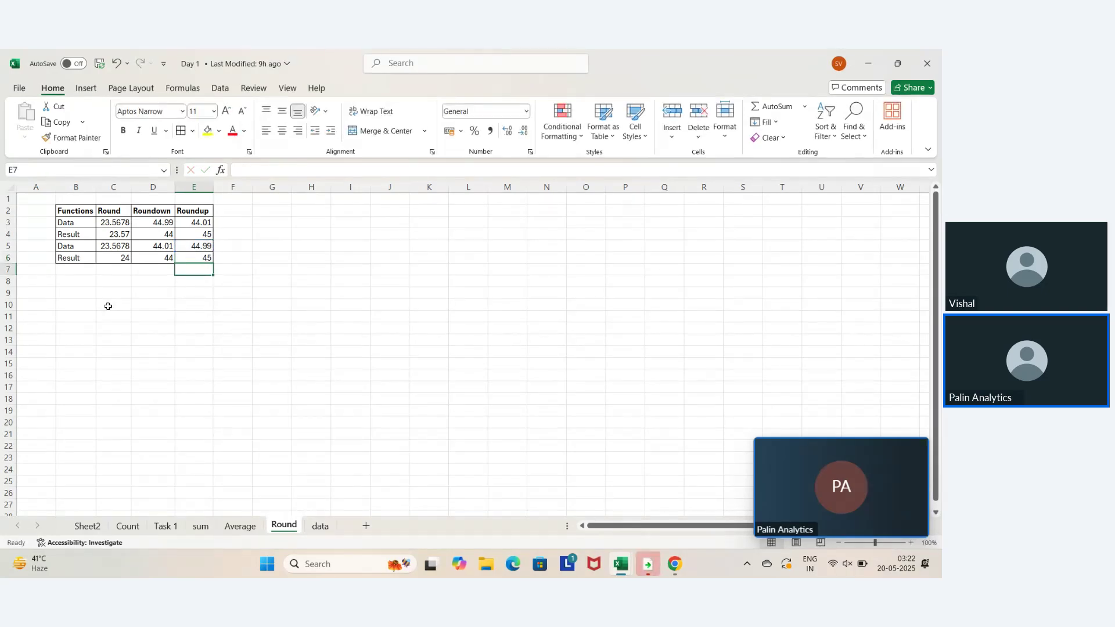
{"action": "key", "text": "Left"}
{"action": "key", "text": "Left"}
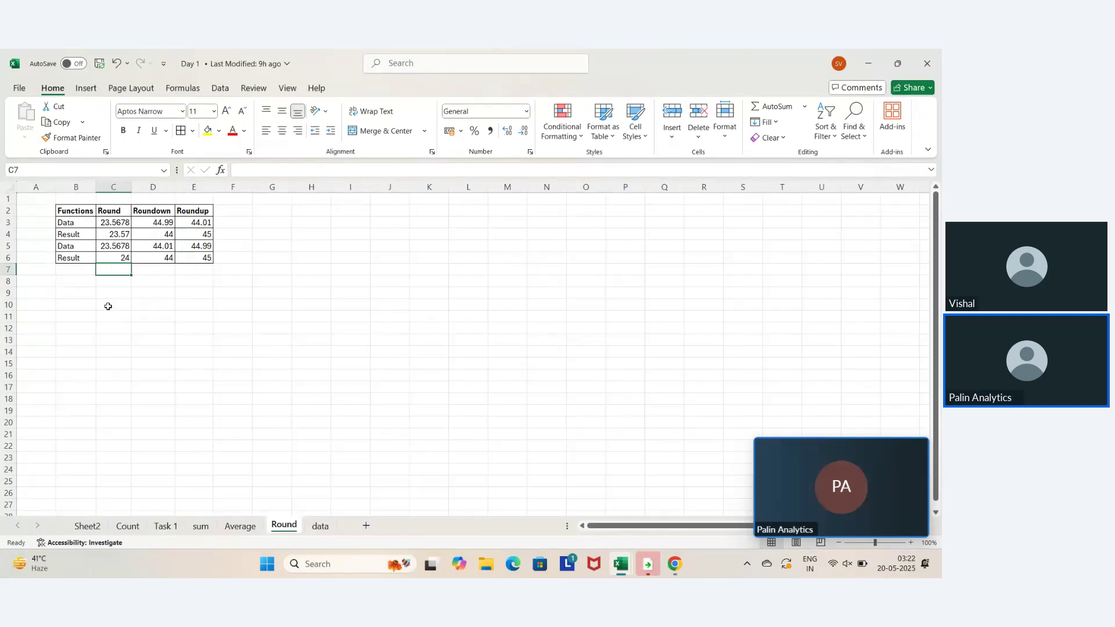
{"action": "key", "text": "Down"}
{"action": "key", "text": "Down"}
{"action": "key", "text": "Up"}
{"action": "key", "text": "Up"}
{"action": "key", "text": "Up"}
{"action": "key", "text": "Up"}
{"action": "key", "text": "Down"}
Enter the sample number 34.56 in H2 and its one-decimal rounded value 34.6 in H3
{"action": "key", "text": "Right"}
{"action": "key", "text": "Right"}
{"action": "key", "text": "Right"}
{"action": "key", "text": "Right"}
{"action": "key", "text": "Right"}
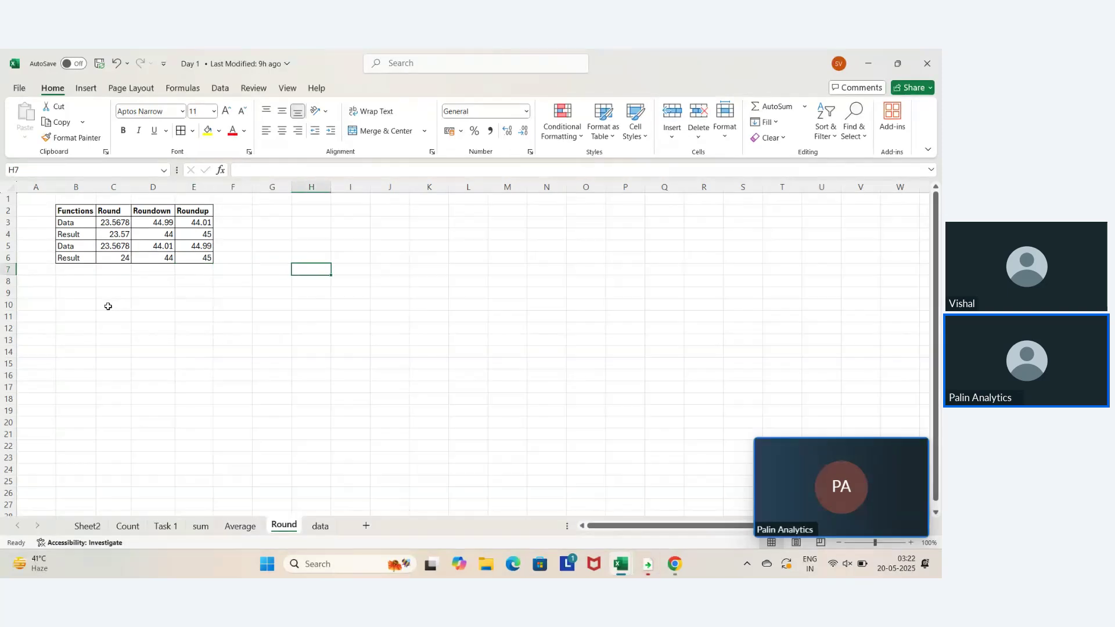
{"action": "key", "text": "Up"}
{"action": "key", "text": "Up"}
{"action": "key", "text": "Up"}
{"action": "key", "text": "Up"}
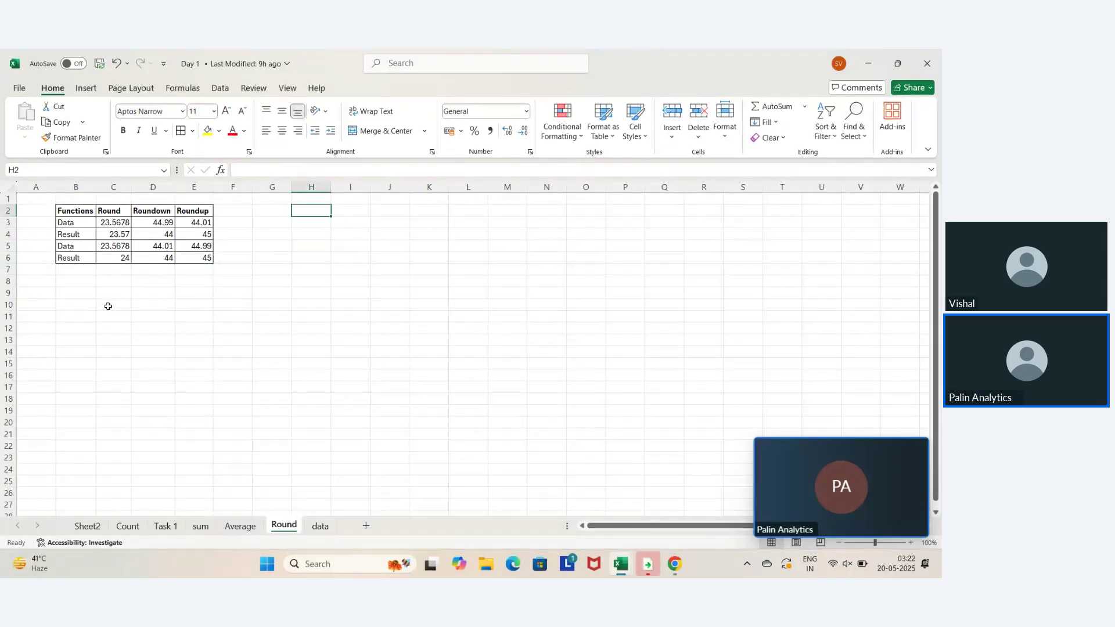
{"action": "type", "text": "34."}
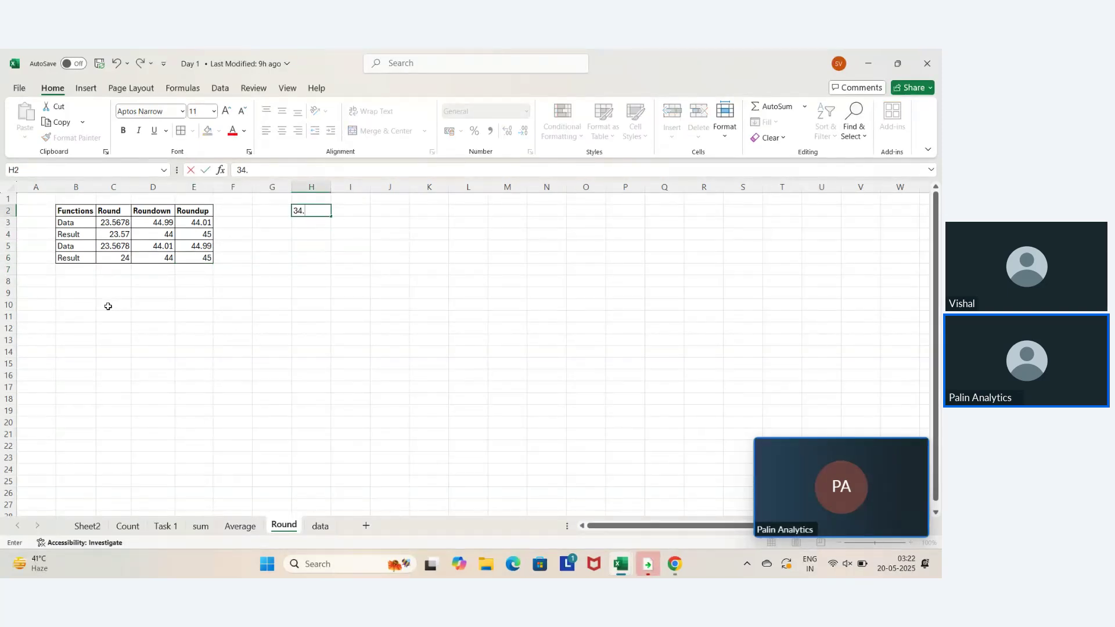
{"action": "type", "text": "56"}
{"action": "key", "text": "Return"}
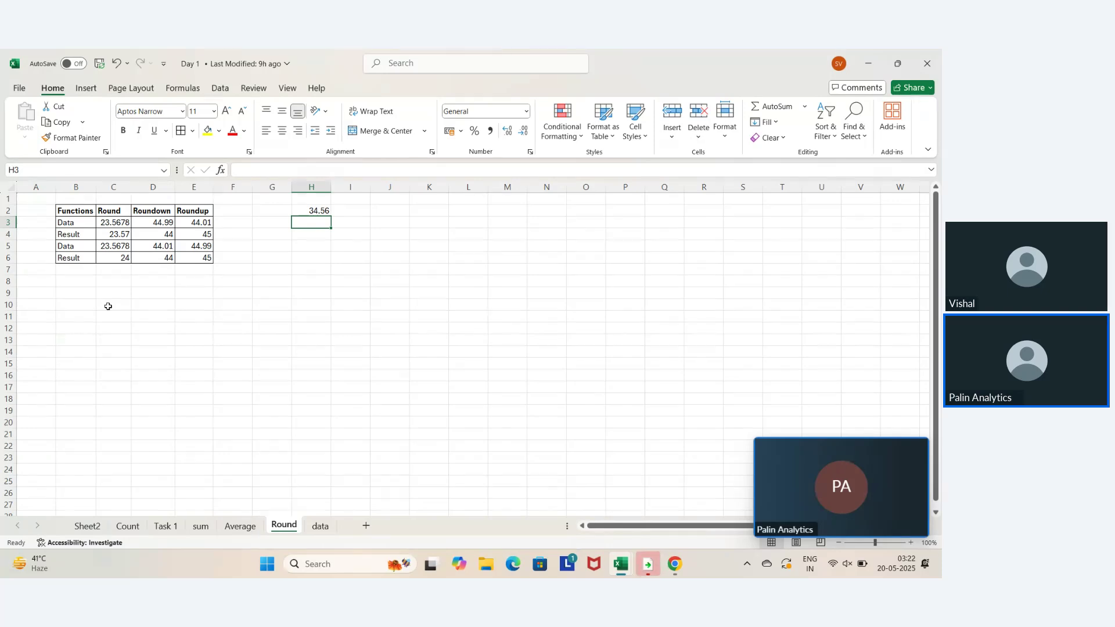
{"action": "type", "text": "34.6"}
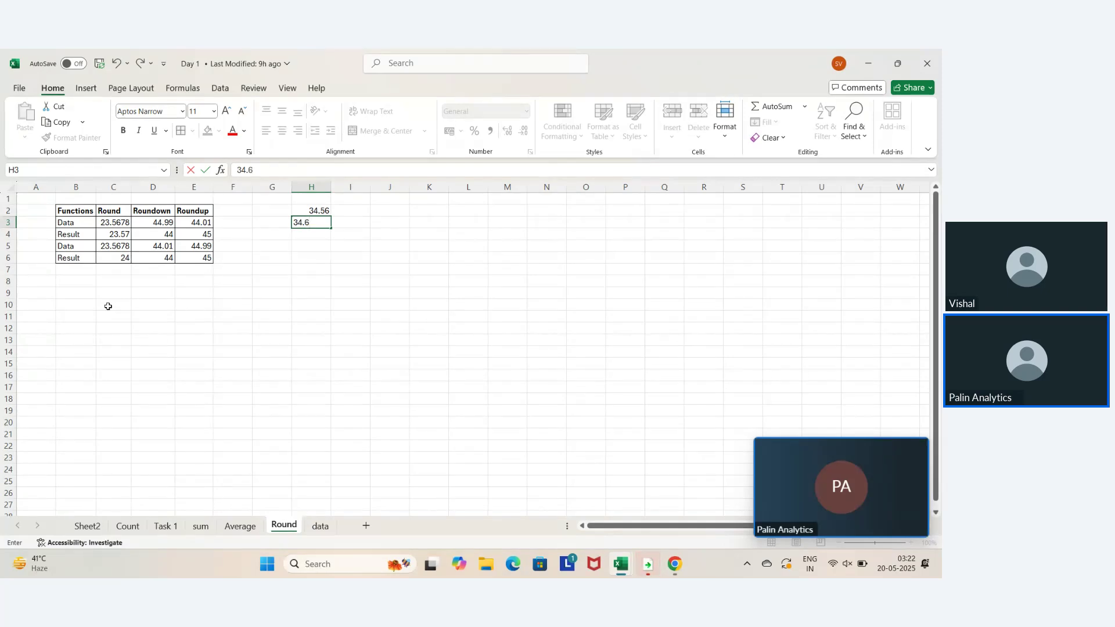
{"action": "key", "text": "Return"}
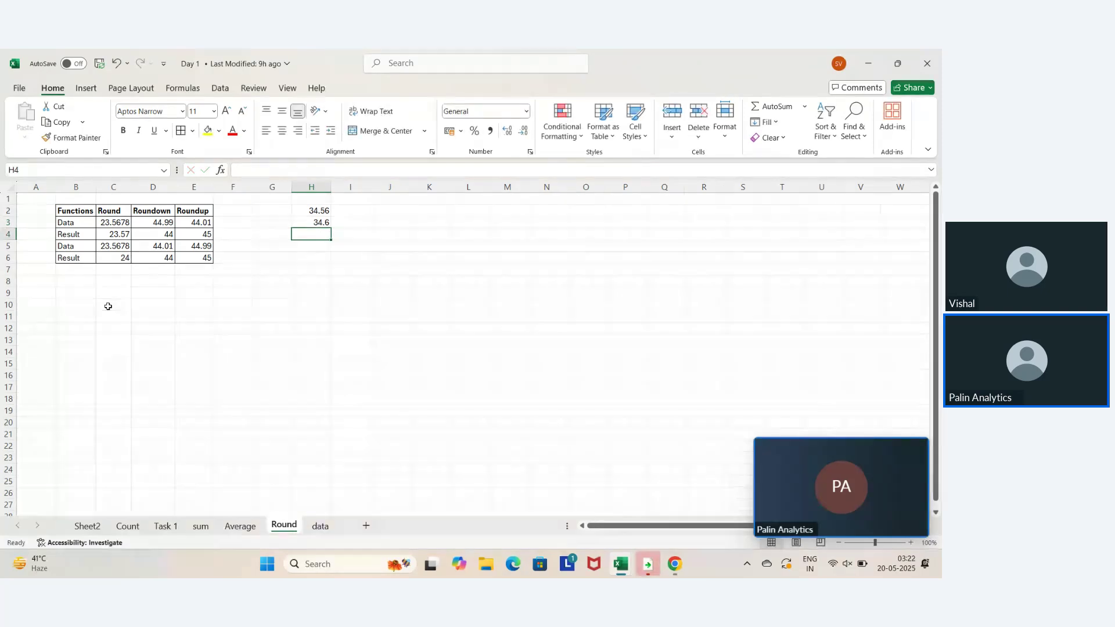
Enter the sample number 34.54 in H4 and its one-decimal rounded value 34.5 in H5
{"action": "key", "text": "Up"}
{"action": "key", "text": "Up"}
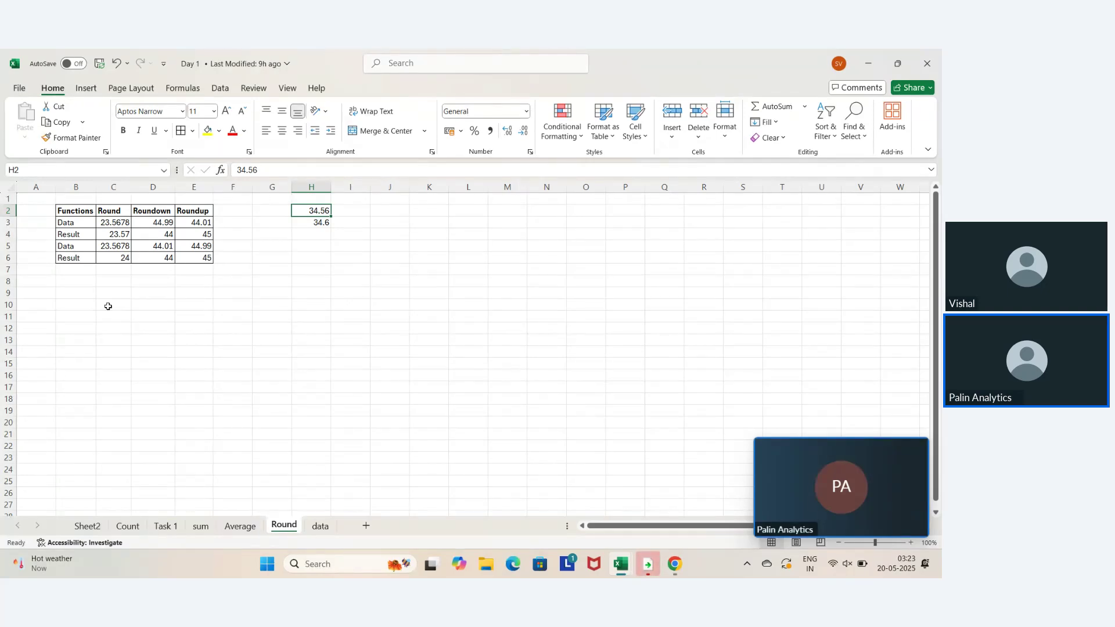
{"action": "key", "text": "Down"}
{"action": "key", "text": "Down"}
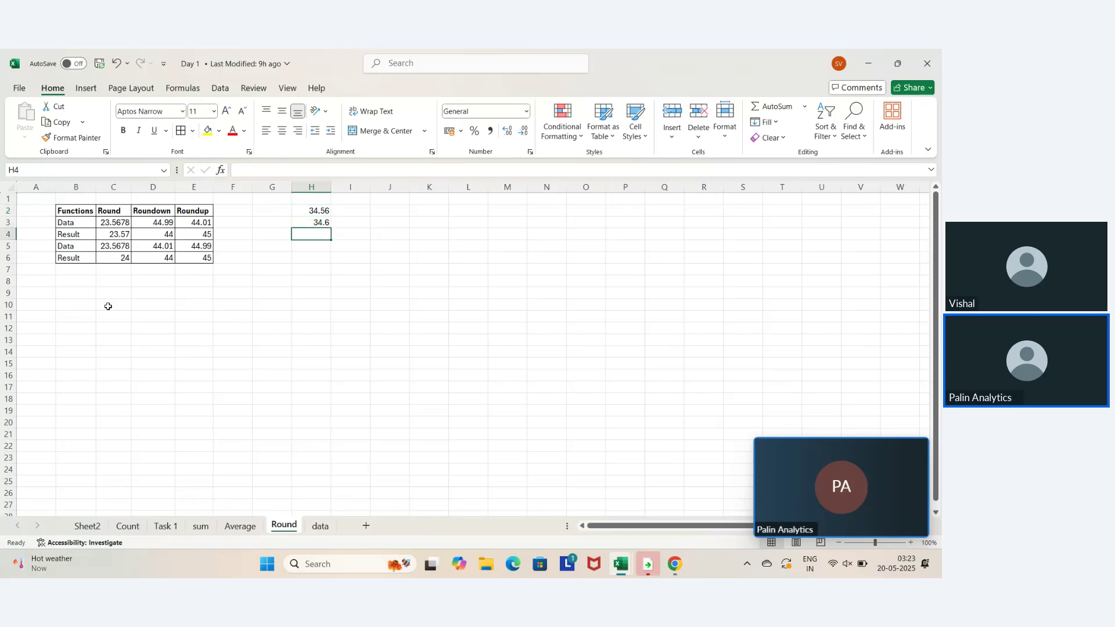
{"action": "type", "text": "34.54"}
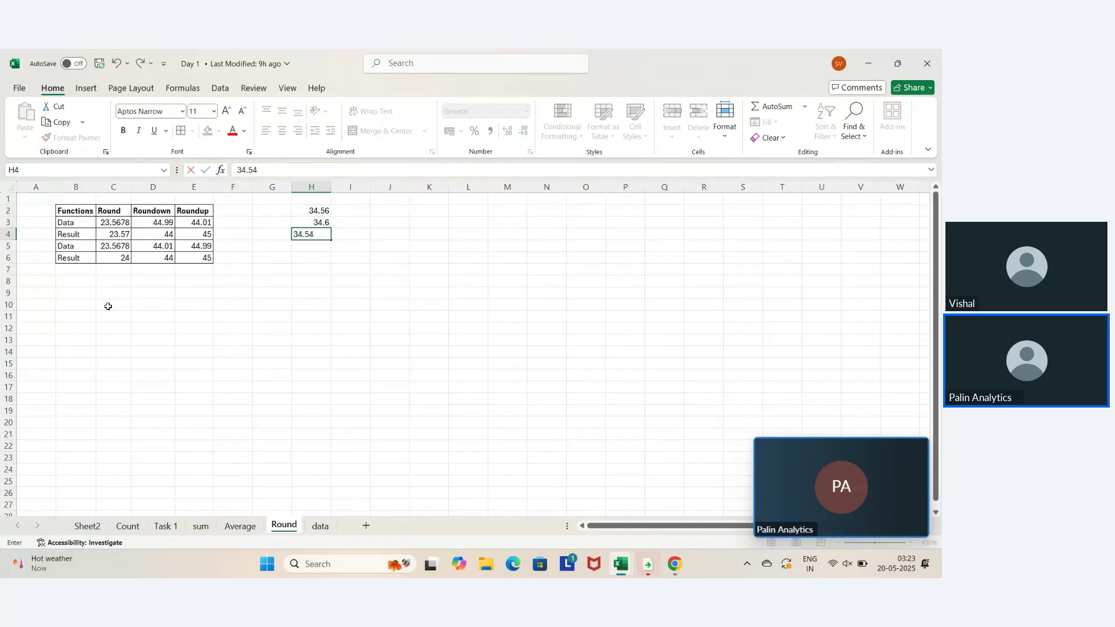
{"action": "key", "text": "Return"}
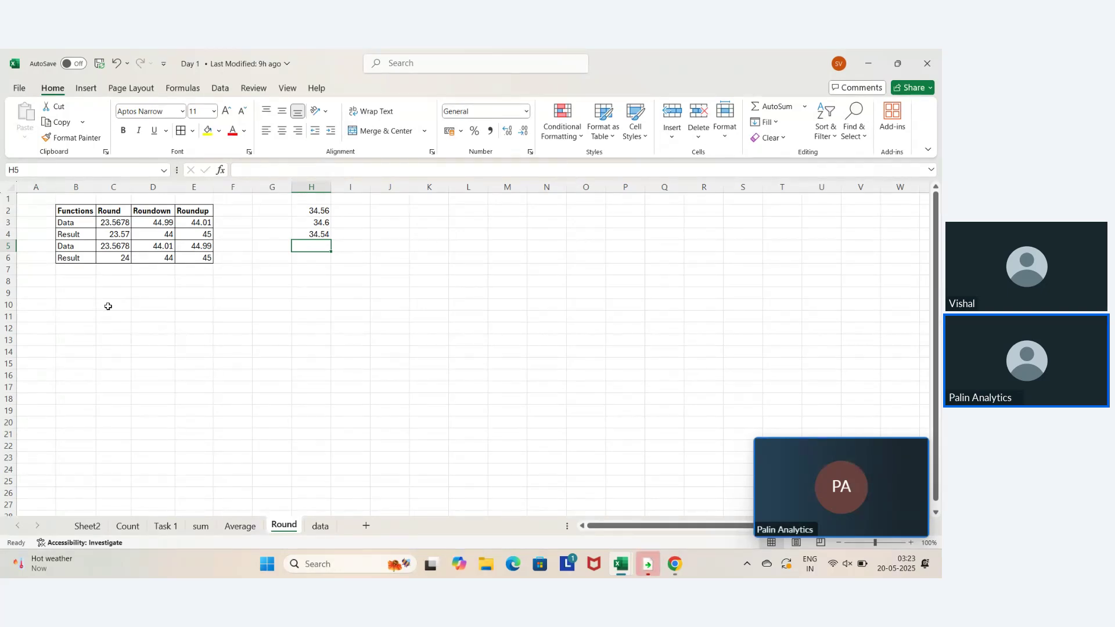
{"action": "type", "text": "3"}
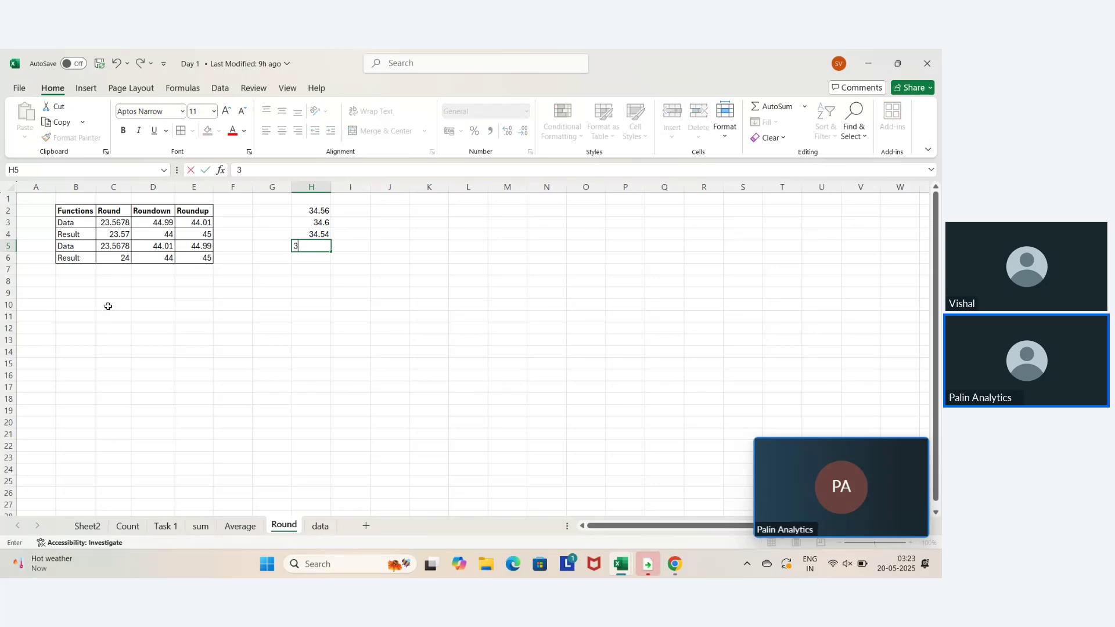
{"action": "type", "text": "4.5"}
{"action": "key", "text": "Return"}
Enter 0.5 in J2 beside the sample numbers as the rounding threshold
{"action": "key", "text": "Up"}
{"action": "key", "text": "Up"}
{"action": "key", "text": "Right"}
{"action": "key", "text": "Right"}
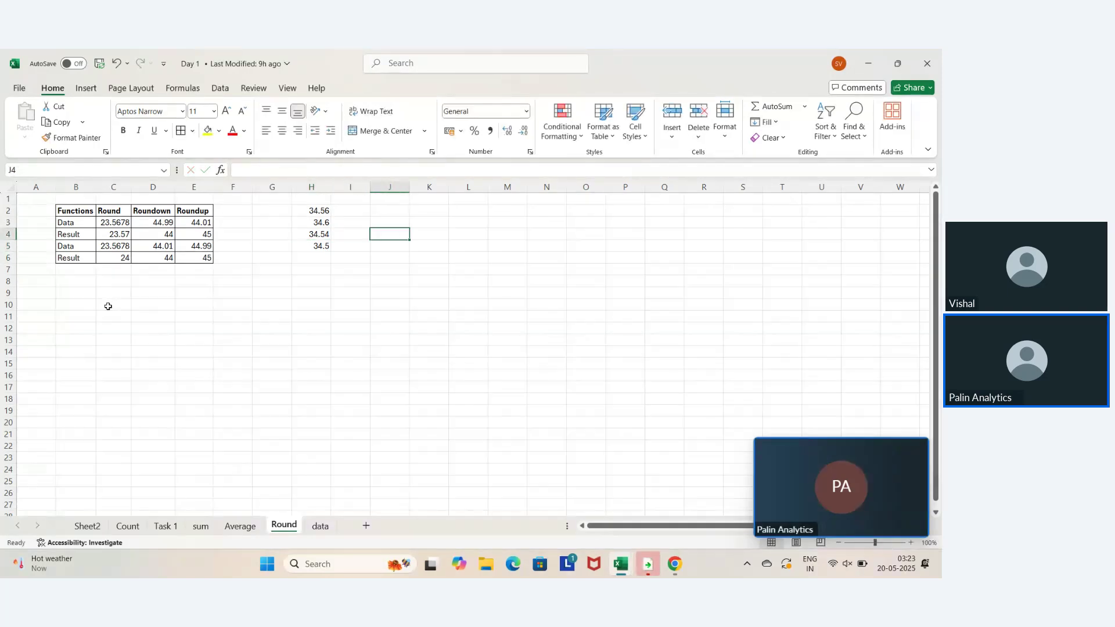
{"action": "key", "text": "Up"}
{"action": "key", "text": "Up"}
{"action": "type", "text": "0"}
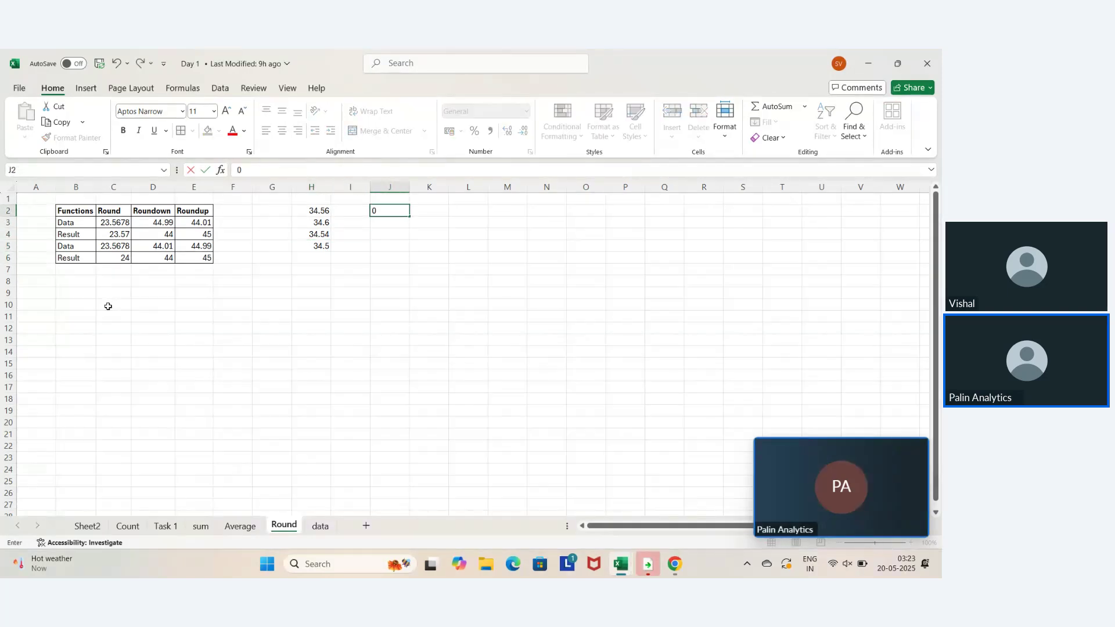
{"action": "type", "text": ".5"}
{"action": "key", "text": "Left"}
Review the sample numbers and their rounded values in H2:H5 against the threshold in J2
{"action": "key", "text": "Left"}
{"action": "key", "text": "Right"}
{"action": "key", "text": "Right"}
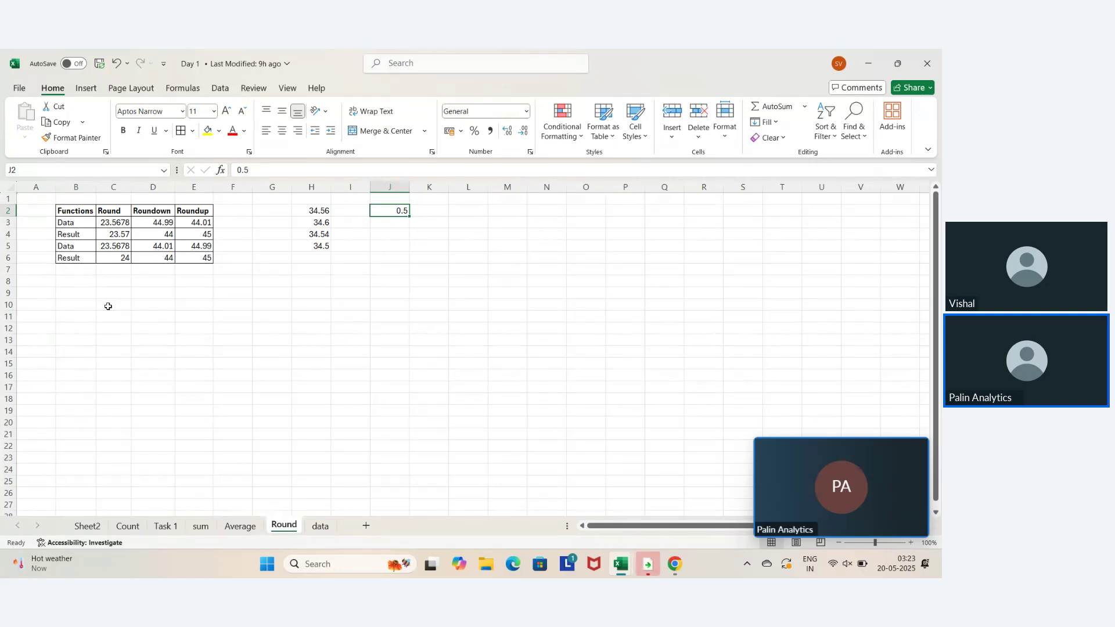
{"action": "key", "text": "Left"}
{"action": "key", "text": "Left"}
{"action": "key", "text": "Down"}
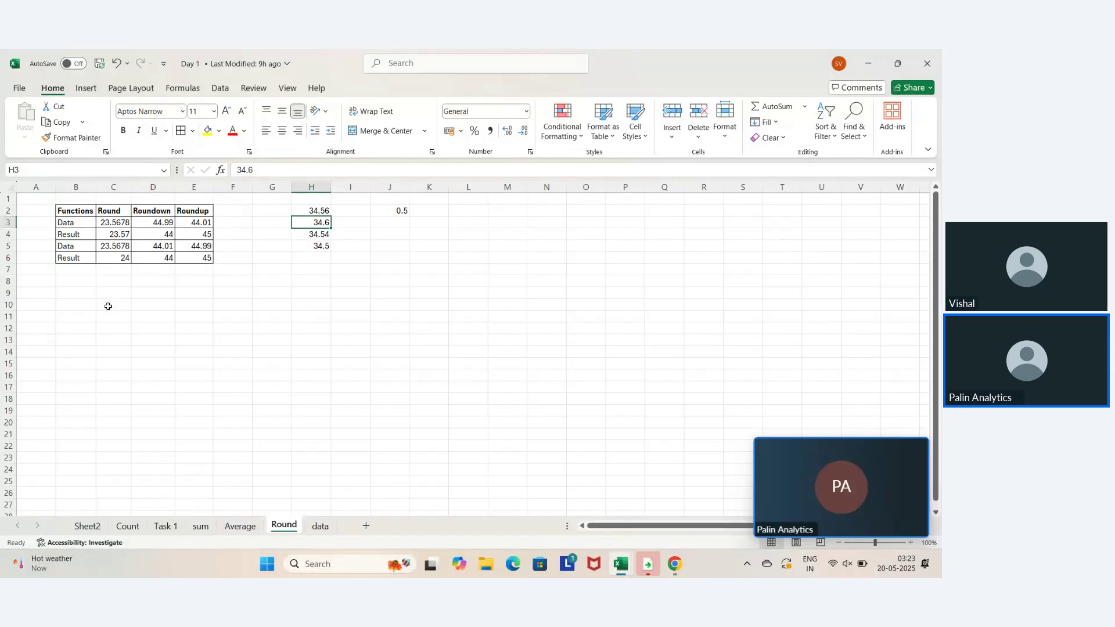
{"action": "key", "text": "Right"}
{"action": "key", "text": "Right"}
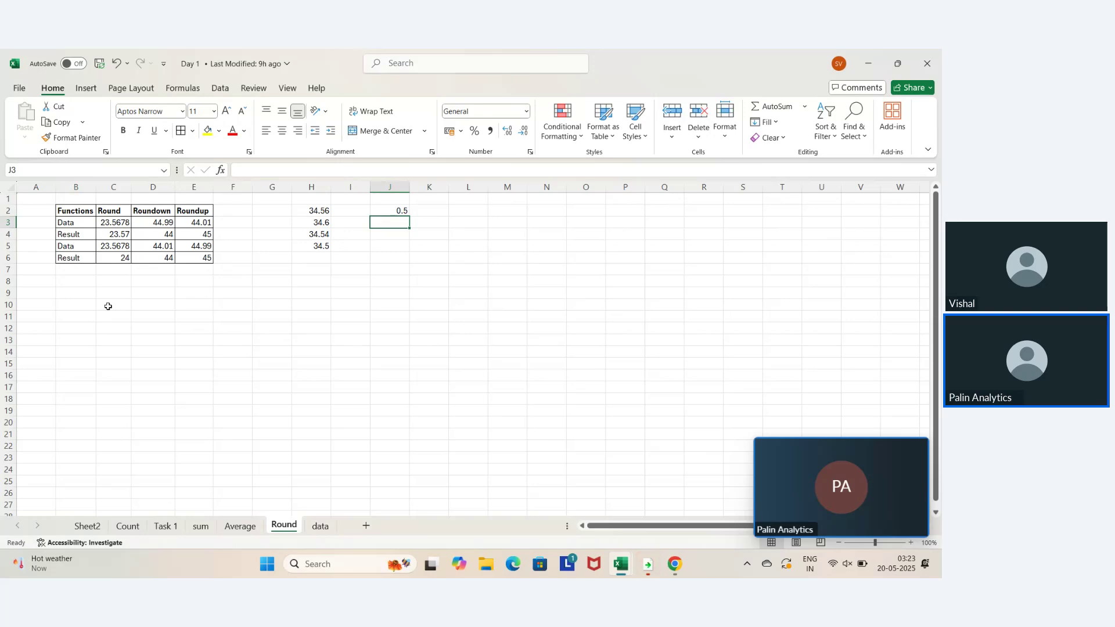
{"action": "key", "text": "Left"}
{"action": "key", "text": "Down"}
{"action": "key", "text": "Down"}
{"action": "key", "text": "Left"}
{"action": "key", "text": "Up"}
{"action": "key", "text": "Up"}
{"action": "key", "text": "Up"}
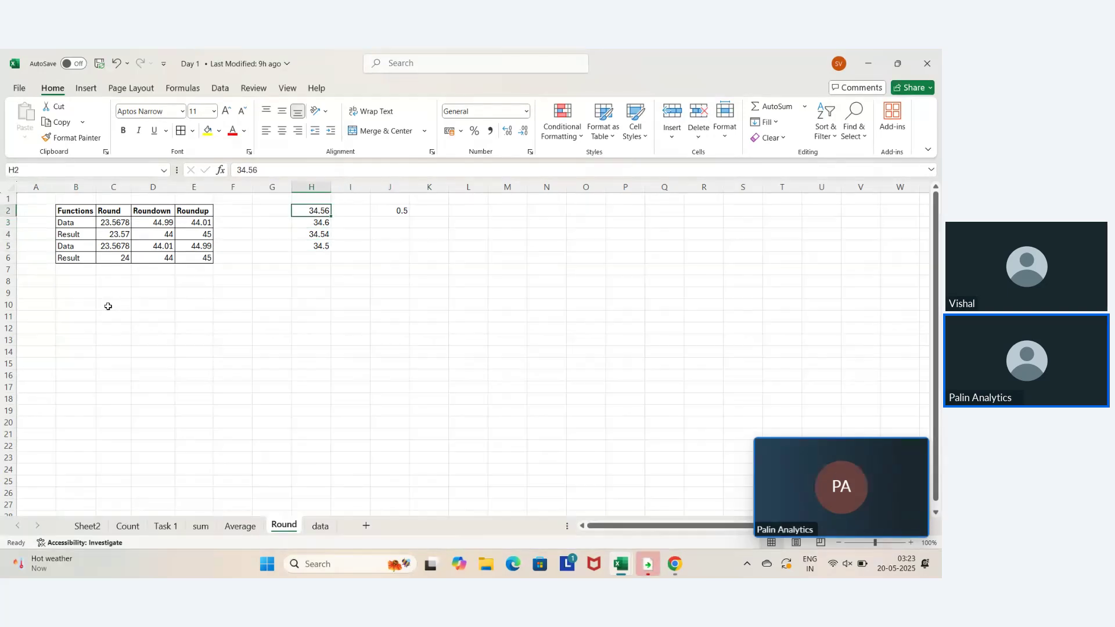
{"action": "key", "text": "Down"}
{"action": "key", "text": "Up"}
{"action": "key", "text": "Down"}
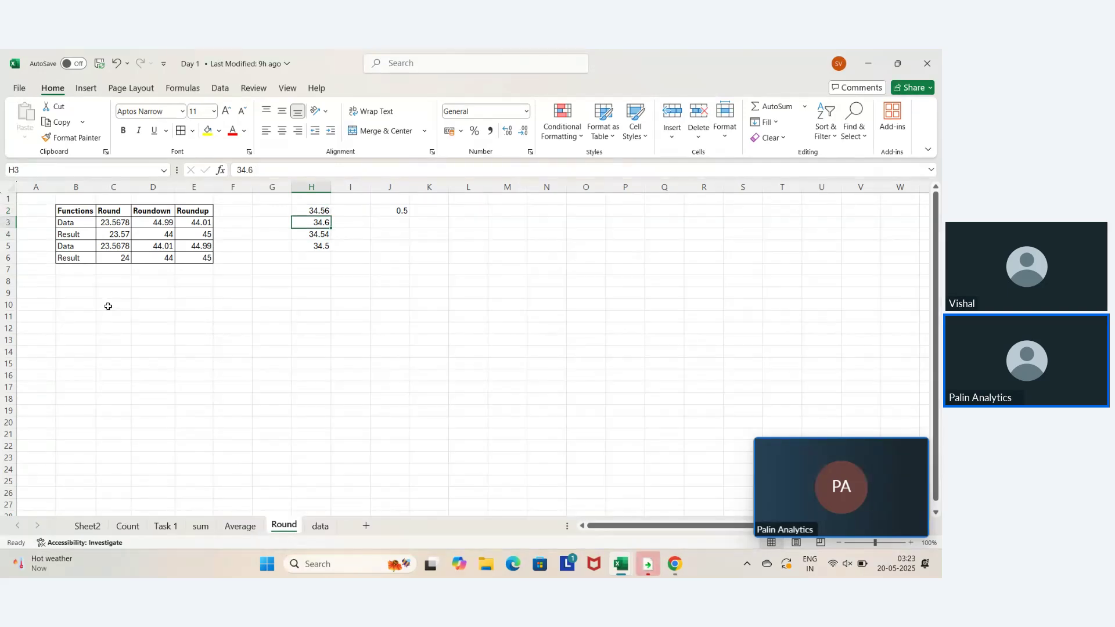
{"action": "key", "text": "Down"}
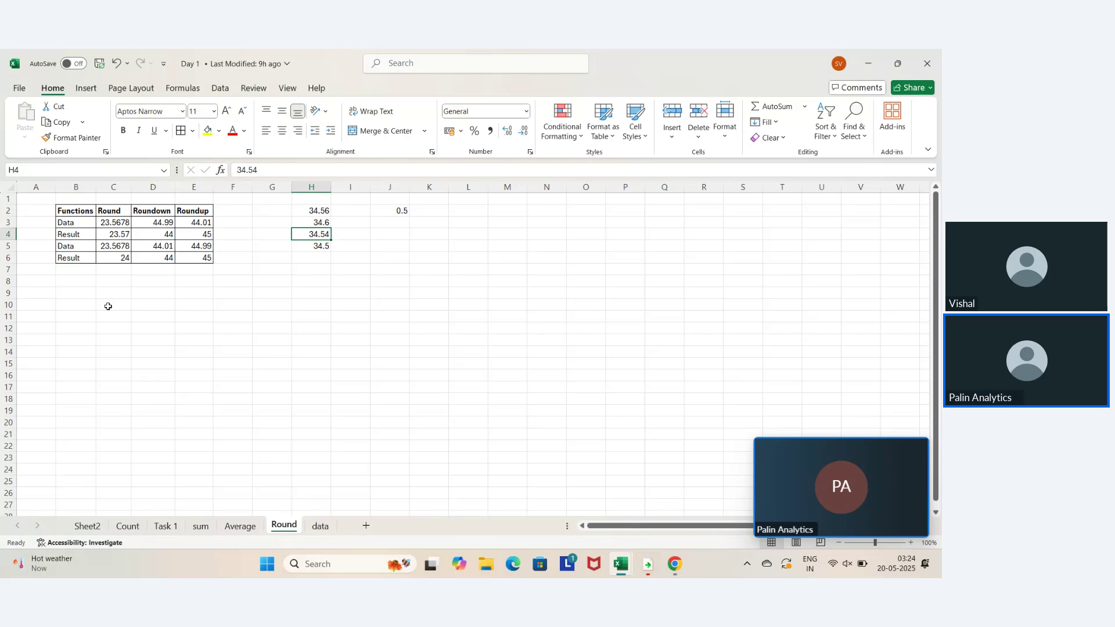
{"action": "key", "text": "Down"}
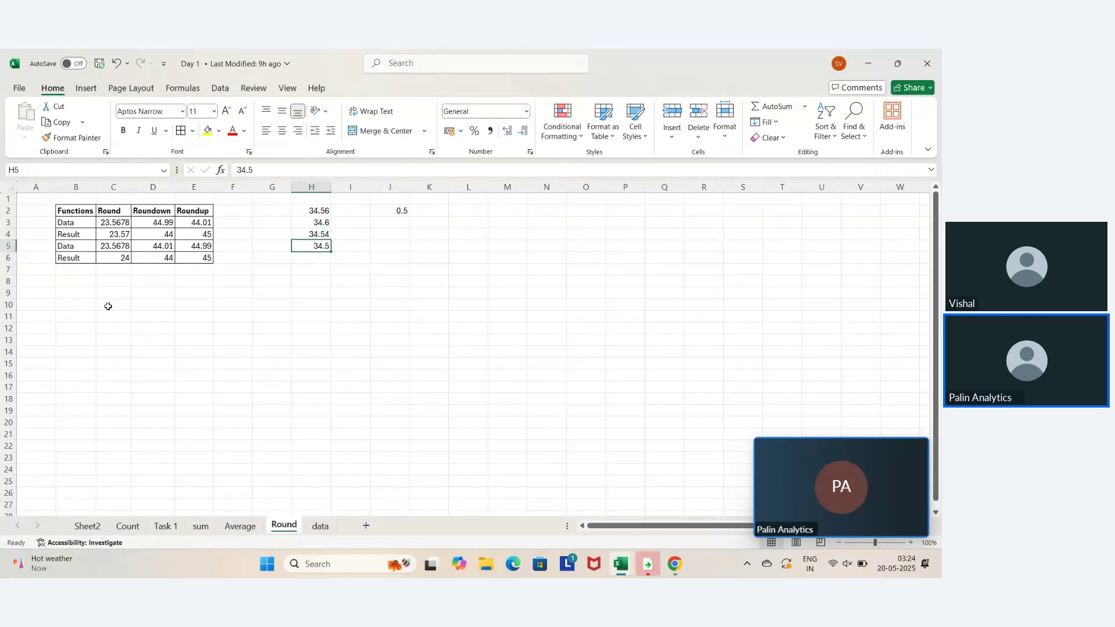
Enter the formula =ROUND(H4,1) in I4 to round the sample number in H4 to one decimal
{"action": "key", "text": "Right"}
{"action": "key", "text": "Up"}
{"action": "type", "text": "="}
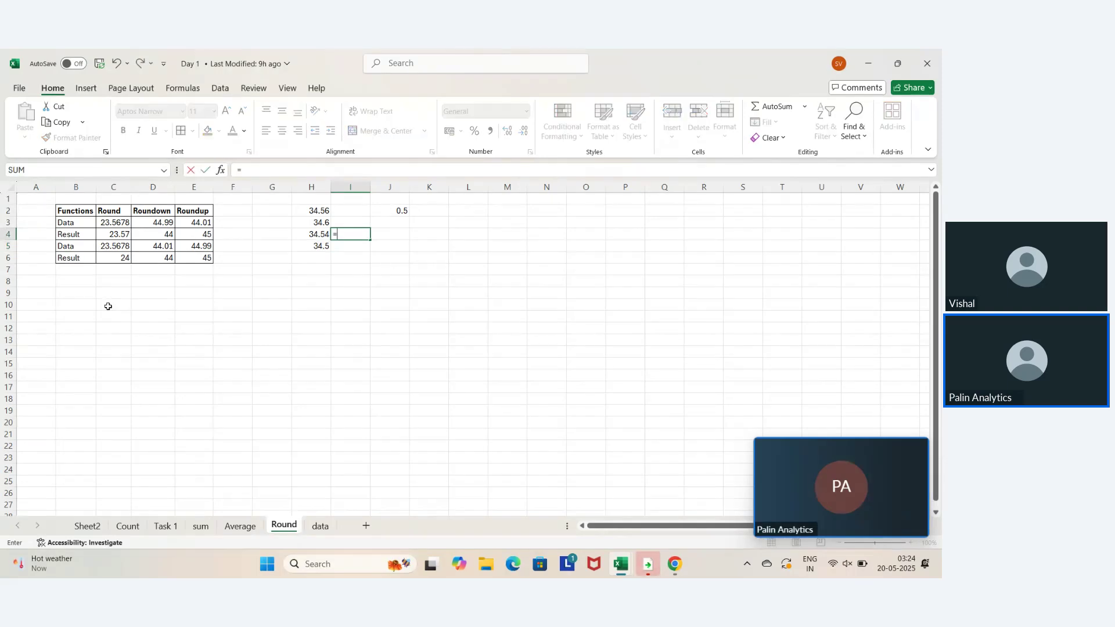
{"action": "type", "text": "rou"}
{"action": "key", "text": "Tab"}
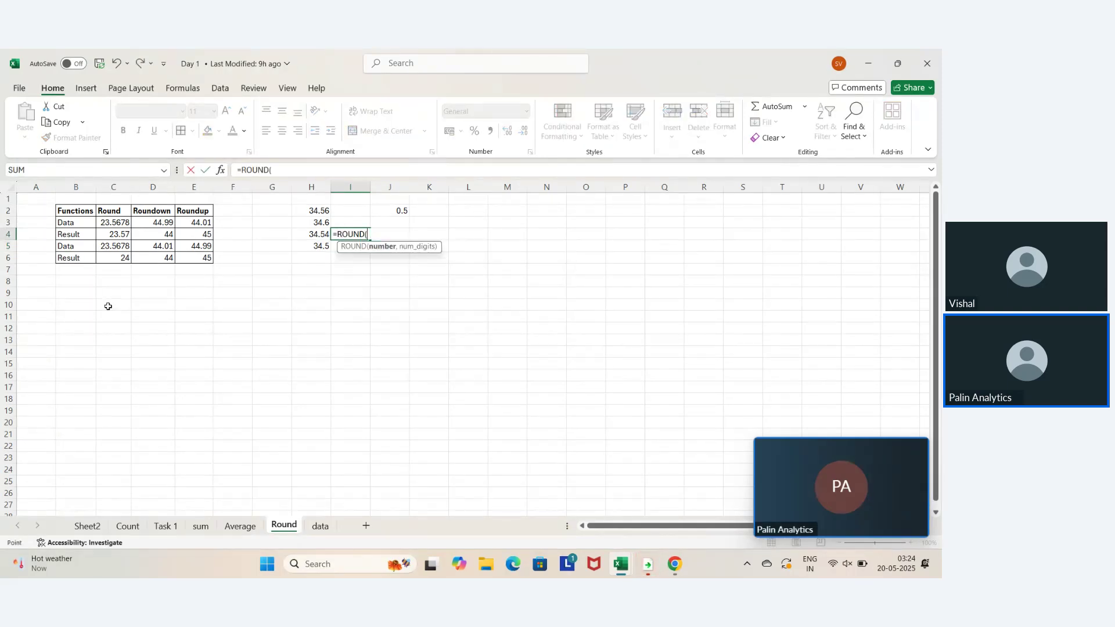
{"action": "key", "text": "Left"}
{"action": "type", "text": ","}
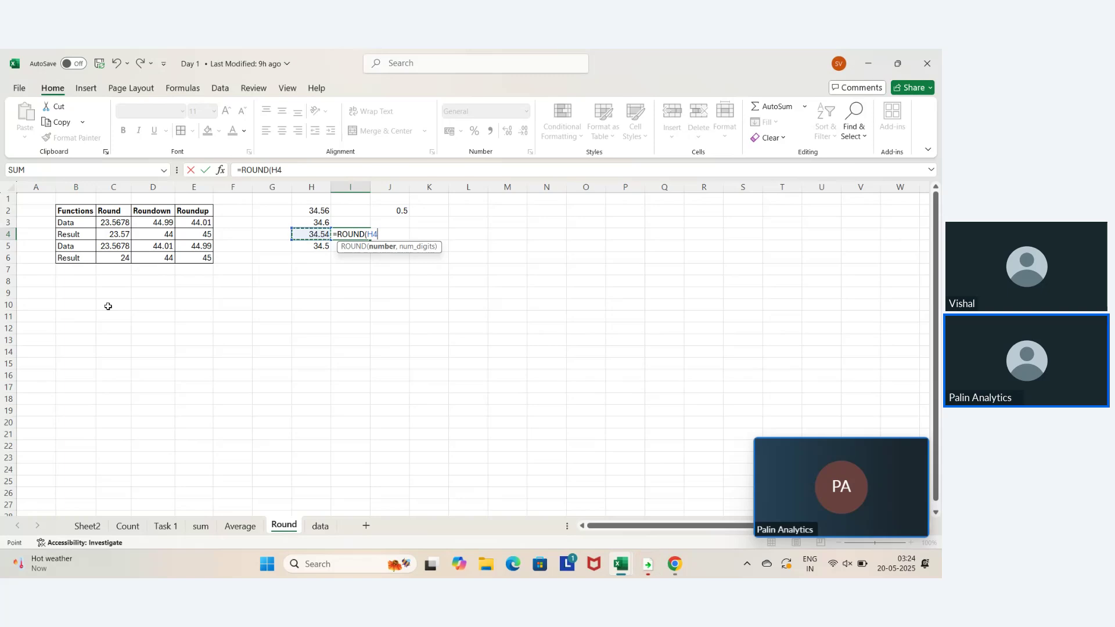
{"action": "type", "text": "1"}
{"action": "key", "text": "Return"}
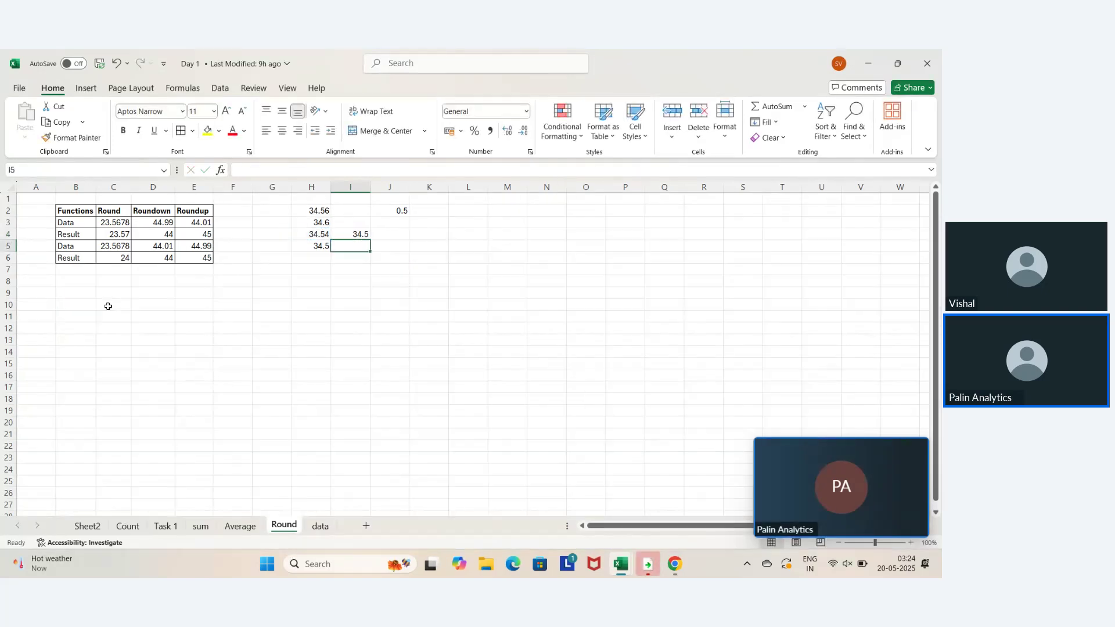
Enter the formula =ROUND(H3,1) in I3 to round the value in H3 to one decimal
{"action": "key", "text": "Up"}
{"action": "key", "text": "Up"}
{"action": "type", "text": "="}
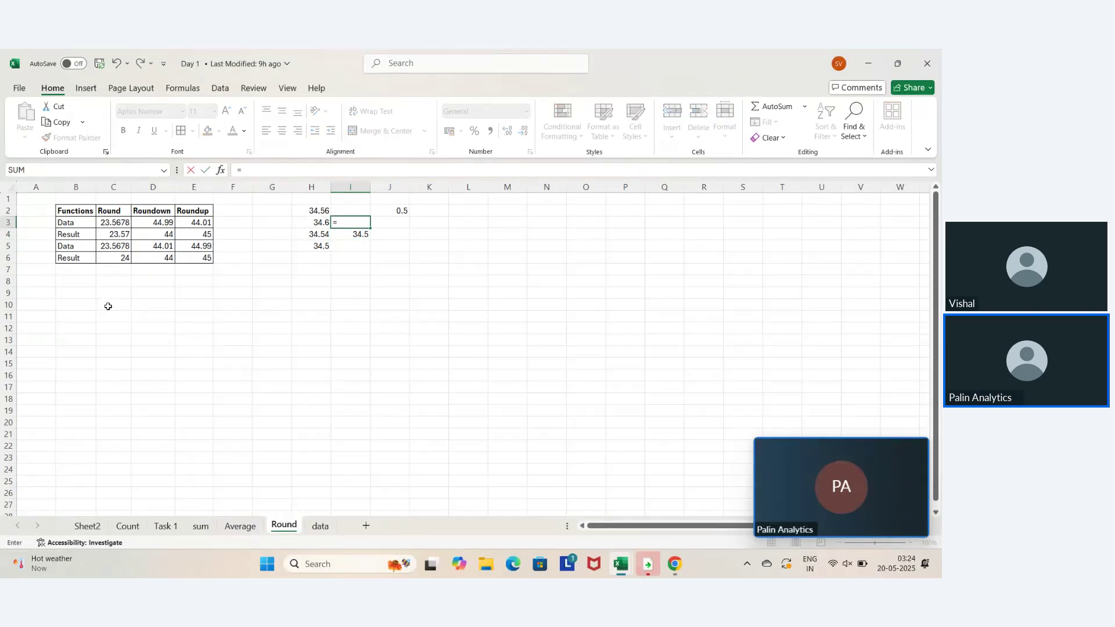
{"action": "type", "text": "roun"}
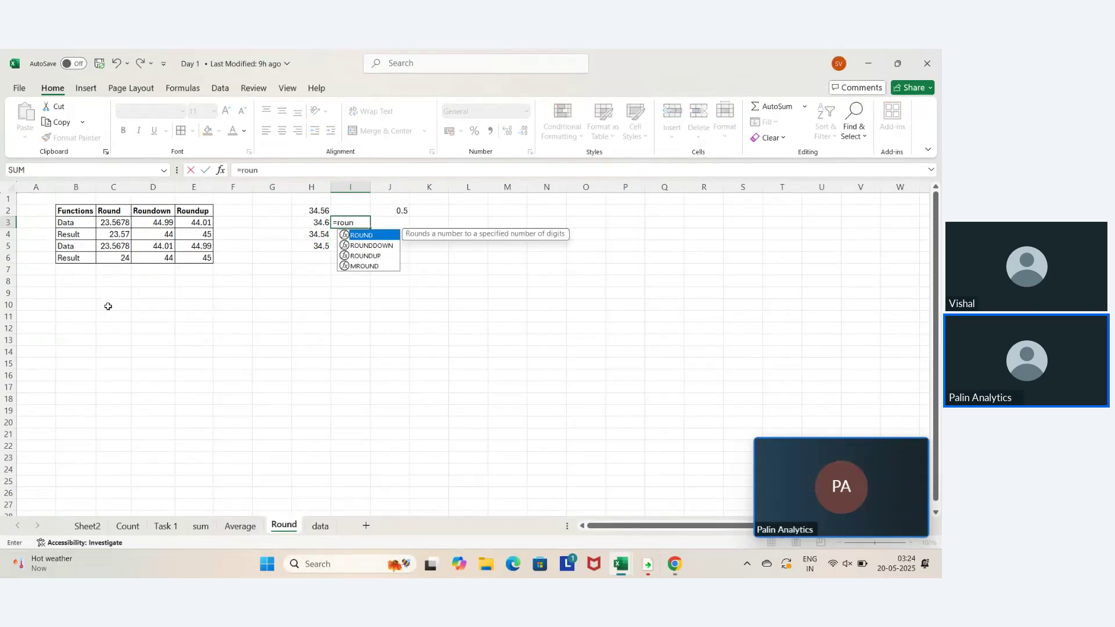
{"action": "key", "text": "Tab"}
{"action": "key", "text": "Left"}
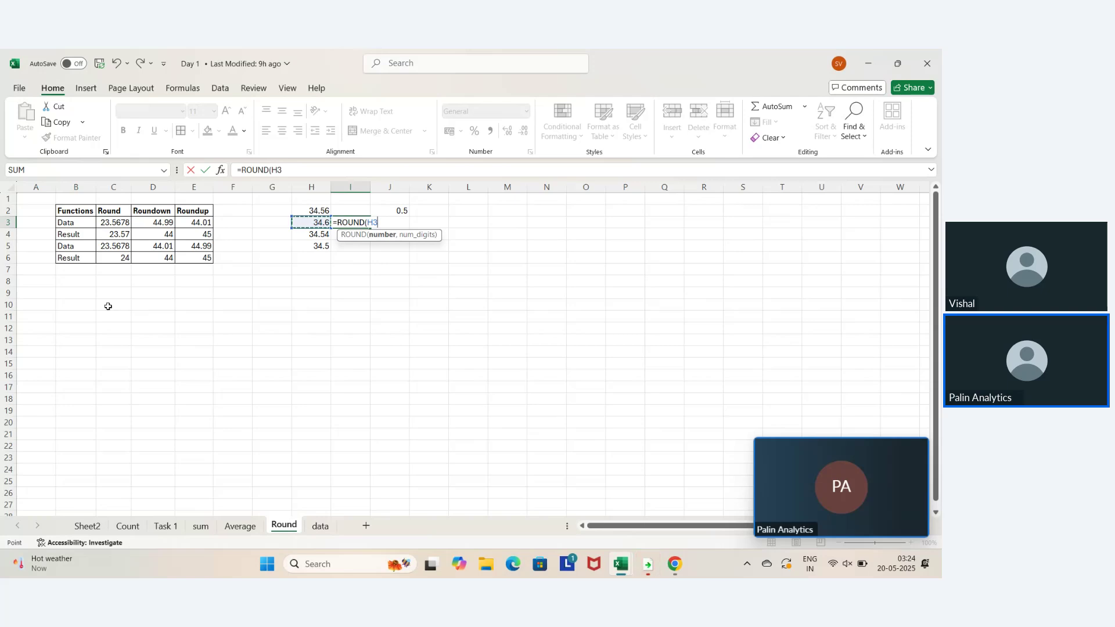
{"action": "type", "text": ",1)"}
{"action": "key", "text": "Return"}
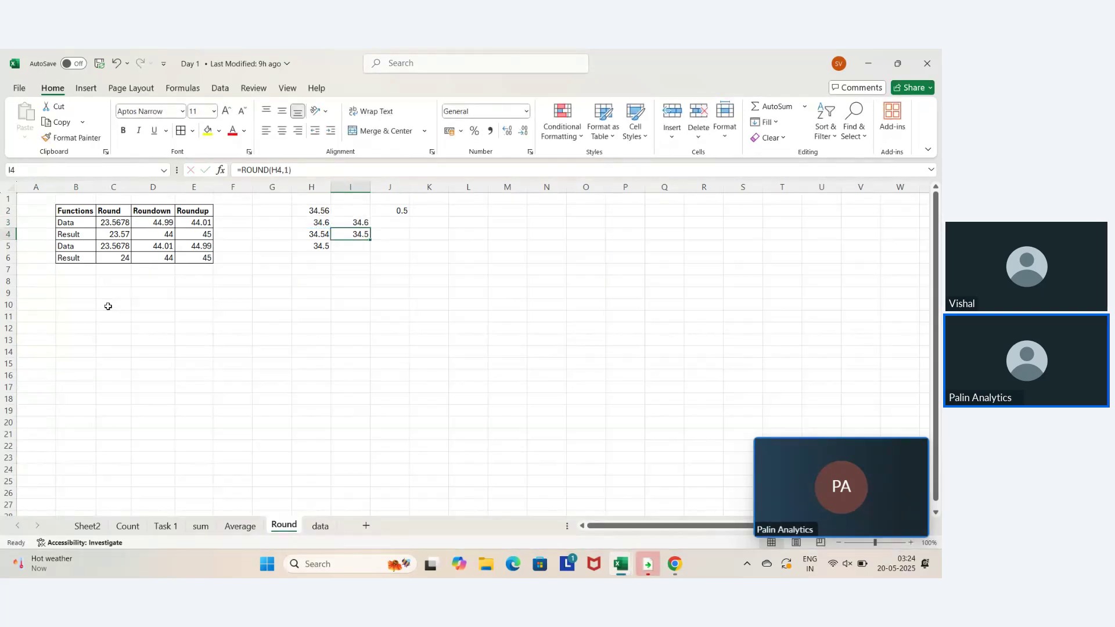
Enter 35.8974 in H8 as a further sample number below the existing ones
{"action": "key", "text": "Down"}
{"action": "key", "text": "Down"}
{"action": "key", "text": "Left"}
{"action": "key", "text": "Left"}
{"action": "key", "text": "Right"}
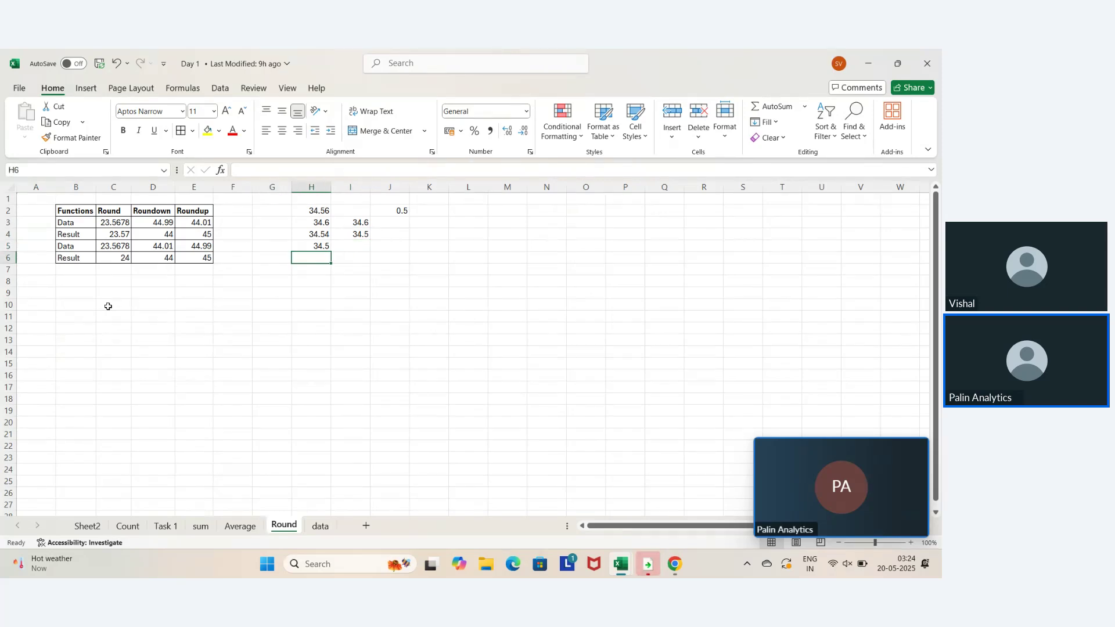
{"action": "key", "text": "Down"}
{"action": "key", "text": "Down"}
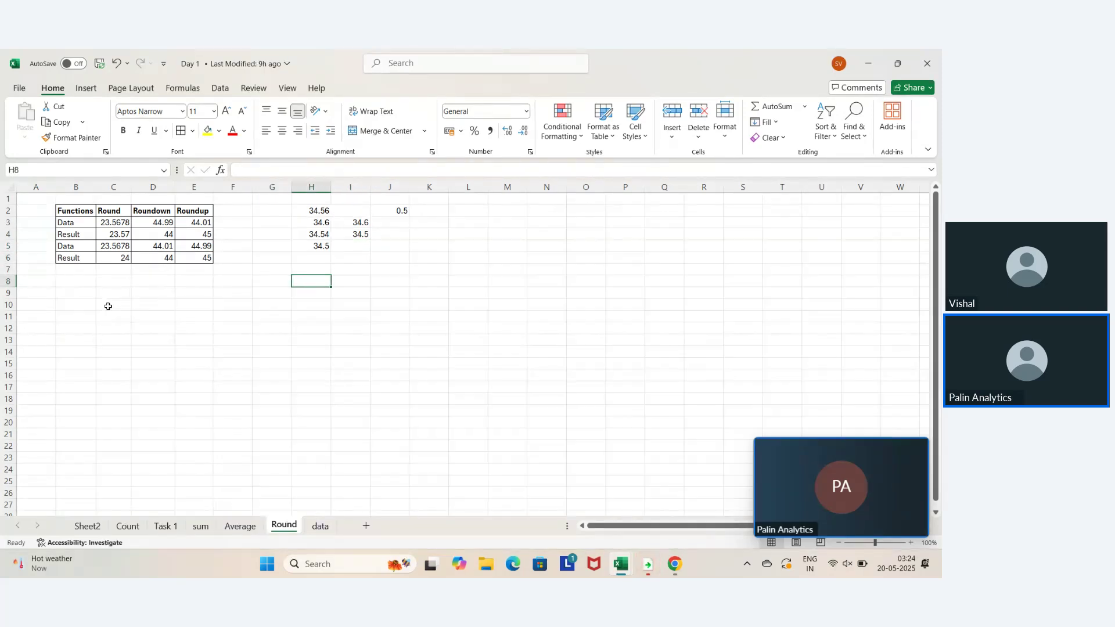
{"action": "type", "text": "35"}
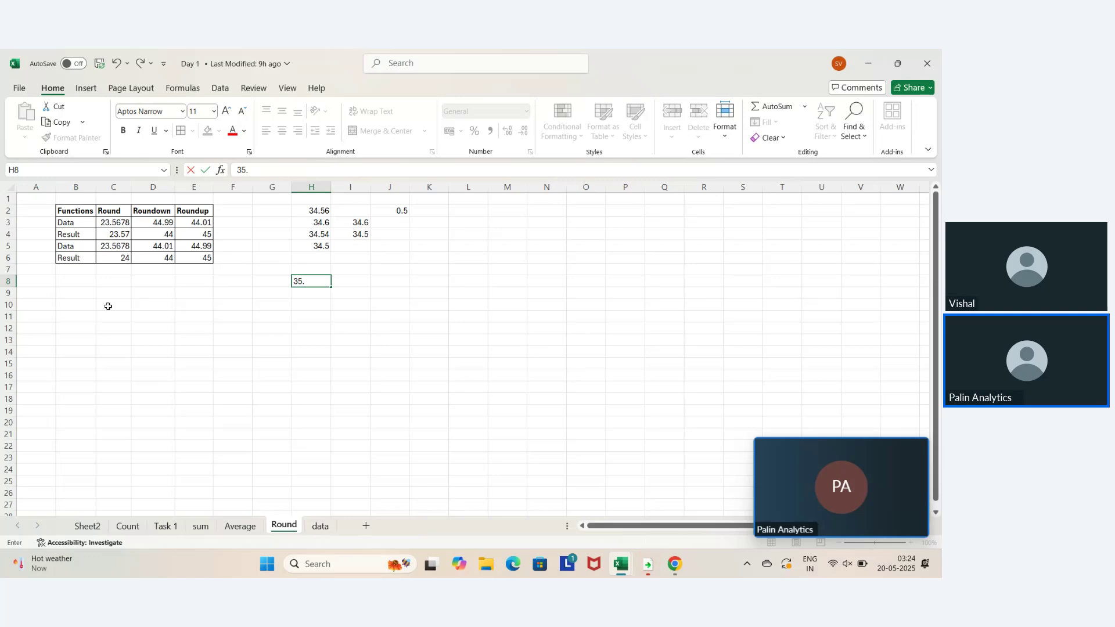
{"action": "type", "text": ".8974"}
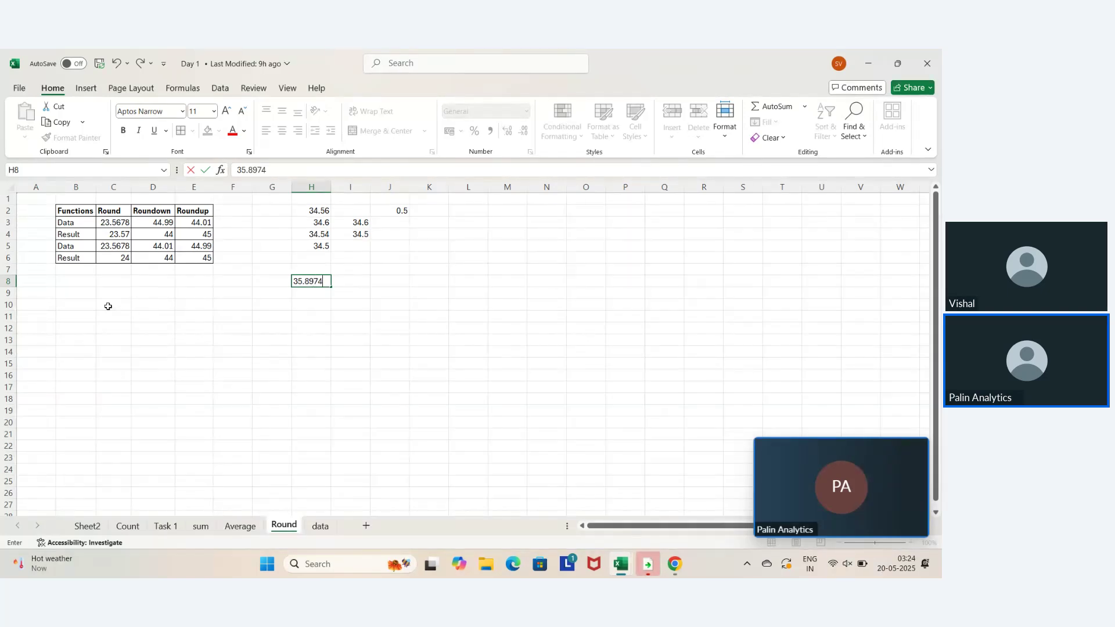
{"action": "key", "text": "Return"}
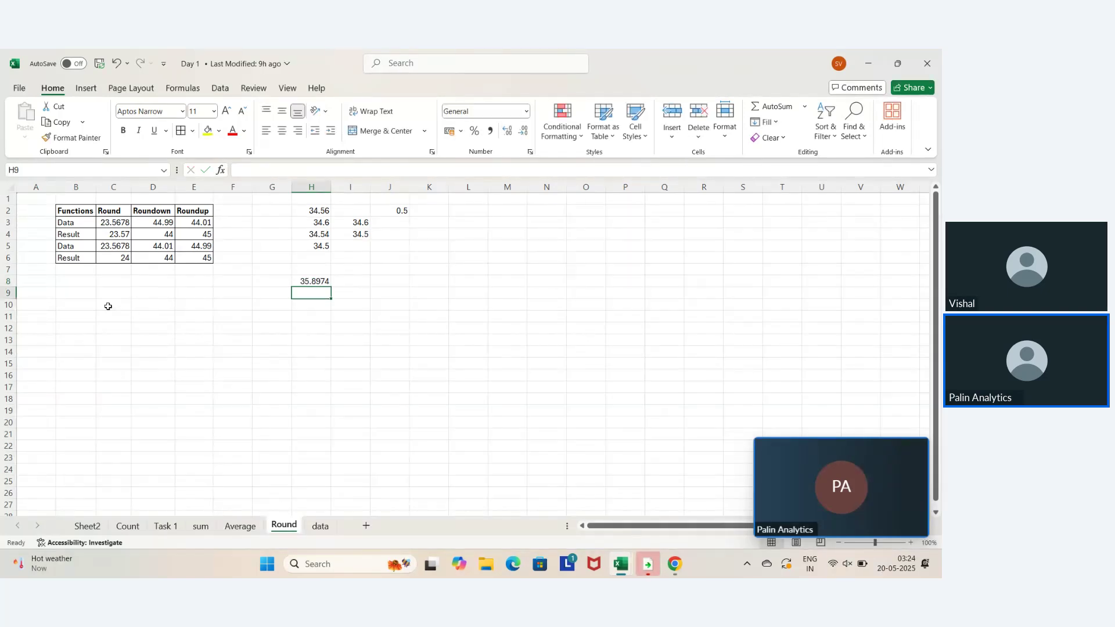
Enter 35.9 in H9 as the rounded value of the sample number in H8
{"action": "key", "text": "Right"}
{"action": "key", "text": "Left"}
{"action": "type", "text": "35"}
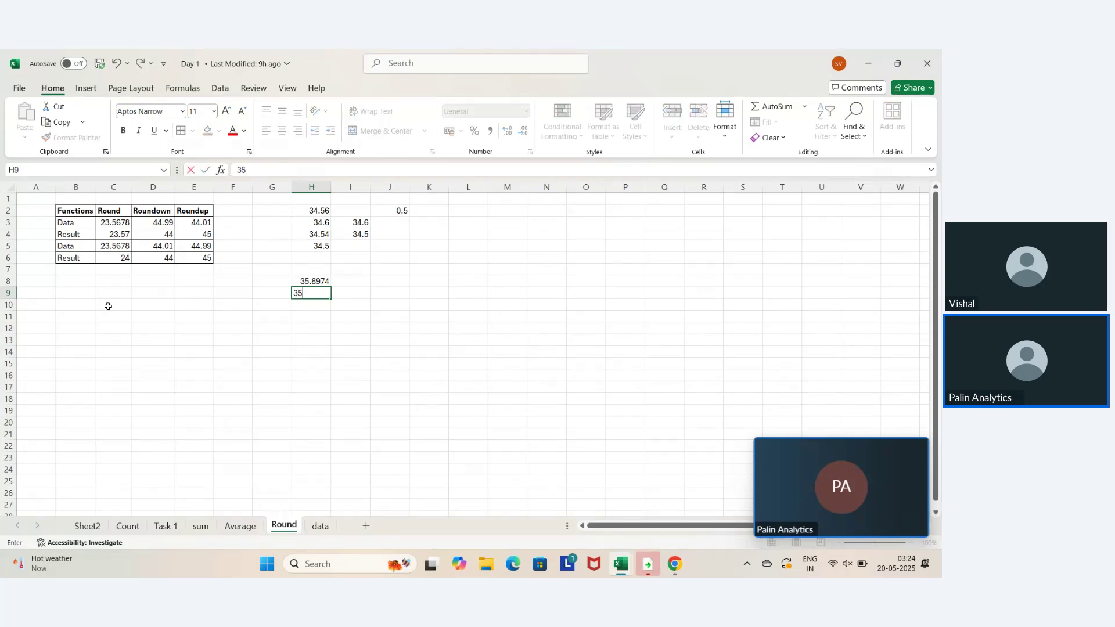
{"action": "key", "text": "Return"}
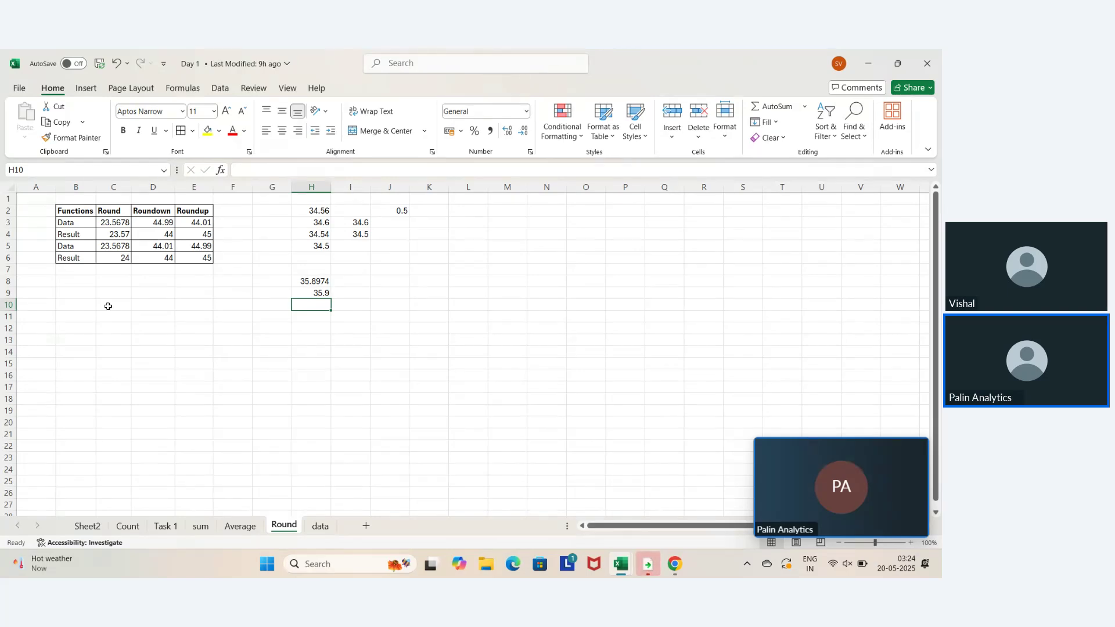
Enter the formula =ROUND(H8,1) in I8 to round the sample number in H8 to one decimal
{"action": "key", "text": "Right"}
{"action": "key", "text": "Up"}
{"action": "key", "text": "Up"}
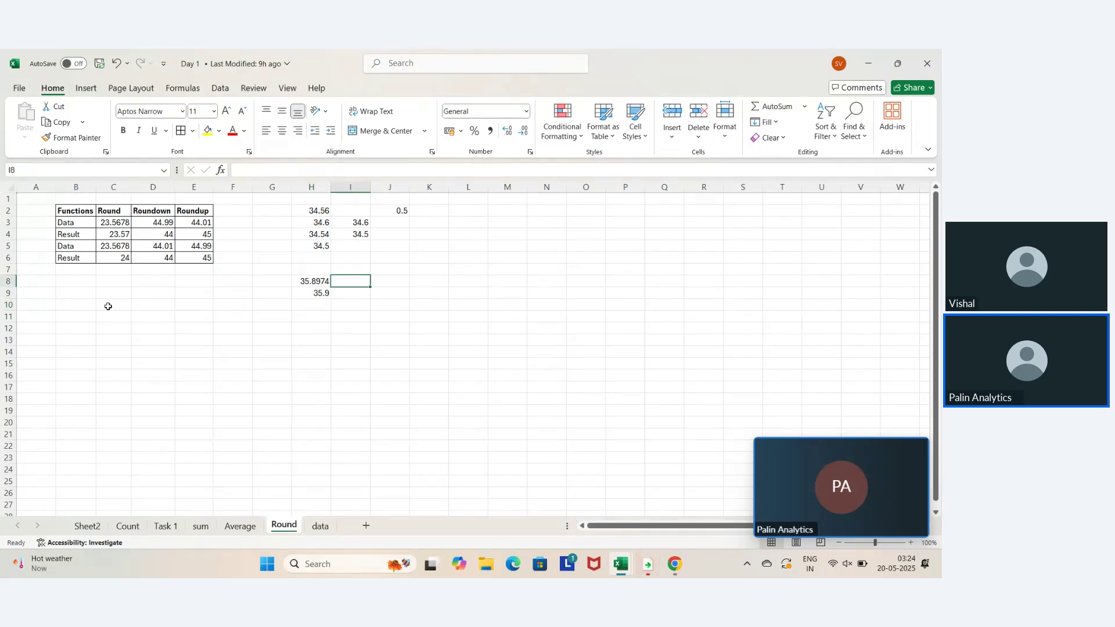
{"action": "type", "text": "=ROUND("}
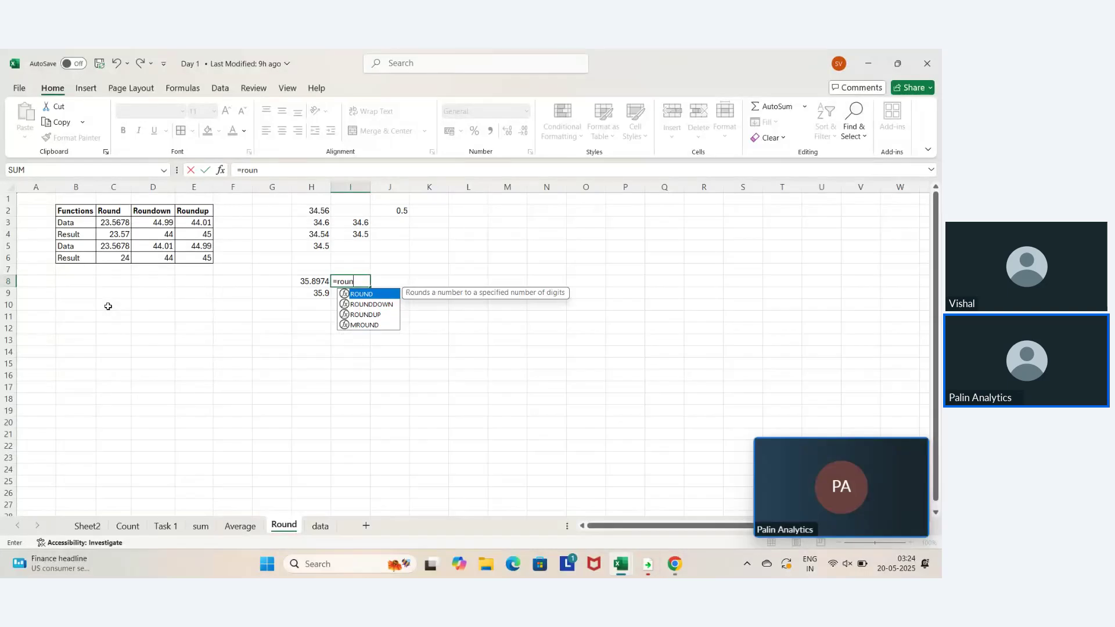
{"action": "key", "text": "Left"}
{"action": "type", "text": ","}
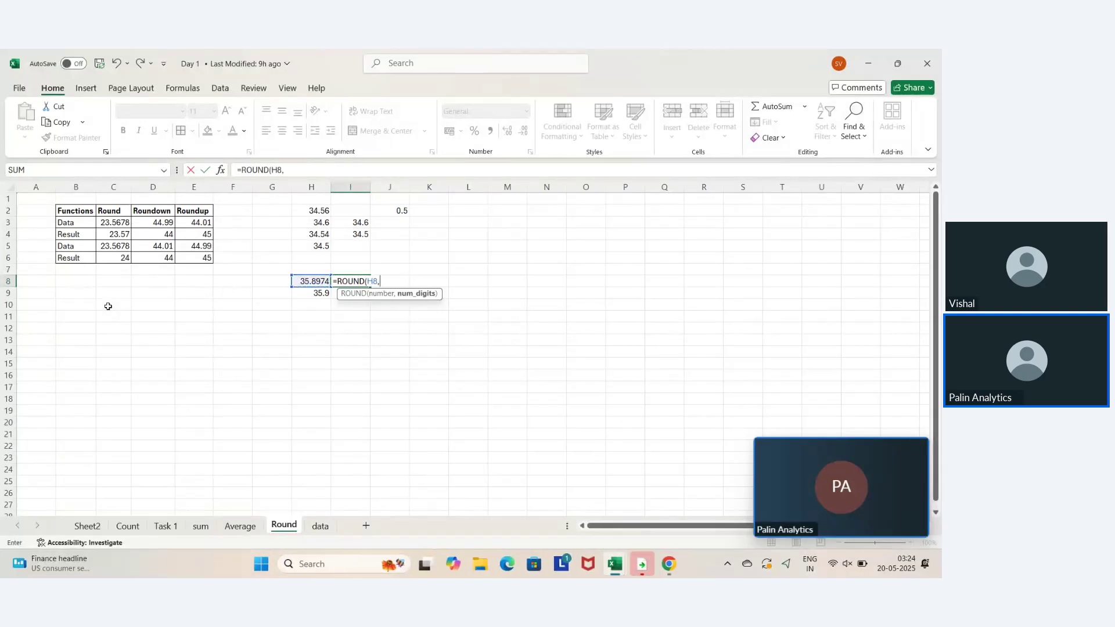
{"action": "type", "text": "1"}
{"action": "key", "text": "Return"}
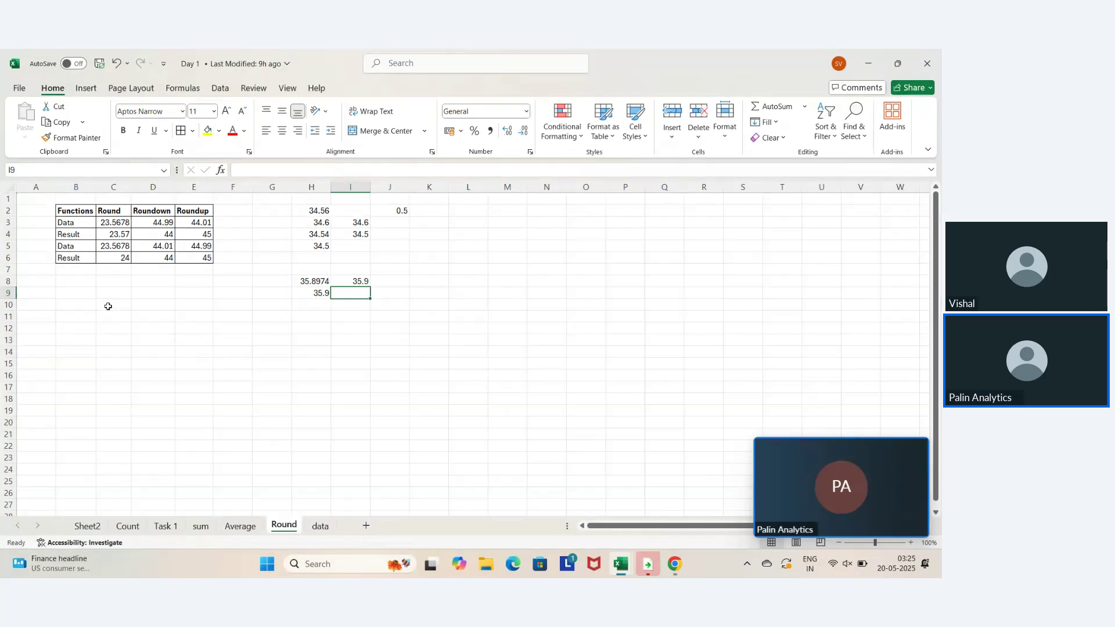
Clear all sample numbers and formulas from the range H2:J9
{"action": "key", "text": "Left"}
{"action": "key", "text": "Up"}
{"action": "key", "text": "Up"}
{"action": "key", "text": "Up"}
{"action": "key", "text": "Up"}
{"action": "key", "text": "Up"}
{"action": "key", "text": "Up"}
{"action": "key", "text": "Up"}
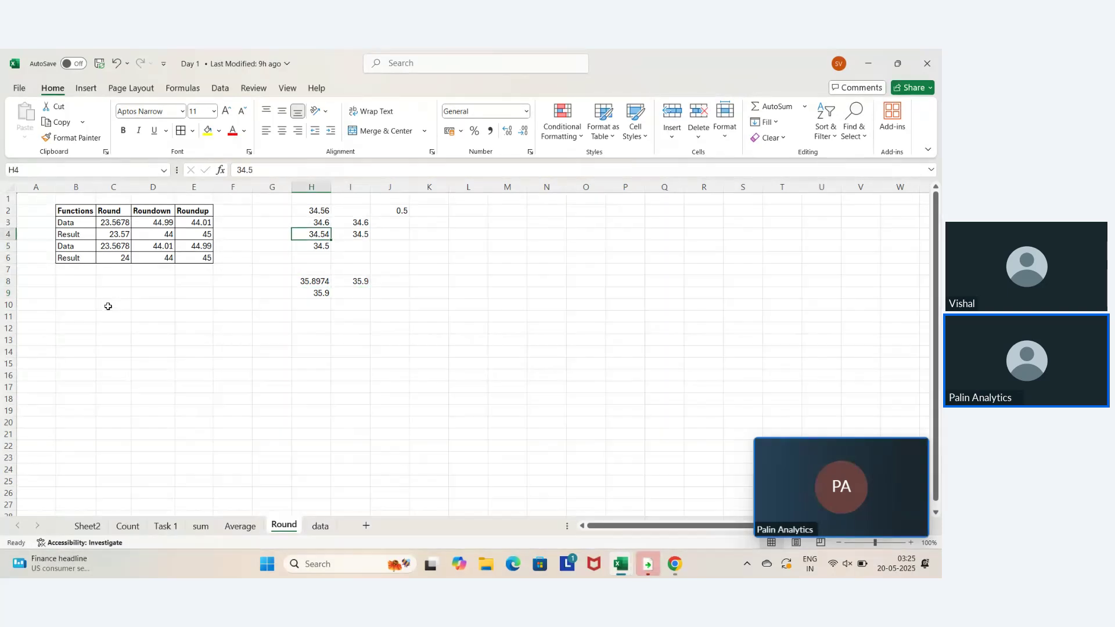
{"action": "key", "text": "shift+Down"}
{"action": "key", "text": "shift+Down"}
{"action": "key", "text": "shift+Down"}
{"action": "key", "text": "shift+Down"}
{"action": "key", "text": "shift+Down"}
{"action": "key", "text": "shift+Down"}
{"action": "key", "text": "shift+Down"}
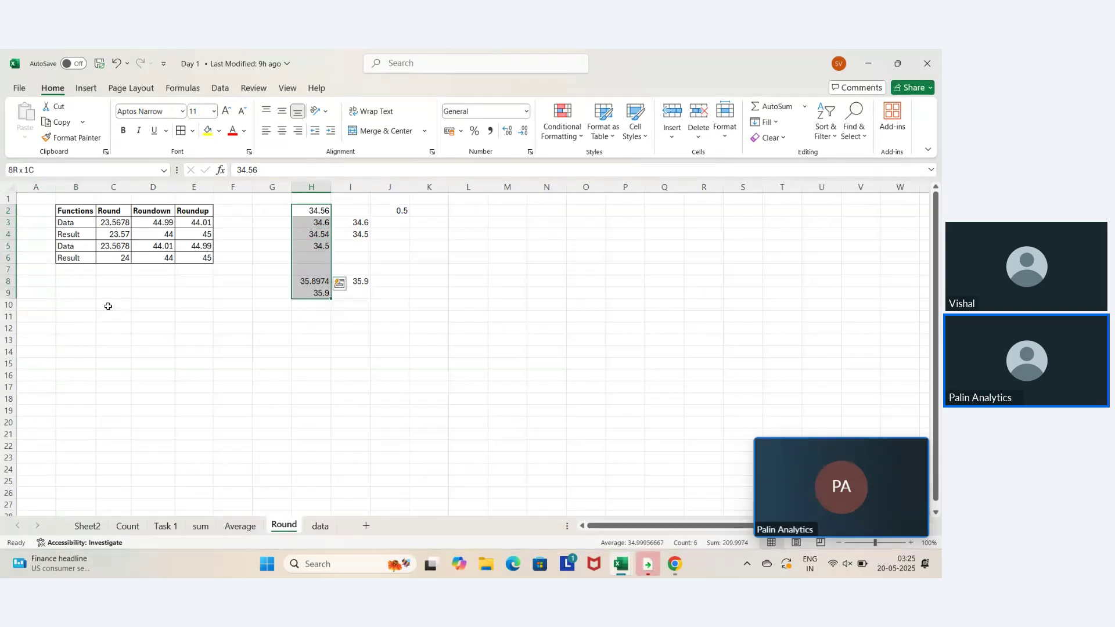
{"action": "key", "text": "shift+Right"}
{"action": "key", "text": "shift+Right"}
{"action": "key", "text": "shift+Right"}
{"action": "key", "text": "Delete"}
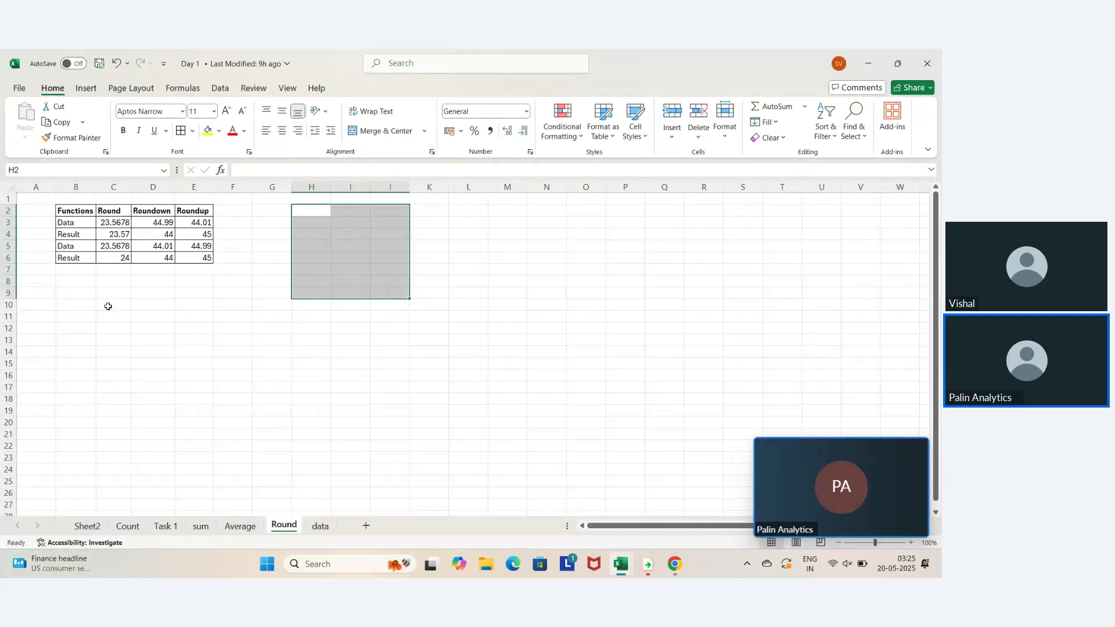
Enter the label "Square Root" in B9 below the rounding table
{"action": "key", "text": "Left"}
{"action": "key", "text": "Left"}
{"action": "key", "text": "Left"}
{"action": "key", "text": "Down"}
{"action": "key", "text": "Left"}
{"action": "key", "text": "Down"}
{"action": "key", "text": "Down"}
{"action": "key", "text": "Down"}
{"action": "key", "text": "Down"}
{"action": "key", "text": "Down"}
{"action": "key", "text": "Left"}
{"action": "key", "text": "Left"}
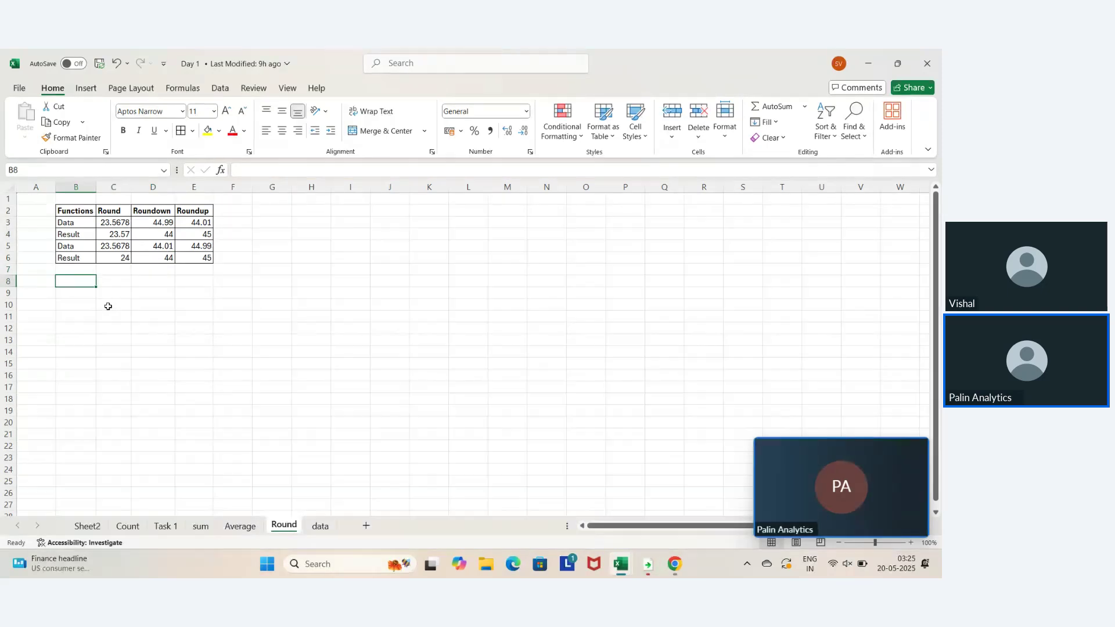
{"action": "key", "text": "Down"}
{"action": "type", "text": "S"}
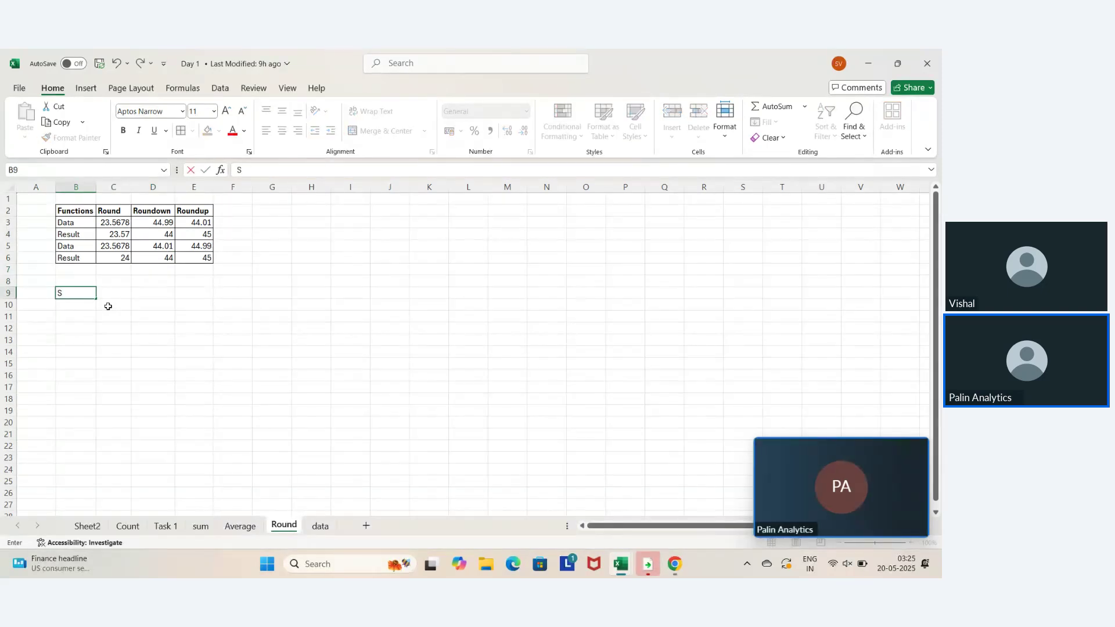
{"action": "type", "text": "uquare"}
{"action": "key", "text": "Return"}
{"action": "key", "text": "Right"}
{"action": "key", "text": "Up"}
{"action": "key", "text": "Left"}
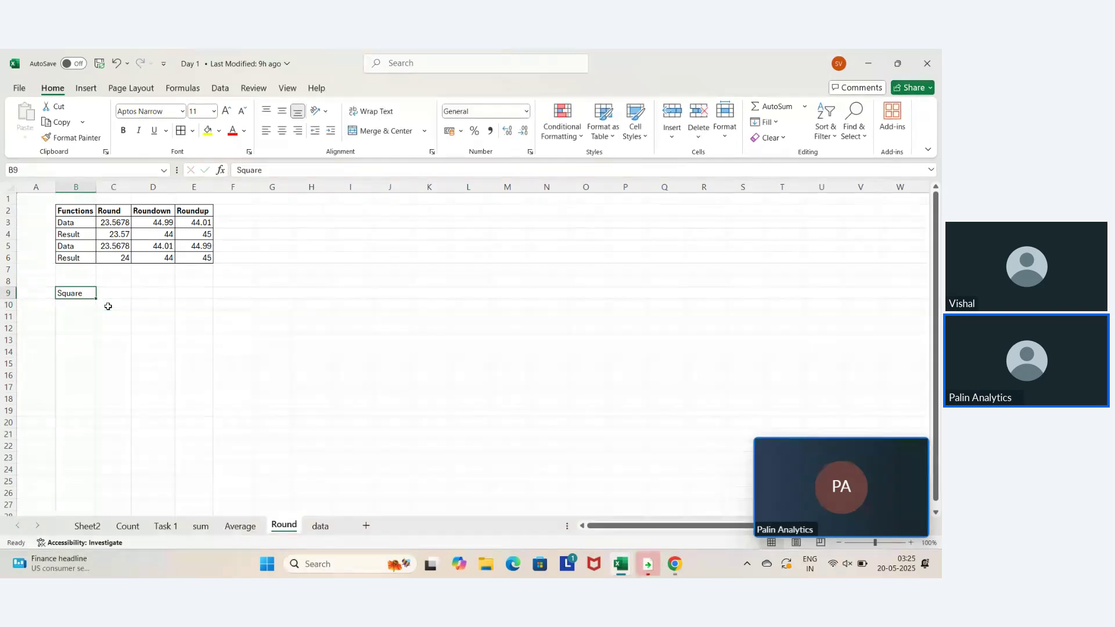
{"action": "key", "text": "F2"}
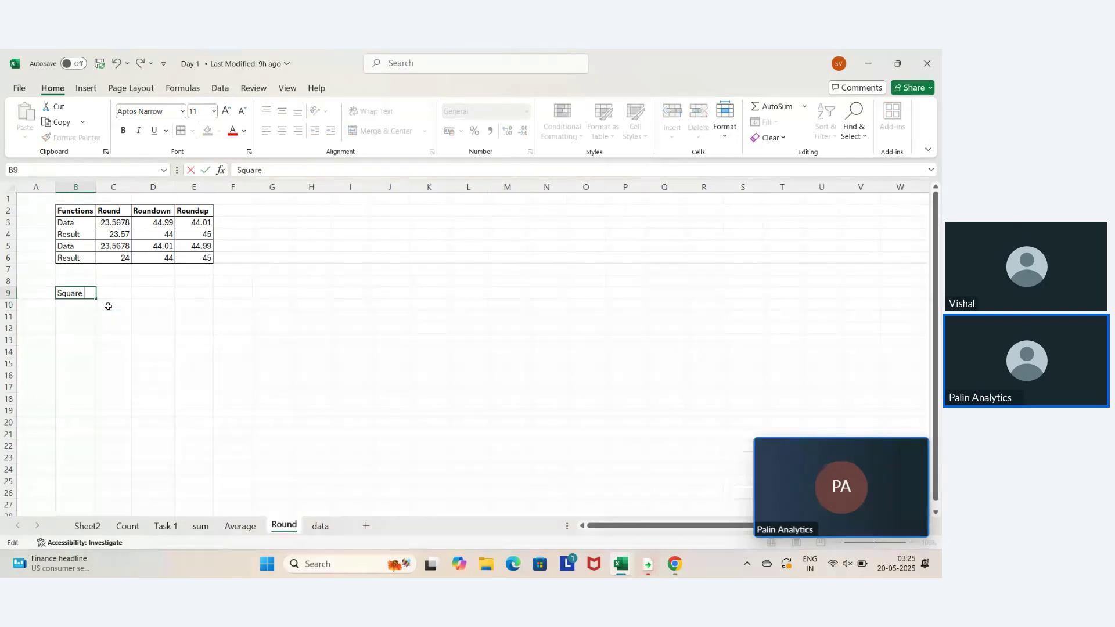
{"action": "type", "text": "Root"}
{"action": "key", "text": "Return"}
Autofit column B to the Square Root label in B9 and make the label bold
{"action": "key", "text": "Right"}
{"action": "key", "text": "Up"}
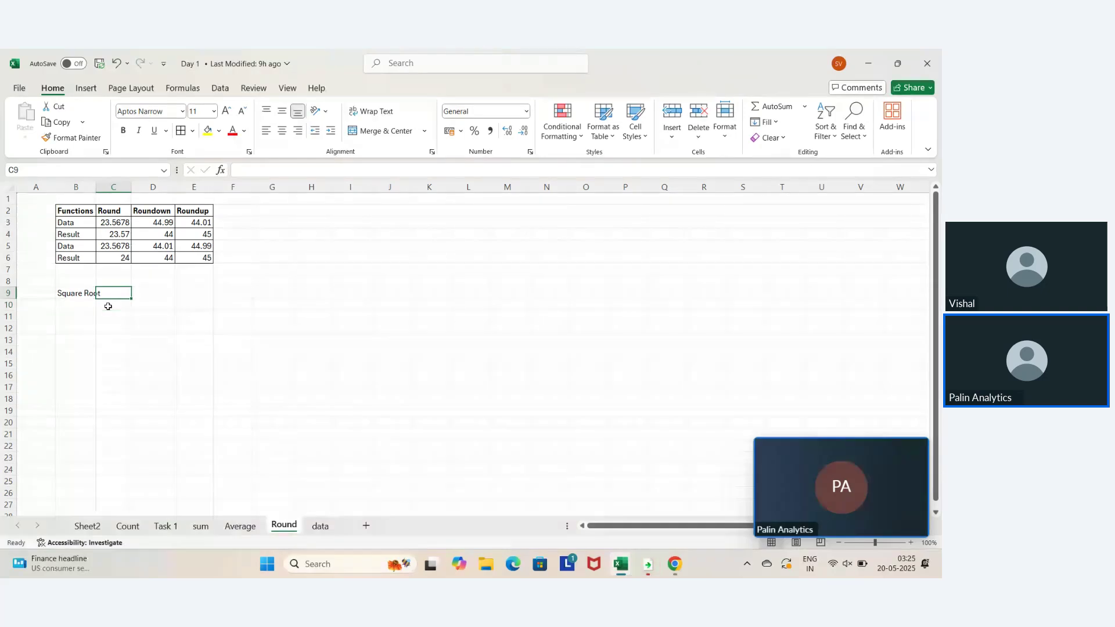
{"action": "key", "text": "Left"}
{"action": "key", "text": "alt+h"}
{"action": "key", "text": "o"}
{"action": "key", "text": "i"}
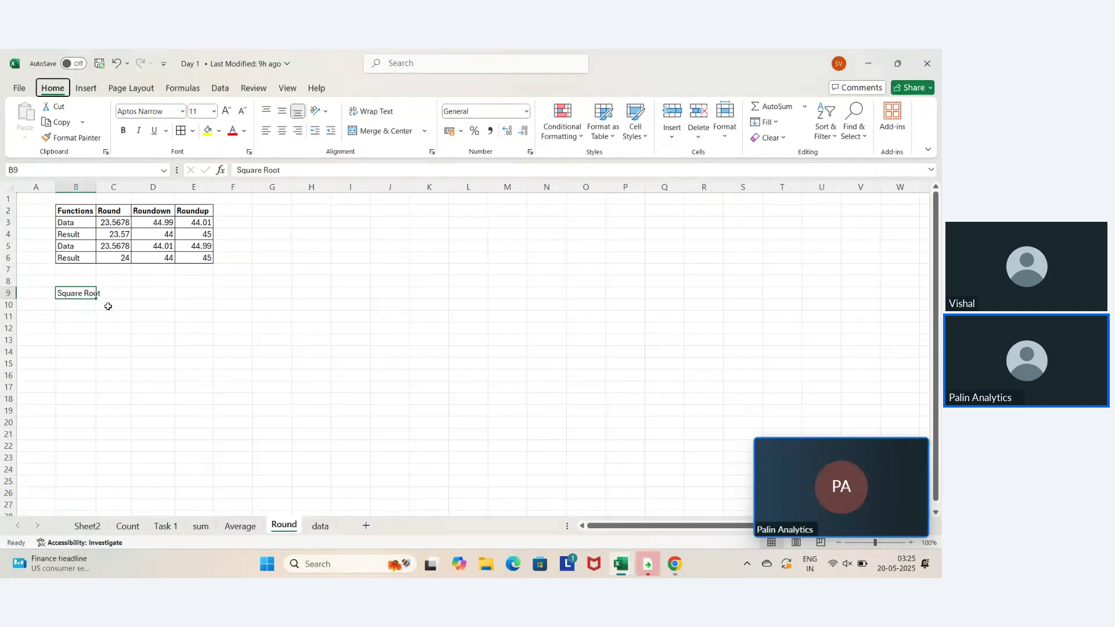
{"action": "key", "text": "ctrl+b"}
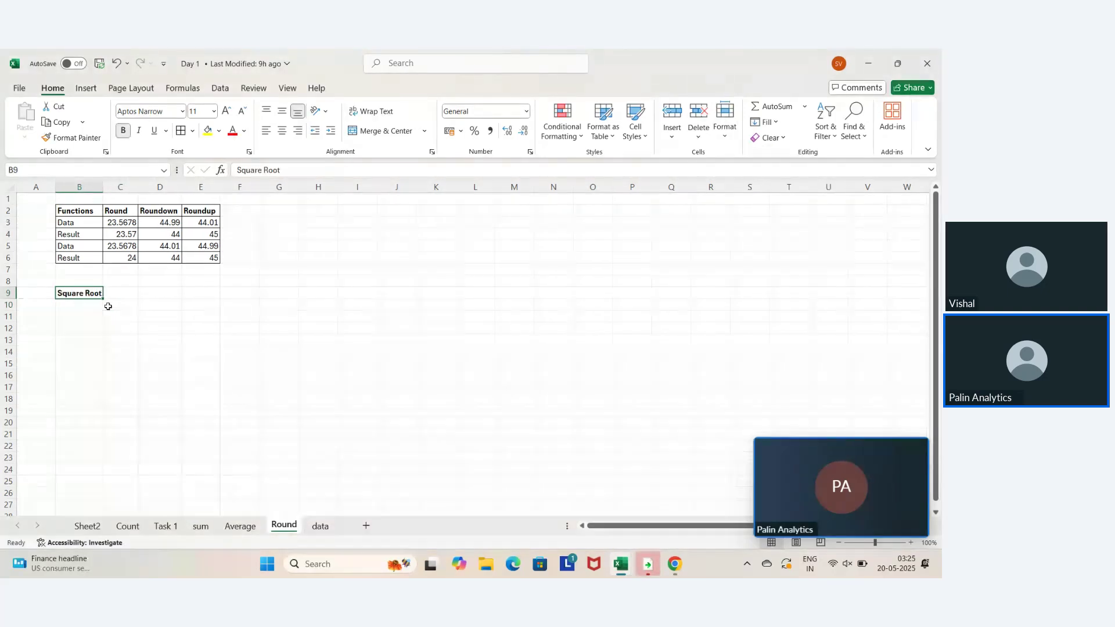
Apply all borders to the range B9:C12
{"action": "key", "text": "Right"}
{"action": "key", "text": "shift+Left"}
{"action": "key", "text": "shift+Down"}
{"action": "key", "text": "shift+Down"}
{"action": "key", "text": "shift+Down"}
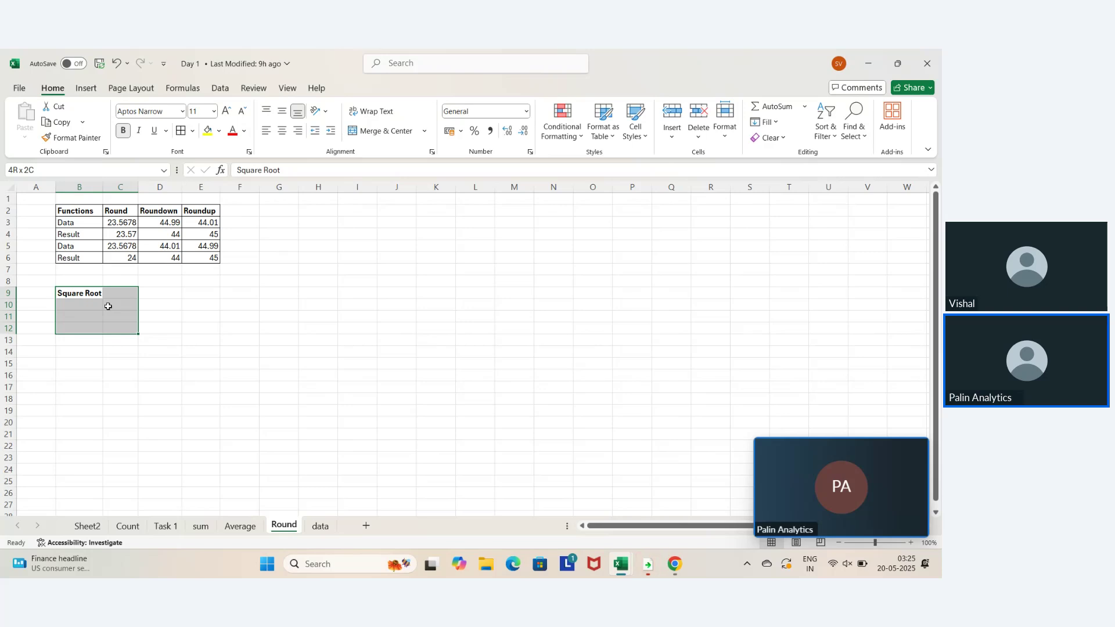
{"action": "key", "text": "alt"}
{"action": "key", "text": "h"}
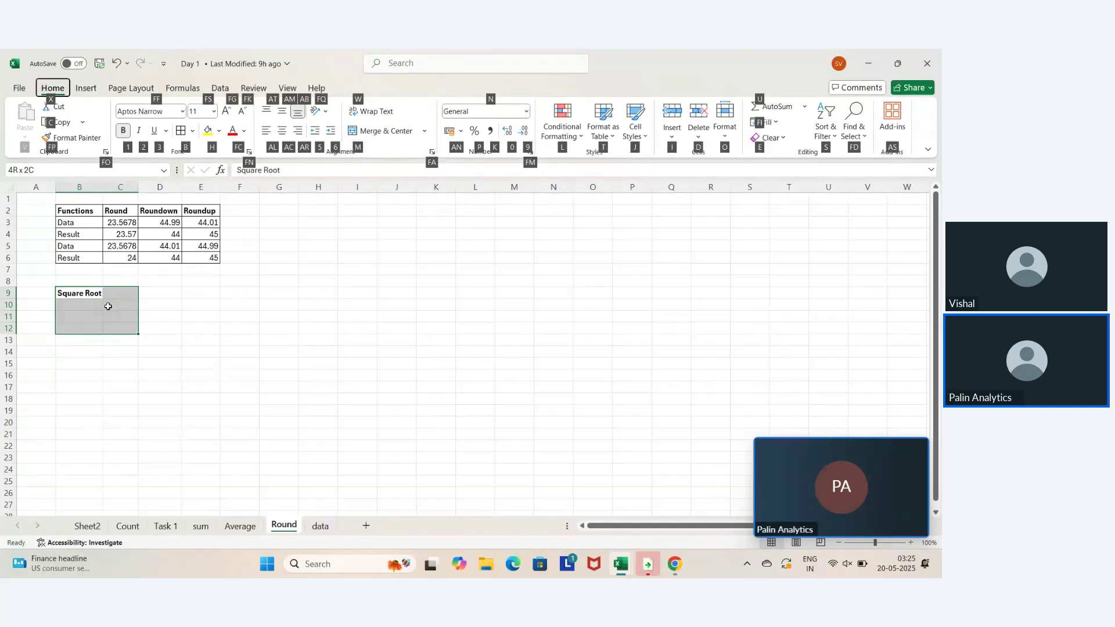
{"action": "key", "text": "b"}
{"action": "key", "text": "a"}
Enter the number 2 in C9 beside the Square Root label
{"action": "key", "text": "Down"}
{"action": "type", "text": "0"}
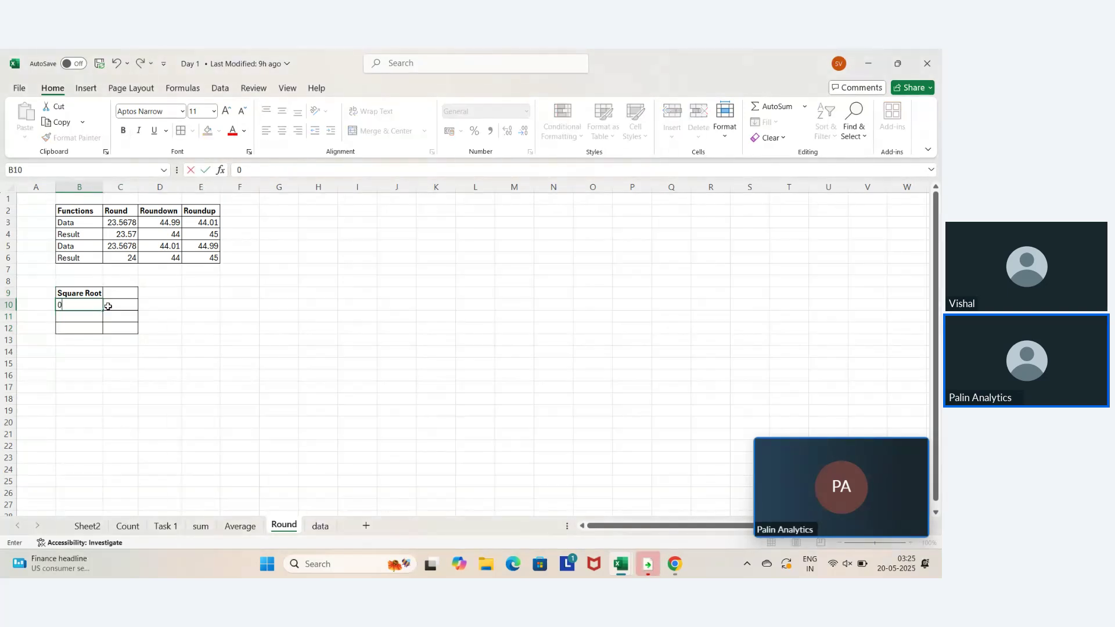
{"action": "key", "text": "Escape"}
{"action": "key", "text": "Up"}
{"action": "key", "text": "Right"}
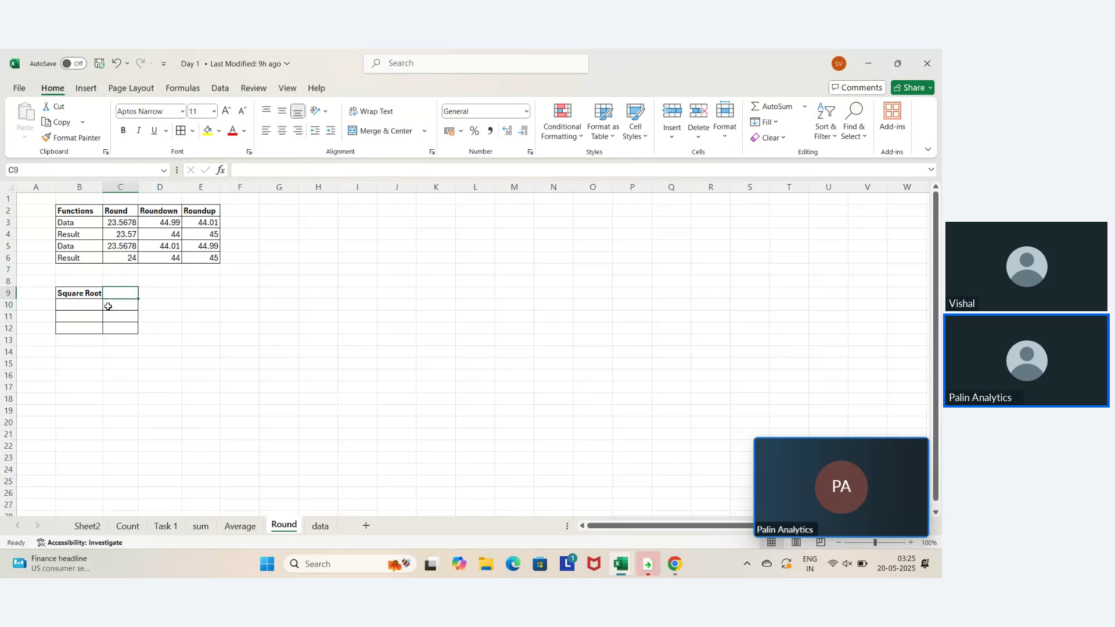
{"action": "type", "text": "2"}
{"action": "key", "text": "Tab"}
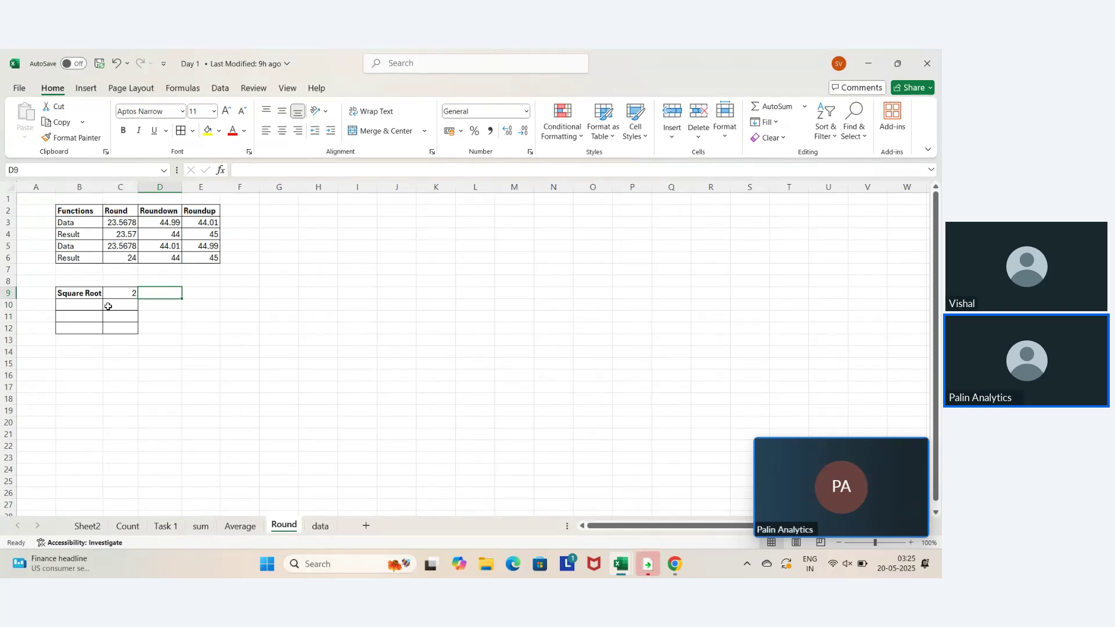
Enter the formula =SQRT(C9) in D9 to calculate the square root of the number in C9
{"action": "type", "text": "=sq"}
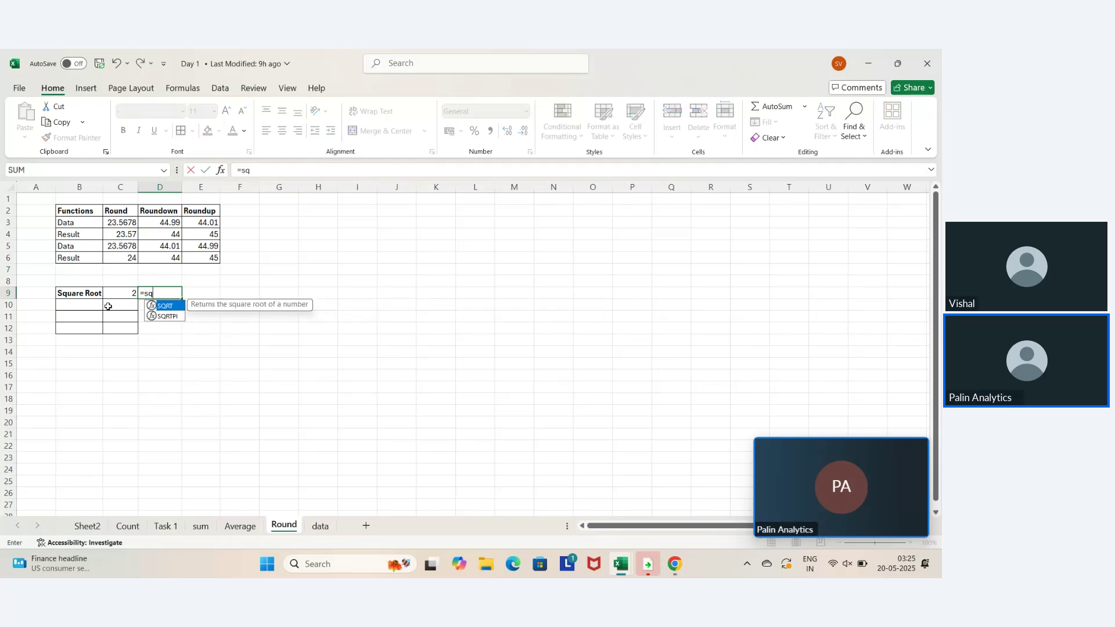
{"action": "key", "text": "Tab"}
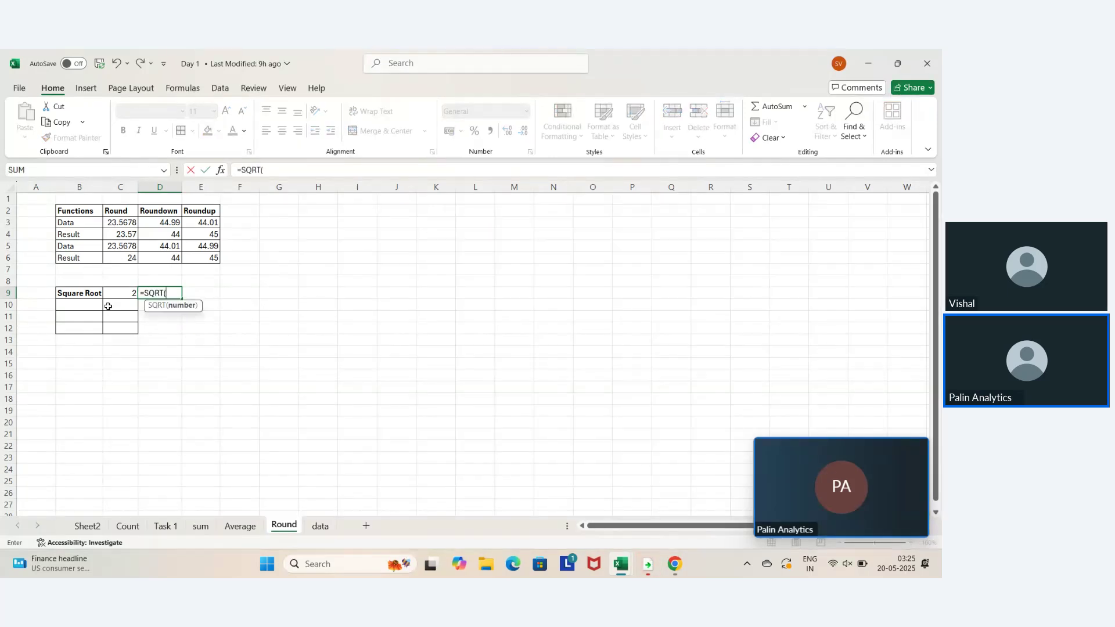
{"action": "key", "text": "Left"}
{"action": "key", "text": "Return"}
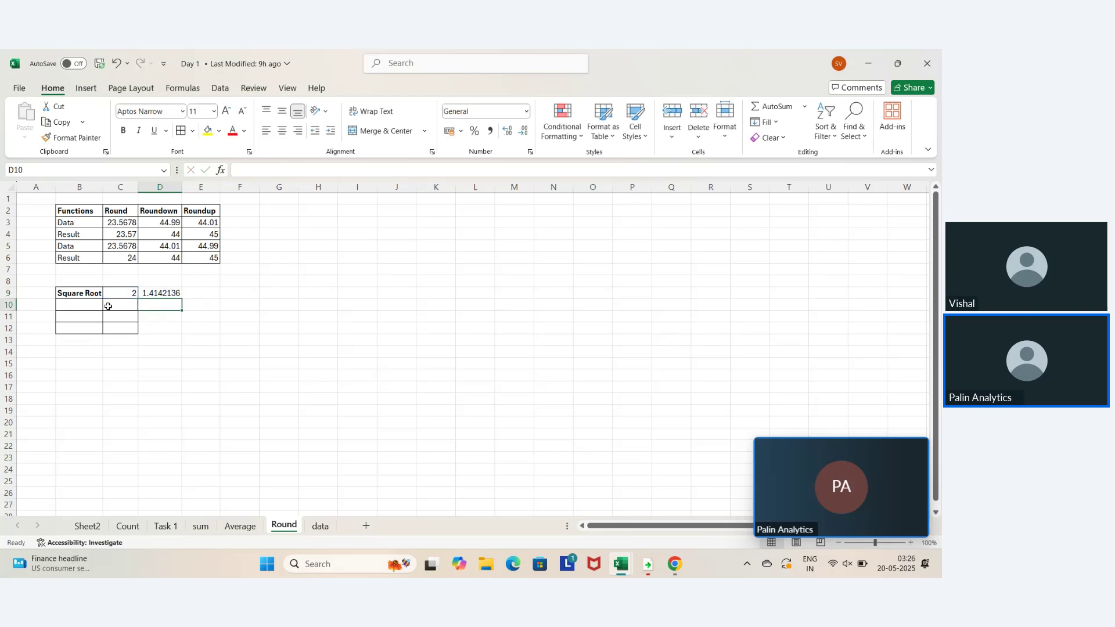
Wrap the square root formula in D9 in ROUND with 3 digits, giving =ROUND(SQRT(C9),3)
{"action": "key", "text": "Up"}
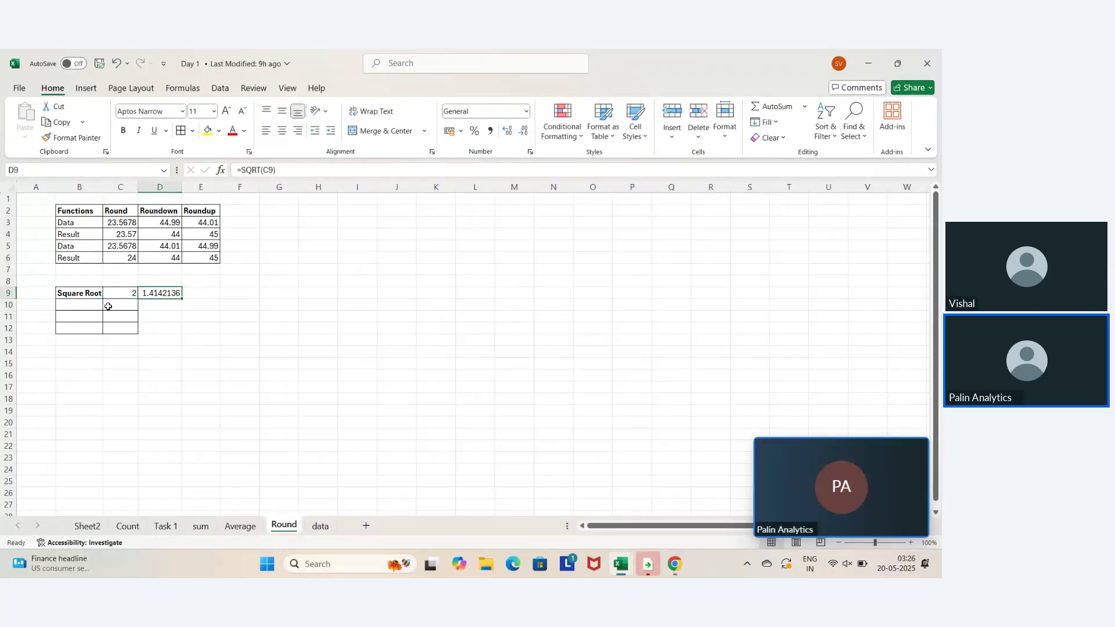
{"action": "key", "text": "F2"}
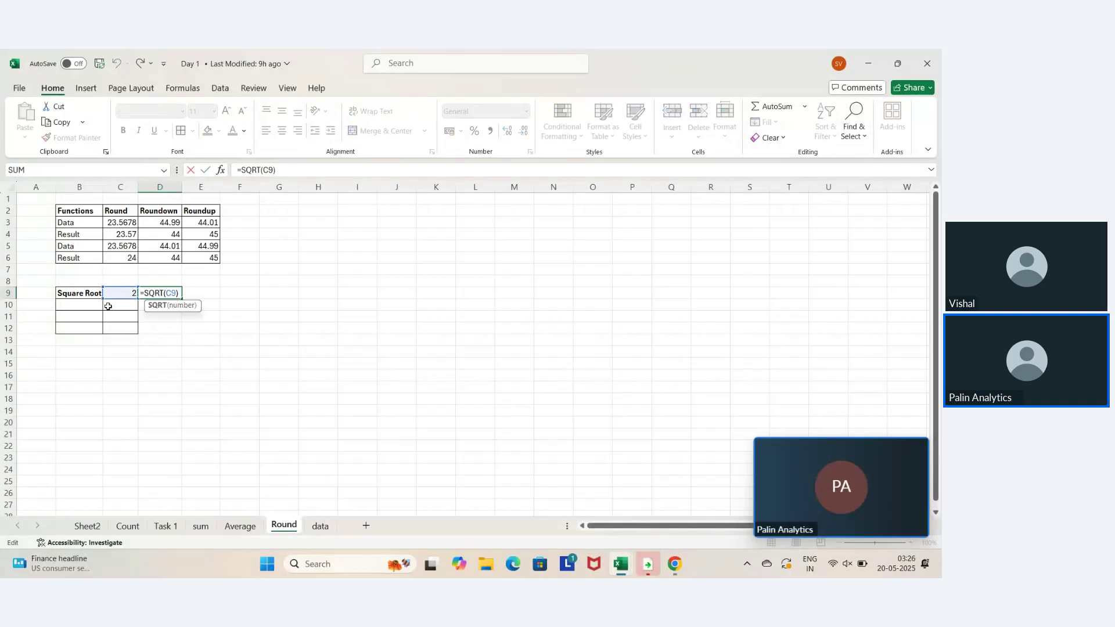
{"action": "key", "text": "Home"}
{"action": "key", "text": "Right"}
{"action": "type", "text": "rou"}
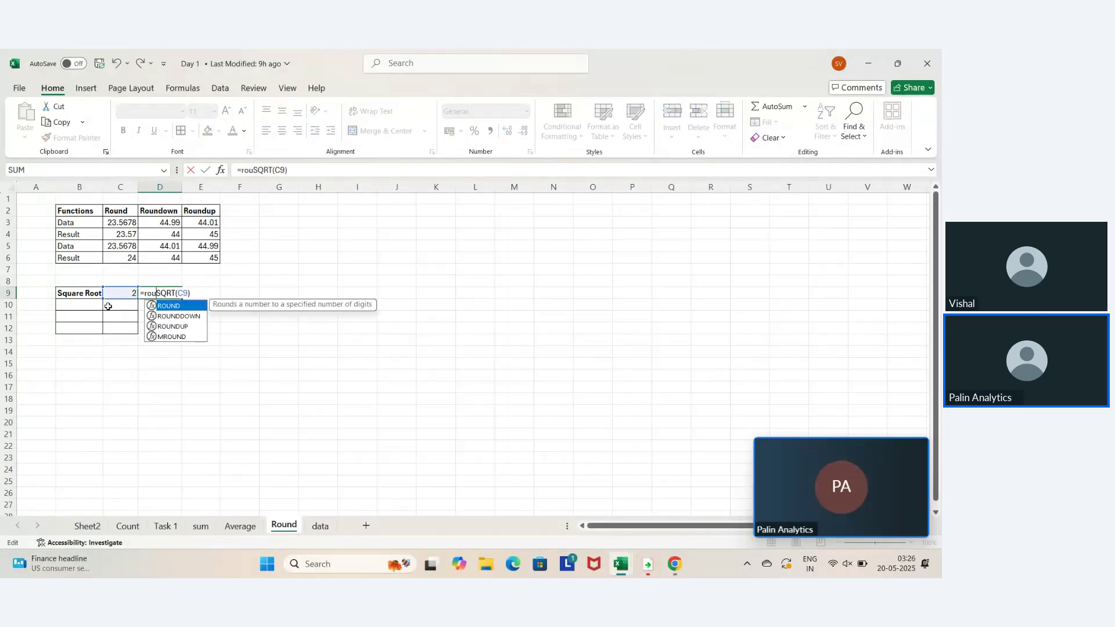
{"action": "key", "text": "Tab"}
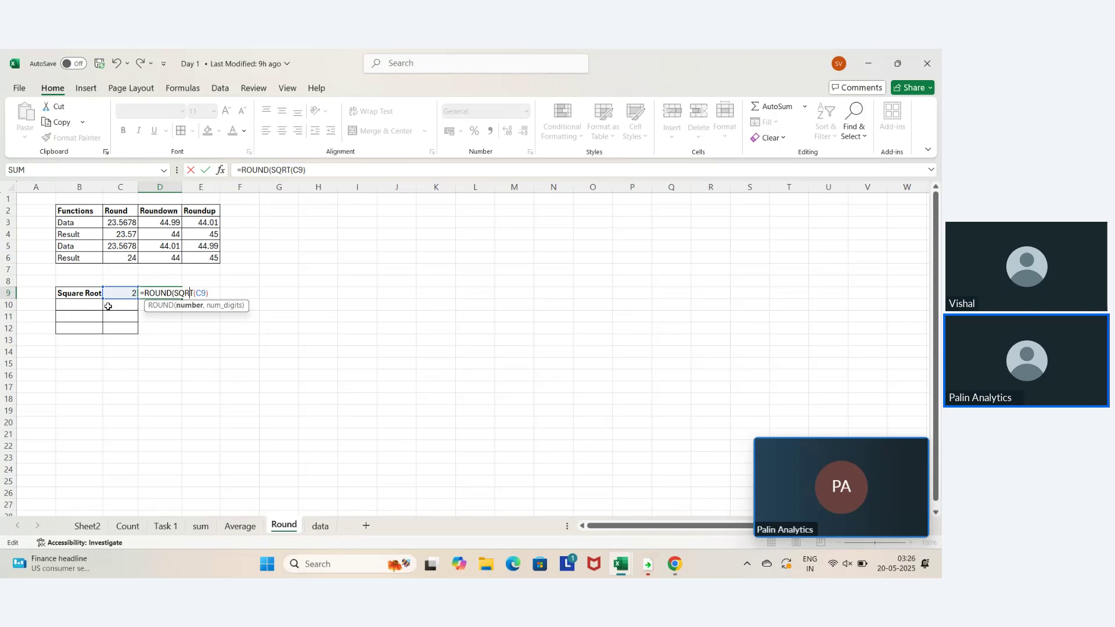
{"action": "key", "text": "Right"}
{"action": "key", "text": "Right"}
{"action": "key", "text": "Right"}
{"action": "key", "text": "Right"}
{"action": "key", "text": "Right"}
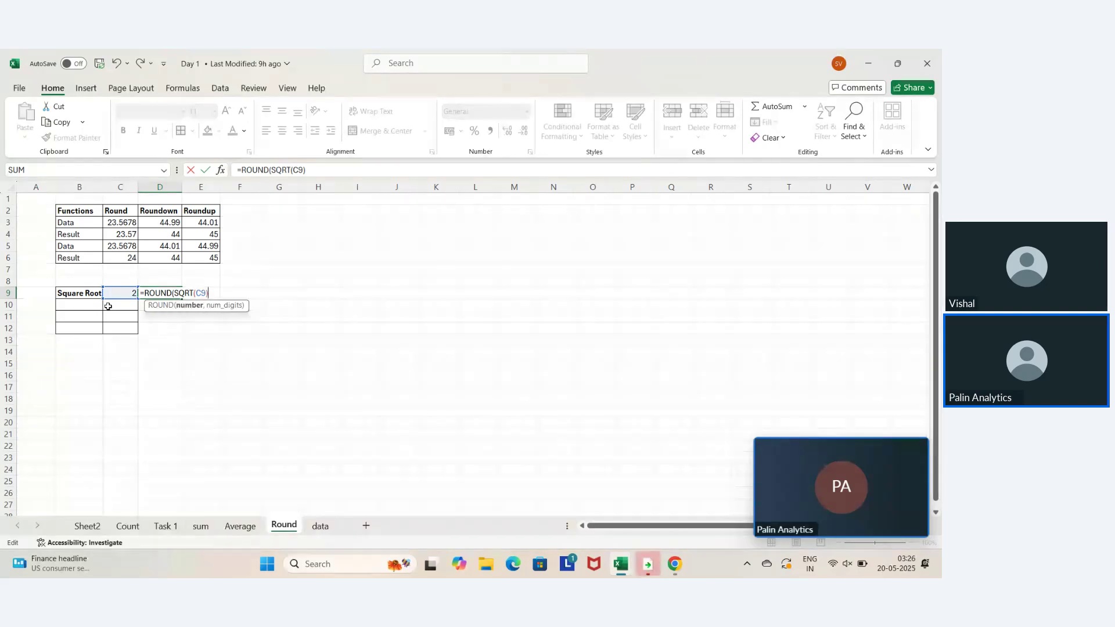
{"action": "type", "text": ",3"}
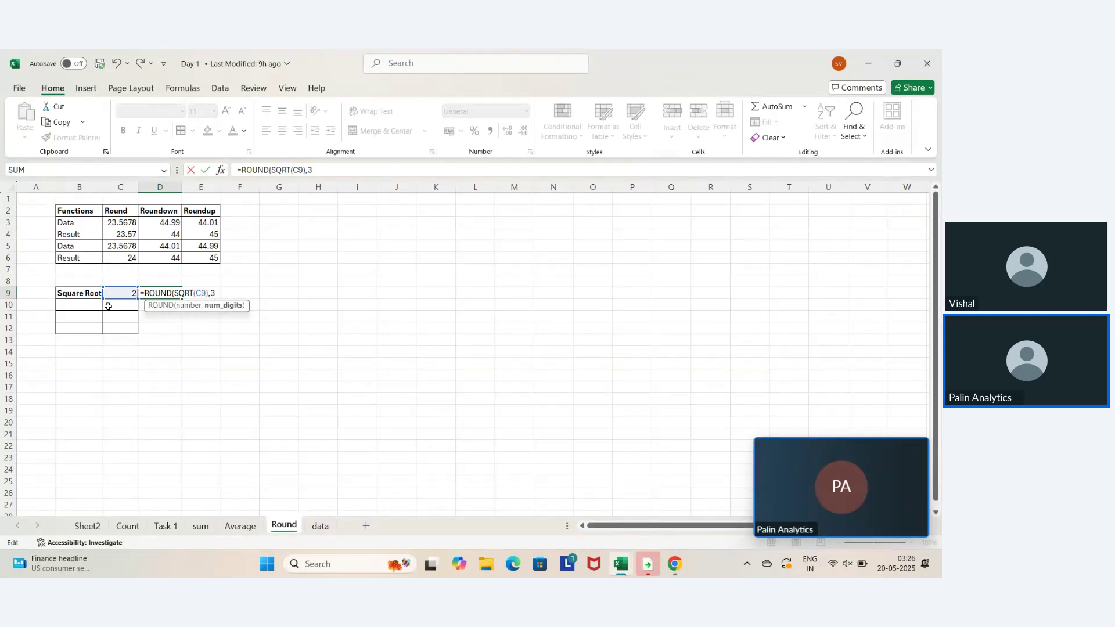
{"action": "key", "text": "Return"}
{"action": "key", "text": "Return"}
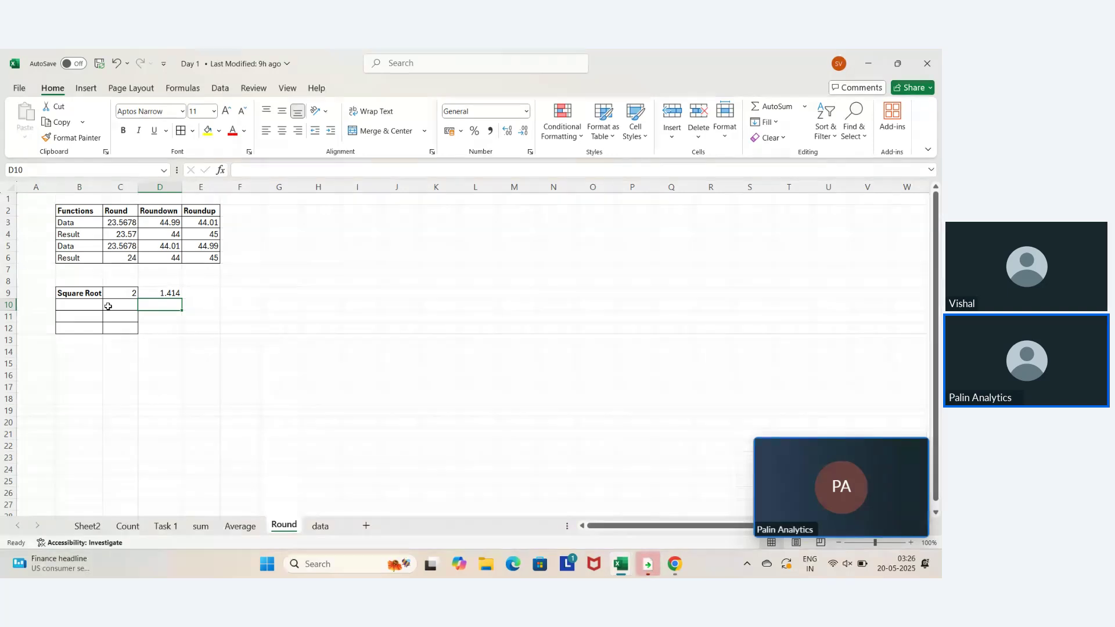
Enter the label "Cube root" in B10 under the Square Root label
{"action": "key", "text": "Left"}
{"action": "key", "text": "Left"}
{"action": "type", "text": "C"}
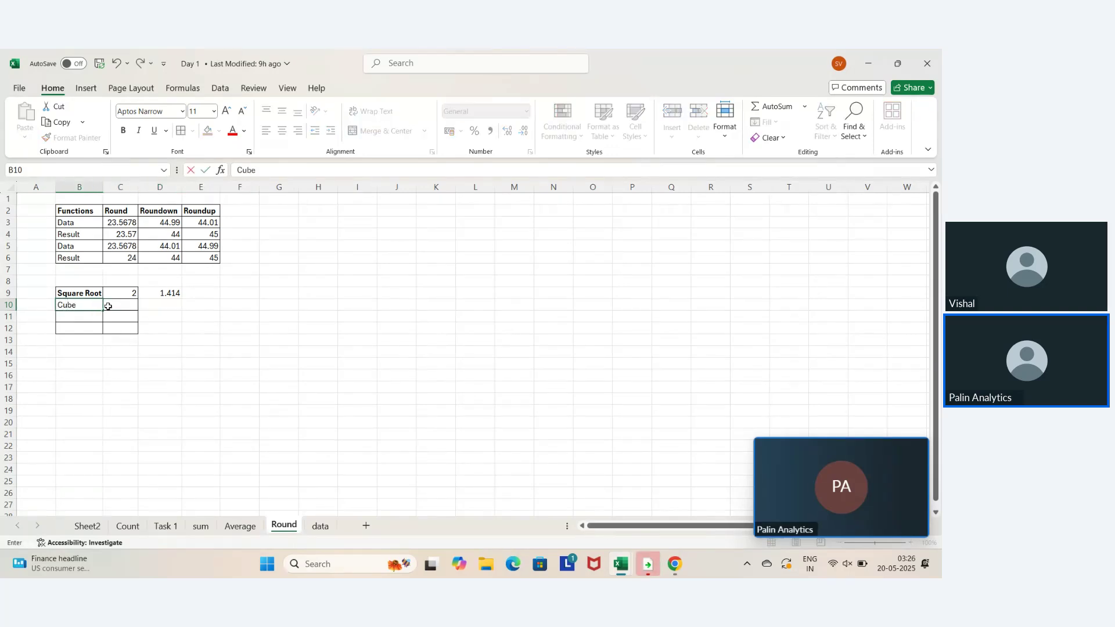
{"action": "type", "text": "ube root"}
{"action": "key", "text": "Return"}
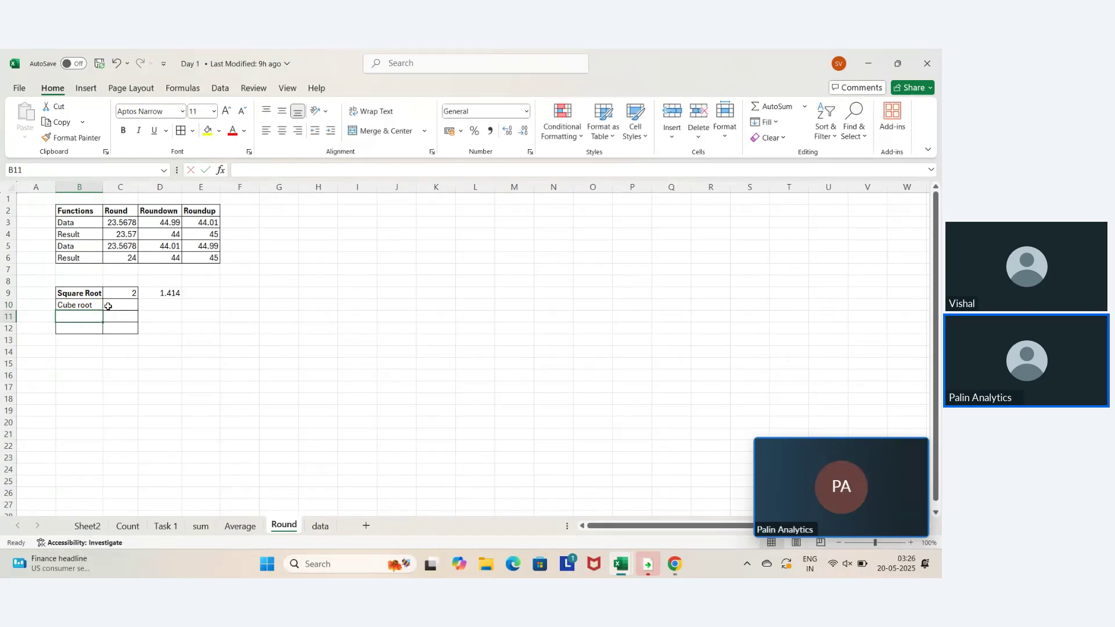
Make the label in B10 bold and capitalize its second word so it reads "Cube Root"
{"action": "key", "text": "Up"}
{"action": "key", "text": "Left"}
{"action": "key", "text": "Right"}
{"action": "key", "text": "Down"}
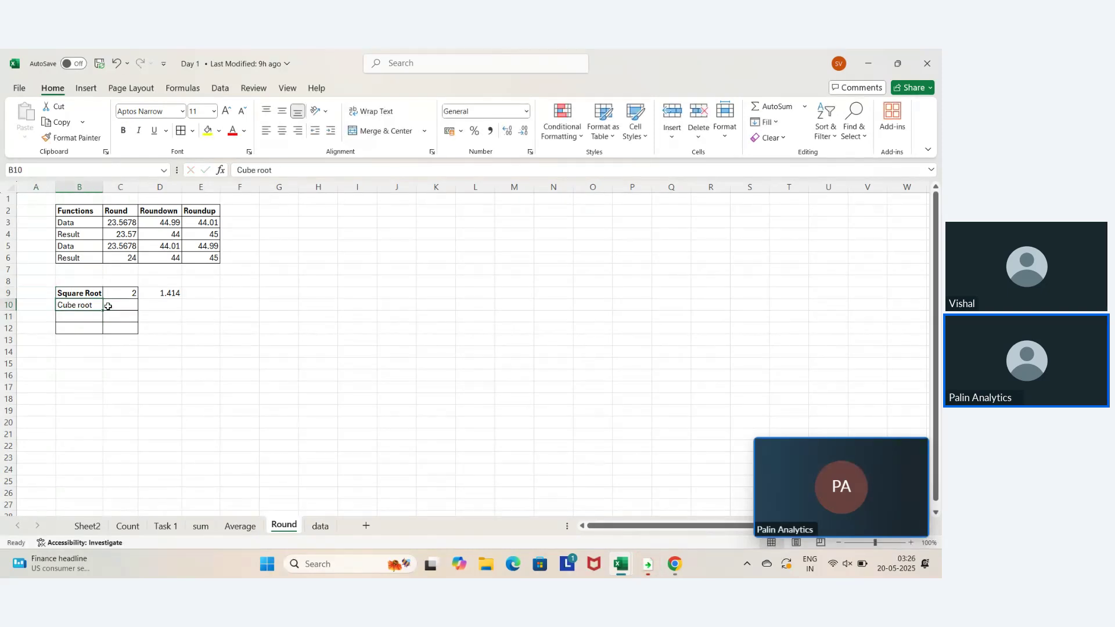
{"action": "key", "text": "ctrl+b"}
{"action": "key", "text": "F2"}
{"action": "key", "text": "Left"}
{"action": "key", "text": "Left"}
{"action": "key", "text": "Left"}
{"action": "key", "text": "Left"}
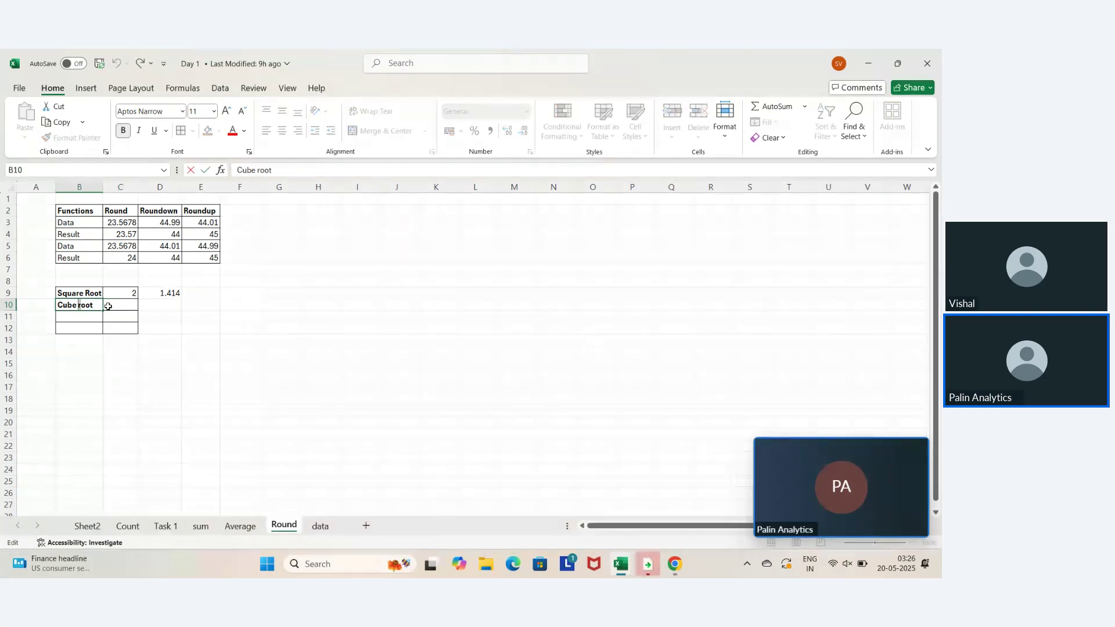
{"action": "key", "text": "Tab"}
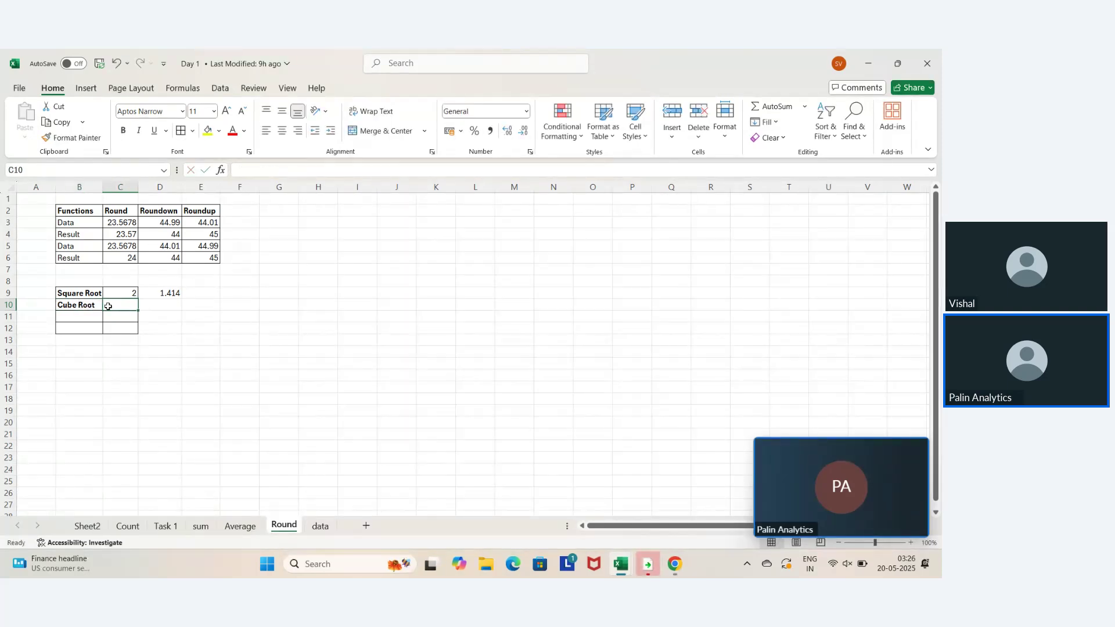
{"action": "type", "text": "=cu"}
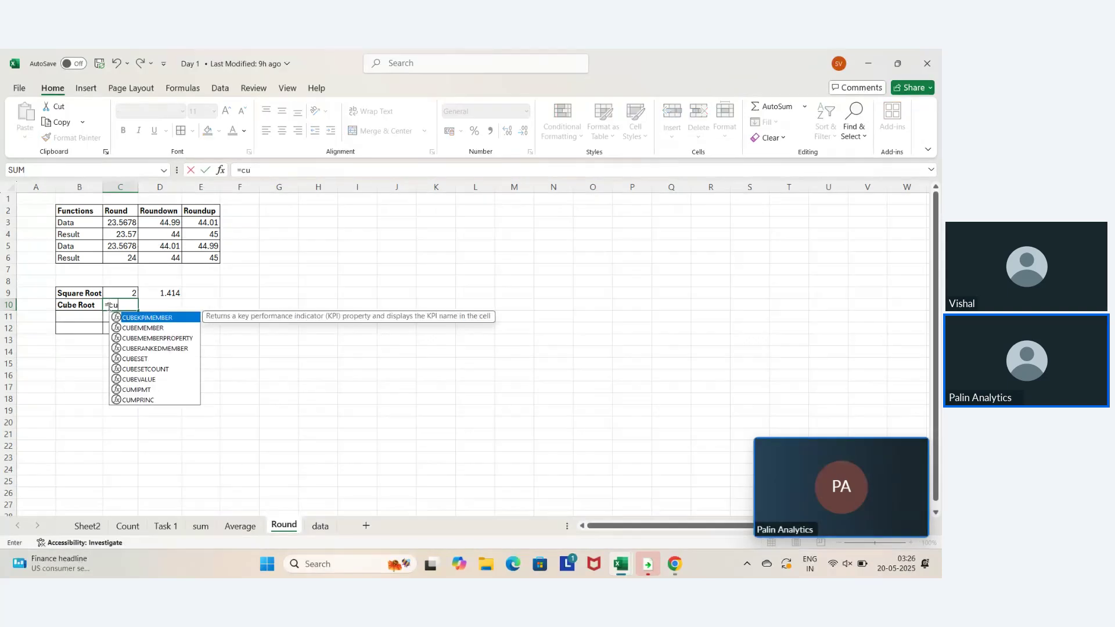
{"action": "type", "text": "b"}
{"action": "key", "text": "Down"}
{"action": "key", "text": "Down"}
{"action": "key", "text": "Down"}
{"action": "key", "text": "Down"}
{"action": "key", "text": "Down"}
{"action": "key", "text": "Down"}
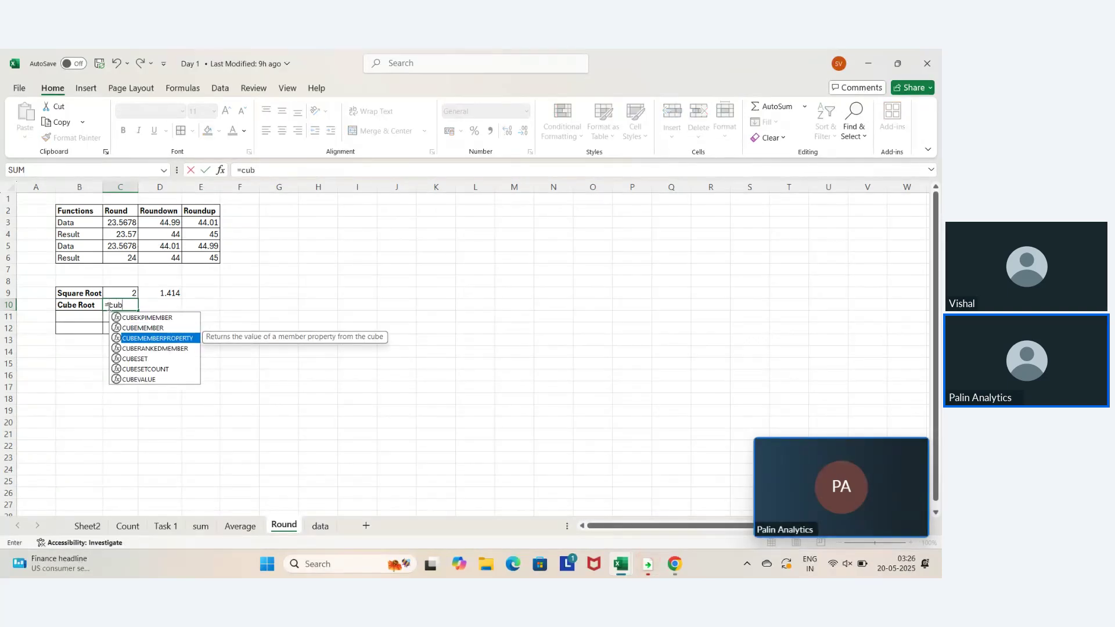
{"action": "key", "text": "Up"}
{"action": "key", "text": "Up"}
{"action": "key", "text": "Up"}
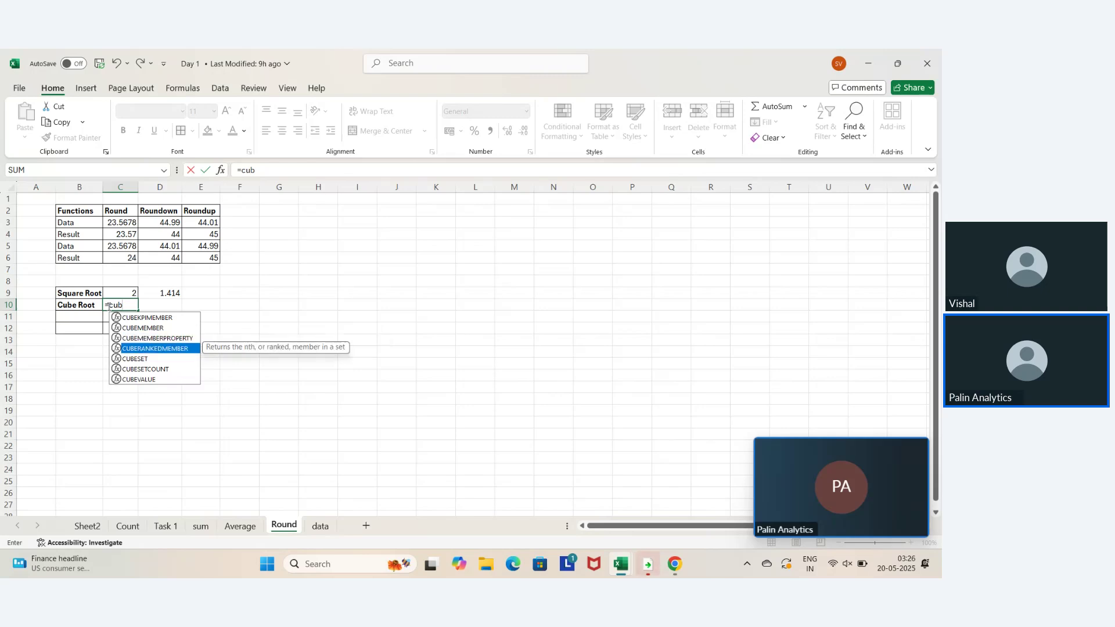
{"action": "key", "text": "Down"}
{"action": "key", "text": "BackSpace"}
{"action": "key", "text": "BackSpace"}
{"action": "key", "text": "BackSpace"}
{"action": "key", "text": "BackSpace"}
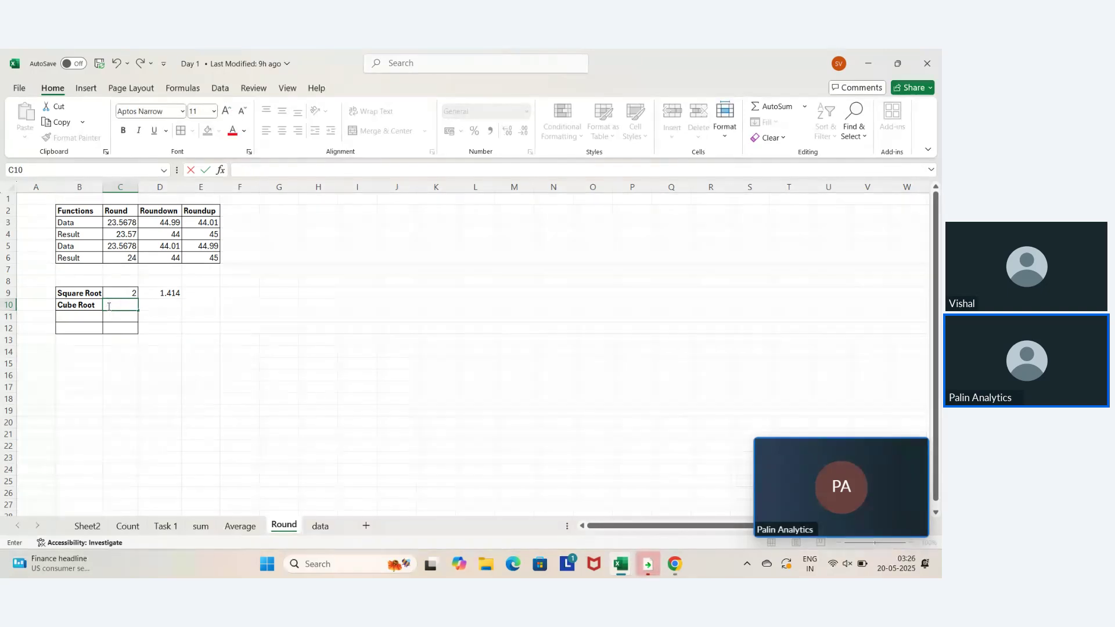
Replace the label in B10 with "Power"
{"action": "key", "text": "Left"}
{"action": "key", "text": "Down"}
{"action": "key", "text": "Right"}
{"action": "key", "text": "Up"}
{"action": "key", "text": "Left"}
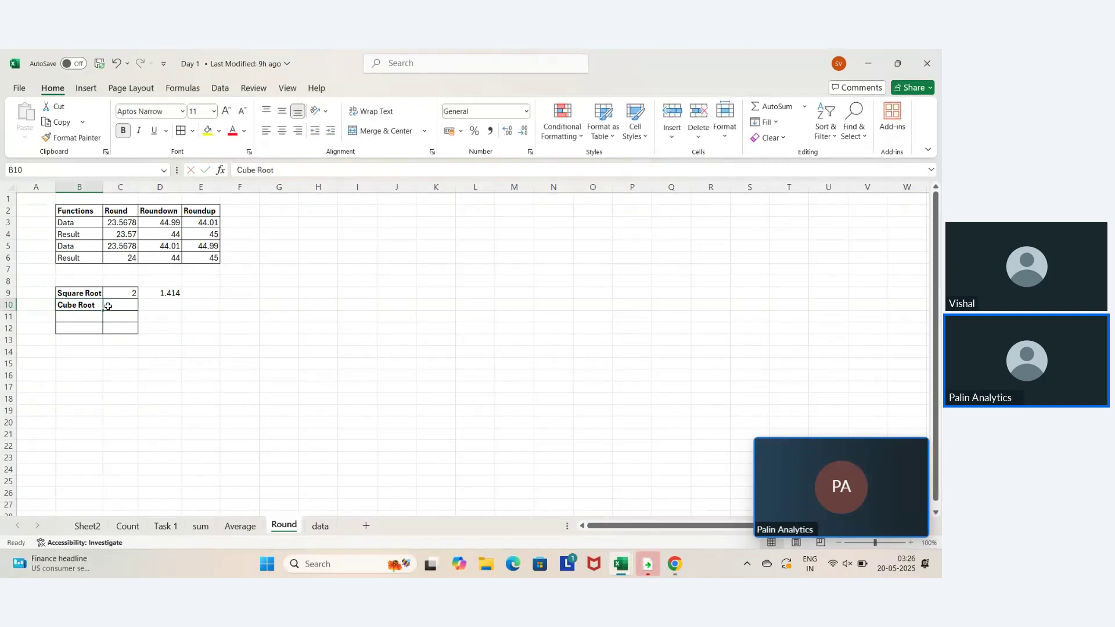
{"action": "type", "text": "P"}
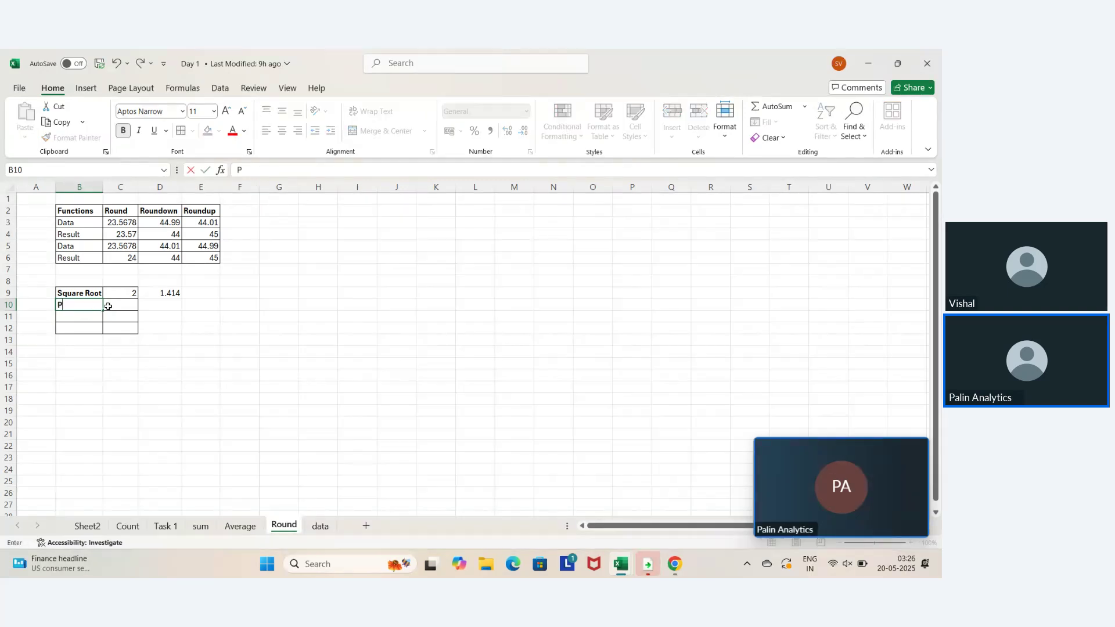
{"action": "type", "text": "ower"}
{"action": "key", "text": "Tab"}
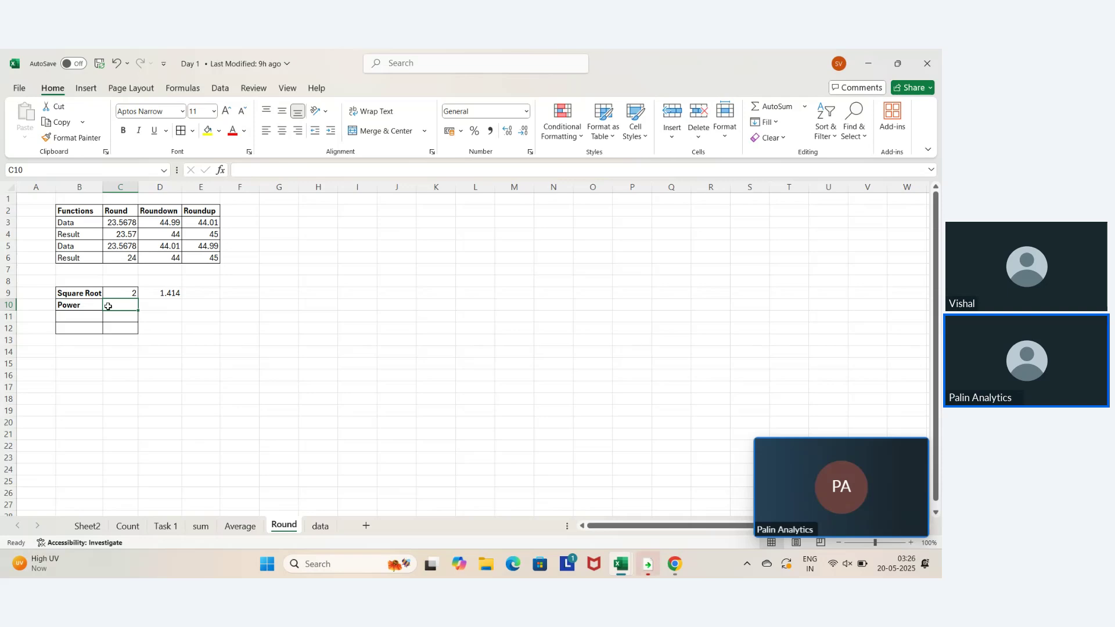
Enter the expression 2^3 in C10 as the example for the Power row
{"action": "type", "text": "2"}
{"action": "key", "text": "Tab"}
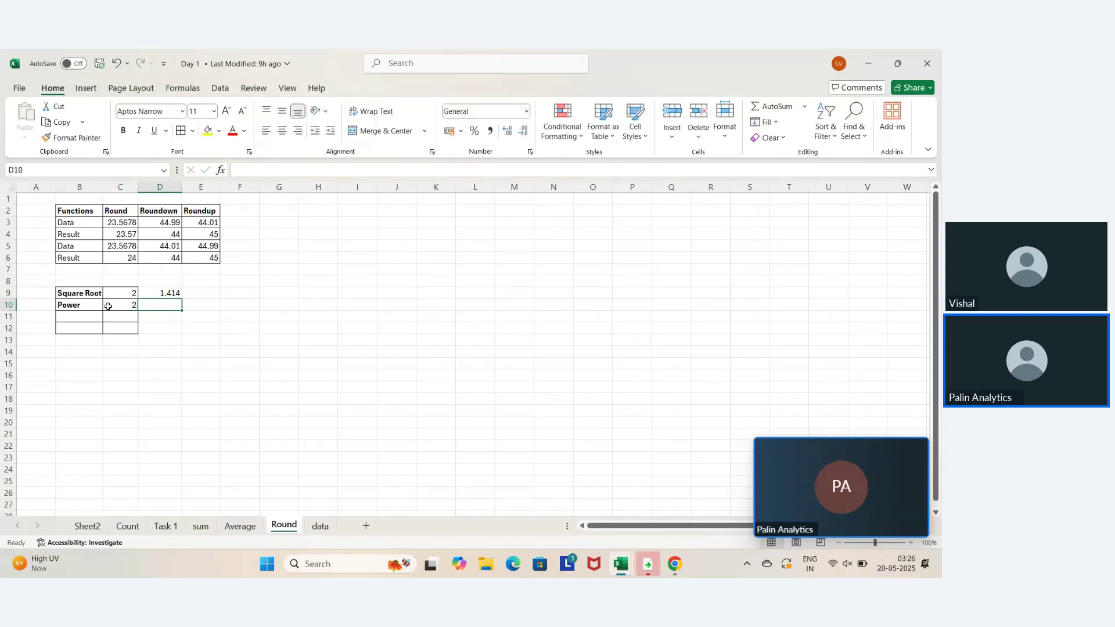
{"action": "left_click", "coordinate": [108, 306]}
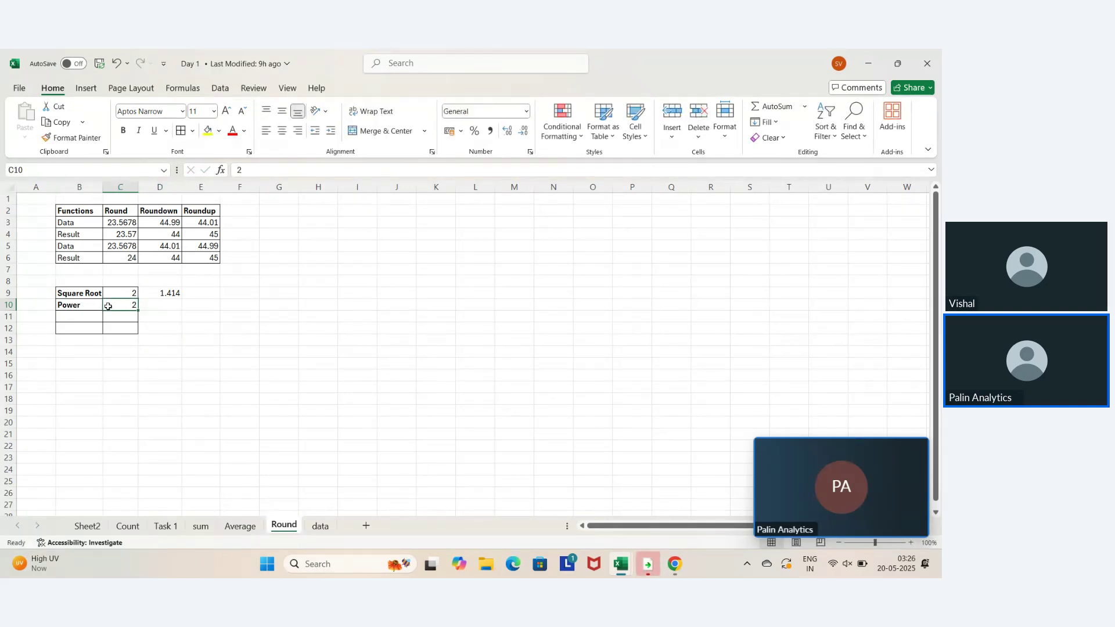
{"action": "type", "text": "^"}
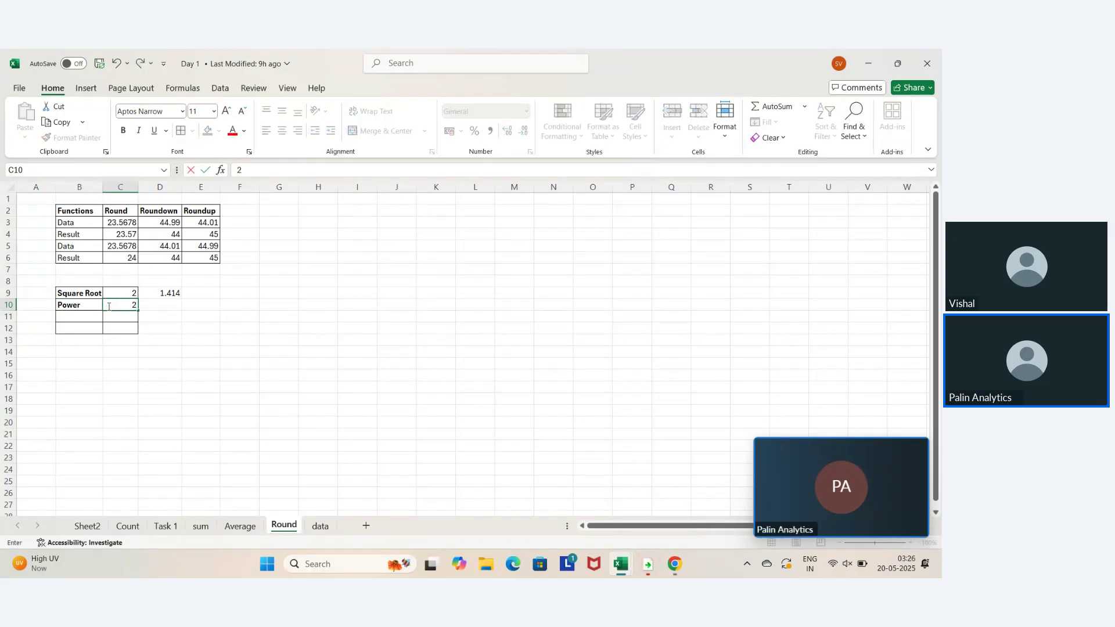
{"action": "type", "text": "^3"}
{"action": "key", "text": "Return"}
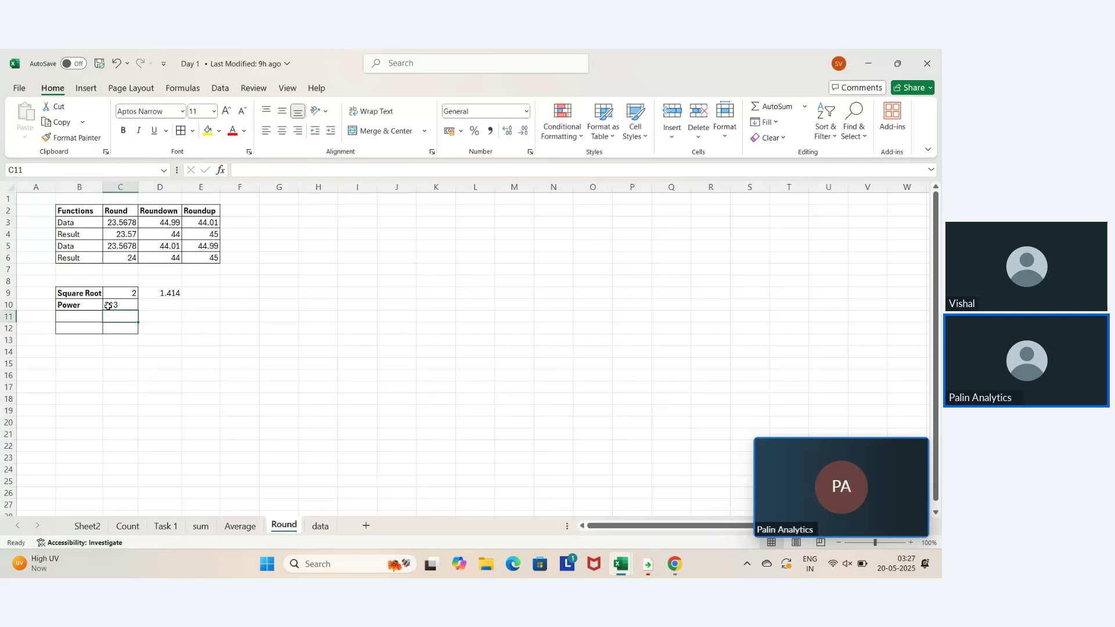
Calculate 2 to the power of 3 in D10 with the formula =POWER(2,3)
{"action": "left_click", "coordinate": [108, 306]}
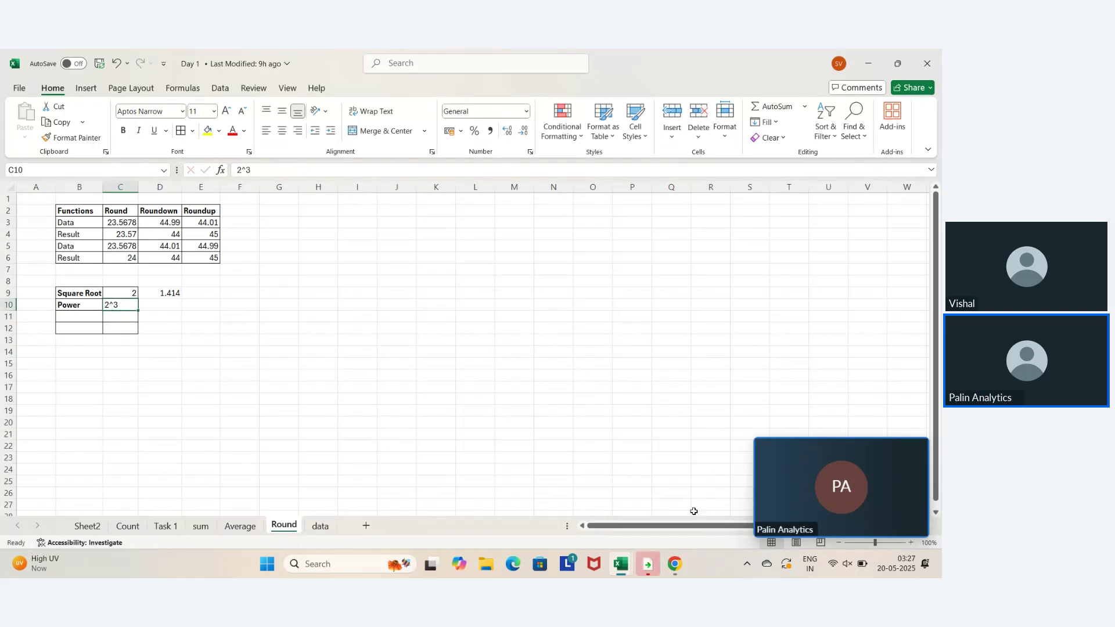
{"action": "key", "text": "Right"}
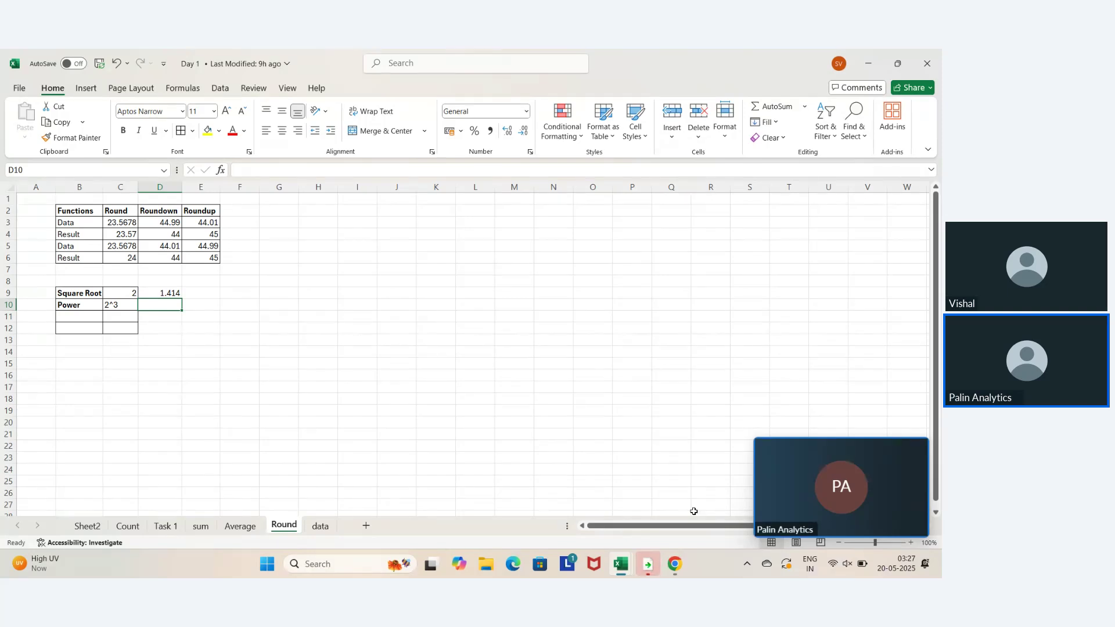
{"action": "type", "text": "=po"}
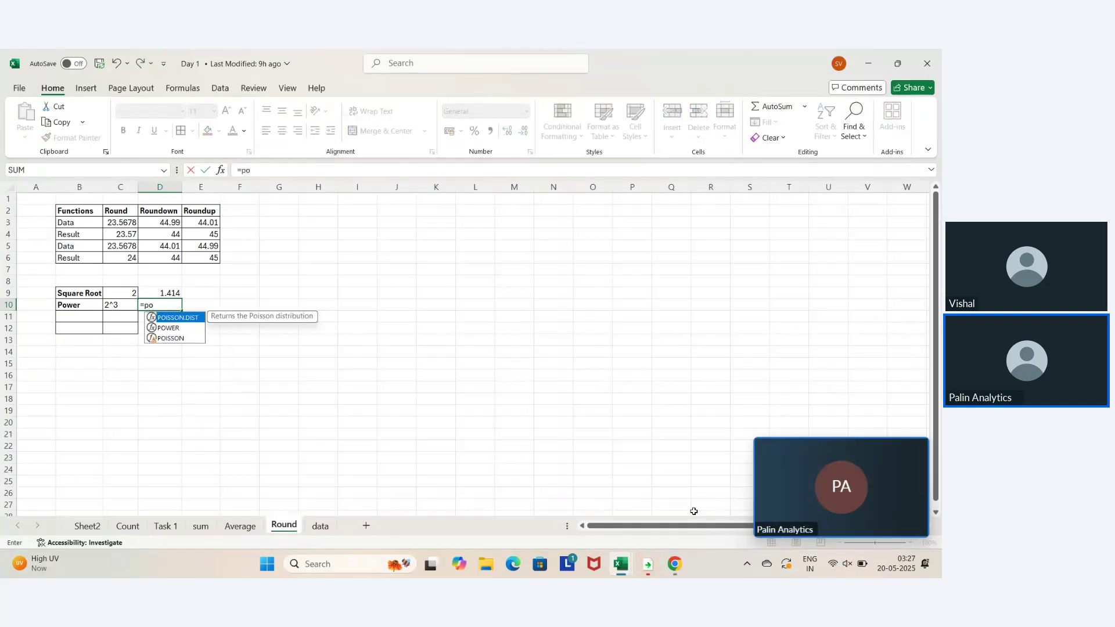
{"action": "key", "text": "Down"}
{"action": "key", "text": "Tab"}
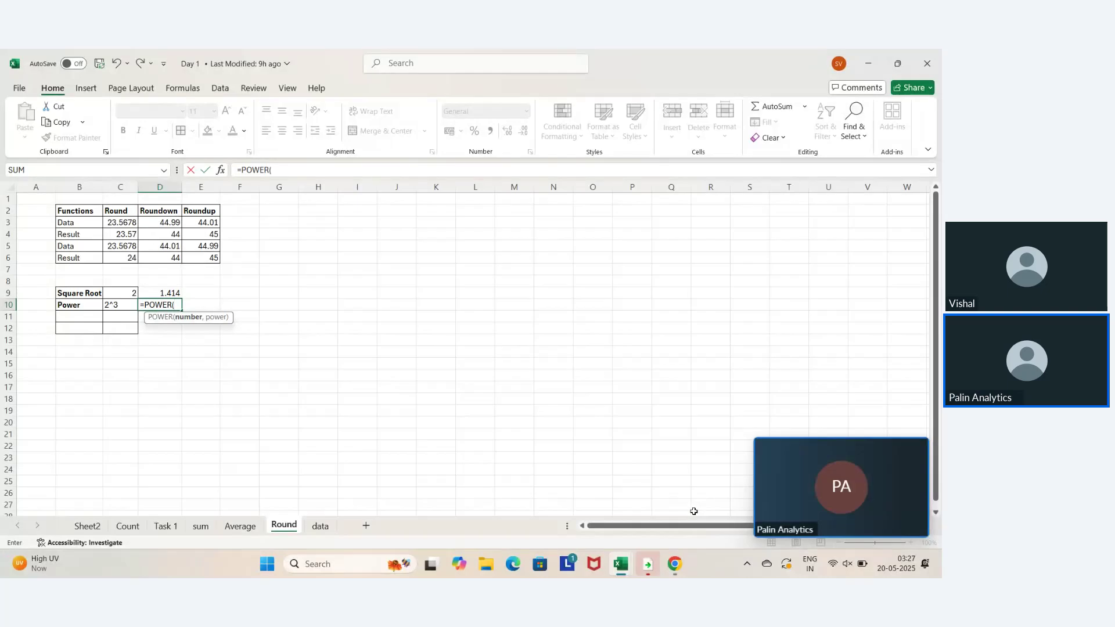
{"action": "type", "text": "2,3"}
{"action": "key", "text": "Return"}
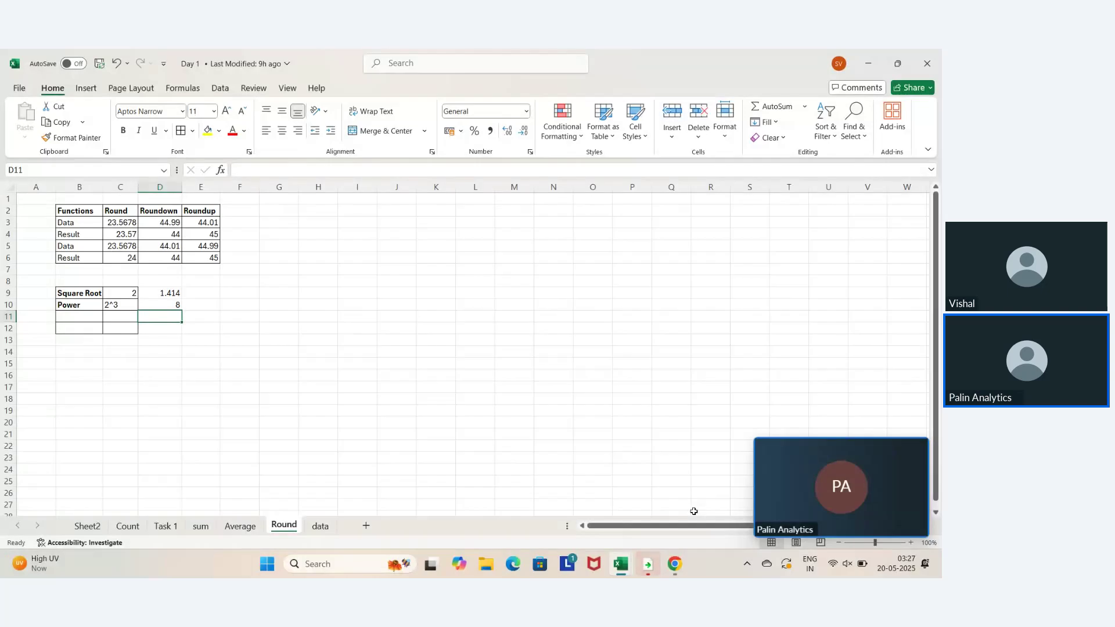
Enter 2 3 as a scratch example in the empty cell F8
{"action": "key", "text": "Up"}
{"action": "key", "text": "Right"}
{"action": "key", "text": "Left"}
{"action": "key", "text": "Left"}
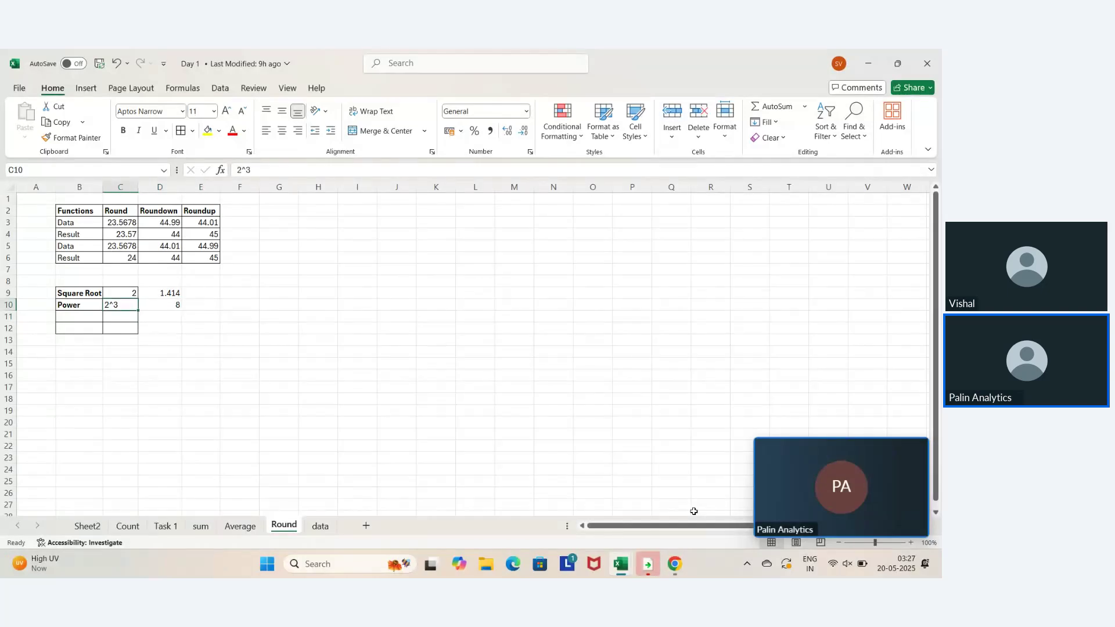
{"action": "key", "text": "Right"}
{"action": "key", "text": "Right"}
{"action": "key", "text": "Right"}
{"action": "key", "text": "Up"}
{"action": "key", "text": "Up"}
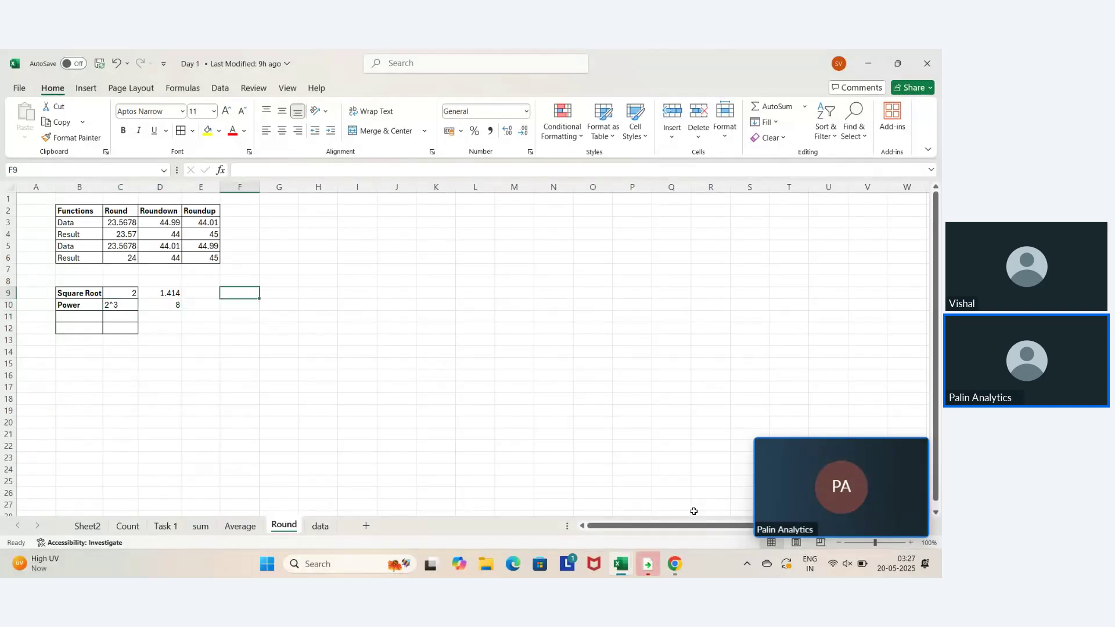
{"action": "type", "text": "23"}
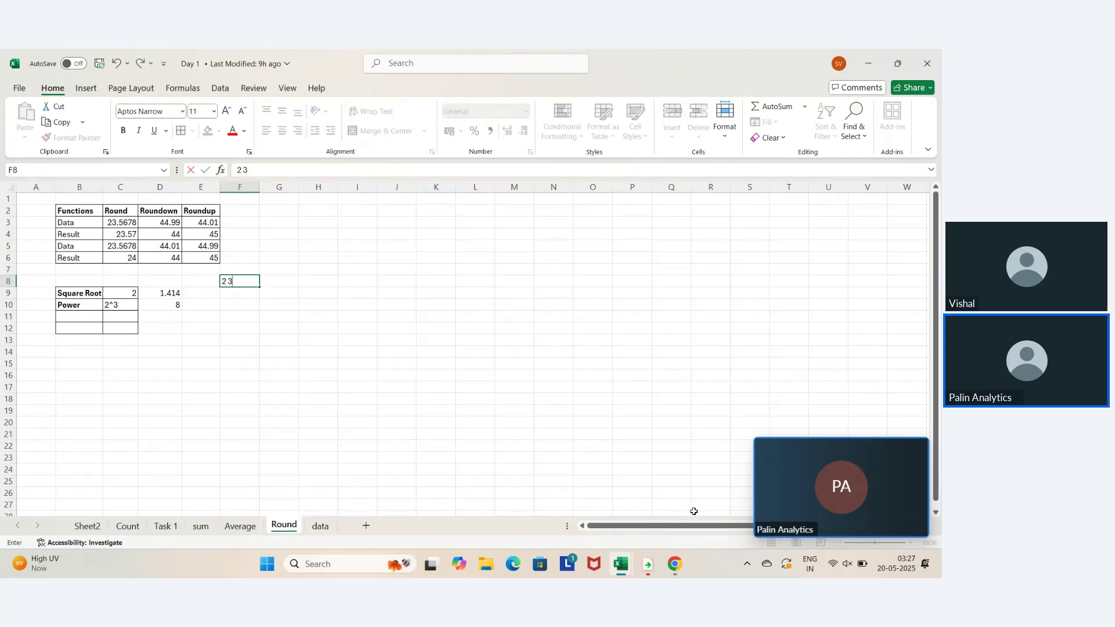
{"action": "key", "text": "Return"}
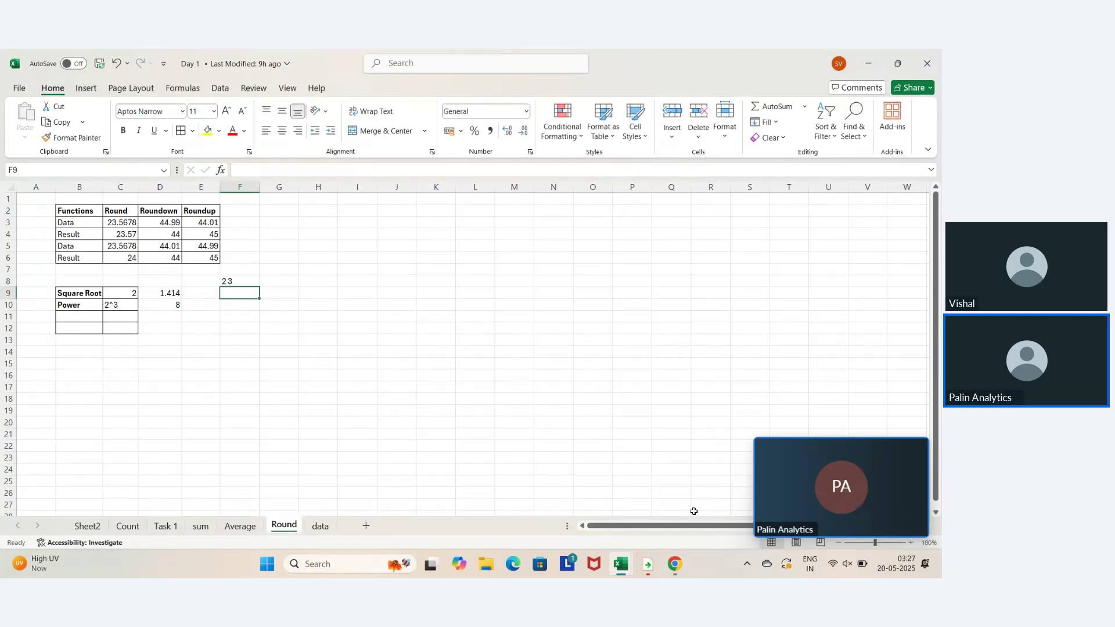
Replace the scratch entry in F8 with 2 and enter 3 below it in F9
{"action": "key", "text": "Up"}
{"action": "type", "text": "2"}
{"action": "key", "text": "Return"}
{"action": "type", "text": "3"}
{"action": "key", "text": "Return"}
{"action": "key", "text": "Up"}
{"action": "key", "text": "Down"}
{"action": "key", "text": "Up"}
{"action": "key", "text": "Up"}
{"action": "key", "text": "Down"}
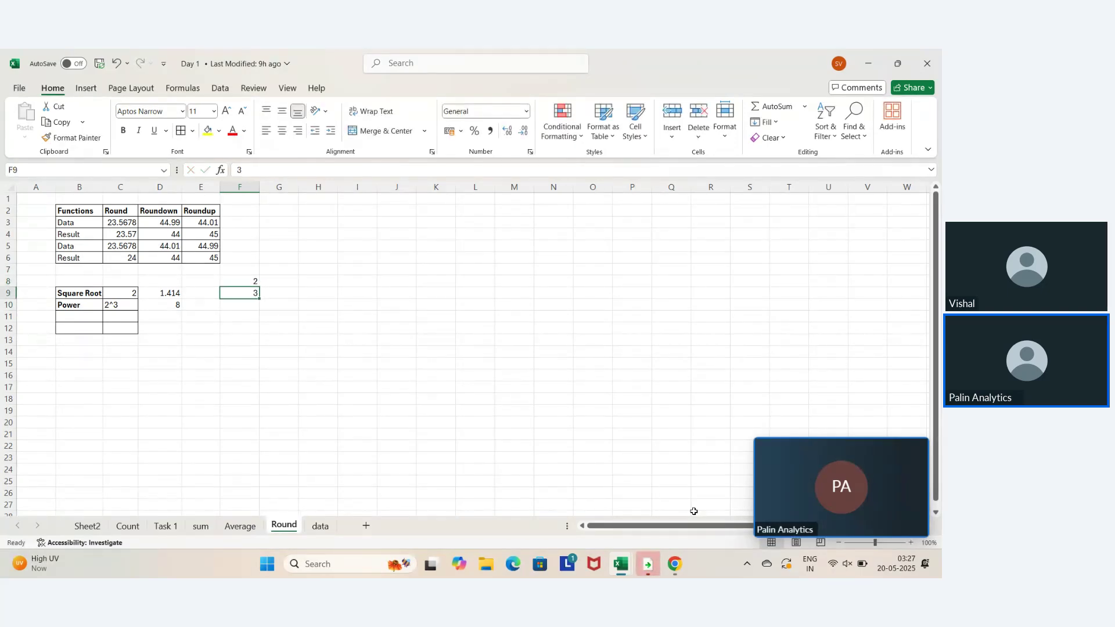
Clear the scratch numbers from F8:F9
{"action": "key", "text": "Up"}
{"action": "key", "text": "shift+Down"}
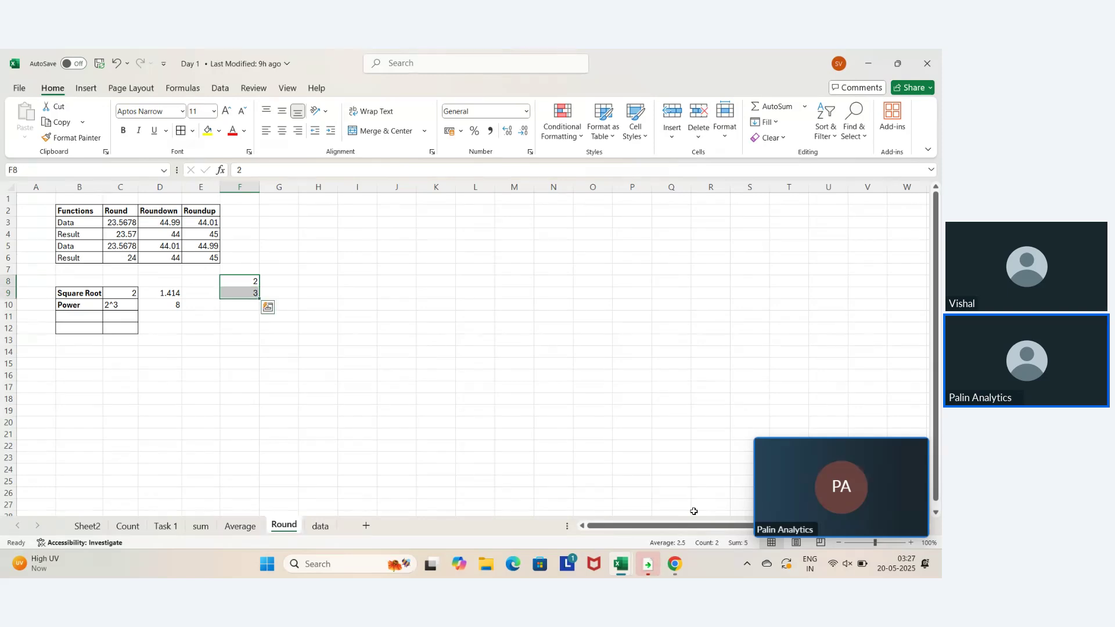
{"action": "key", "text": "Delete"}
{"action": "key", "text": "Left"}
{"action": "key", "text": "Left"}
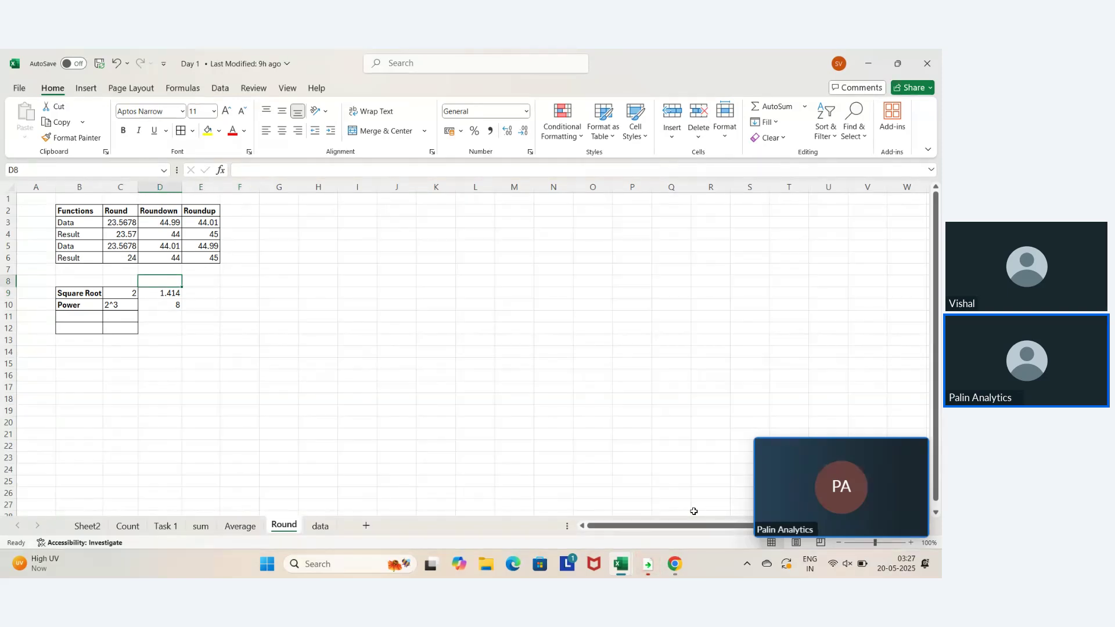
{"action": "key", "text": "Down"}
{"action": "key", "text": "Down"}
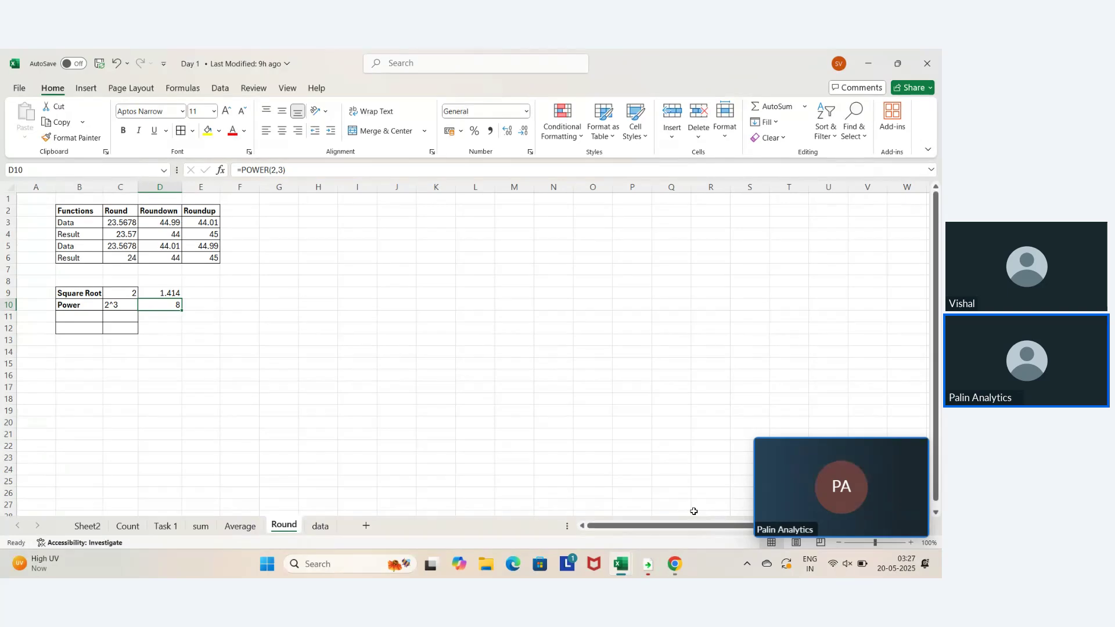
{"action": "key", "text": "Down"}
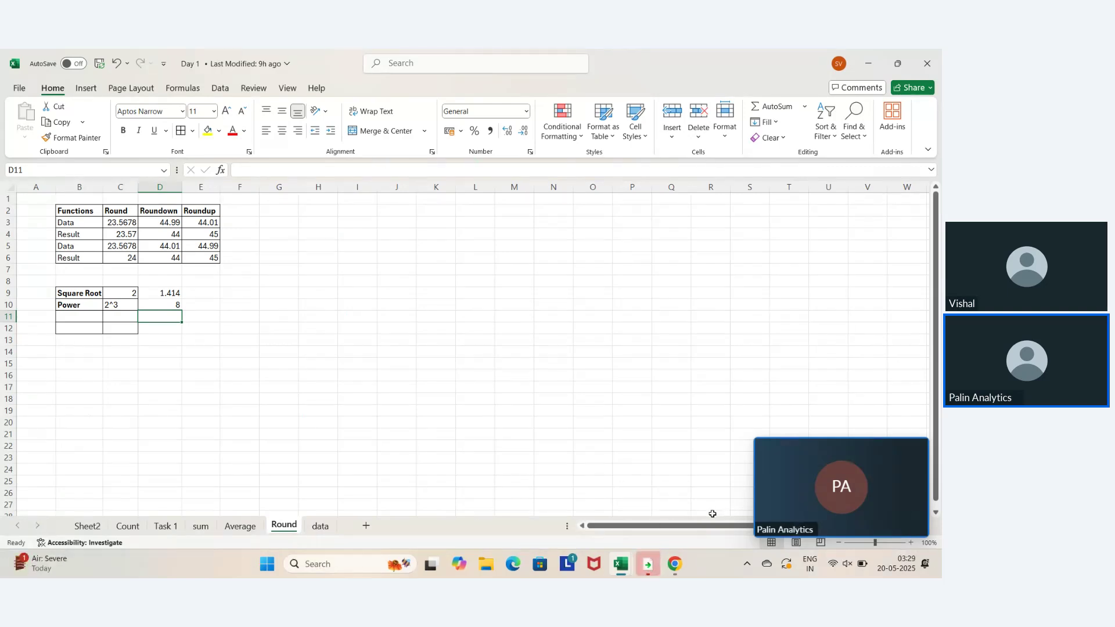
{"action": "key", "text": "Left"}
{"action": "key", "text": "Up"}
{"action": "key", "text": "Left"}
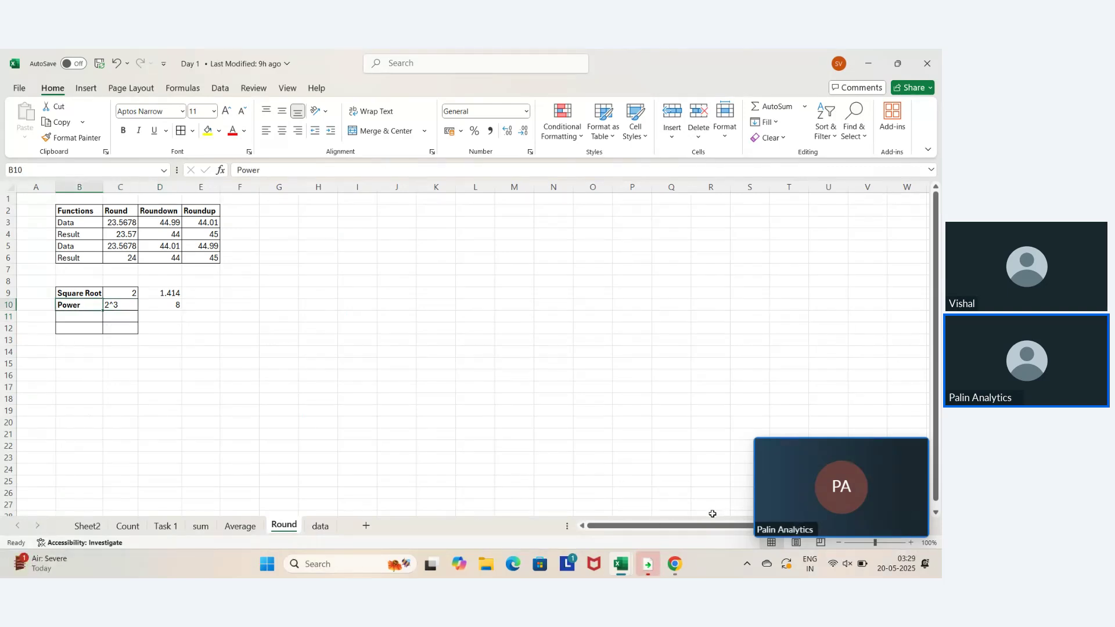
{"action": "key", "text": "Up"}
{"action": "key", "text": "Down"}
{"action": "key", "text": "Up"}
{"action": "key", "text": "Up"}
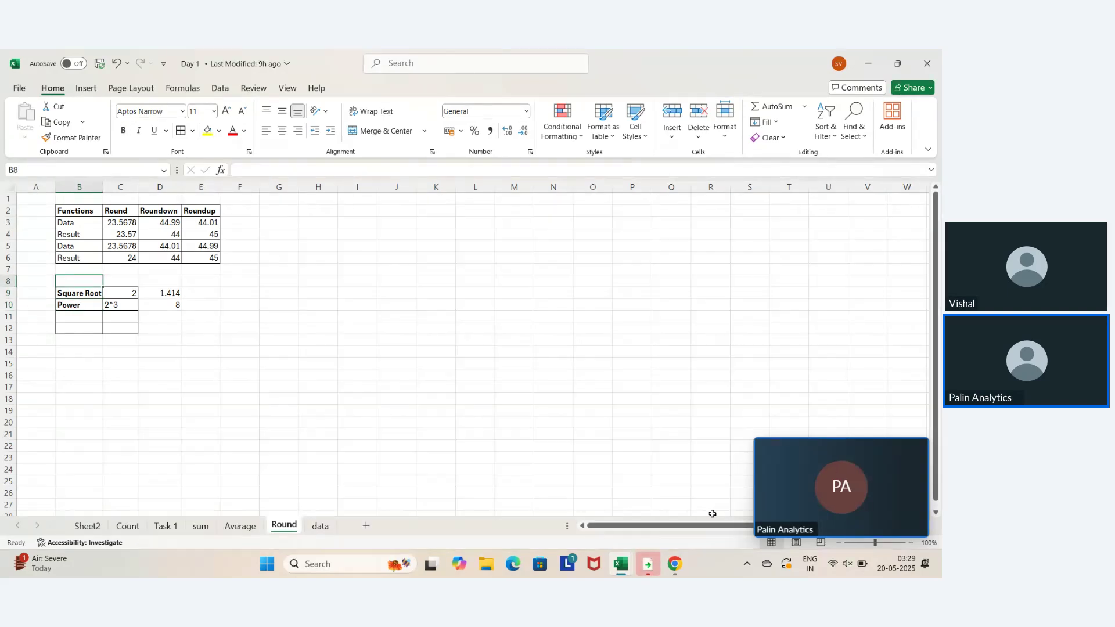
{"action": "key", "text": "Up"}
{"action": "key", "text": "Up"}
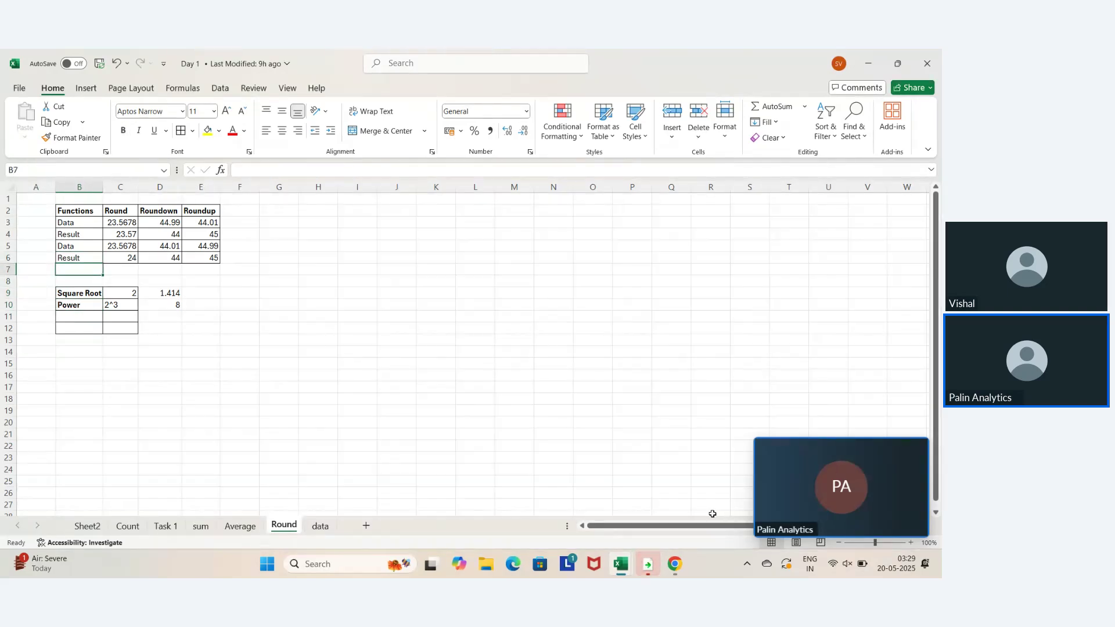
{"action": "key", "text": "Down"}
{"action": "key", "text": "Down"}
{"action": "key", "text": "Down"}
{"action": "key", "text": "Down"}
{"action": "key", "text": "Down"}
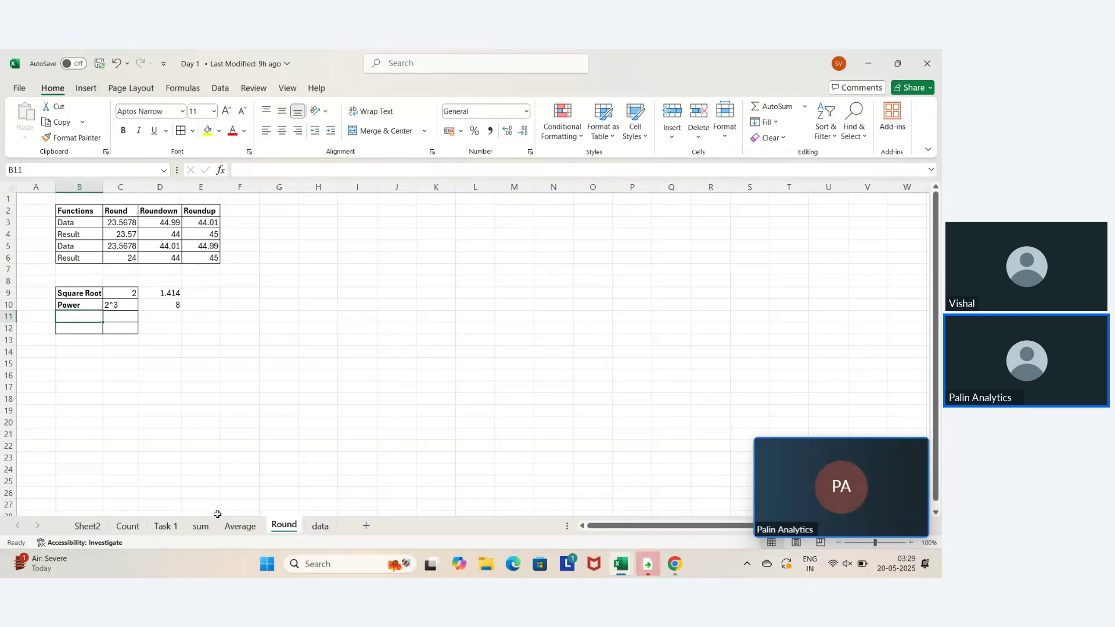
Switch to the data sheet and go to the City column at the start of the table
{"action": "left_click", "coordinate": [96, 527]}
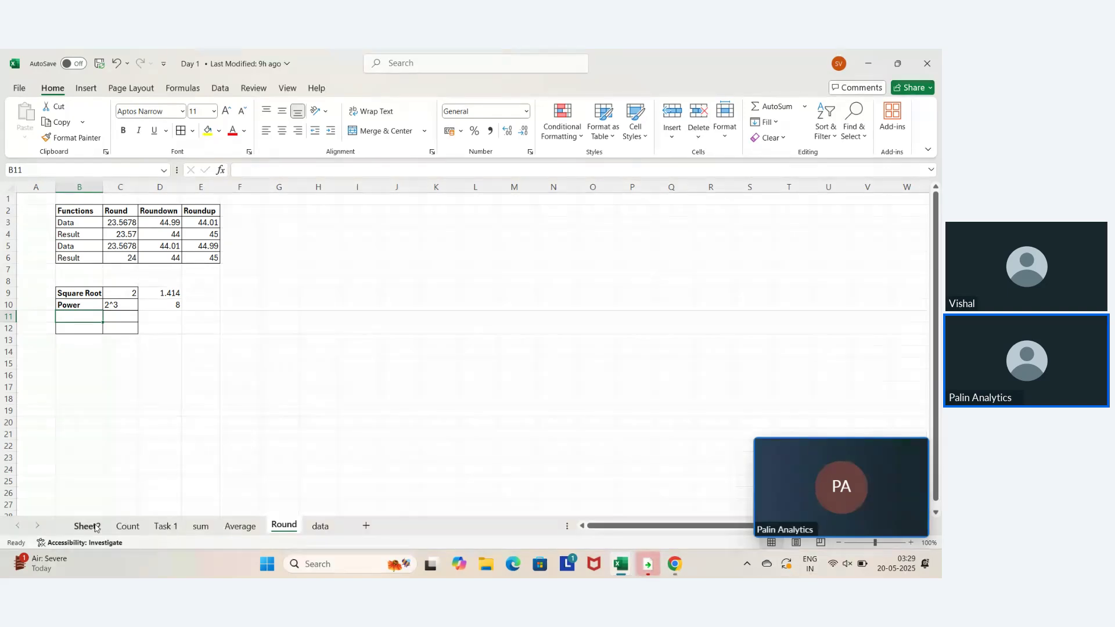
{"action": "left_click", "coordinate": [321, 526]}
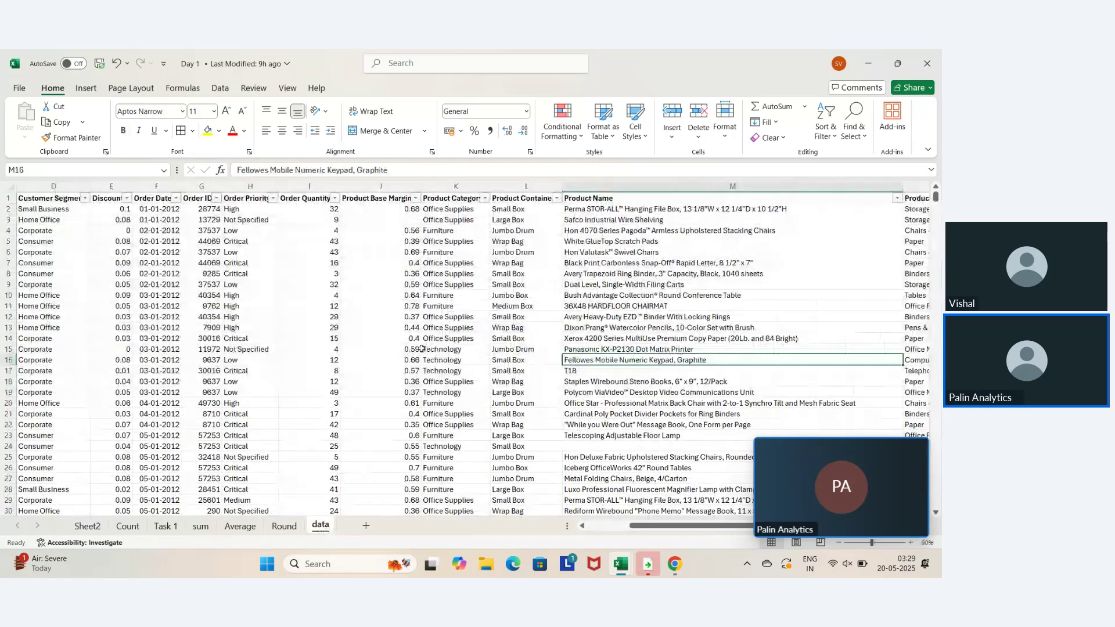
{"action": "left_click", "coordinate": [385, 317]}
{"action": "key", "text": "Left"}
{"action": "key", "text": "Left"}
{"action": "key", "text": "Left"}
{"action": "key", "text": "Left"}
{"action": "key", "text": "Left"}
{"action": "key", "text": "Left"}
{"action": "key", "text": "Left"}
{"action": "key", "text": "Left"}
{"action": "key", "text": "Left"}
{"action": "key", "text": "Up"}
{"action": "key", "text": "Up"}
{"action": "key", "text": "Up"}
{"action": "key", "text": "Up"}
{"action": "key", "text": "Up"}
{"action": "key", "text": "Up"}
{"action": "key", "text": "Up"}
{"action": "key", "text": "Up"}
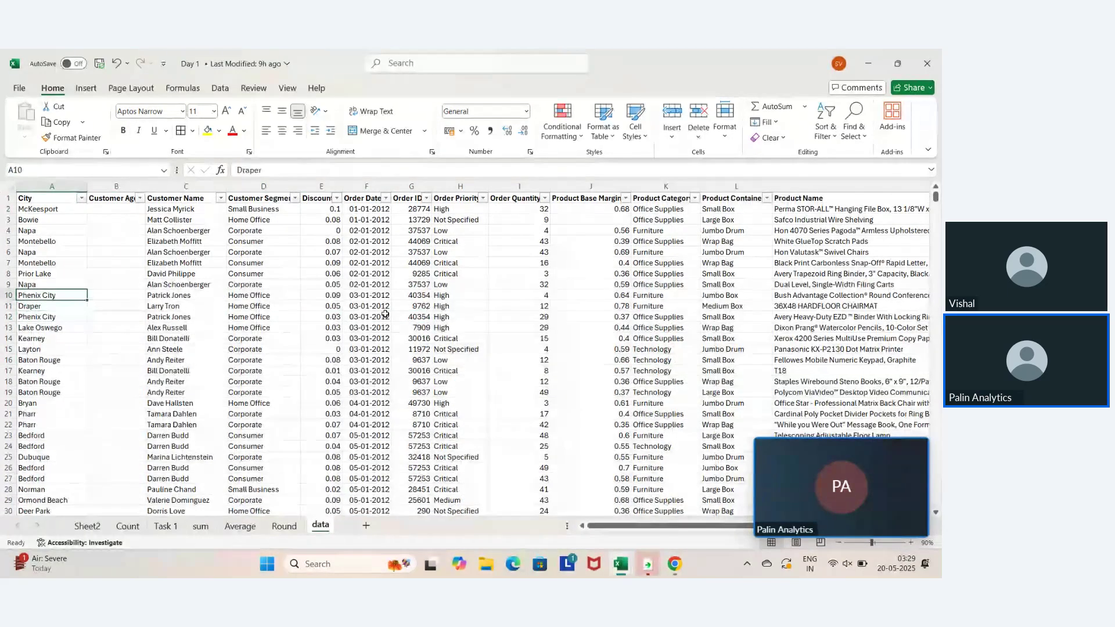
Examine the first columns of the order data, from City across to Discount
{"action": "key", "text": "Up"}
{"action": "key", "text": "Right"}
{"action": "key", "text": "Right"}
{"action": "key", "text": "Right"}
{"action": "key", "text": "Right"}
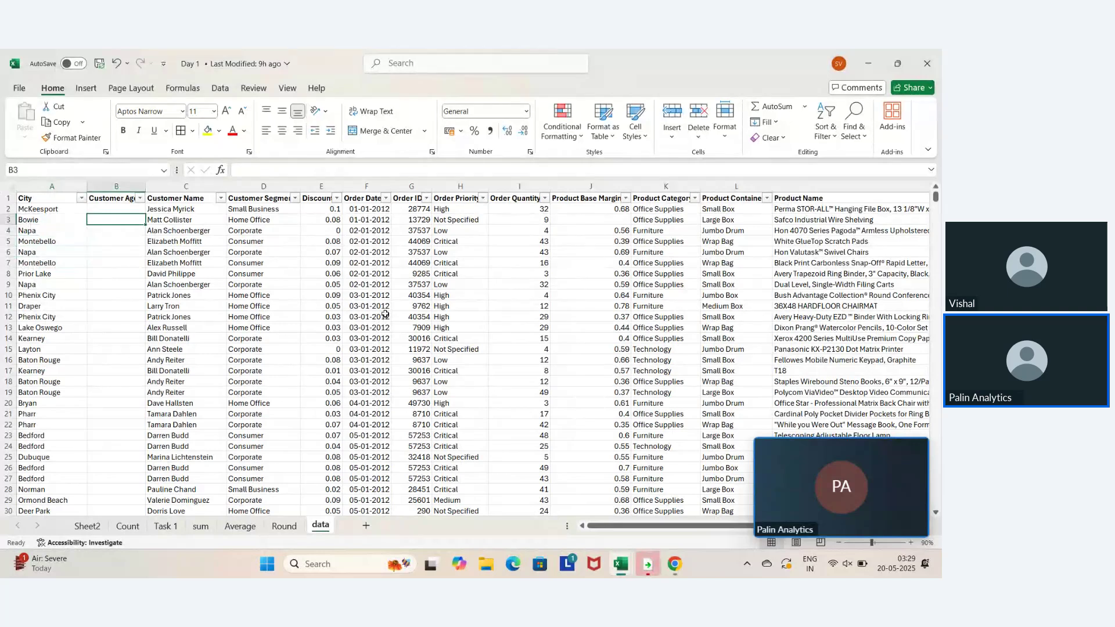
{"action": "key", "text": "Left"}
{"action": "key", "text": "Left"}
{"action": "key", "text": "Left"}
{"action": "key", "text": "Right"}
{"action": "key", "text": "Right"}
{"action": "key", "text": "Right"}
{"action": "key", "text": "Right"}
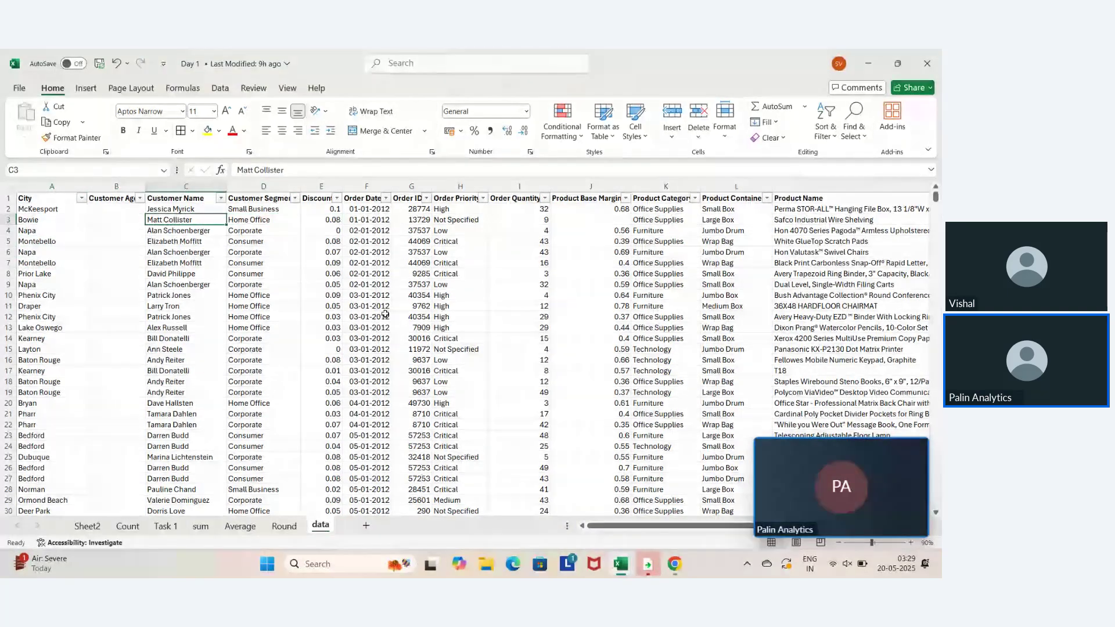
{"action": "key", "text": "Left"}
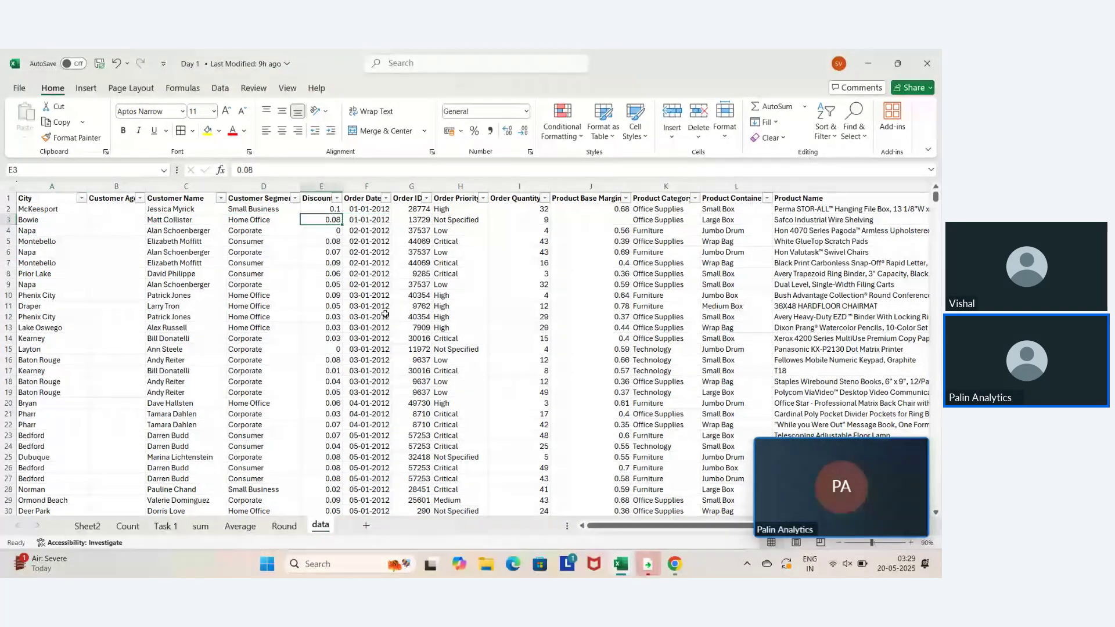
Examine the remaining columns of the order data, from Order Date across to Sales
{"action": "key", "text": "Right"}
{"action": "key", "text": "Right"}
{"action": "key", "text": "Right"}
{"action": "key", "text": "Right"}
{"action": "key", "text": "Right"}
{"action": "key", "text": "Right"}
{"action": "key", "text": "Right"}
{"action": "key", "text": "Right"}
{"action": "key", "text": "Right"}
{"action": "key", "text": "Right"}
{"action": "key", "text": "Right"}
{"action": "key", "text": "Right"}
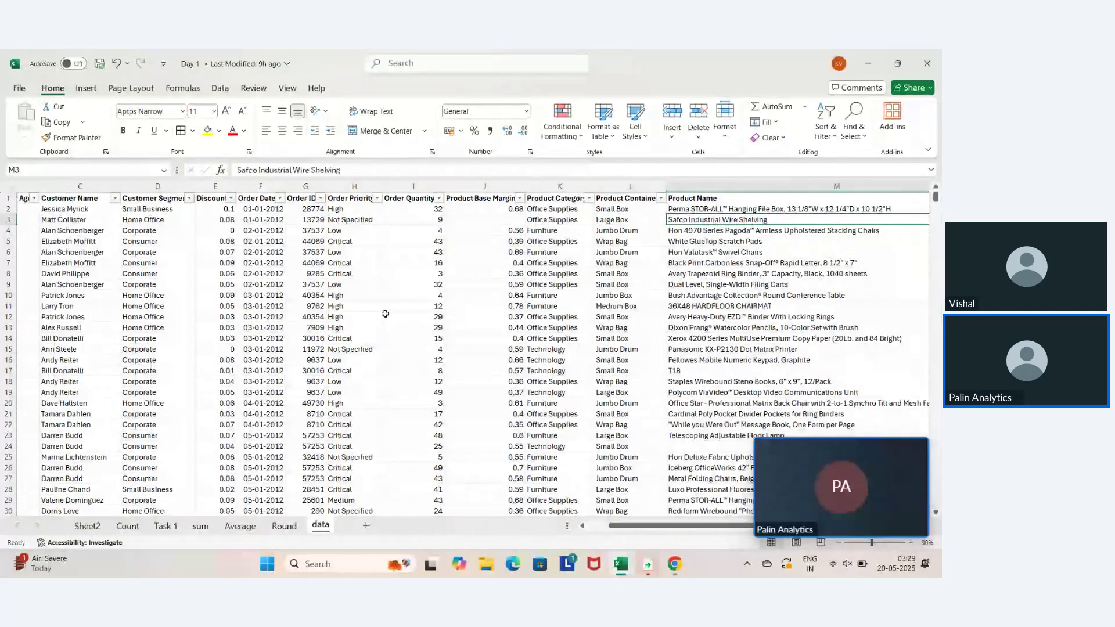
{"action": "key", "text": "Right"}
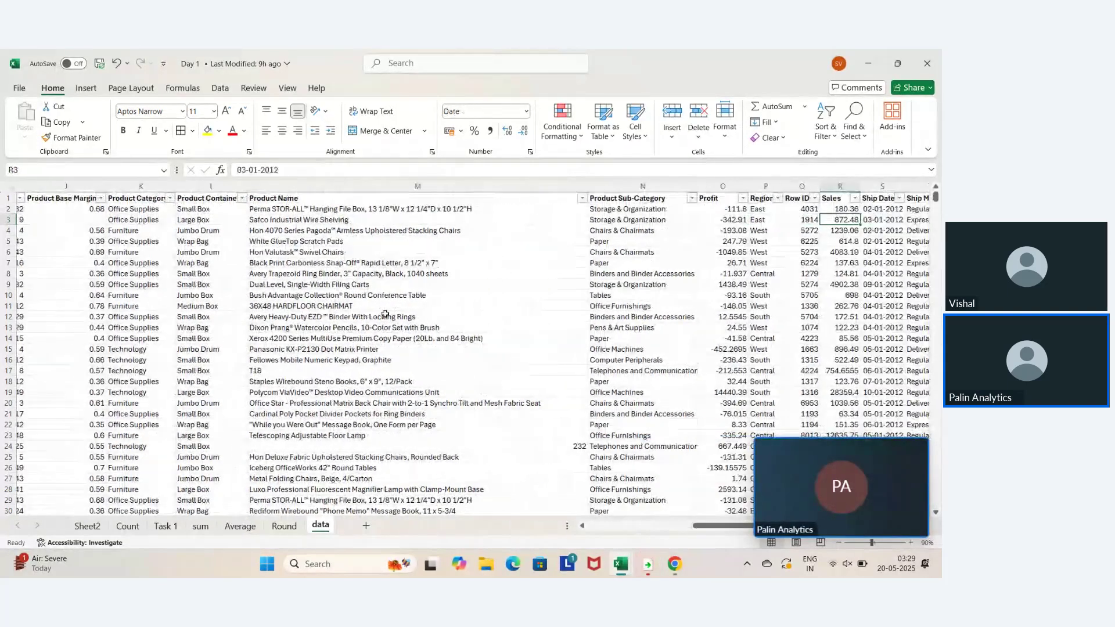
{"action": "key", "text": "Down"}
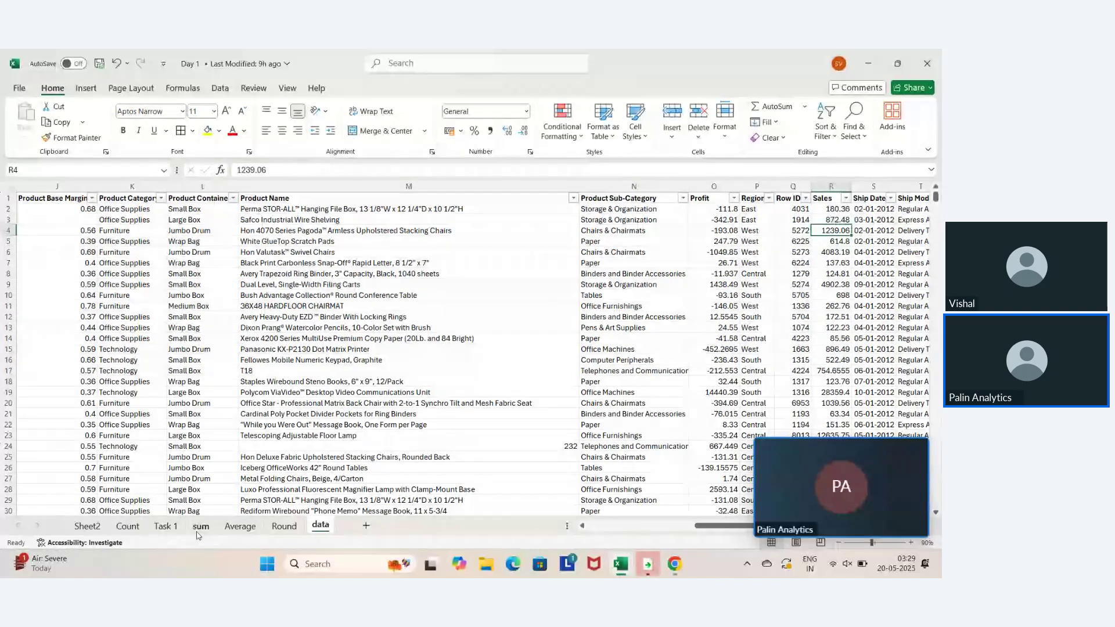
Switch to the Task 1 sheet and review the customer segment counts and percentage formulas at the top of the table
{"action": "left_click", "coordinate": [164, 526]}
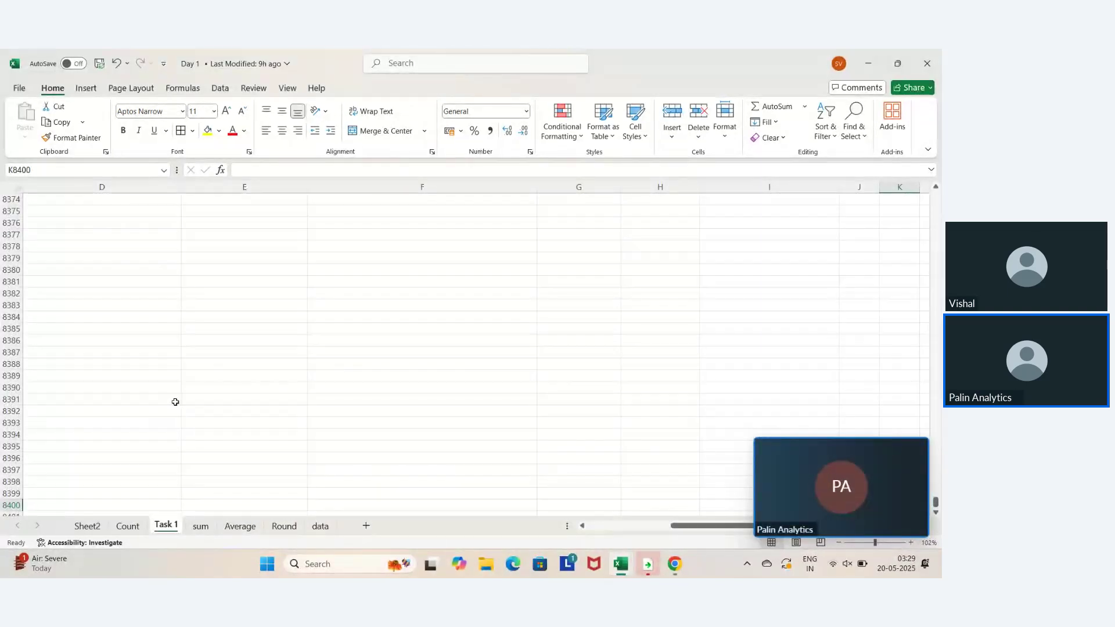
{"action": "scroll", "coordinate": [174, 396], "scroll_direction": "up", "scroll_amount": 12}
{"action": "left_click", "coordinate": [174, 396]}
{"action": "key", "text": "Left"}
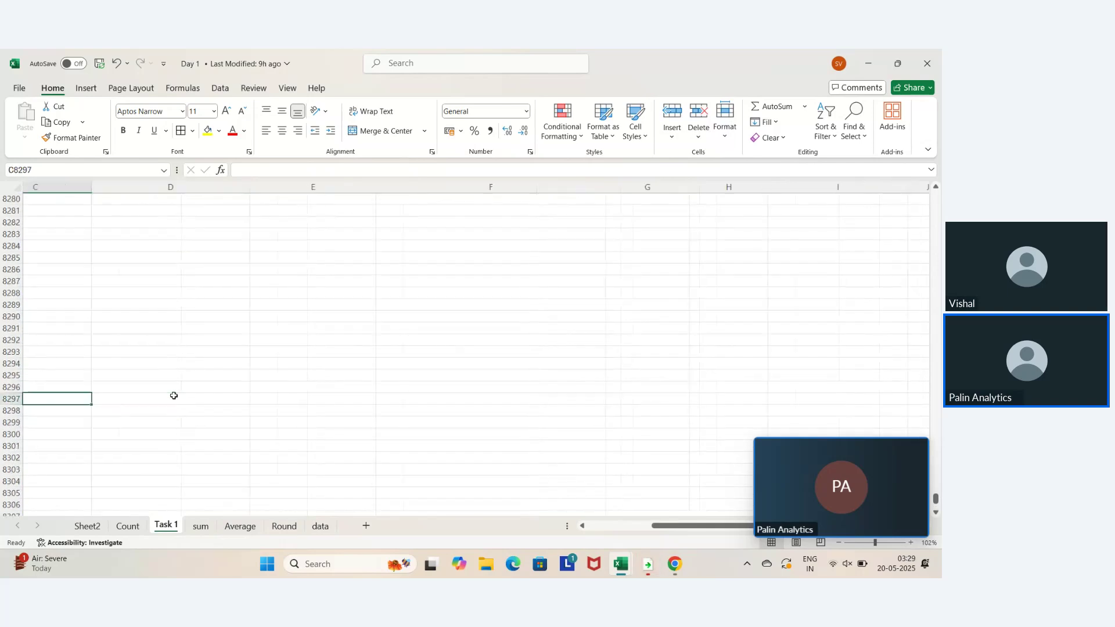
{"action": "key", "text": "ctrl+Up"}
{"action": "key", "text": "Right"}
{"action": "key", "text": "Right"}
{"action": "key", "text": "Right"}
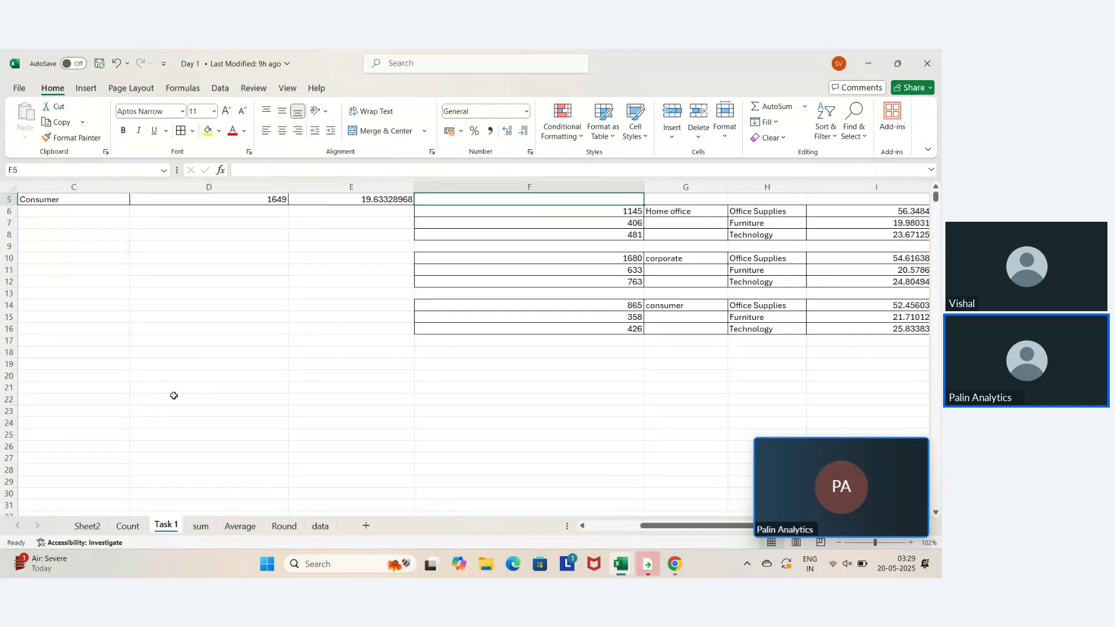
{"action": "key", "text": "Up"}
{"action": "key", "text": "Up"}
{"action": "key", "text": "Up"}
{"action": "key", "text": "Up"}
{"action": "key", "text": "Left"}
{"action": "key", "text": "Down"}
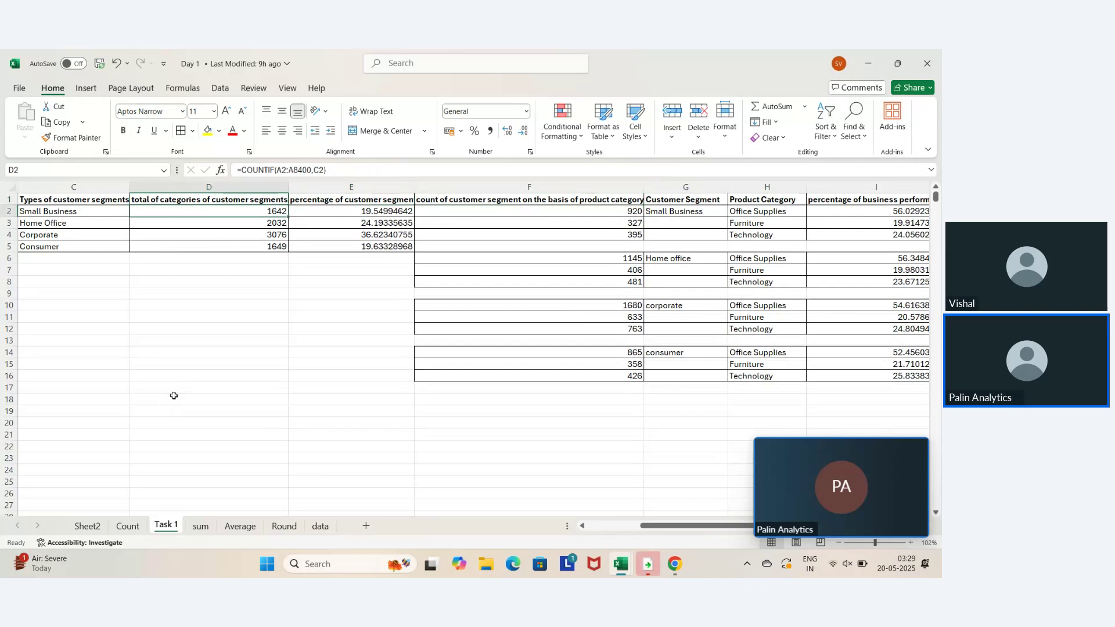
{"action": "key", "text": "Down"}
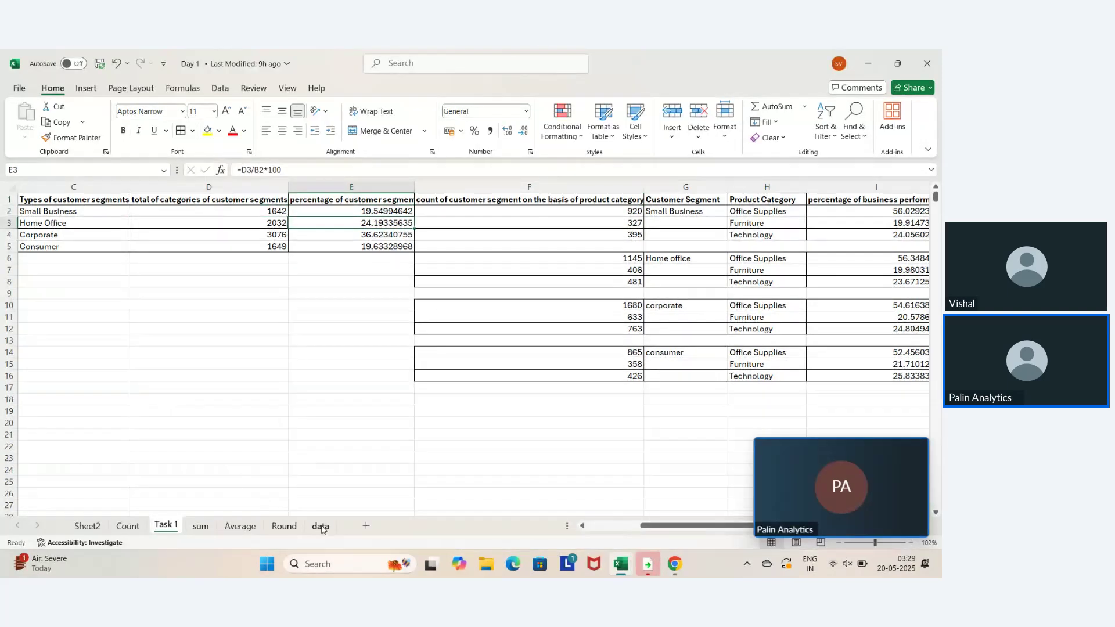
Add a new sheet named Task2 after Task 1 and clear the stray text from its cell A1
{"action": "left_click", "coordinate": [365, 525]}
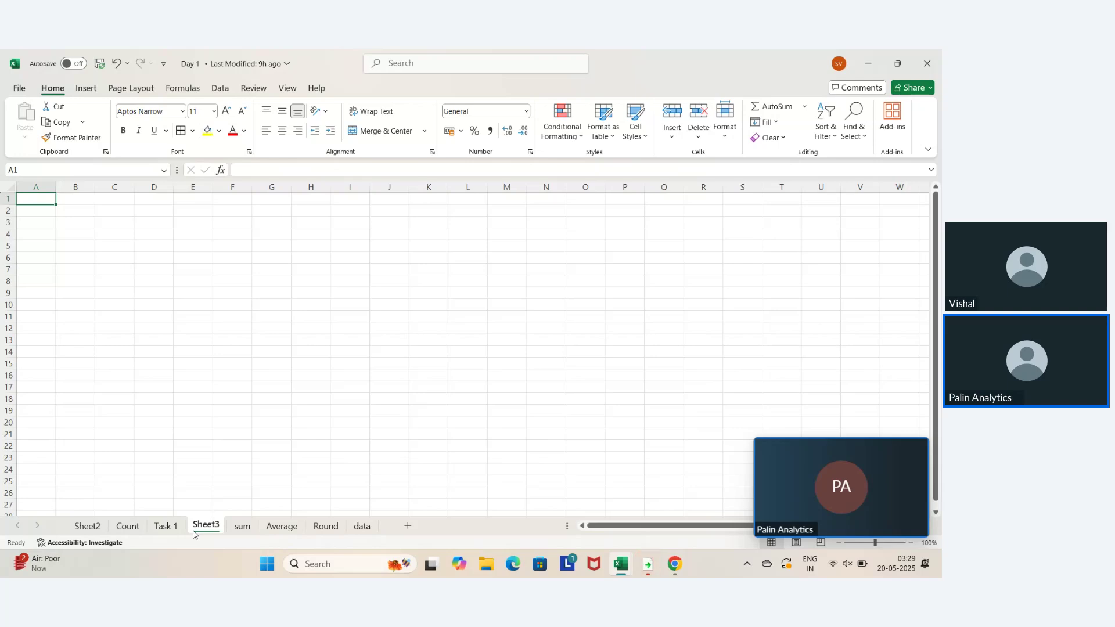
{"action": "type", "text": "Ta"}
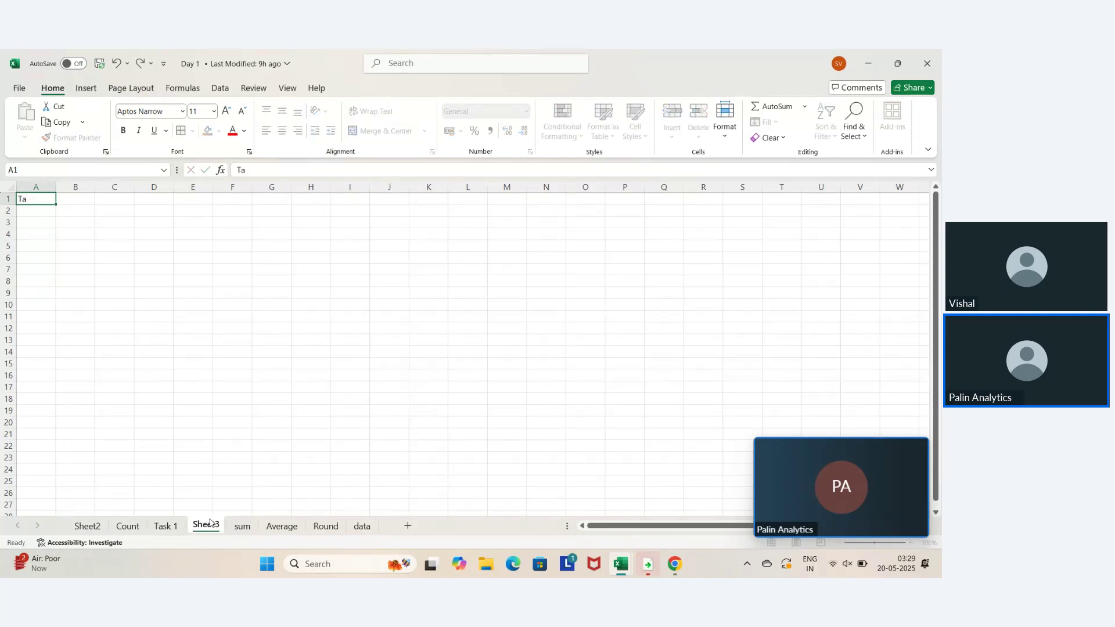
{"action": "double_click", "coordinate": [207, 524]}
{"action": "type", "text": "Task"}
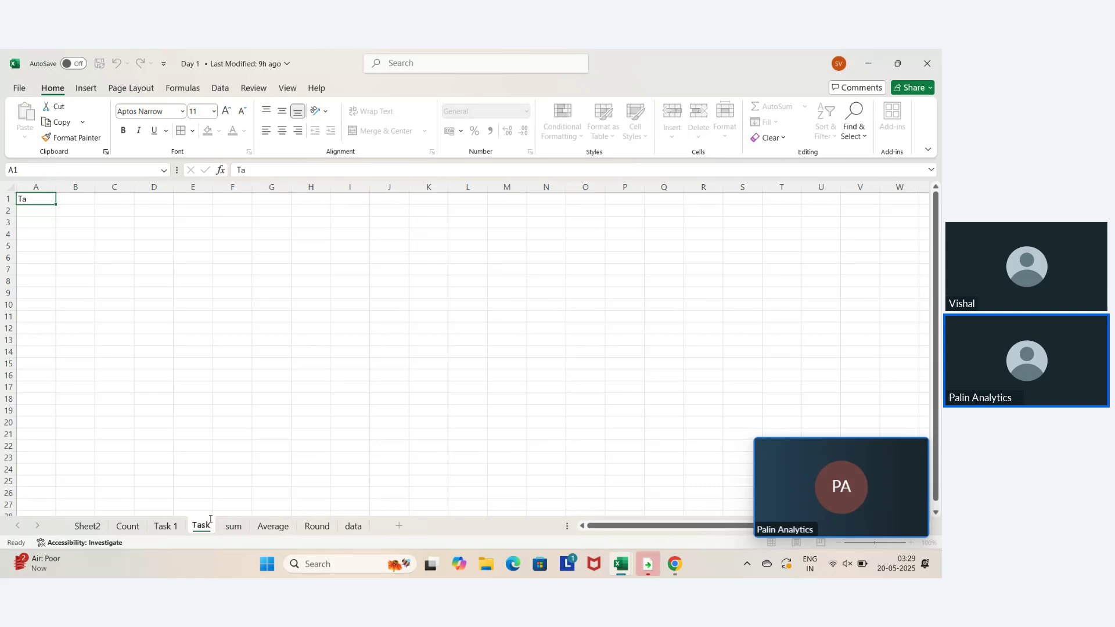
{"action": "type", "text": "2"}
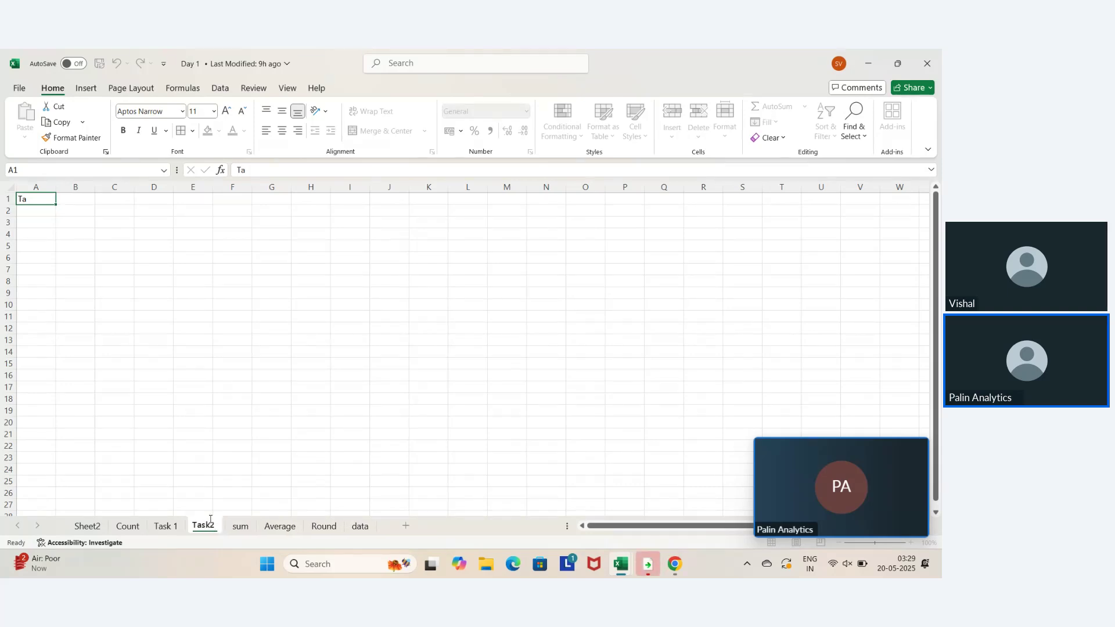
{"action": "key", "text": "Return"}
{"action": "key", "text": "Right"}
{"action": "key", "text": "Left"}
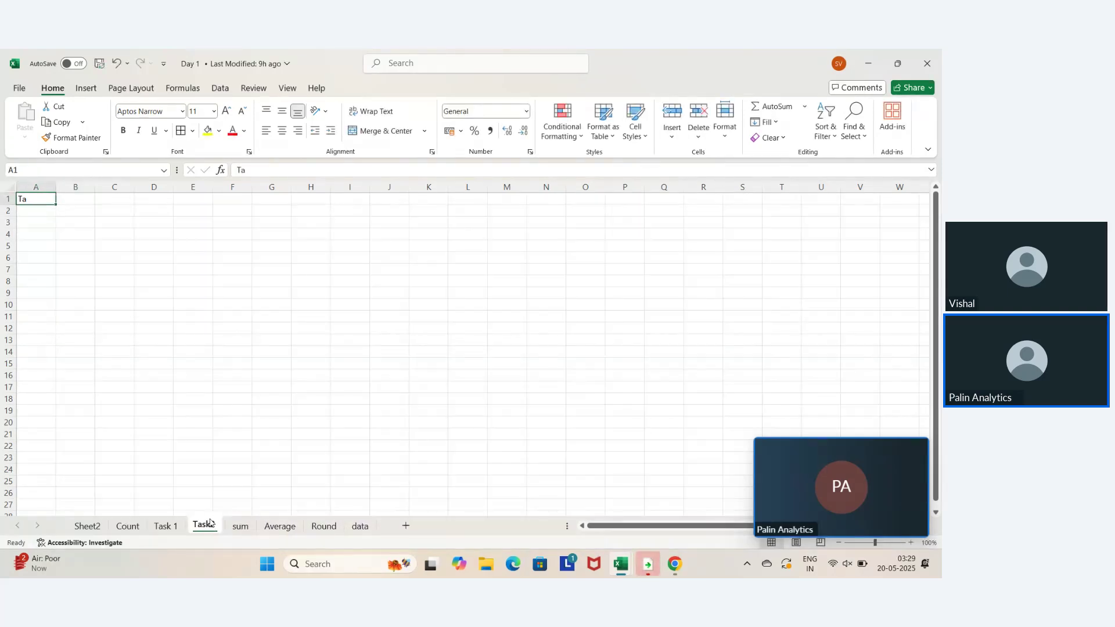
{"action": "key", "text": "Escape"}
Enter the header Segment in cell B2 of the Task2 sheet
{"action": "key", "text": "Right"}
{"action": "key", "text": "Down"}
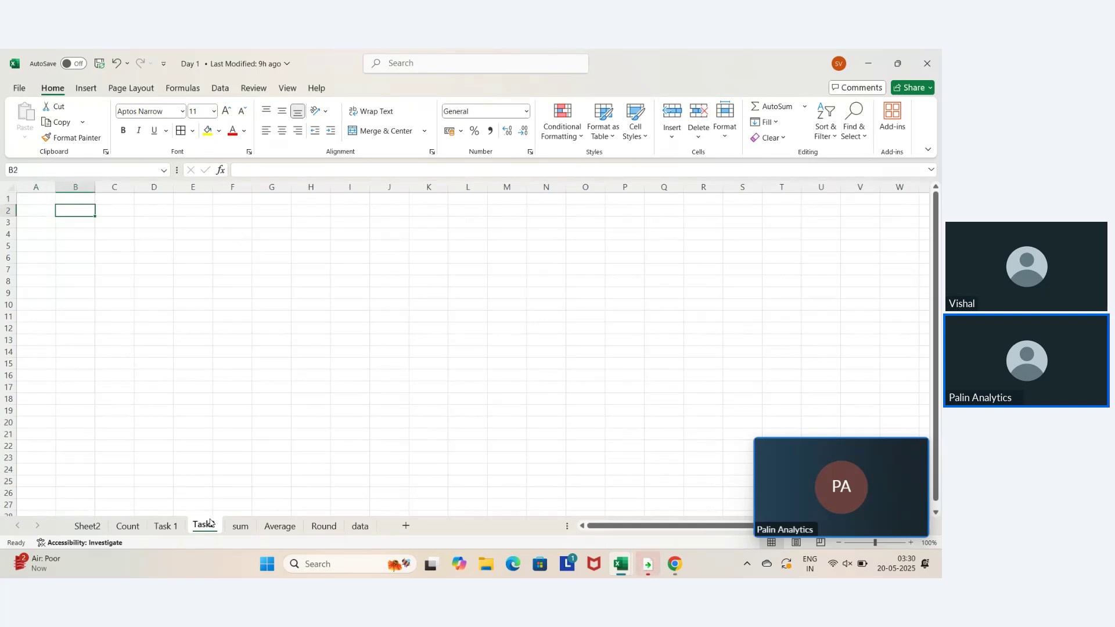
{"action": "type", "text": "Segment"}
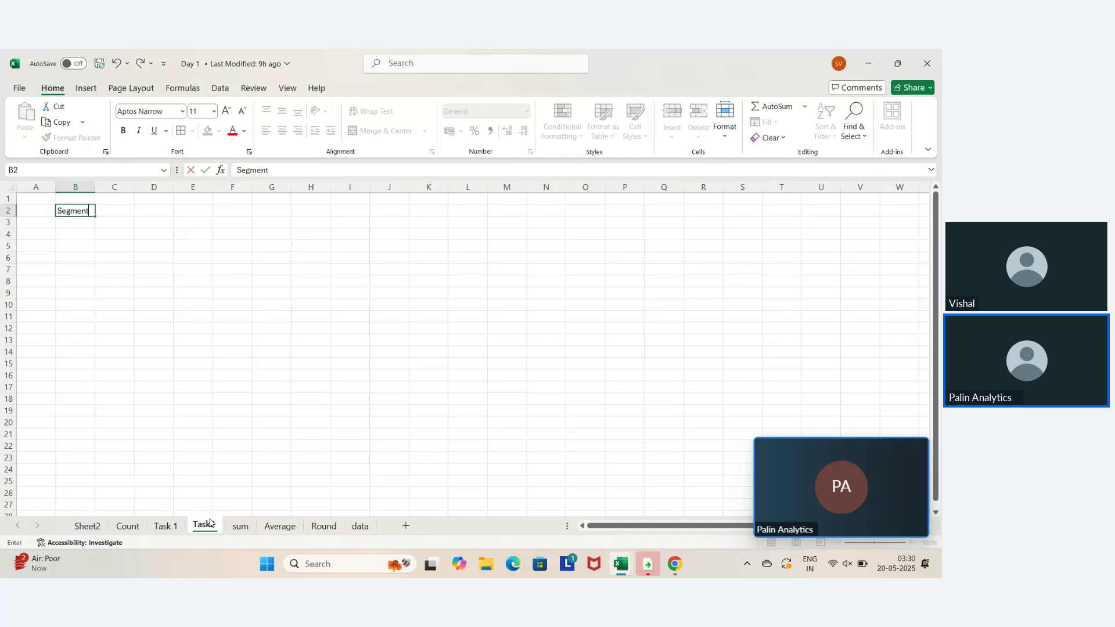
{"action": "key", "text": "Tab"}
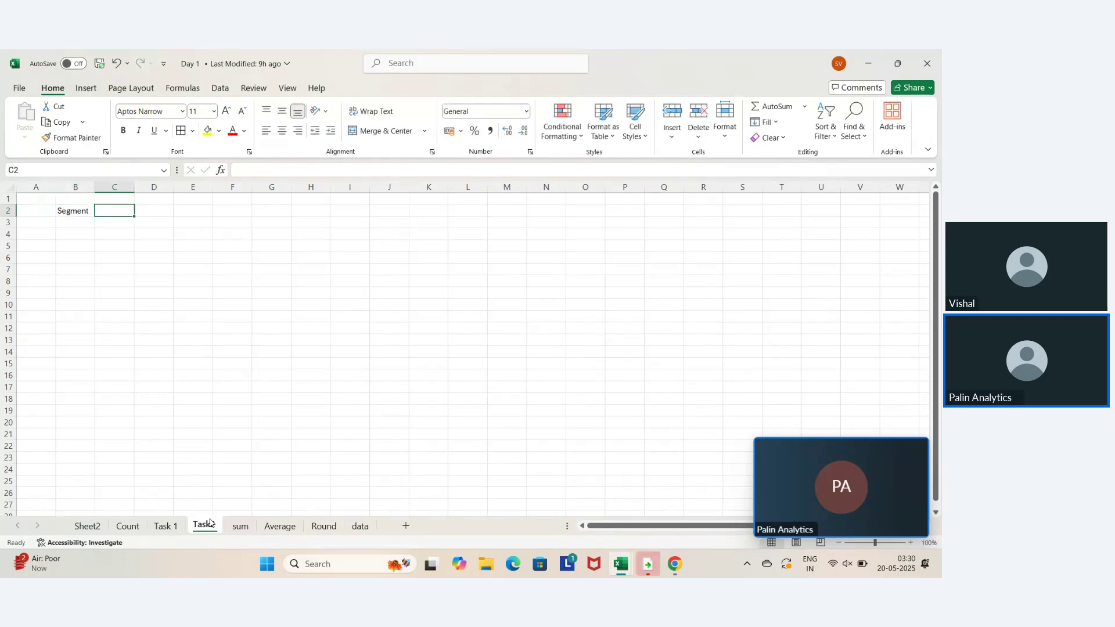
Enter the header "Buisness in Pecentage" in C2, beside the Segment header
{"action": "type", "text": "Tota"}
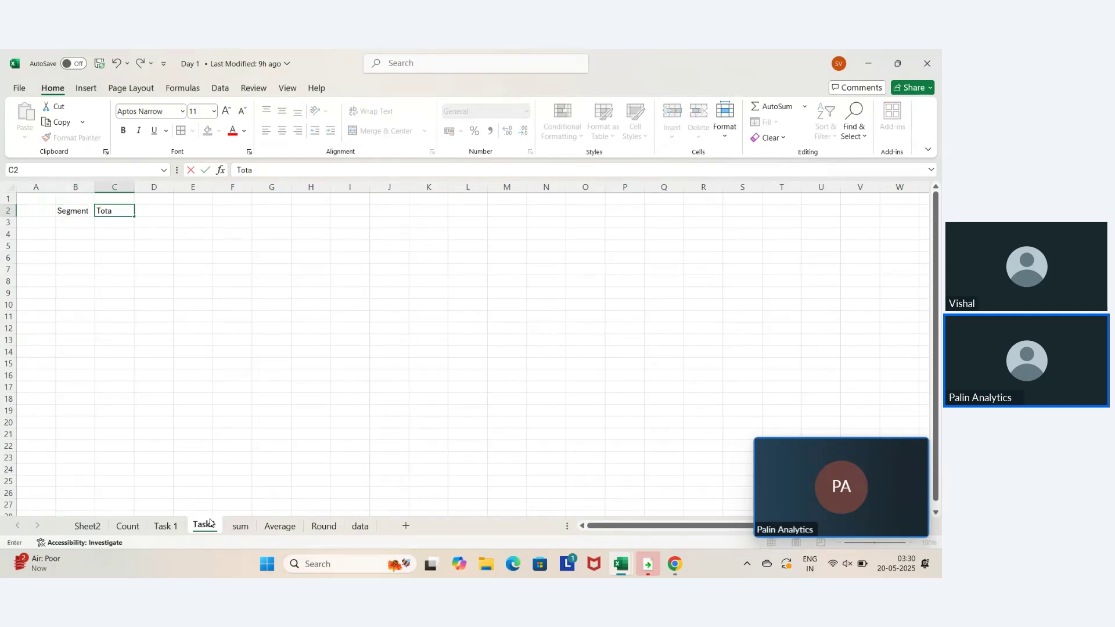
{"action": "key", "text": "BackSpace"}
{"action": "key", "text": "BackSpace"}
{"action": "key", "text": "BackSpace"}
{"action": "type", "text": "Busni"}
{"action": "key", "text": "BackSpace"}
{"action": "key", "text": "BackSpace"}
{"action": "key", "text": "BackSpace"}
{"action": "type", "text": "isness in"}
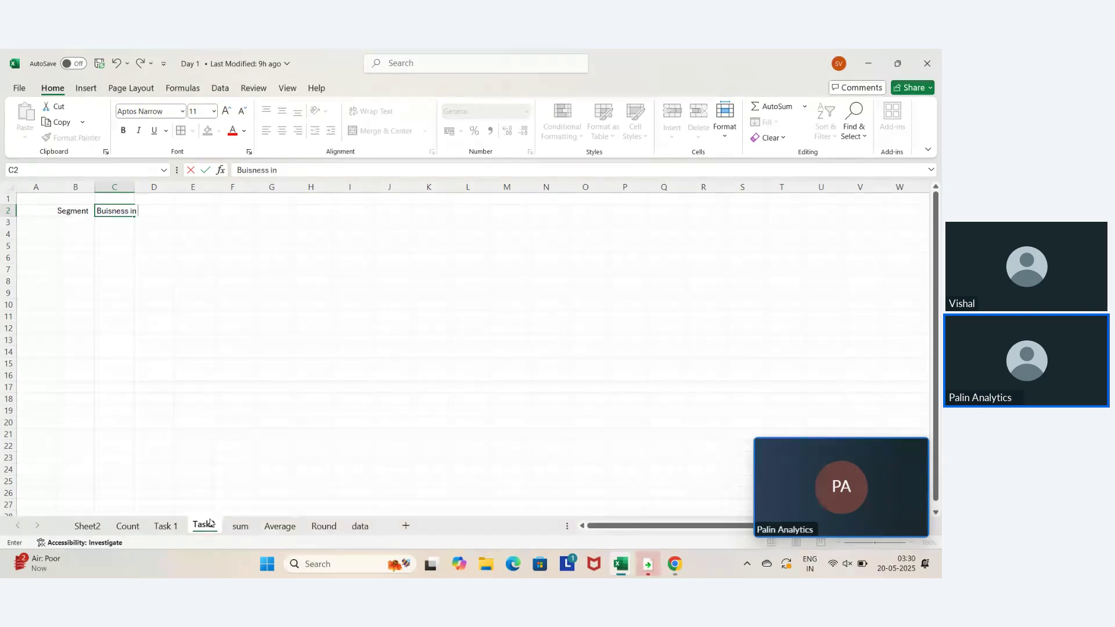
{"action": "type", "text": " Pecentage"}
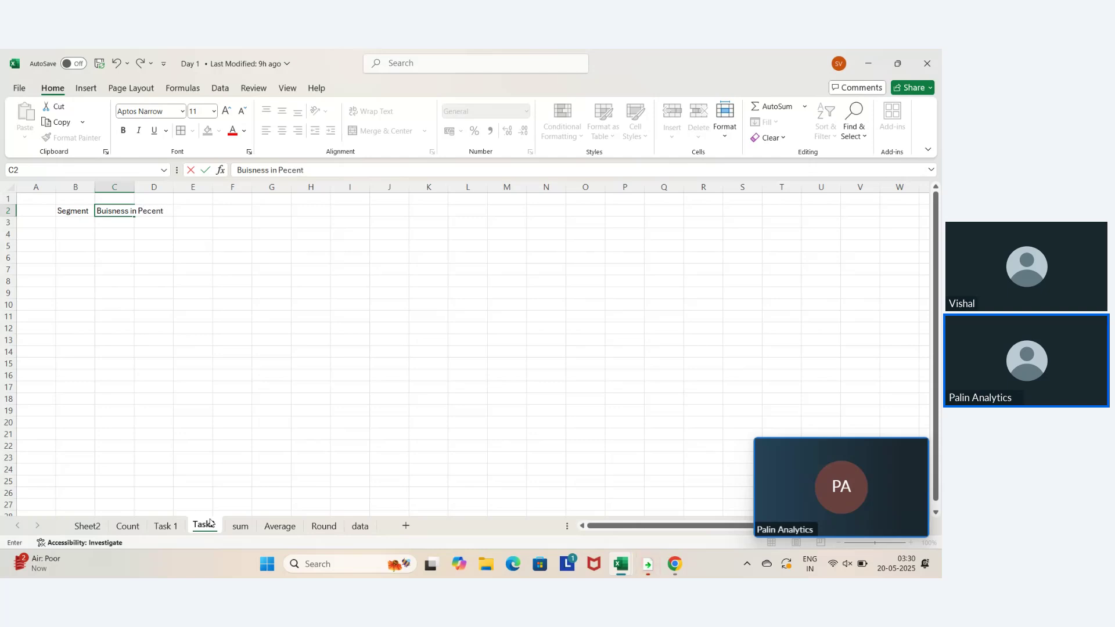
{"action": "key", "text": "Return"}
Autofit the width of column C to the header in C2
{"action": "key", "text": "Up"}
{"action": "key", "text": "Left"}
{"action": "key", "text": "Right"}
{"action": "key", "text": "Right"}
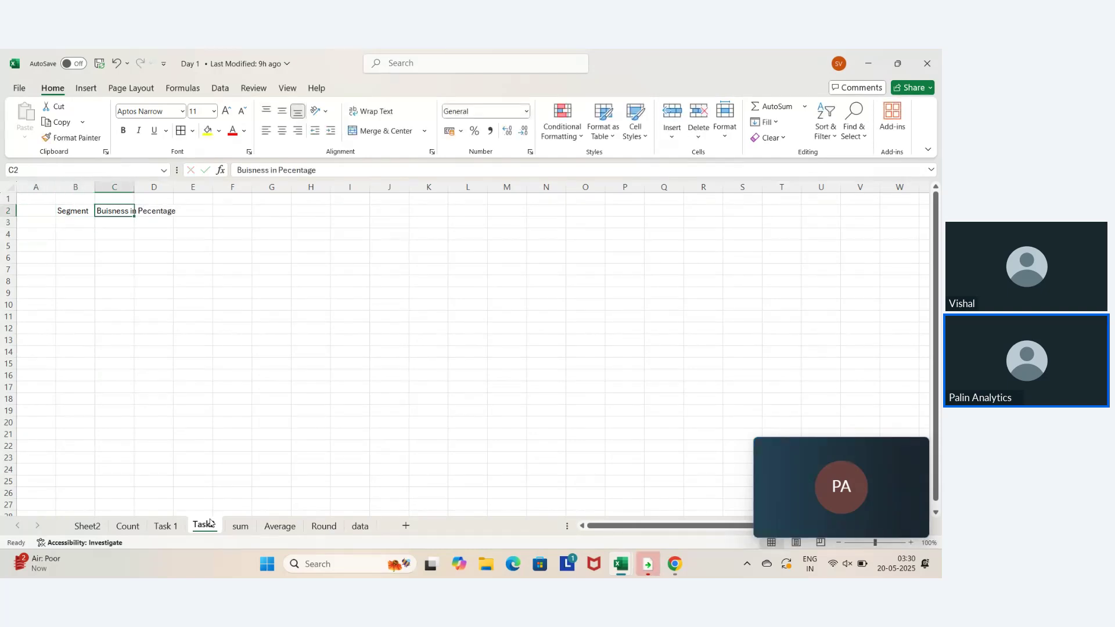
{"action": "key", "text": "alt+h"}
{"action": "key", "text": "o"}
{"action": "key", "text": "i"}
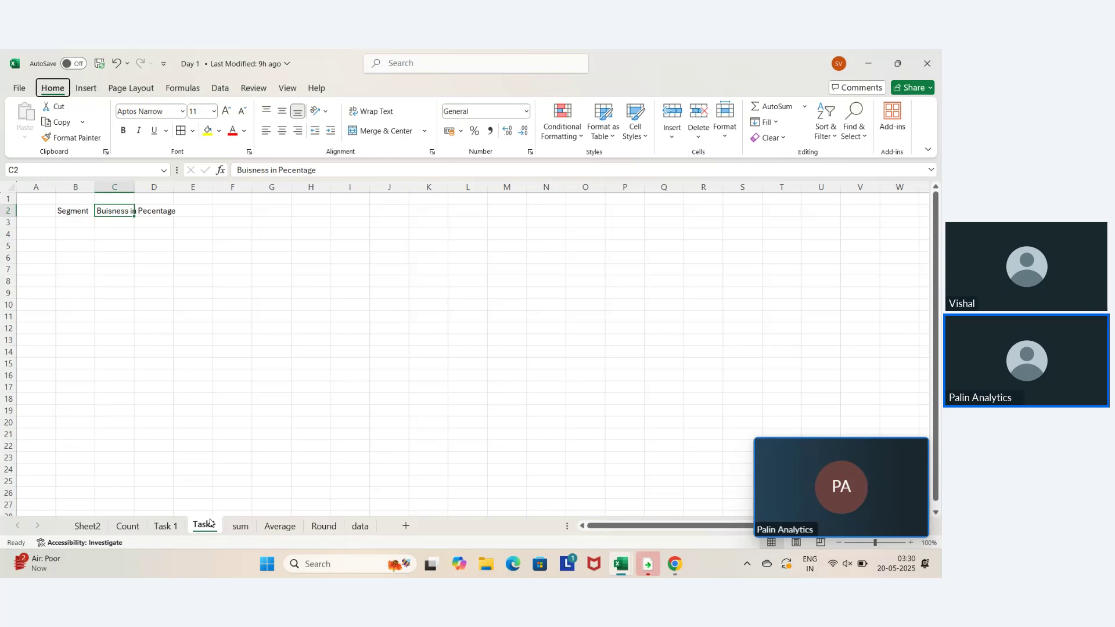
{"action": "key", "text": "Left"}
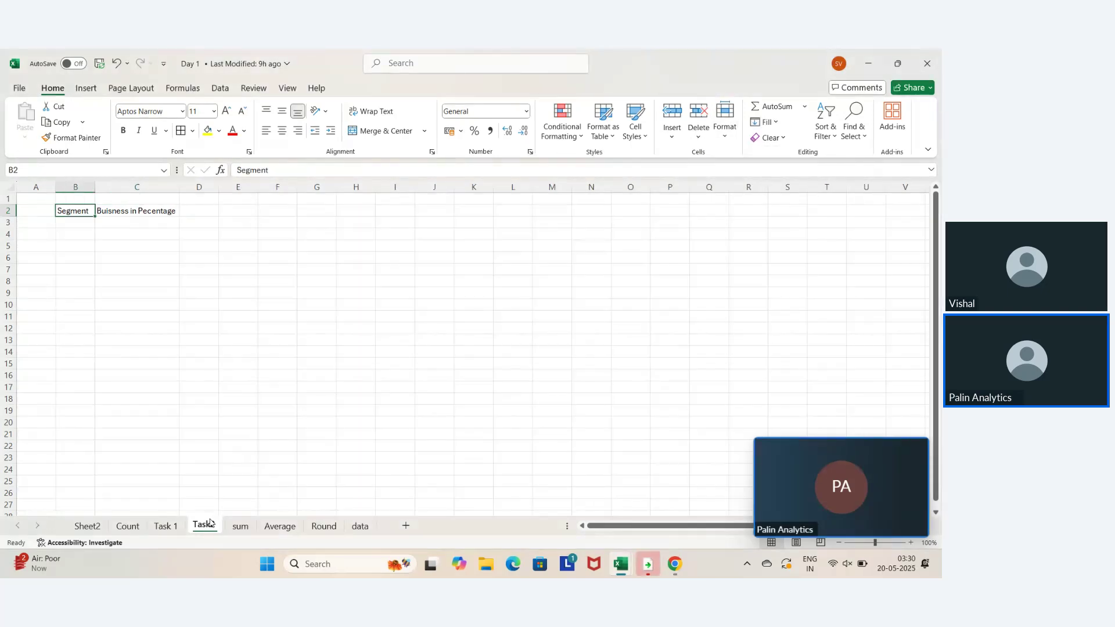
Enter 100 in F2 as the total for the percentage example
{"action": "key", "text": "Down"}
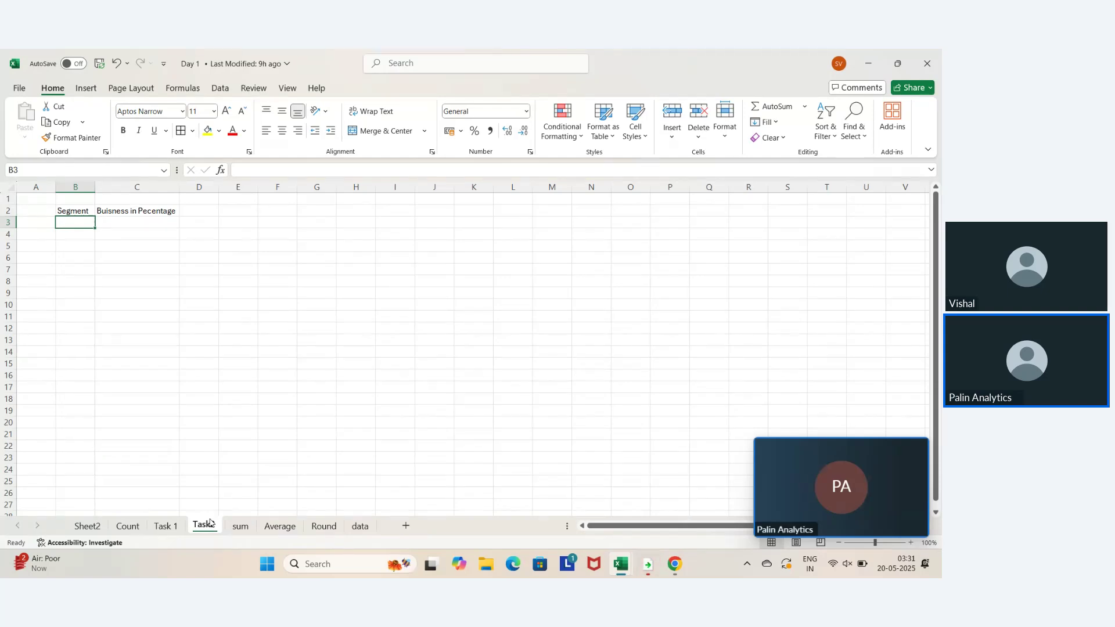
{"action": "key", "text": "Right"}
{"action": "key", "text": "Right"}
{"action": "key", "text": "Right"}
{"action": "key", "text": "Right"}
{"action": "key", "text": "Up"}
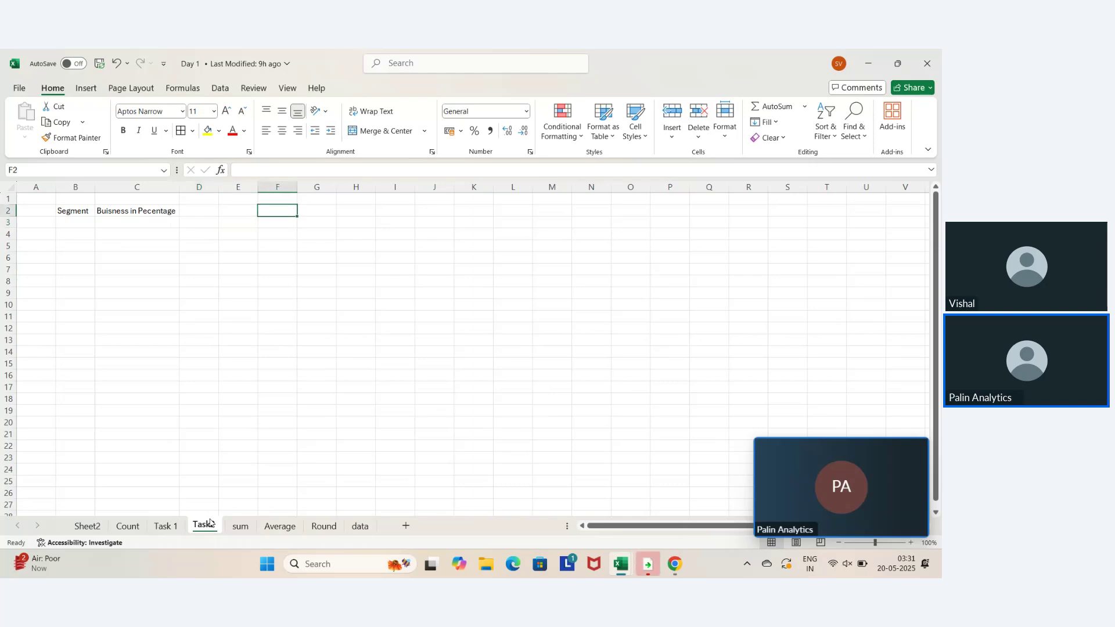
{"action": "type", "text": "100"}
{"action": "key", "text": "Return"}
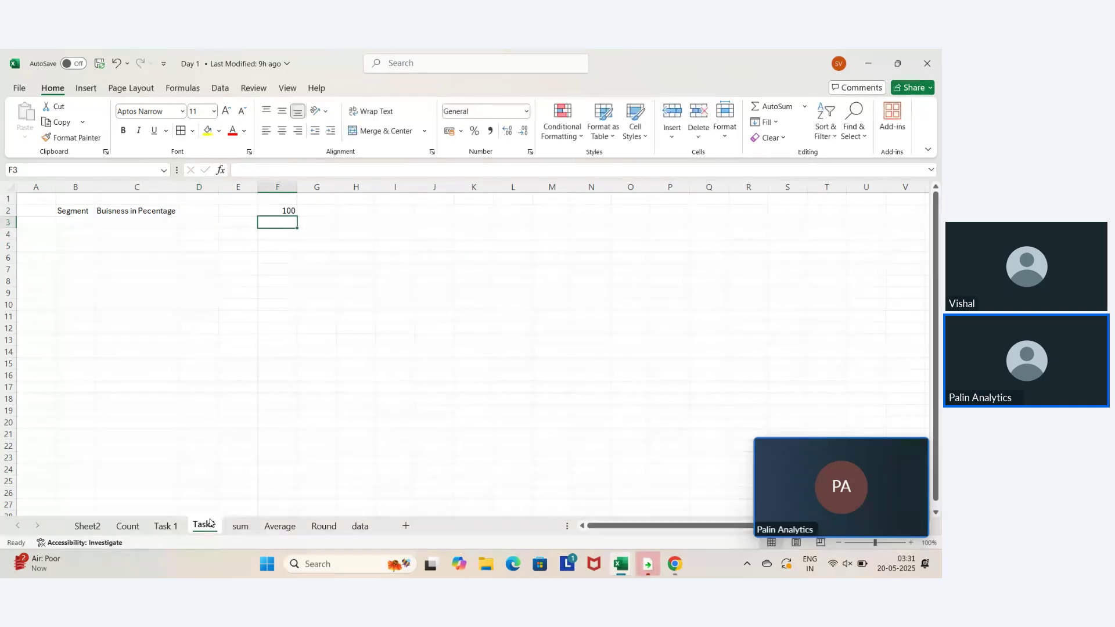
Add an example row with Consumer in E4 and 45% in F4
{"action": "key", "text": "Left"}
{"action": "key", "text": "Down"}
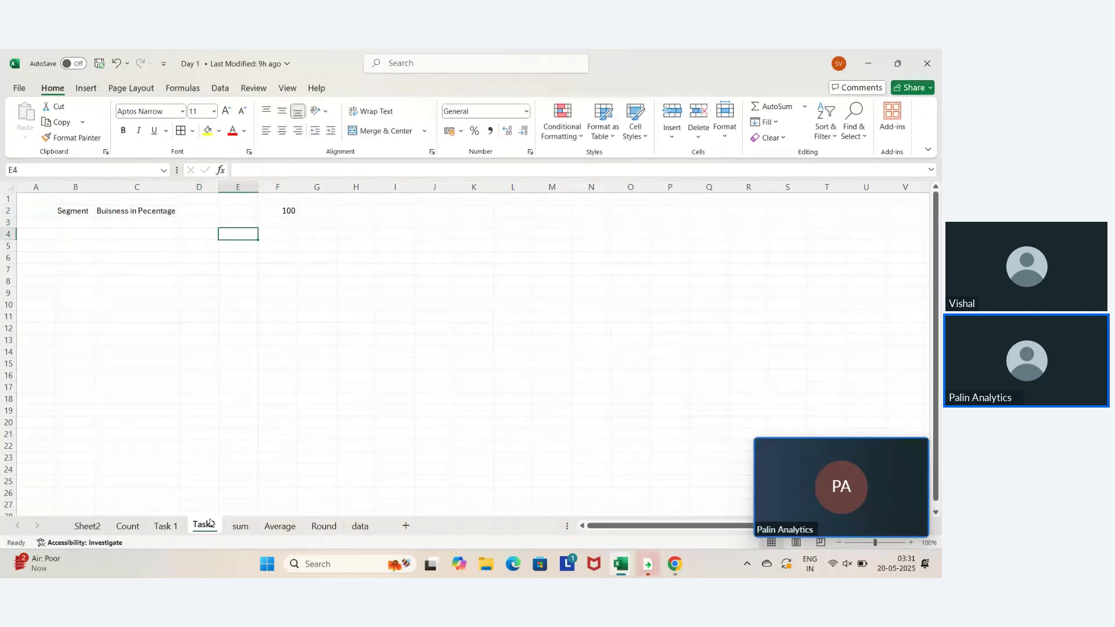
{"action": "type", "text": "Consu"}
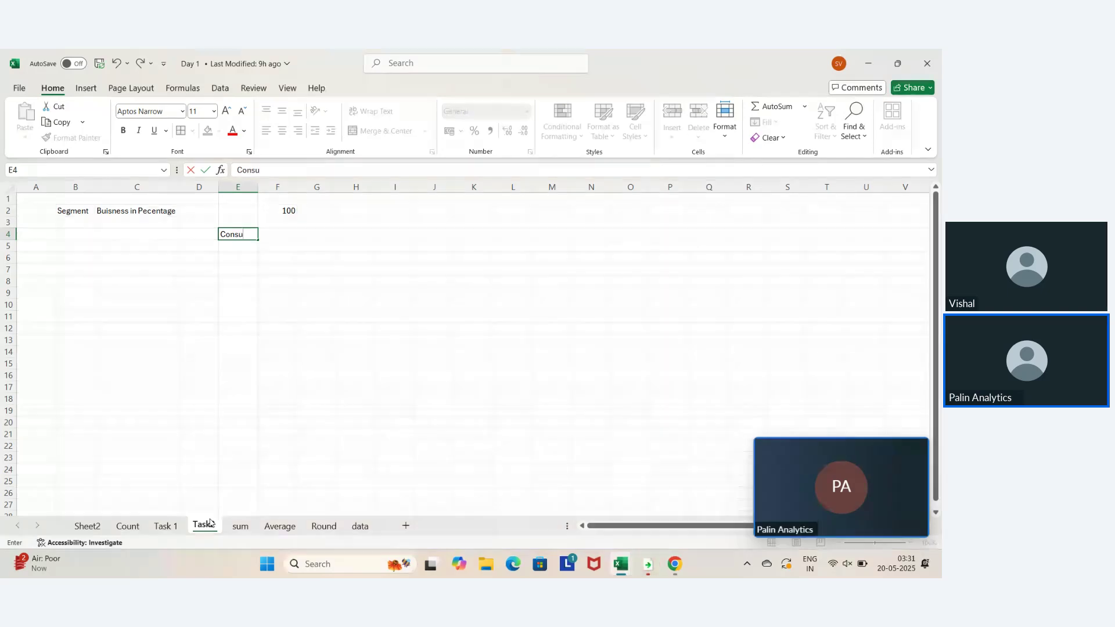
{"action": "type", "text": "mer"}
{"action": "key", "text": "Tab"}
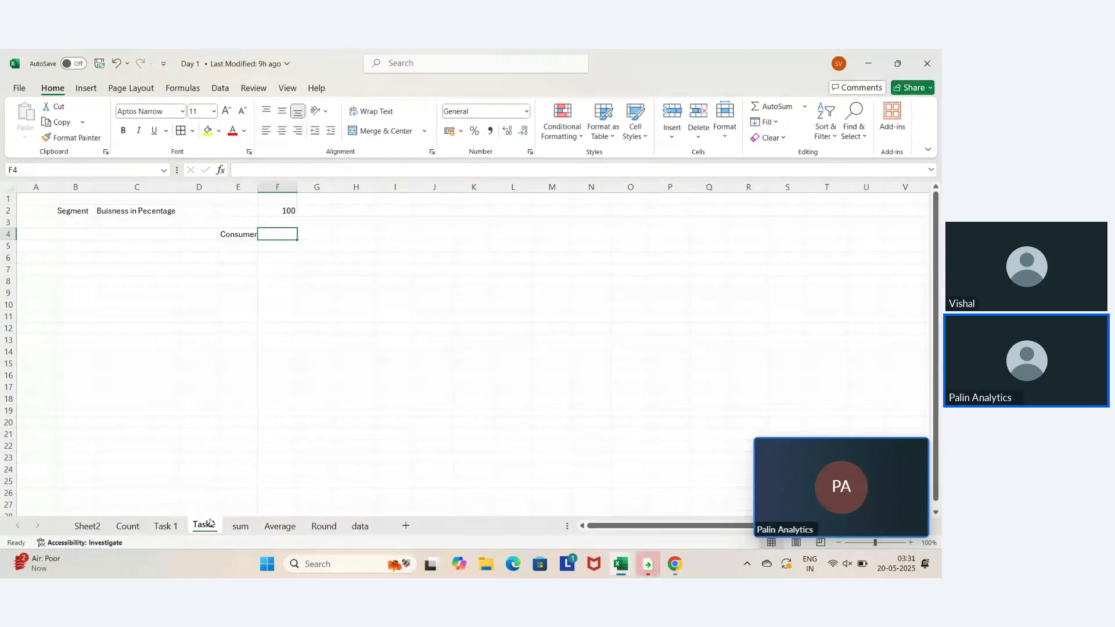
{"action": "type", "text": "45%"}
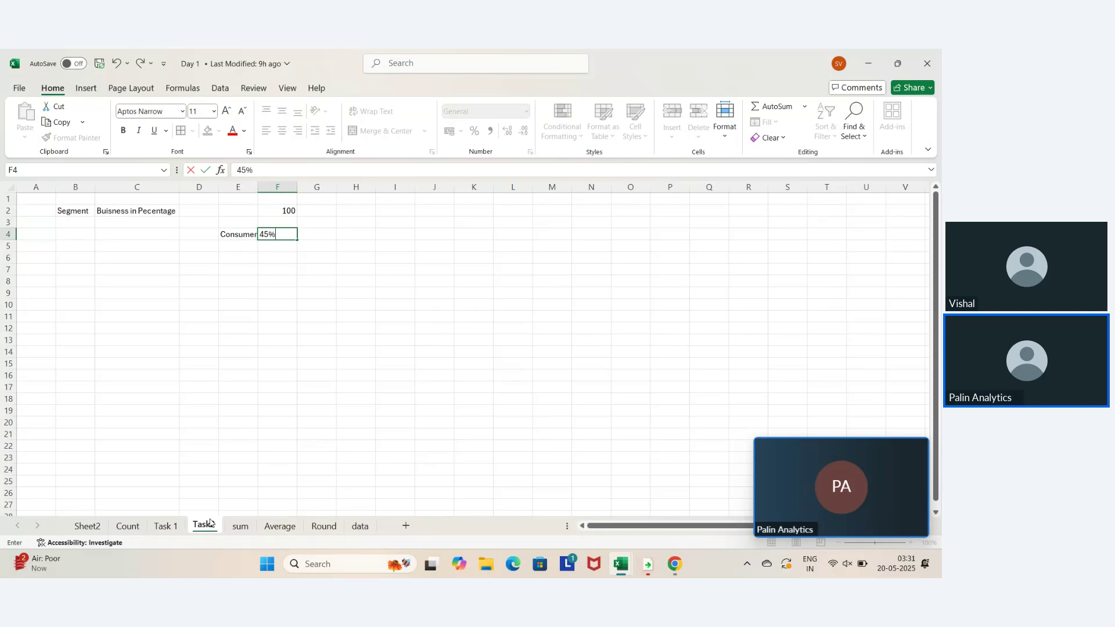
{"action": "key", "text": "Tab"}
{"action": "key", "text": "Return"}
{"action": "key", "text": "Left"}
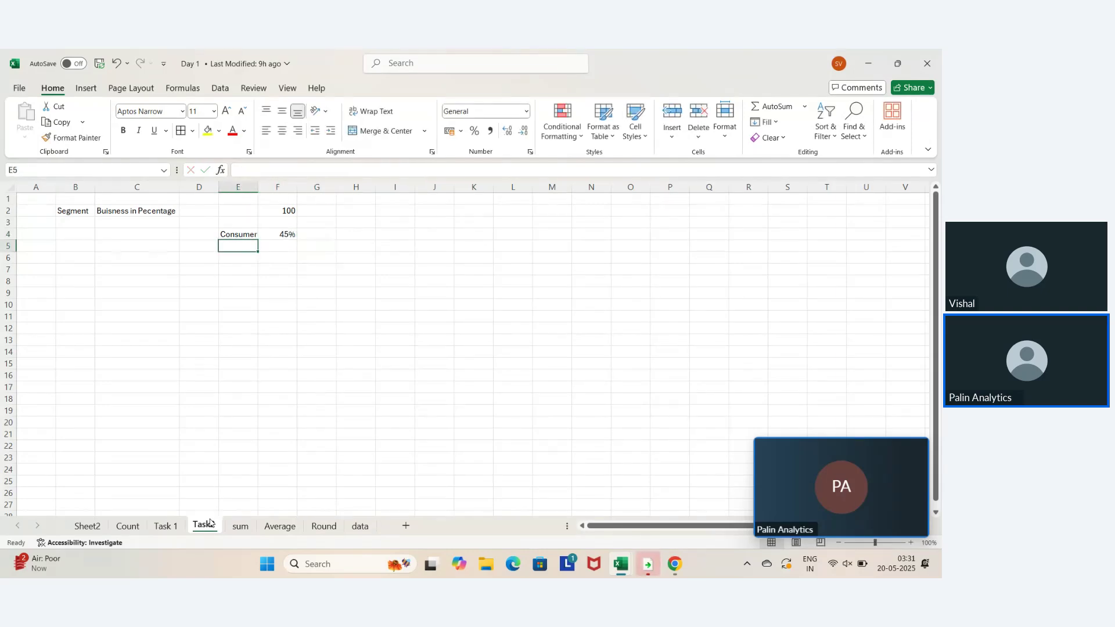
Add a second example row with Coporate in E5 and 15% in F5
{"action": "type", "text": "Coporate"}
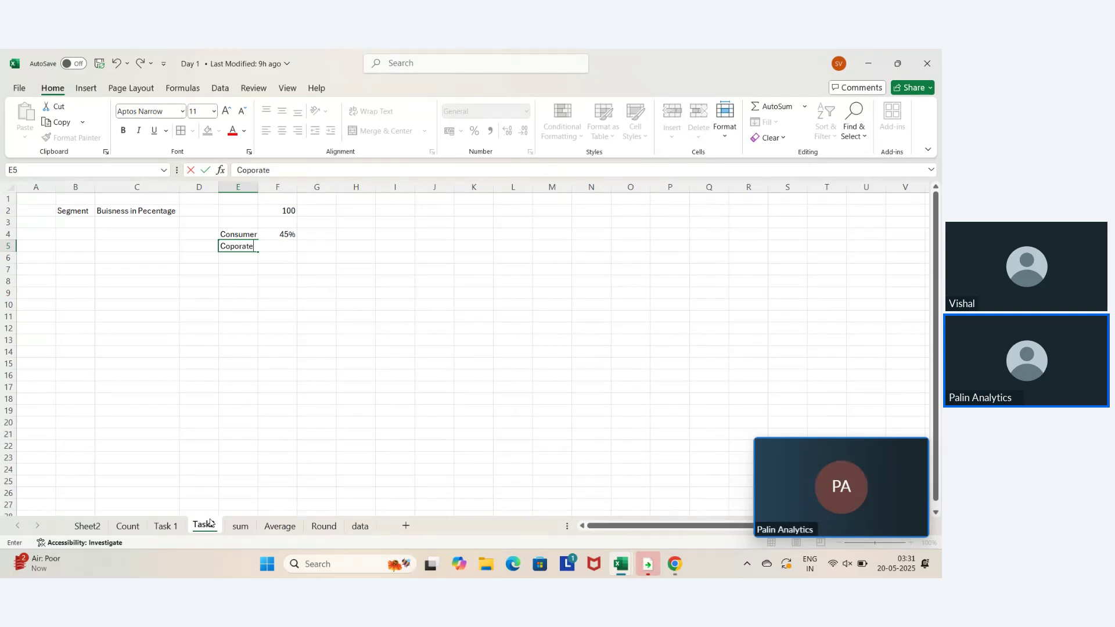
{"action": "key", "text": "Tab"}
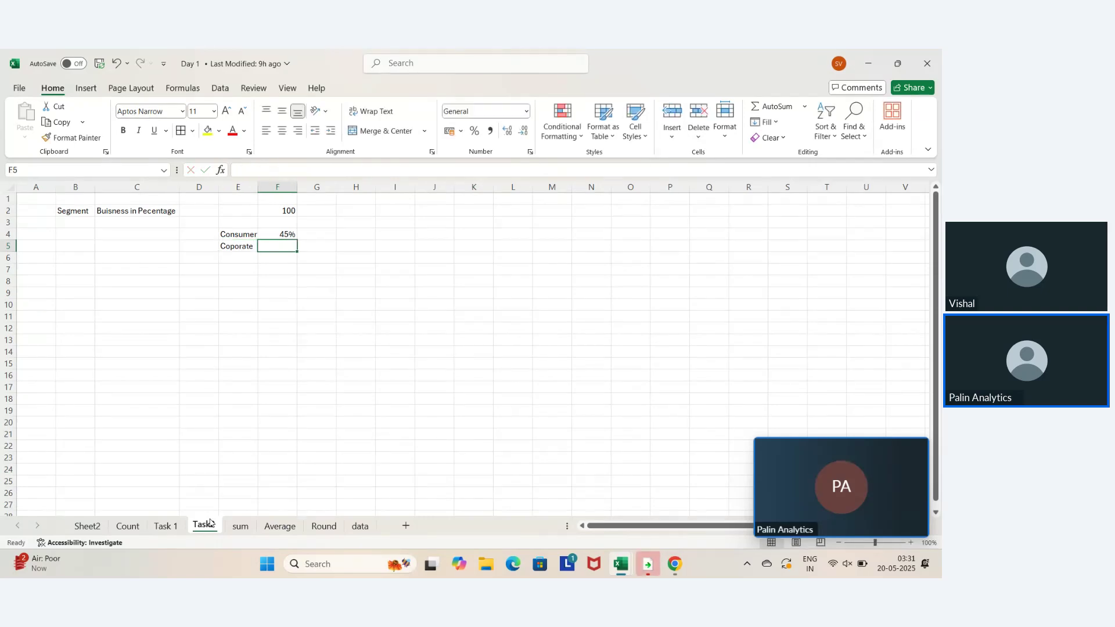
{"action": "type", "text": "15%"}
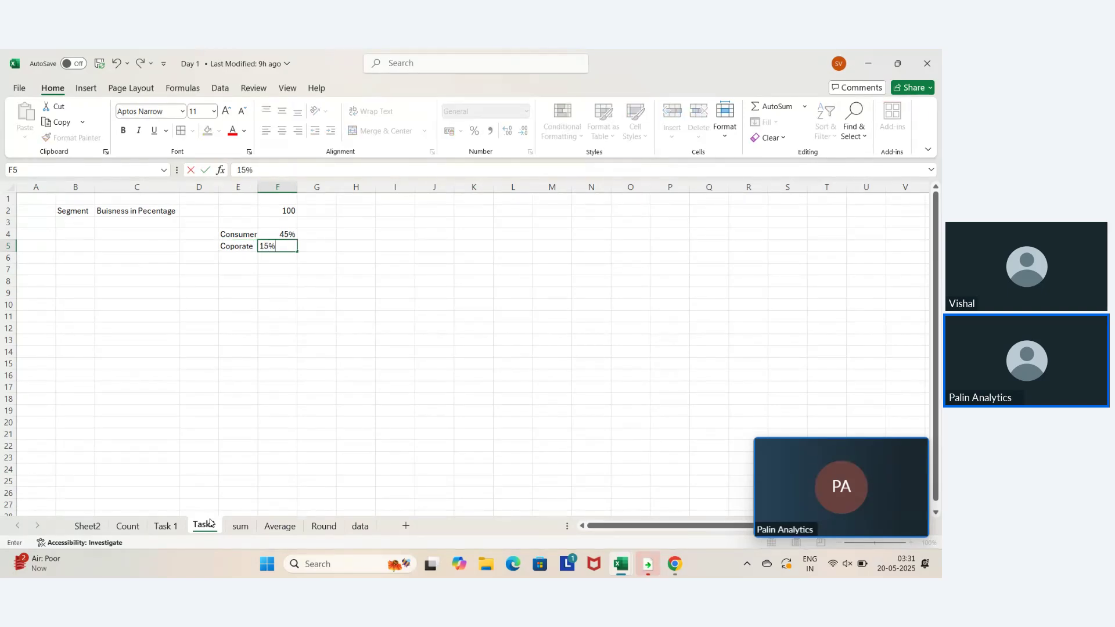
{"action": "key", "text": "Return"}
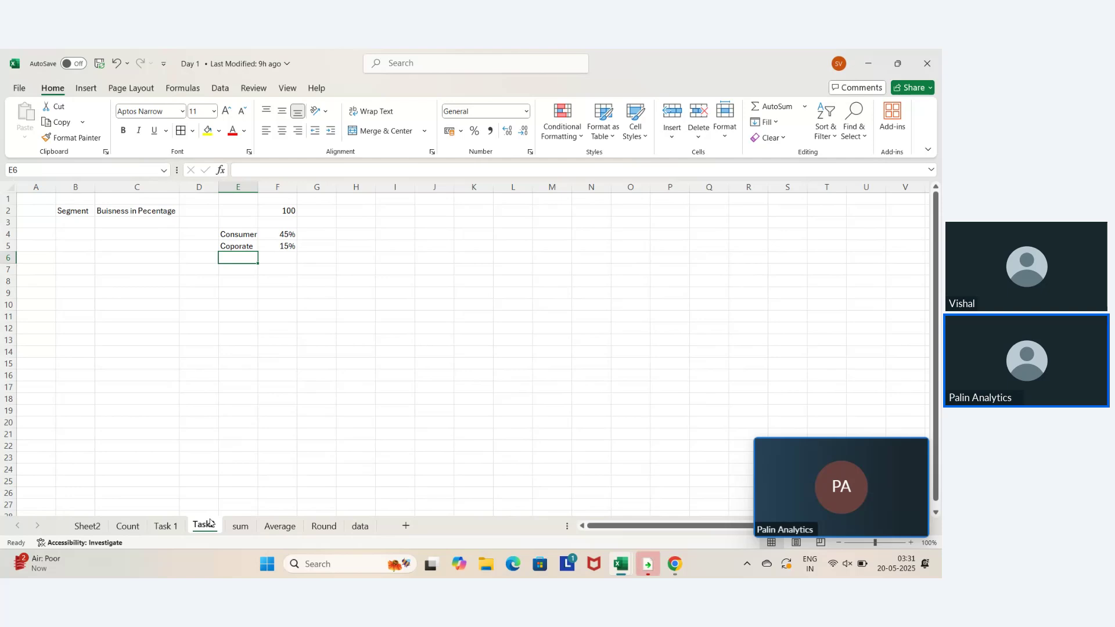
{"action": "key", "text": "Up"}
{"action": "key", "text": "Up"}
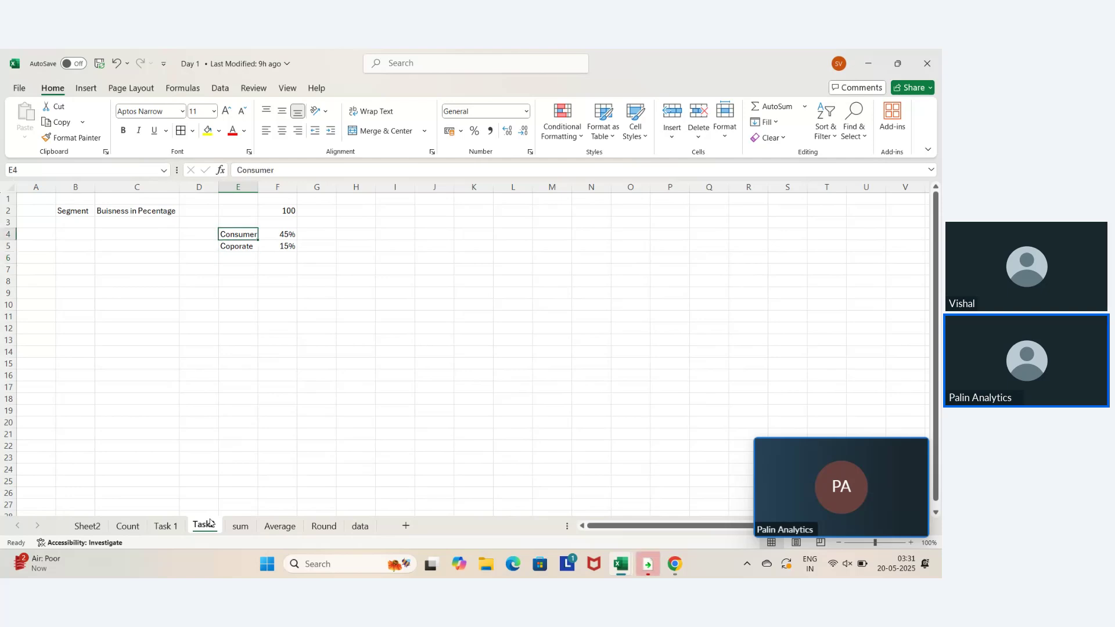
Enter Home Supplies as the third example segment in E6
{"action": "key", "text": "Down"}
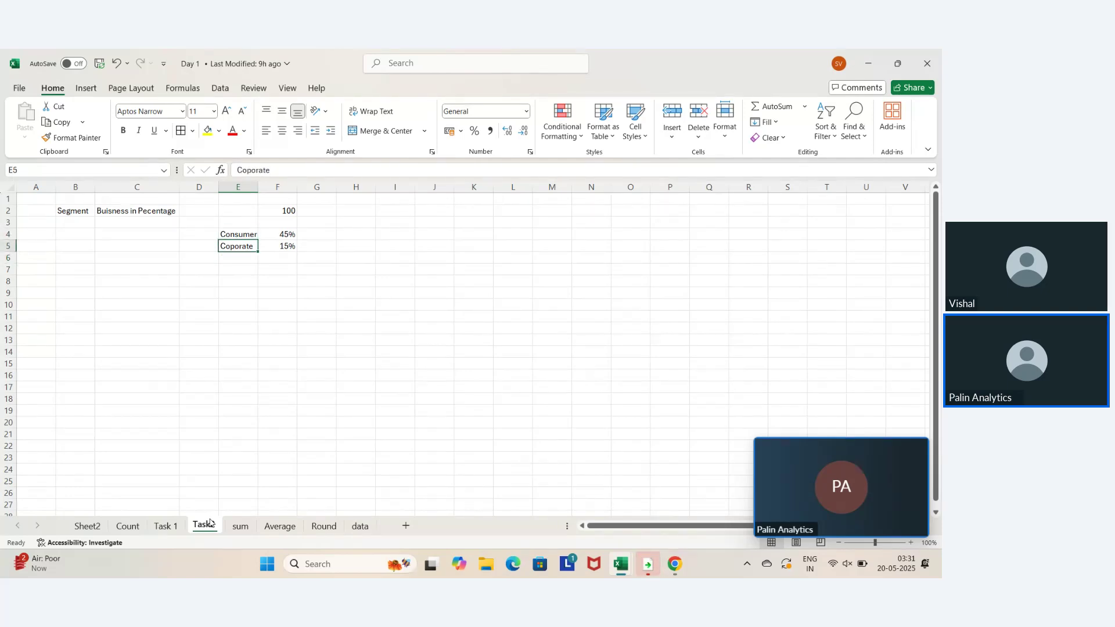
{"action": "key", "text": "Right"}
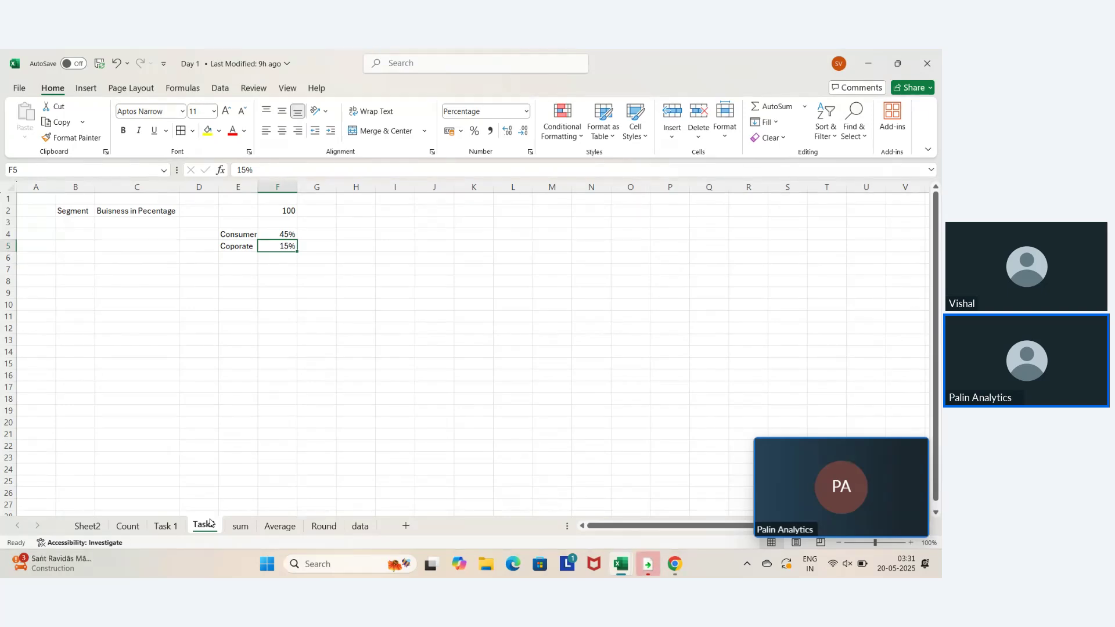
{"action": "key", "text": "Down"}
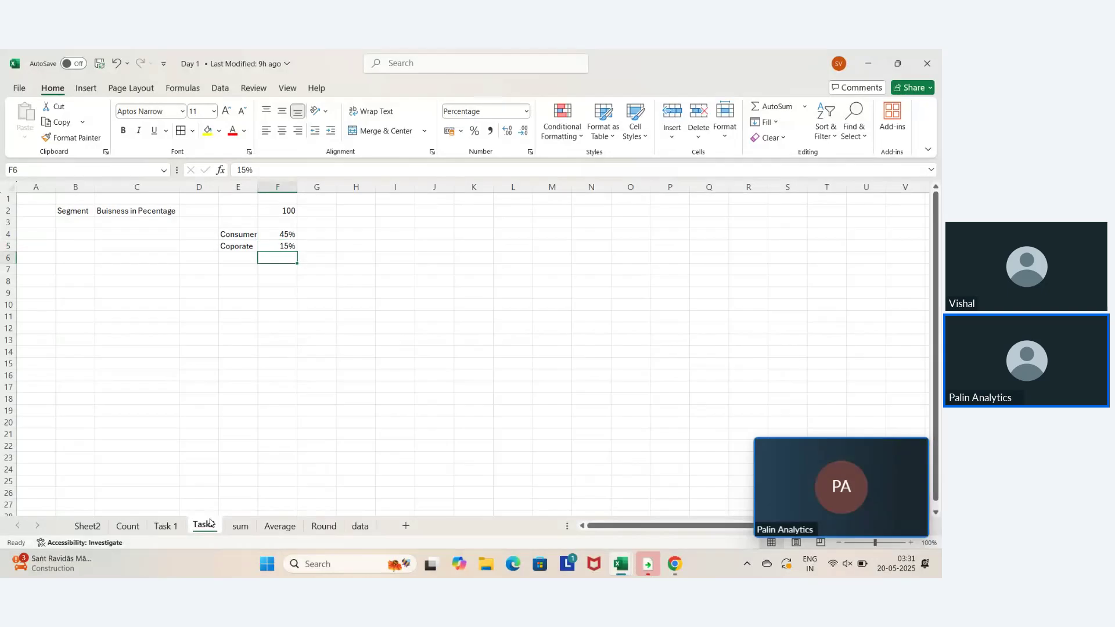
{"action": "key", "text": "Left"}
{"action": "type", "text": "Ho"}
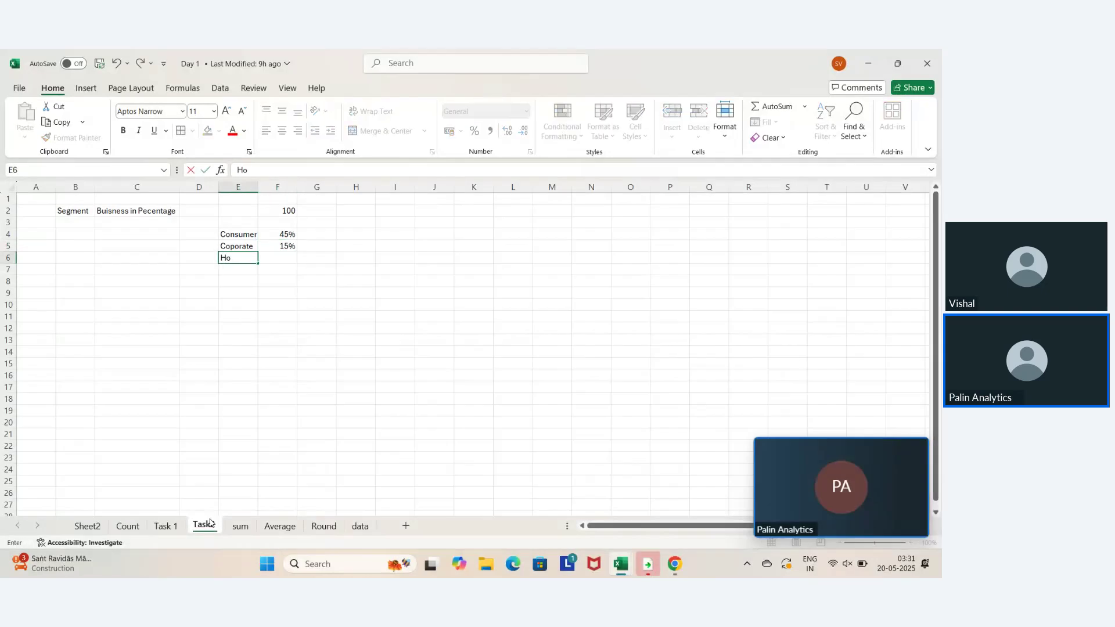
{"action": "type", "text": "me Supplie"}
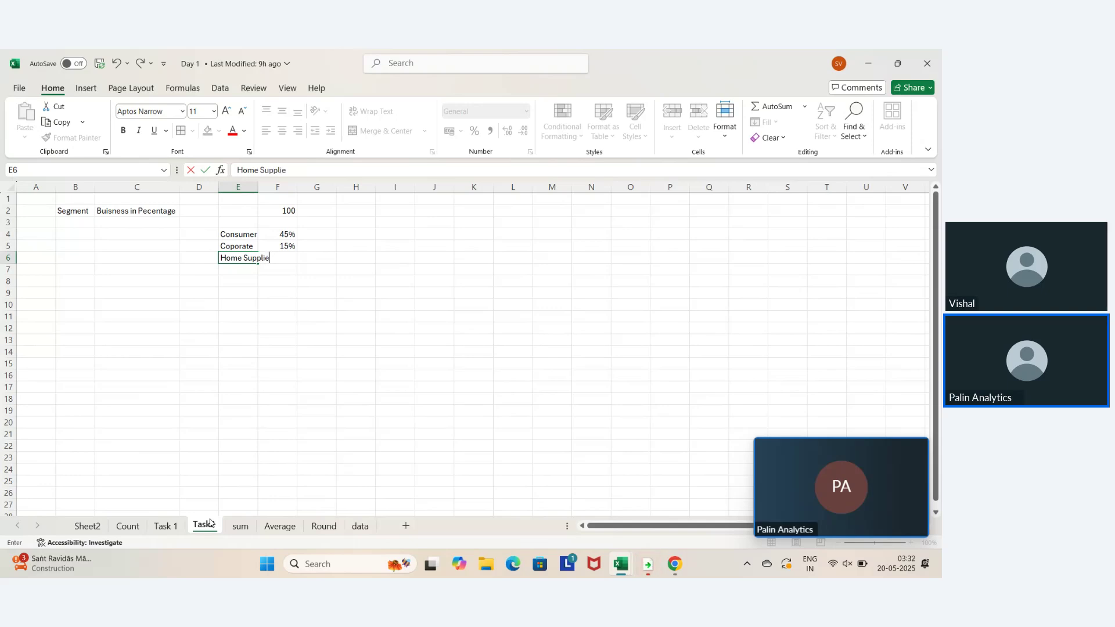
{"action": "type", "text": "s"}
{"action": "key", "text": "Return"}
Autofit the width of column E to the segment names in E4:E6
{"action": "key", "text": "Up"}
{"action": "key", "text": "Up"}
{"action": "key", "text": "Up"}
{"action": "key", "text": "shift+Down"}
{"action": "key", "text": "shift+Down"}
{"action": "key", "text": "shift+Down"}
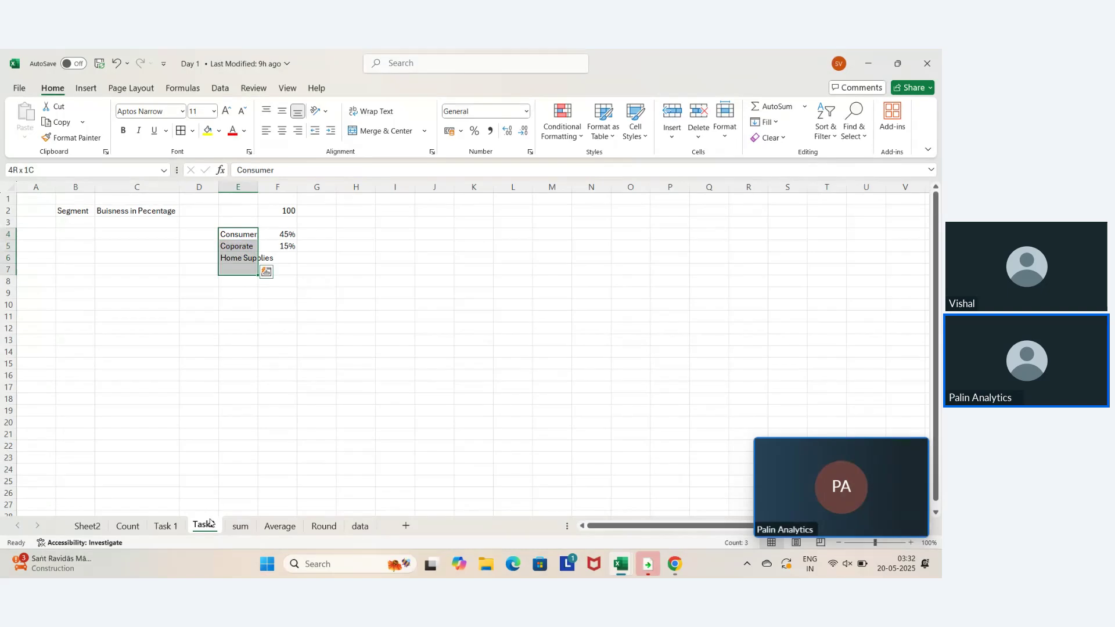
{"action": "key", "text": "shift+Up"}
{"action": "key", "text": "alt+h"}
{"action": "key", "text": "o"}
{"action": "key", "text": "i"}
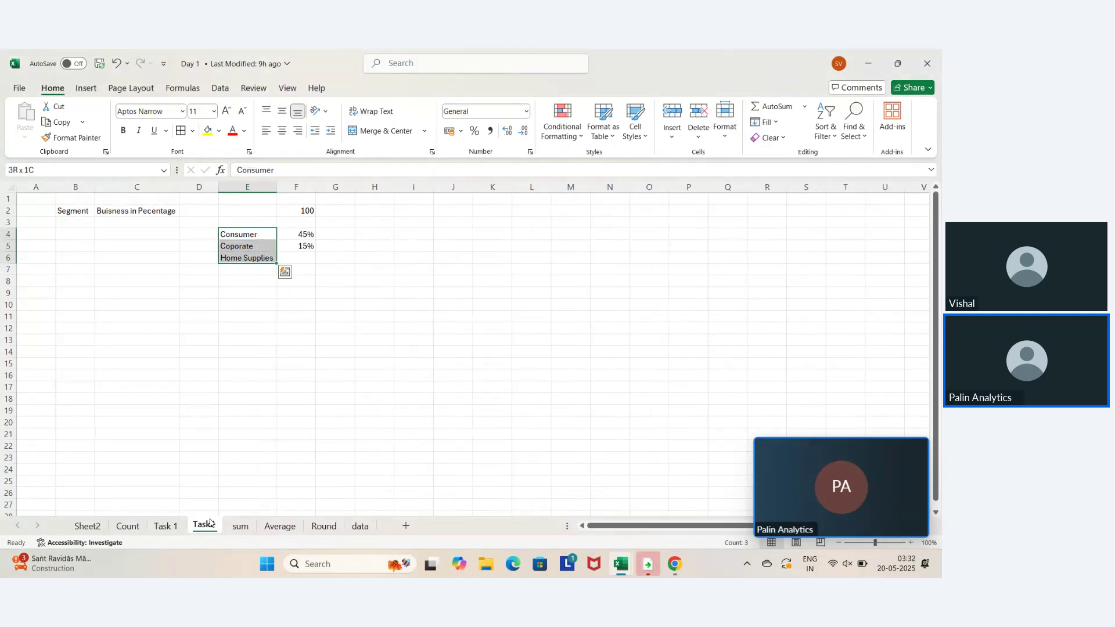
Enter 40% in F6 as the share for Home Supplies
{"action": "key", "text": "Right"}
{"action": "key", "text": "Down"}
{"action": "key", "text": "Up"}
{"action": "key", "text": "shift+Down"}
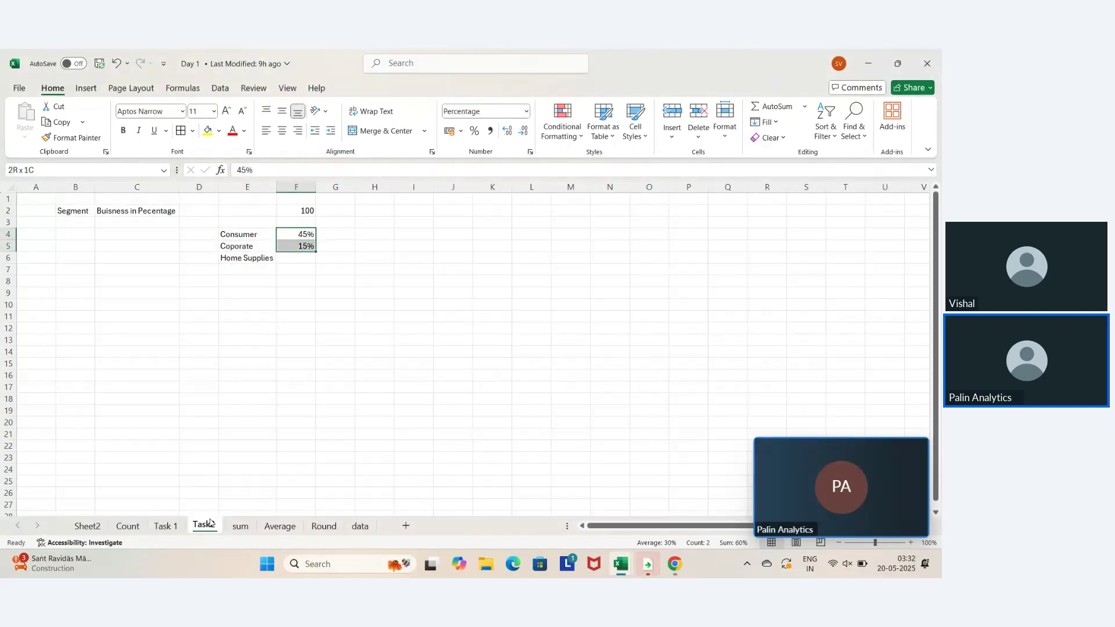
{"action": "key", "text": "Down"}
{"action": "key", "text": "Down"}
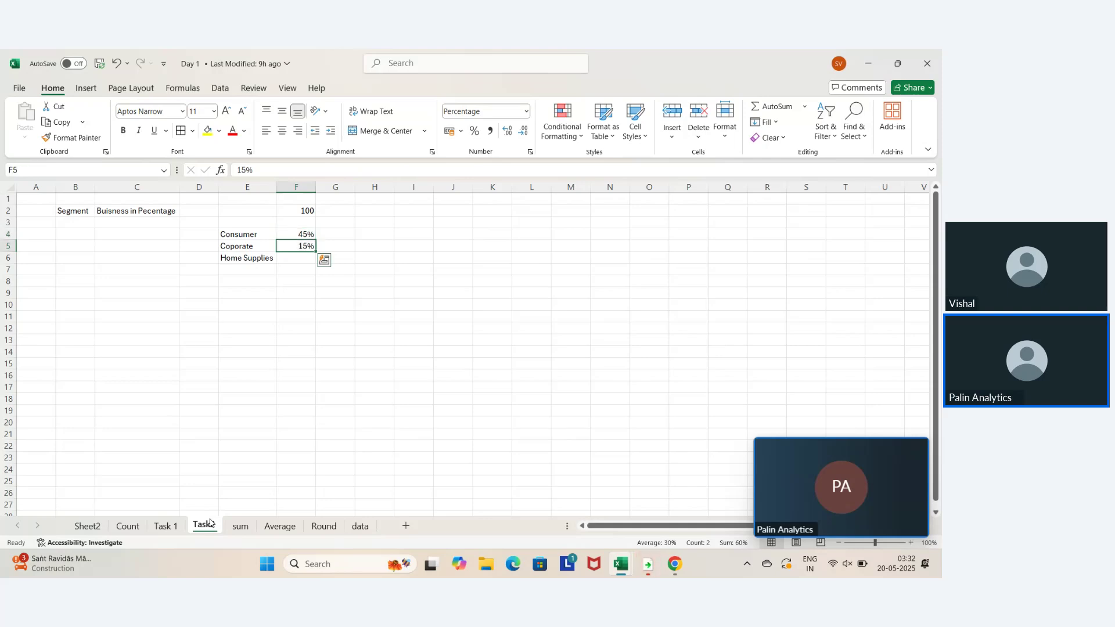
{"action": "type", "text": "40"}
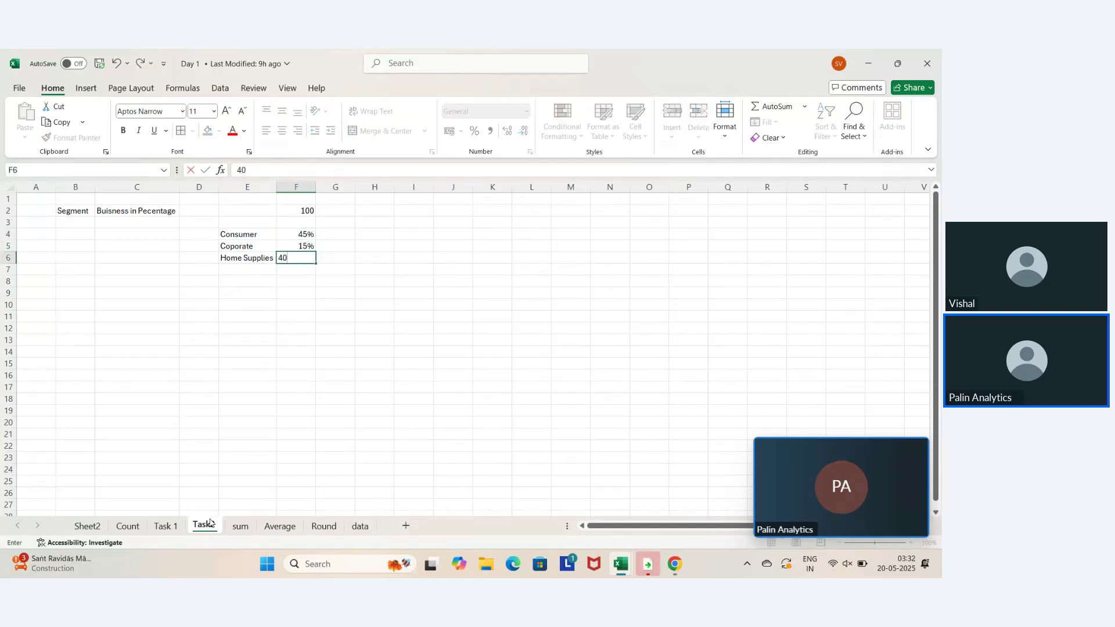
{"action": "key", "text": "Return"}
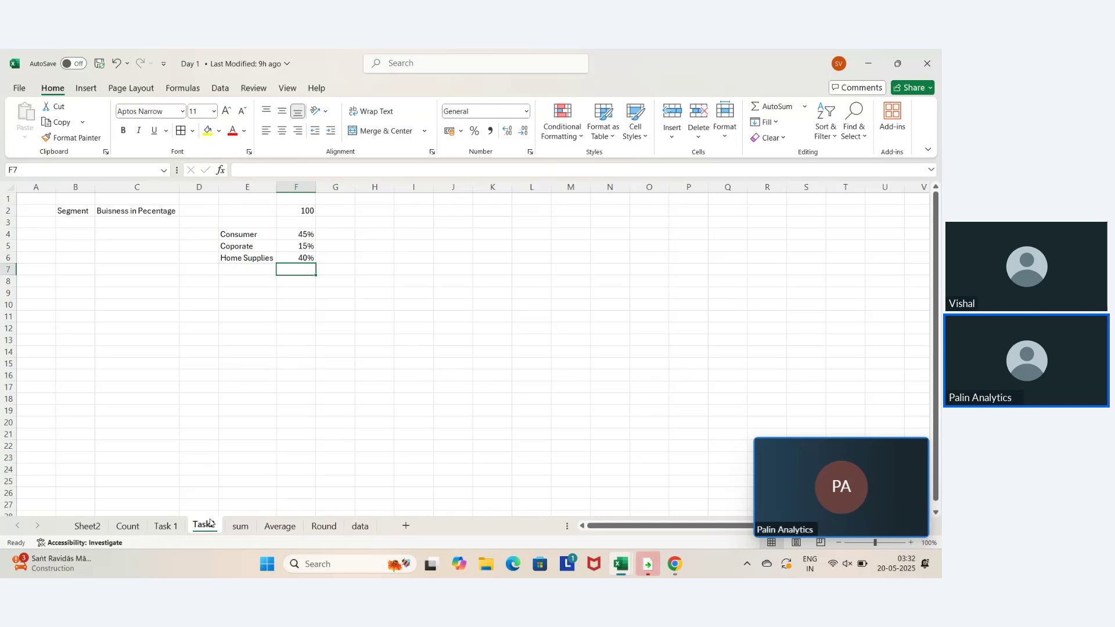
Insert a default clustered column chart from the example segments and shares in E4:F6
{"action": "key", "text": "Up"}
{"action": "key", "text": "Left"}
{"action": "key", "text": "Right"}
{"action": "key", "text": "Up"}
{"action": "key", "text": "Up"}
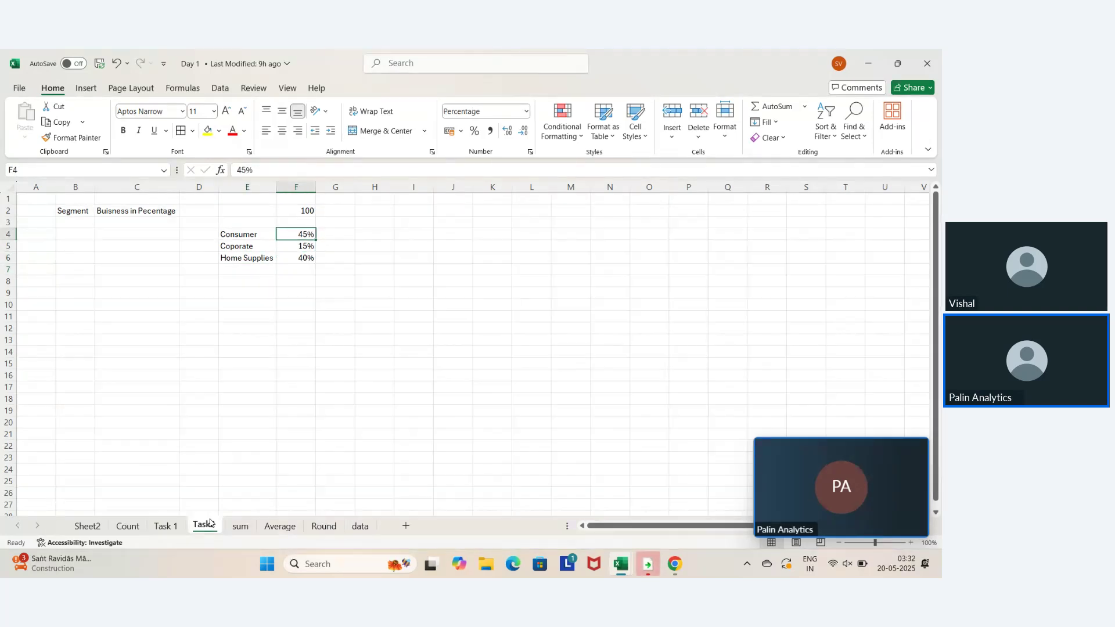
{"action": "key", "text": "Left"}
{"action": "key", "text": "shift+Right"}
{"action": "key", "text": "shift+Down"}
{"action": "key", "text": "shift+Down"}
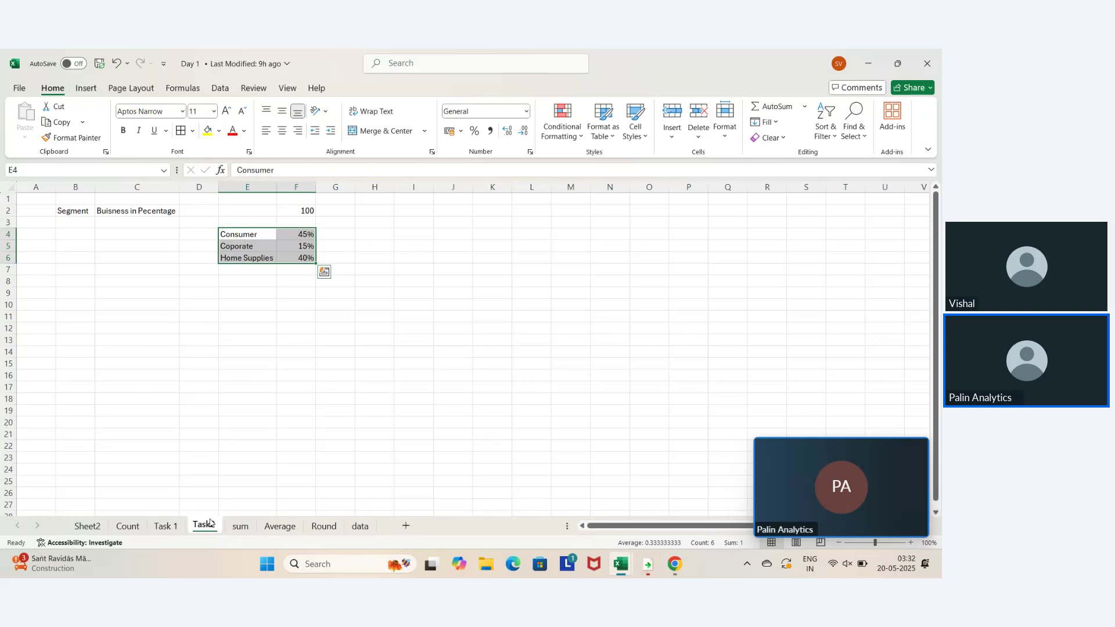
{"action": "key", "text": "alt+F1"}
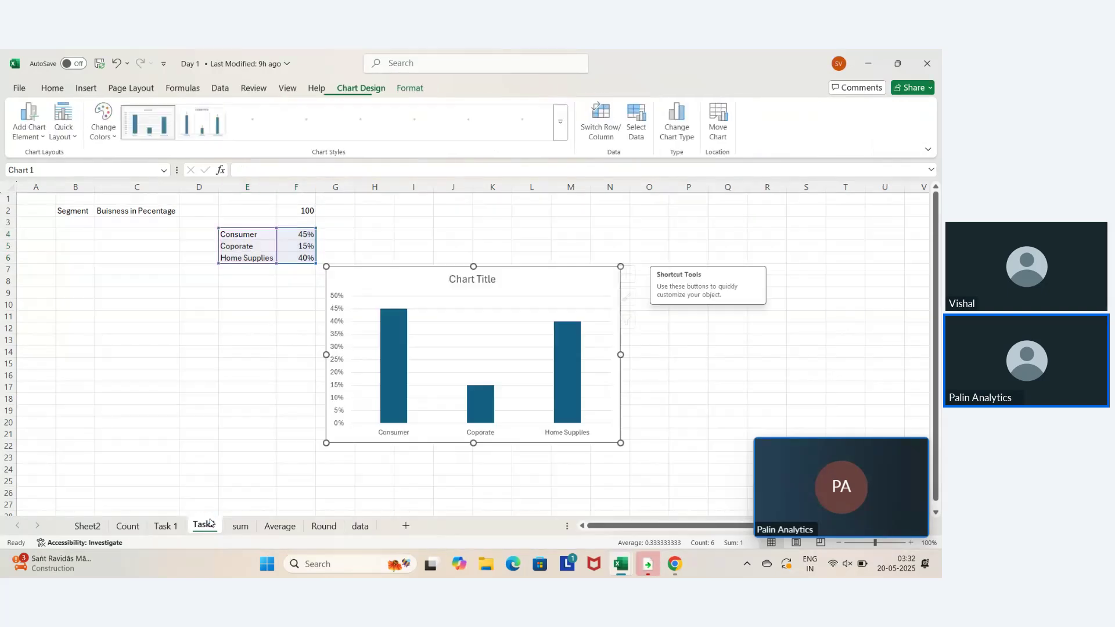
Change the chart to a basic Pie type and add data labels and a legend to it
{"action": "left_click", "coordinate": [680, 138]}
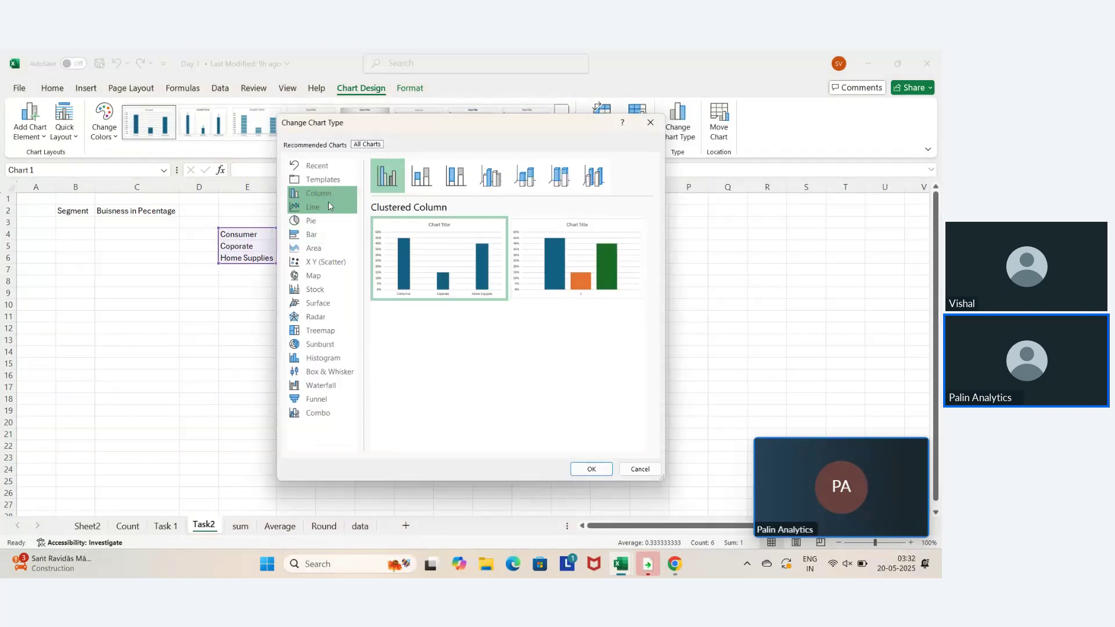
{"action": "left_click", "coordinate": [326, 220]}
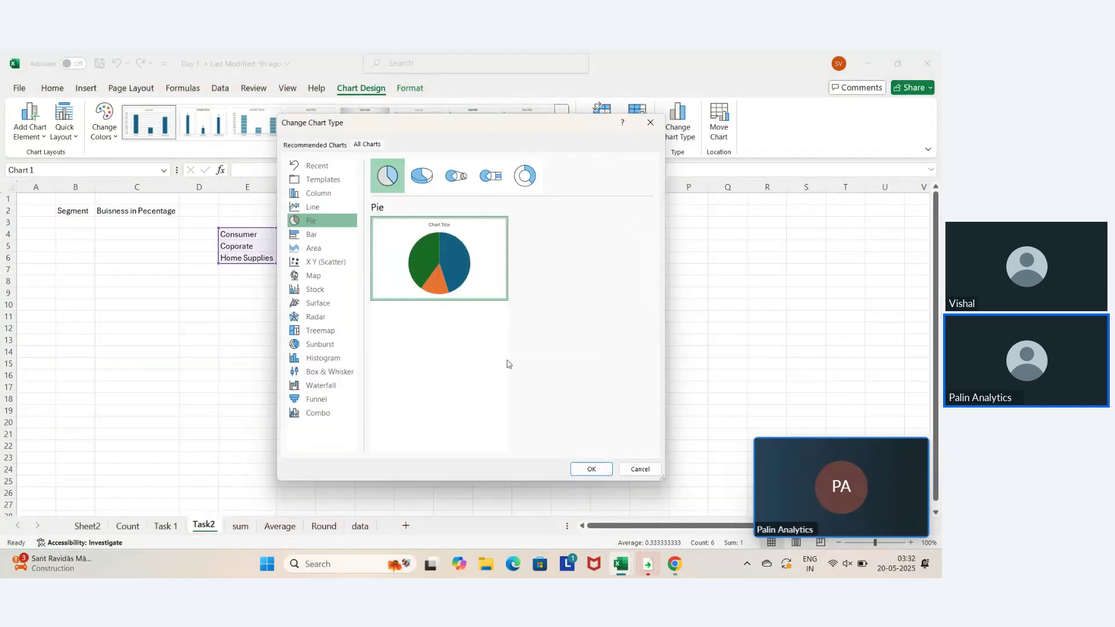
{"action": "left_click", "coordinate": [593, 472]}
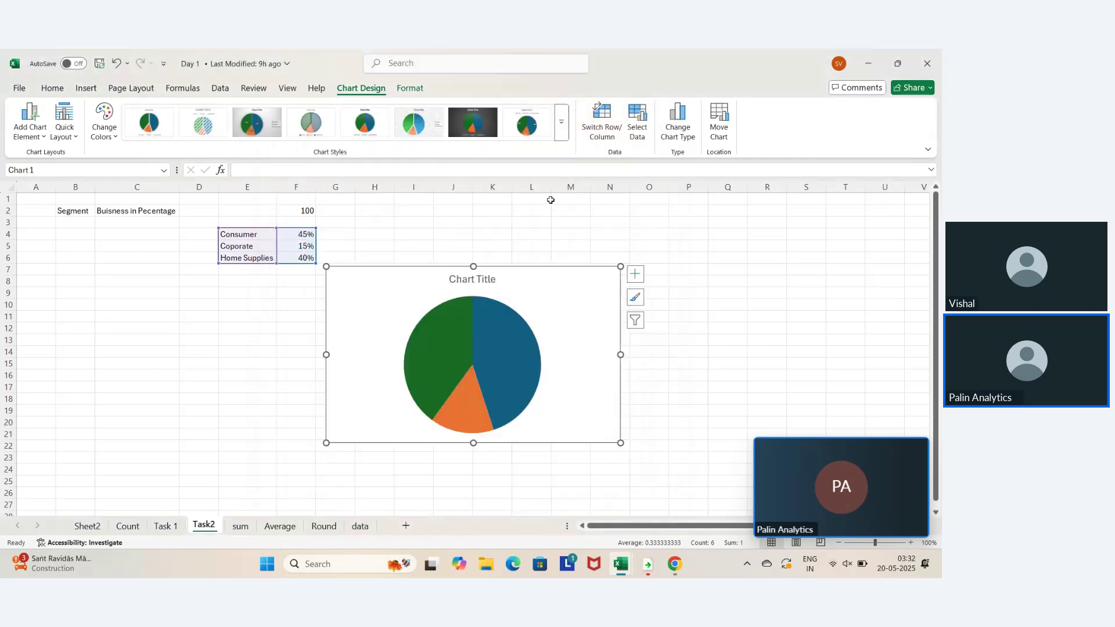
{"action": "left_click", "coordinate": [635, 274]}
{"action": "left_click", "coordinate": [663, 302]}
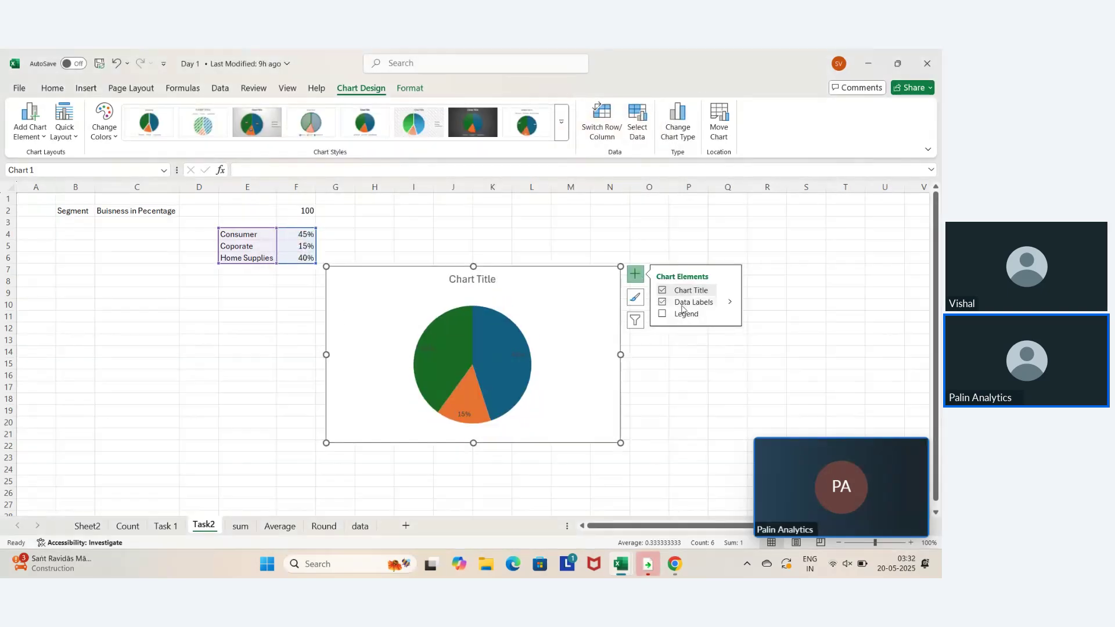
{"action": "left_click", "coordinate": [662, 314]}
Enlarge the pie chart and place it beside the example table, spanning about columns H to R
{"action": "left_click_drag", "start_coordinate": [545, 289], "coordinate": [609, 228]}
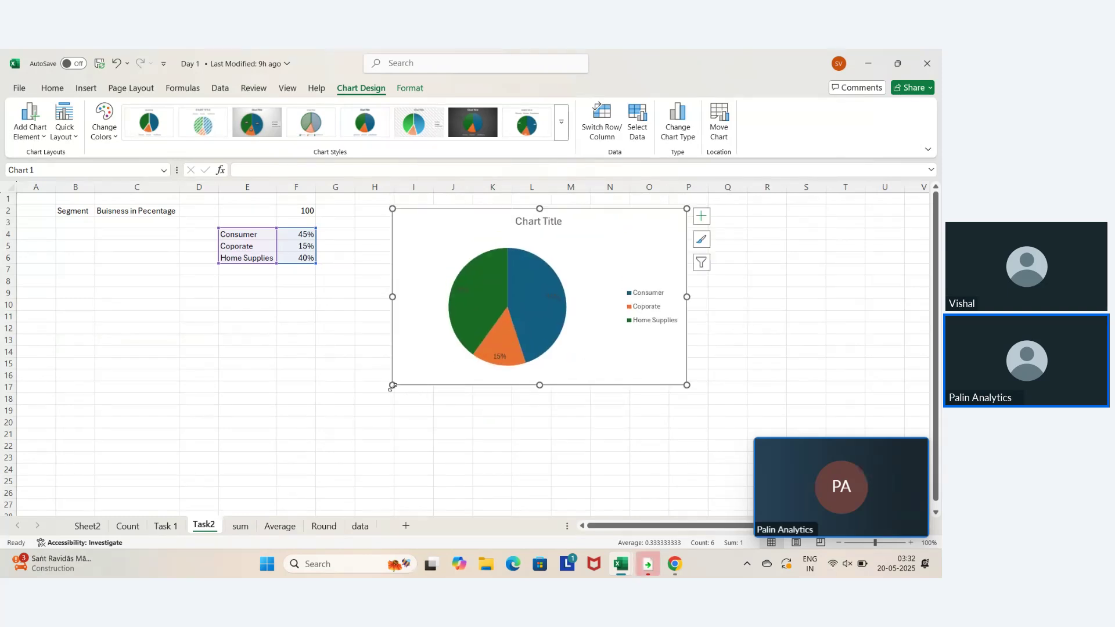
{"action": "left_click_drag", "start_coordinate": [391, 386], "coordinate": [279, 464]}
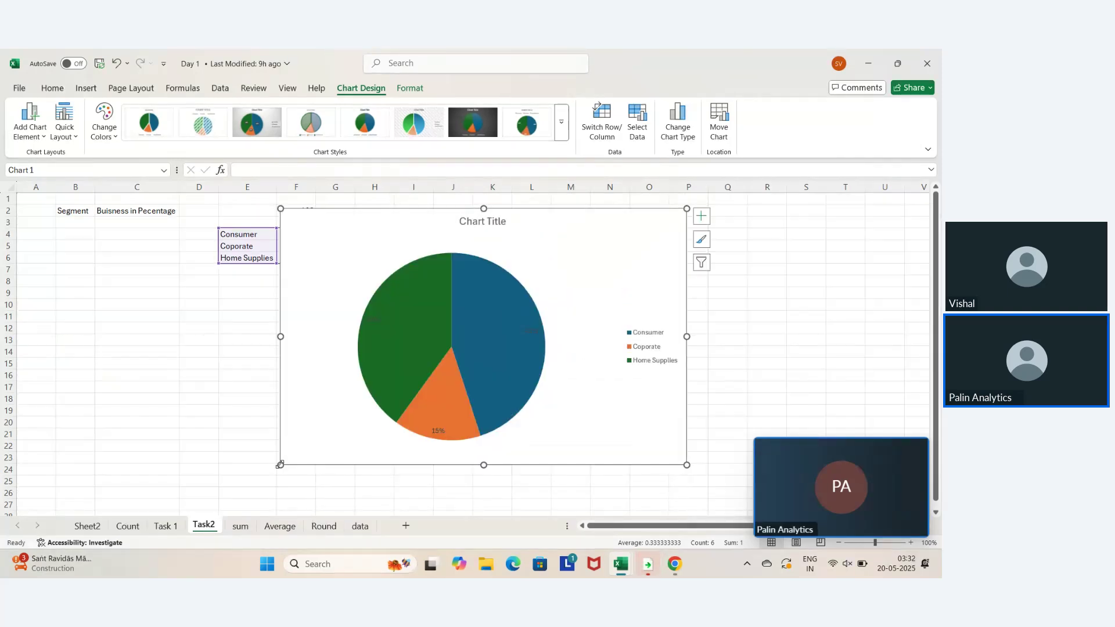
{"action": "left_click_drag", "start_coordinate": [360, 225], "coordinate": [445, 212]}
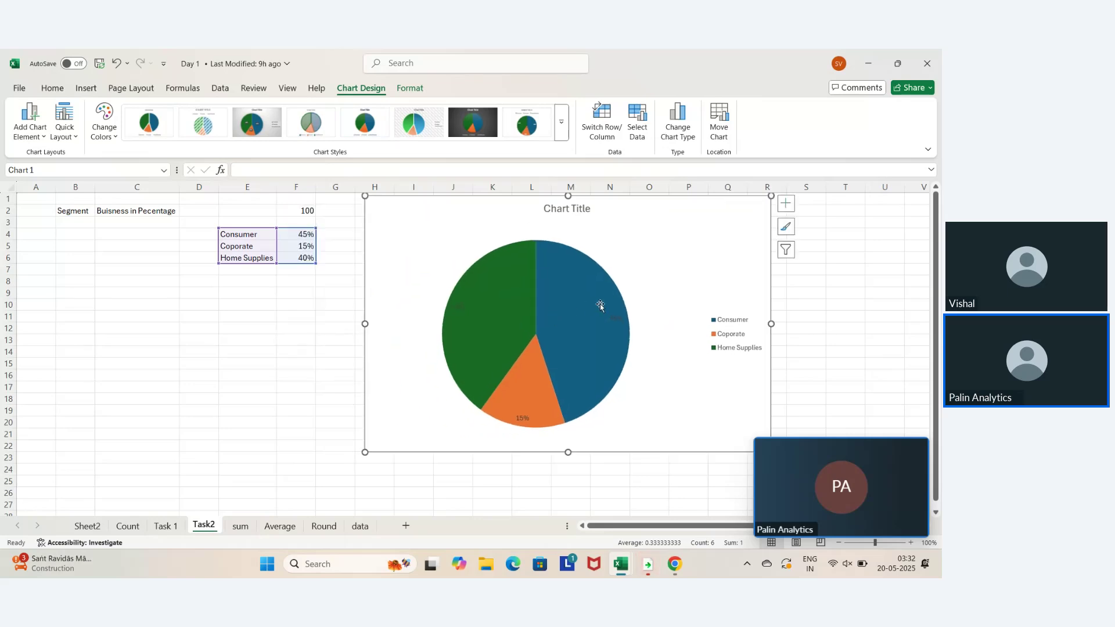
Apply the light grey preset style that puts white segment and percentage labels on the pie slices and the legend below
{"action": "left_click", "coordinate": [614, 317]}
{"action": "left_click", "coordinate": [787, 227]}
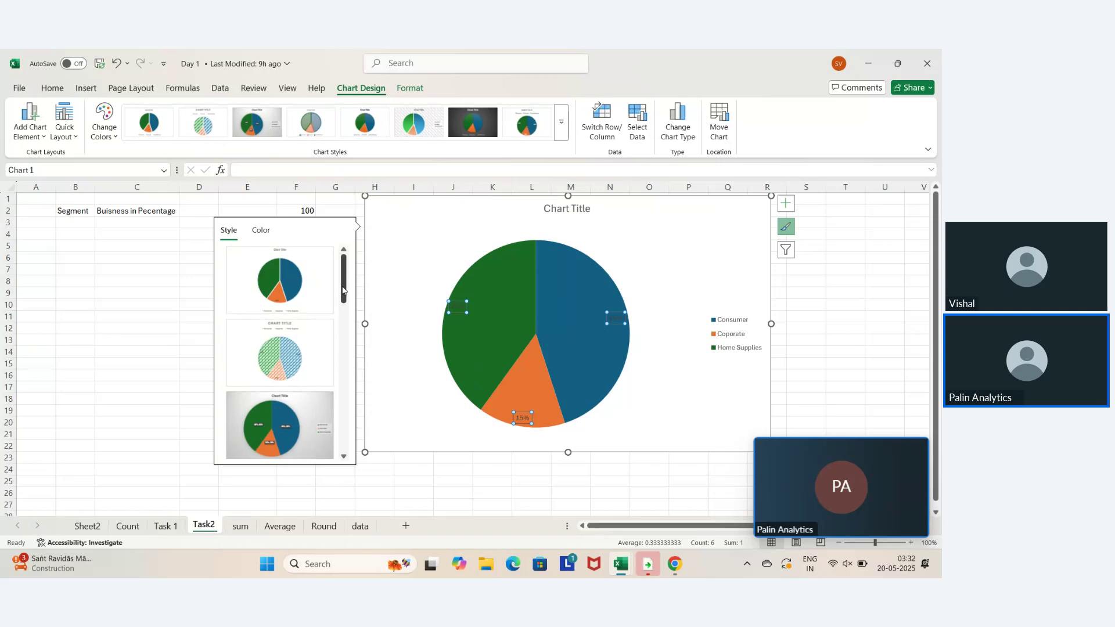
{"action": "left_click_drag", "start_coordinate": [342, 289], "coordinate": [332, 445]}
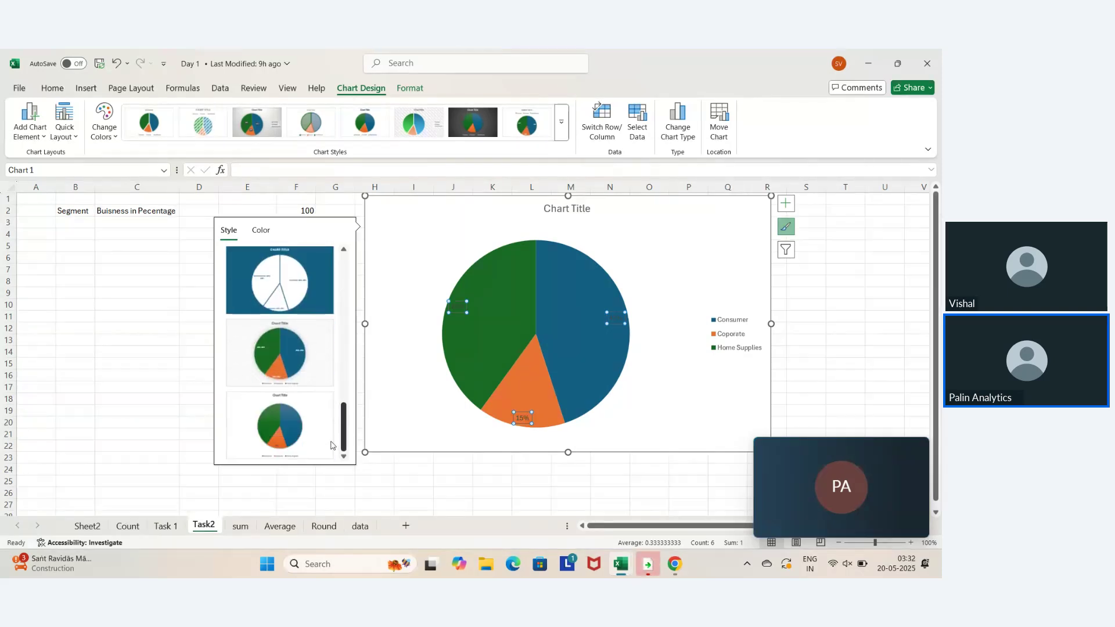
{"action": "left_click", "coordinate": [313, 262]}
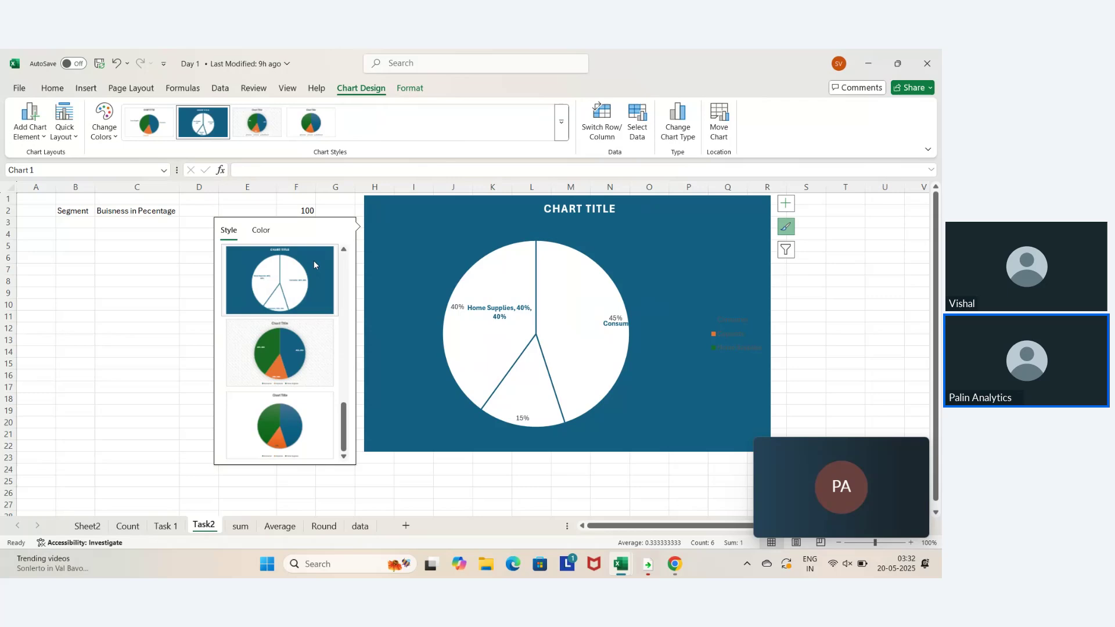
{"action": "left_click", "coordinate": [243, 388]}
{"action": "left_click", "coordinate": [124, 413]}
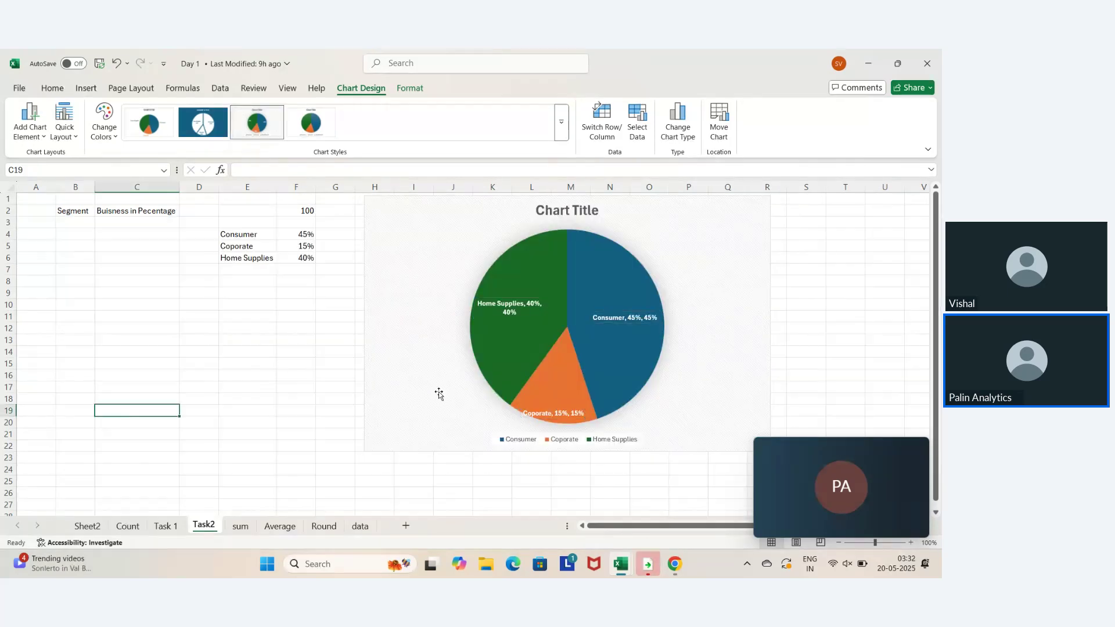
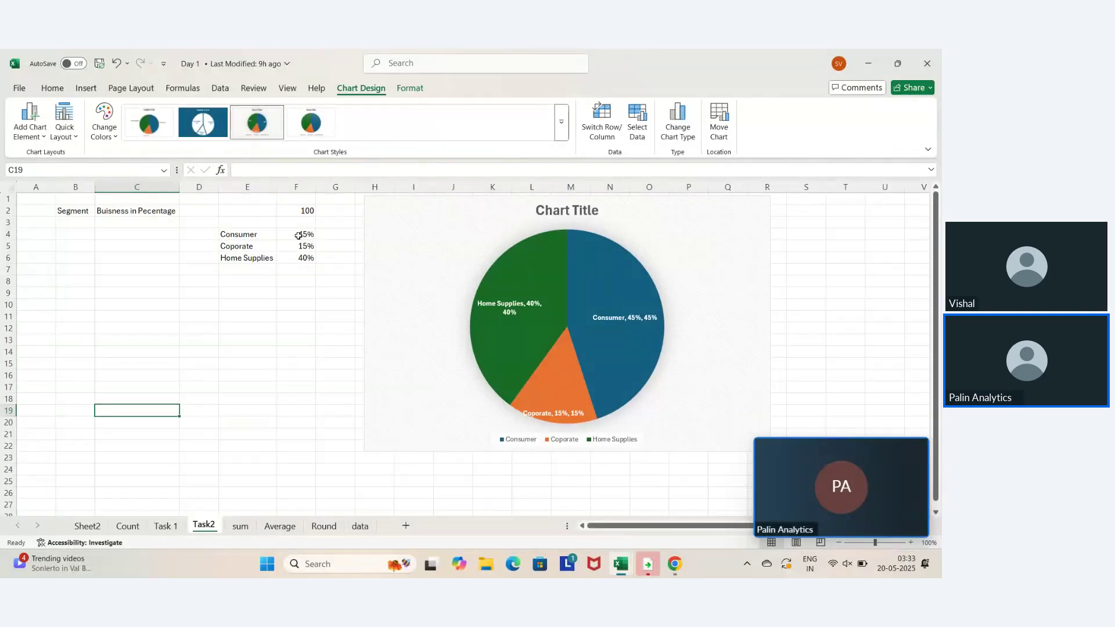
Delete the pie chart and clear the percentage example from E2:F6, keeping the Segment and Buisness in Pecentage headers
{"action": "left_click", "coordinate": [467, 217]}
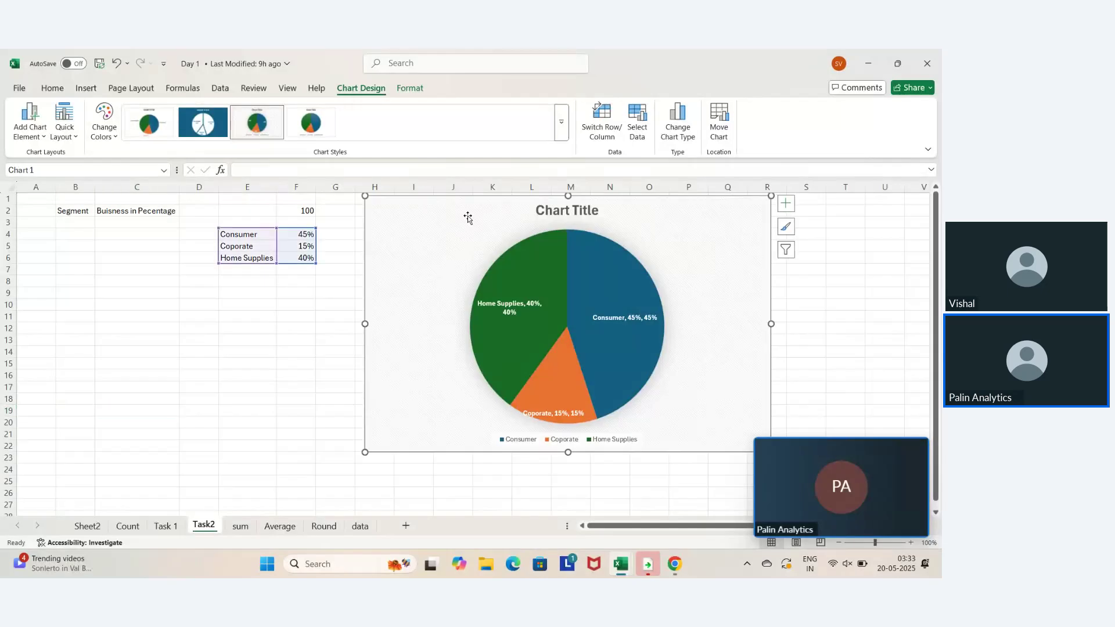
{"action": "key", "text": "Delete"}
{"action": "key", "text": "Left"}
{"action": "key", "text": "Right"}
{"action": "key", "text": "Up"}
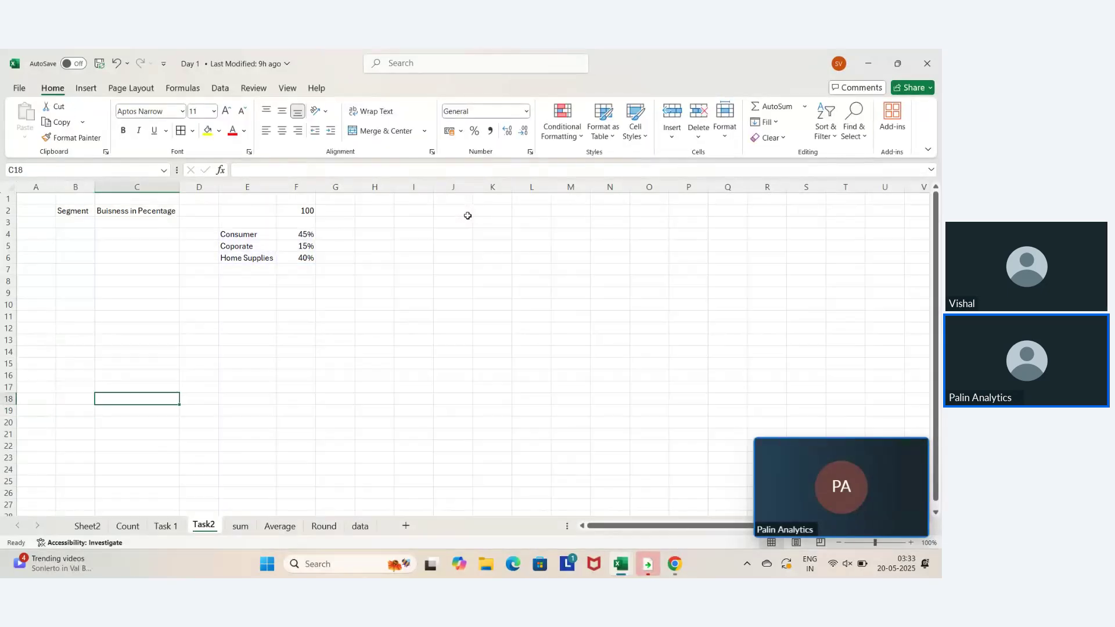
{"action": "key", "text": "Up"}
{"action": "key", "text": "Right"}
{"action": "key", "text": "Up"}
{"action": "key", "text": "Up"}
{"action": "key", "text": "Up"}
{"action": "key", "text": "Up"}
{"action": "key", "text": "Up"}
{"action": "key", "text": "Up"}
{"action": "key", "text": "Up"}
{"action": "key", "text": "Up"}
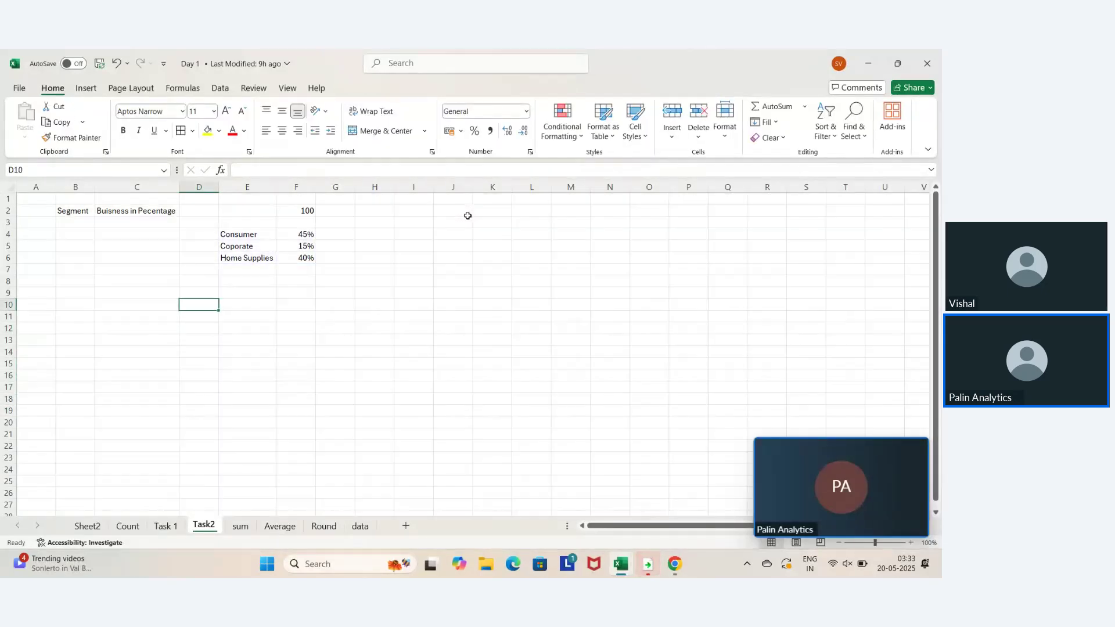
{"action": "key", "text": "Right"}
{"action": "key", "text": "Up"}
{"action": "key", "text": "Up"}
{"action": "key", "text": "Up"}
{"action": "key", "text": "Up"}
{"action": "key", "text": "Up"}
{"action": "key", "text": "Up"}
{"action": "key", "text": "Up"}
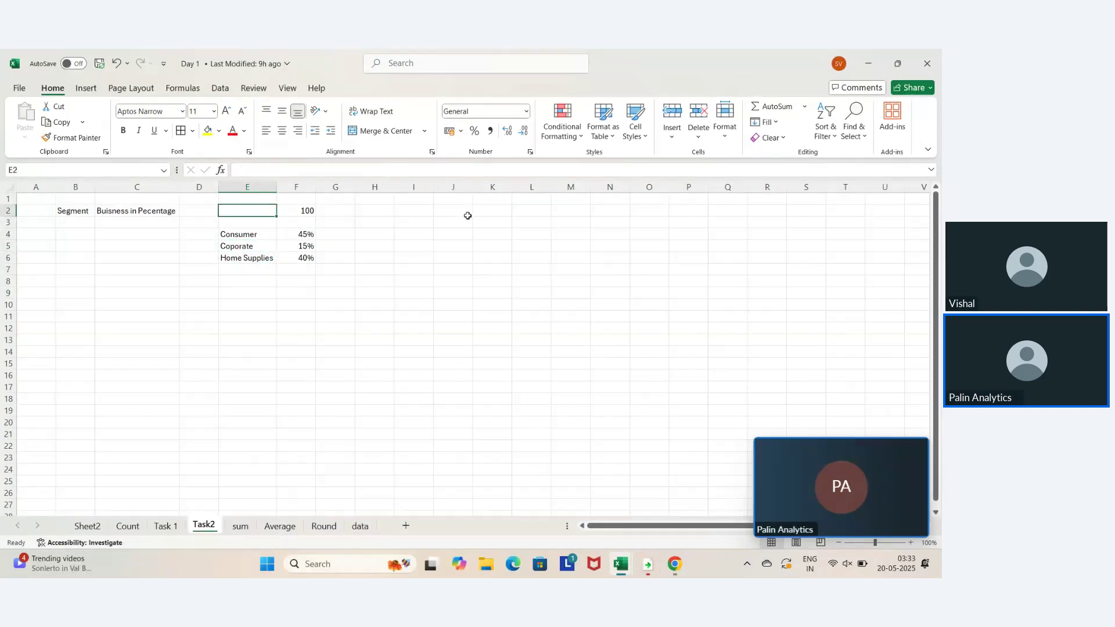
{"action": "key", "text": "shift+Down"}
{"action": "key", "text": "shift+Down"}
{"action": "key", "text": "shift+Down"}
{"action": "key", "text": "shift+Down"}
{"action": "key", "text": "shift+Right"}
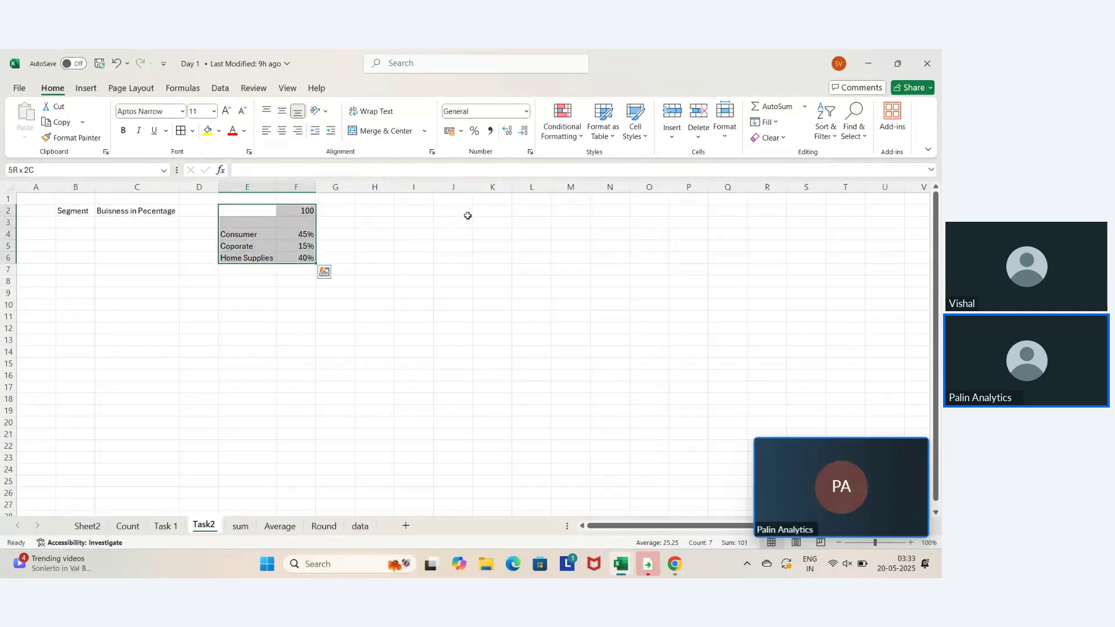
{"action": "key", "text": "Delete"}
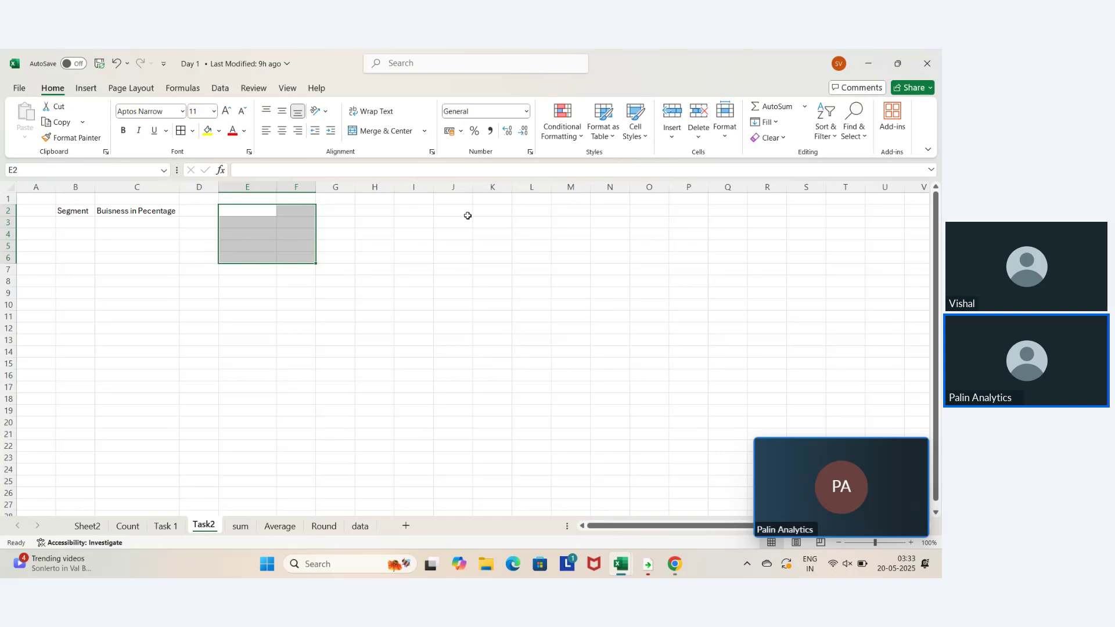
Look through the data sheet's columns along the first record, up to Zip Code, and locate the Region column
{"action": "left_click", "coordinate": [360, 526]}
{"action": "key", "text": "Right"}
{"action": "key", "text": "Right"}
{"action": "key", "text": "Up"}
{"action": "key", "text": "Up"}
{"action": "key", "text": "Up"}
{"action": "key", "text": "Up"}
{"action": "key", "text": "Up"}
{"action": "key", "text": "Up"}
{"action": "key", "text": "Up"}
{"action": "key", "text": "Up"}
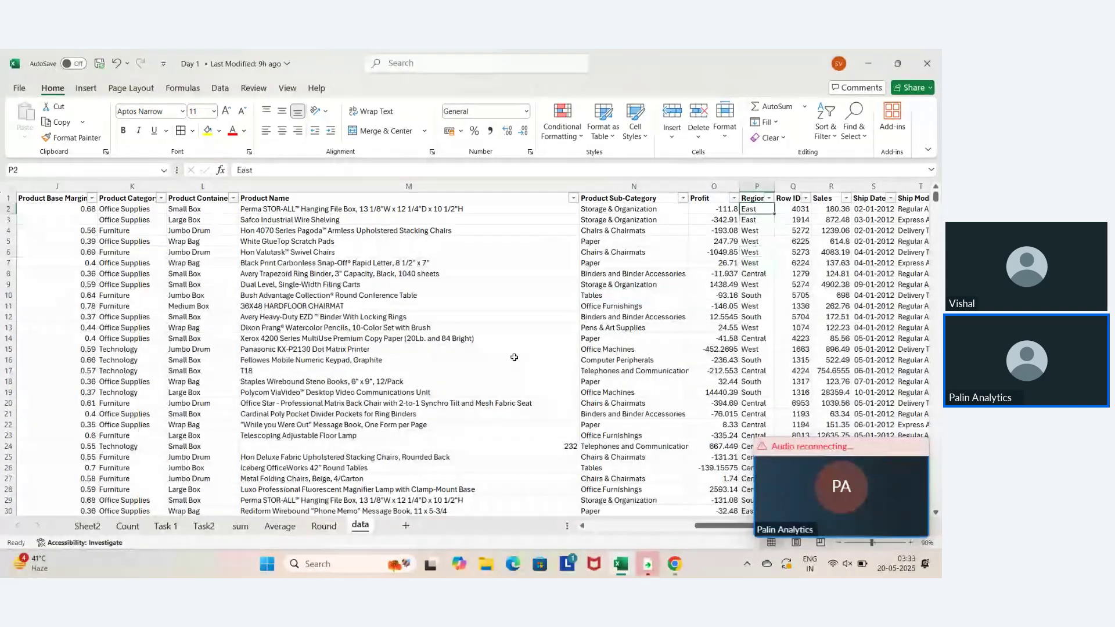
{"action": "key", "text": "shift+Down"}
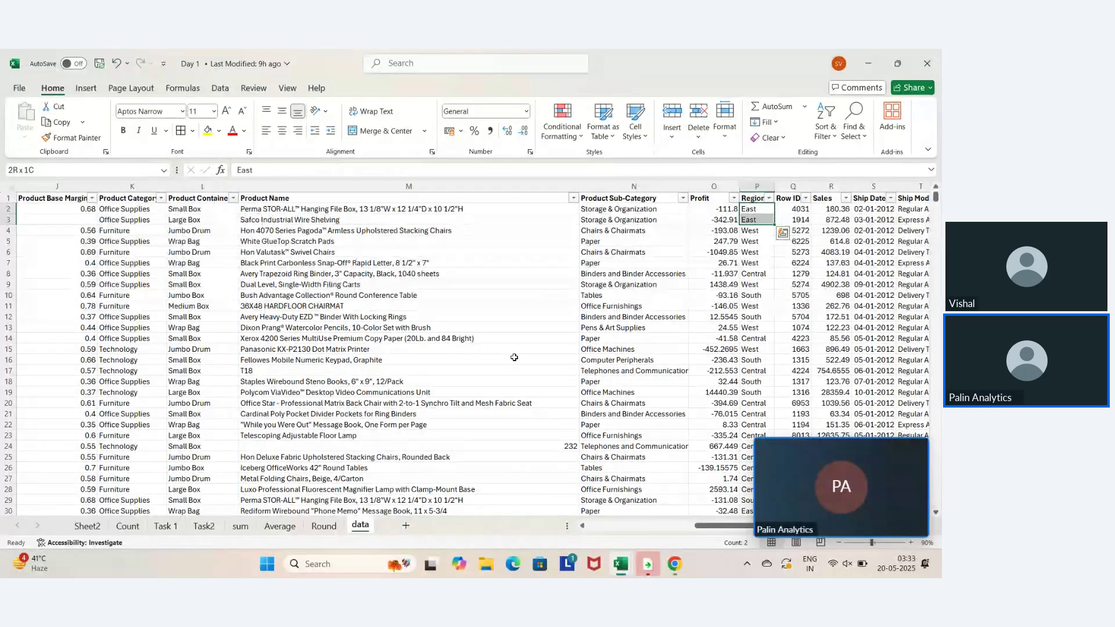
{"action": "key", "text": "Left"}
{"action": "key", "text": "Left"}
{"action": "key", "text": "Left"}
{"action": "key", "text": "Left"}
{"action": "key", "text": "Left"}
{"action": "key", "text": "Left"}
{"action": "key", "text": "Left"}
{"action": "key", "text": "Left"}
{"action": "key", "text": "Left"}
{"action": "key", "text": "Left"}
{"action": "key", "text": "Left"}
{"action": "key", "text": "Left"}
{"action": "key", "text": "Left"}
{"action": "key", "text": "Left"}
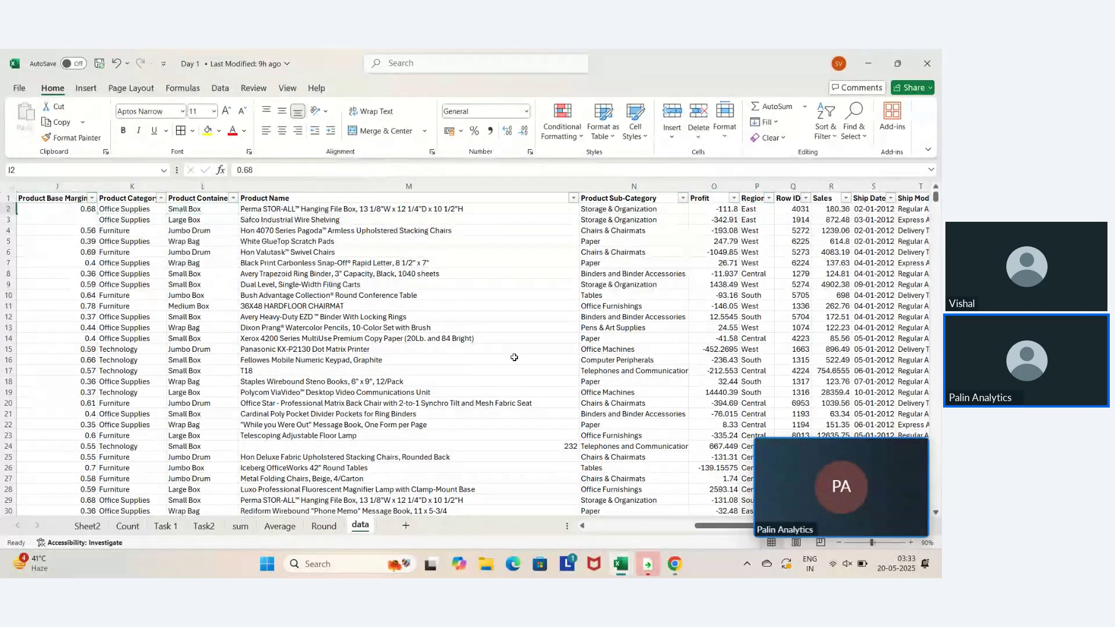
{"action": "key", "text": "Right"}
{"action": "key", "text": "Right"}
{"action": "key", "text": "Right"}
{"action": "key", "text": "Right"}
{"action": "key", "text": "Right"}
{"action": "key", "text": "Right"}
{"action": "key", "text": "Right"}
{"action": "key", "text": "Right"}
{"action": "key", "text": "Right"}
{"action": "key", "text": "Right"}
{"action": "key", "text": "Right"}
{"action": "key", "text": "Right"}
{"action": "key", "text": "Right"}
{"action": "key", "text": "Right"}
{"action": "key", "text": "Right"}
{"action": "key", "text": "Right"}
{"action": "key", "text": "Right"}
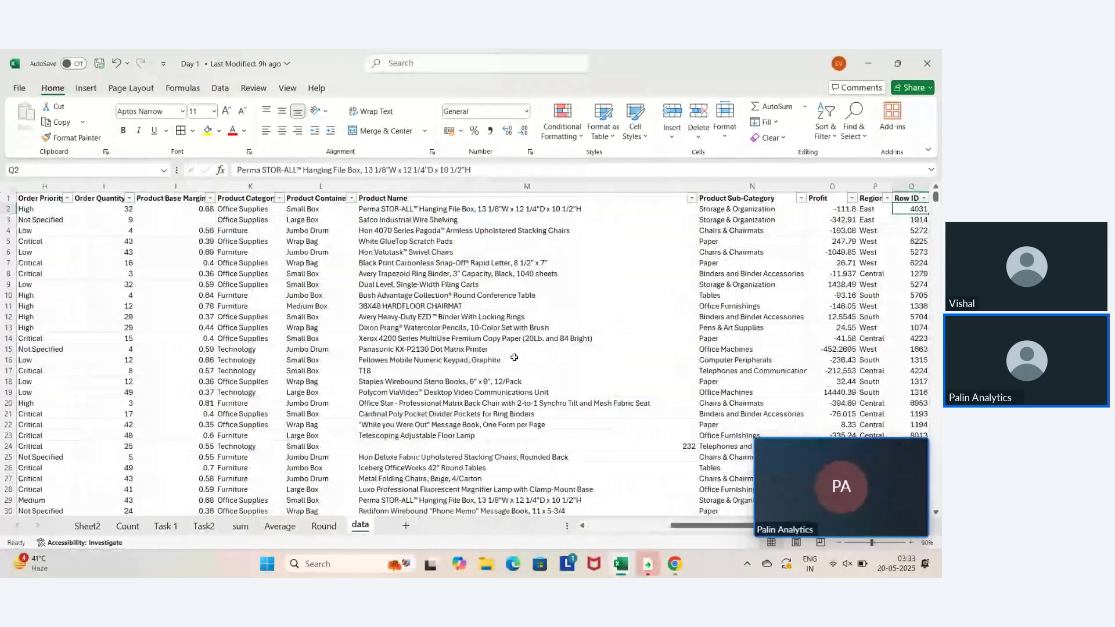
{"action": "key", "text": "Right"}
{"action": "key", "text": "Right"}
{"action": "key", "text": "Right"}
{"action": "key", "text": "Right"}
{"action": "key", "text": "Right"}
{"action": "key", "text": "Left"}
{"action": "key", "text": "Left"}
{"action": "key", "text": "Left"}
{"action": "key", "text": "Left"}
{"action": "key", "text": "Left"}
{"action": "key", "text": "Left"}
{"action": "key", "text": "Left"}
{"action": "key", "text": "Left"}
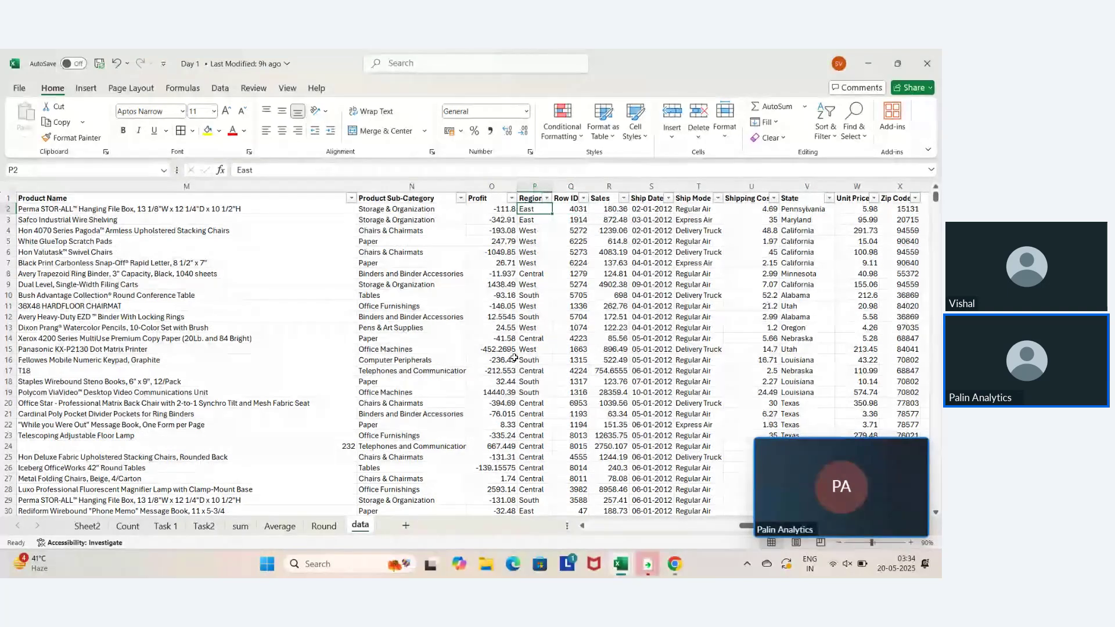
Count all records in the data sheet's Region column and enter the total 8399 in H10 of Task2
{"action": "key", "text": "ctrl+shift+Down"}
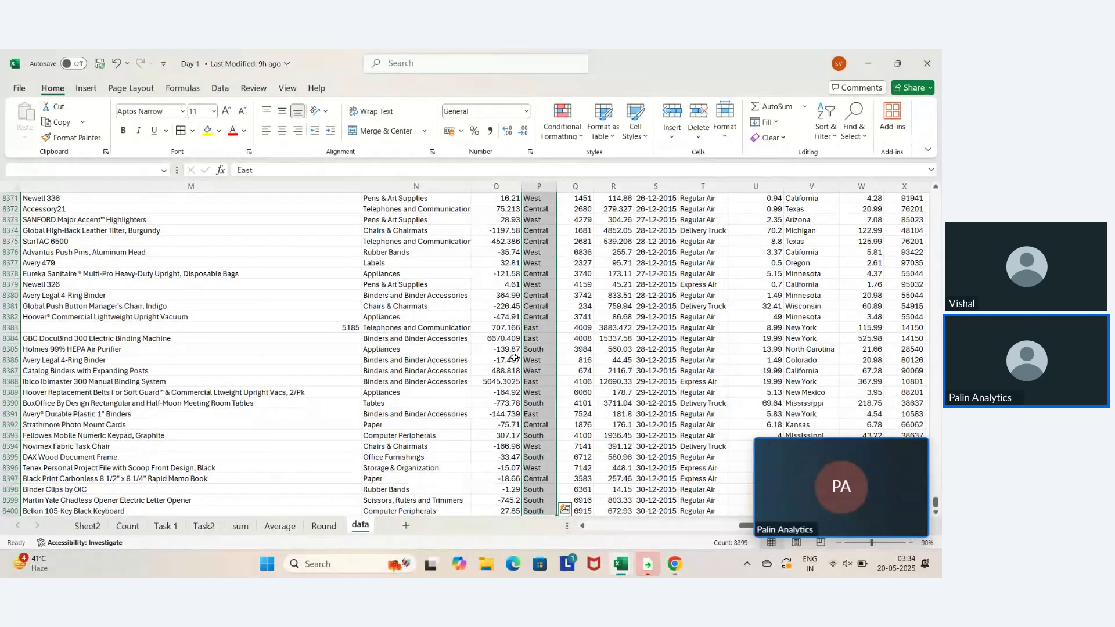
{"action": "key", "text": "ctrl+Up"}
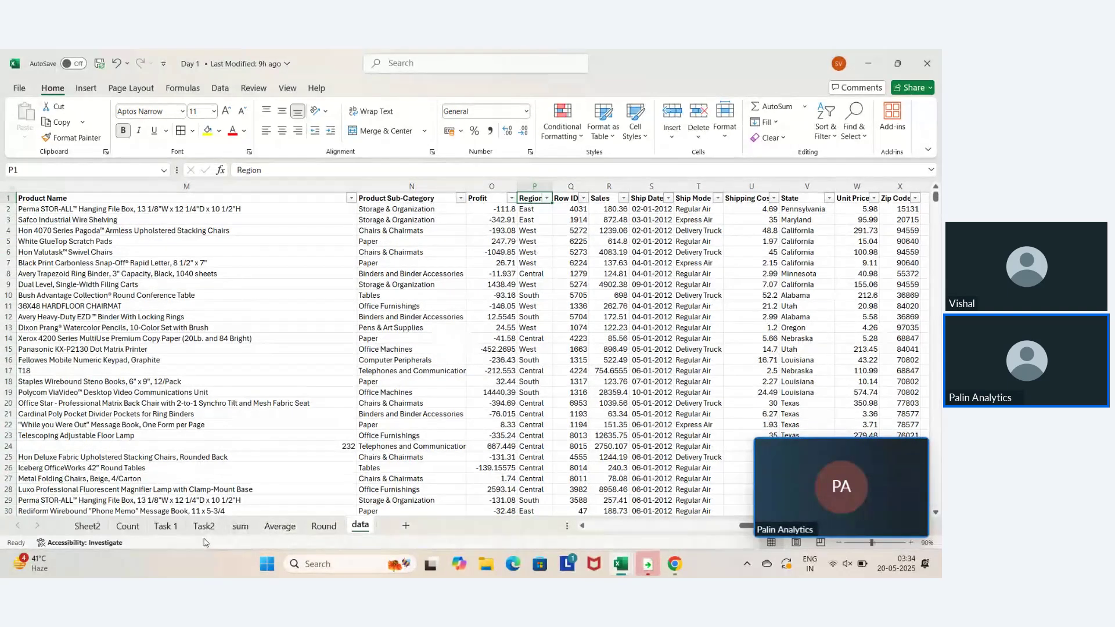
{"action": "left_click", "coordinate": [204, 528]}
{"action": "left_click", "coordinate": [371, 302]}
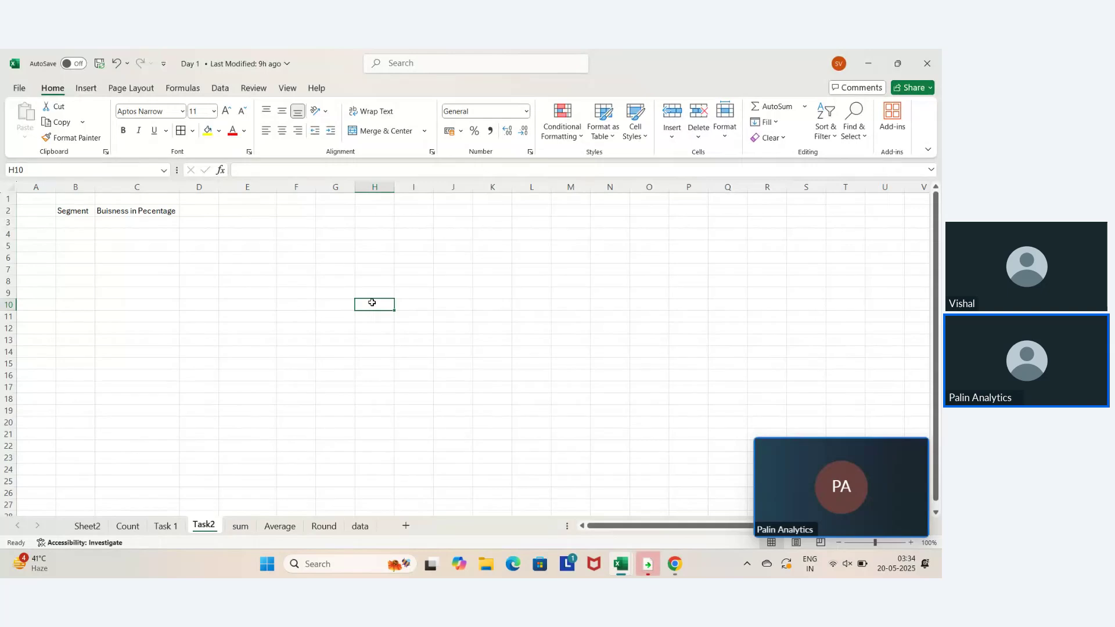
{"action": "type", "text": "8"}
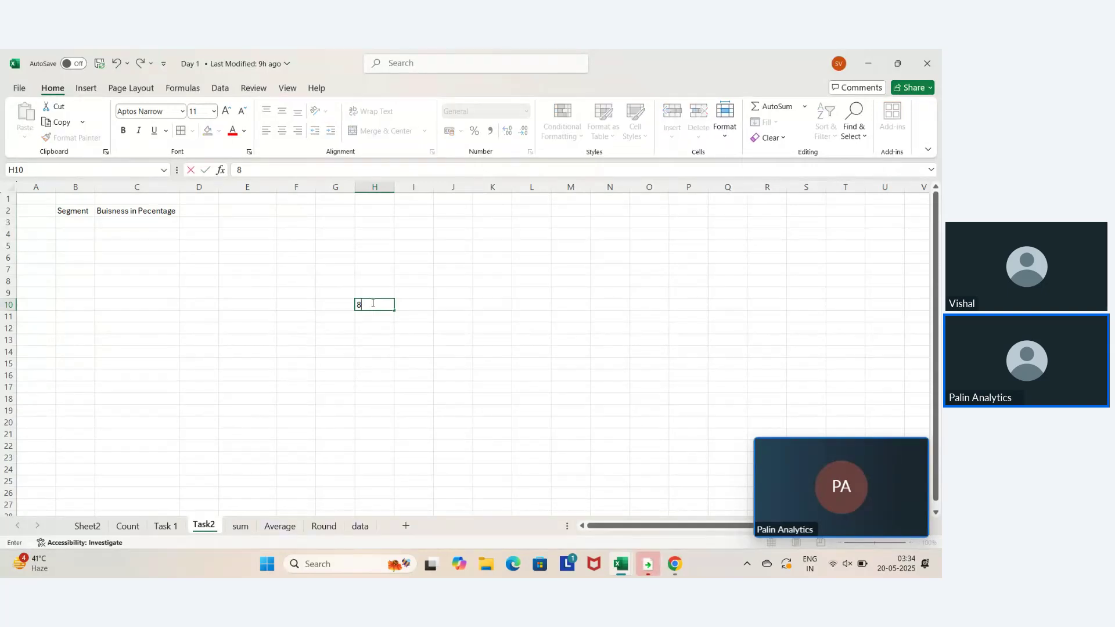
{"action": "type", "text": "9399"}
{"action": "key", "text": "Return"}
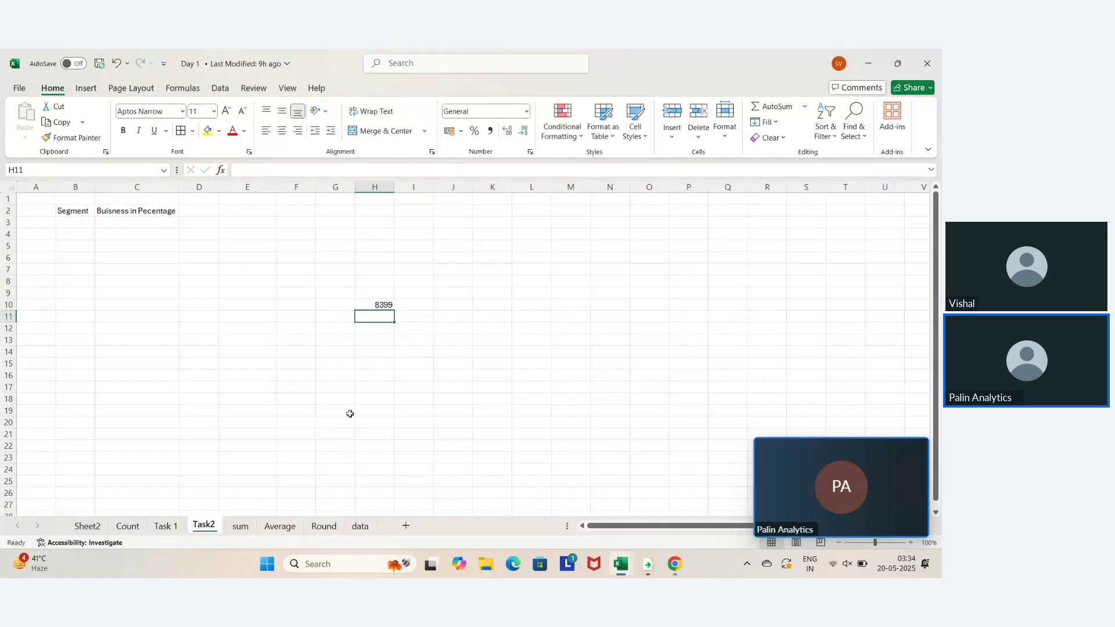
Filter the Region column of the data sheet to show only East records
{"action": "left_click", "coordinate": [360, 526]}
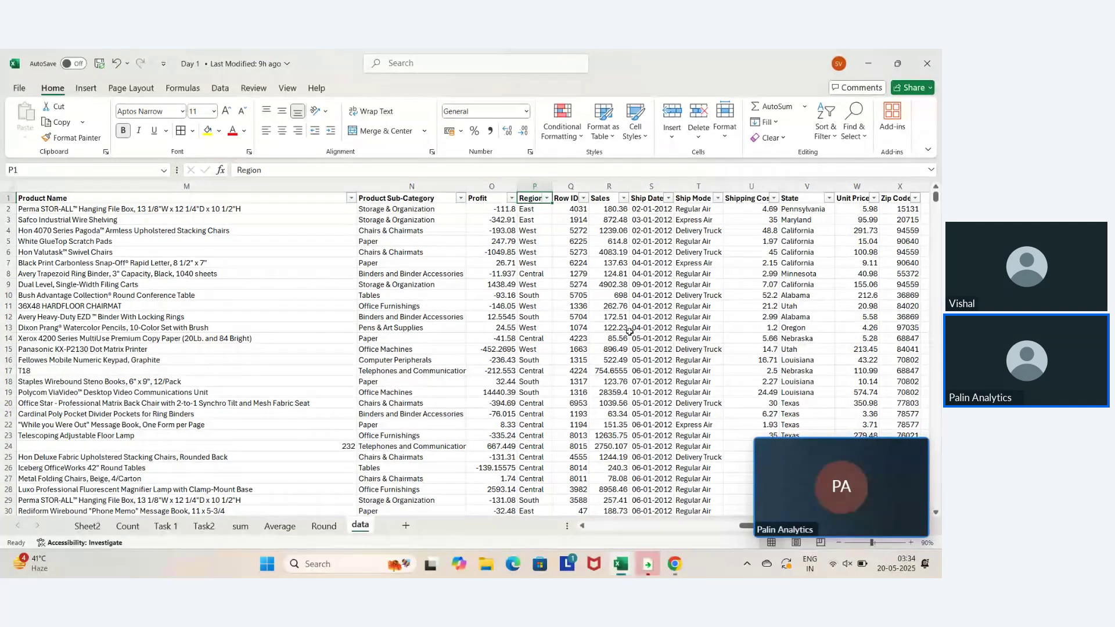
{"action": "left_click", "coordinate": [547, 198]}
{"action": "left_click", "coordinate": [422, 357]}
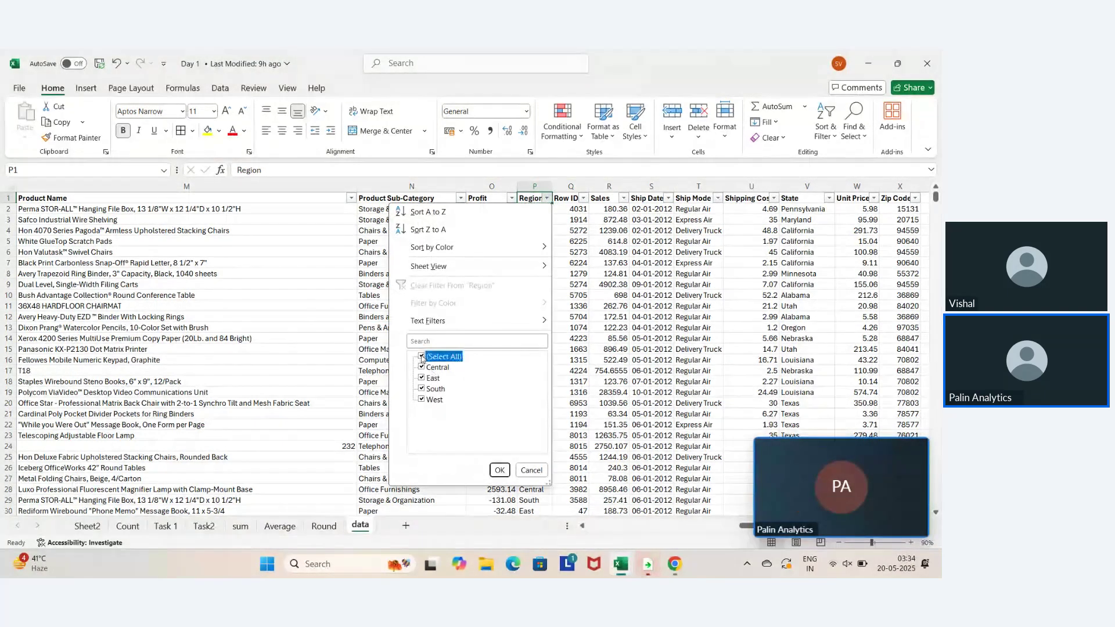
{"action": "left_click", "coordinate": [422, 378]}
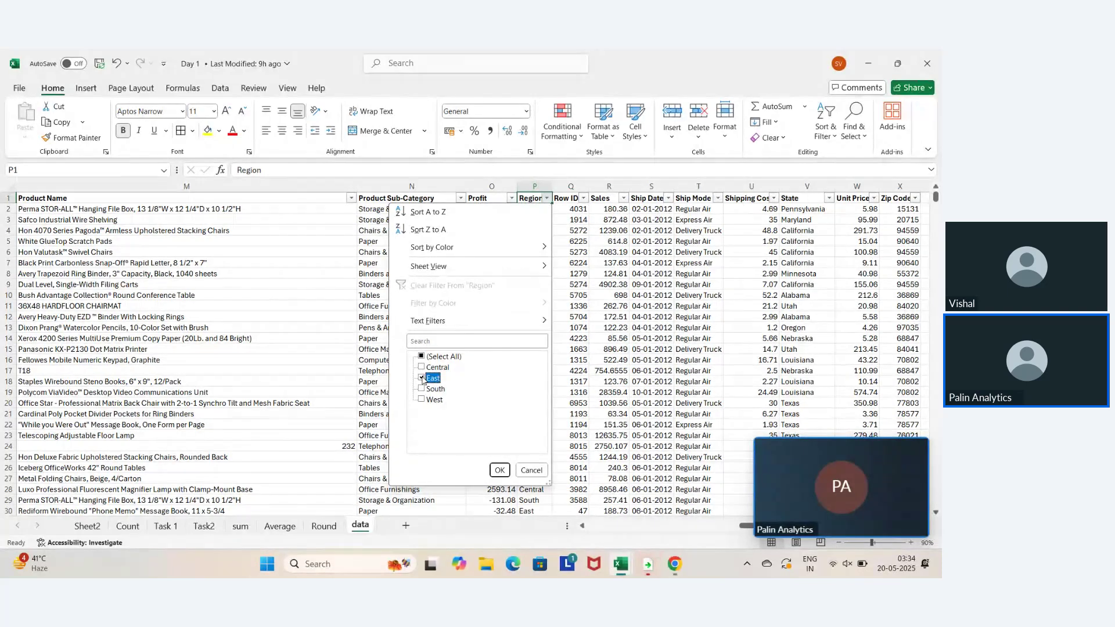
{"action": "left_click", "coordinate": [499, 471]}
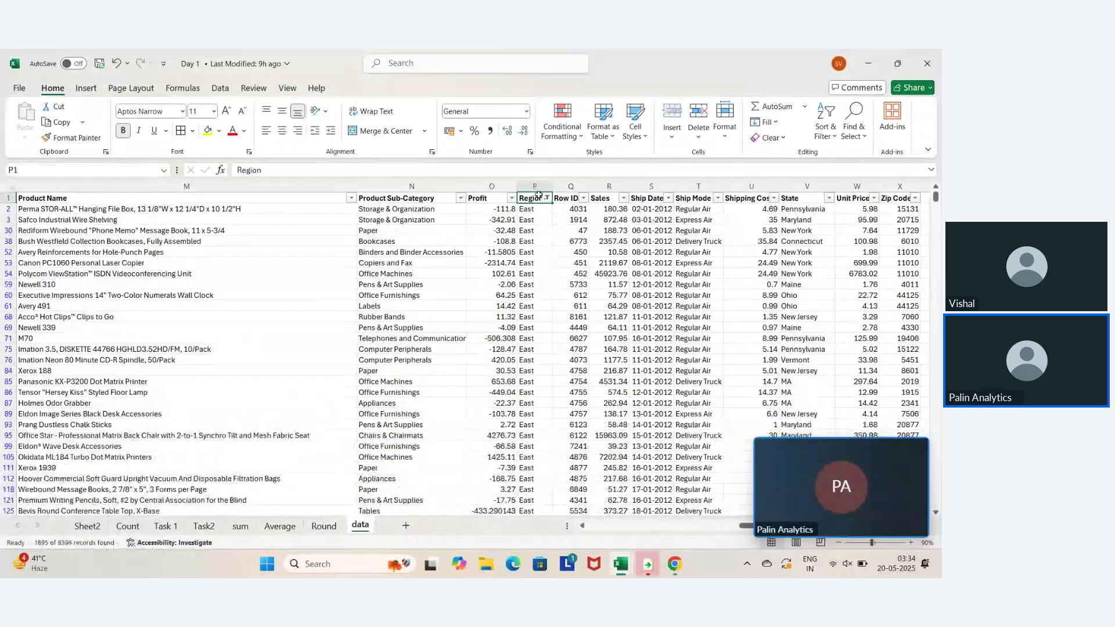
Count the filtered East records and enter 1895 in H11 of Task2
{"action": "left_click", "coordinate": [537, 212]}
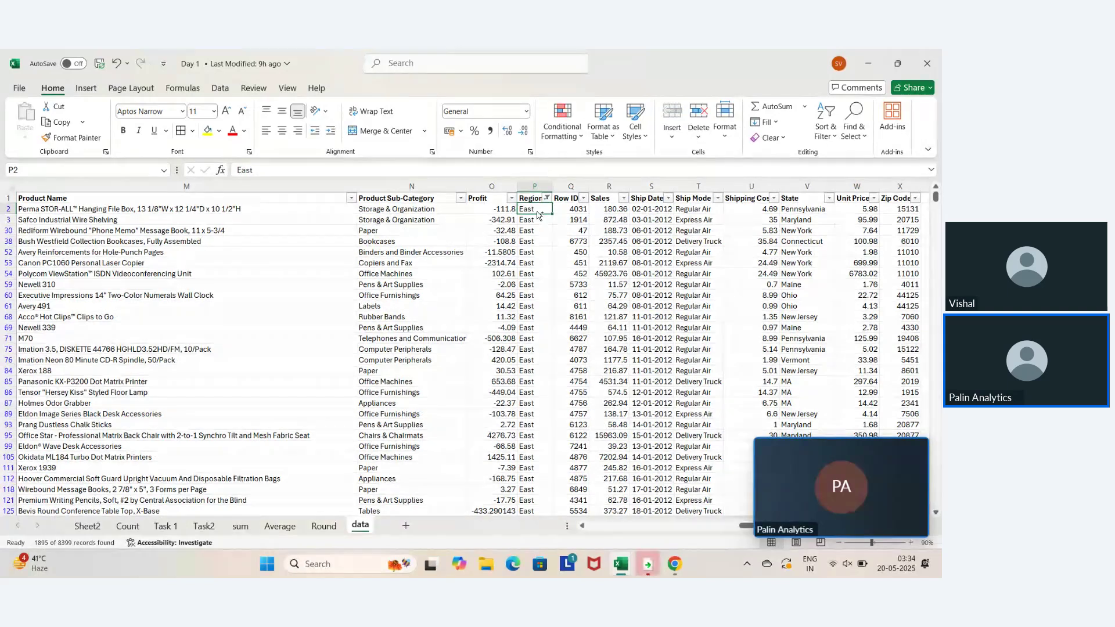
{"action": "key", "text": "ctrl+shift+Down"}
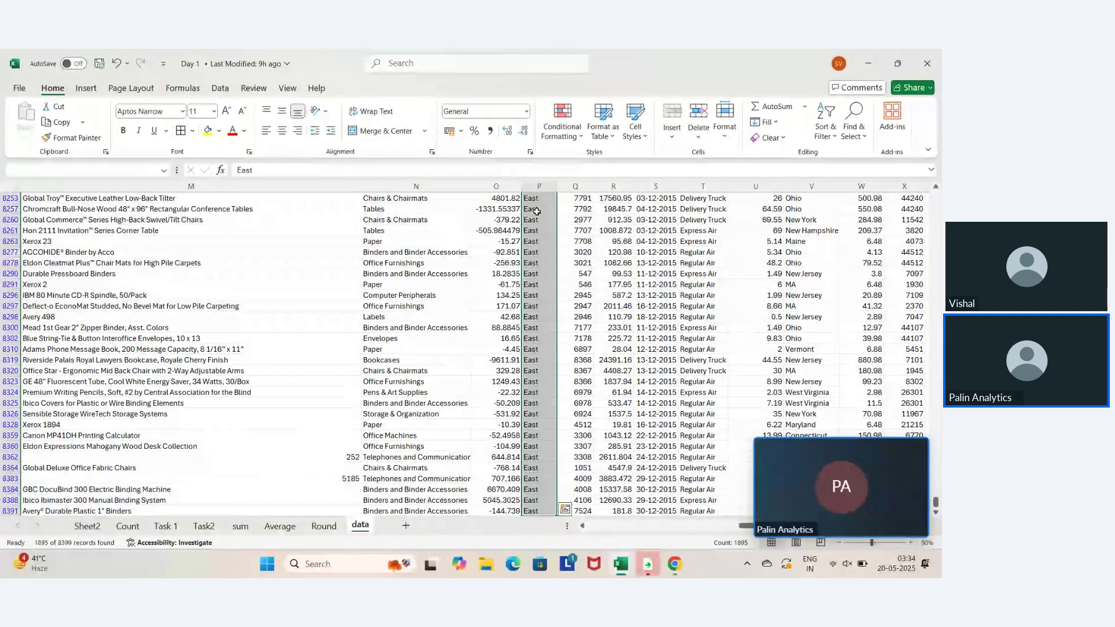
{"action": "left_click", "coordinate": [204, 526]}
{"action": "type", "text": "1895"}
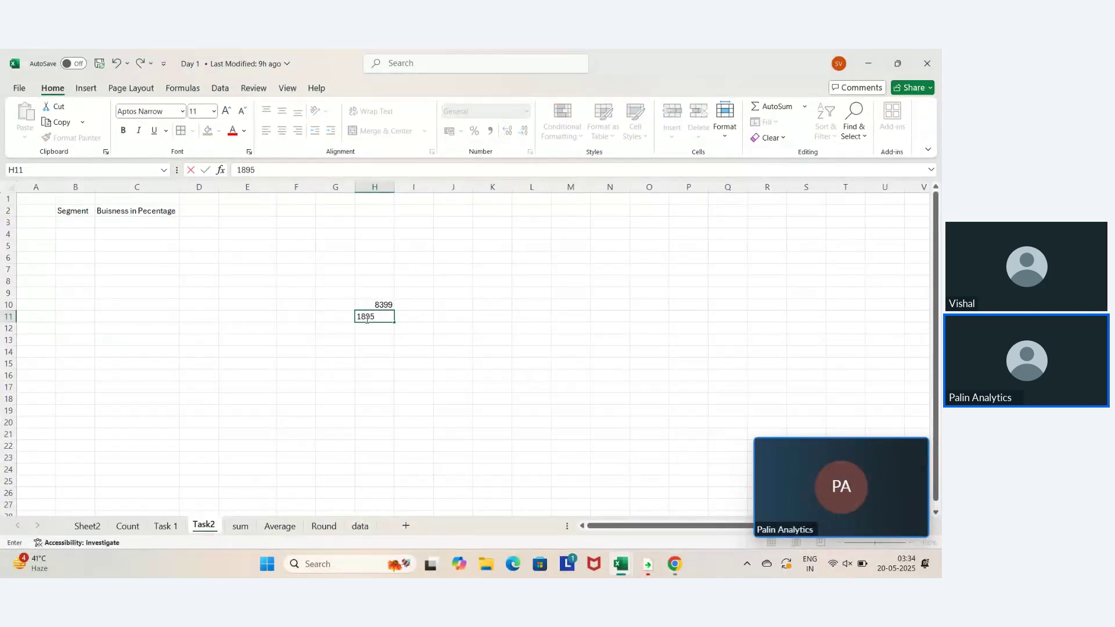
{"action": "key", "text": "Return"}
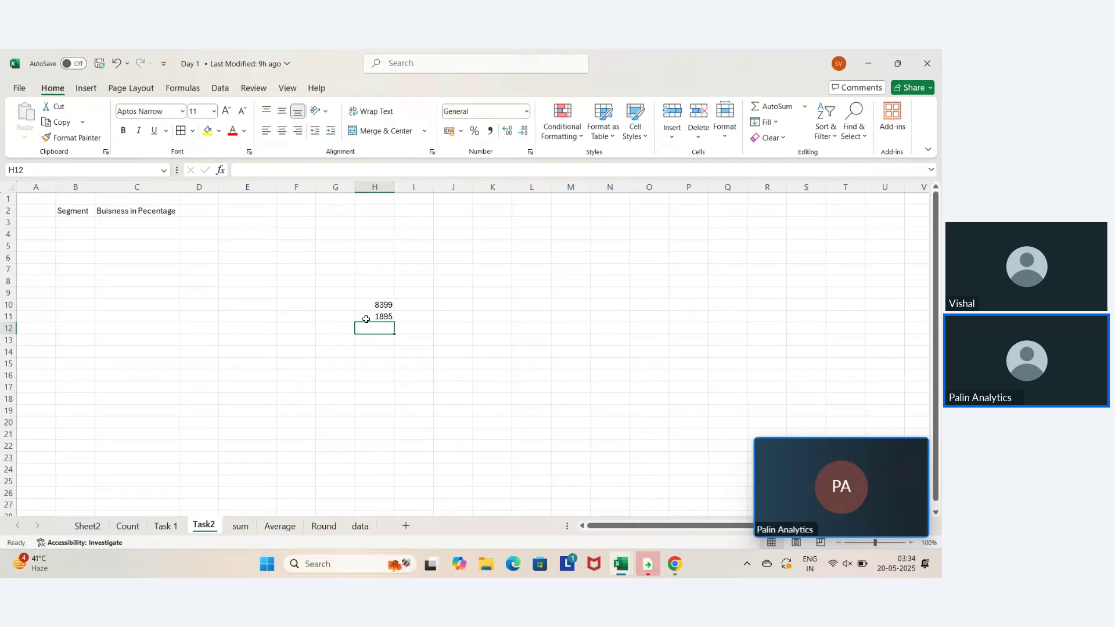
Calculate the East share in H12 with the formula =H11/H10
{"action": "type", "text": "="}
{"action": "left_click", "coordinate": [366, 318]}
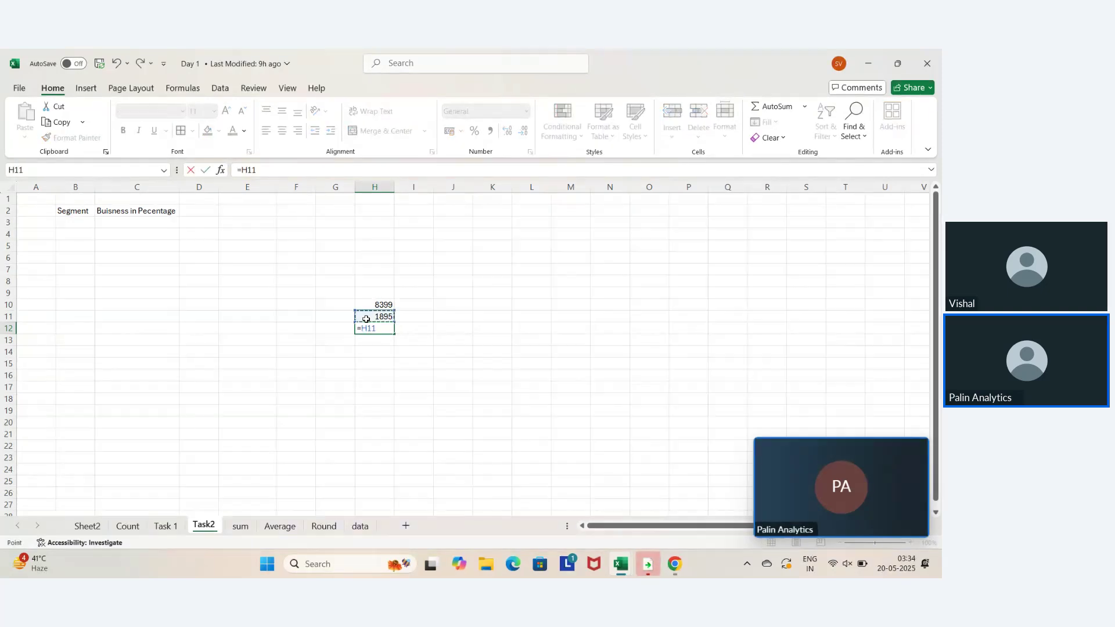
{"action": "type", "text": "/"}
{"action": "left_click", "coordinate": [366, 318]}
{"action": "key", "text": "Up"}
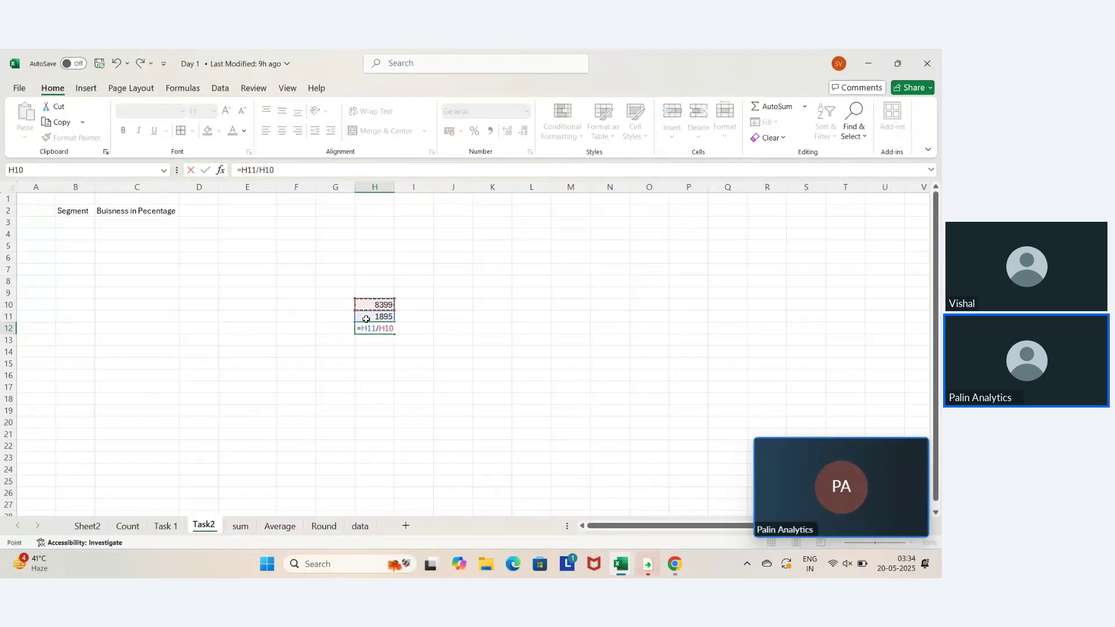
{"action": "key", "text": "Return"}
{"action": "key", "text": "Up"}
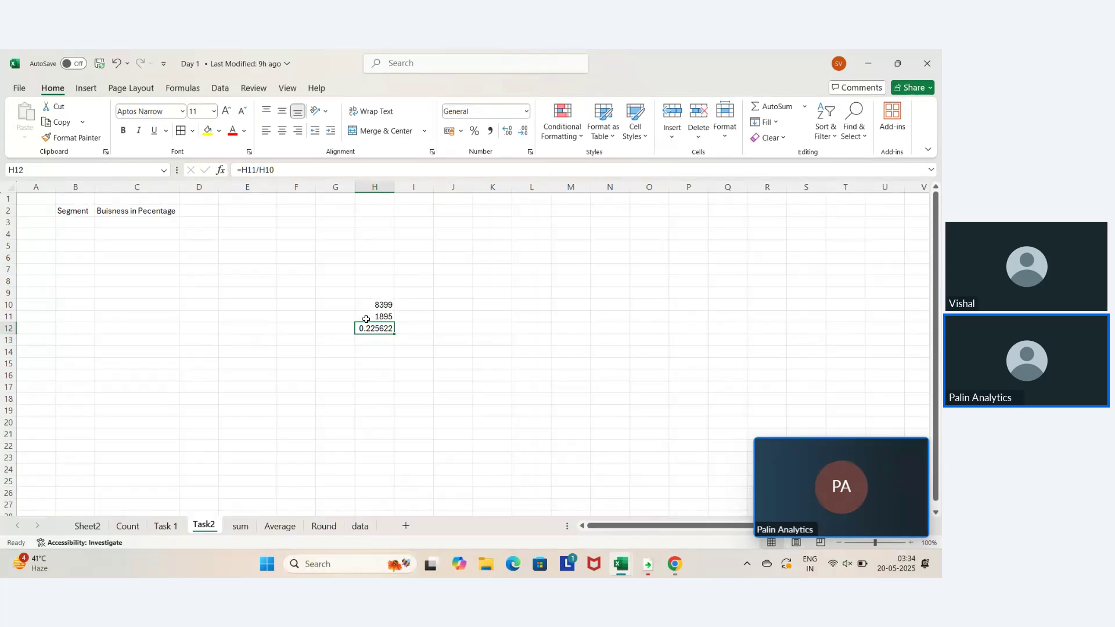
Format H12 as a percentage with two decimal places
{"action": "key", "text": "ctrl+shift+5"}
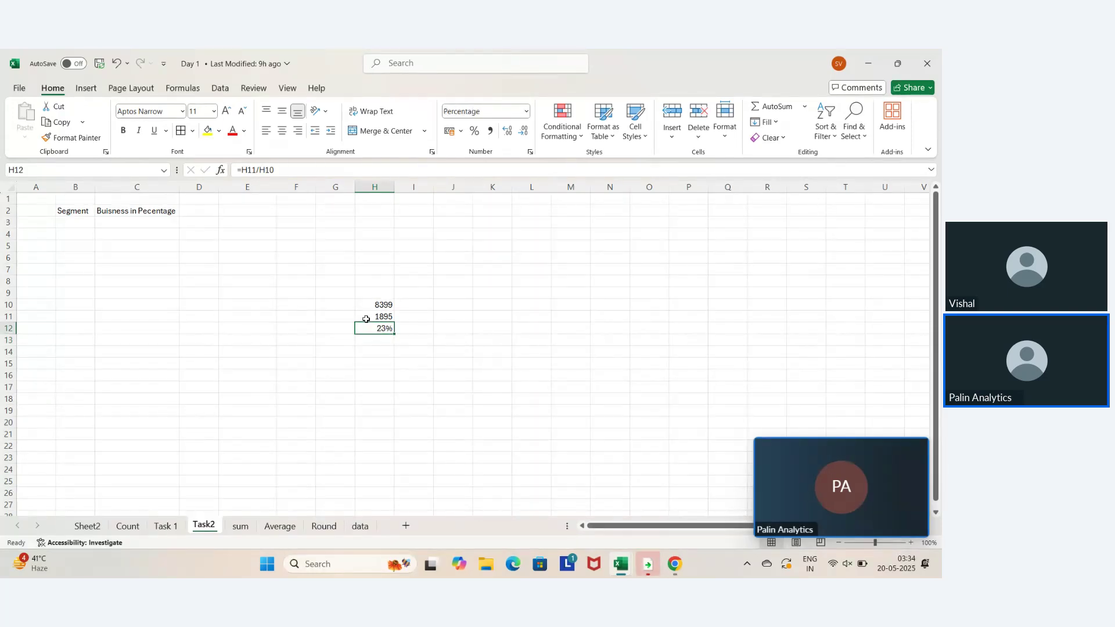
{"action": "left_click", "coordinate": [508, 133]}
{"action": "left_click", "coordinate": [507, 133]}
Change the Region filter in the data sheet from East to West only
{"action": "left_click", "coordinate": [361, 526]}
{"action": "scroll", "coordinate": [554, 280], "scroll_direction": "up", "scroll_amount": 10}
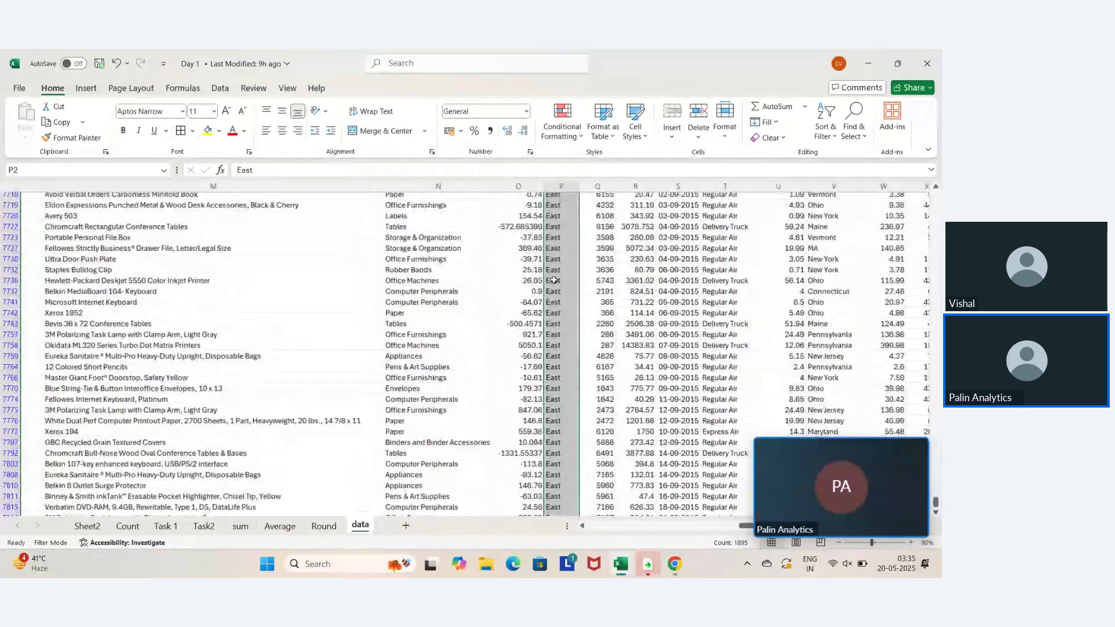
{"action": "scroll", "coordinate": [554, 281], "scroll_direction": "down", "scroll_amount": 15}
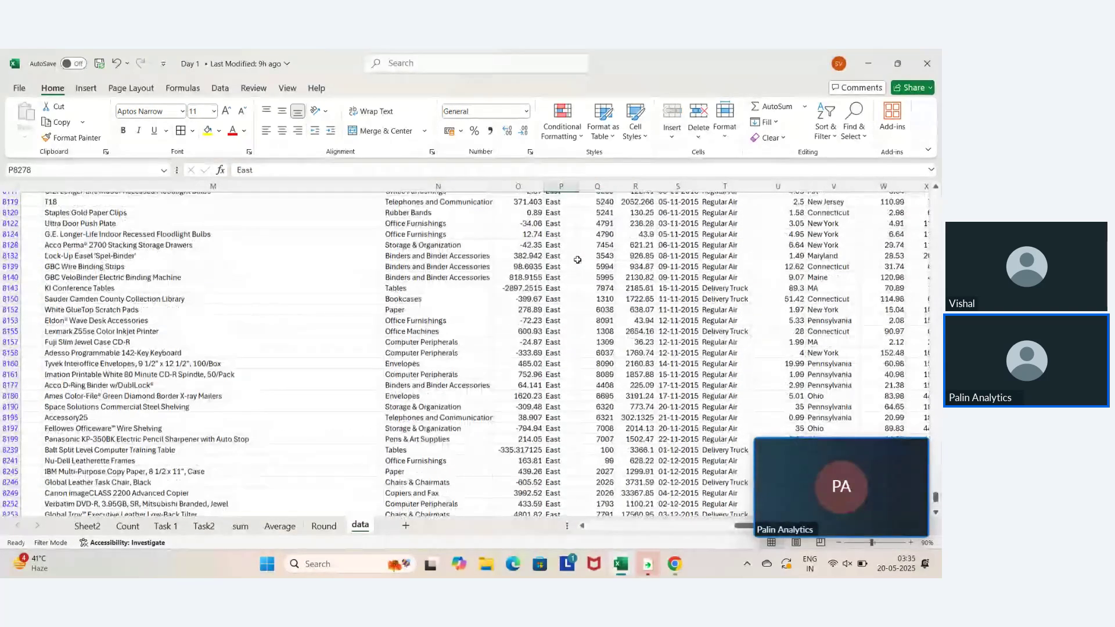
{"action": "key", "text": "ctrl+Up"}
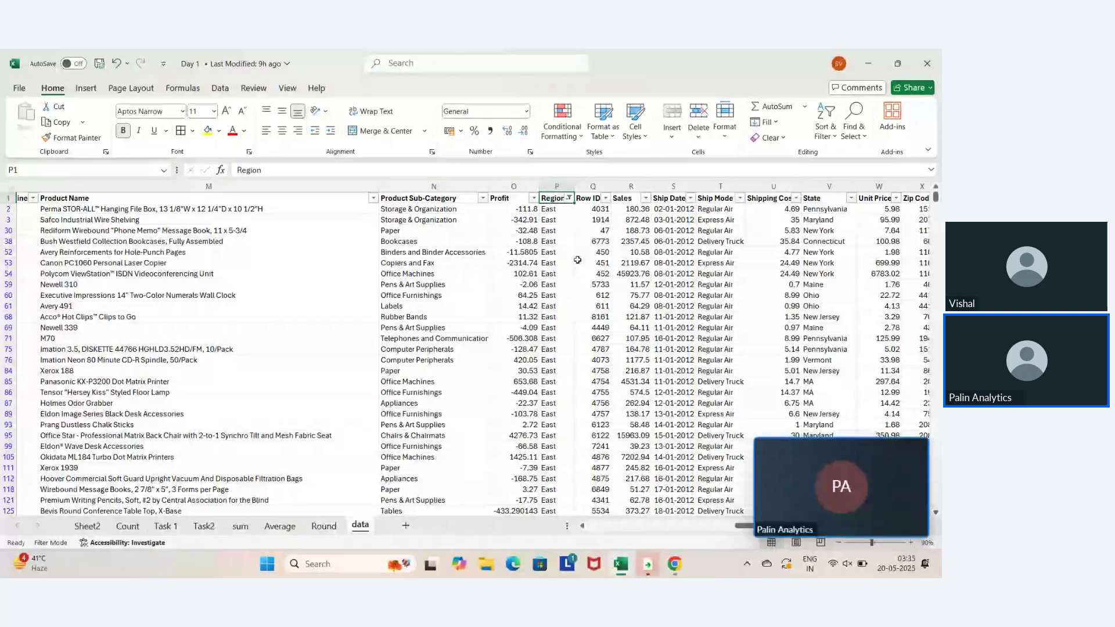
{"action": "key", "text": "alt+Down"}
{"action": "key", "text": "Down"}
{"action": "key", "text": "Down"}
{"action": "key", "text": "Down"}
{"action": "key", "text": "Down"}
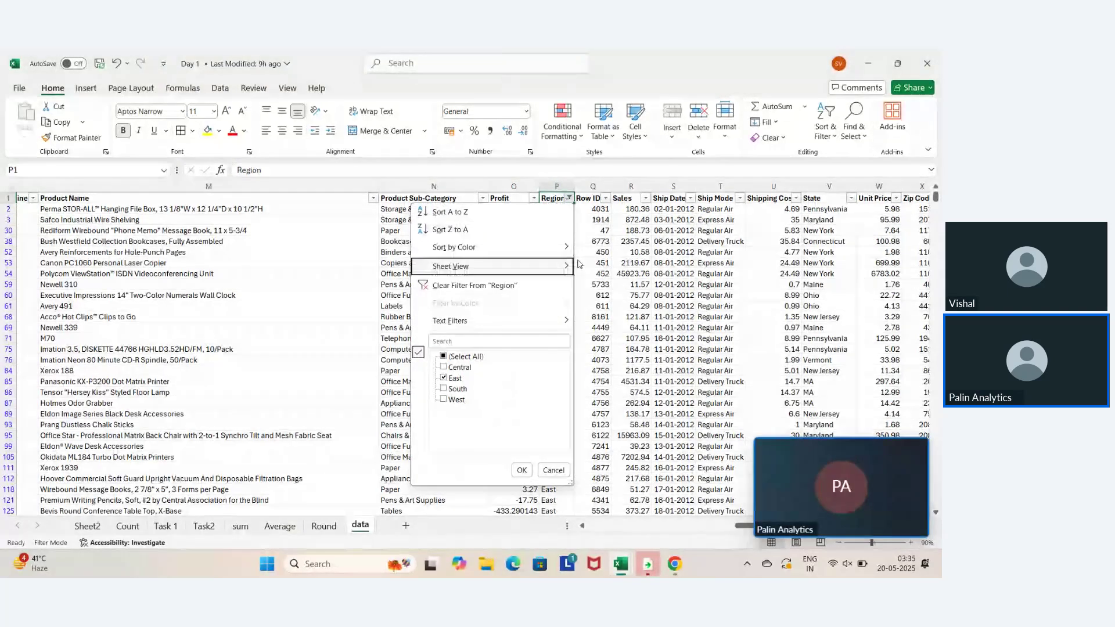
{"action": "key", "text": "Down"}
{"action": "key", "text": "Down"}
{"action": "key", "text": "Down"}
{"action": "key", "text": "Down"}
{"action": "key", "text": "Down"}
{"action": "key", "text": "Down"}
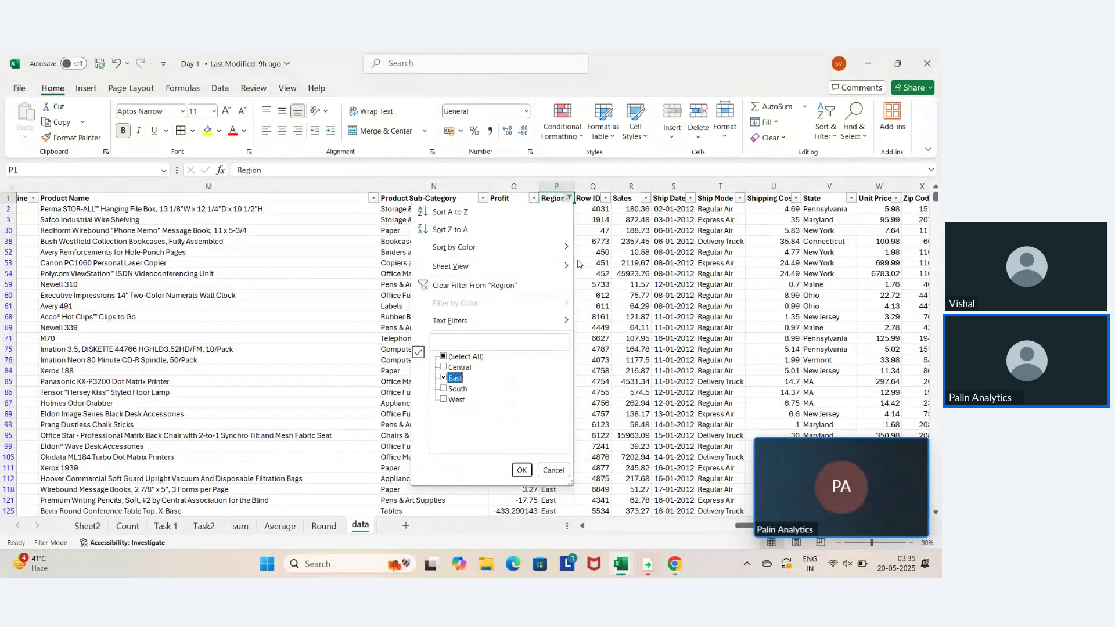
{"action": "key", "text": "Return"}
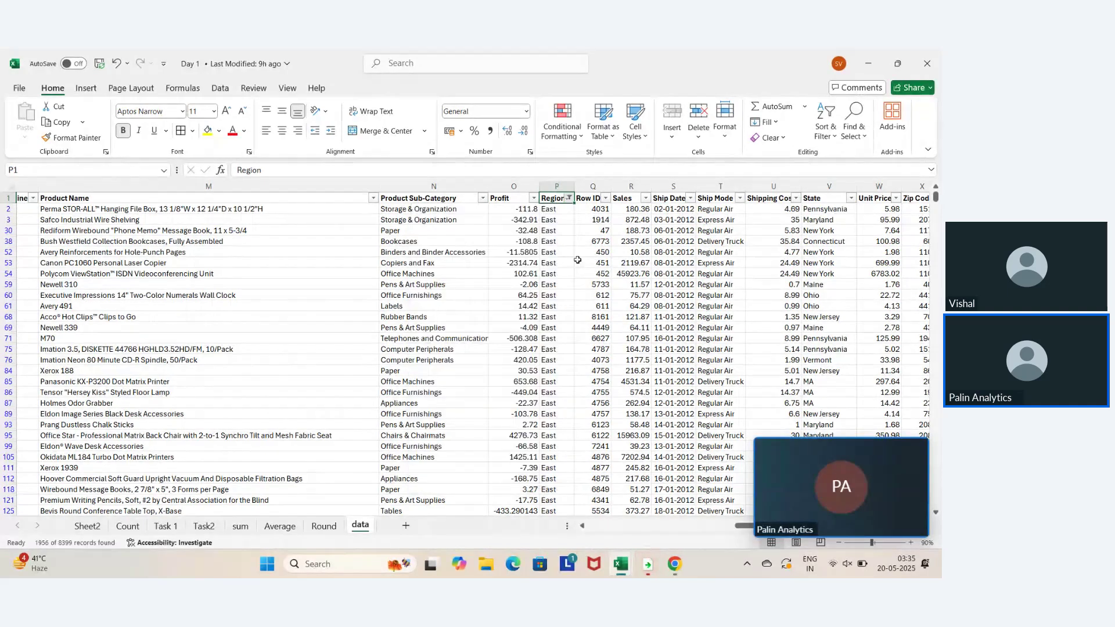
Select all filtered West entries in the Region column to get their count
{"action": "key", "text": "Down"}
{"action": "key", "text": "ctrl+shift+Down"}
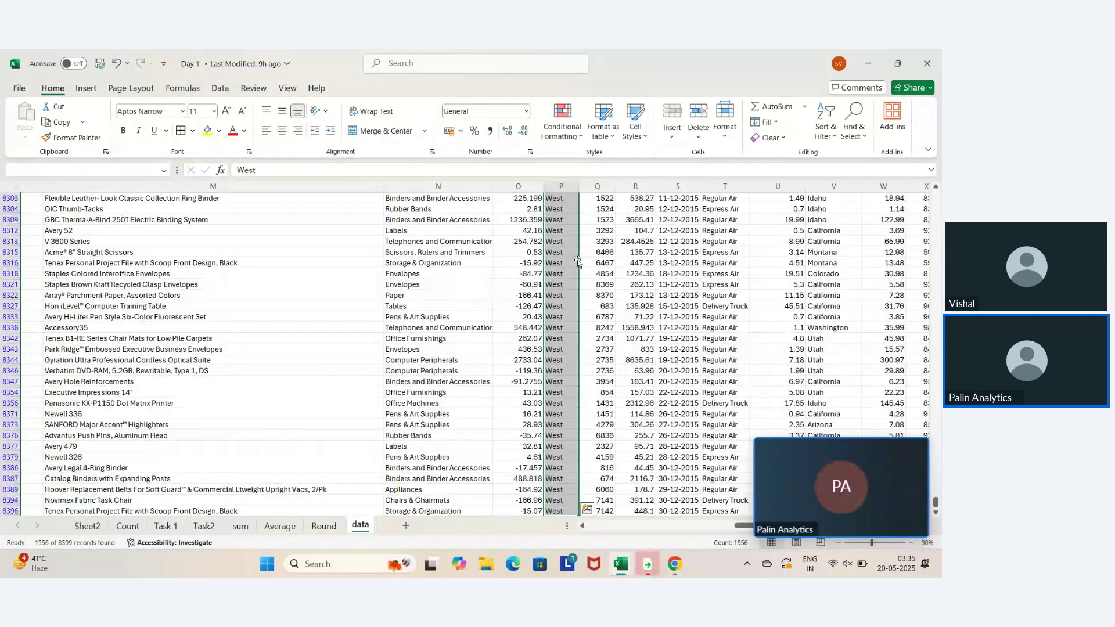
{"action": "key", "text": "alt+Tab"}
{"action": "key", "text": "alt+shift+Tab"}
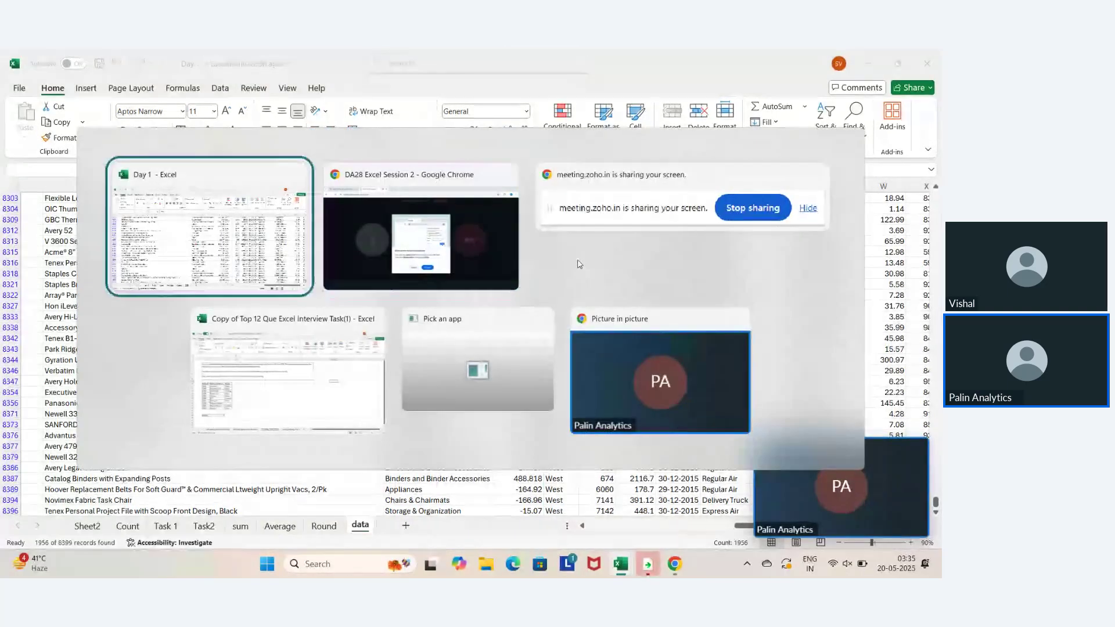
{"action": "key", "text": "ctrl+Down"}
{"action": "key", "text": "Up"}
{"action": "key", "text": "Up"}
{"action": "key", "text": "Up"}
{"action": "key", "text": "Up"}
{"action": "key", "text": "Up"}
{"action": "key", "text": "Up"}
{"action": "key", "text": "Up"}
{"action": "key", "text": "Up"}
{"action": "key", "text": "Up"}
{"action": "key", "text": "Up"}
{"action": "key", "text": "Up"}
{"action": "key", "text": "Up"}
{"action": "key", "text": "Up"}
{"action": "key", "text": "Up"}
{"action": "key", "text": "Up"}
{"action": "key", "text": "Up"}
{"action": "key", "text": "Up"}
{"action": "key", "text": "Up"}
{"action": "key", "text": "Up"}
{"action": "key", "text": "Up"}
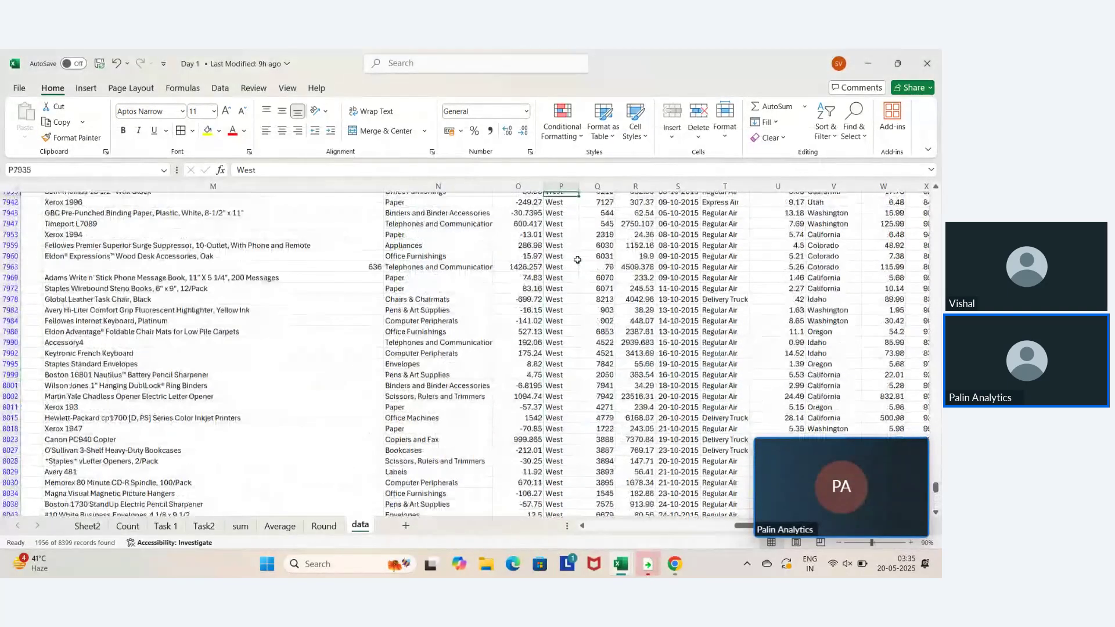
Enter the West record count 1956 in I11 of Task2, beside the East count
{"action": "key", "text": "ctrl+Page_Up"}
{"action": "key", "text": "ctrl+Page_Up"}
{"action": "key", "text": "ctrl+Page_Up"}
{"action": "key", "text": "ctrl+Page_Up"}
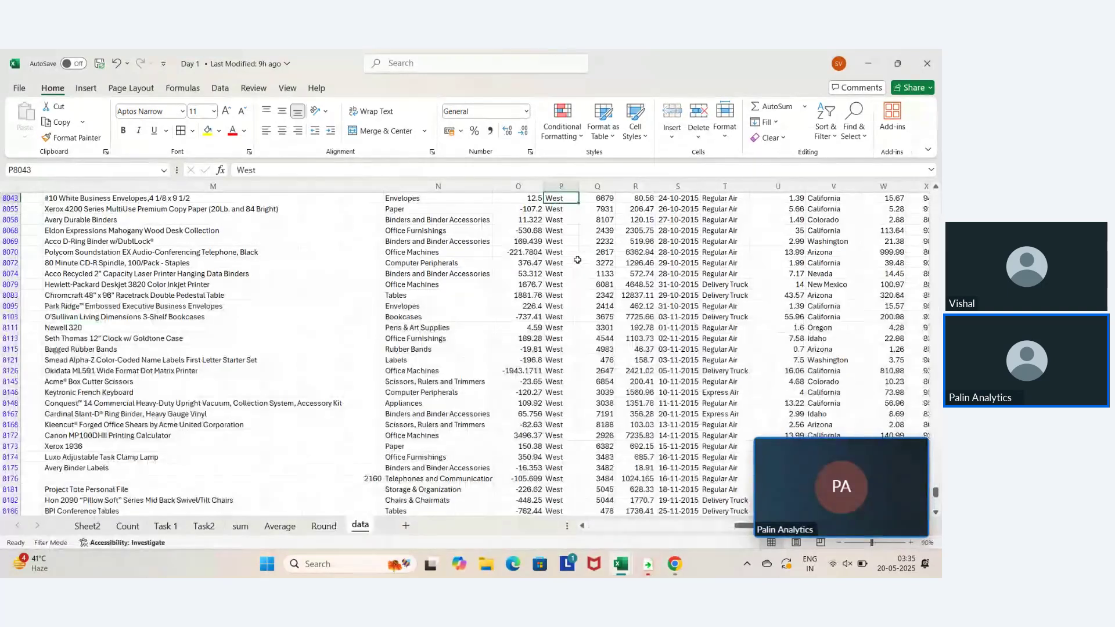
{"action": "key", "text": "Left"}
{"action": "key", "text": "Right"}
{"action": "key", "text": "Right"}
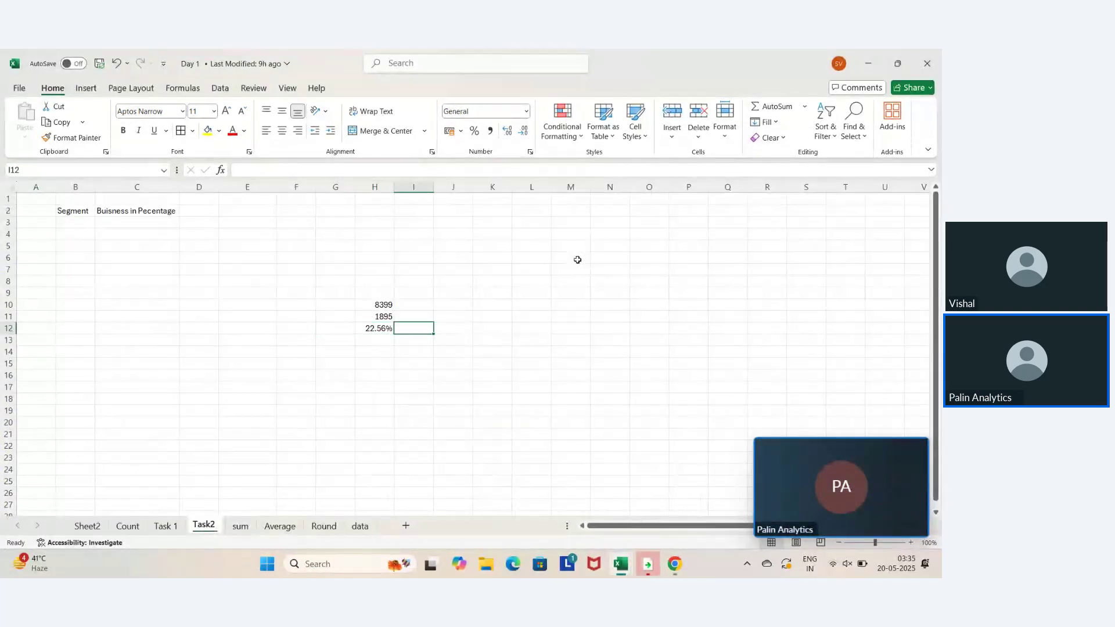
{"action": "key", "text": "Up"}
{"action": "type", "text": "19"}
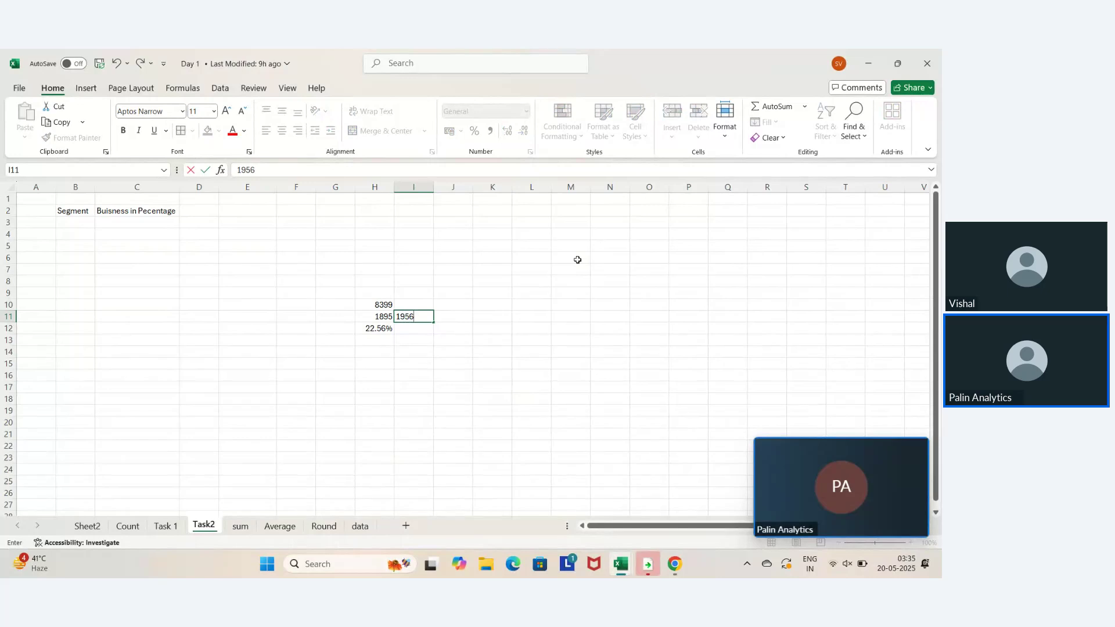
{"action": "type", "text": "56"}
{"action": "key", "text": "Return"}
Calculate the West share in I12 of Task2 with the formula =I11/H10
{"action": "type", "text": "="}
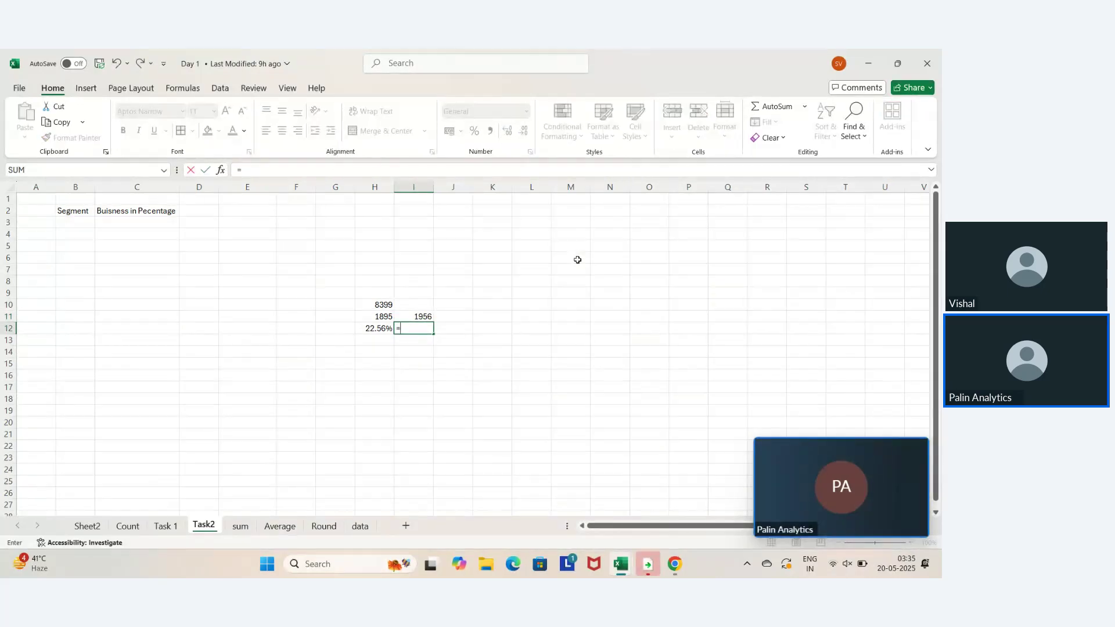
{"action": "key", "text": "Up"}
{"action": "type", "text": "/"}
{"action": "key", "text": "Left"}
{"action": "key", "text": "Up"}
{"action": "key", "text": "Up"}
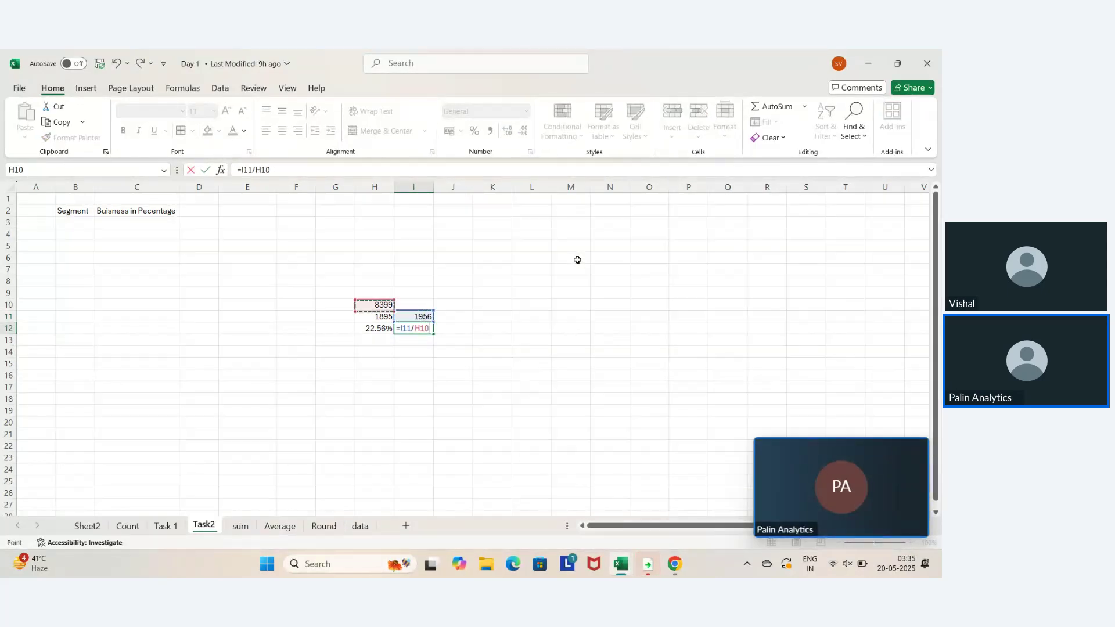
{"action": "key", "text": "ctrl+Return"}
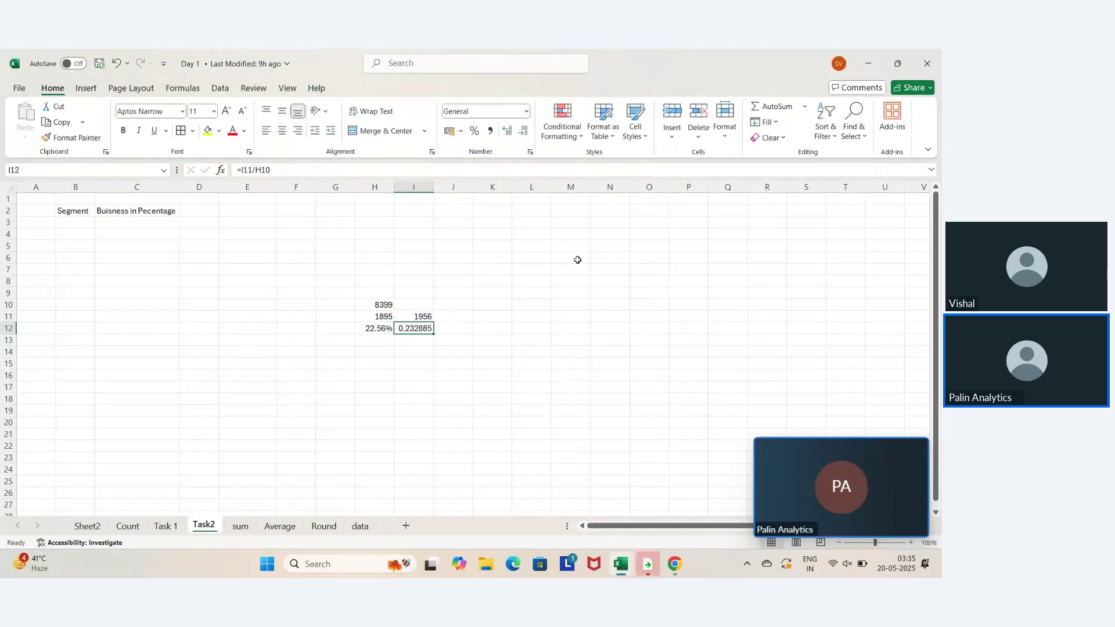
{"action": "key", "text": "Right"}
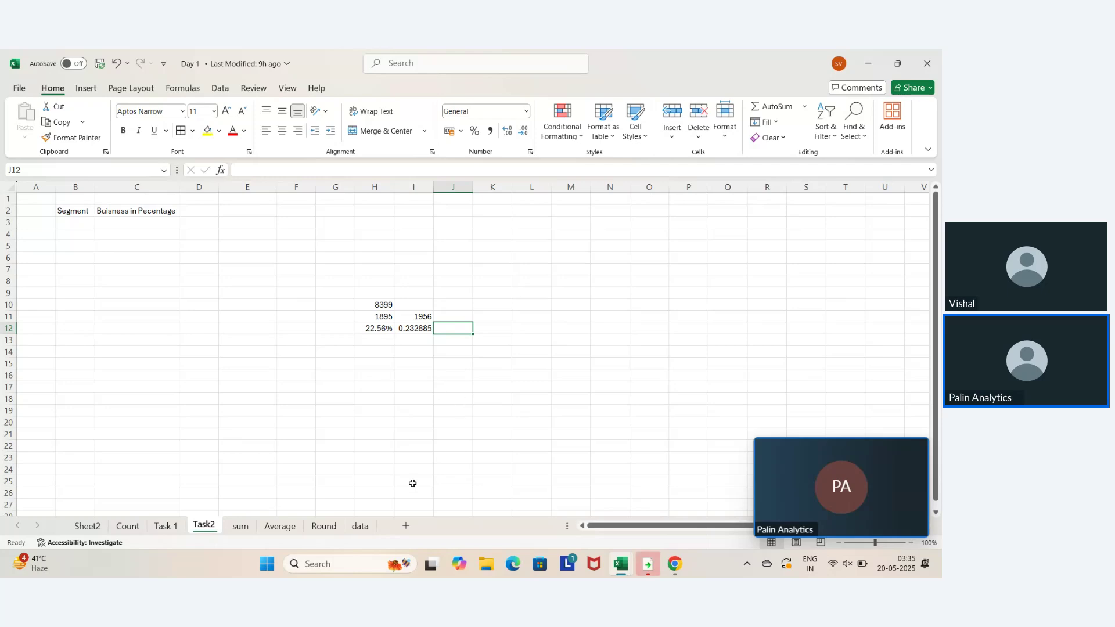
Change the Region filter in the data sheet from West to South only and select the South entries to get their count
{"action": "left_click", "coordinate": [360, 526]}
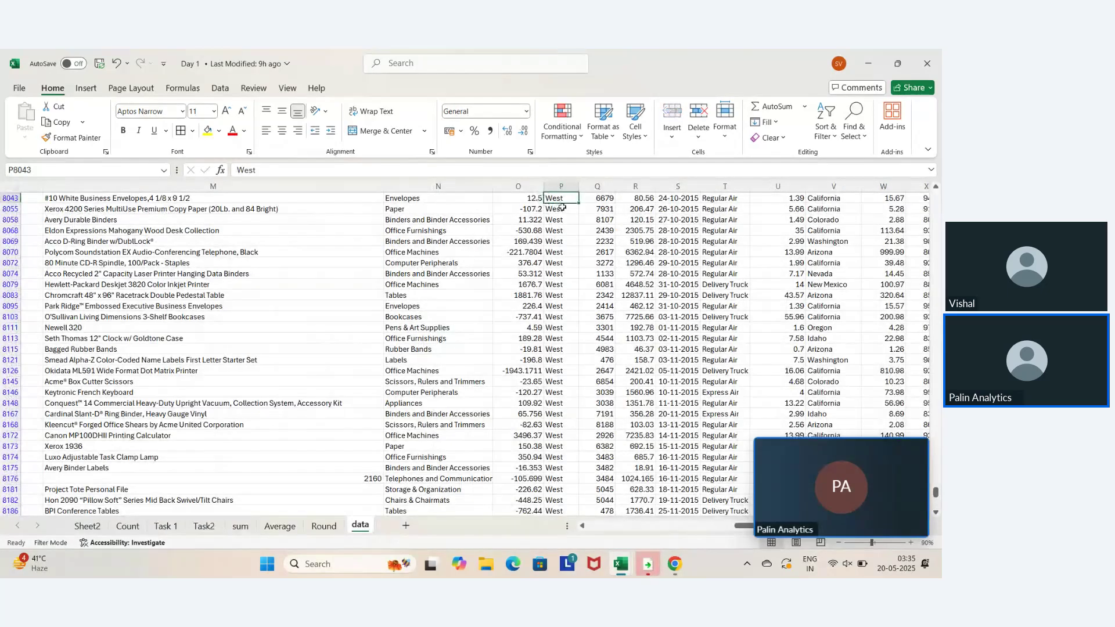
{"action": "left_click", "coordinate": [562, 209]}
{"action": "scroll", "coordinate": [562, 208], "scroll_direction": "up", "scroll_amount": 9}
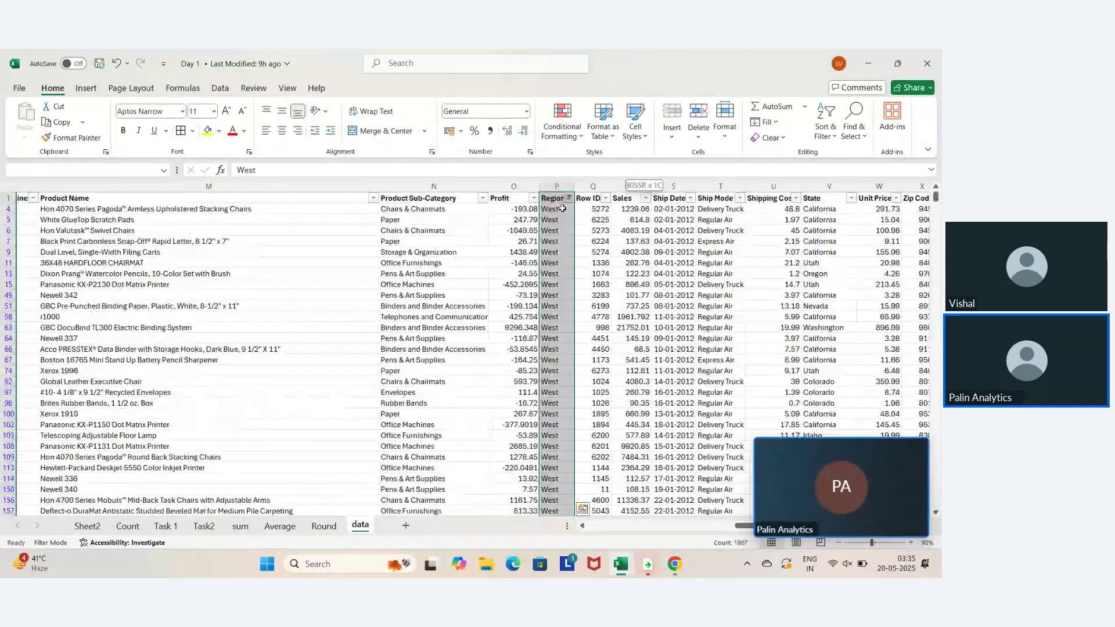
{"action": "key", "text": "ctrl+Up"}
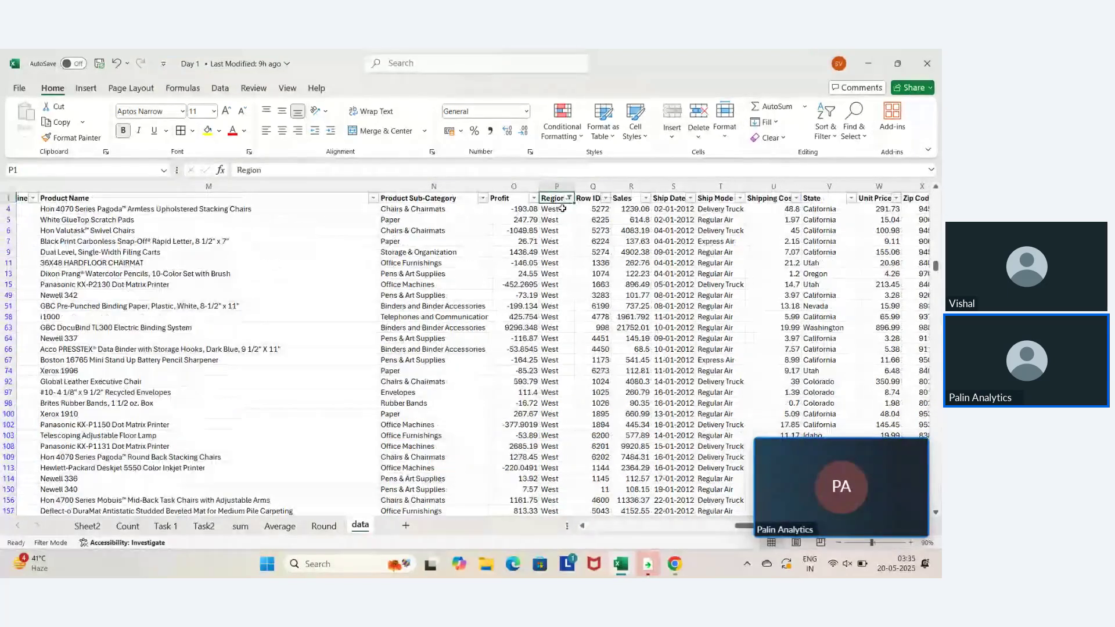
{"action": "key", "text": "alt+Down"}
{"action": "key", "text": "Down"}
{"action": "key", "text": "Down"}
{"action": "key", "text": "Down"}
{"action": "key", "text": "Down"}
{"action": "key", "text": "Down"}
{"action": "key", "text": "Down"}
{"action": "key", "text": "Down"}
{"action": "key", "text": "Down"}
{"action": "key", "text": "Down"}
{"action": "key", "text": "Down"}
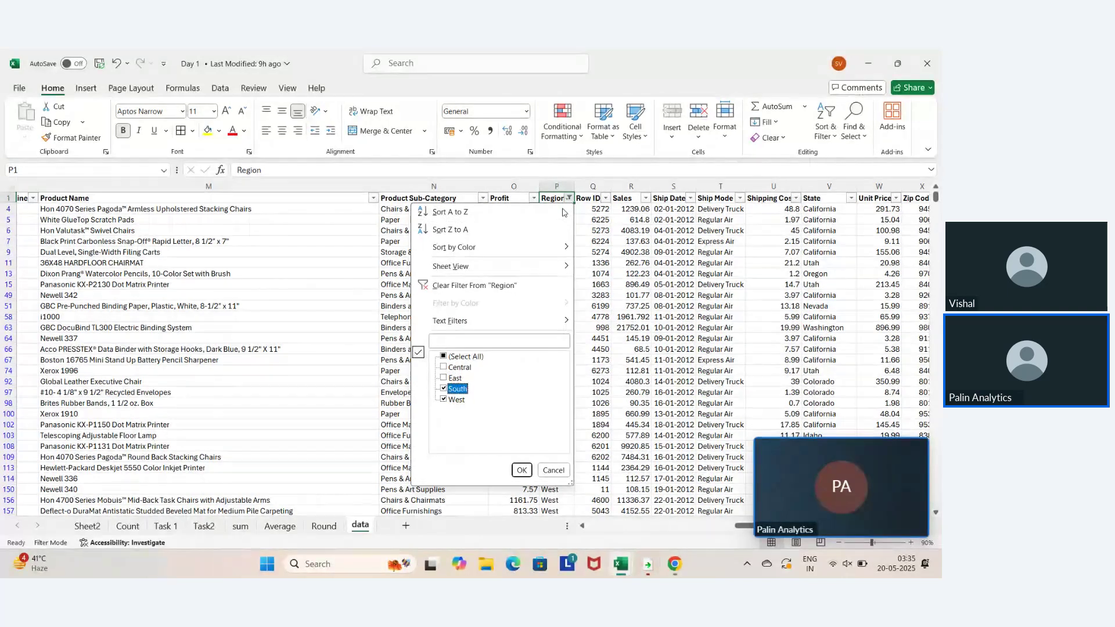
{"action": "key", "text": "space"}
{"action": "key", "text": "Down"}
{"action": "key", "text": "space"}
{"action": "key", "text": "Return"}
{"action": "key", "text": "ctrl+shift+Down"}
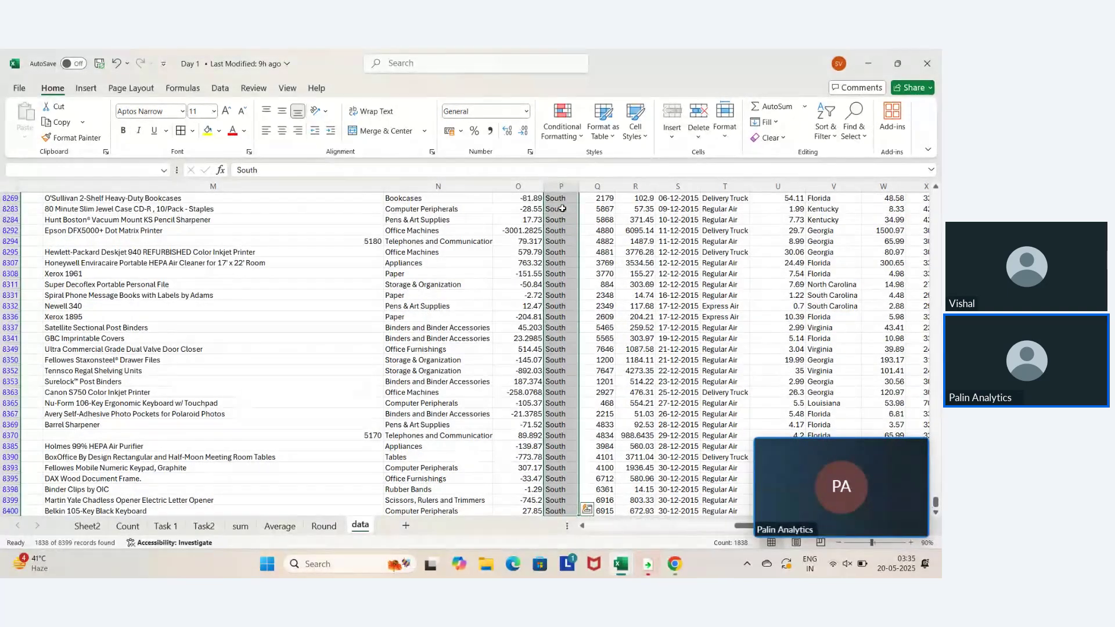
Change the Region filter in the data sheet from South to Central only
{"action": "key", "text": "ctrl+Up"}
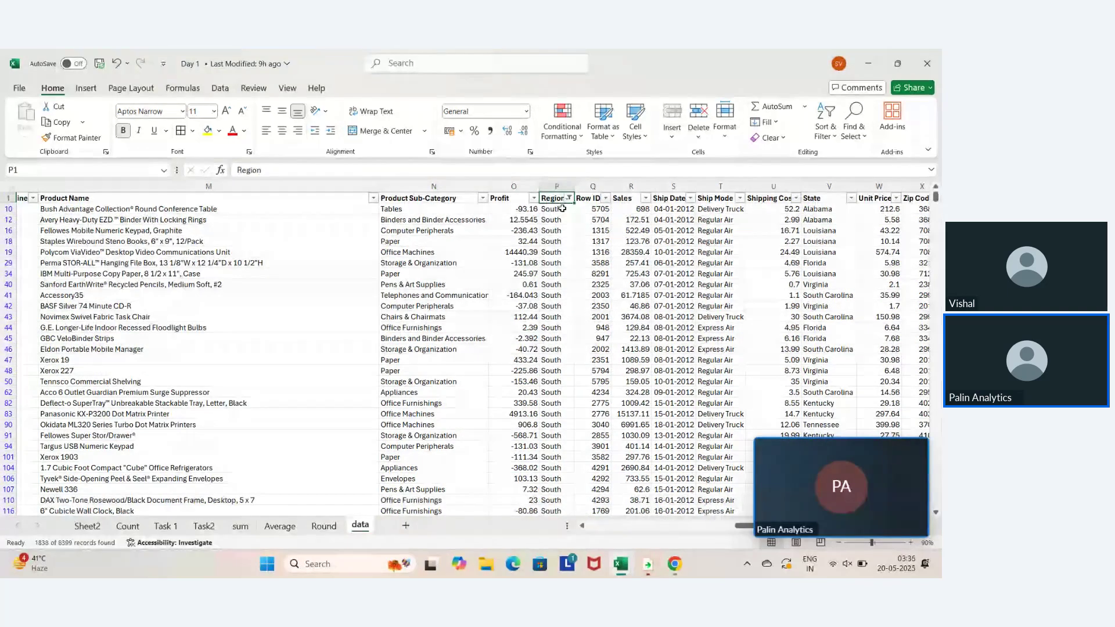
{"action": "key", "text": "alt+Down"}
{"action": "key", "text": "Down"}
{"action": "key", "text": "Down"}
{"action": "key", "text": "Down"}
{"action": "key", "text": "Down"}
{"action": "key", "text": "Down"}
{"action": "key", "text": "Down"}
{"action": "key", "text": "Down"}
{"action": "key", "text": "Down"}
{"action": "key", "text": "Down"}
{"action": "key", "text": "Down"}
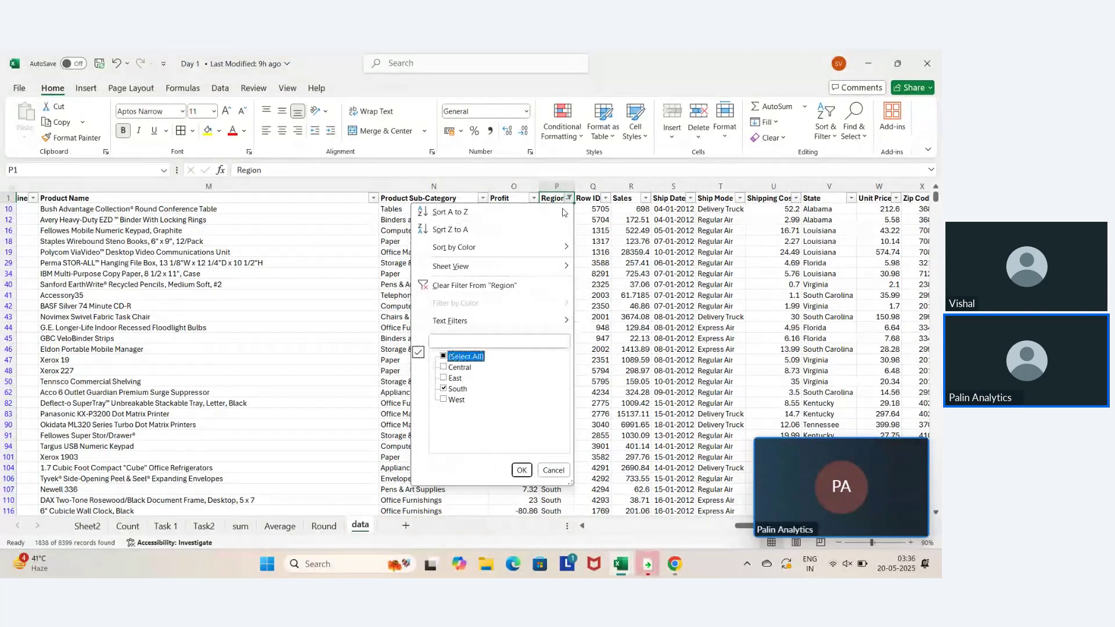
{"action": "key", "text": "space"}
{"action": "key", "text": "Up"}
{"action": "key", "text": "Up"}
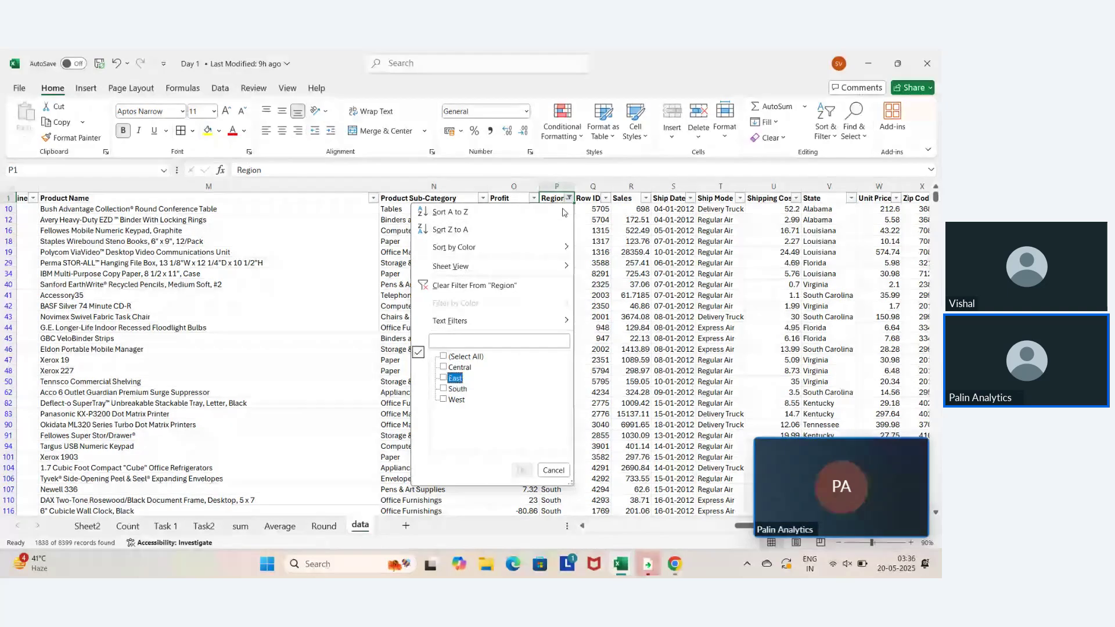
{"action": "key", "text": "space"}
{"action": "key", "text": "Return"}
Select all filtered Central entries in the Region column to get their count, then return to the sheet's first cell
{"action": "key", "text": "Down"}
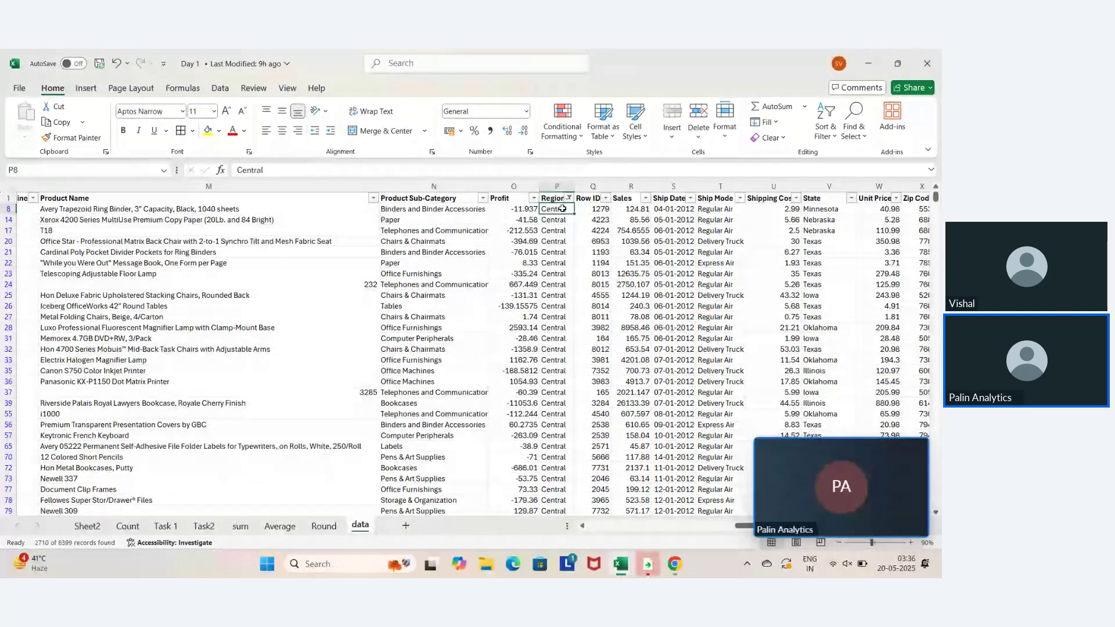
{"action": "key", "text": "ctrl+shift+Down"}
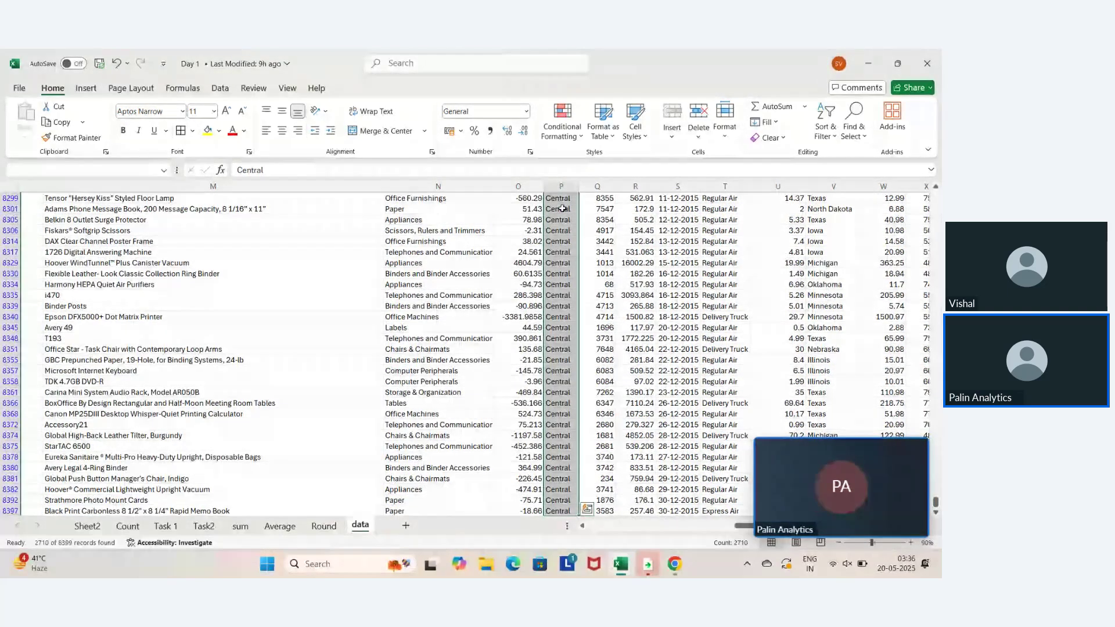
{"action": "key", "text": "alt+Tab"}
{"action": "key", "text": "alt+Tab"}
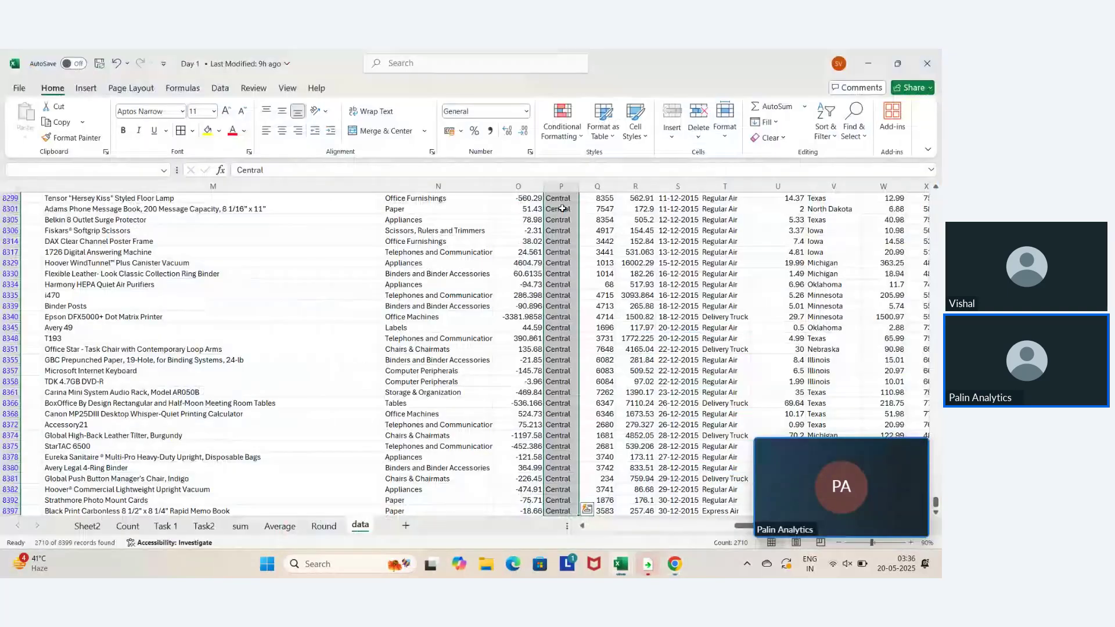
{"action": "key", "text": "ctrl+End"}
{"action": "key", "text": "ctrl+Home"}
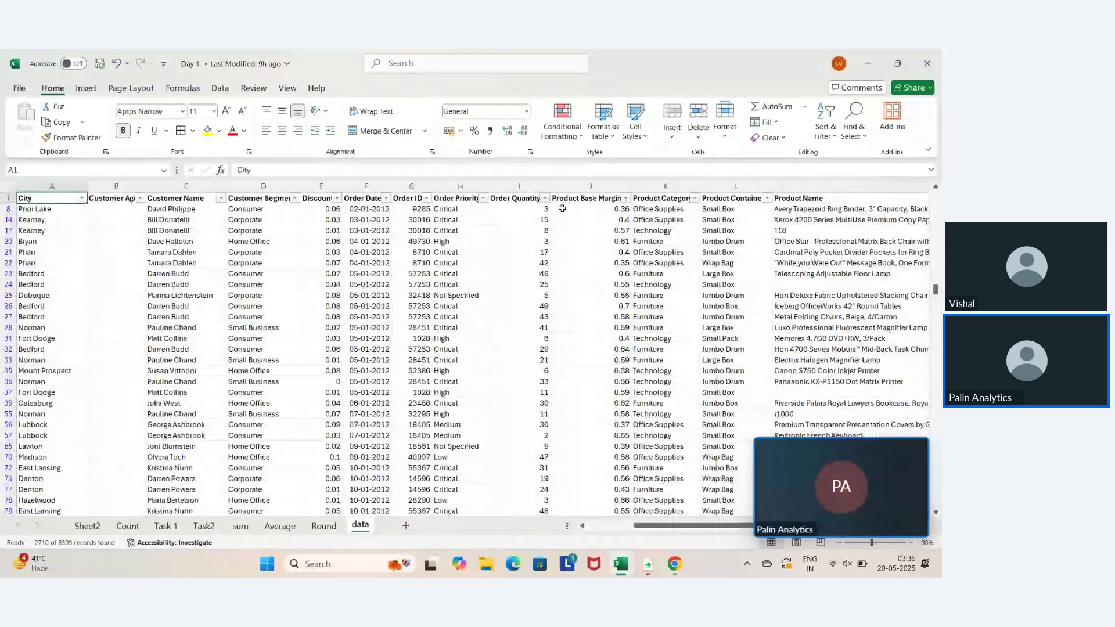
Enter the South record count 1838 in J11 and the Central record count 2710 in K11 of Task2
{"action": "key", "text": "ctrl+Page_Up"}
{"action": "key", "text": "ctrl+Page_Up"}
{"action": "key", "text": "ctrl+Page_Up"}
{"action": "key", "text": "ctrl+Page_Up"}
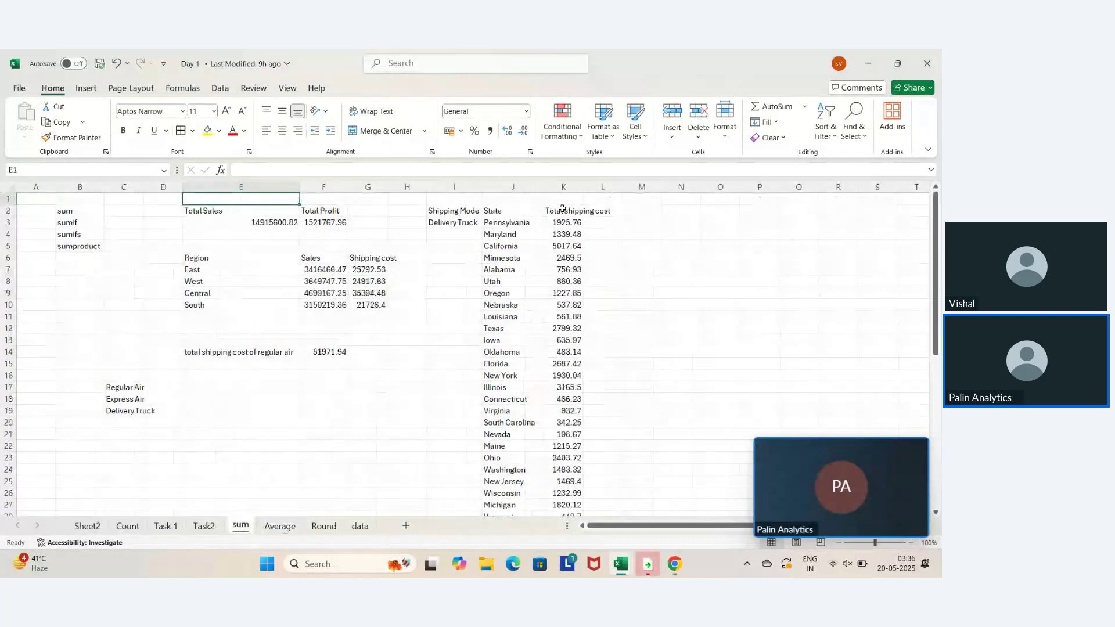
{"action": "type", "text": "19"}
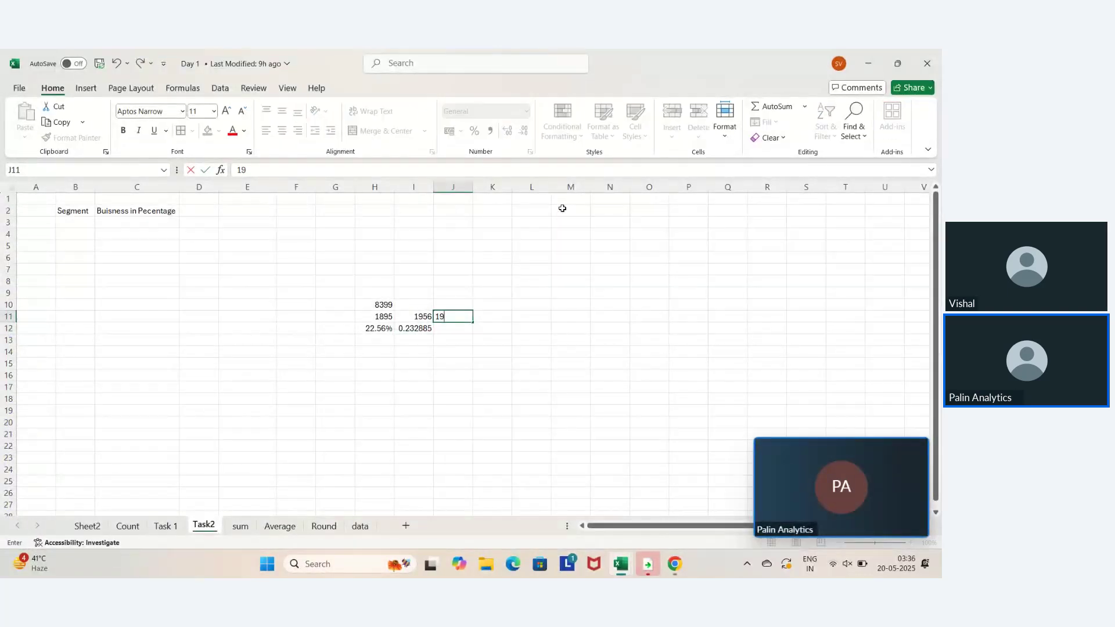
{"action": "type", "text": "38"}
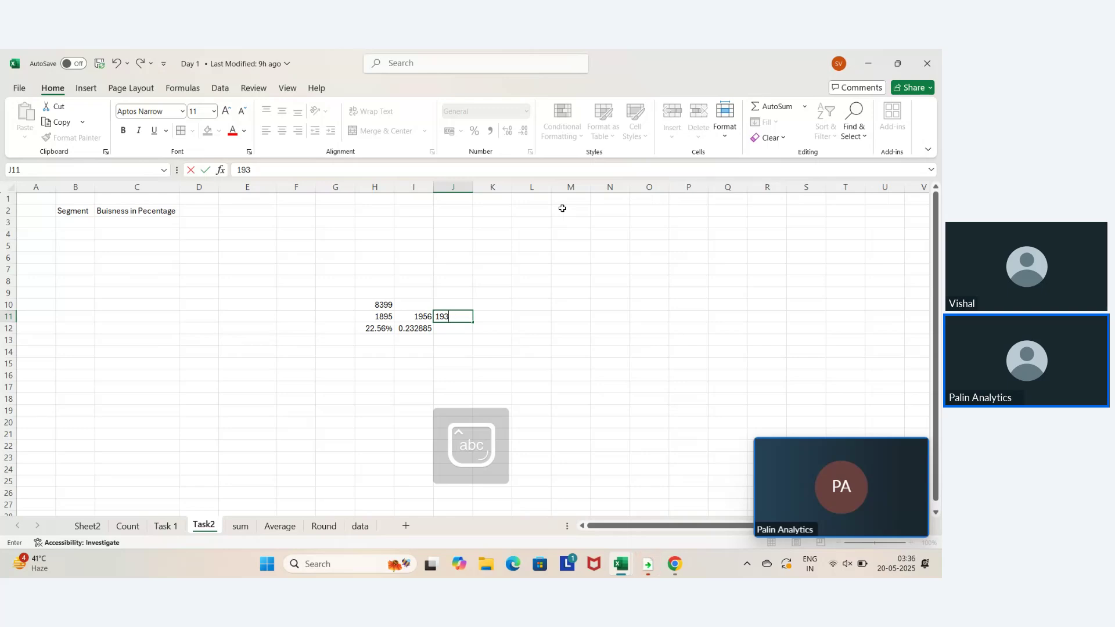
{"action": "key", "text": "BackSpace"}
{"action": "key", "text": "BackSpace"}
{"action": "key", "text": "BackSpace"}
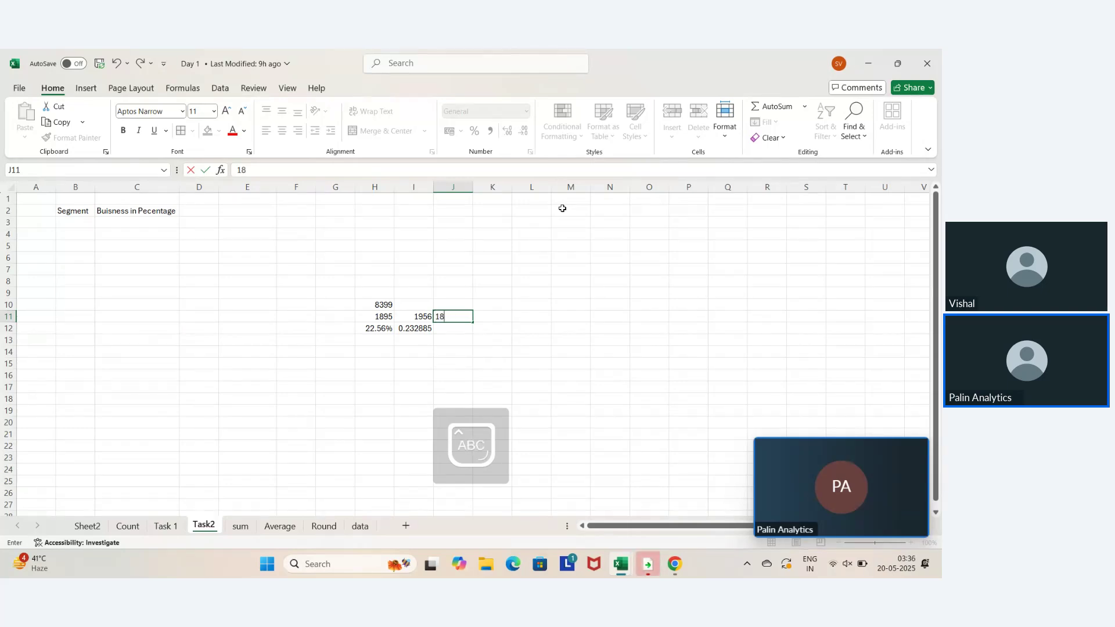
{"action": "type", "text": "1838"}
{"action": "key", "text": "Tab"}
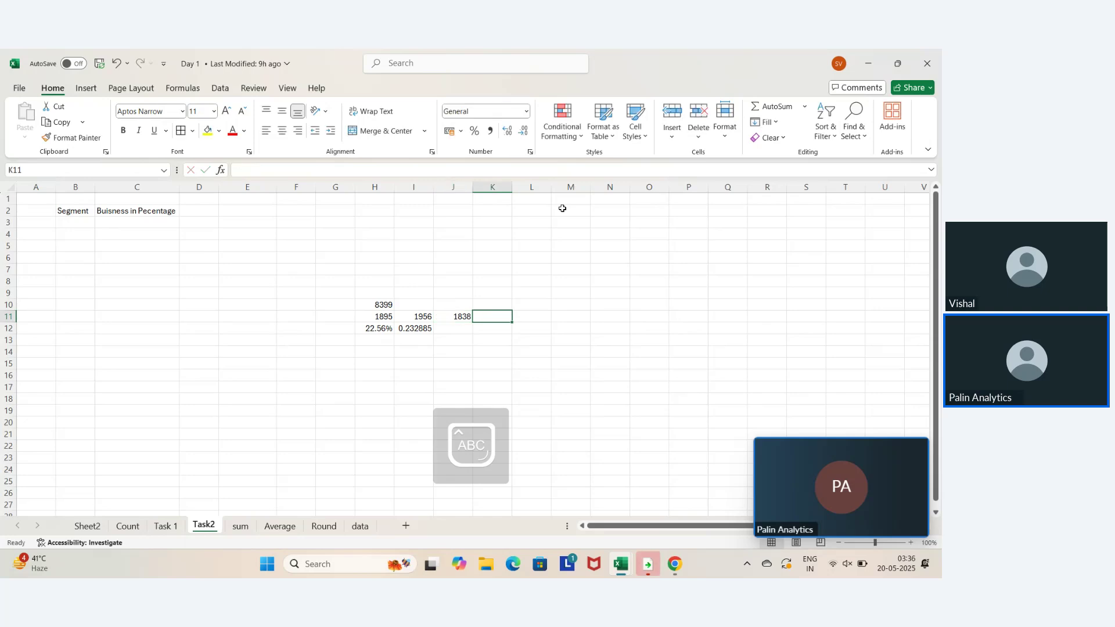
{"action": "type", "text": "27"}
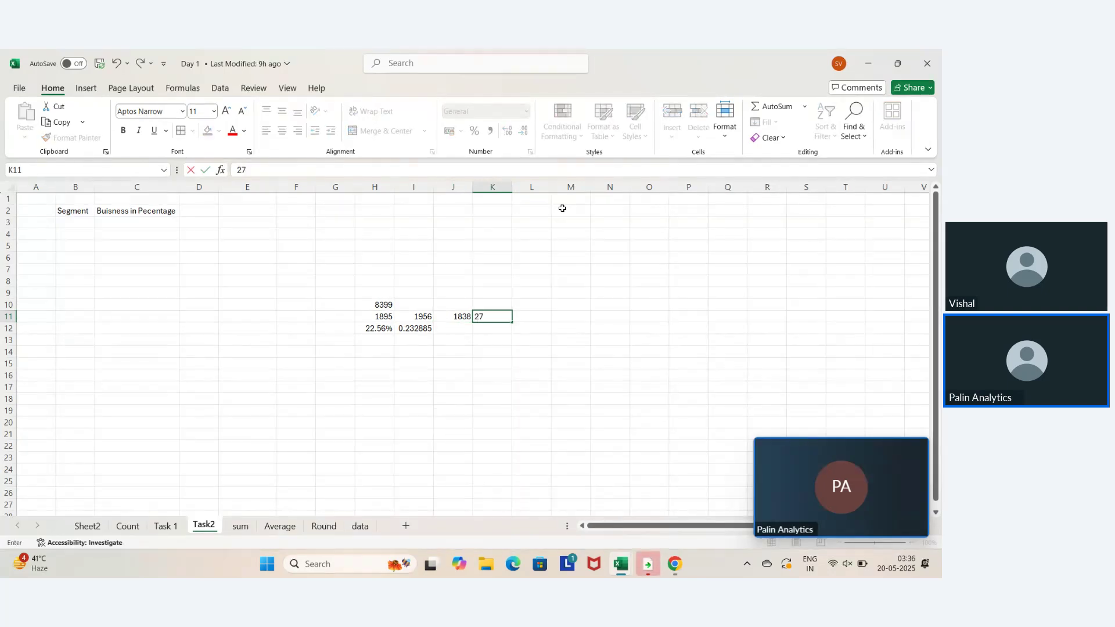
{"action": "type", "text": "10"}
{"action": "key", "text": "Return"}
Label the counts in I10, J10 and K10 as WEST, SOUTH and CENTRAL
{"action": "key", "text": "Up"}
{"action": "key", "text": "Up"}
{"action": "key", "text": "Left"}
{"action": "key", "text": "Down"}
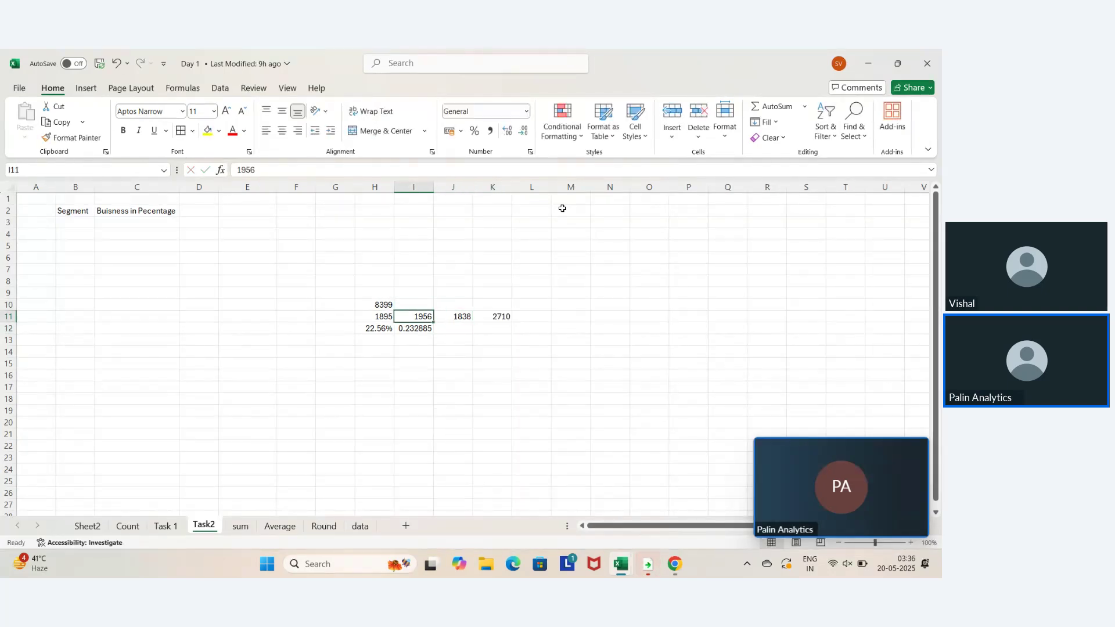
{"action": "key", "text": "Up"}
{"action": "type", "text": "WES"}
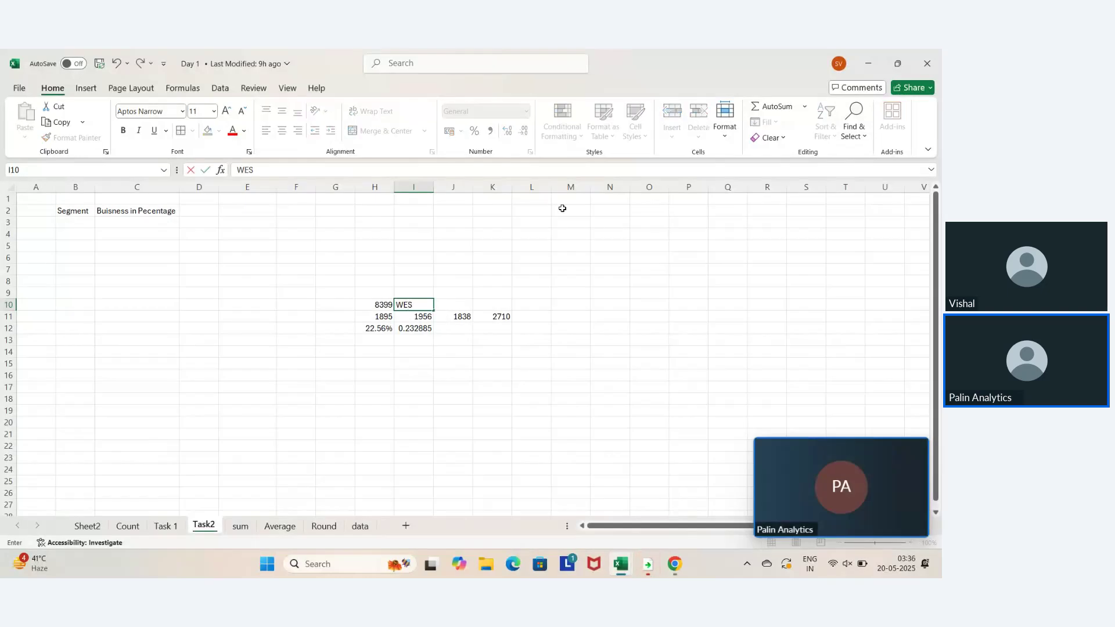
{"action": "type", "text": "T"}
{"action": "key", "text": "Tab"}
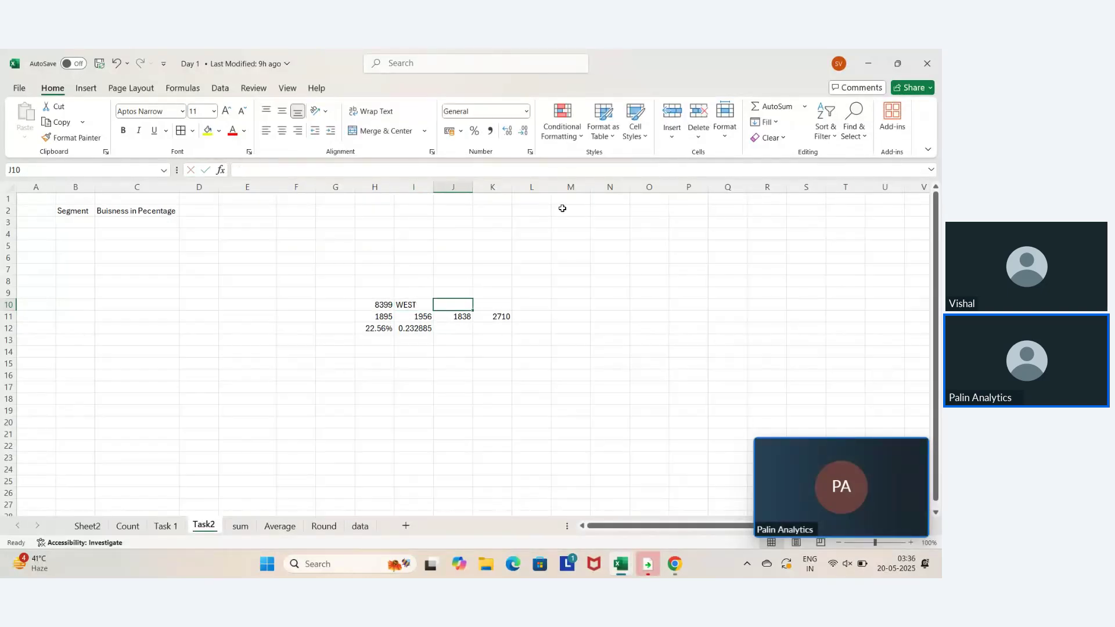
{"action": "type", "text": "SOUTH"}
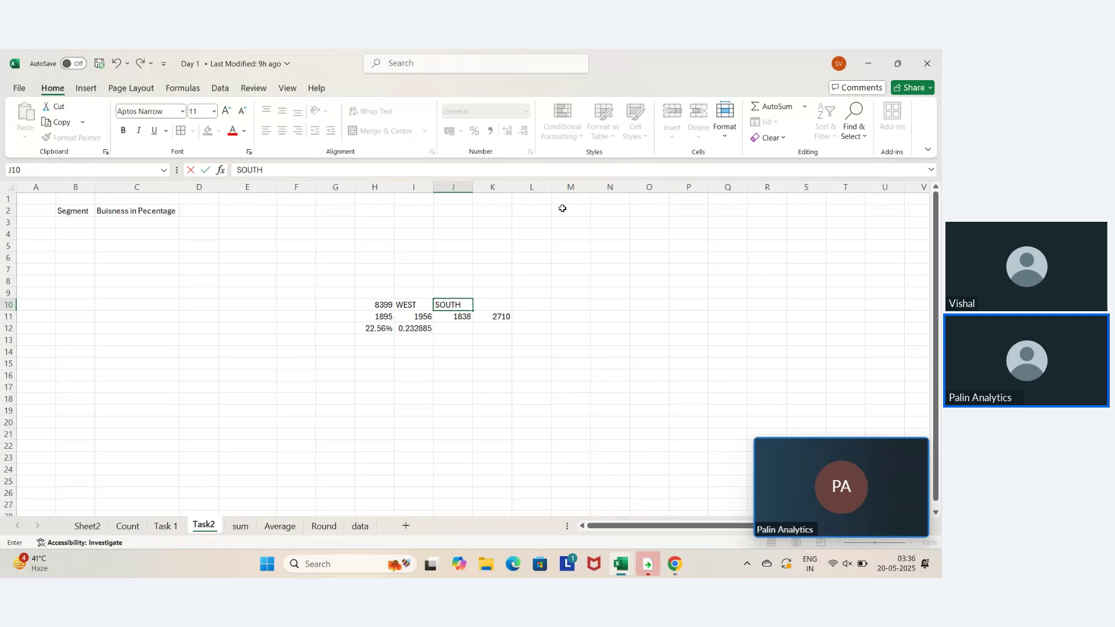
{"action": "key", "text": "Tab"}
{"action": "type", "text": "CENTR"}
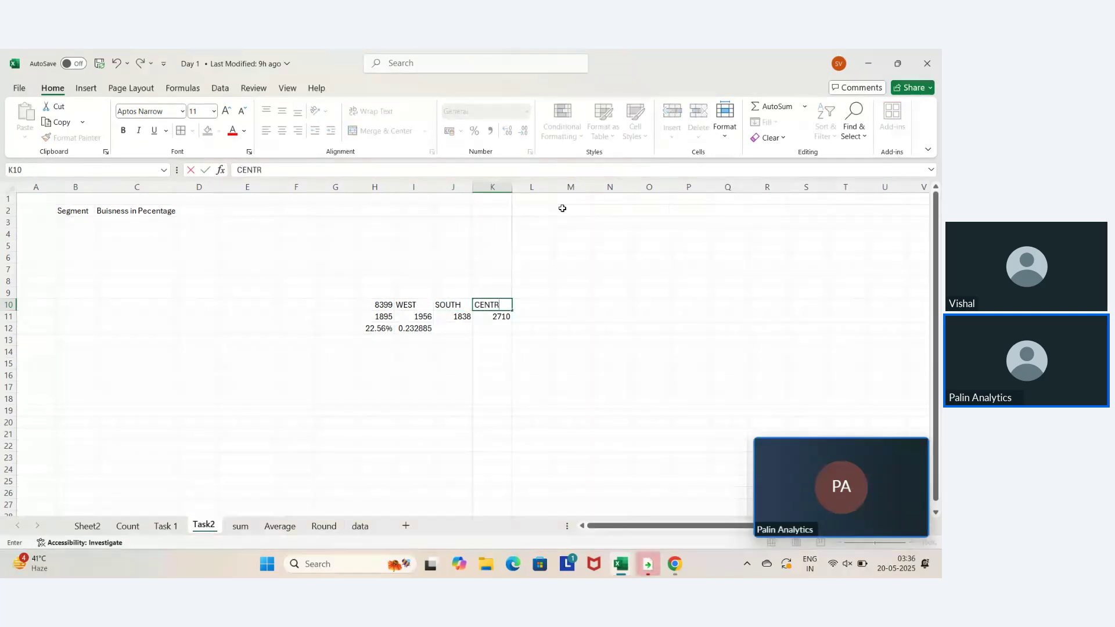
{"action": "type", "text": "AL"}
{"action": "key", "text": "Return"}
Calculate the South share in J12 by dividing its count in J11 by the total in H10
{"action": "key", "text": "Down"}
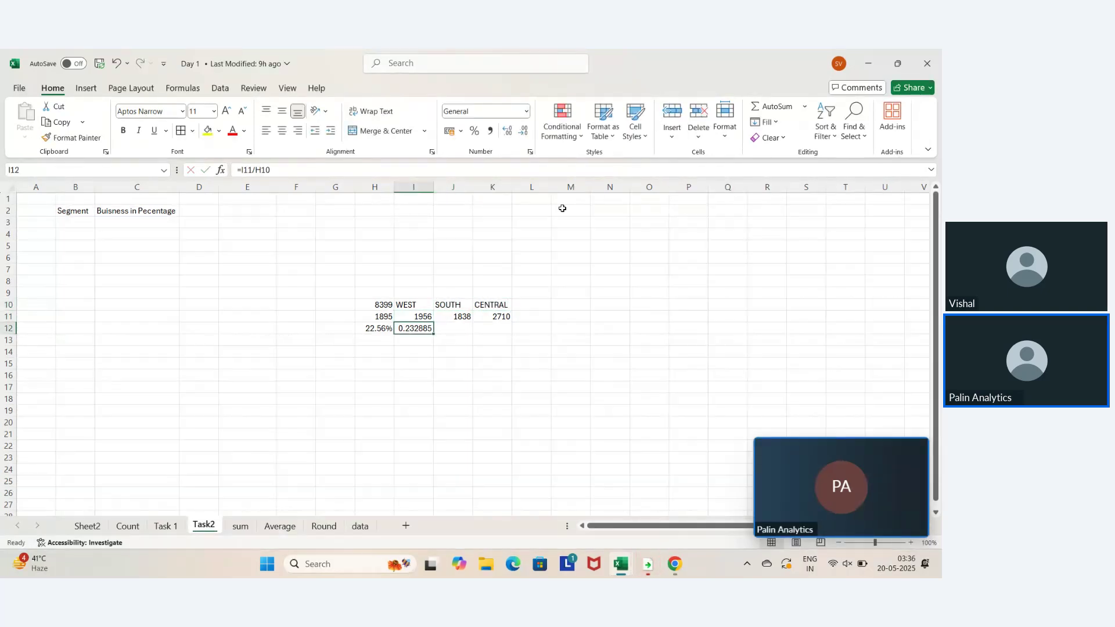
{"action": "key", "text": "Right"}
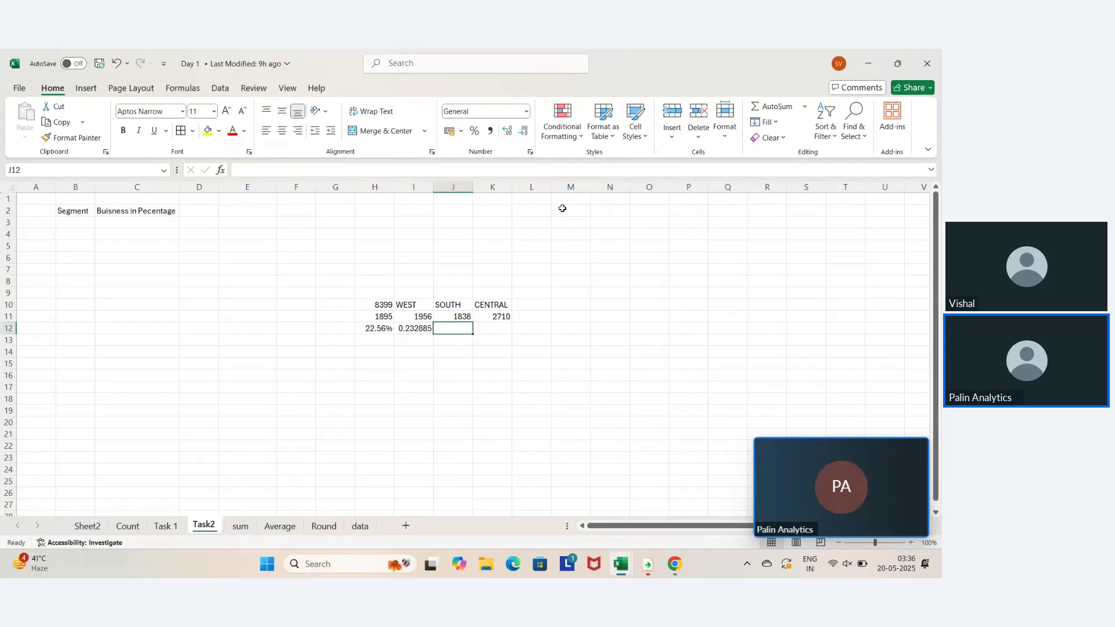
{"action": "type", "text": "="}
{"action": "key", "text": "Up"}
{"action": "type", "text": "/"}
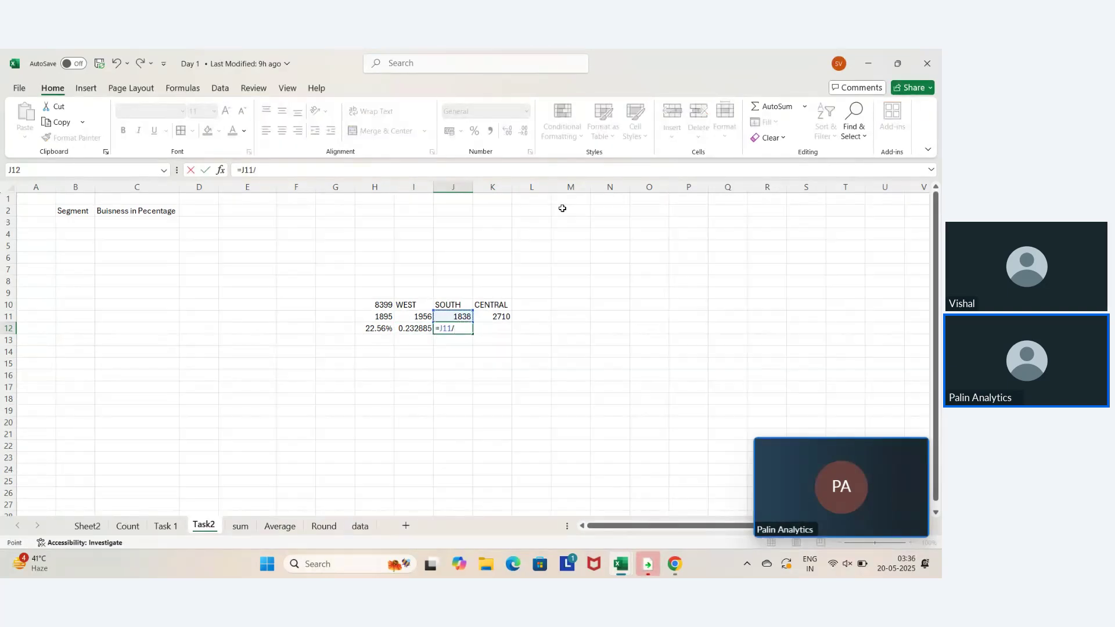
{"action": "key", "text": "Left"}
{"action": "key", "text": "Up"}
{"action": "key", "text": "Up"}
{"action": "key", "text": "Left"}
{"action": "key", "text": "Return"}
Calculate the Central share in K12 by dividing its count in K11 by the total in H10
{"action": "key", "text": "Right"}
{"action": "key", "text": "Up"}
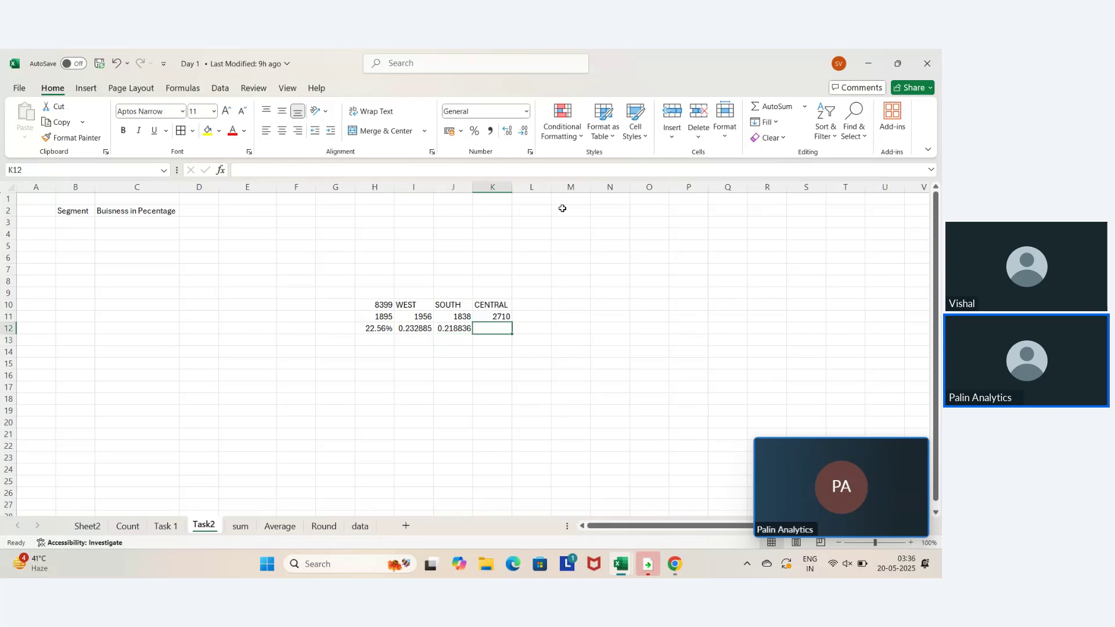
{"action": "type", "text": "="}
{"action": "key", "text": "Up"}
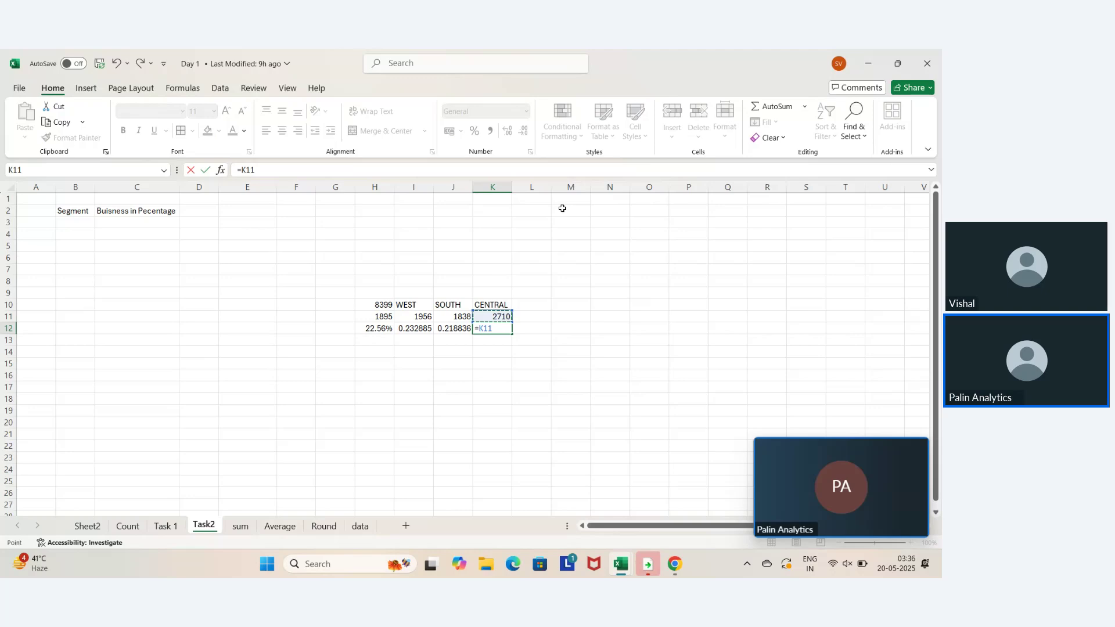
{"action": "type", "text": "/"}
{"action": "key", "text": "Left"}
{"action": "key", "text": "Left"}
{"action": "key", "text": "Left"}
{"action": "key", "text": "Up"}
{"action": "key", "text": "Up"}
{"action": "key", "text": "Return"}
Format the four region shares in H12:K12 as percentages with one decimal place
{"action": "key", "text": "Up"}
{"action": "key", "text": "Left"}
{"action": "key", "text": "Left"}
{"action": "key", "text": "Left"}
{"action": "key", "text": "ctrl+shift+Right"}
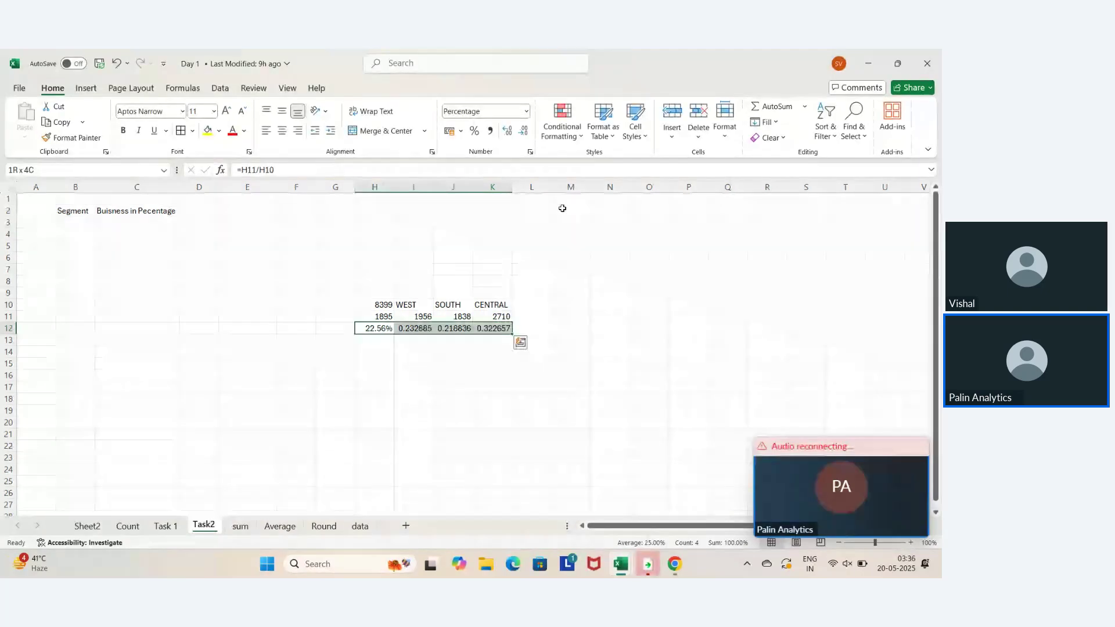
{"action": "key", "text": "ctrl+shift+5"}
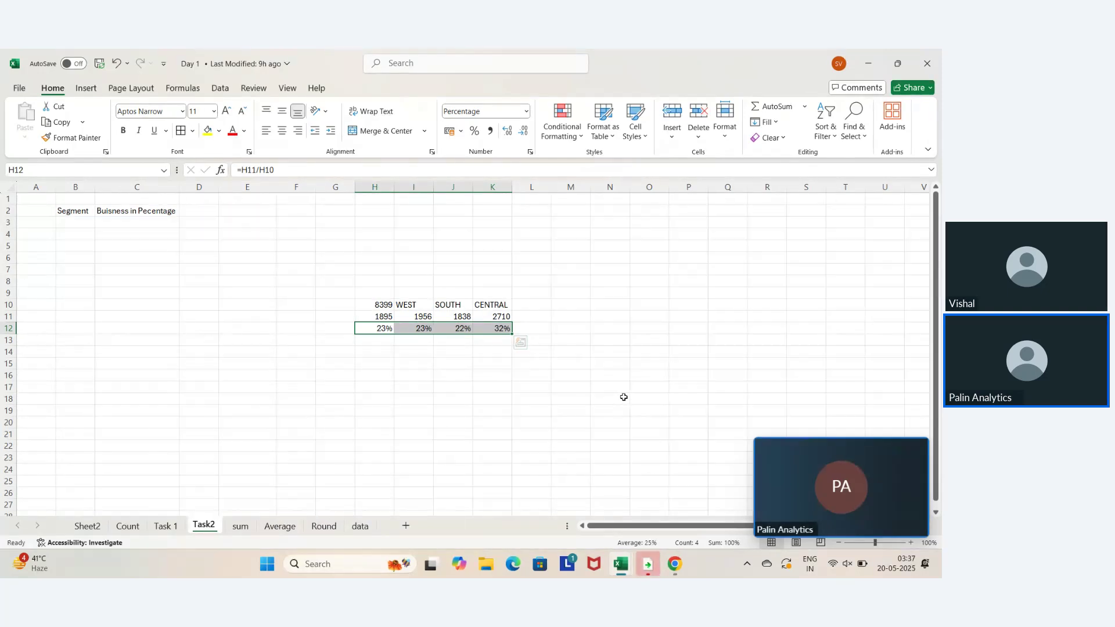
{"action": "left_click", "coordinate": [508, 131]}
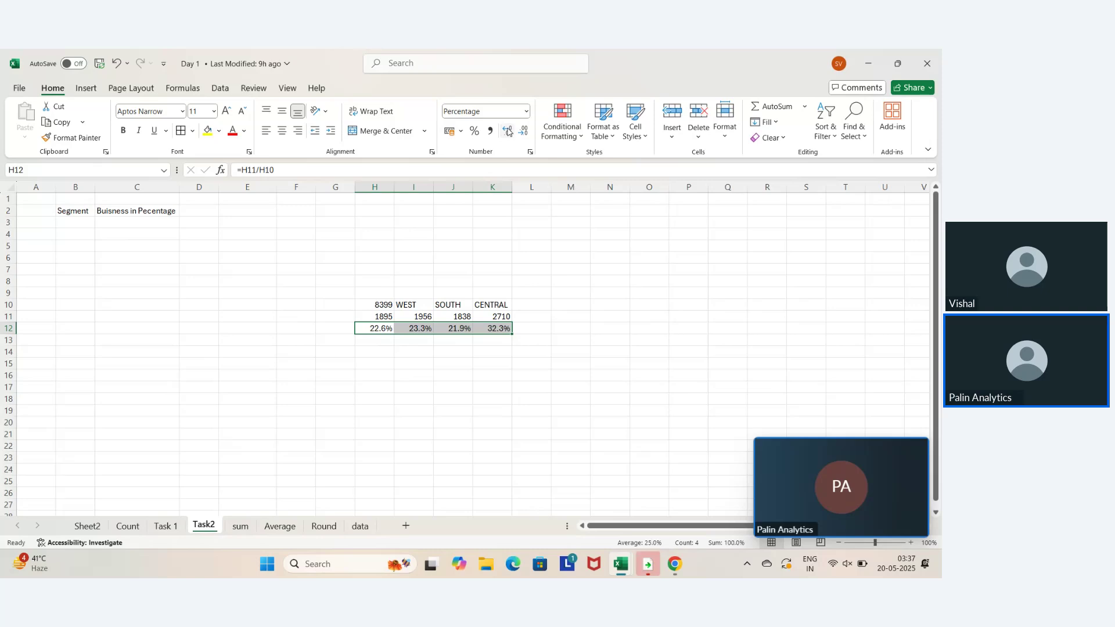
Show the four region shares in H12:K12 with two decimal places
{"action": "left_click", "coordinate": [507, 131]}
{"action": "key", "text": "Up"}
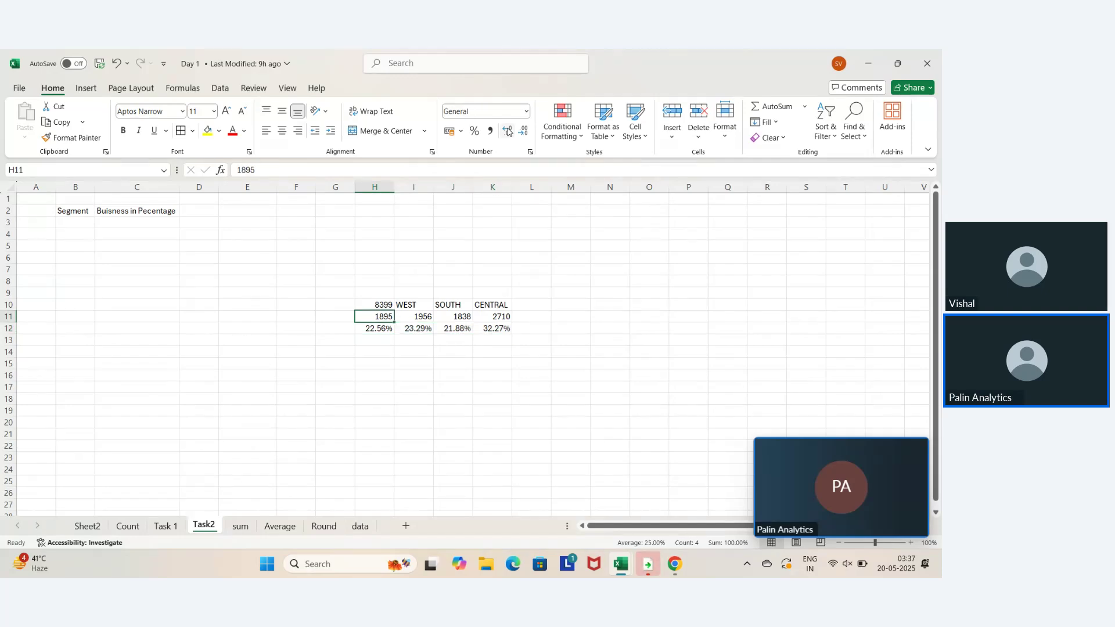
{"action": "key", "text": "Up"}
{"action": "key", "text": "Down"}
{"action": "key", "text": "Up"}
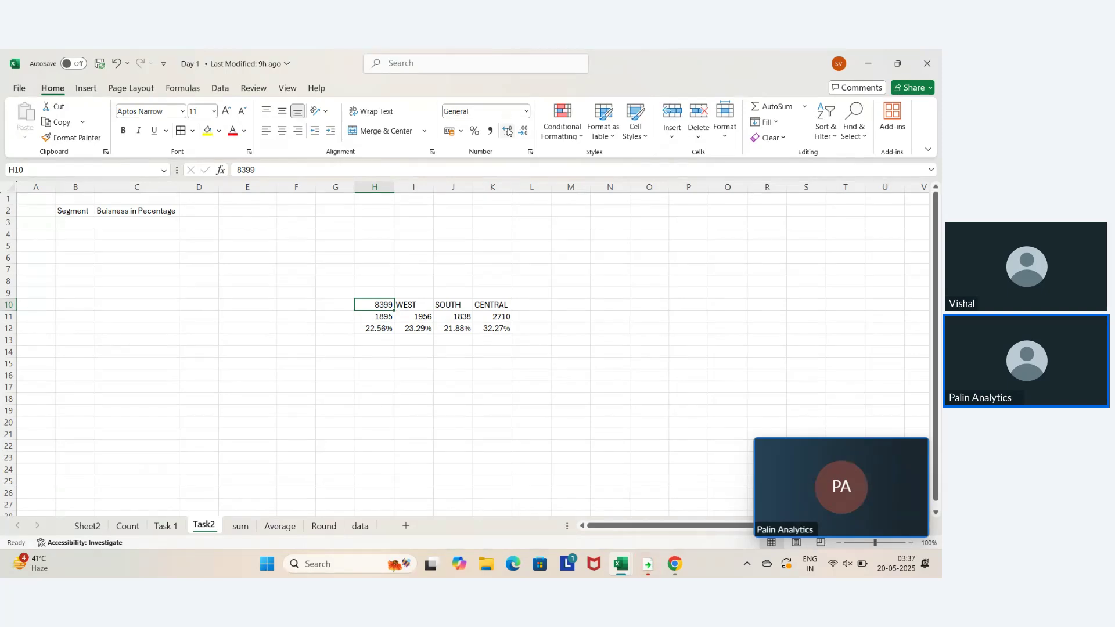
Copy the four region shares in H12:K12 and select G15 as the paste destination
{"action": "key", "text": "Down"}
{"action": "key", "text": "Left"}
{"action": "key", "text": "Down"}
{"action": "key", "text": "Right"}
{"action": "key", "text": "shift+Right"}
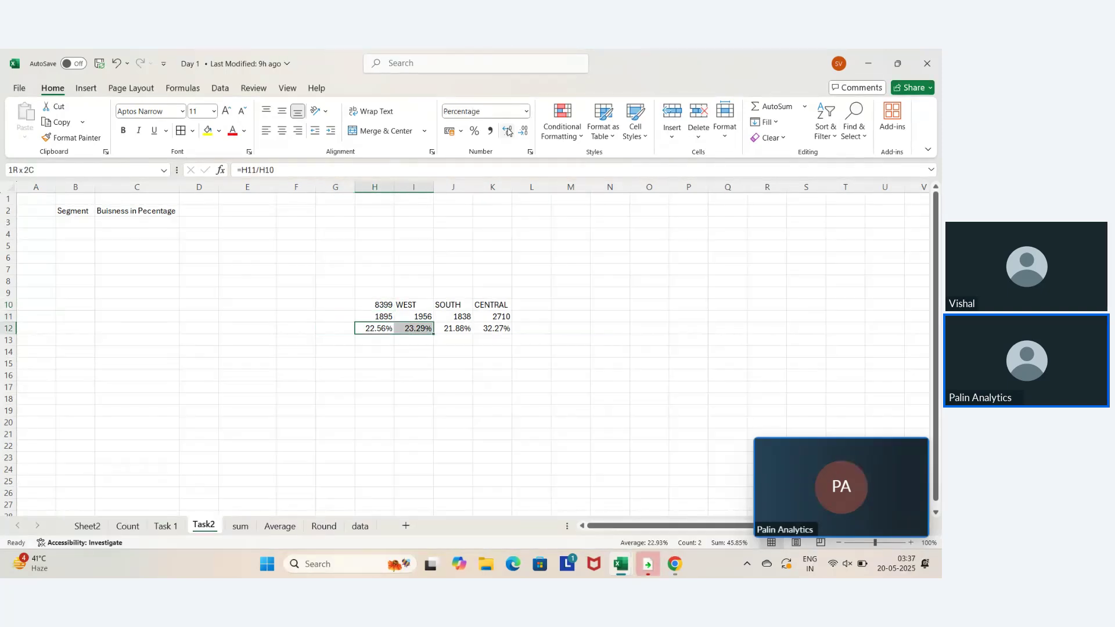
{"action": "key", "text": "shift+Right"}
{"action": "key", "text": "shift+Right"}
{"action": "key", "text": "ctrl+c"}
{"action": "key", "text": "Left"}
{"action": "key", "text": "Down"}
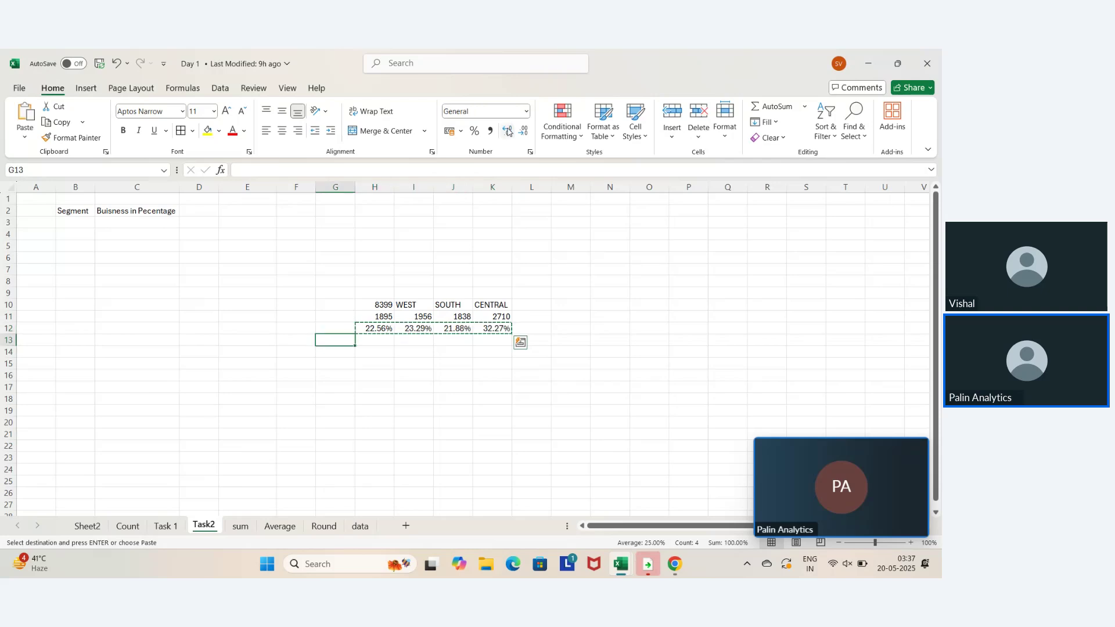
{"action": "key", "text": "Down"}
{"action": "key", "text": "Down"}
{"action": "key", "text": "ctrl+v"}
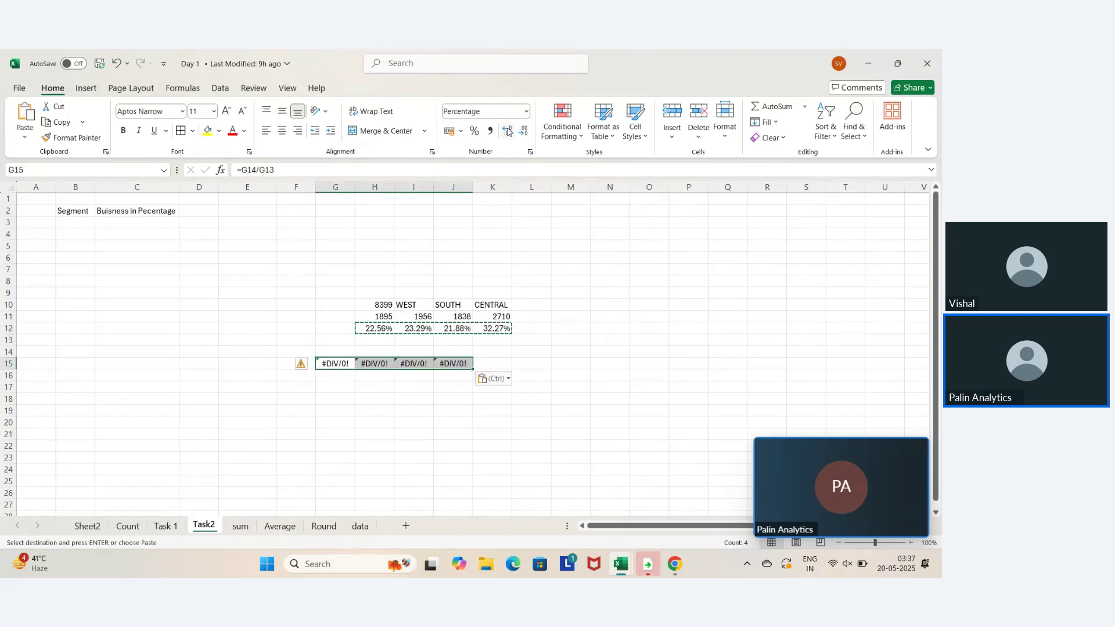
{"action": "key", "text": "ctrl+z"}
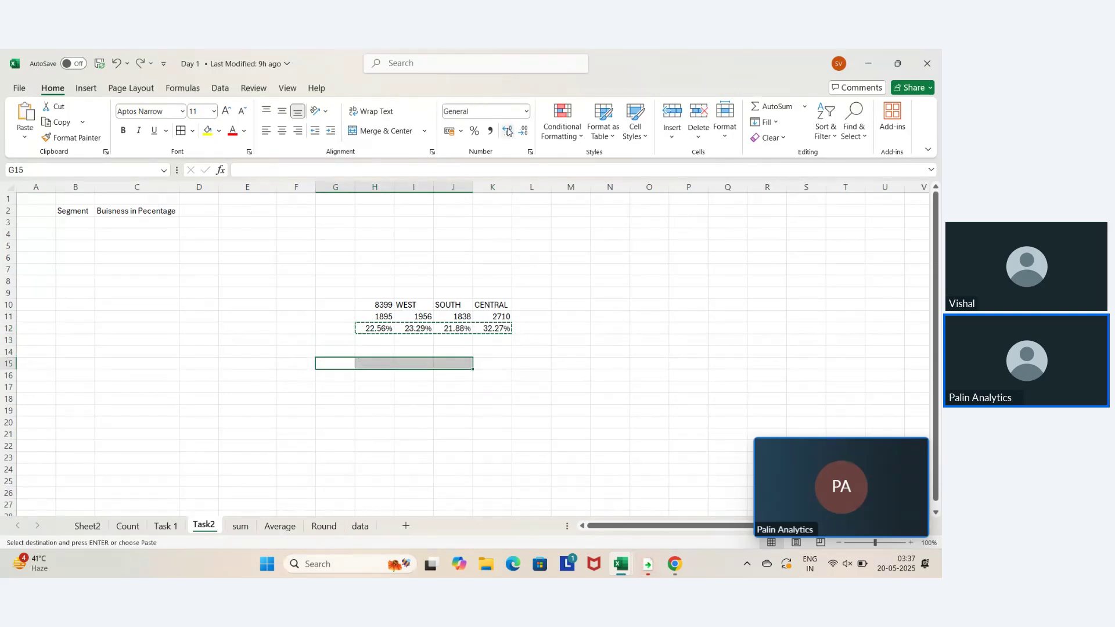
{"action": "key", "text": "Left"}
{"action": "key", "text": "Right"}
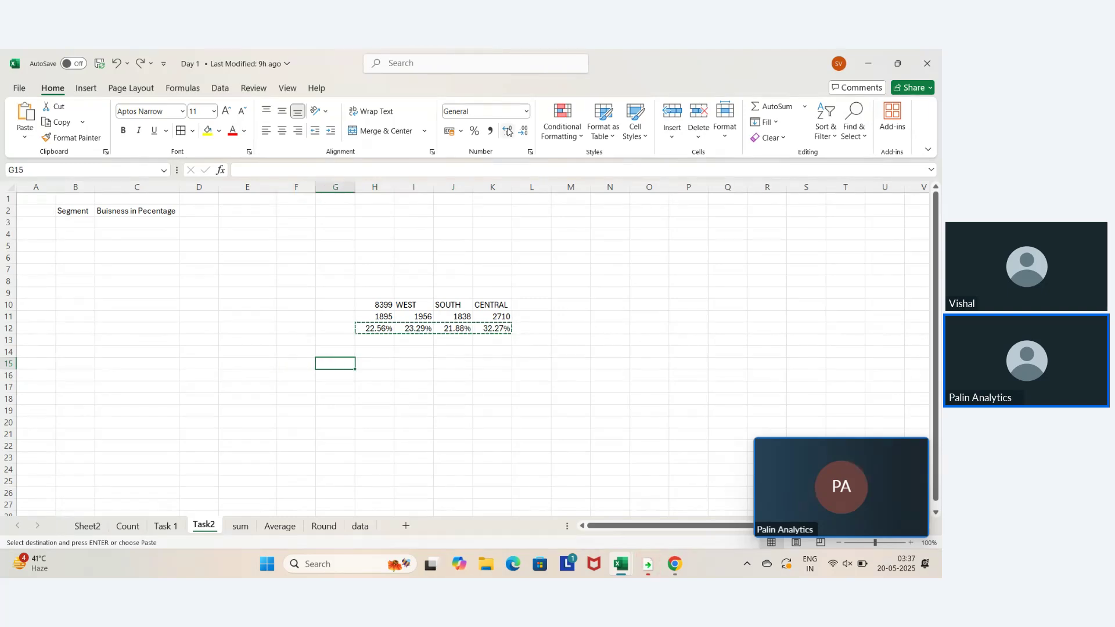
Paste the copied region shares as values only into G15:J15
{"action": "key", "text": "ctrl+alt+v"}
{"action": "key", "text": "Down"}
{"action": "key", "text": "Down"}
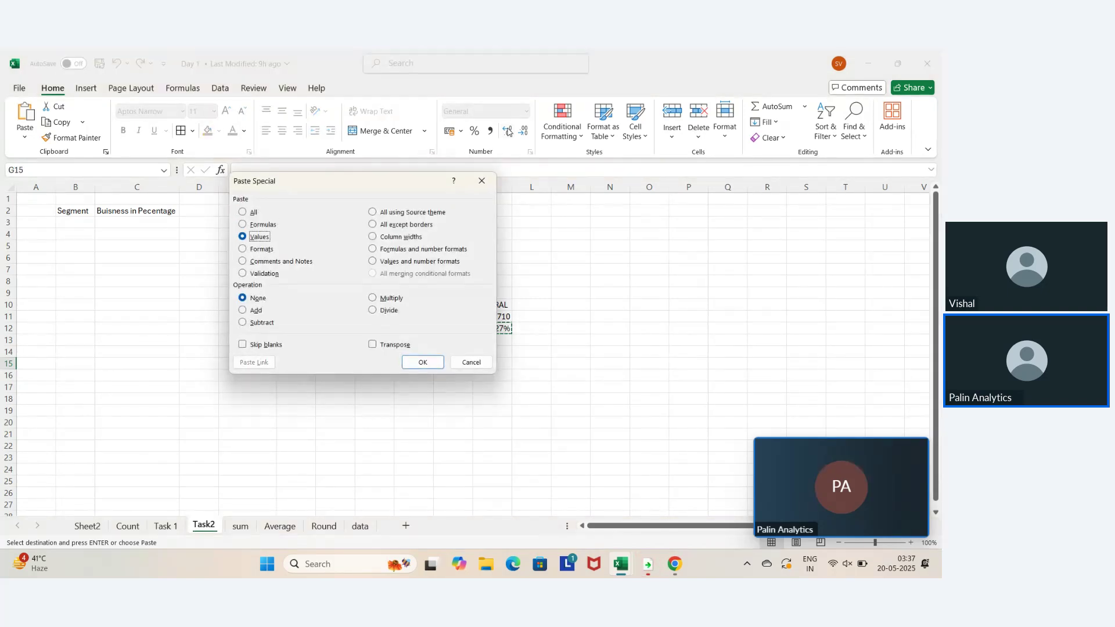
{"action": "key", "text": "Return"}
Copy the WEST, SOUTH and CENTRAL labels from I10:K10 to H14:J14, above the pasted share values
{"action": "key", "text": "Up"}
{"action": "key", "text": "Up"}
{"action": "key", "text": "Up"}
{"action": "key", "text": "Right"}
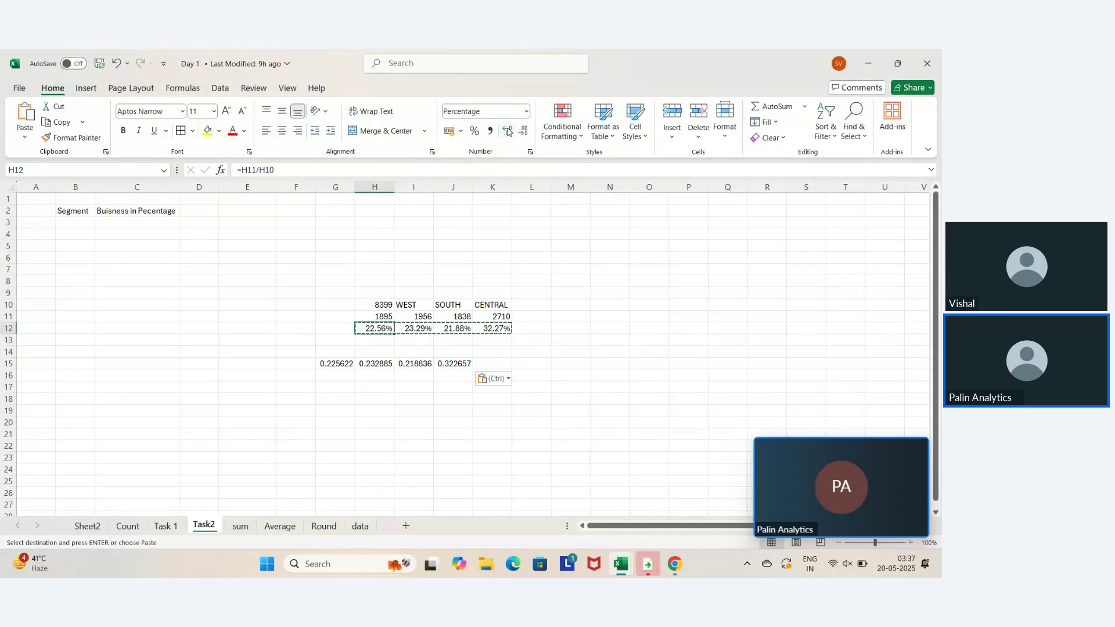
{"action": "key", "text": "Up"}
{"action": "key", "text": "Up"}
{"action": "key", "text": "Right"}
{"action": "key", "text": "shift+Right"}
{"action": "key", "text": "shift+Right"}
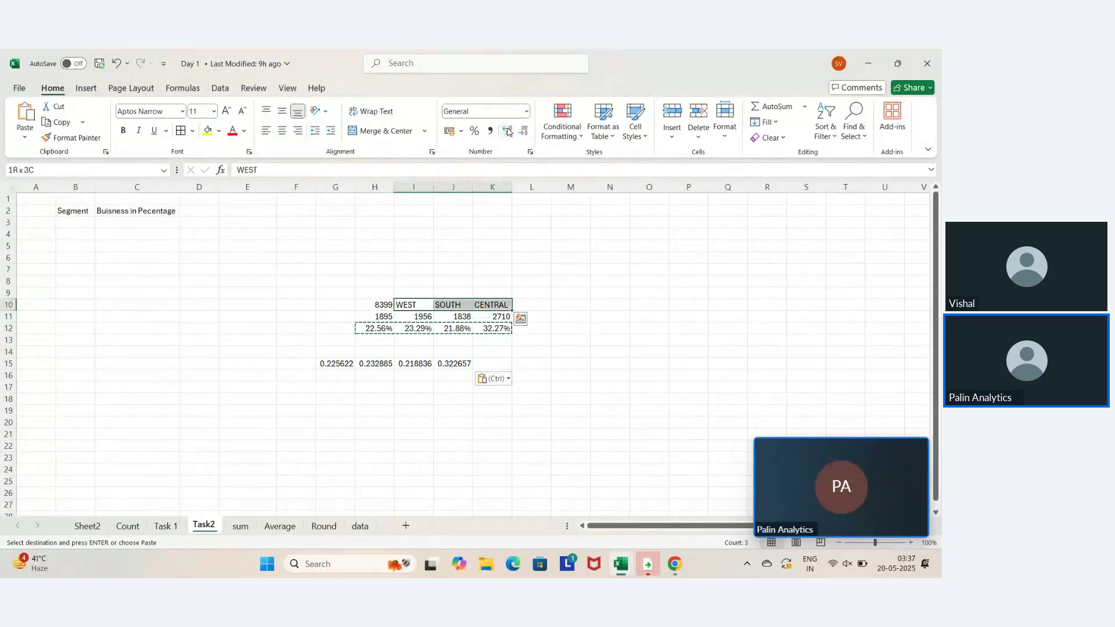
{"action": "key", "text": "ctrl+c"}
{"action": "key", "text": "Down"}
{"action": "key", "text": "Down"}
{"action": "key", "text": "Left"}
{"action": "key", "text": "Down"}
{"action": "key", "text": "Down"}
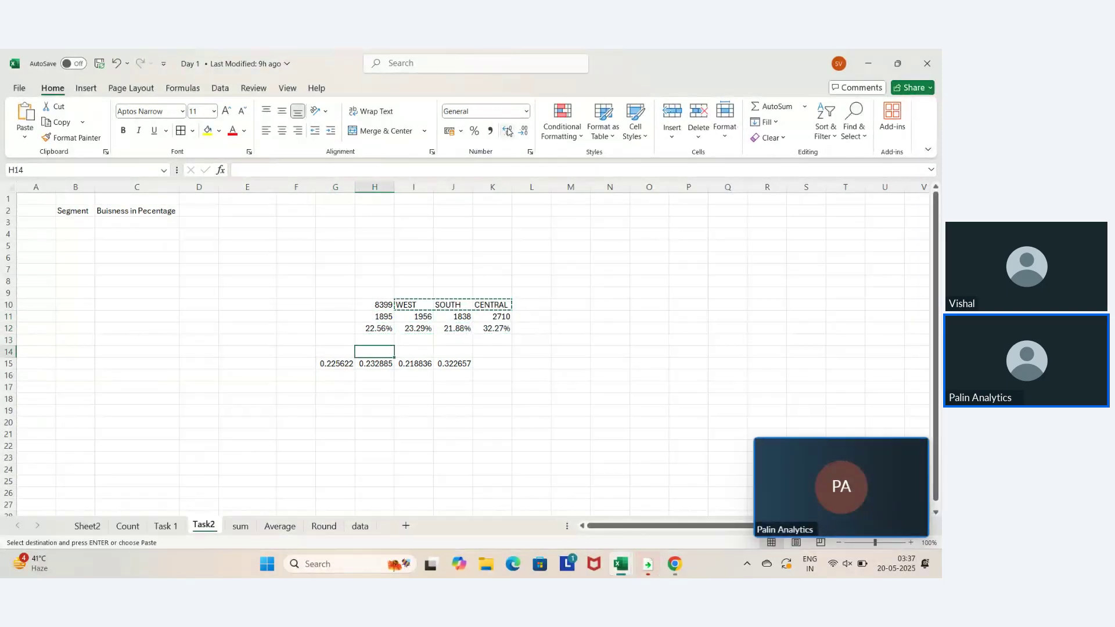
{"action": "key", "text": "ctrl+v"}
Label the first share value by entering EAST in G14
{"action": "key", "text": "Left"}
{"action": "key", "text": "Left"}
{"action": "key", "text": "Right"}
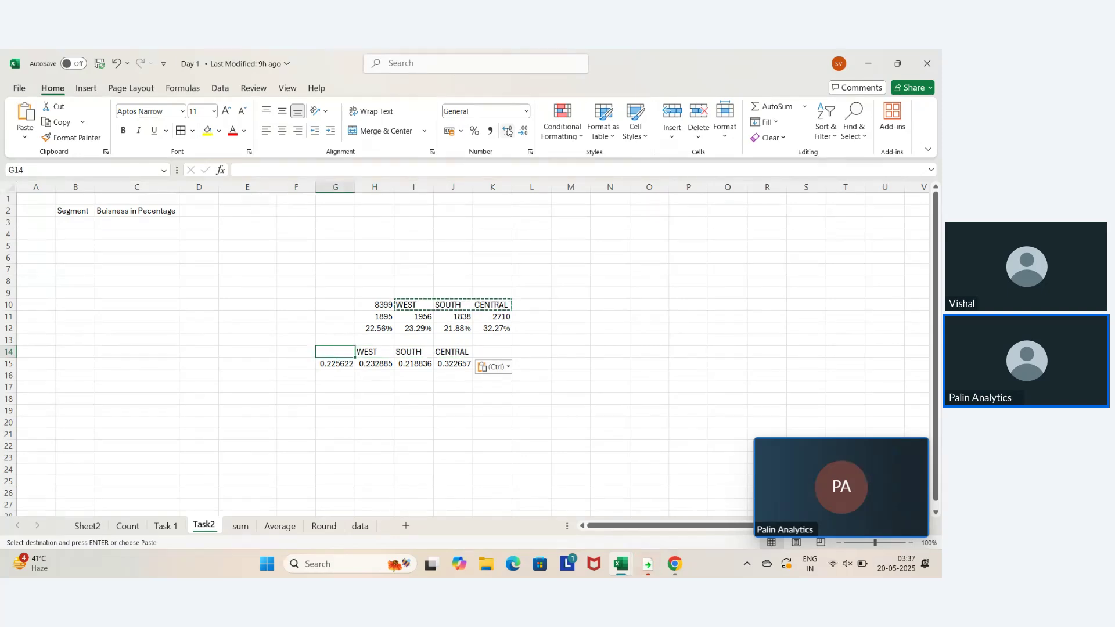
{"action": "type", "text": "eA"}
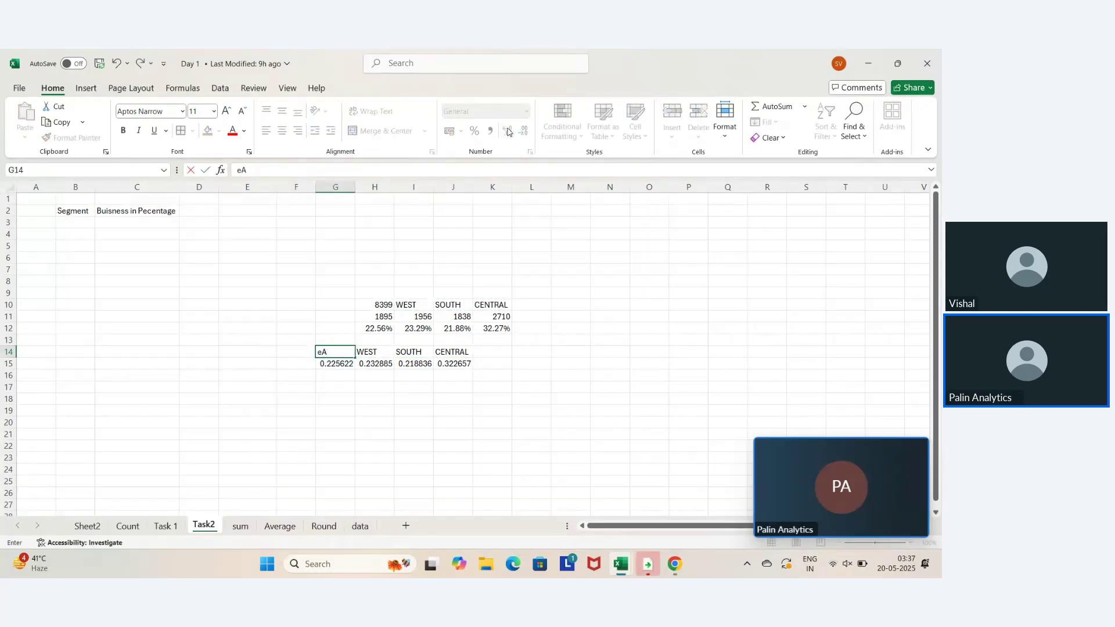
{"action": "key", "text": "Caps_Lock"}
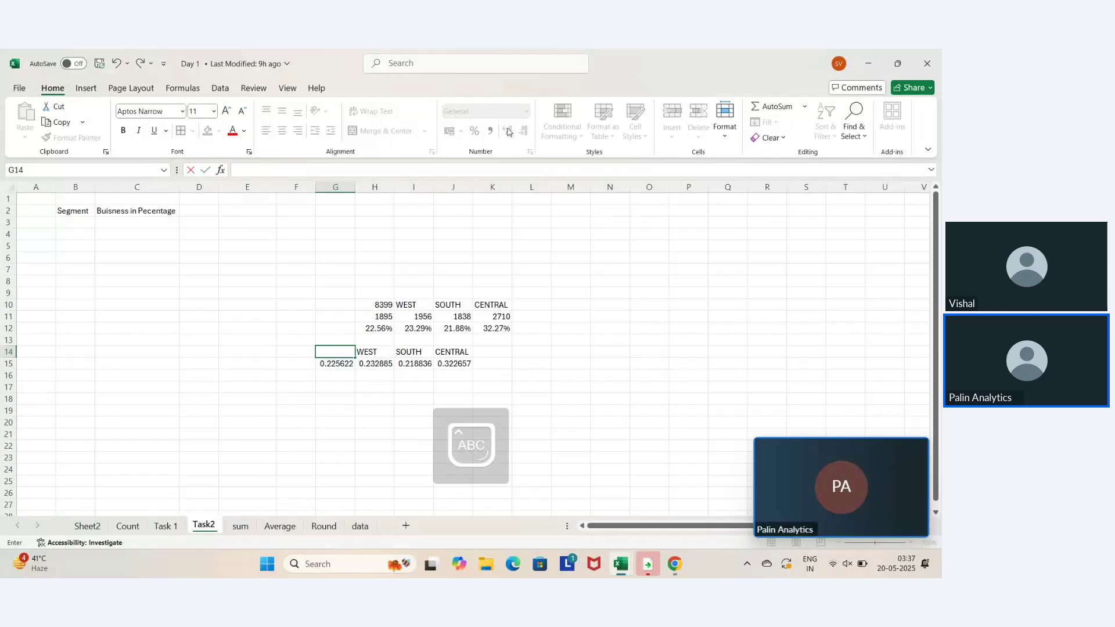
{"action": "type", "text": "AST"}
{"action": "key", "text": "Return"}
{"action": "key", "text": "Caps_Lock"}
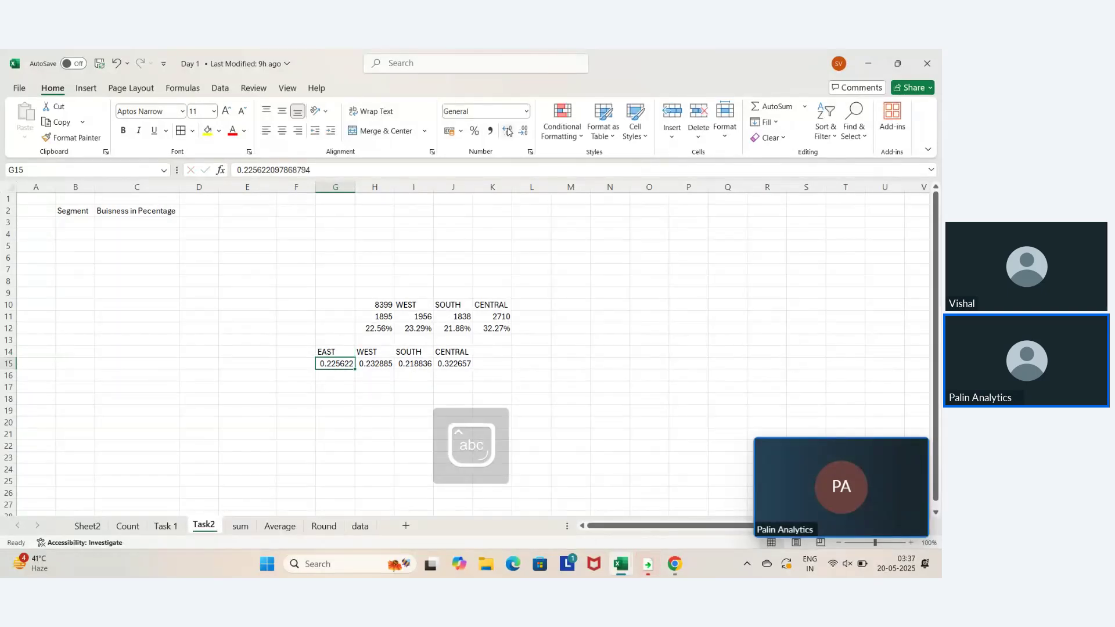
{"action": "key", "text": "Up"}
{"action": "key", "text": "shift+Down"}
{"action": "key", "text": "shift+Right"}
{"action": "key", "text": "shift+Right"}
{"action": "key", "text": "shift+Right"}
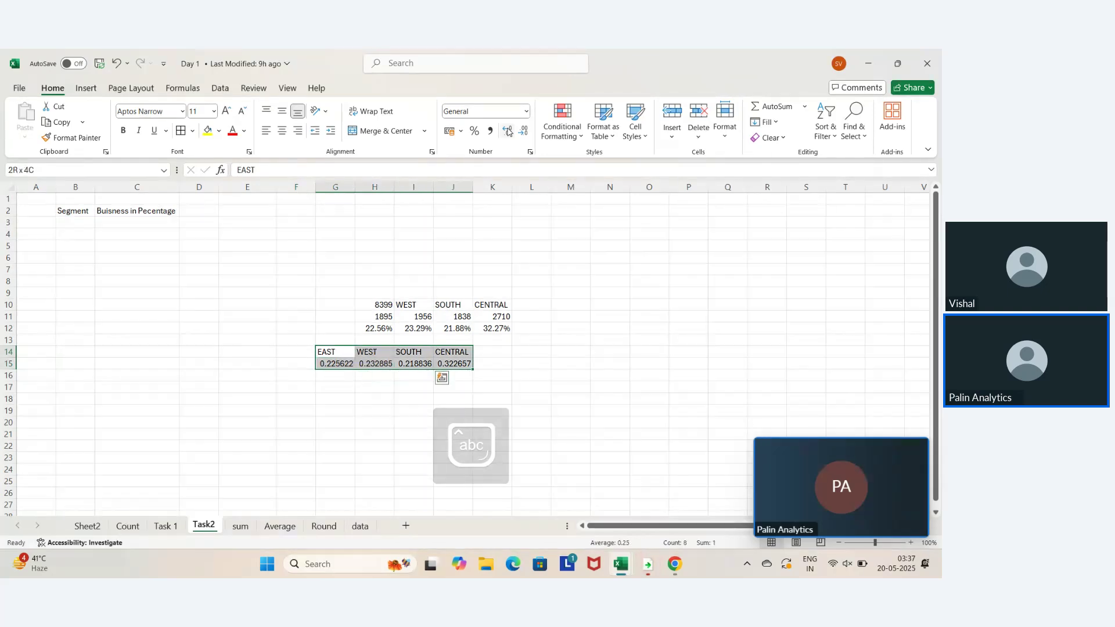
{"action": "key", "text": "Left"}
{"action": "key", "text": "Right"}
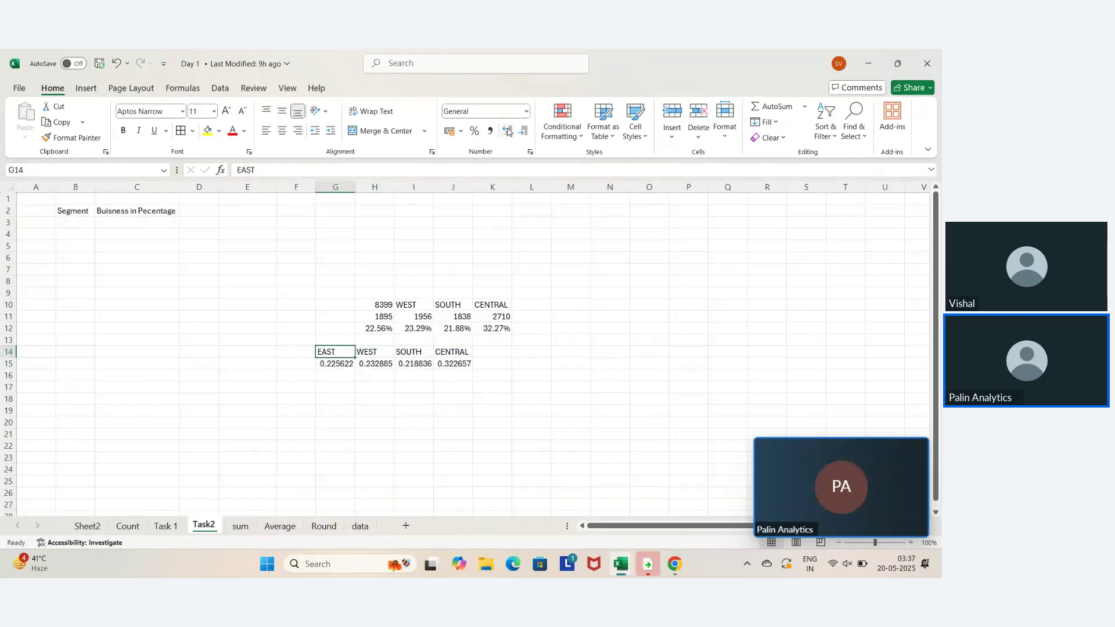
{"action": "key", "text": "Down"}
{"action": "key", "text": "shift+Right"}
{"action": "key", "text": "shift+Right"}
{"action": "key", "text": "shift+Right"}
{"action": "key", "text": "Left"}
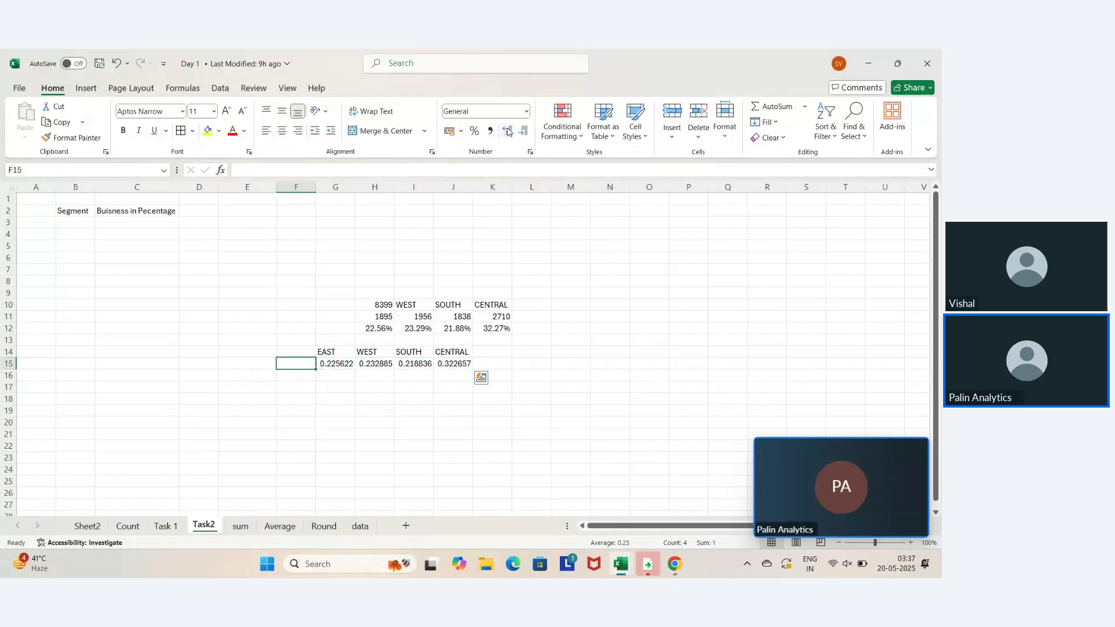
Insert a default column chart of the region shares in G14:J15 and place it beside the data so the source table is uncovered
{"action": "key", "text": "Up"}
{"action": "key", "text": "Right"}
{"action": "key", "text": "shift+Down"}
{"action": "key", "text": "shift+Right"}
{"action": "key", "text": "shift+Right"}
{"action": "key", "text": "shift+Right"}
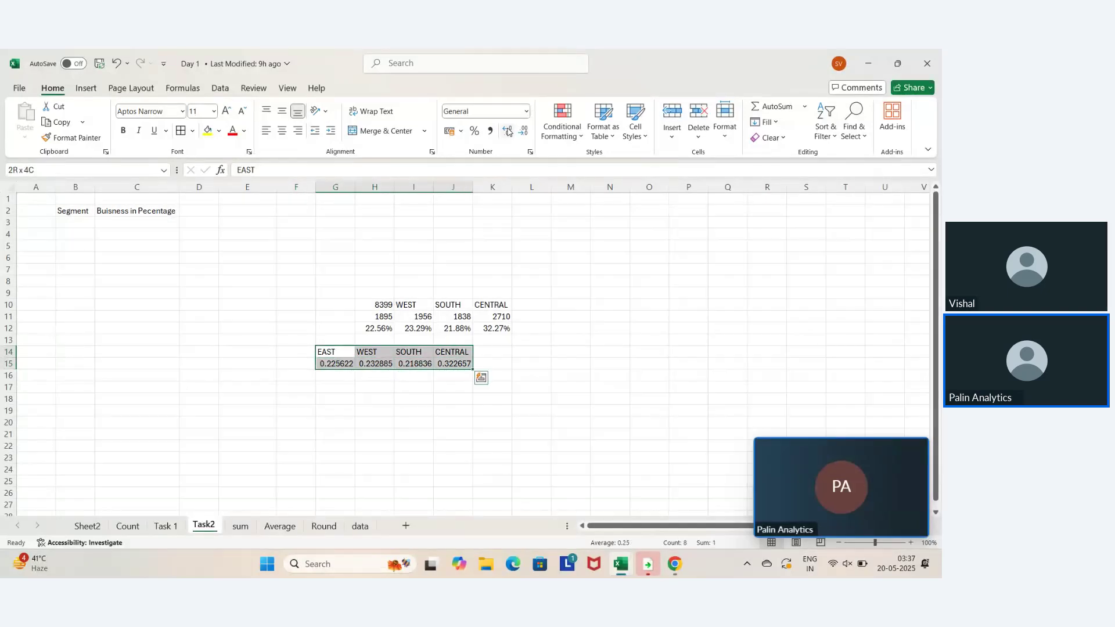
{"action": "key", "text": "alt+F1"}
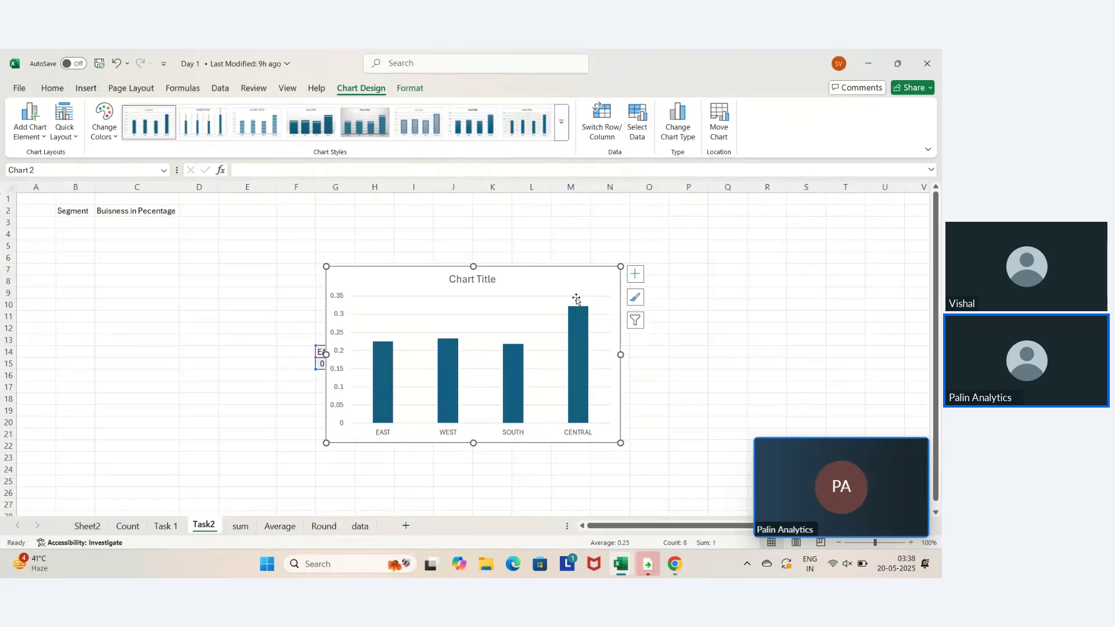
{"action": "left_click_drag", "start_coordinate": [538, 278], "coordinate": [691, 256]}
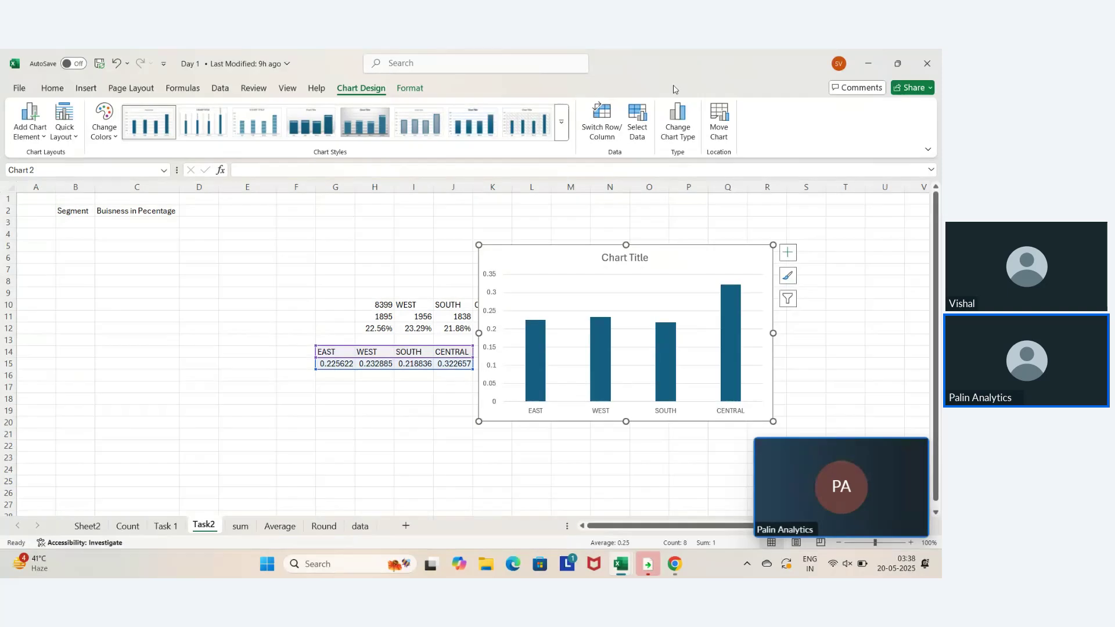
Change the clustered column chart of the region shares to a Doughnut chart
{"action": "left_click", "coordinate": [679, 115]}
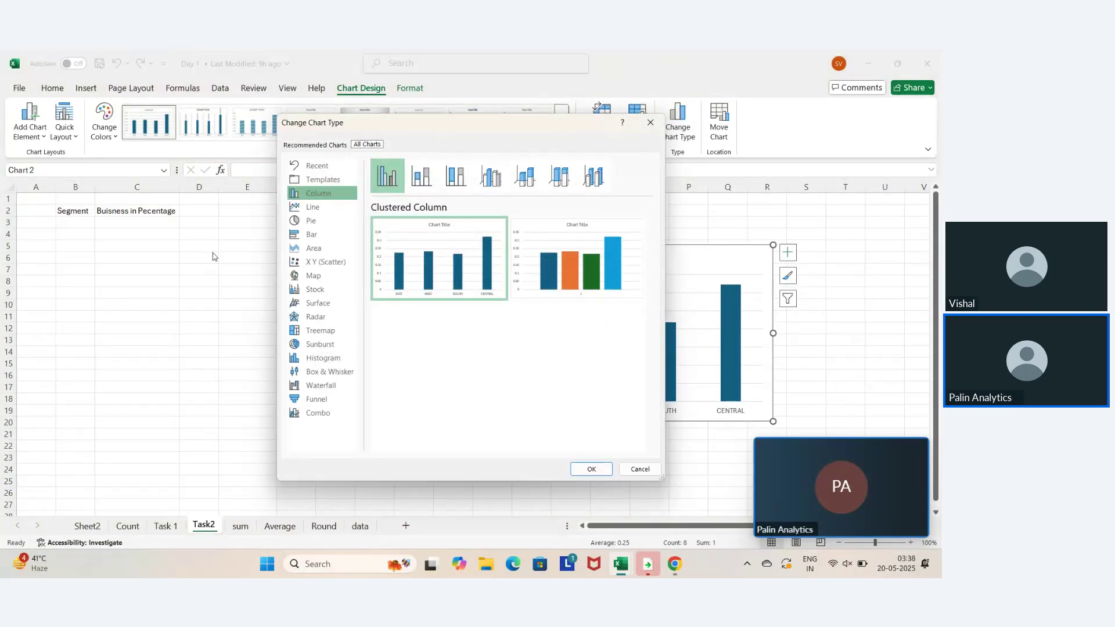
{"action": "left_click", "coordinate": [312, 221]}
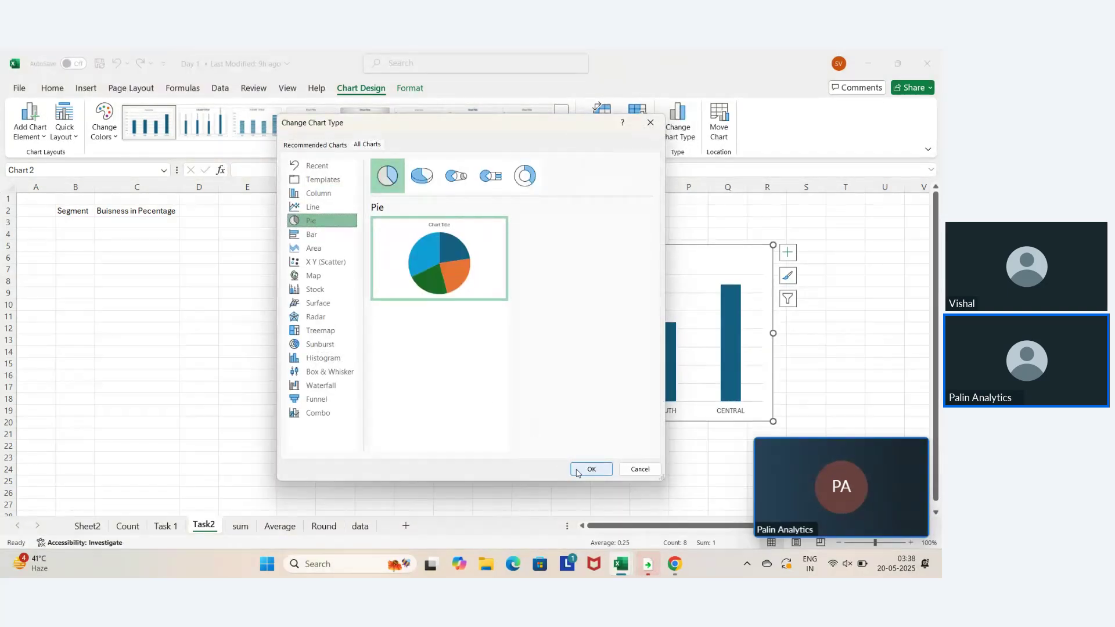
{"action": "left_click", "coordinate": [525, 175]}
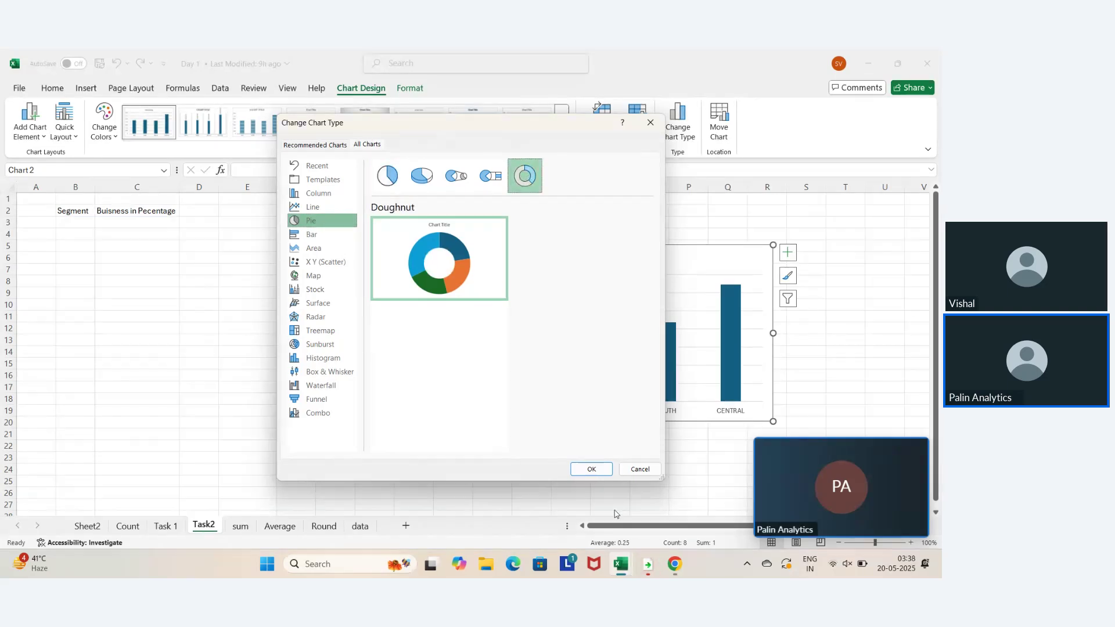
{"action": "left_click", "coordinate": [590, 469]}
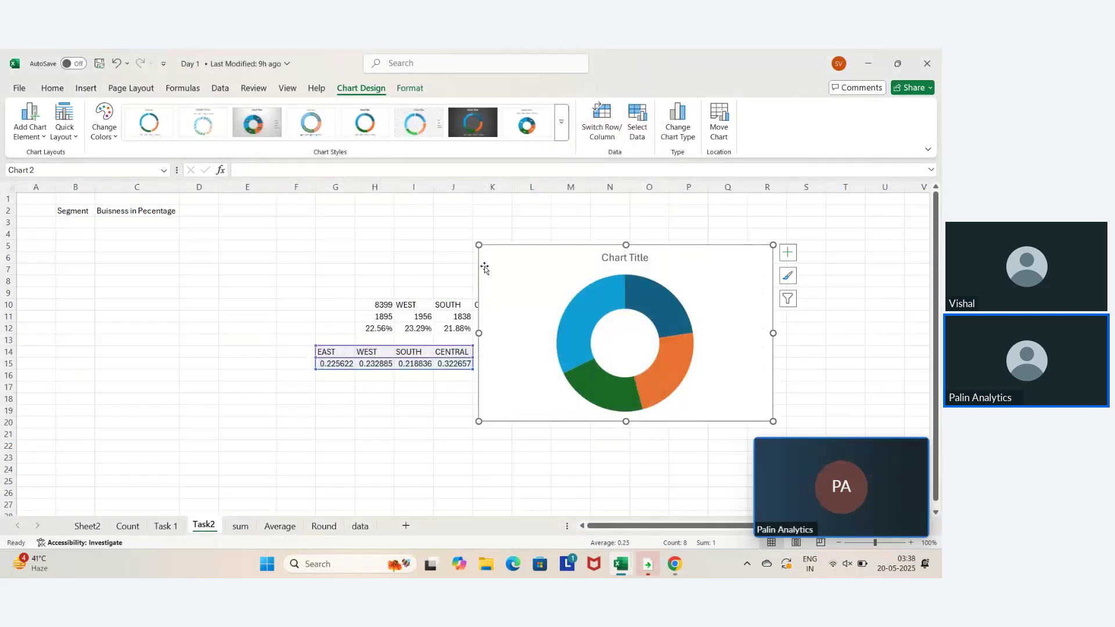
{"action": "left_click", "coordinate": [789, 261]}
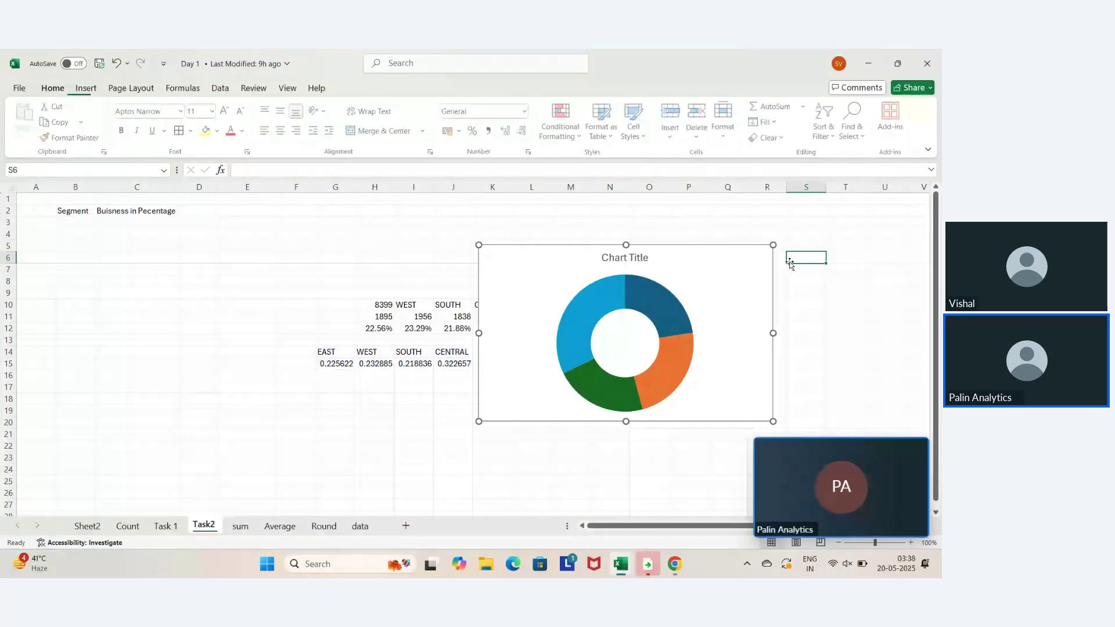
Apply the doughnut chart style with a light grey background, a bold title, percentage labels and the legend below the ring
{"action": "left_click", "coordinate": [604, 299]}
{"action": "left_click", "coordinate": [562, 125]}
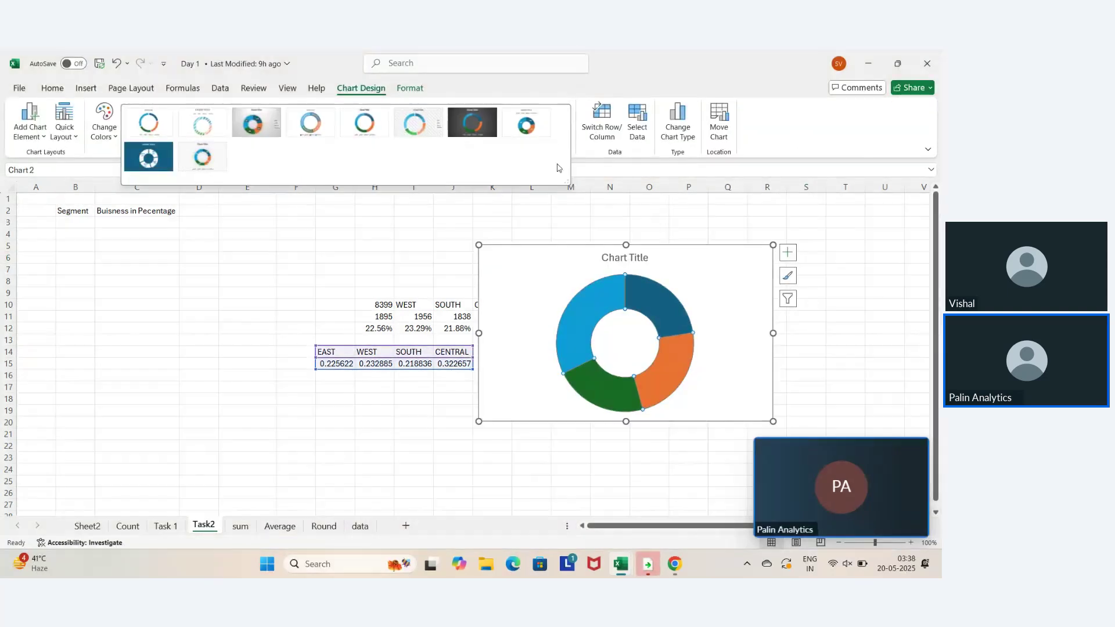
{"action": "left_click", "coordinate": [525, 124]}
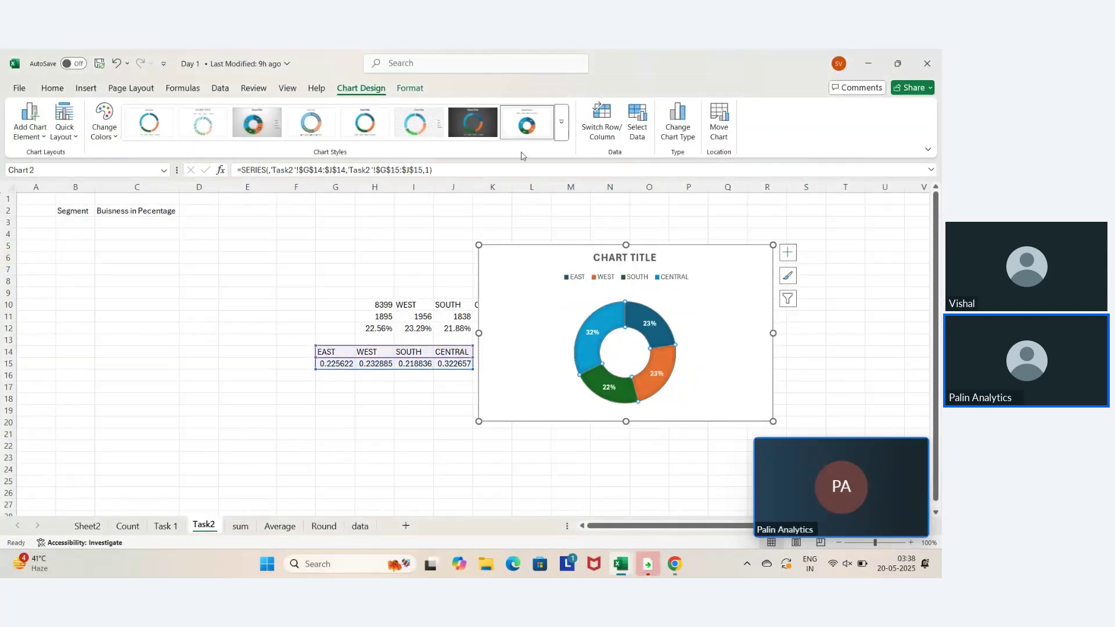
{"action": "left_click", "coordinate": [562, 122]}
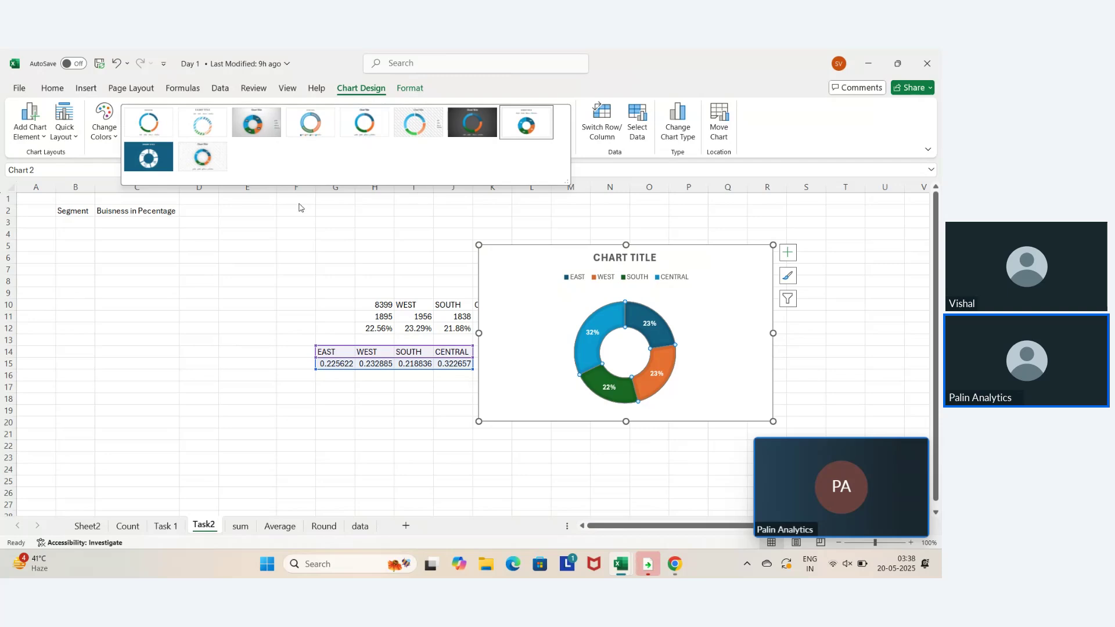
{"action": "left_click", "coordinate": [202, 157]}
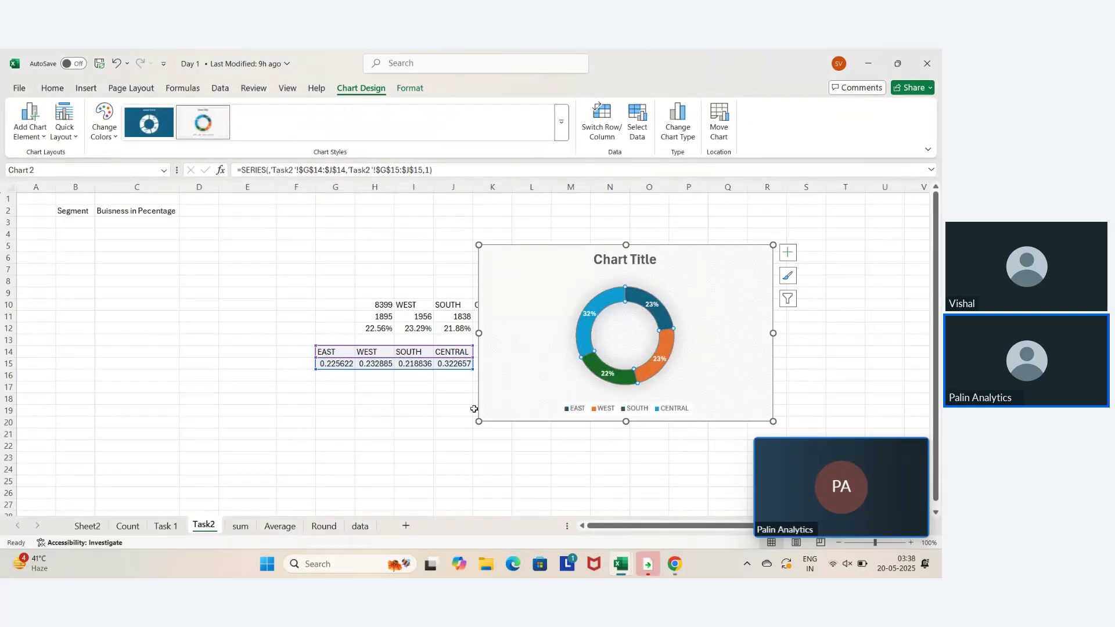
Enlarge the doughnut chart and its plot area, and position the ring between the chart title and the legend
{"action": "left_click_drag", "start_coordinate": [479, 418], "coordinate": [461, 493]}
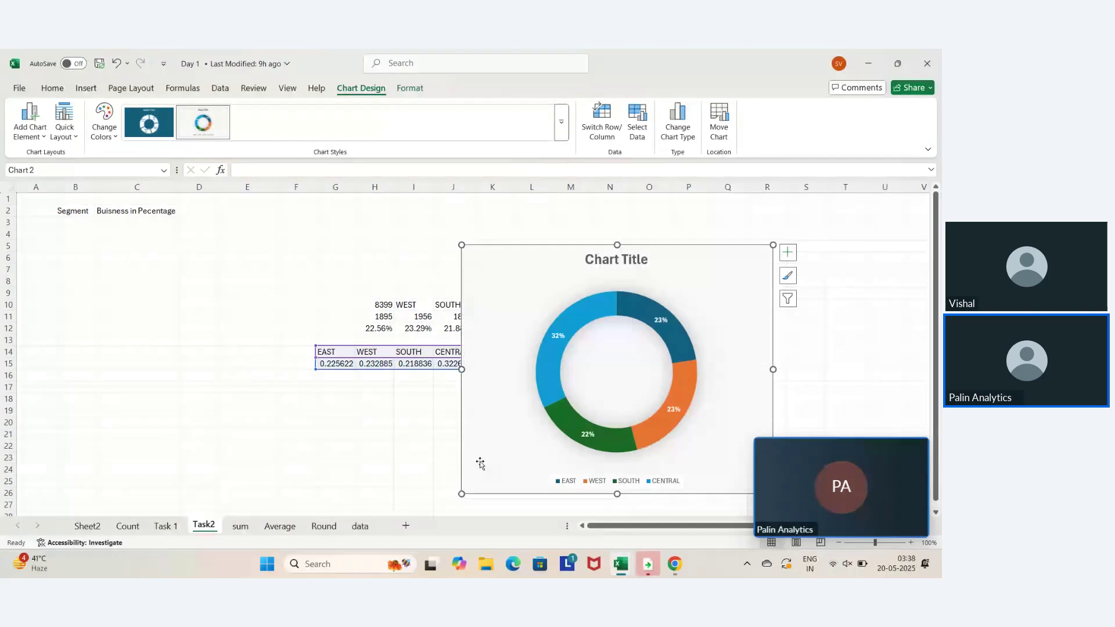
{"action": "left_click", "coordinate": [597, 348]}
{"action": "left_click_drag", "start_coordinate": [535, 291], "coordinate": [493, 248]}
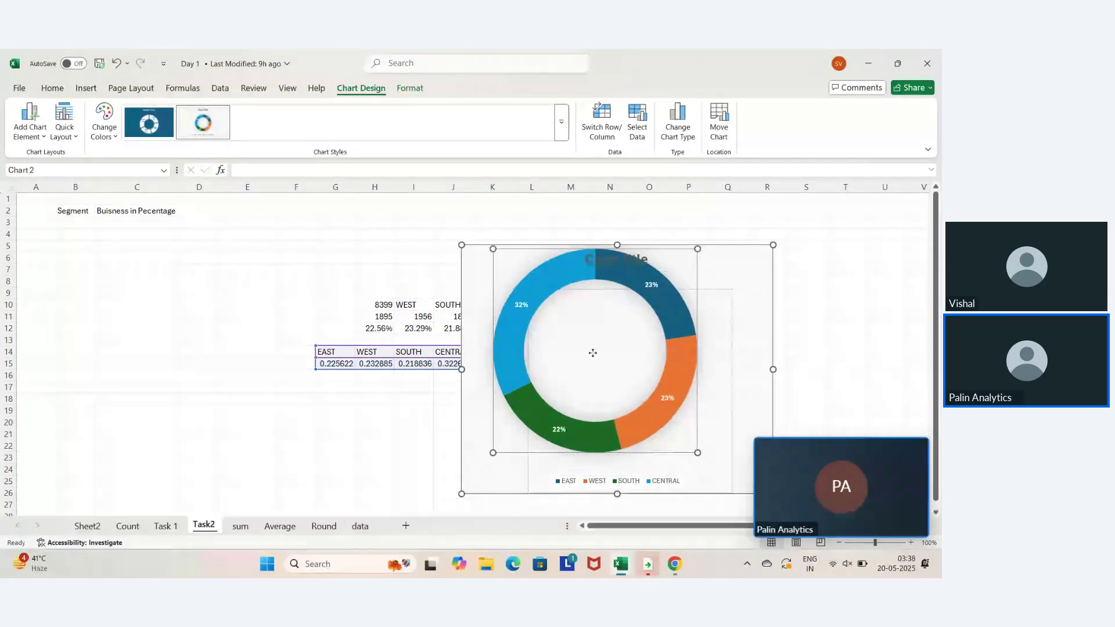
{"action": "left_click_drag", "start_coordinate": [558, 312], "coordinate": [572, 335]}
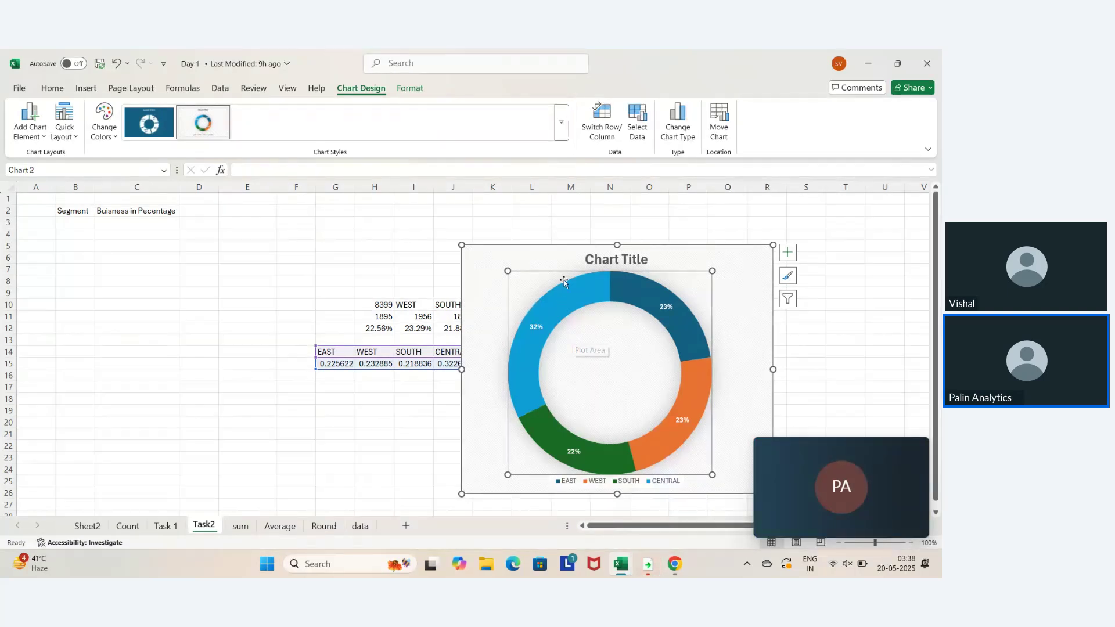
{"action": "left_click_drag", "start_coordinate": [590, 333], "coordinate": [591, 333]}
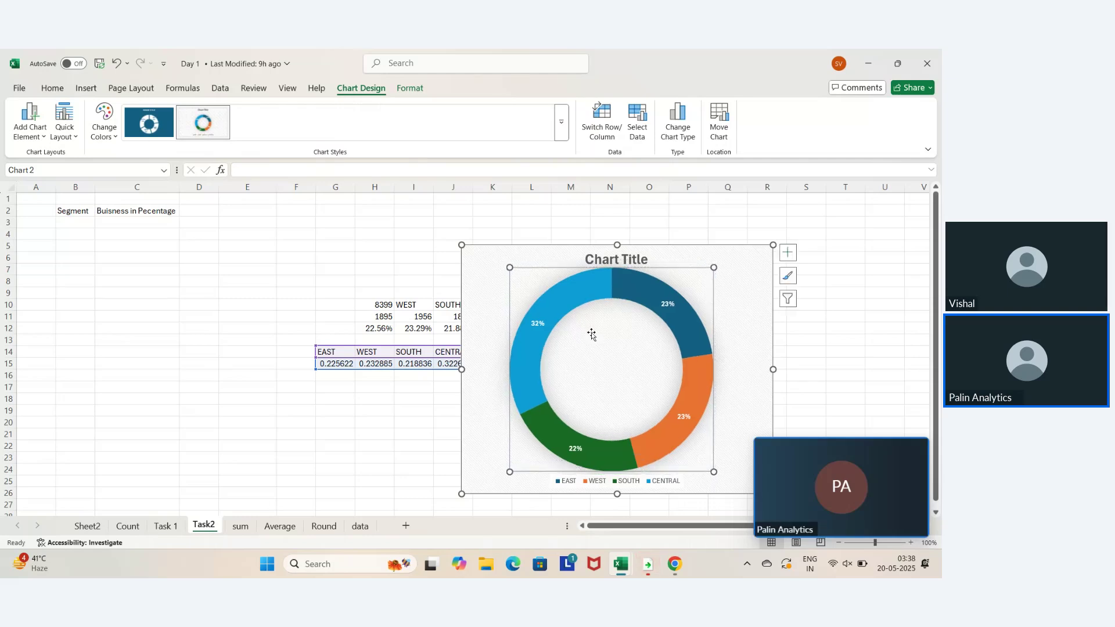
{"action": "left_click", "coordinate": [739, 311]}
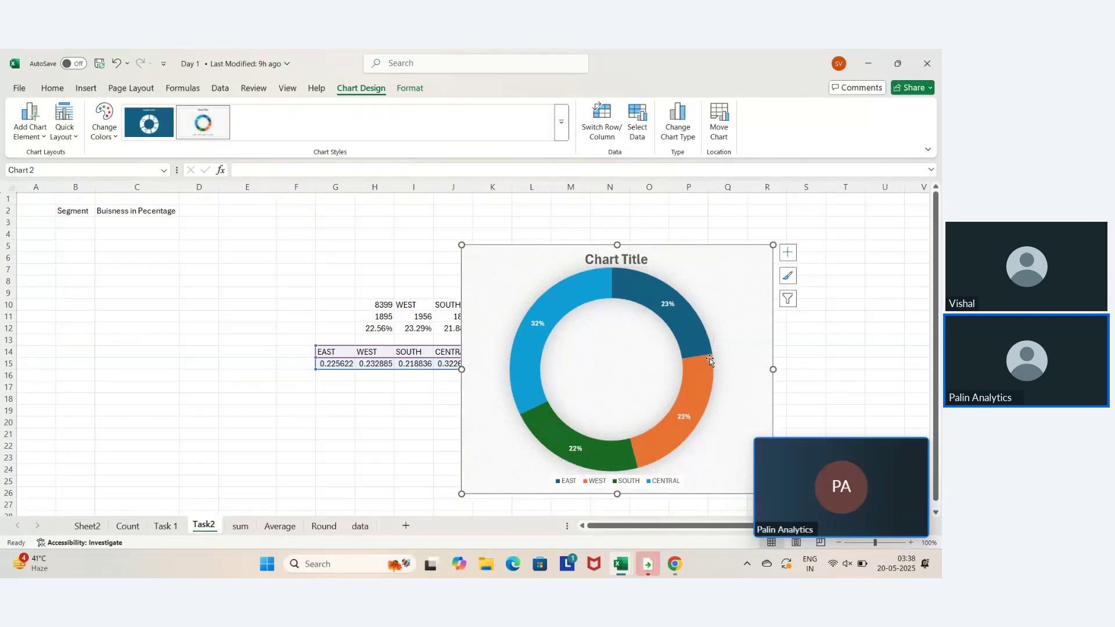
Set the doughnut chart's data labels to Data Callout
{"action": "left_click", "coordinate": [785, 253]}
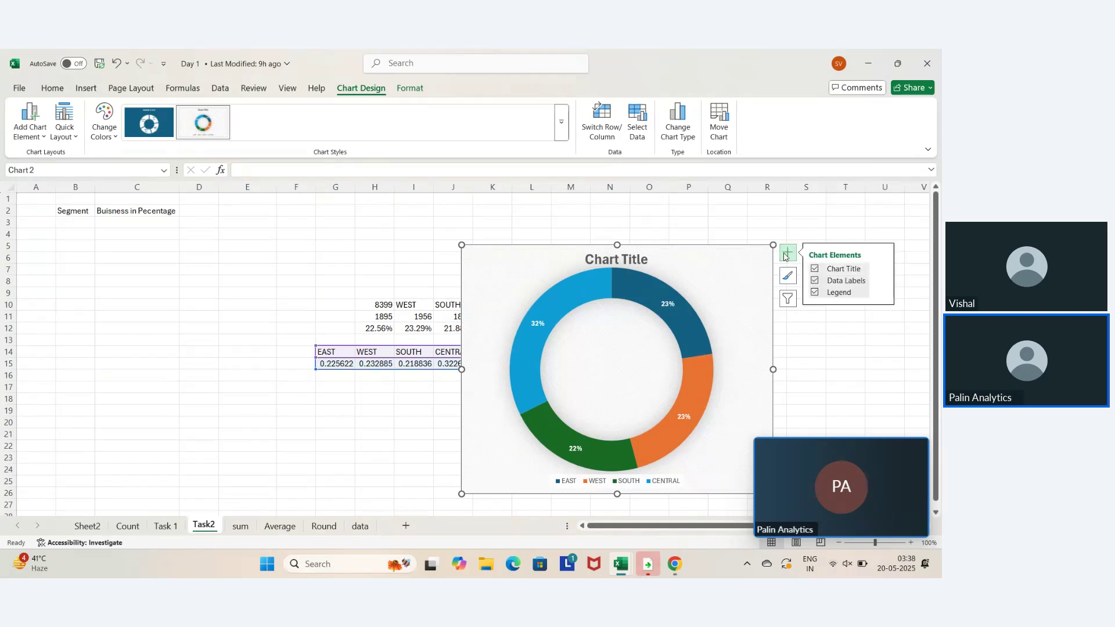
{"action": "left_click", "coordinate": [880, 282]}
{"action": "left_click", "coordinate": [770, 303]}
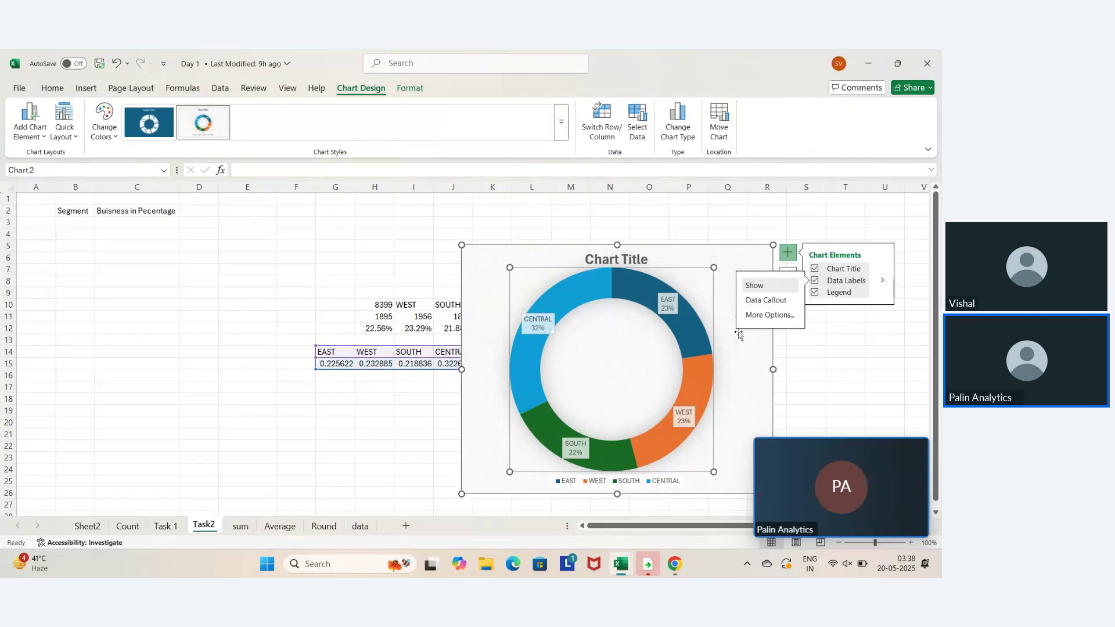
{"action": "left_click", "coordinate": [787, 252]}
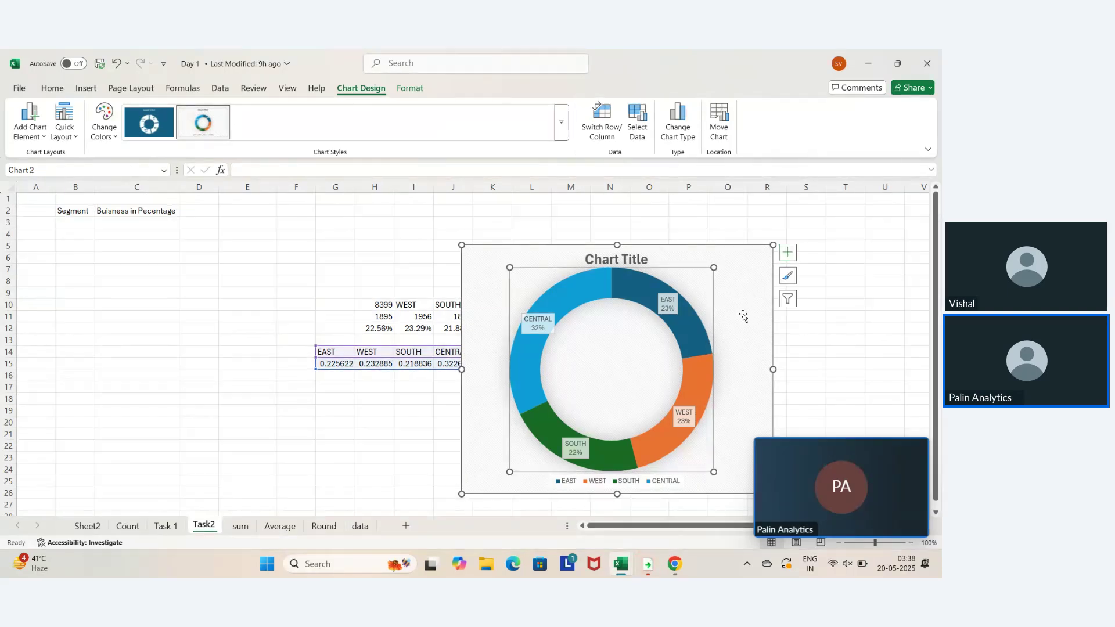
Delete the doughnut chart from the Task2 sheet
{"action": "left_click", "coordinate": [742, 309]}
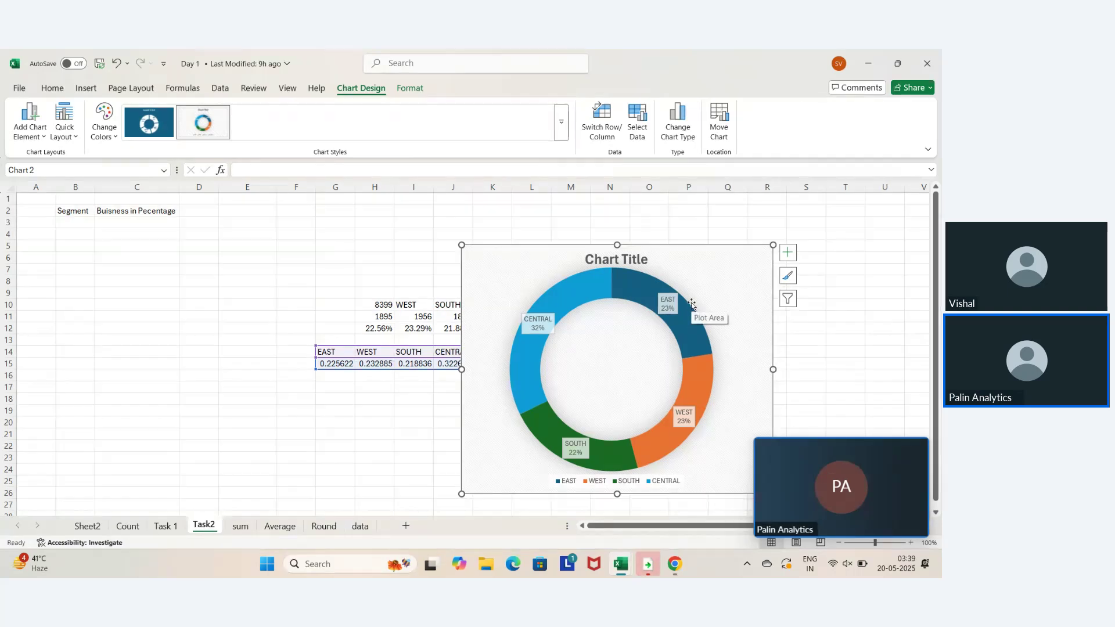
{"action": "key", "text": "Delete"}
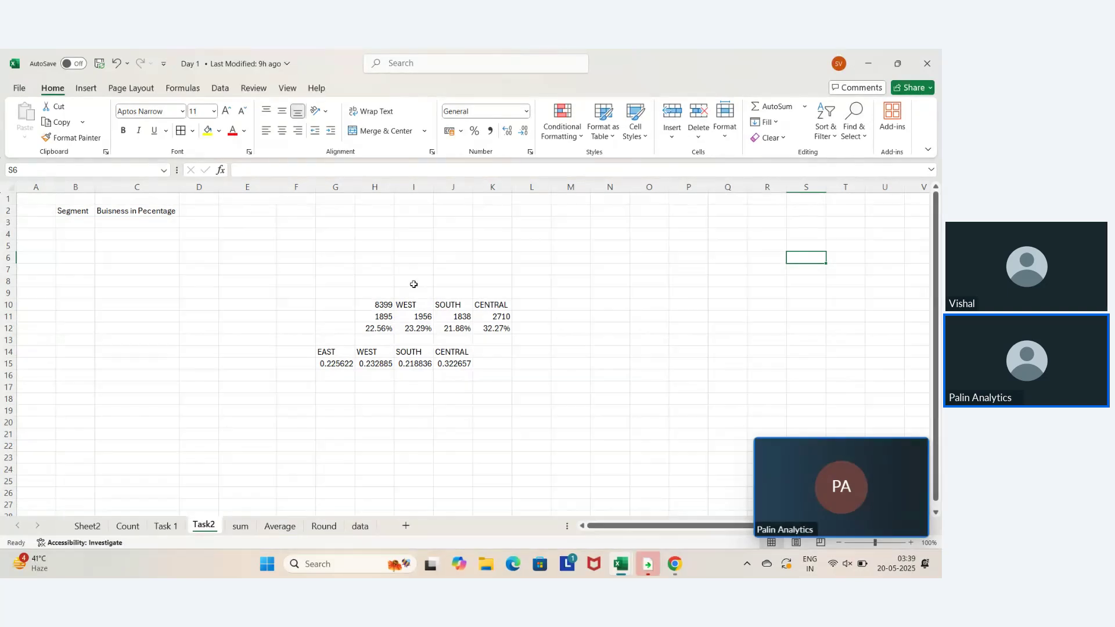
Format the region shares in G15:J15 as percentages
{"action": "left_click", "coordinate": [335, 302]}
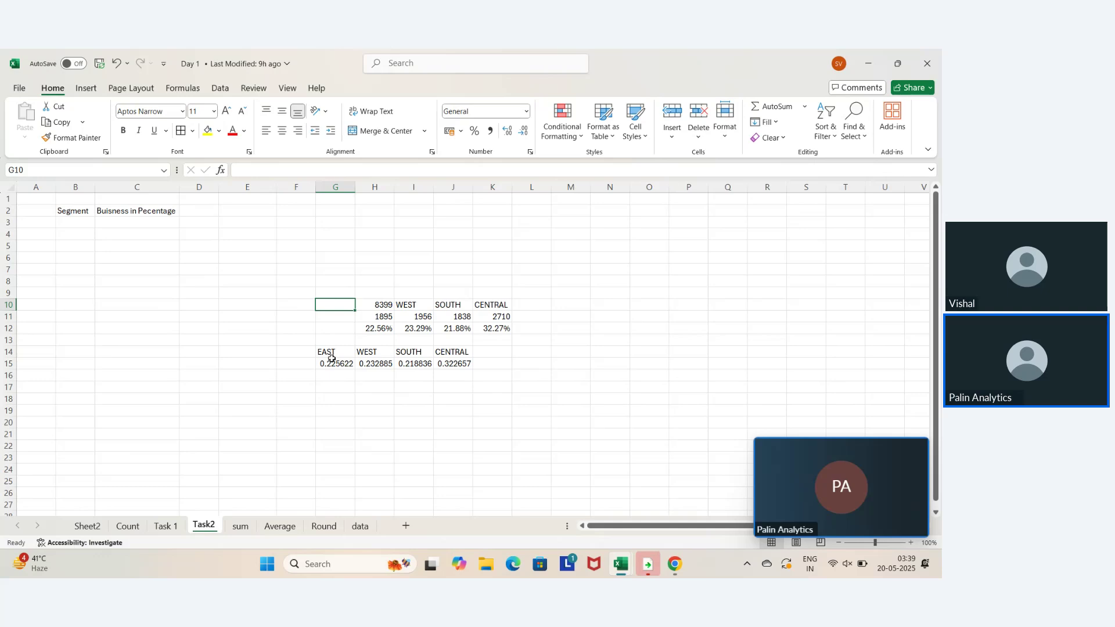
{"action": "key", "text": "Down"}
{"action": "key", "text": "Down"}
{"action": "key", "text": "Right"}
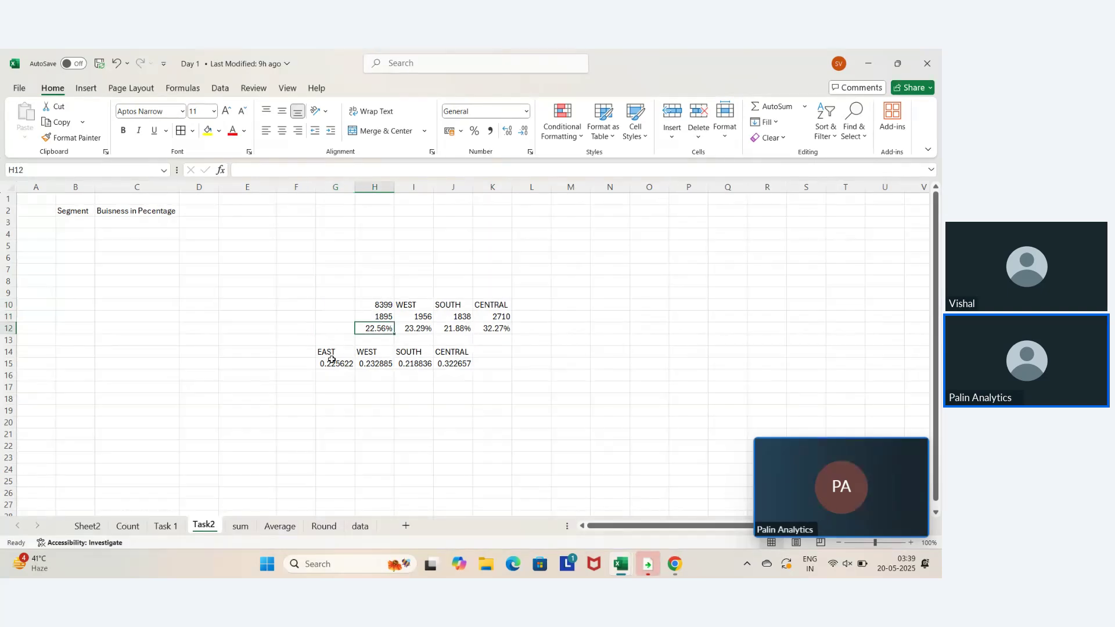
{"action": "key", "text": "Down"}
{"action": "key", "text": "Down"}
{"action": "key", "text": "Down"}
{"action": "key", "text": "Left"}
{"action": "key", "text": "shift+Right"}
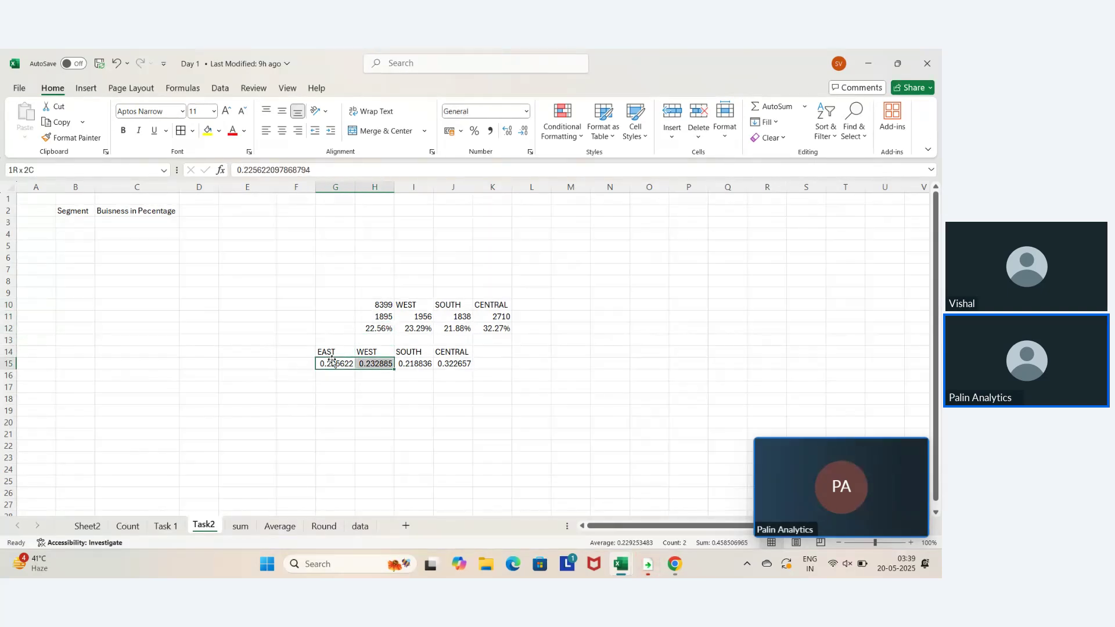
{"action": "key", "text": "shift+Right"}
{"action": "key", "text": "shift+Right"}
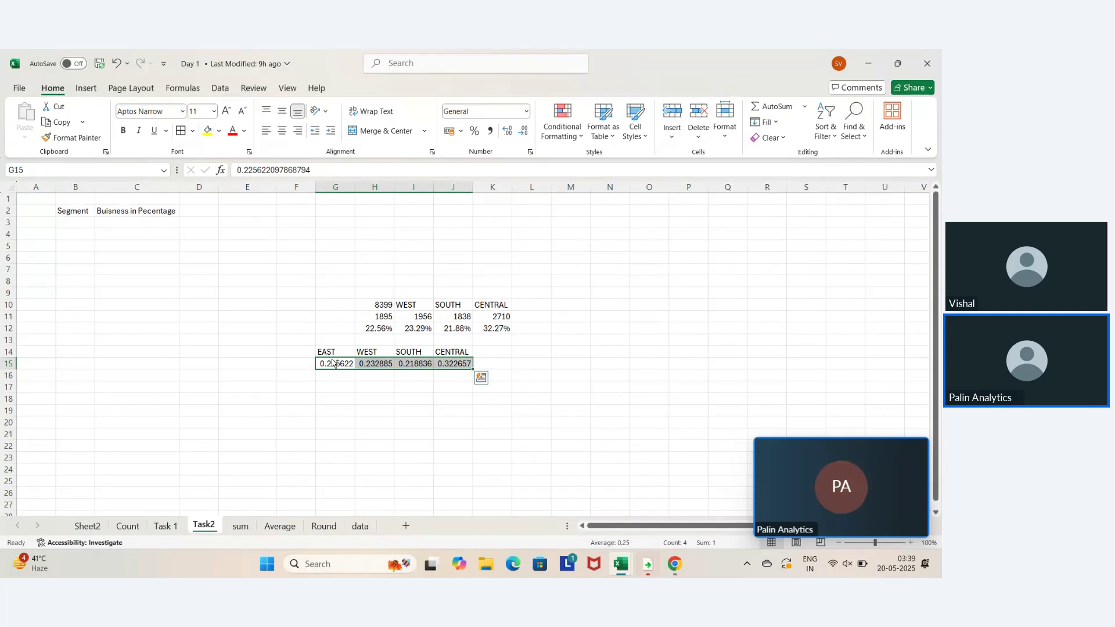
{"action": "key", "text": "ctrl+shift+5"}
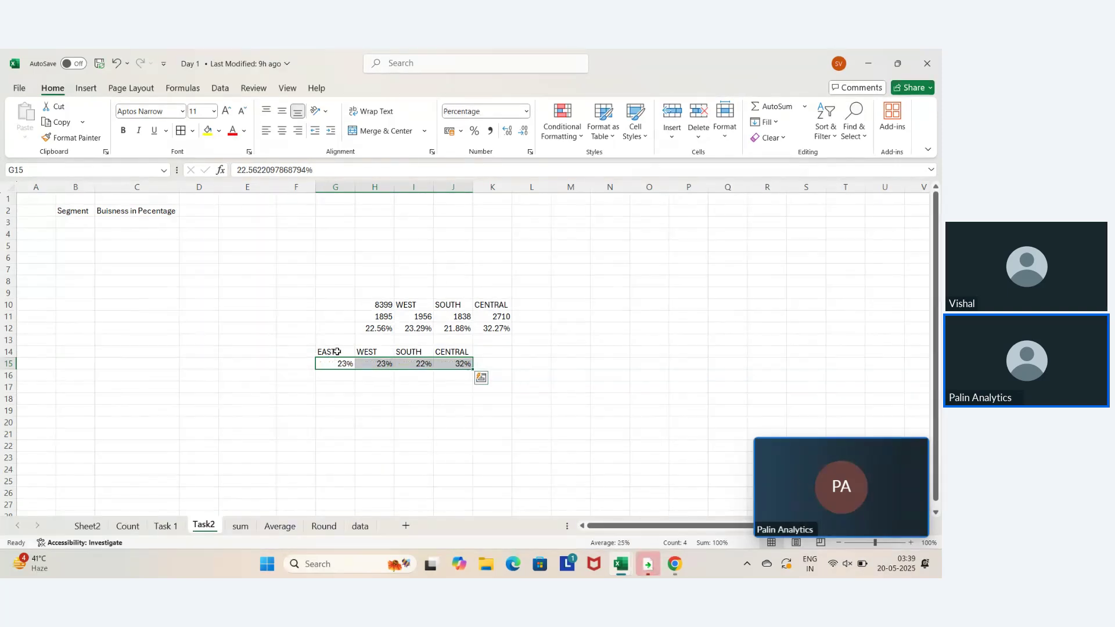
Increase the percentages in G15:J15 to three decimal places
{"action": "left_click", "coordinate": [507, 132]}
{"action": "left_click", "coordinate": [507, 133]}
{"action": "left_click", "coordinate": [507, 132]}
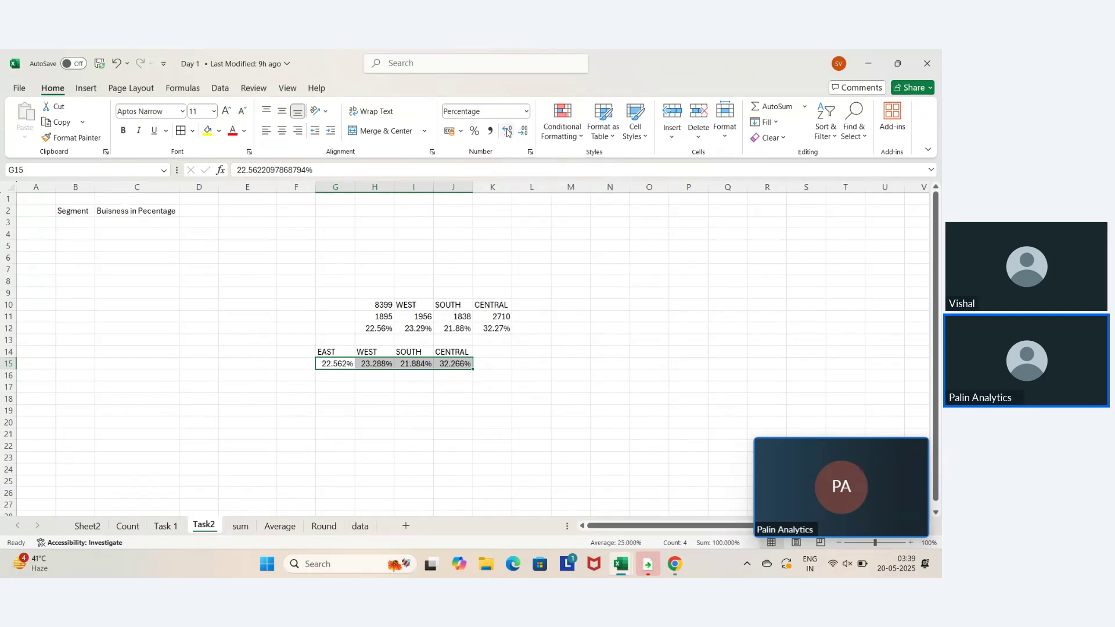
{"action": "left_click", "coordinate": [533, 368]}
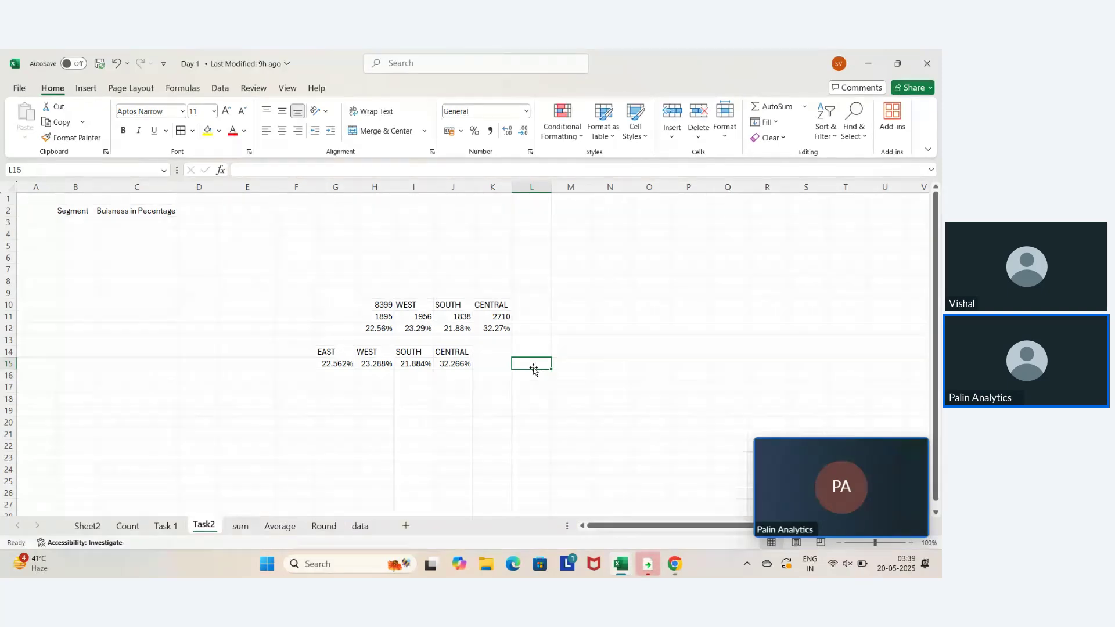
Reduce the percentages in G15:J15 to one decimal place
{"action": "left_click", "coordinate": [327, 367]}
{"action": "left_click_drag", "start_coordinate": [327, 367], "coordinate": [447, 367]}
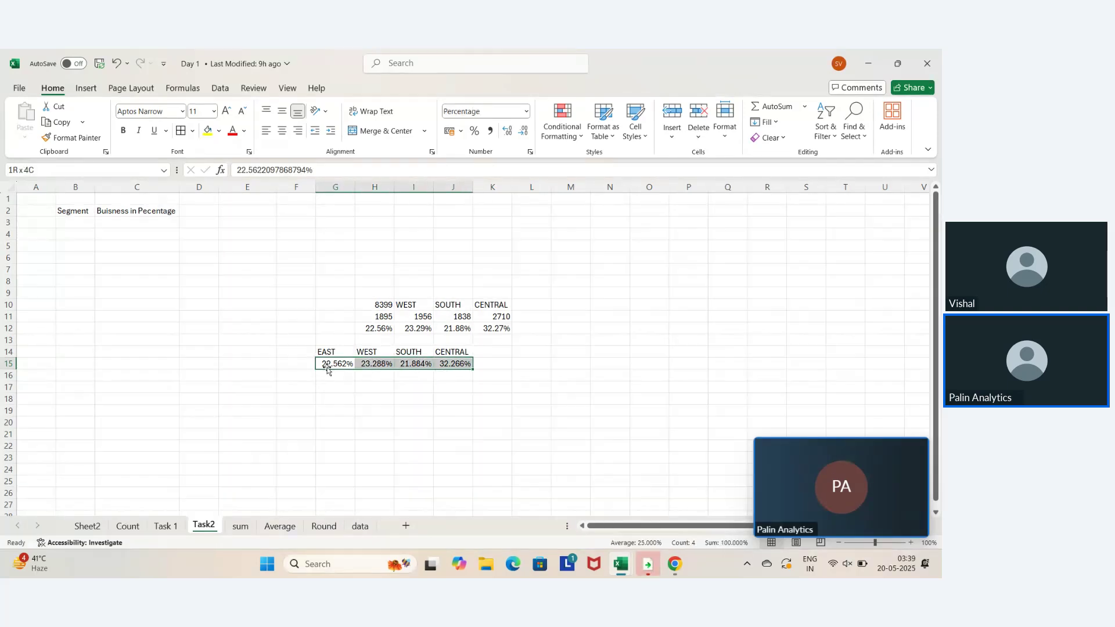
{"action": "left_click", "coordinate": [520, 137]}
{"action": "left_click", "coordinate": [520, 137]}
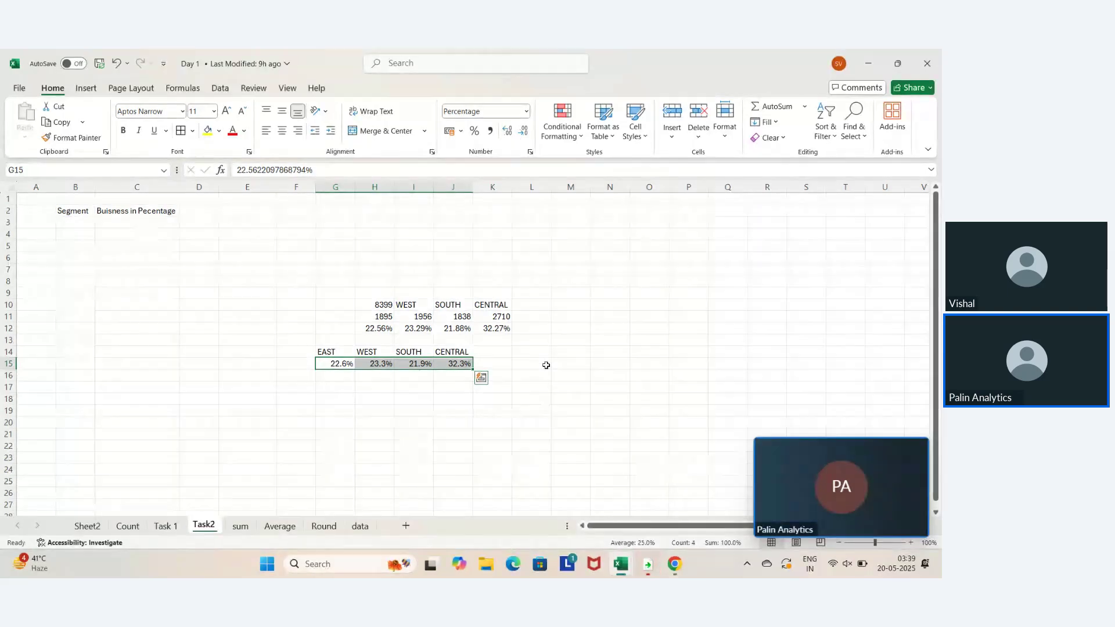
Show the percentages in G15:J15 with two decimal places
{"action": "key", "text": "Left"}
{"action": "key", "text": "Right"}
{"action": "key", "text": "Right"}
{"action": "key", "text": "Right"}
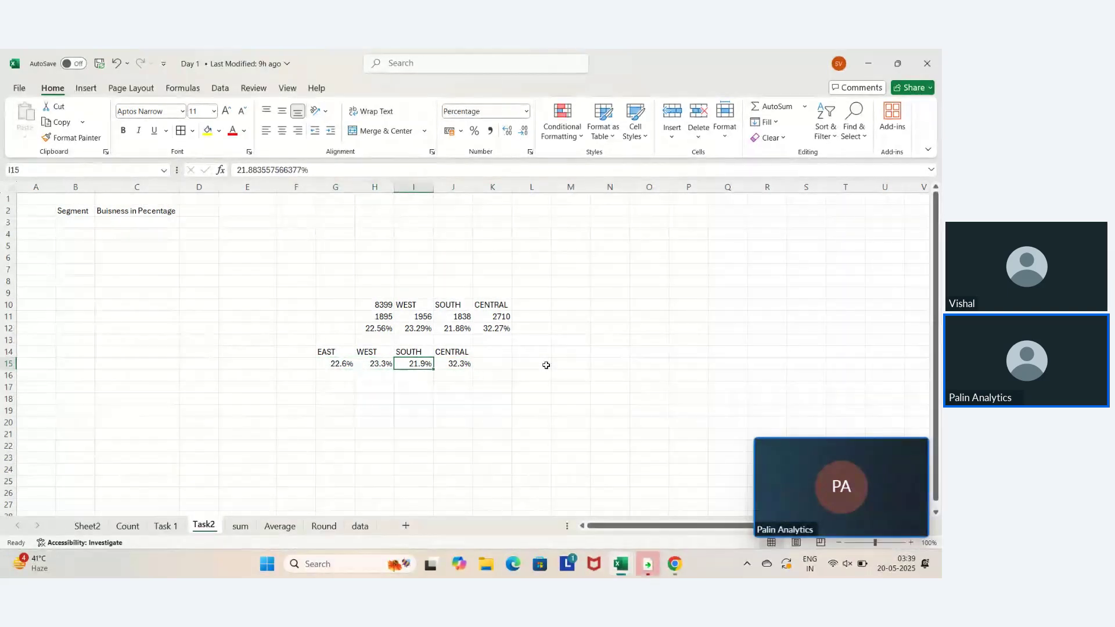
{"action": "key", "text": "Right"}
{"action": "key", "text": "shift+Left"}
{"action": "key", "text": "shift+Left"}
{"action": "key", "text": "shift+Left"}
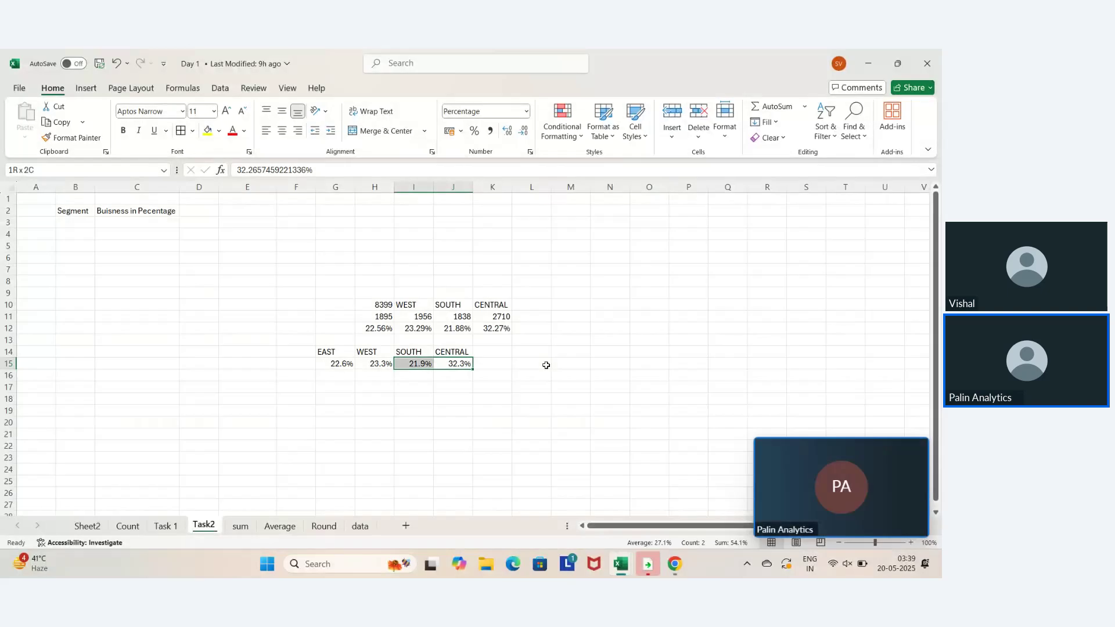
{"action": "left_click", "coordinate": [507, 130]}
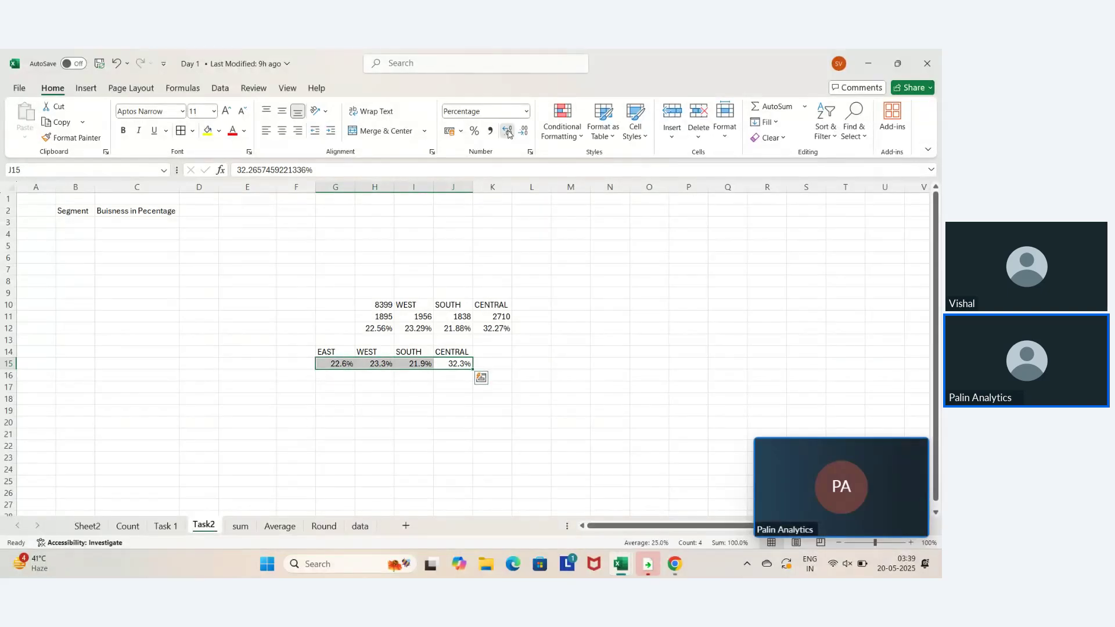
{"action": "left_click", "coordinate": [525, 391]}
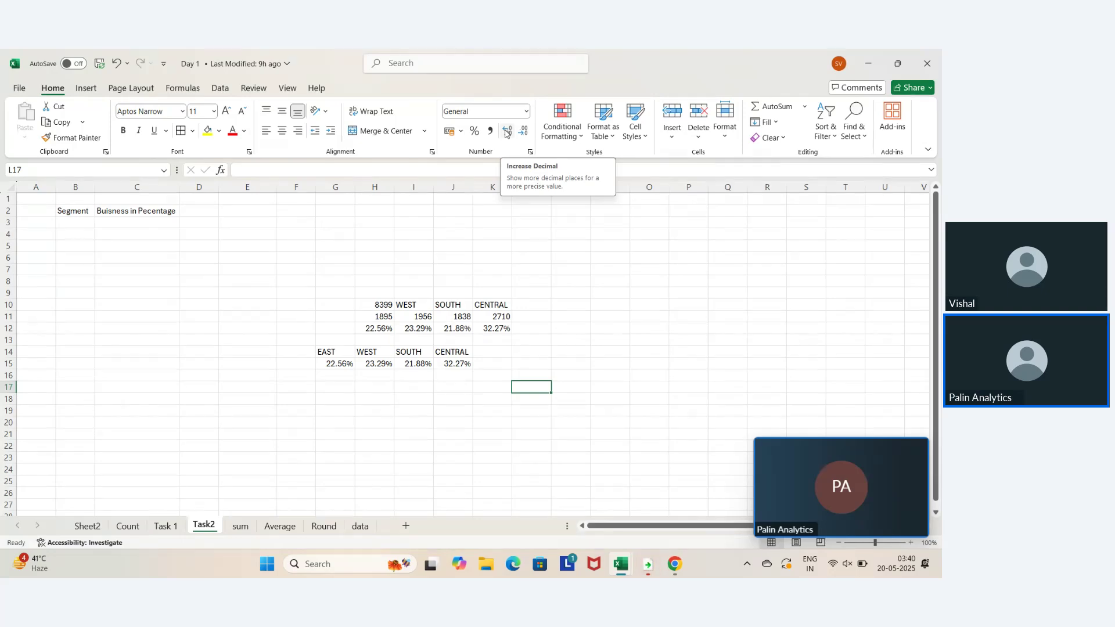
{"action": "key", "text": "Left"}
{"action": "key", "text": "Left"}
{"action": "key", "text": "Left"}
{"action": "key", "text": "Up"}
{"action": "key", "text": "Left"}
{"action": "key", "text": "Left"}
{"action": "key", "text": "Up"}
{"action": "key", "text": "Up"}
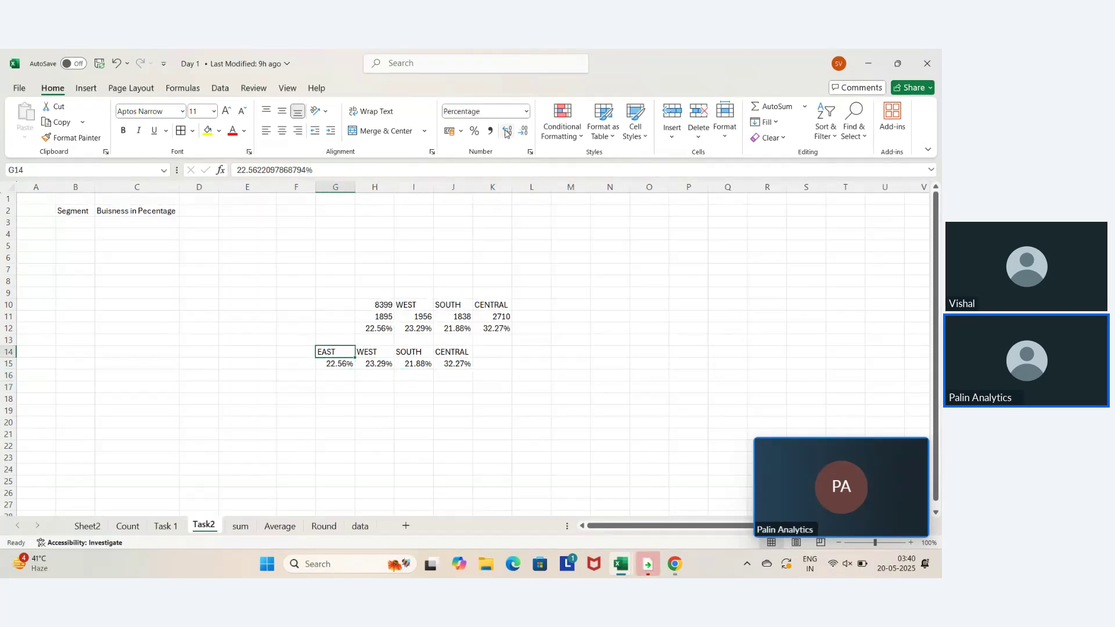
{"action": "key", "text": "Right"}
{"action": "key", "text": "Down"}
{"action": "key", "text": "Left"}
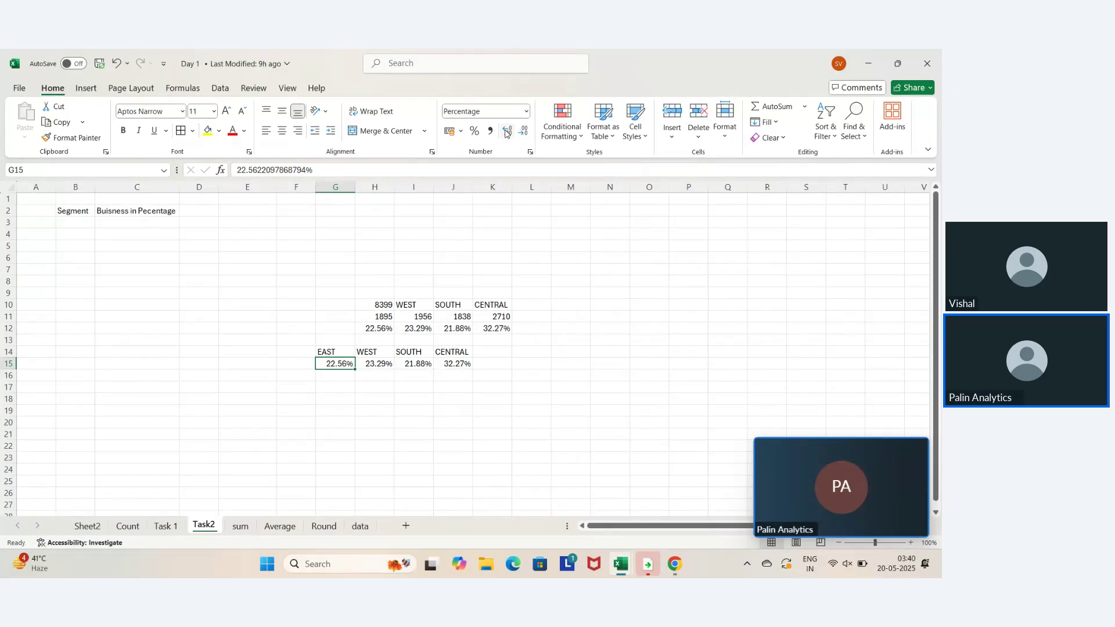
{"action": "key", "text": "Up"}
{"action": "key", "text": "shift+Down"}
{"action": "key", "text": "shift+Right"}
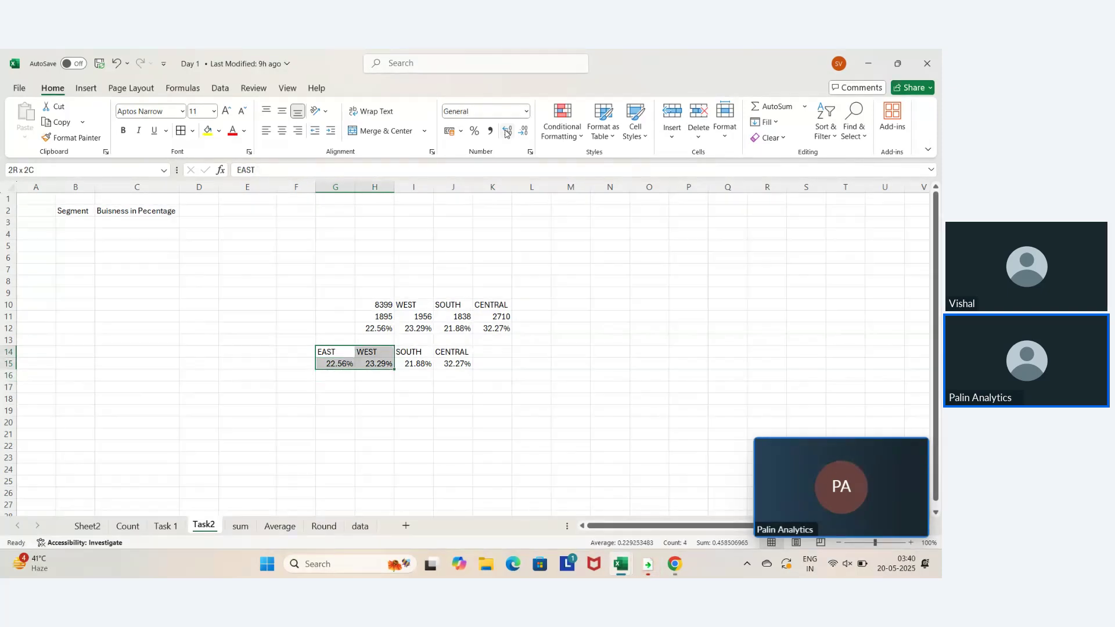
{"action": "key", "text": "shift+Right"}
Clear the region counts and percentages from the range G10:K15 on the Task2 sheet
{"action": "key", "text": "Up"}
{"action": "key", "text": "Left"}
{"action": "key", "text": "Up"}
{"action": "key", "text": "Up"}
{"action": "key", "text": "Right"}
{"action": "key", "text": "Up"}
{"action": "key", "text": "shift+Down"}
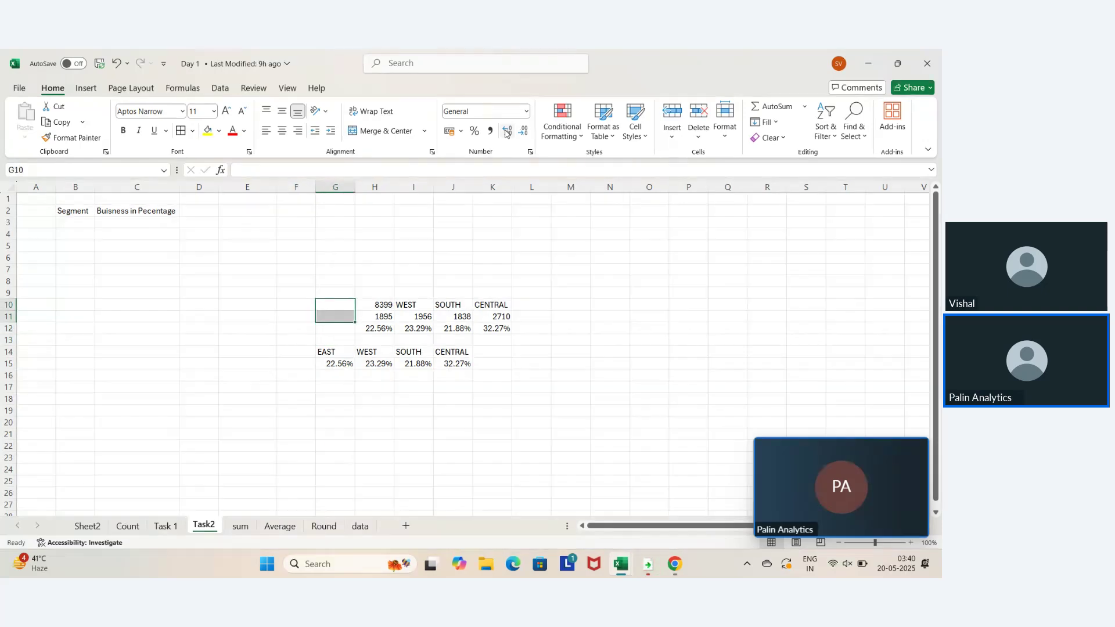
{"action": "key", "text": "shift+Down"}
{"action": "key", "text": "shift+Down"}
{"action": "key", "text": "shift+Down"}
{"action": "key", "text": "shift+Right"}
{"action": "key", "text": "shift+Right"}
{"action": "key", "text": "shift+Right"}
{"action": "key", "text": "shift+Down"}
{"action": "key", "text": "shift+Right"}
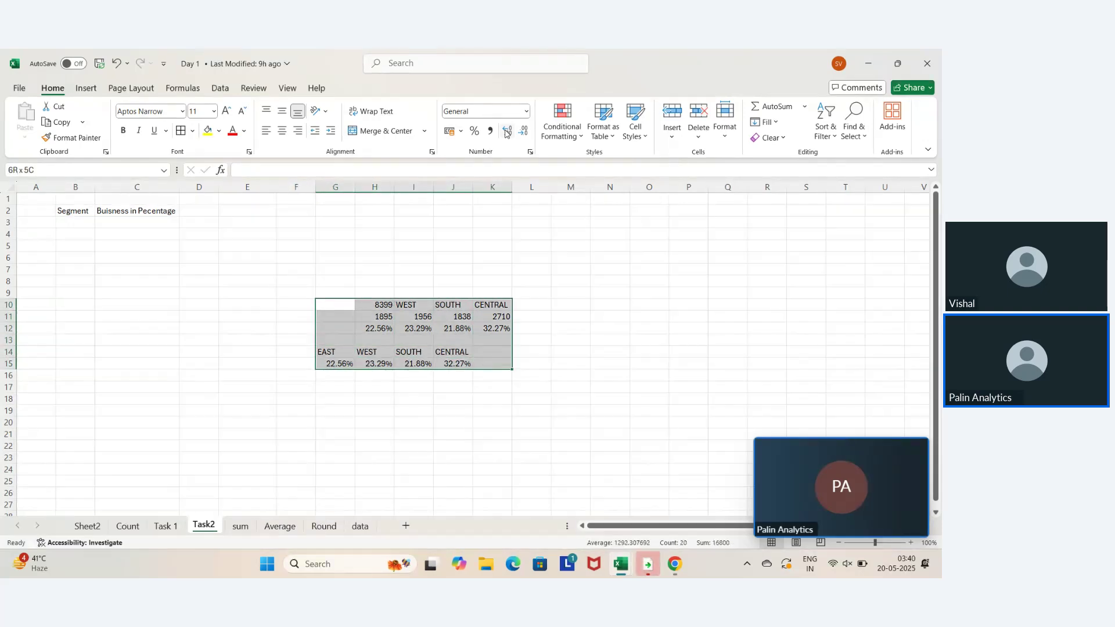
{"action": "key", "text": "Delete"}
{"action": "key", "text": "Up"}
{"action": "key", "text": "Left"}
{"action": "key", "text": "Left"}
{"action": "key", "text": "Left"}
{"action": "key", "text": "Up"}
{"action": "key", "text": "Up"}
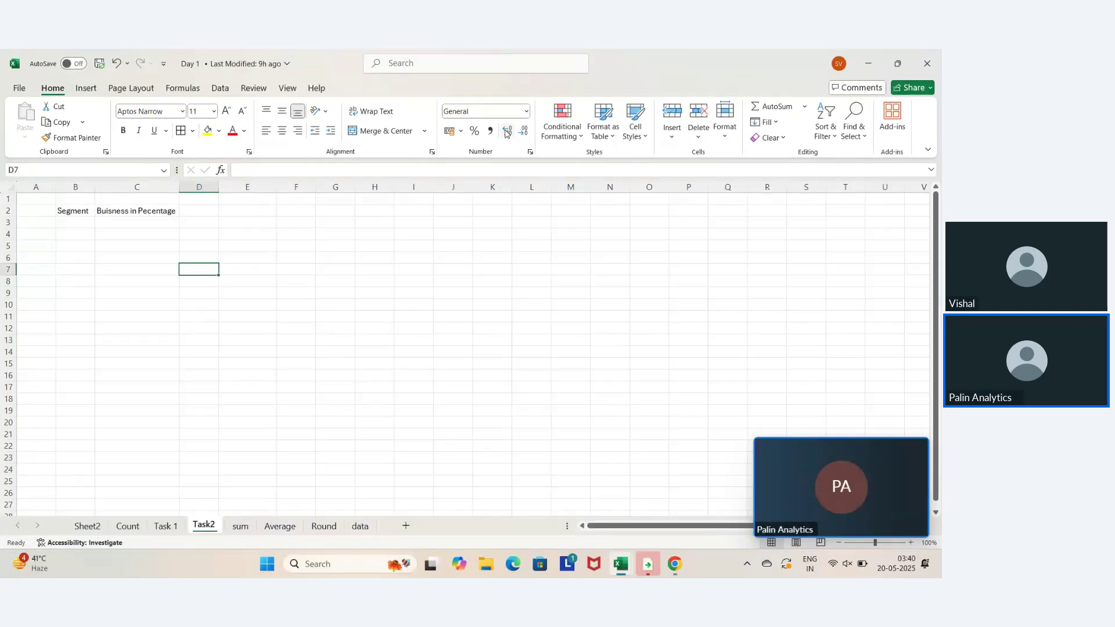
{"action": "key", "text": "Left"}
{"action": "key", "text": "Left"}
{"action": "key", "text": "Up"}
{"action": "key", "text": "Up"}
{"action": "key", "text": "Up"}
{"action": "key", "text": "Right"}
{"action": "key", "text": "Right"}
{"action": "key", "text": "Down"}
{"action": "key", "text": "Down"}
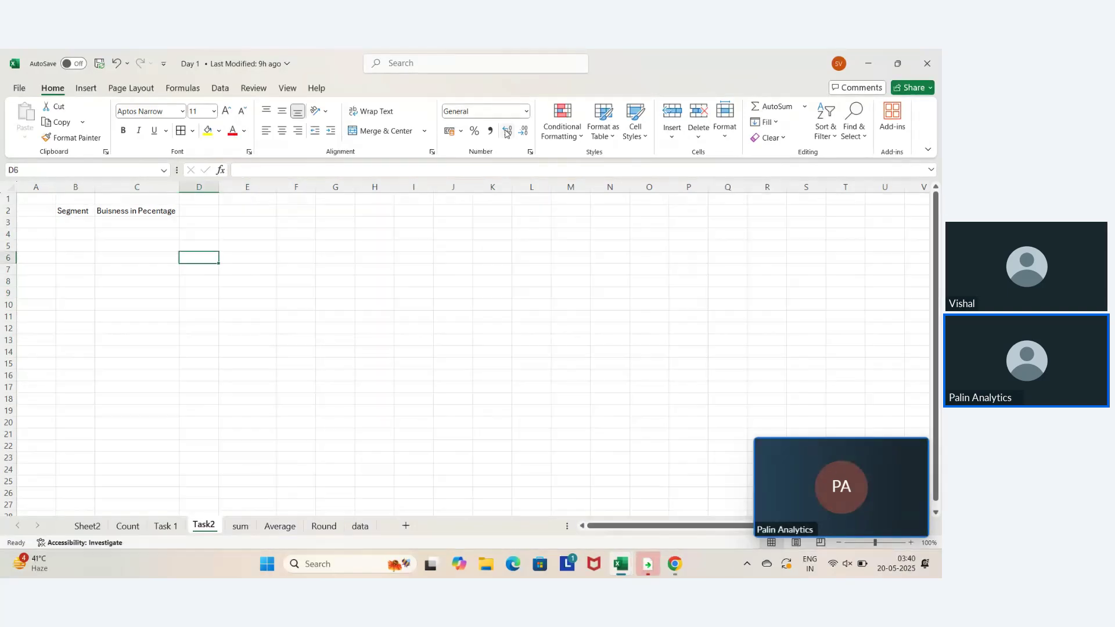
Enter the header "Salse" in cell E2
{"action": "key", "text": "Right"}
{"action": "key", "text": "Up"}
{"action": "key", "text": "Up"}
{"action": "key", "text": "Up"}
{"action": "key", "text": "Up"}
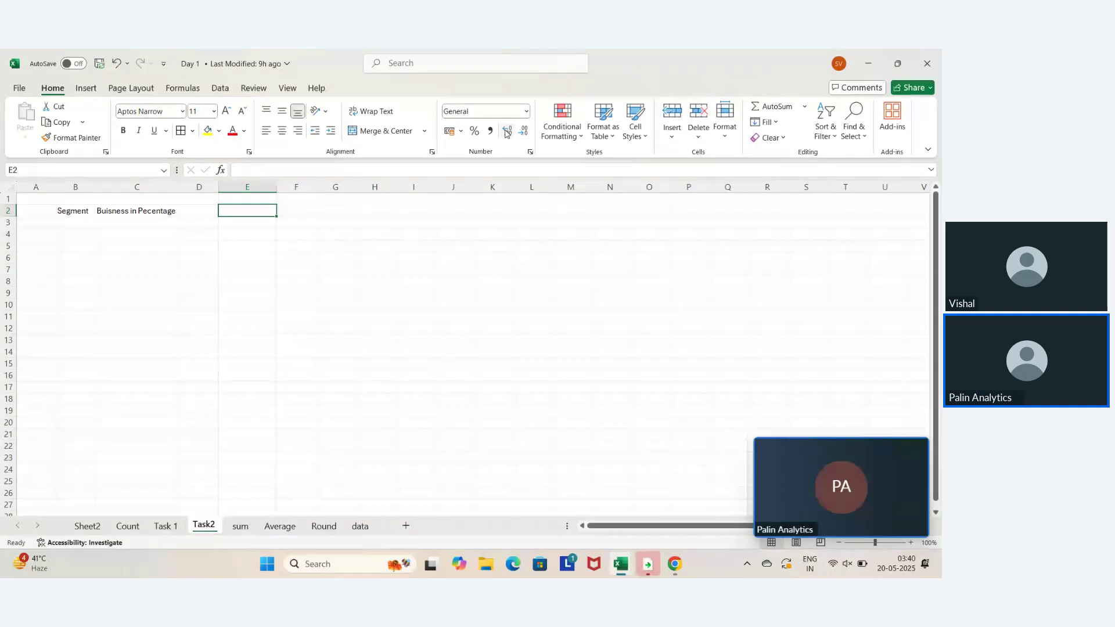
{"action": "type", "text": "Salse"}
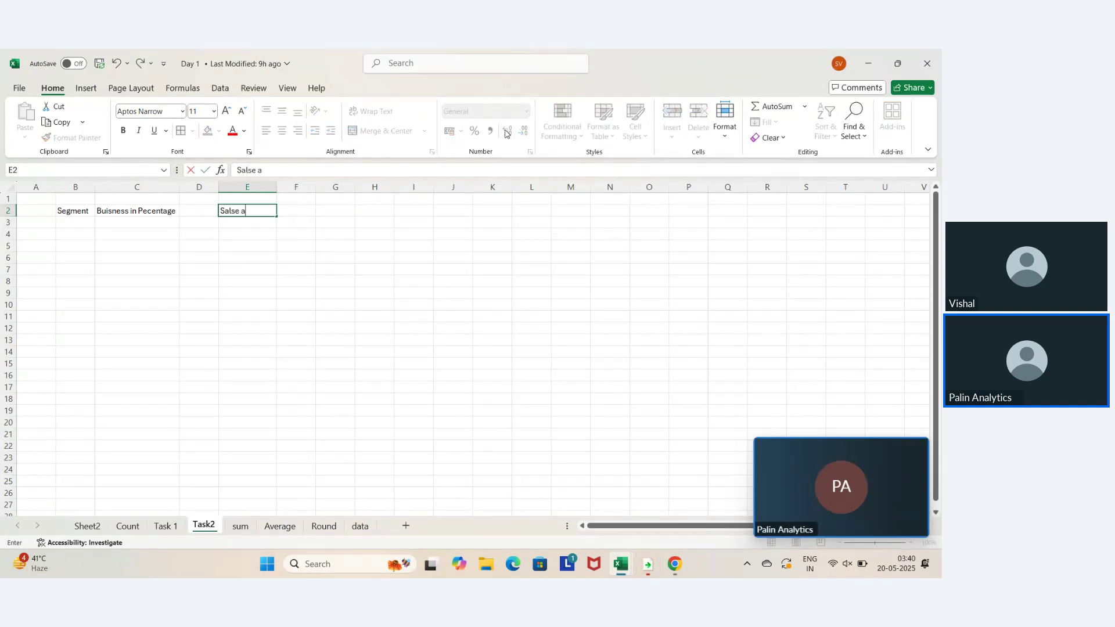
{"action": "type", "text": " a"}
{"action": "key", "text": "BackSpace"}
{"action": "key", "text": "BackSpace"}
{"action": "key", "text": "Tab"}
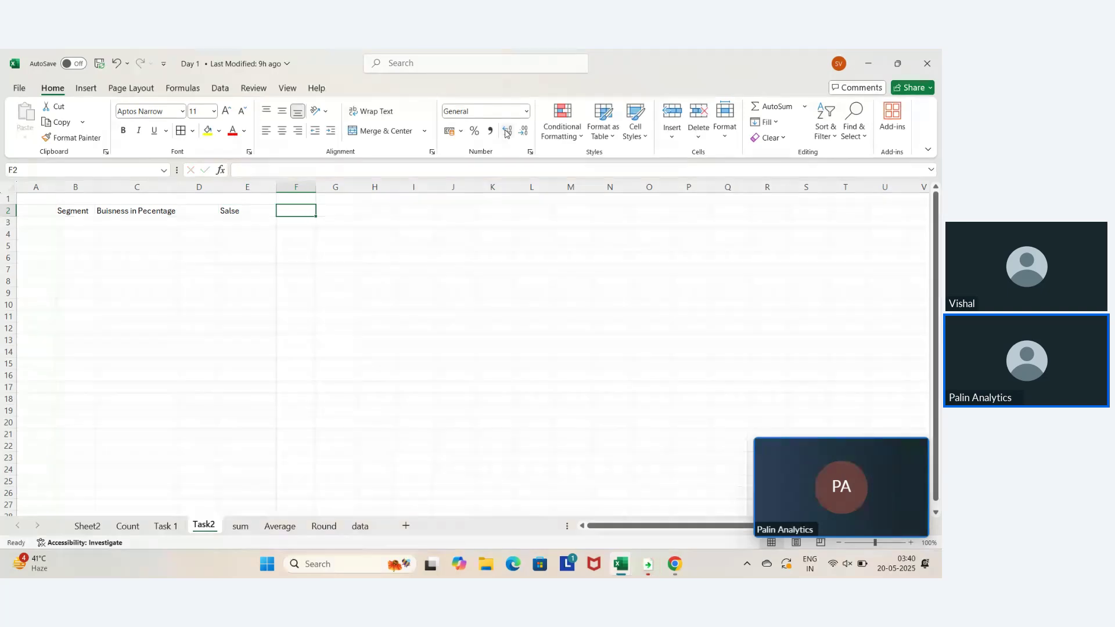
Enter the headers "Profit" in F2 and "Revenue" in G2
{"action": "type", "text": "Profit"}
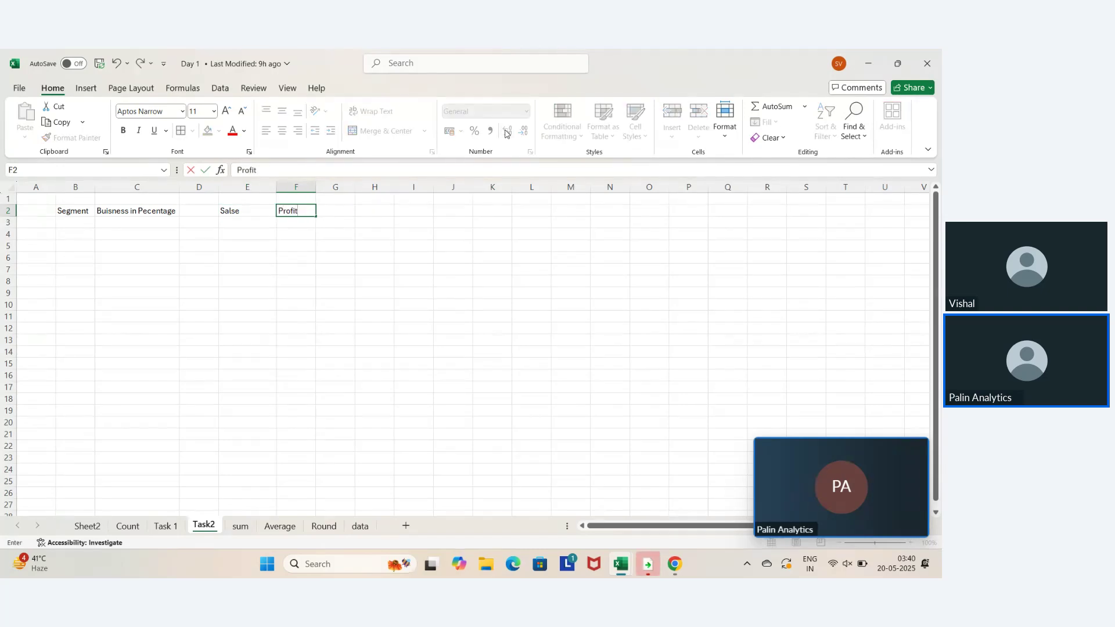
{"action": "key", "text": "Return"}
{"action": "key", "text": "Up"}
{"action": "key", "text": "Right"}
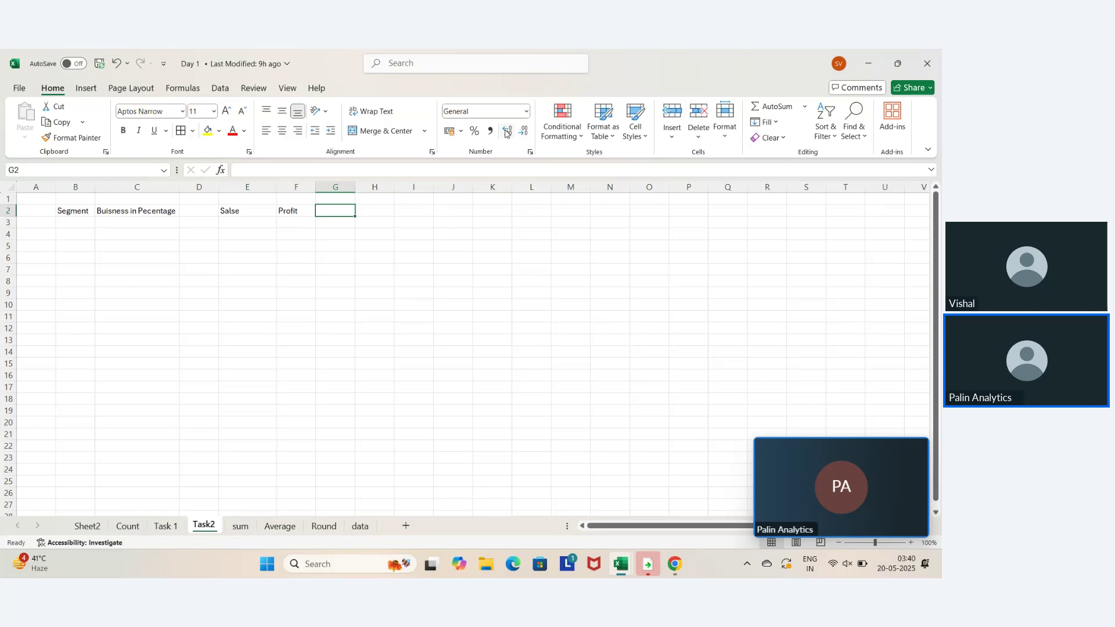
{"action": "type", "text": "Revenue"}
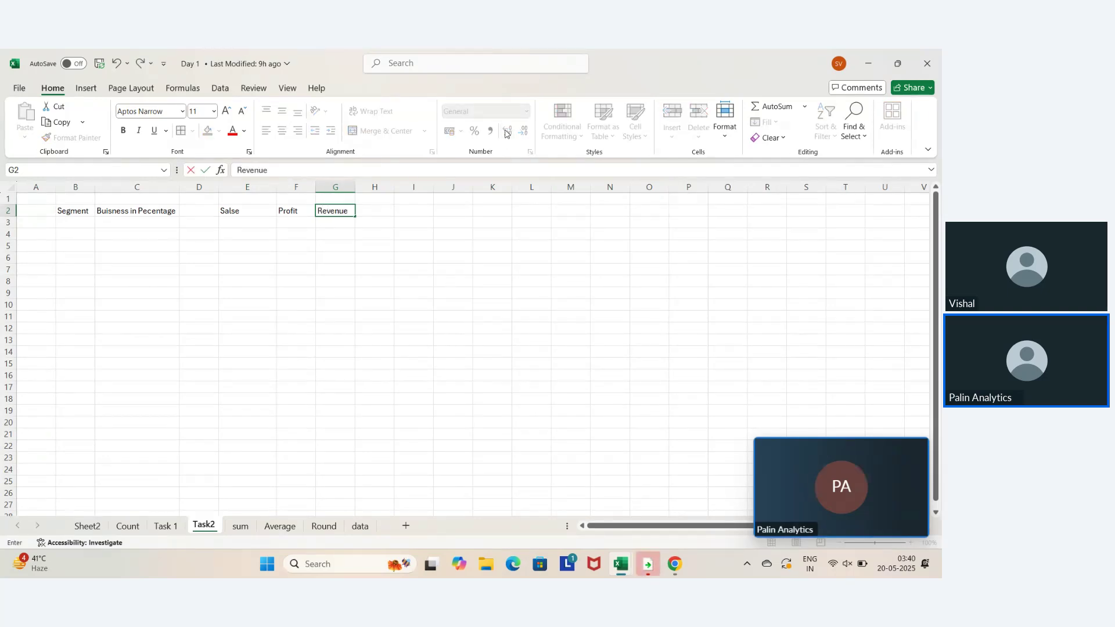
{"action": "key", "text": "Return"}
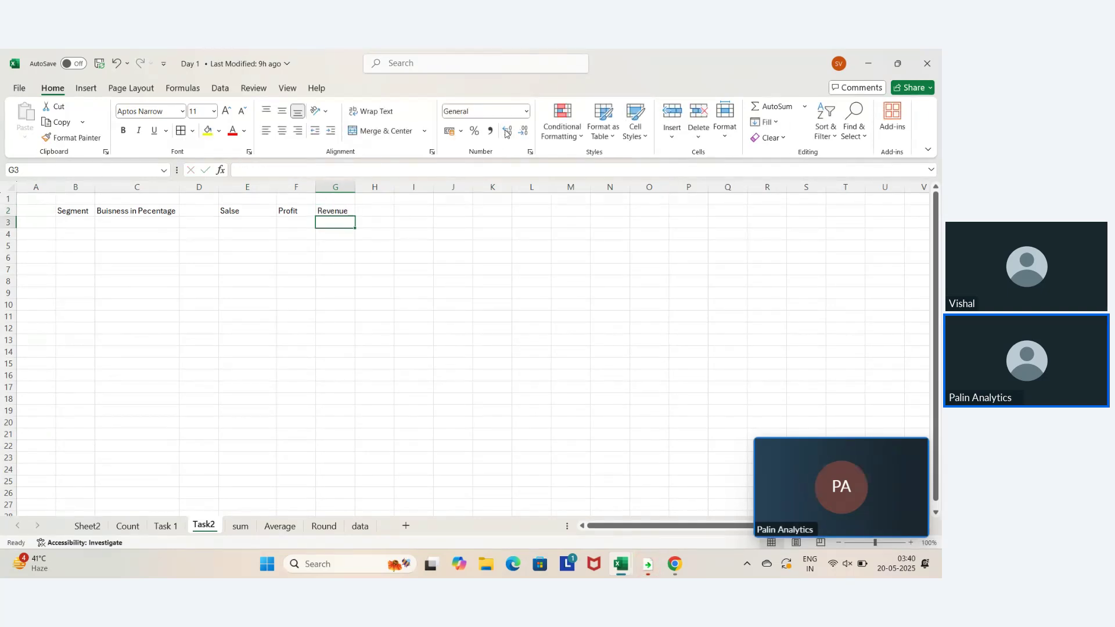
{"action": "key", "text": "Page_Down"}
{"action": "key", "text": "Page_Down"}
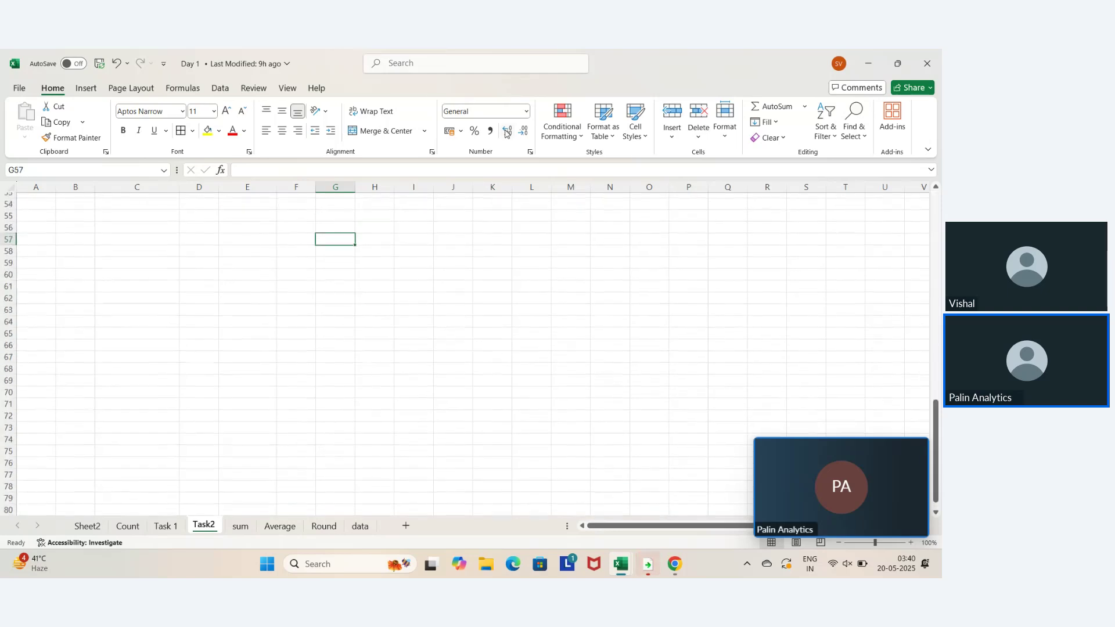
{"action": "key", "text": "Page_Up"}
{"action": "key", "text": "Page_Up"}
{"action": "key", "text": "ctrl+Page_Up"}
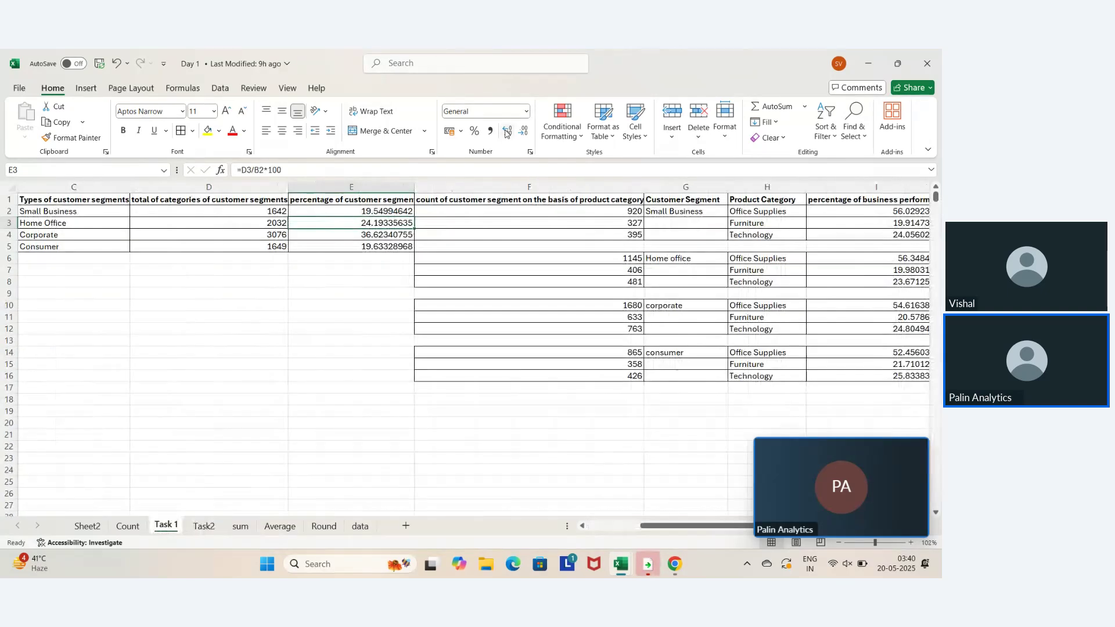
Examine which years the Order Date filter on the data sheet offers, leaving the filter unchanged
{"action": "key", "text": "ctrl+Page_Down"}
{"action": "key", "text": "ctrl+Page_Down"}
{"action": "key", "text": "ctrl+Page_Down"}
{"action": "key", "text": "ctrl+Page_Down"}
{"action": "key", "text": "ctrl+Page_Down"}
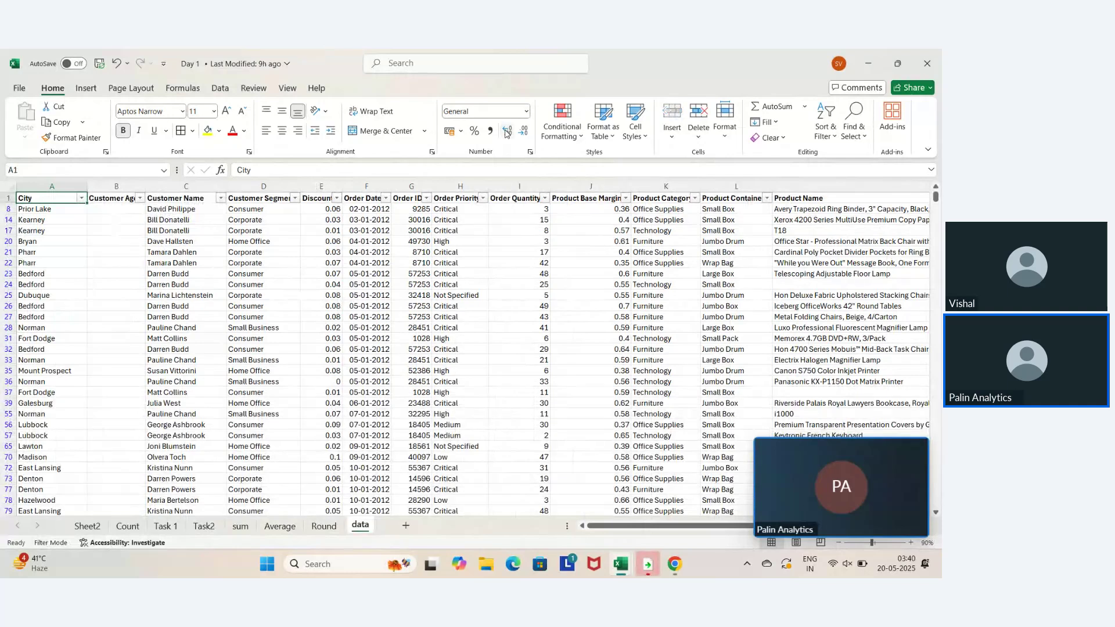
{"action": "key", "text": "Right"}
{"action": "key", "text": "Right"}
{"action": "key", "text": "Right"}
{"action": "key", "text": "Right"}
{"action": "key", "text": "Right"}
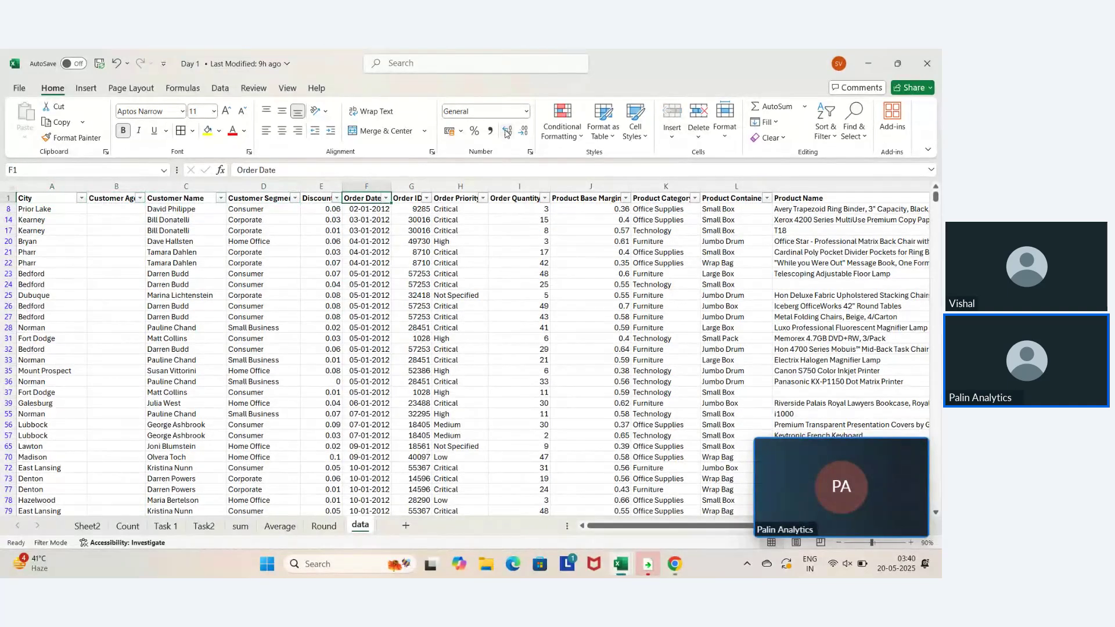
{"action": "key", "text": "alt+Down"}
{"action": "key", "text": "Down"}
{"action": "key", "text": "Down"}
{"action": "key", "text": "Down"}
{"action": "key", "text": "Down"}
{"action": "key", "text": "Down"}
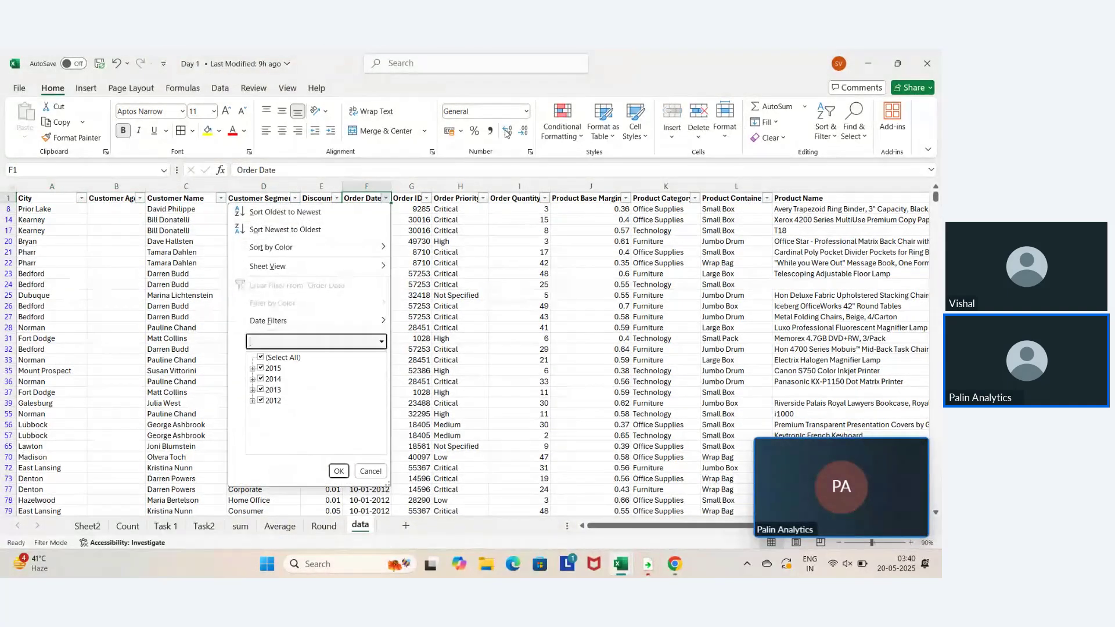
{"action": "key", "text": "Down"}
{"action": "key", "text": "Down"}
{"action": "key", "text": "Escape"}
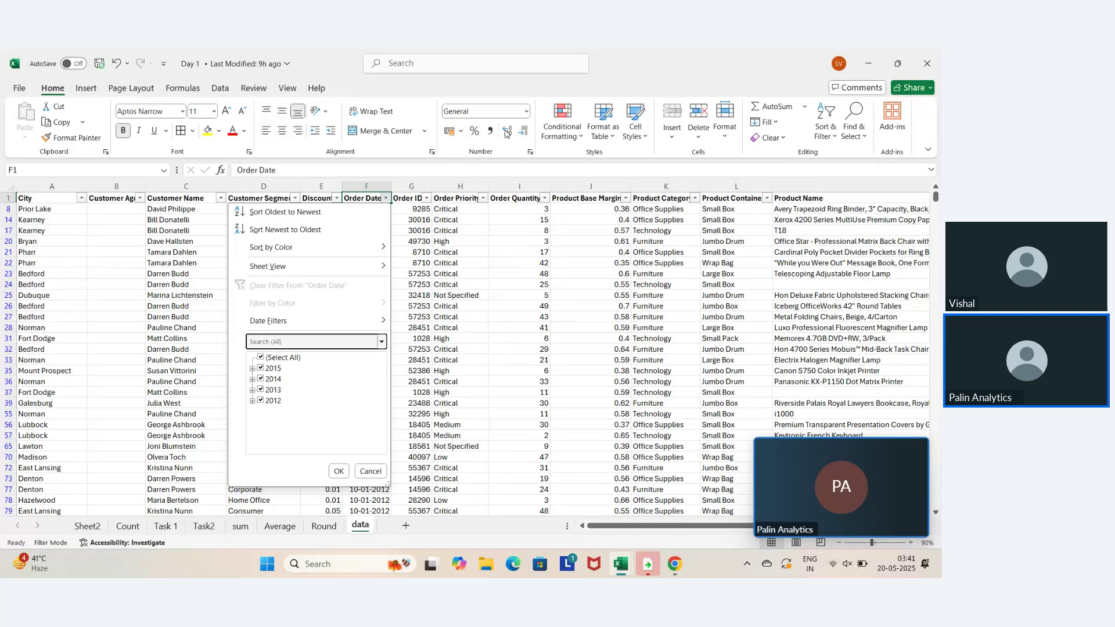
{"action": "key", "text": "Escape"}
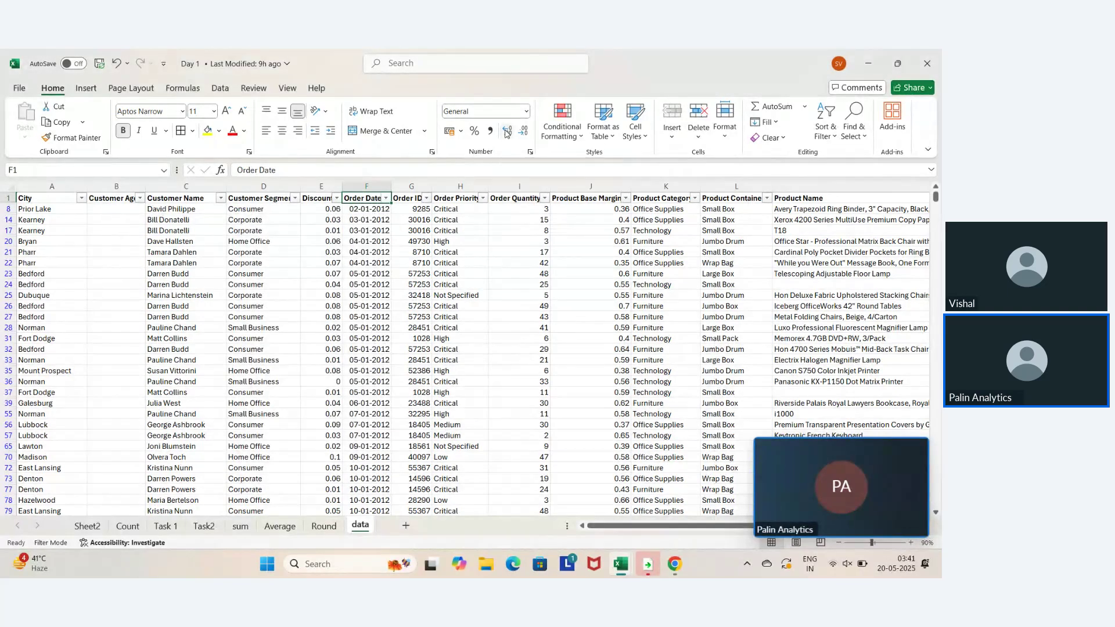
Return to the Task2 sheet and extend the header in G2 to "Revenue as per Year"
{"action": "key", "text": "ctrl+Page_Up"}
{"action": "key", "text": "ctrl+Page_Up"}
{"action": "key", "text": "ctrl+Page_Up"}
{"action": "key", "text": "ctrl+Page_Up"}
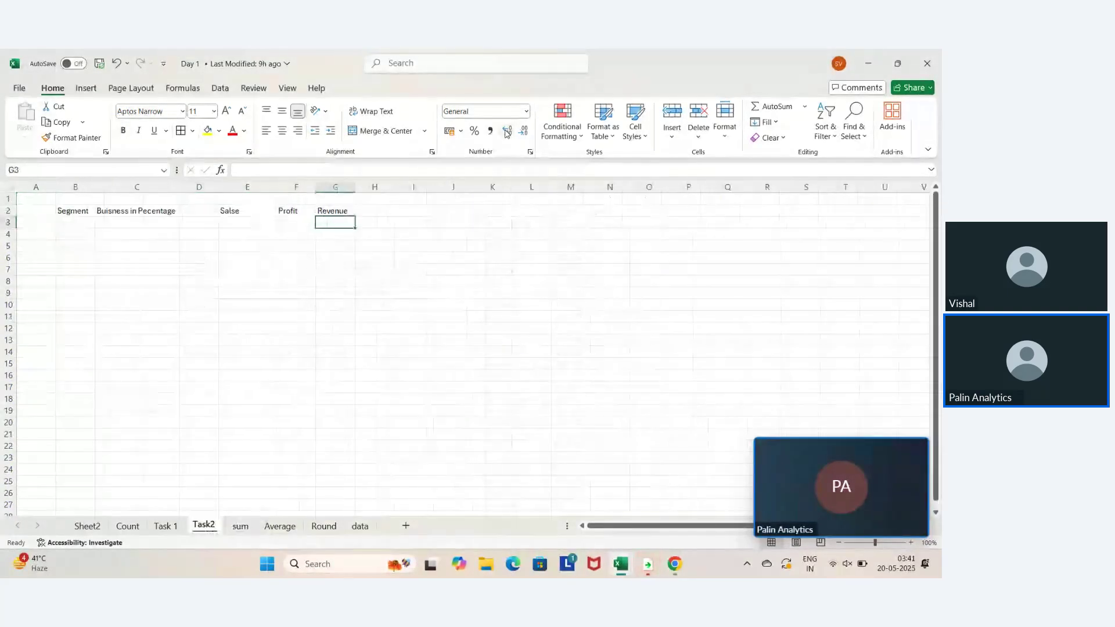
{"action": "key", "text": "Left"}
{"action": "key", "text": "Right"}
{"action": "key", "text": "Up"}
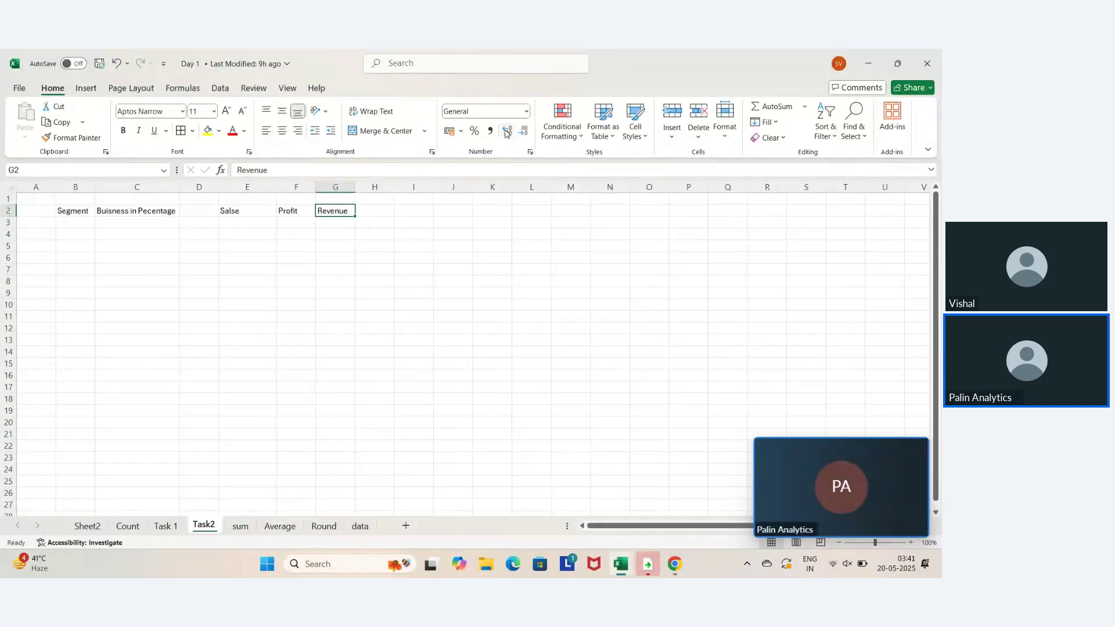
{"action": "key", "text": "F2"}
{"action": "type", "text": "as"}
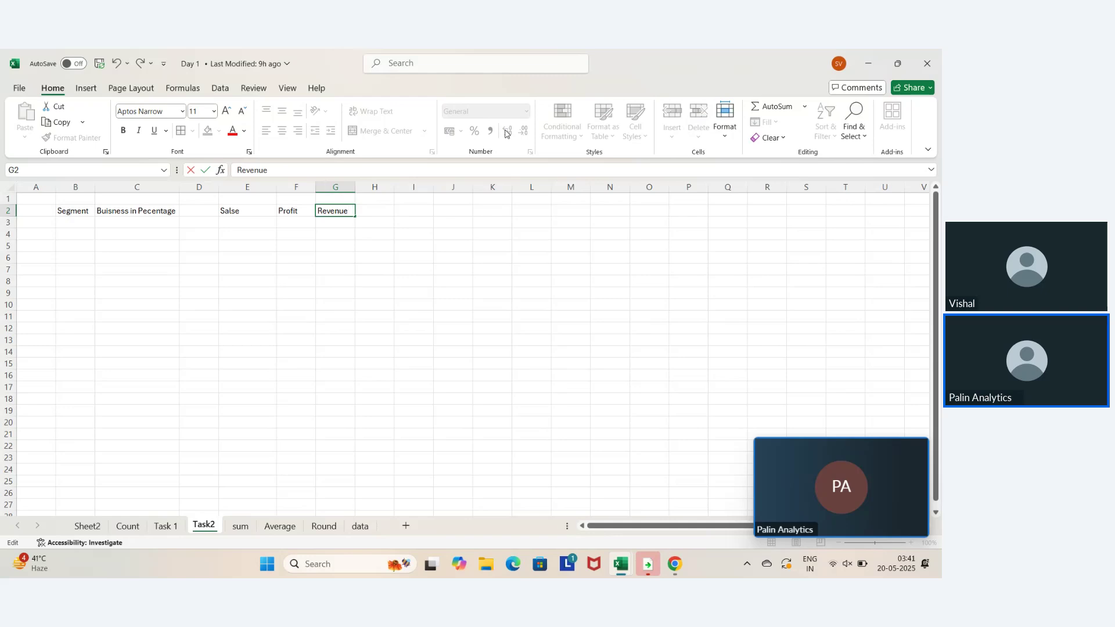
{"action": "type", "text": " per"}
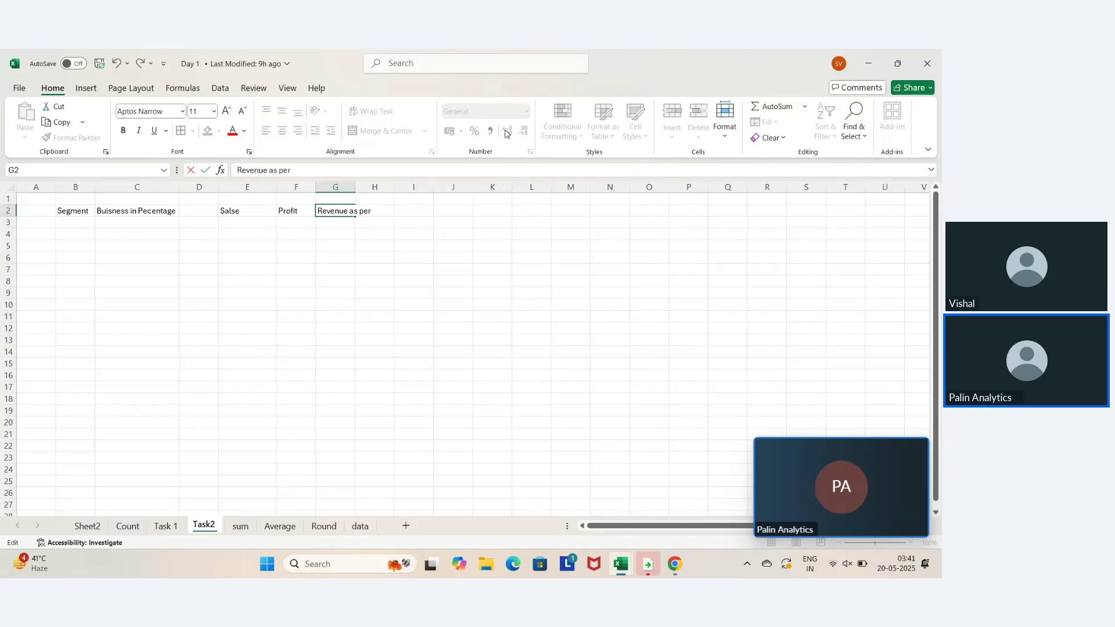
{"action": "type", "text": " Year"}
{"action": "key", "text": "ctrl+Return"}
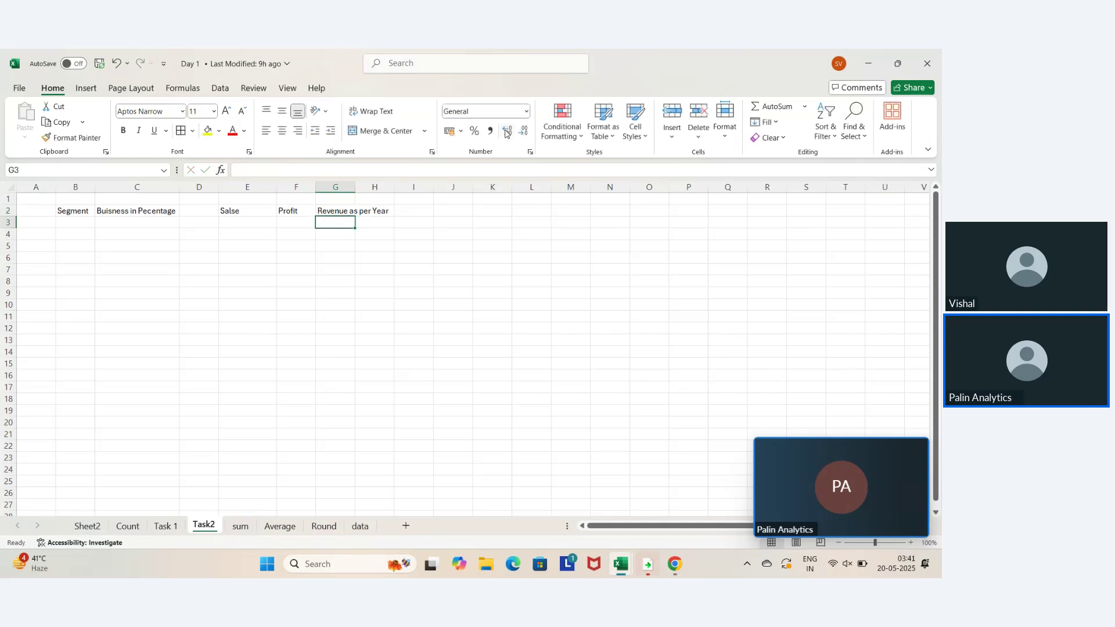
AutoFit the width of column G to its header text
{"action": "key", "text": "alt"}
{"action": "key", "text": "h"}
{"action": "key", "text": "o"}
{"action": "key", "text": "i"}
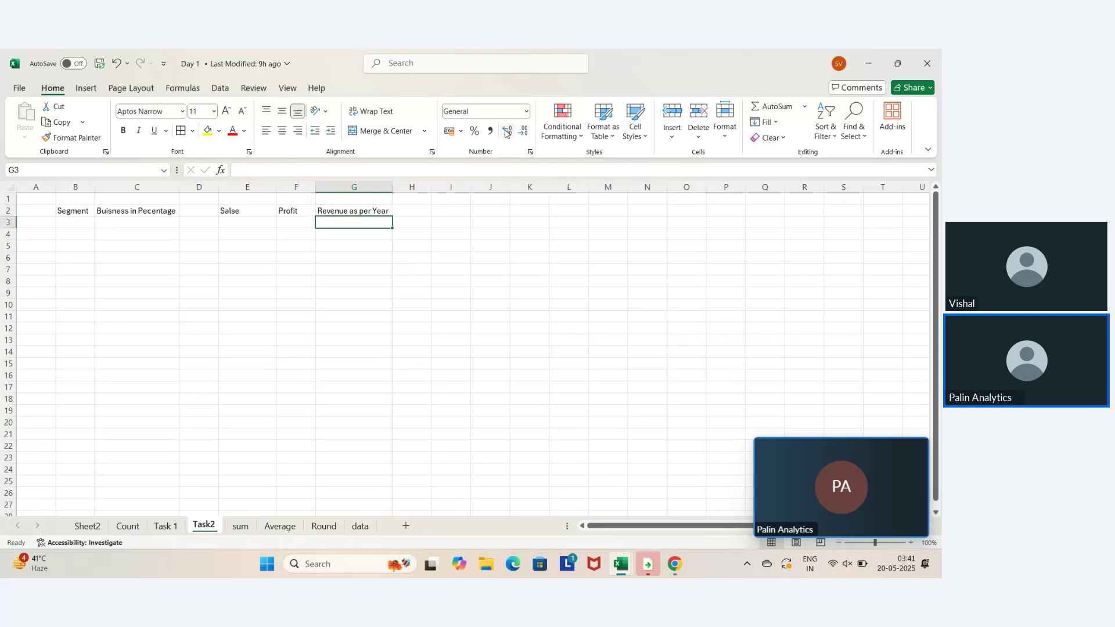
Enter the header "YOY'" in cell I2, leaving column H empty
{"action": "key", "text": "Left"}
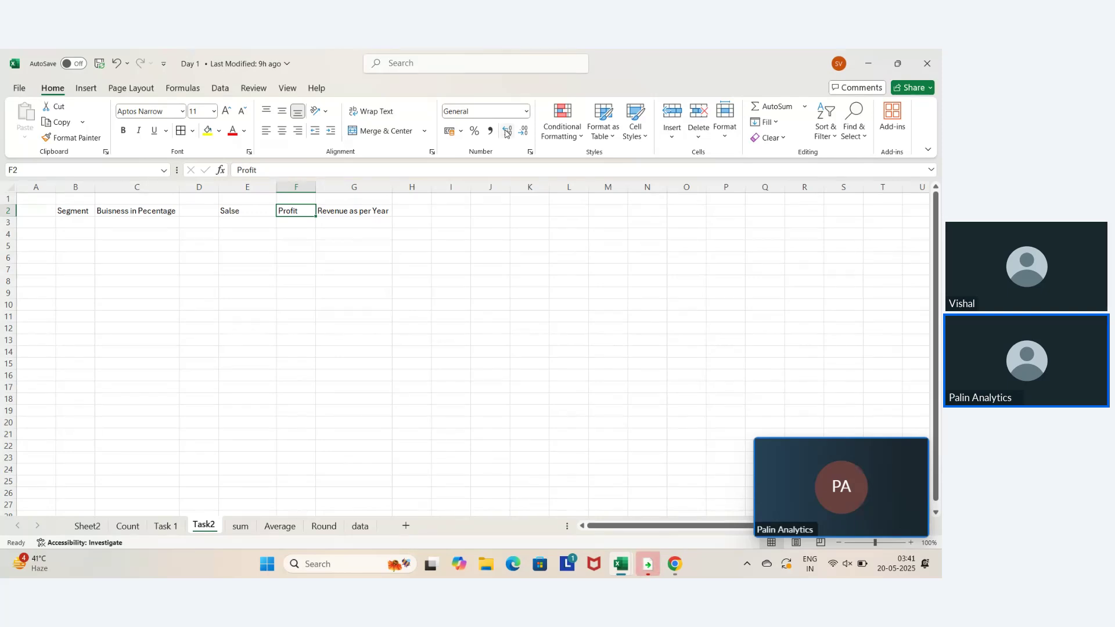
{"action": "key", "text": "Right"}
{"action": "key", "text": "Right"}
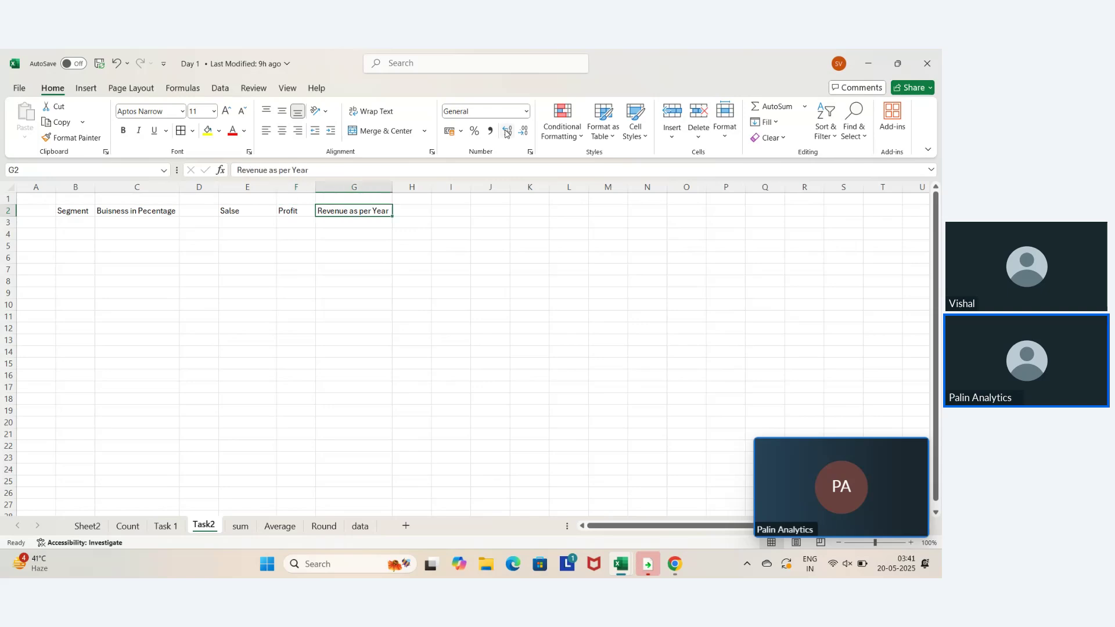
{"action": "key", "text": "Left"}
{"action": "key", "text": "Right"}
{"action": "key", "text": "Right"}
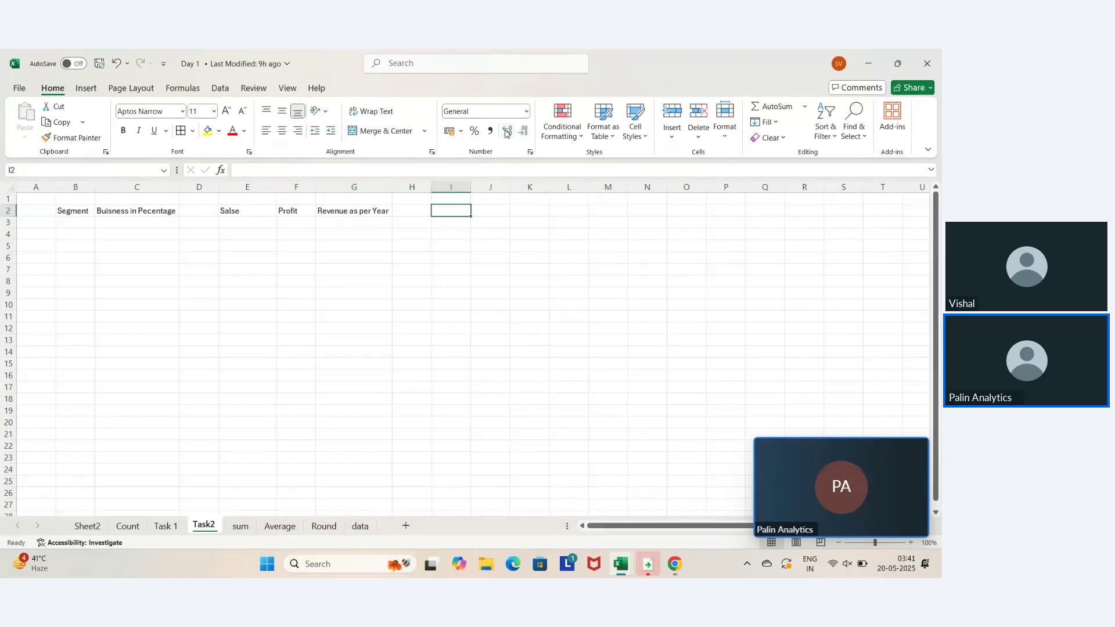
{"action": "type", "text": "YOY'"}
{"action": "key", "text": "Return"}
{"action": "key", "text": "Left"}
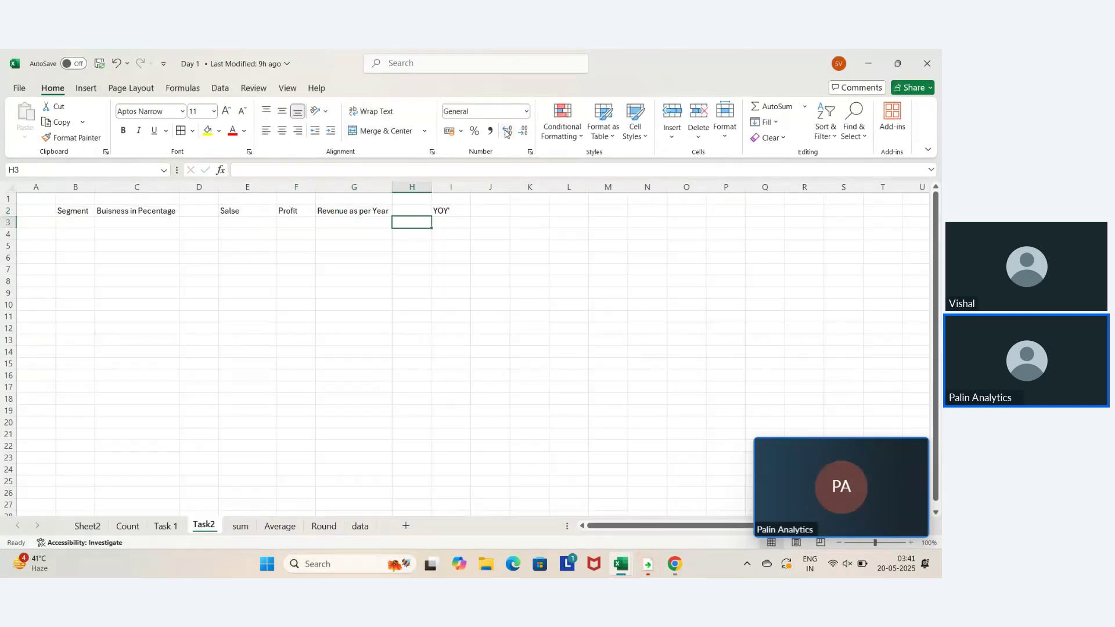
Remove the stray apostrophe from the header in I2 and extend it to "YOY Growth"
{"action": "key", "text": "Down"}
{"action": "key", "text": "Left"}
{"action": "key", "text": "Up"}
{"action": "key", "text": "Right"}
{"action": "key", "text": "Up"}
{"action": "key", "text": "Right"}
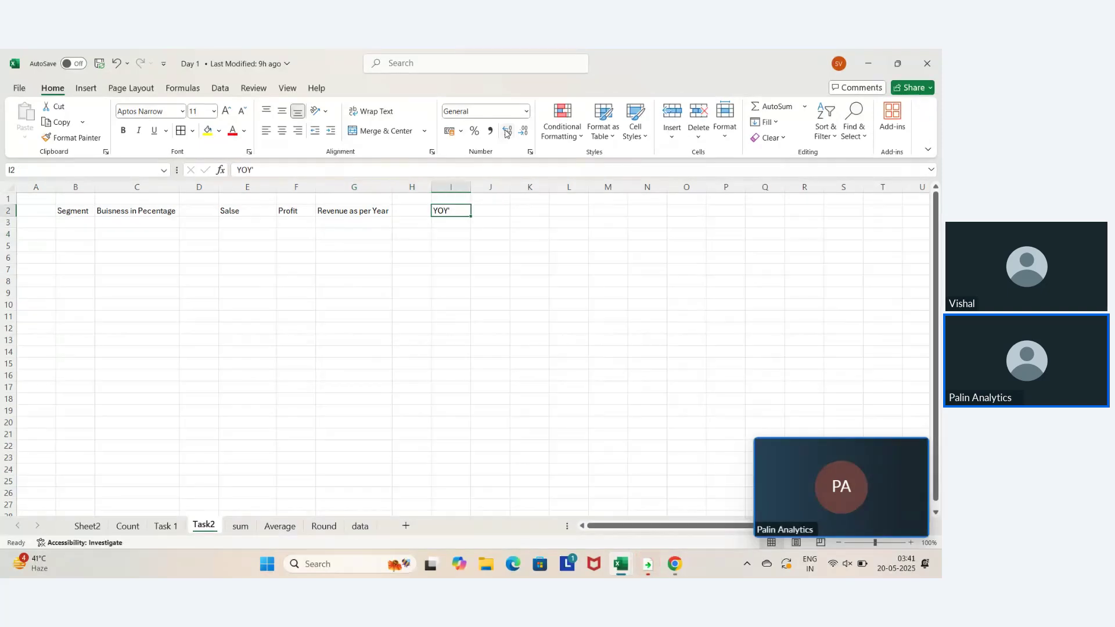
{"action": "key", "text": "F2"}
{"action": "key", "text": "BackSpace"}
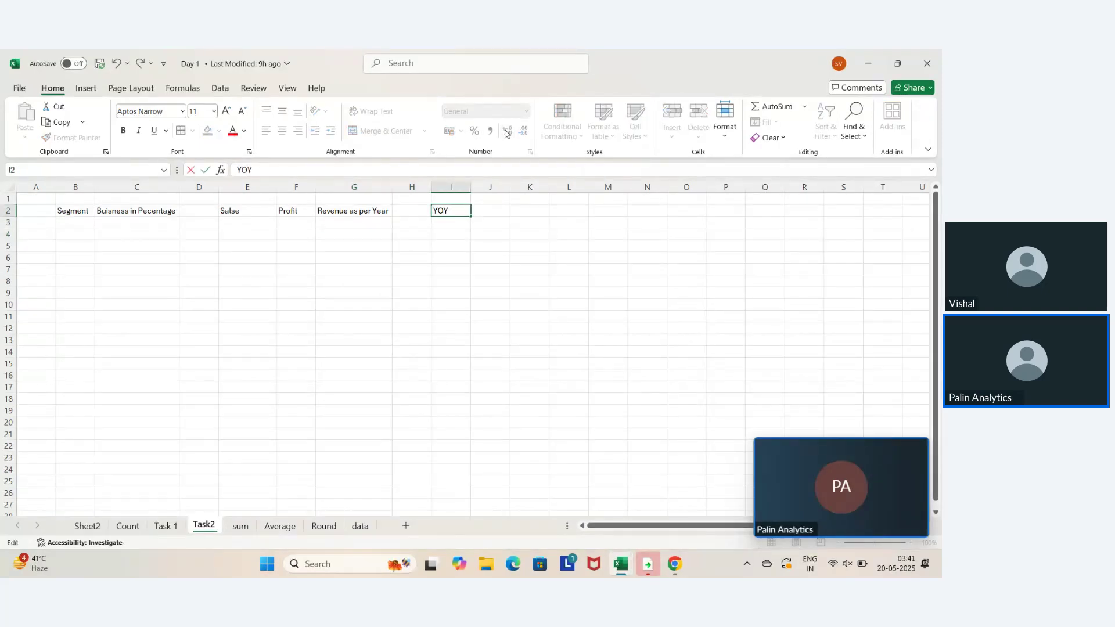
{"action": "type", "text": "Growth"}
{"action": "key", "text": "Return"}
AutoFit the width of column I to the header in I2
{"action": "key", "text": "Left"}
{"action": "key", "text": "Up"}
{"action": "key", "text": "Right"}
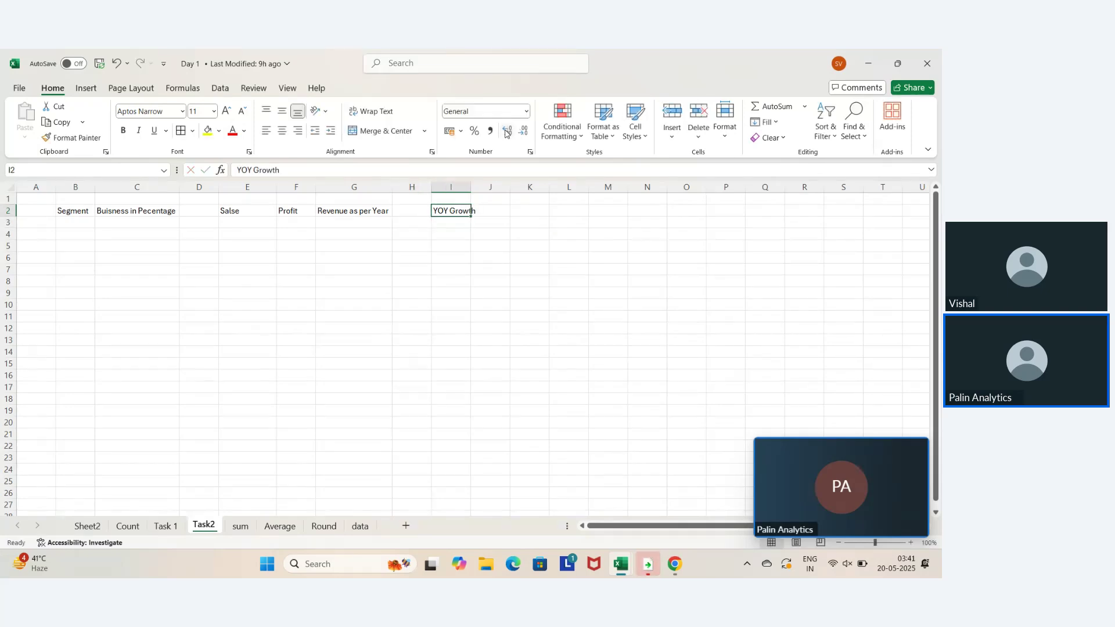
{"action": "key", "text": "alt"}
{"action": "key", "text": "h"}
{"action": "key", "text": "o"}
{"action": "key", "text": "i"}
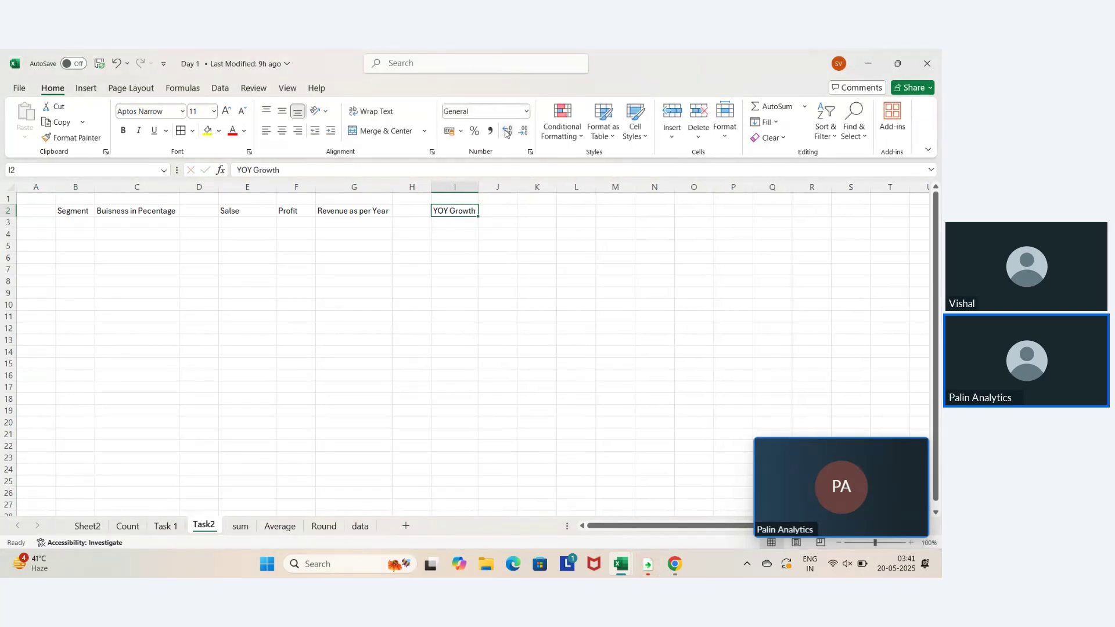
{"action": "key", "text": "Left"}
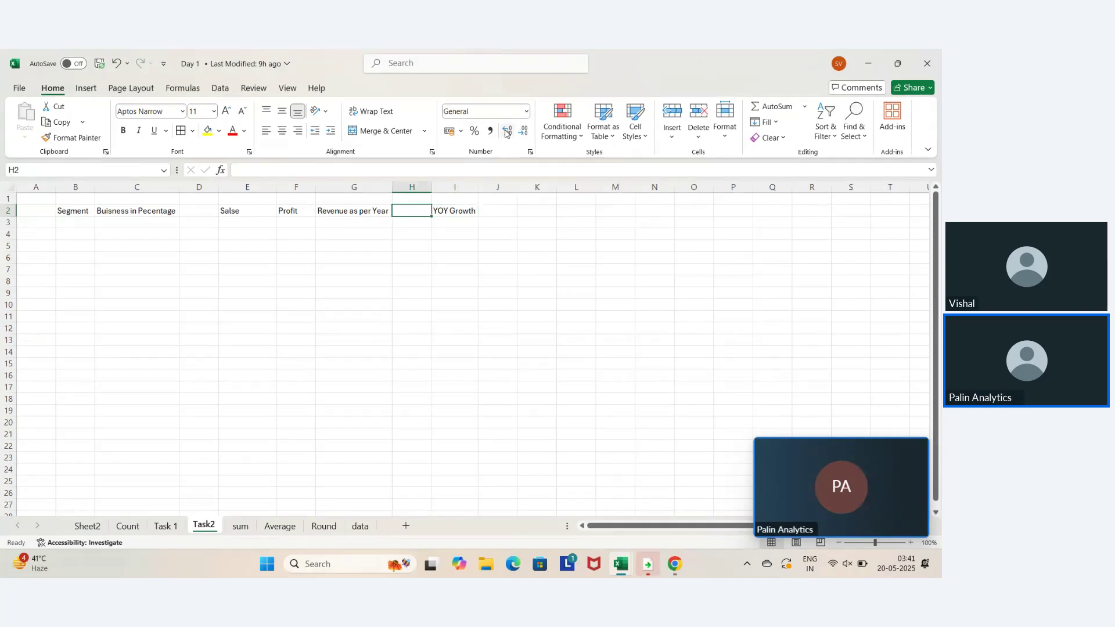
{"action": "key", "text": "Right"}
{"action": "key", "text": "Right"}
{"action": "key", "text": "Left"}
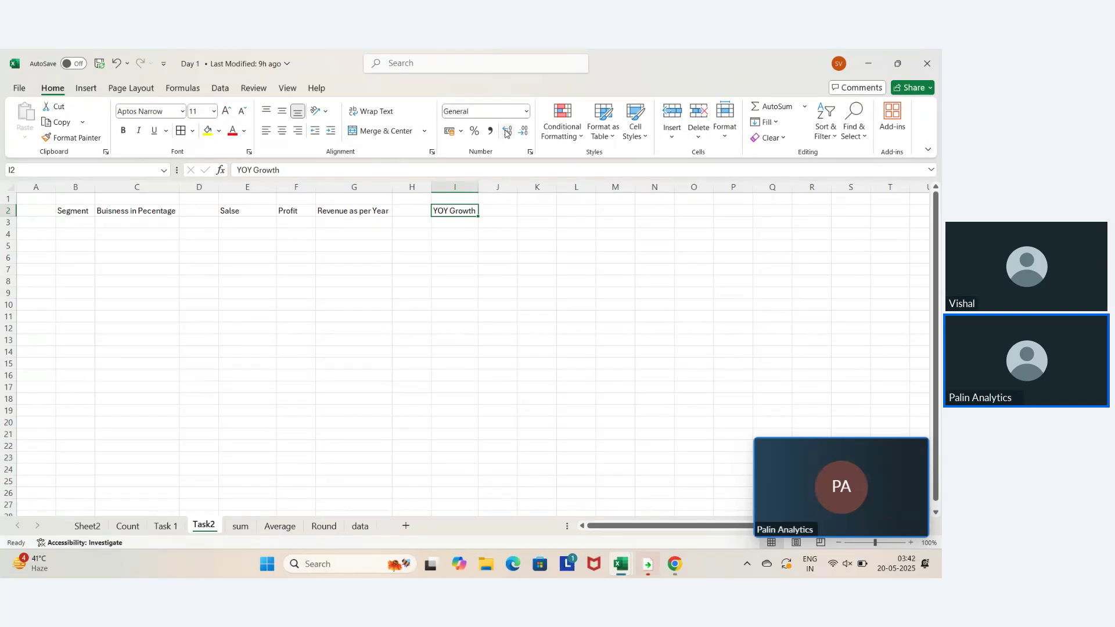
{"action": "key", "text": "Left"}
{"action": "key", "text": "Right"}
Make the row 2 headers from "Segment" in B2 through "Revenue as per Year" in G2 bold
{"action": "key", "text": "Left"}
{"action": "key", "text": "Left"}
{"action": "key", "text": "Left"}
{"action": "key", "text": "Left"}
{"action": "key", "text": "Left"}
{"action": "key", "text": "Left"}
{"action": "key", "text": "Left"}
{"action": "key", "text": "Left"}
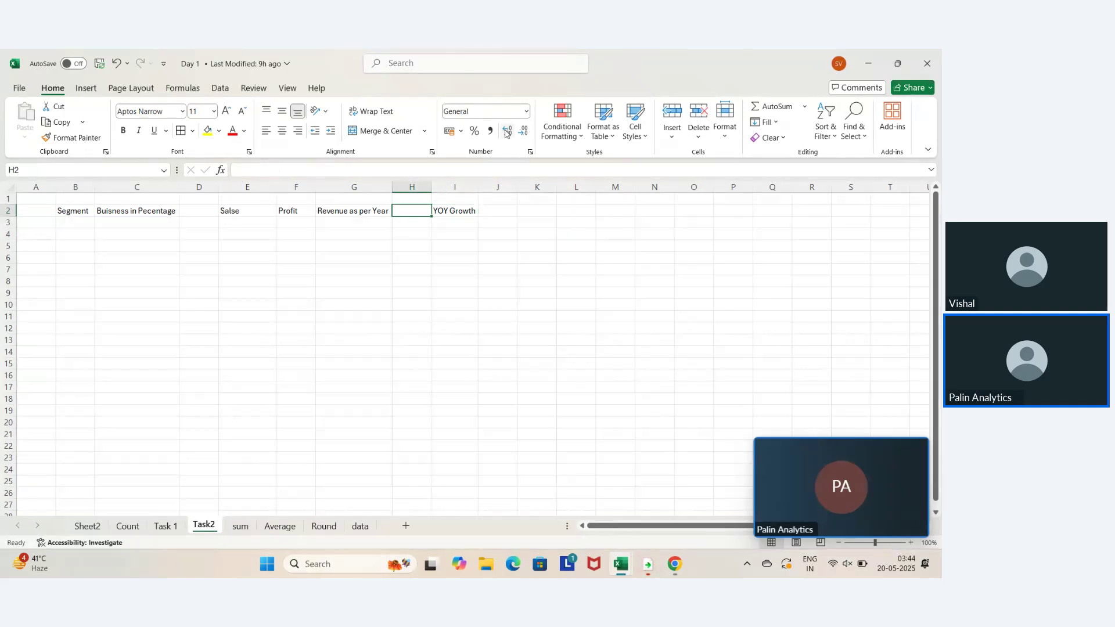
{"action": "key", "text": "Right"}
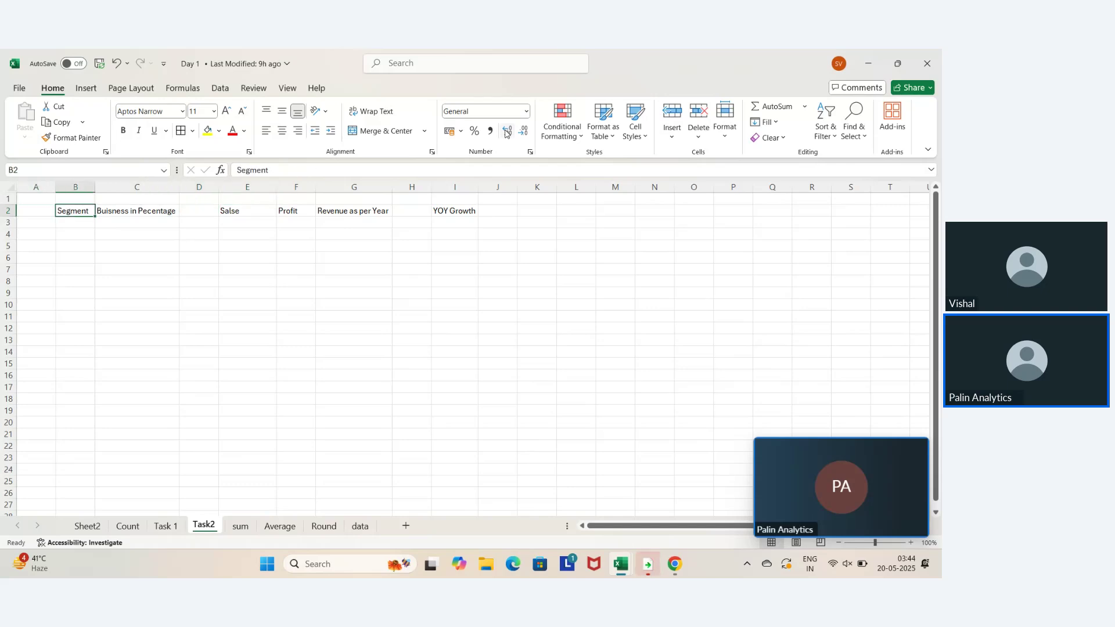
{"action": "key", "text": "shift+Down"}
{"action": "key", "text": "shift+Right"}
{"action": "key", "text": "shift+Right"}
{"action": "key", "text": "shift+Right"}
{"action": "key", "text": "shift+Right"}
{"action": "key", "text": "shift+Right"}
{"action": "key", "text": "shift+Right"}
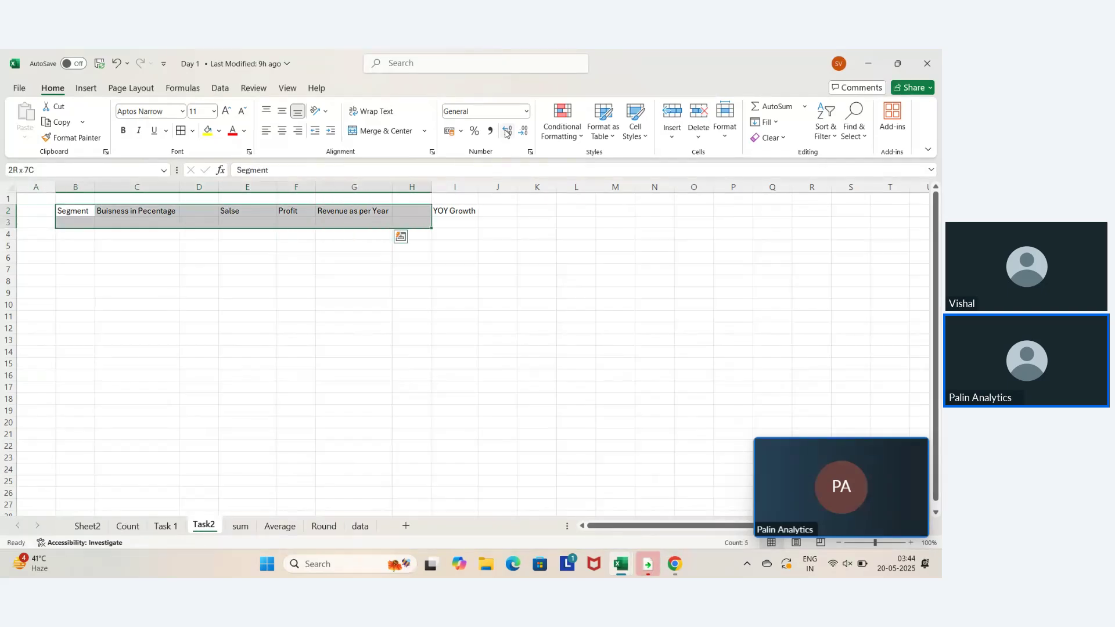
{"action": "key", "text": "shift+Right"}
{"action": "key", "text": "shift+Up"}
{"action": "key", "text": "shift+Left"}
{"action": "key", "text": "shift+Left"}
{"action": "key", "text": "shift+Left"}
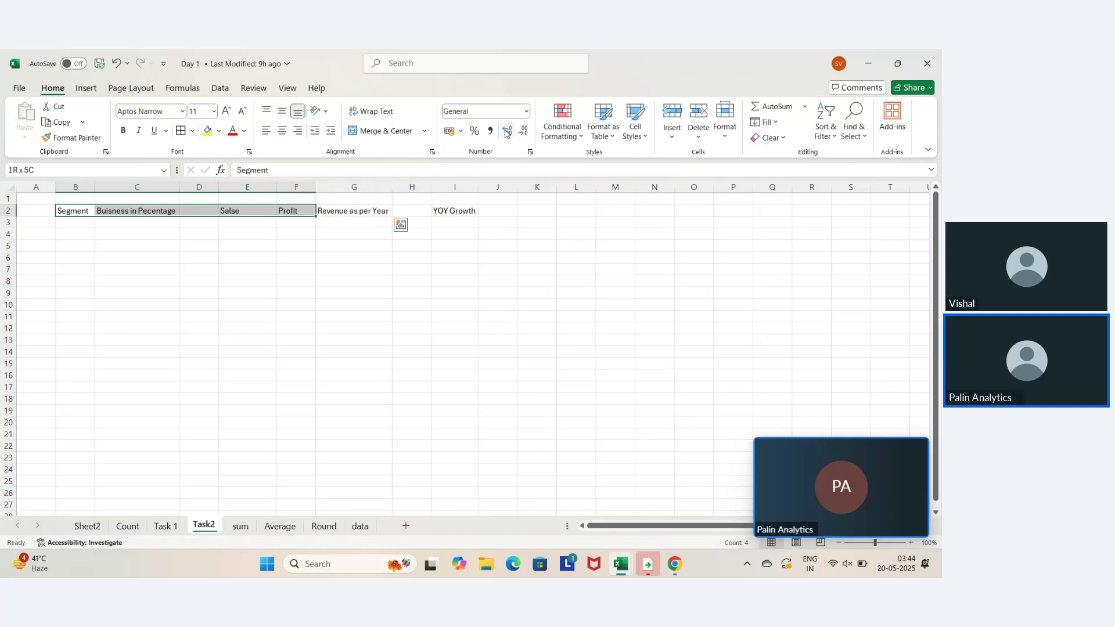
{"action": "key", "text": "shift+Right"}
{"action": "key", "text": "ctrl+b"}
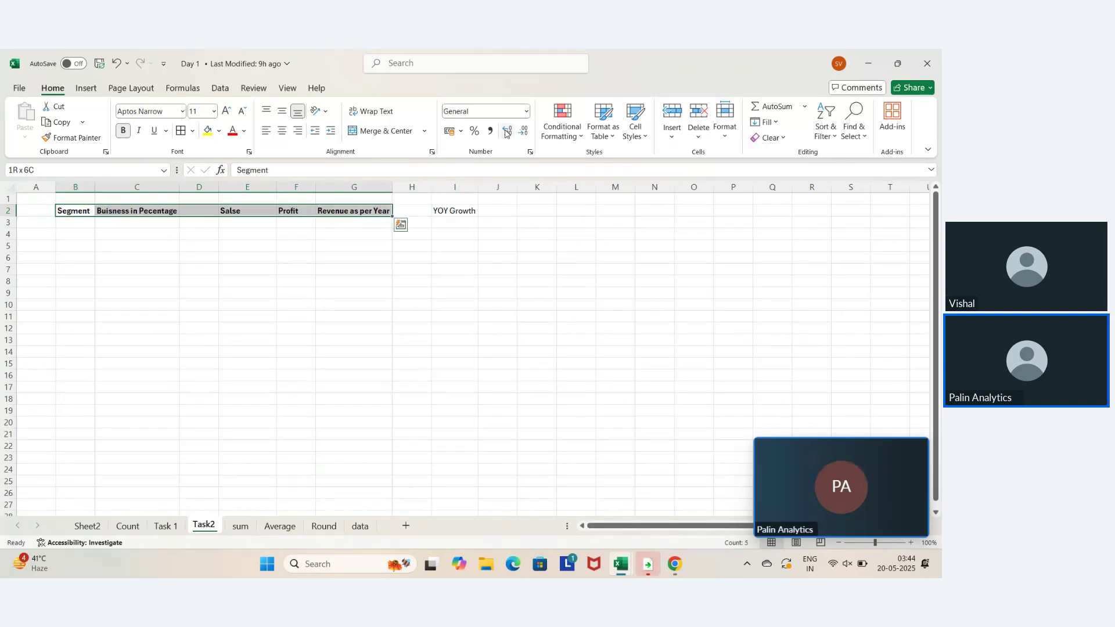
Clear the "YOY Growth" header from cell I2 and select cell G3
{"action": "key", "text": "Left"}
{"action": "key", "text": "Right"}
{"action": "key", "text": "Right"}
{"action": "key", "text": "Right"}
{"action": "key", "text": "Right"}
{"action": "key", "text": "Right"}
{"action": "key", "text": "Right"}
{"action": "key", "text": "Right"}
{"action": "key", "text": "Right"}
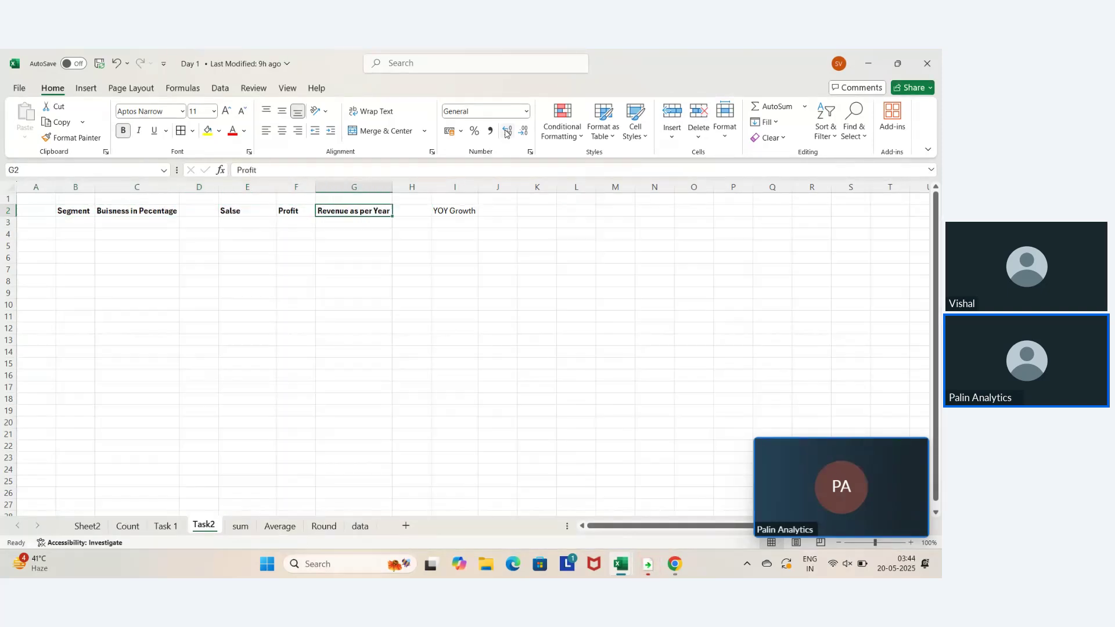
{"action": "key", "text": "Delete"}
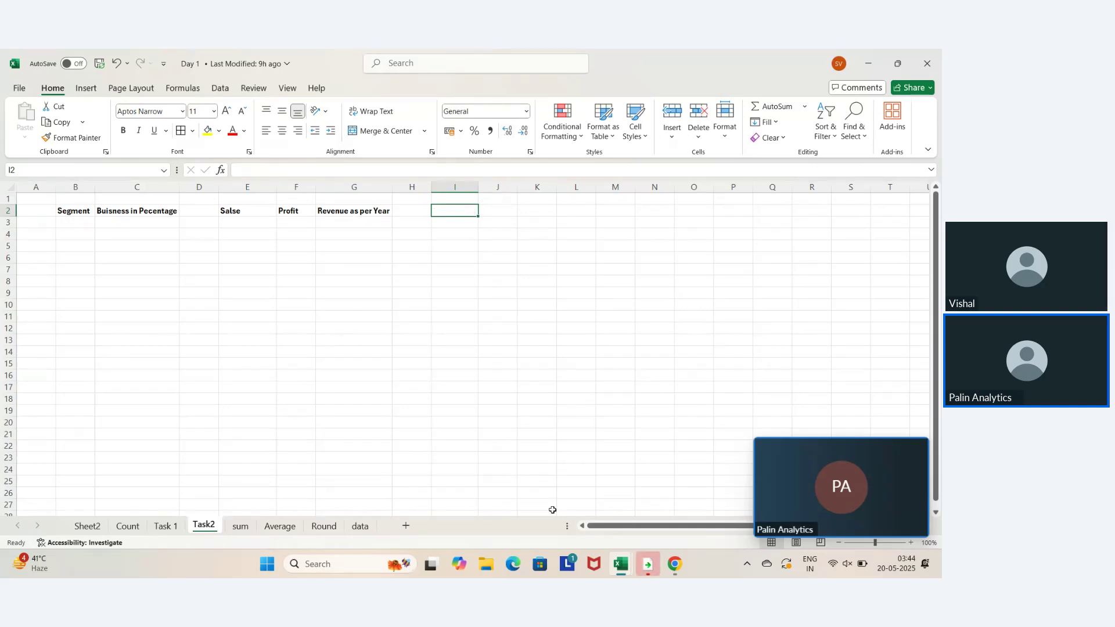
{"action": "left_click", "coordinate": [367, 221]}
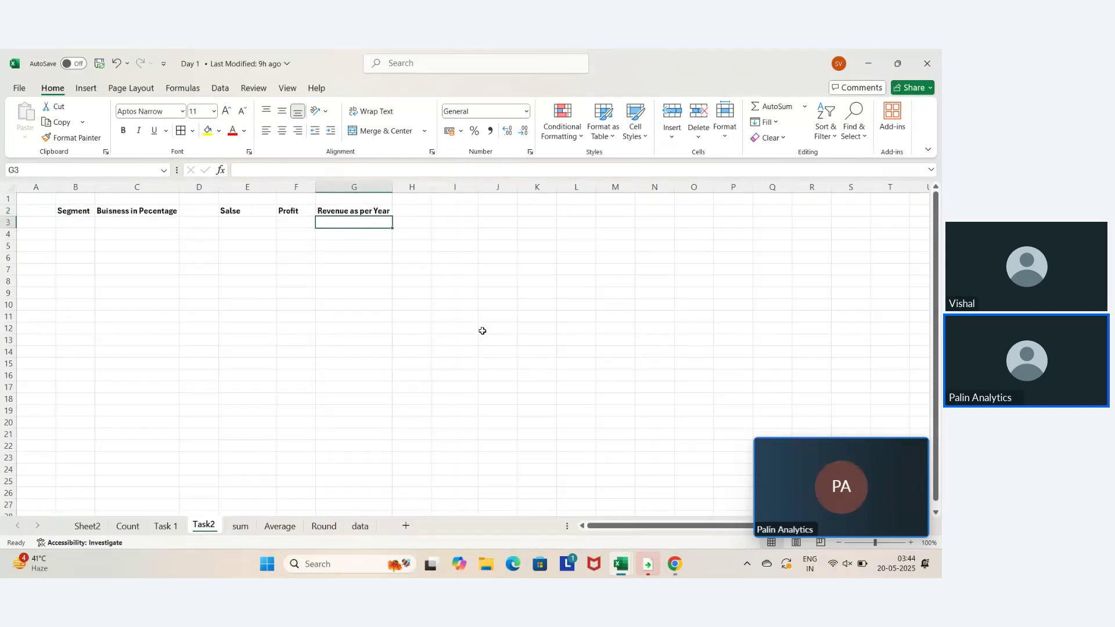
Switch to the Zoho meeting window in Chrome and dismiss the microphone access prompt
{"action": "left_click", "coordinate": [675, 565]}
{"action": "left_click", "coordinate": [545, 502]}
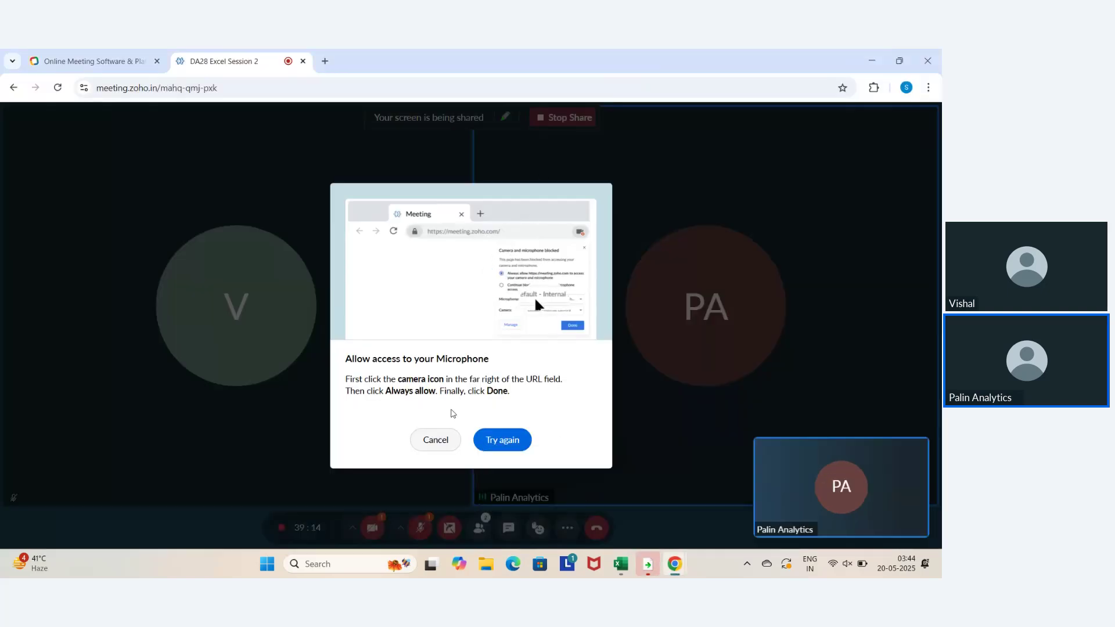
{"action": "left_click", "coordinate": [441, 440]}
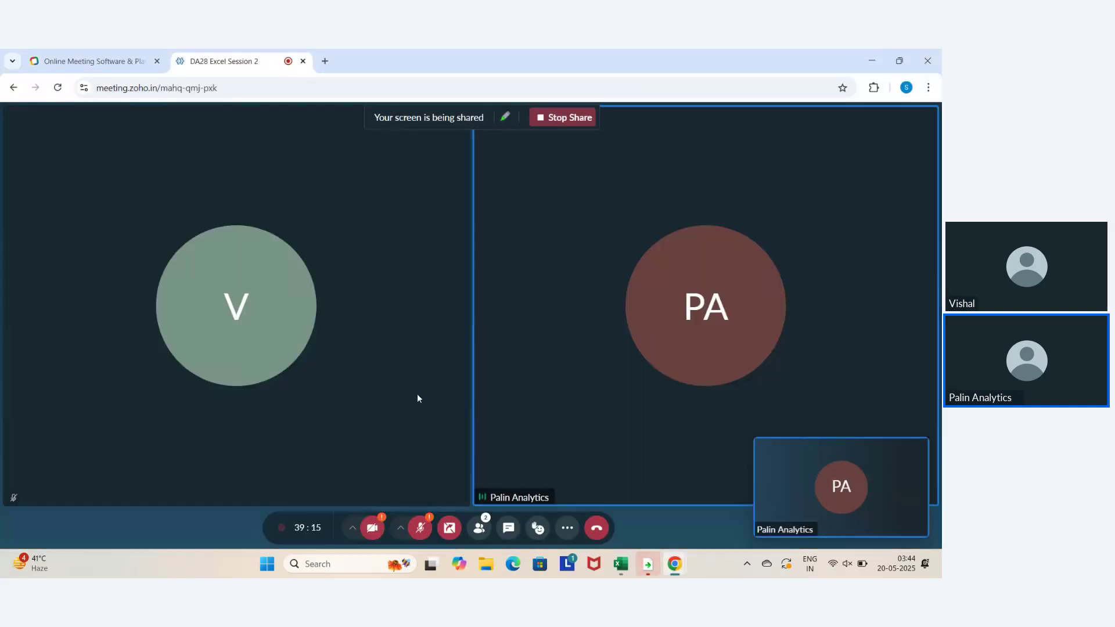
Search Google for "how to calculate revenue" in a new browser tab
{"action": "left_click", "coordinate": [325, 61]}
{"action": "left_click", "coordinate": [326, 89]}
{"action": "type", "text": "ho"}
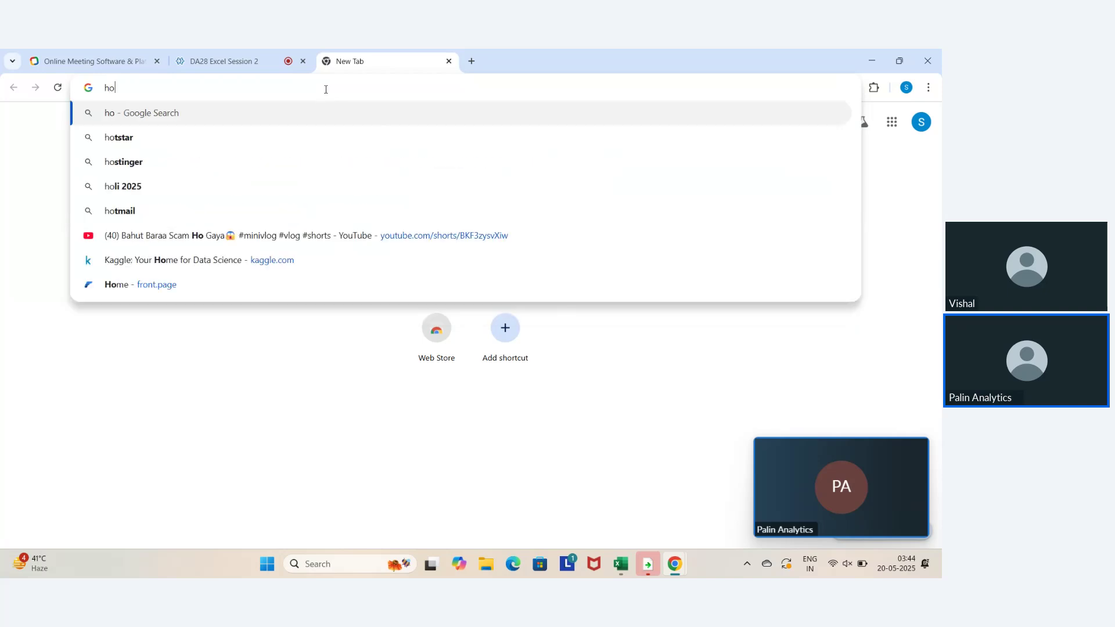
{"action": "type", "text": "w to calcu"}
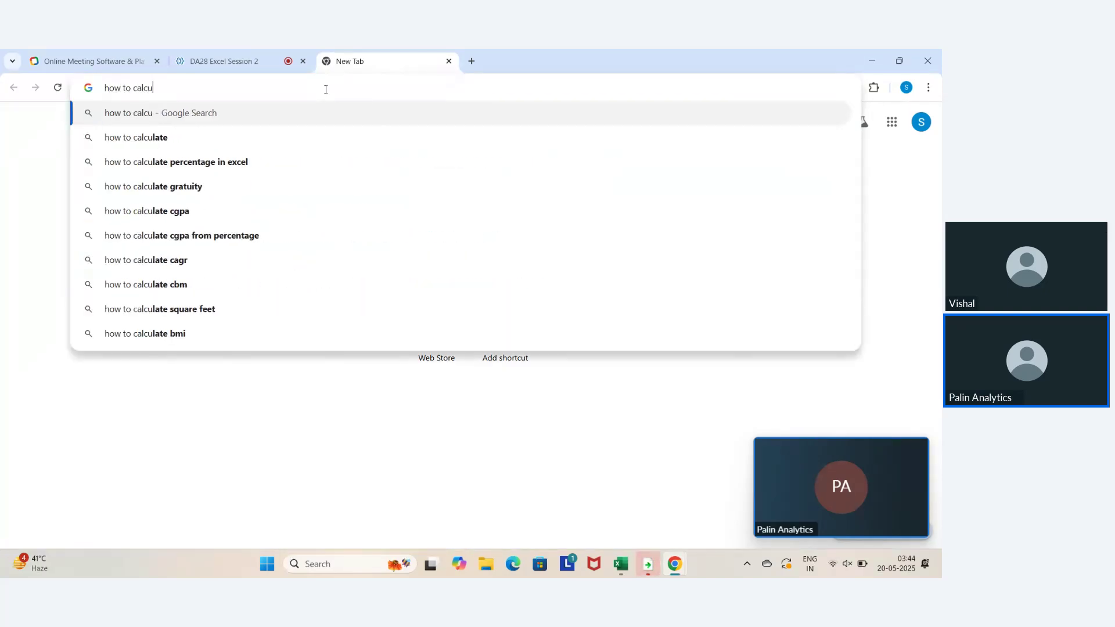
{"action": "type", "text": "late reve"}
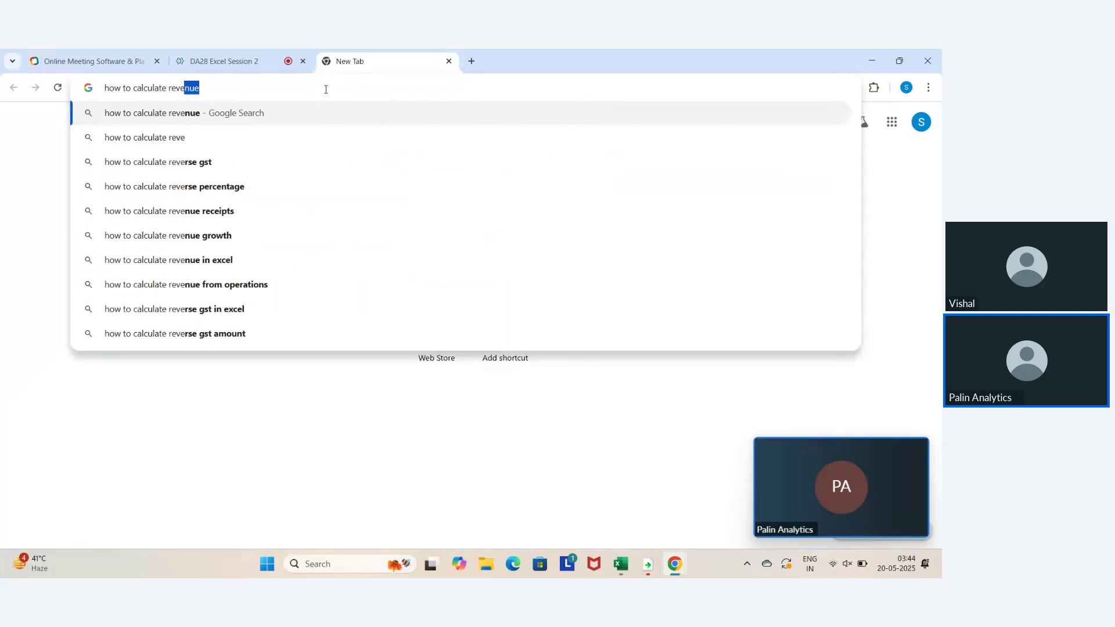
{"action": "type", "text": "nue"}
{"action": "key", "text": "Return"}
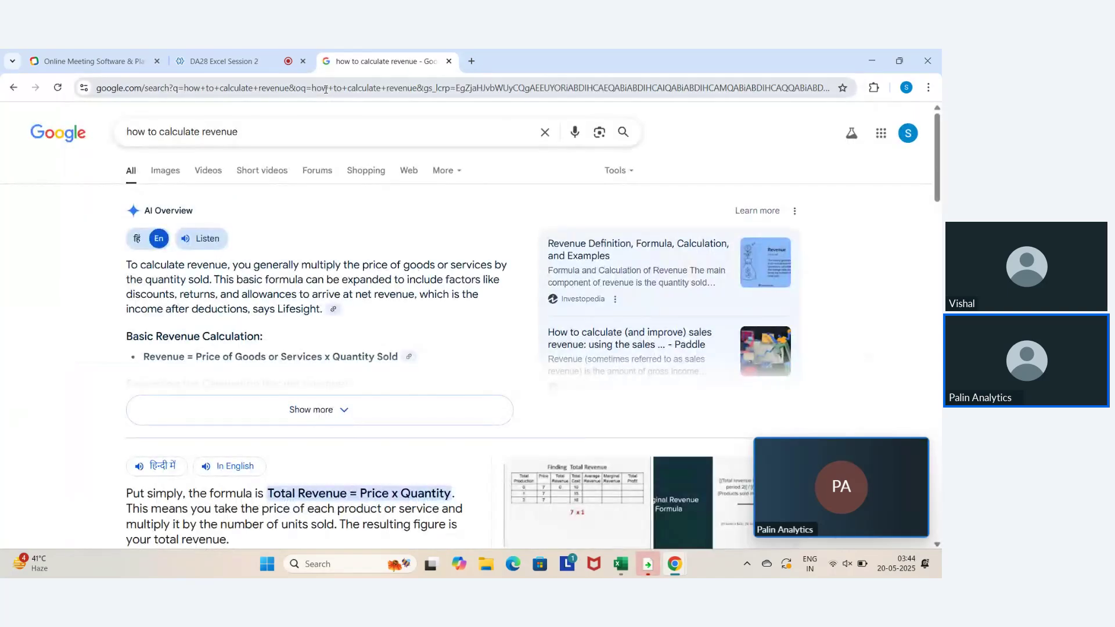
Expand the AI Overview and examine its revenue formulas, worked example and the featured snippet below
{"action": "left_click", "coordinate": [253, 416]}
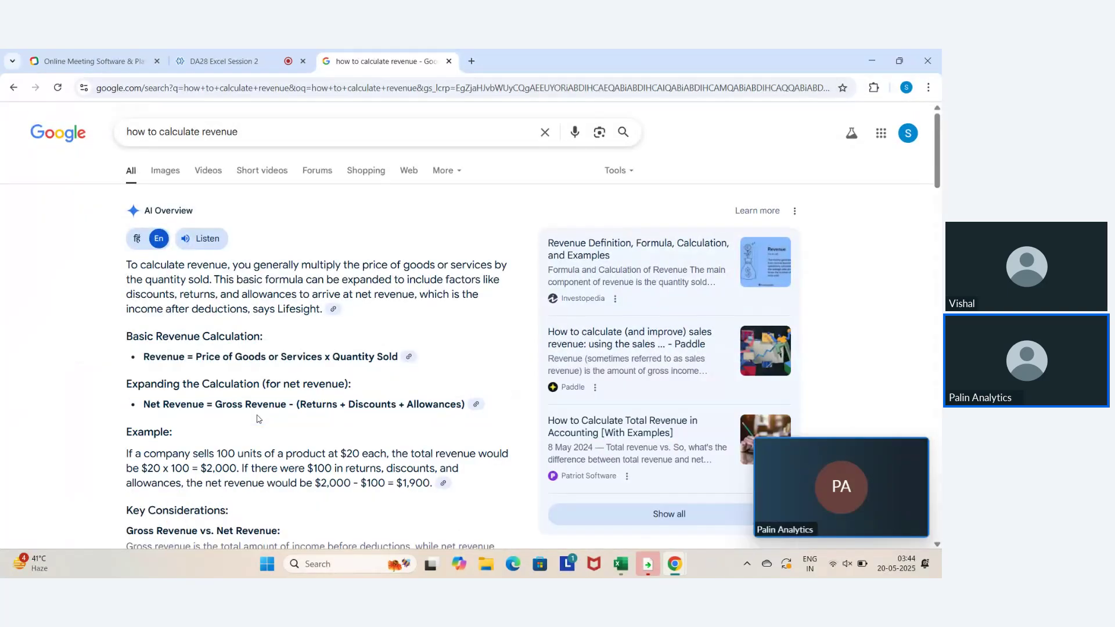
{"action": "scroll", "coordinate": [258, 418], "scroll_direction": "down", "scroll_amount": 2}
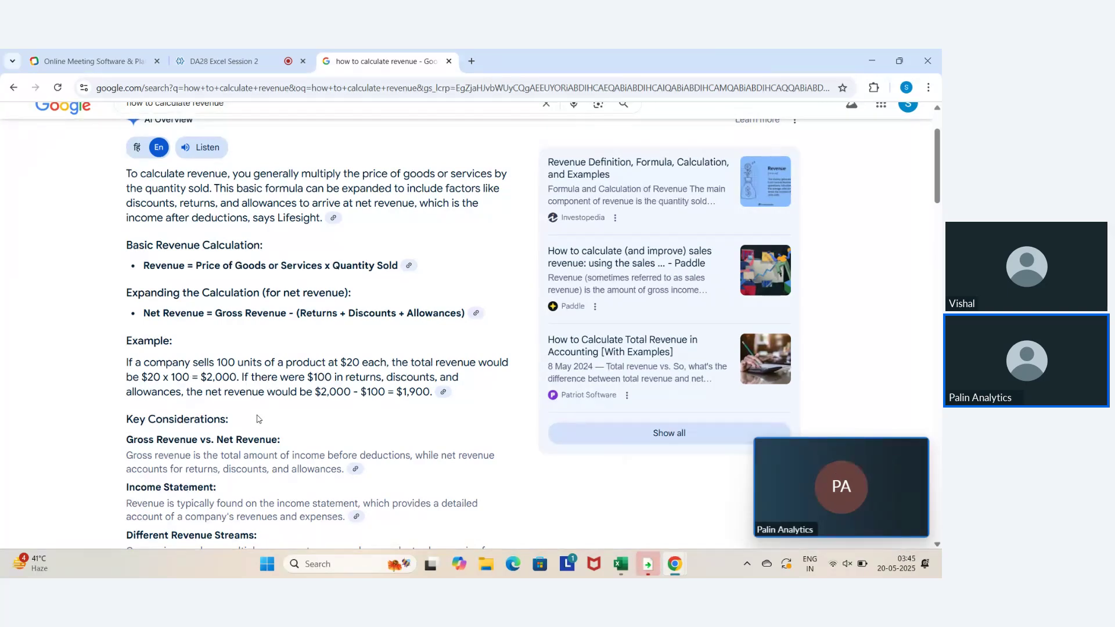
{"action": "scroll", "coordinate": [257, 419], "scroll_direction": "down", "scroll_amount": 3}
{"action": "scroll", "coordinate": [257, 419], "scroll_direction": "down", "scroll_amount": 7}
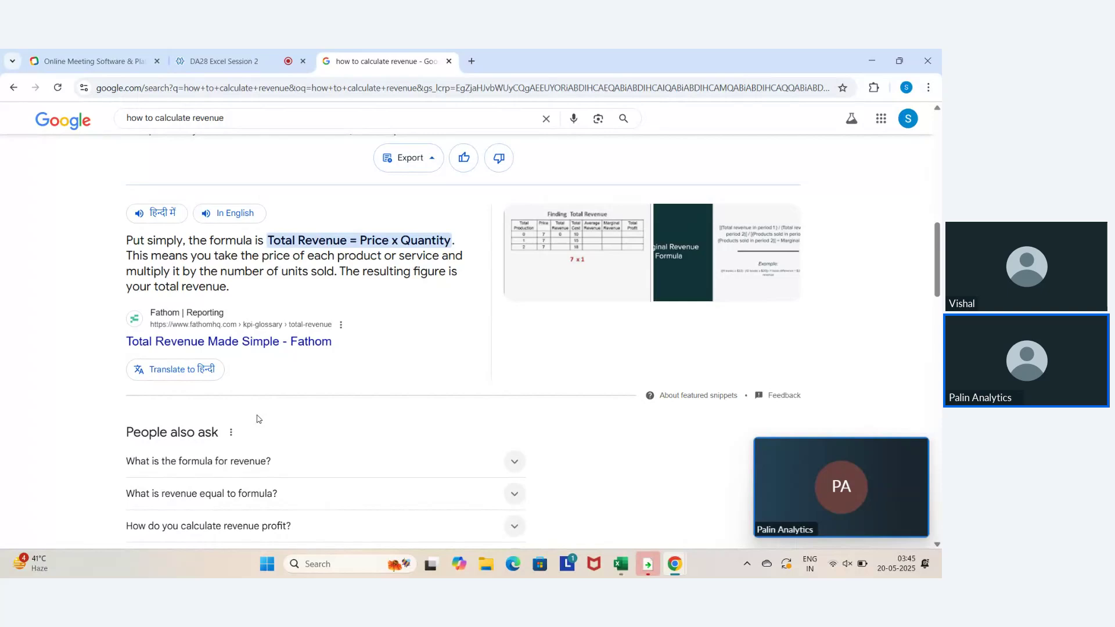
{"action": "scroll", "coordinate": [257, 419], "scroll_direction": "up", "scroll_amount": 15}
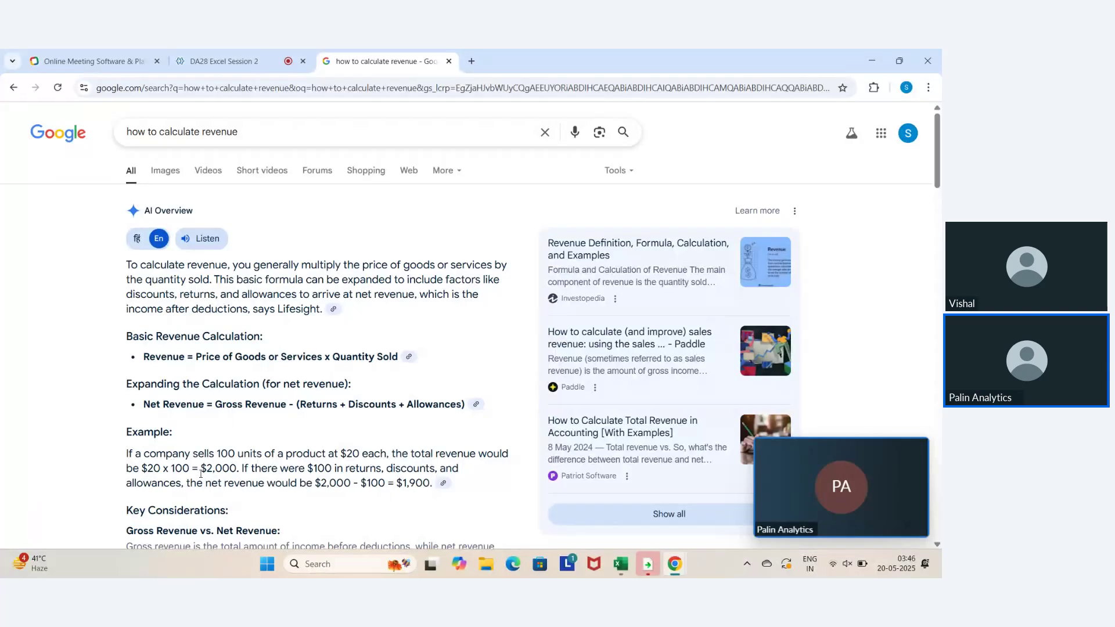
{"action": "left_click_drag", "start_coordinate": [220, 472], "coordinate": [237, 474]}
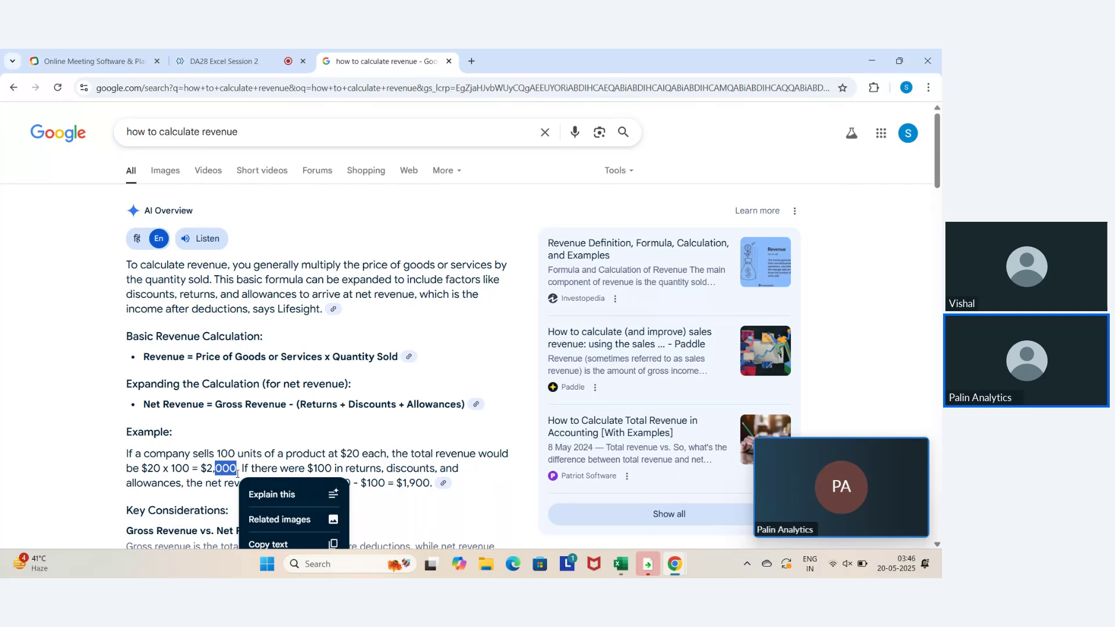
{"action": "left_click", "coordinate": [265, 464]}
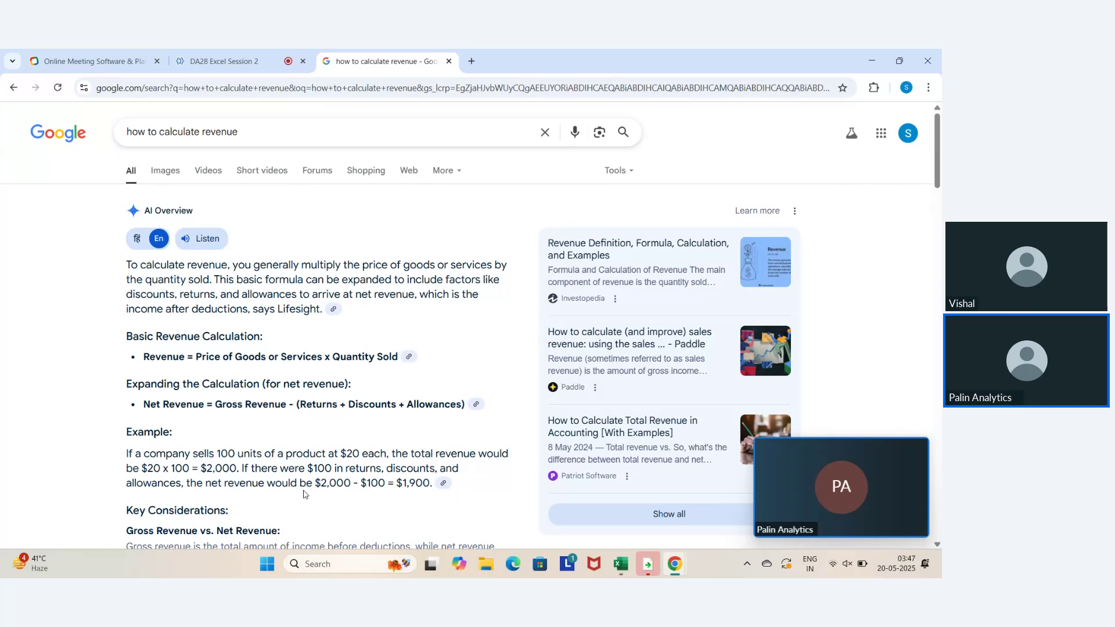
{"action": "scroll", "coordinate": [305, 494], "scroll_direction": "down", "scroll_amount": 10}
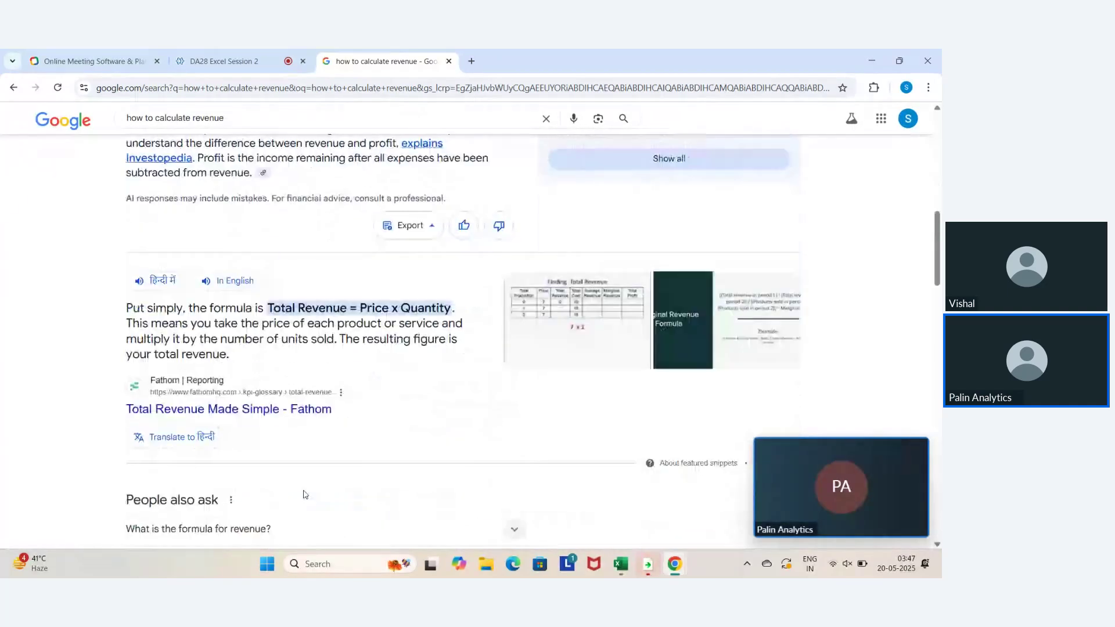
{"action": "scroll", "coordinate": [304, 494], "scroll_direction": "up", "scroll_amount": 2}
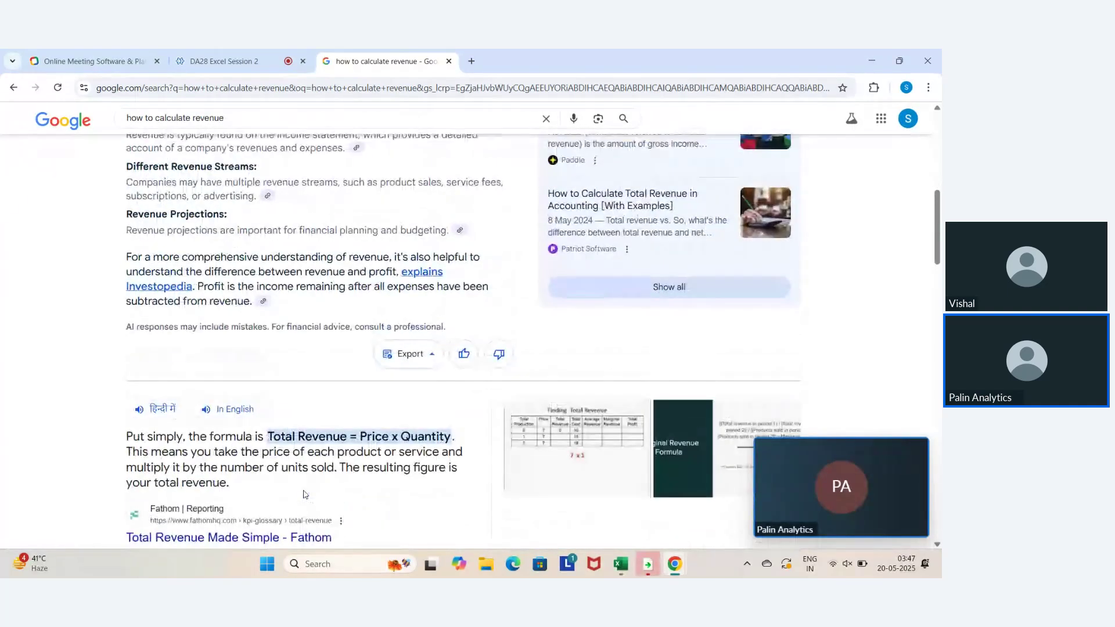
Open the linked Investopedia article on the difference between revenue and profit and skim its beginning
{"action": "left_click", "coordinate": [146, 288]}
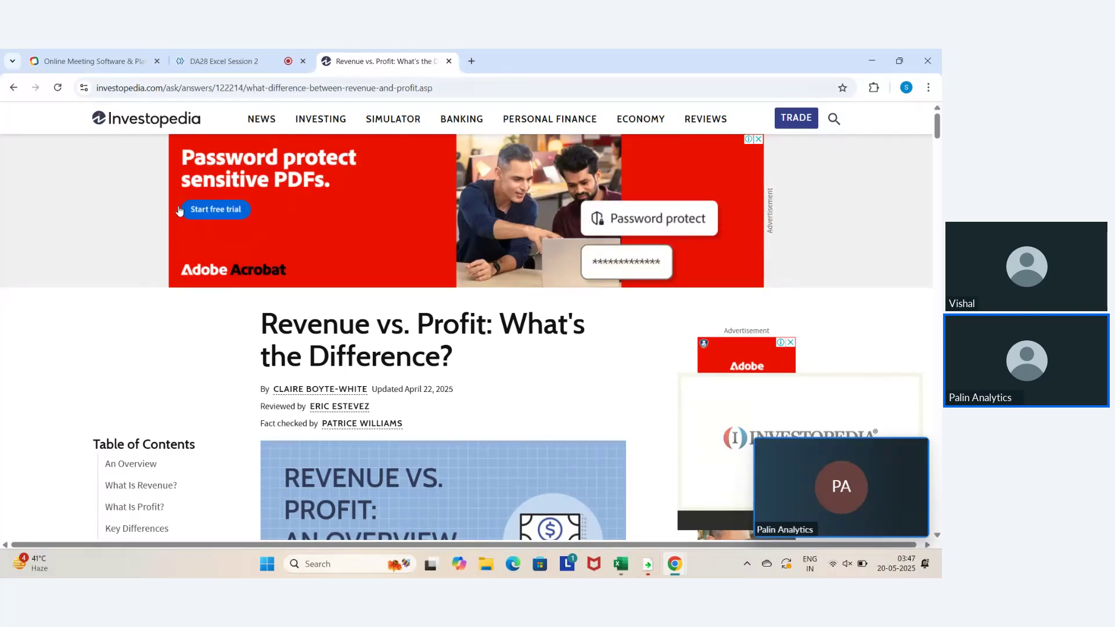
{"action": "scroll", "coordinate": [168, 371], "scroll_direction": "down", "scroll_amount": 2}
{"action": "scroll", "coordinate": [167, 371], "scroll_direction": "down", "scroll_amount": 3}
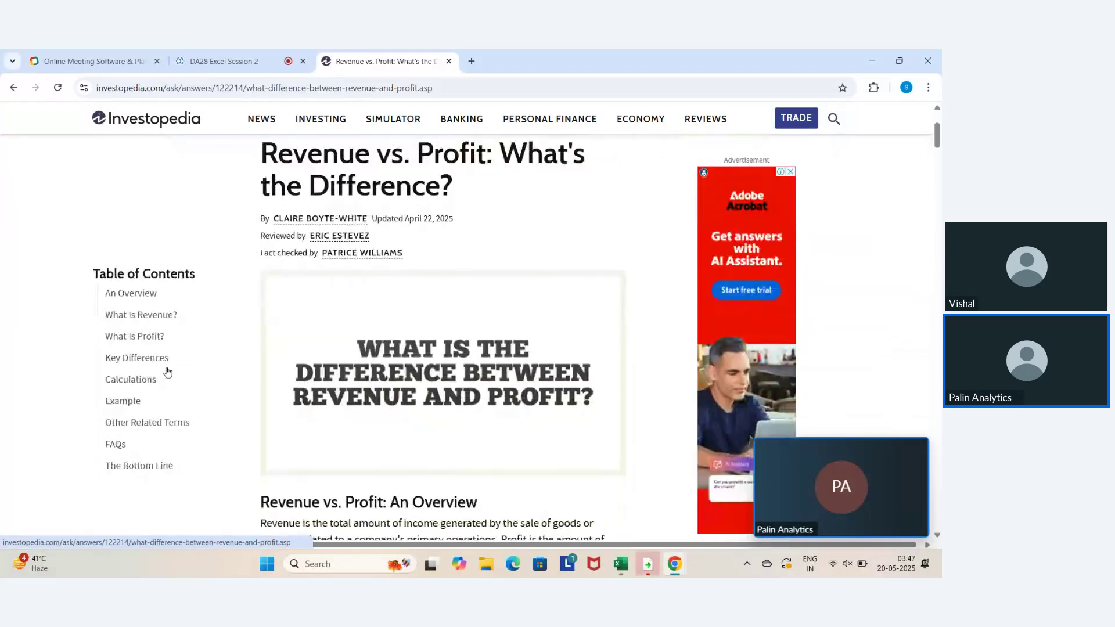
{"action": "scroll", "coordinate": [168, 371], "scroll_direction": "up", "scroll_amount": 3}
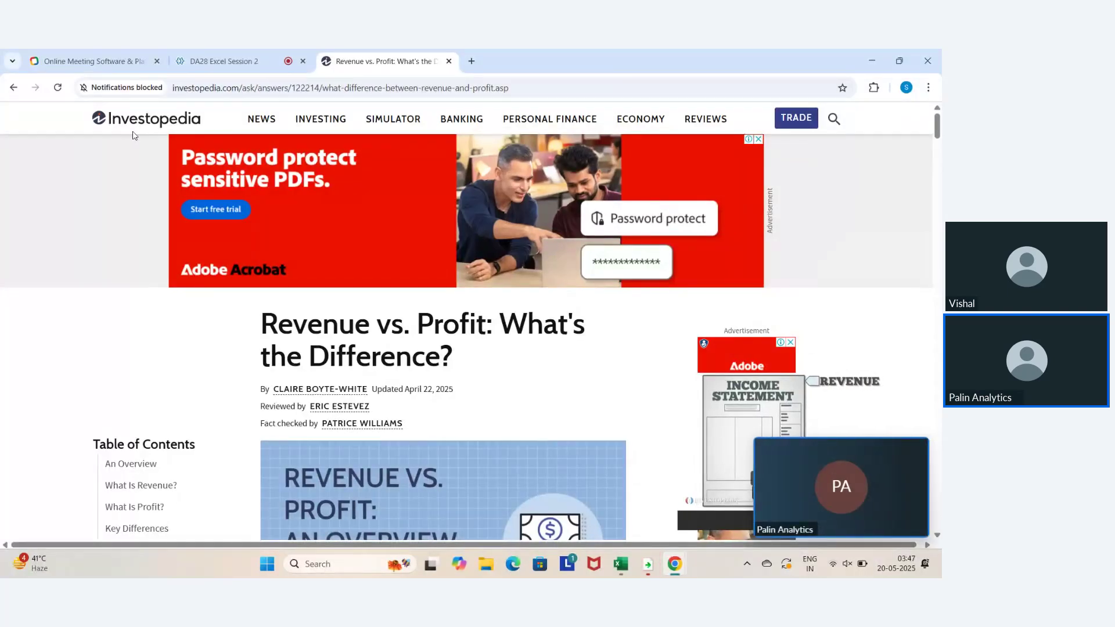
Close the Investopedia tab and switch back to the Day 1 workbook in Excel
{"action": "left_click", "coordinate": [447, 61]}
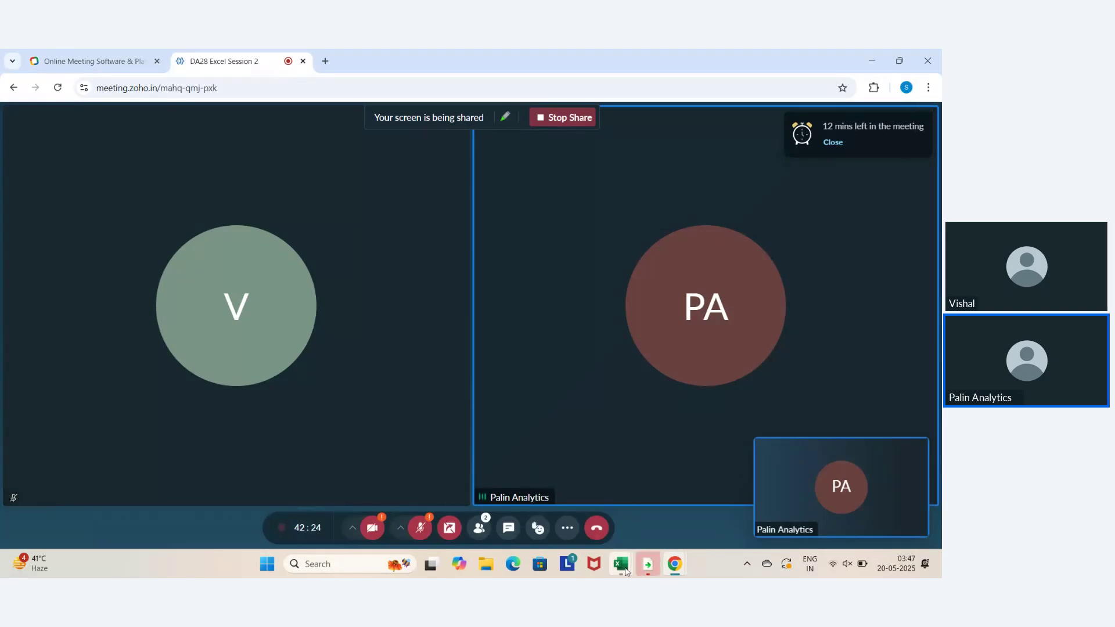
{"action": "mouse_move", "coordinate": [620, 564]}
{"action": "mouse_move", "coordinate": [628, 503]}
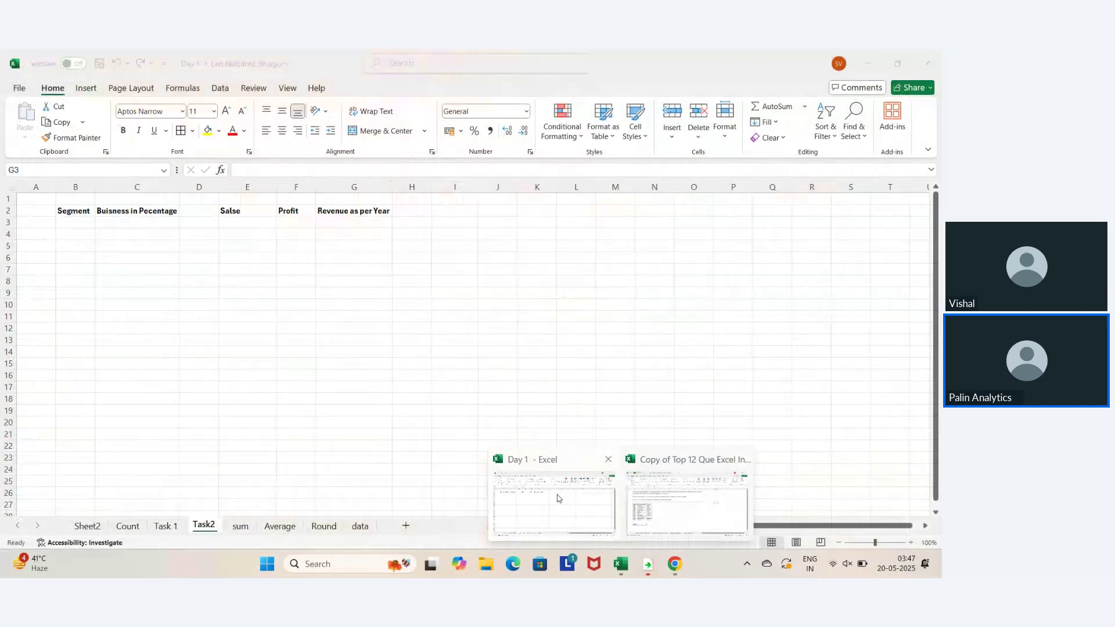
{"action": "left_click", "coordinate": [557, 494]}
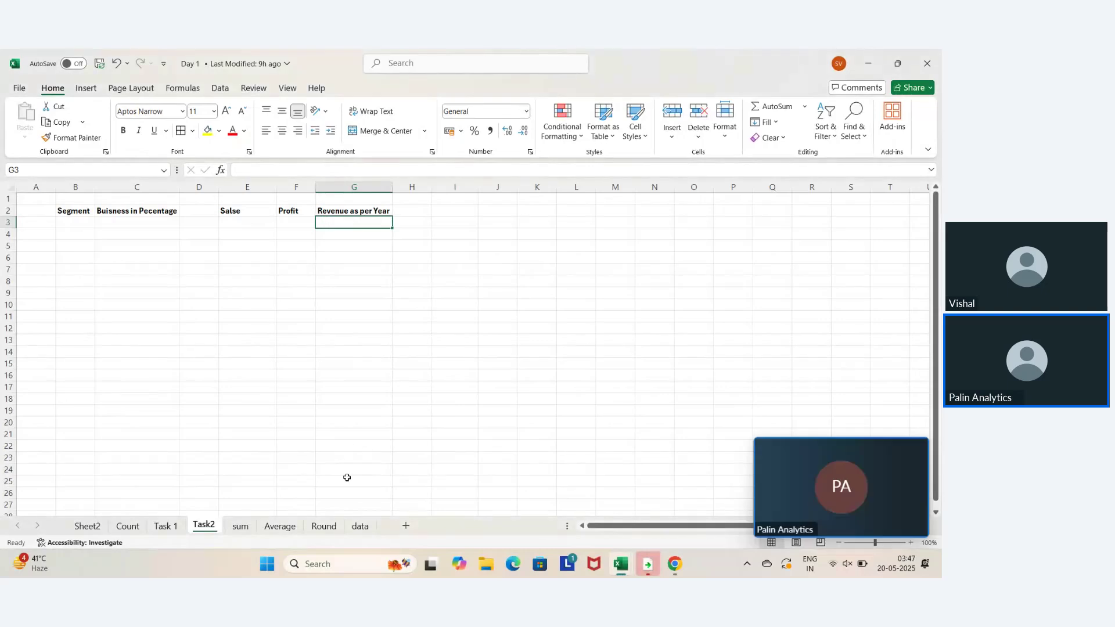
Check the source columns on the data sheet and return to the Task2 sheet
{"action": "left_click", "coordinate": [360, 525]}
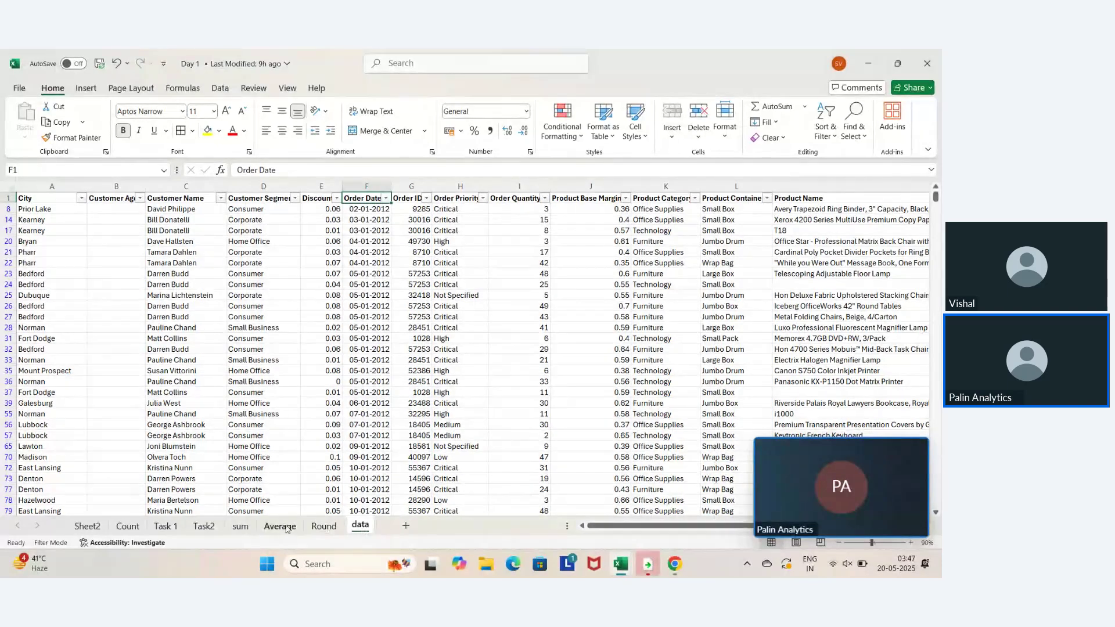
{"action": "left_click", "coordinate": [205, 525]}
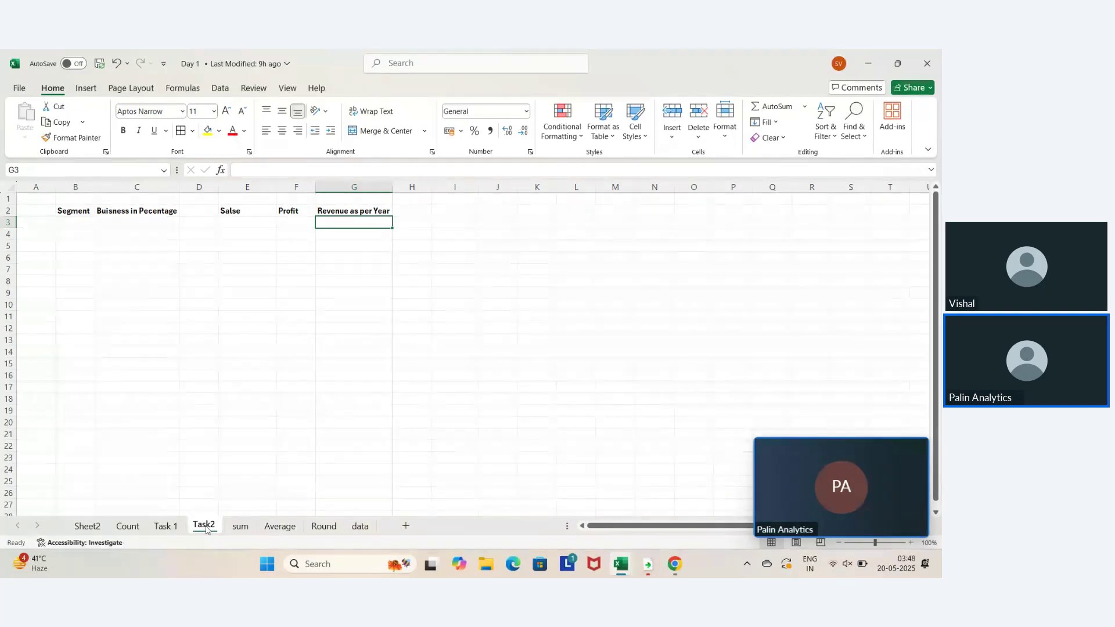
{"action": "key", "text": "Left"}
{"action": "key", "text": "Left"}
{"action": "key", "text": "Left"}
{"action": "key", "text": "Left"}
{"action": "key", "text": "Left"}
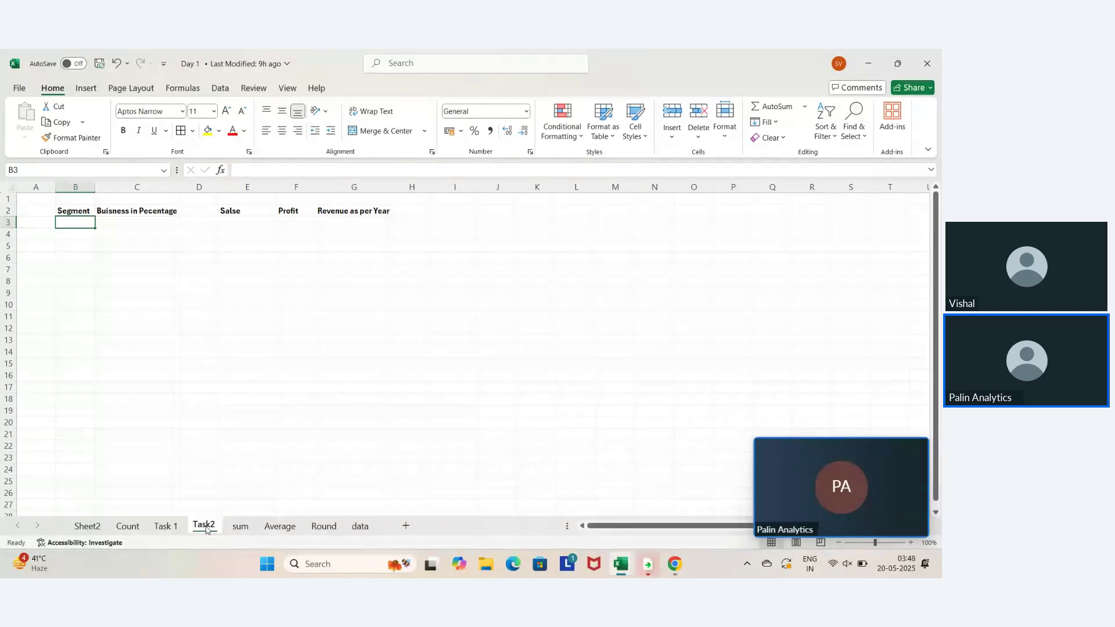
{"action": "key", "text": "Down"}
{"action": "key", "text": "Up"}
{"action": "key", "text": "Up"}
{"action": "key", "text": "shift+Right"}
{"action": "key", "text": "shift+Right"}
{"action": "key", "text": "shift+Right"}
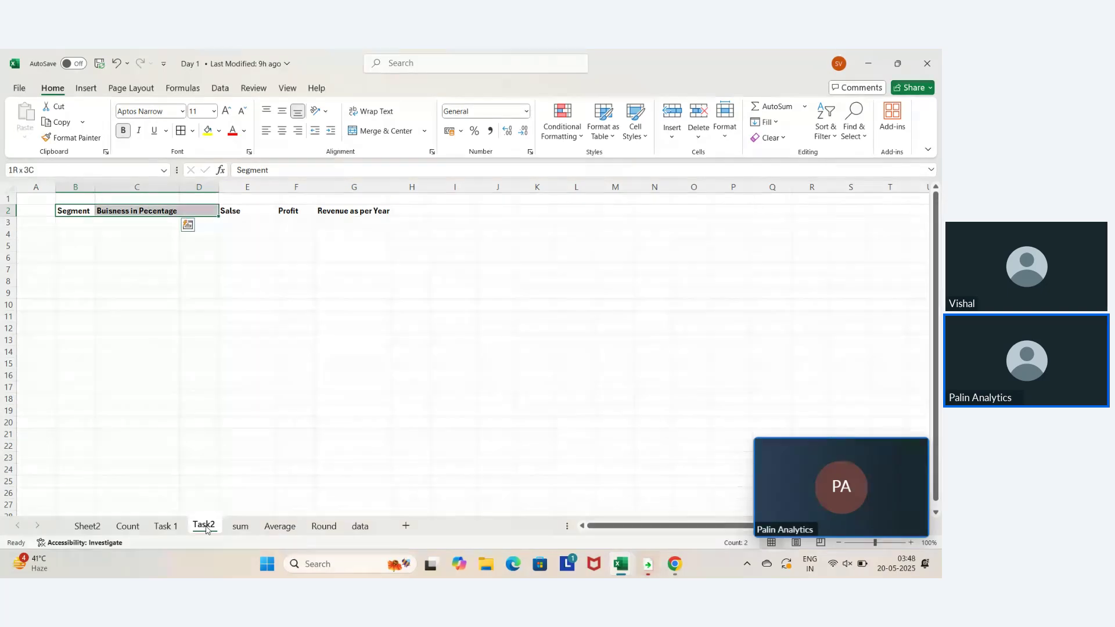
{"action": "key", "text": "Left"}
{"action": "key", "text": "Right"}
{"action": "key", "text": "Right"}
{"action": "key", "text": "Right"}
{"action": "key", "text": "Right"}
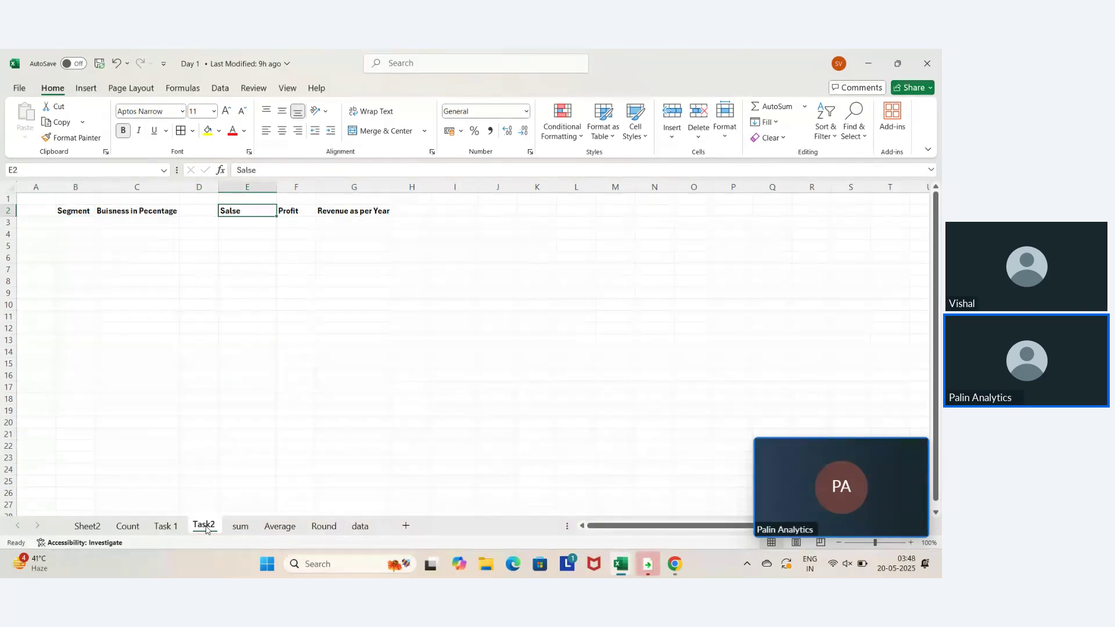
Review the Salse, Profit and Revenue as per Year headers and the blank cells under the Task2 headers
{"action": "key", "text": "Down"}
{"action": "key", "text": "Left"}
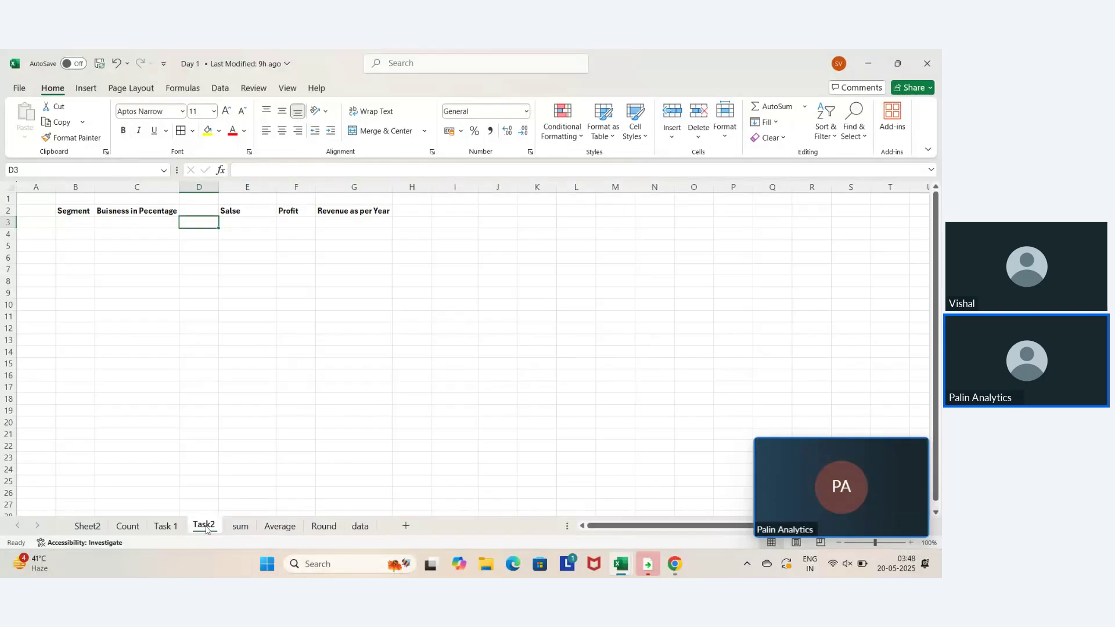
{"action": "key", "text": "Right"}
{"action": "key", "text": "Up"}
{"action": "key", "text": "Right"}
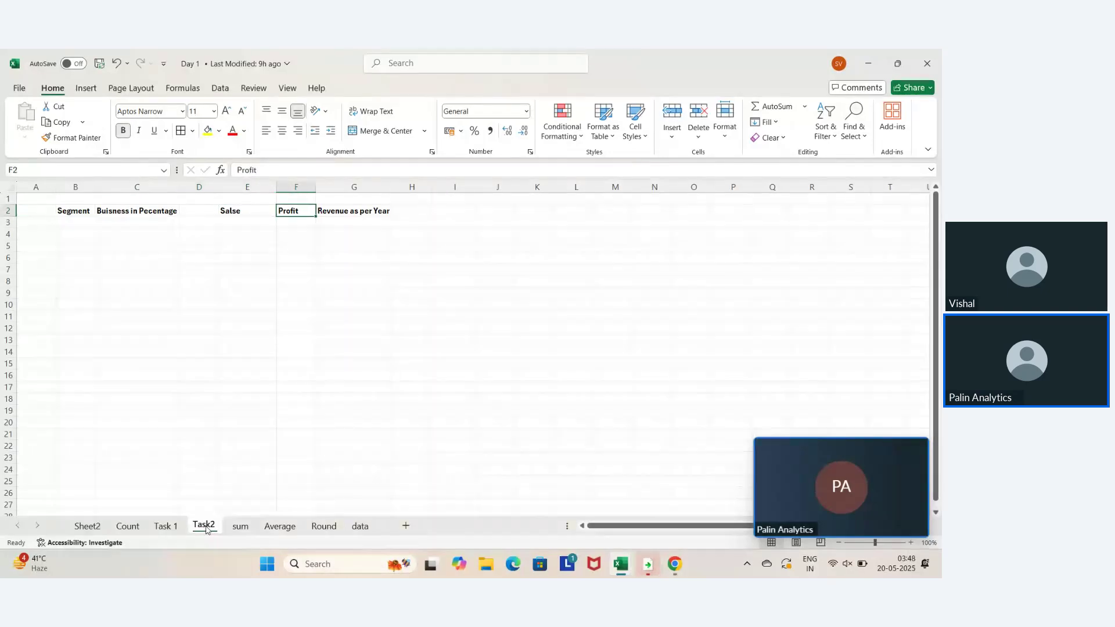
{"action": "key", "text": "Right"}
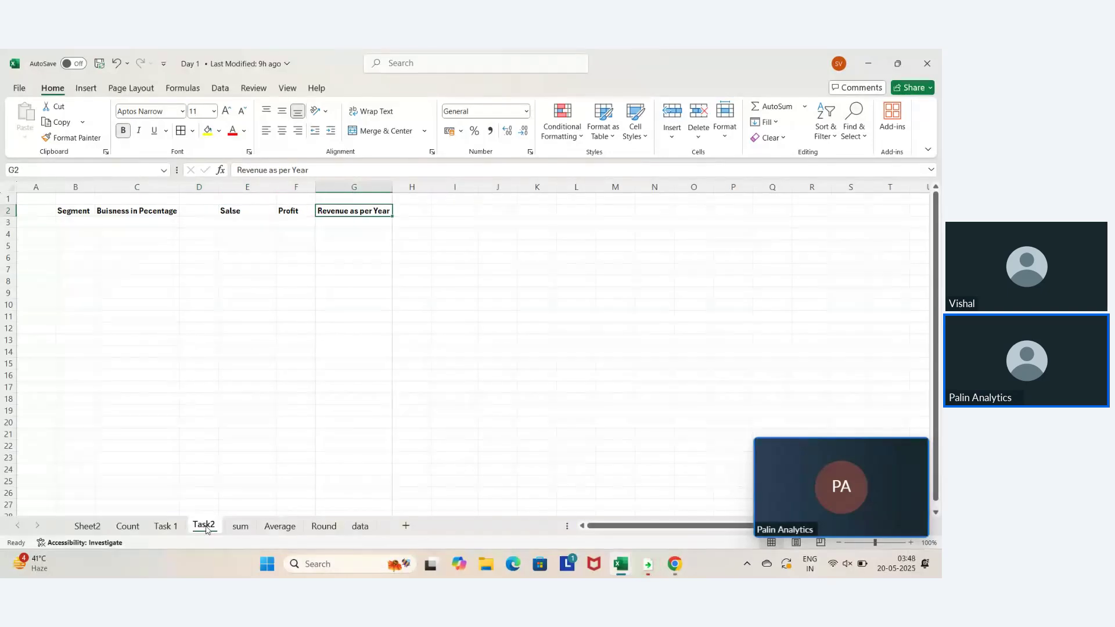
{"action": "key", "text": "Down"}
{"action": "key", "text": "Down"}
{"action": "key", "text": "Left"}
{"action": "key", "text": "Left"}
{"action": "key", "text": "Left"}
{"action": "key", "text": "Left"}
{"action": "key", "text": "Left"}
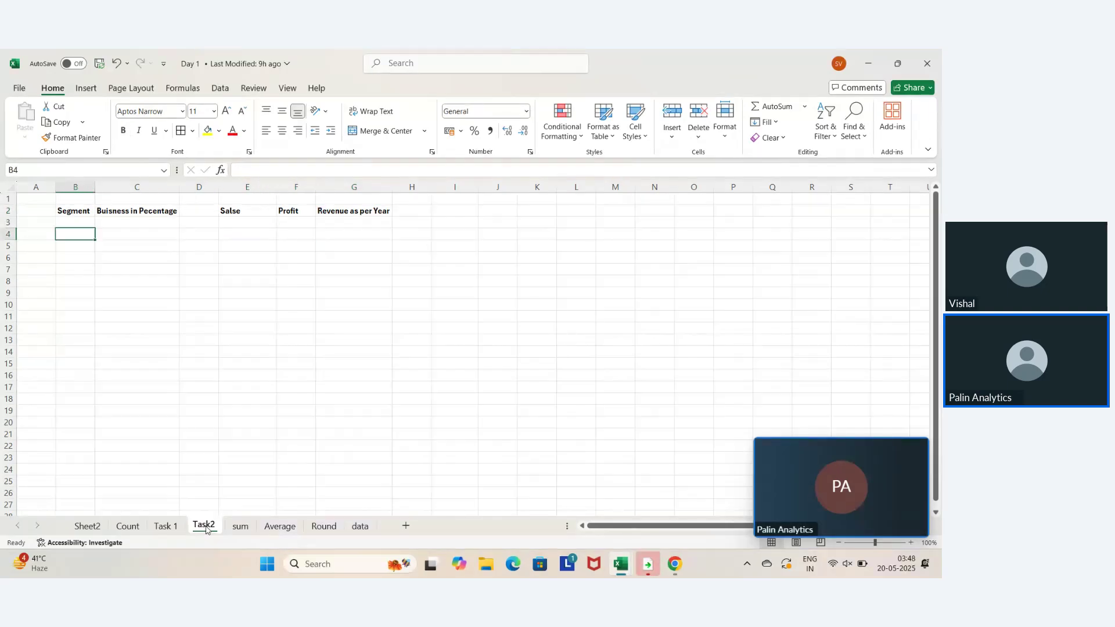
{"action": "key", "text": "Right"}
{"action": "key", "text": "Right"}
{"action": "key", "text": "Right"}
{"action": "key", "text": "Right"}
{"action": "key", "text": "Right"}
{"action": "key", "text": "Right"}
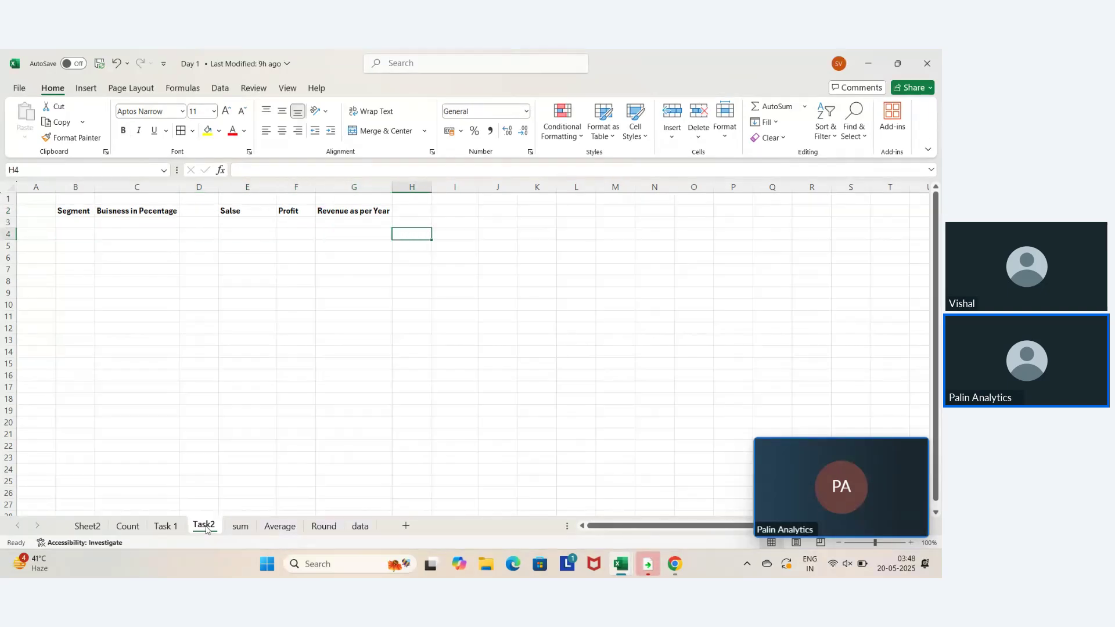
{"action": "key", "text": "Up"}
{"action": "key", "text": "Left"}
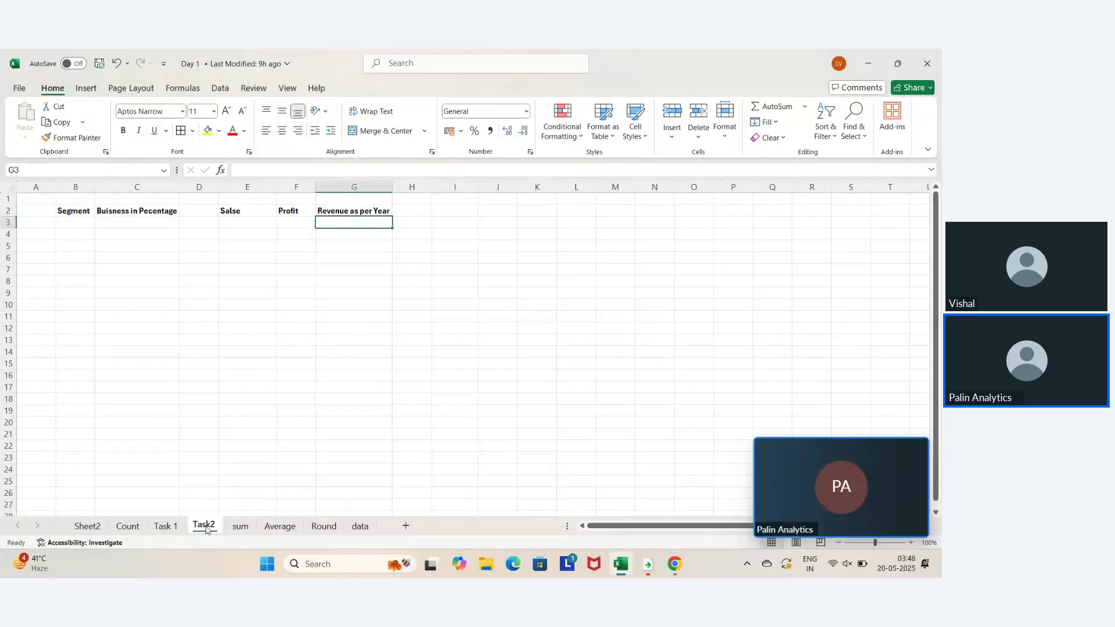
{"action": "key", "text": "Right"}
{"action": "key", "text": "Right"}
{"action": "key", "text": "Left"}
{"action": "key", "text": "Right"}
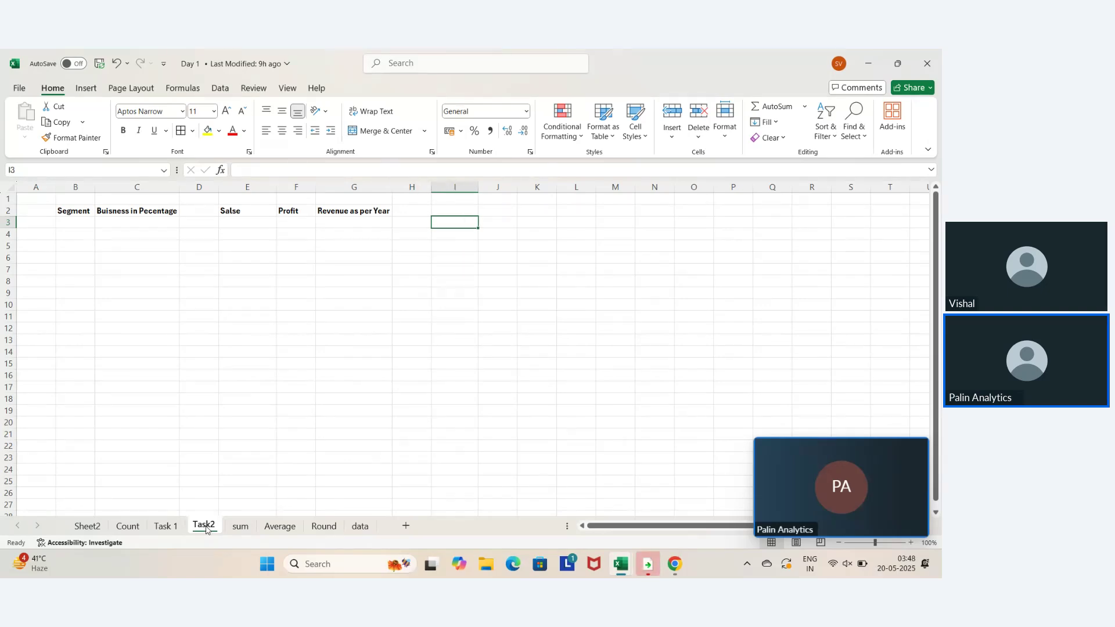
{"action": "key", "text": "Up"}
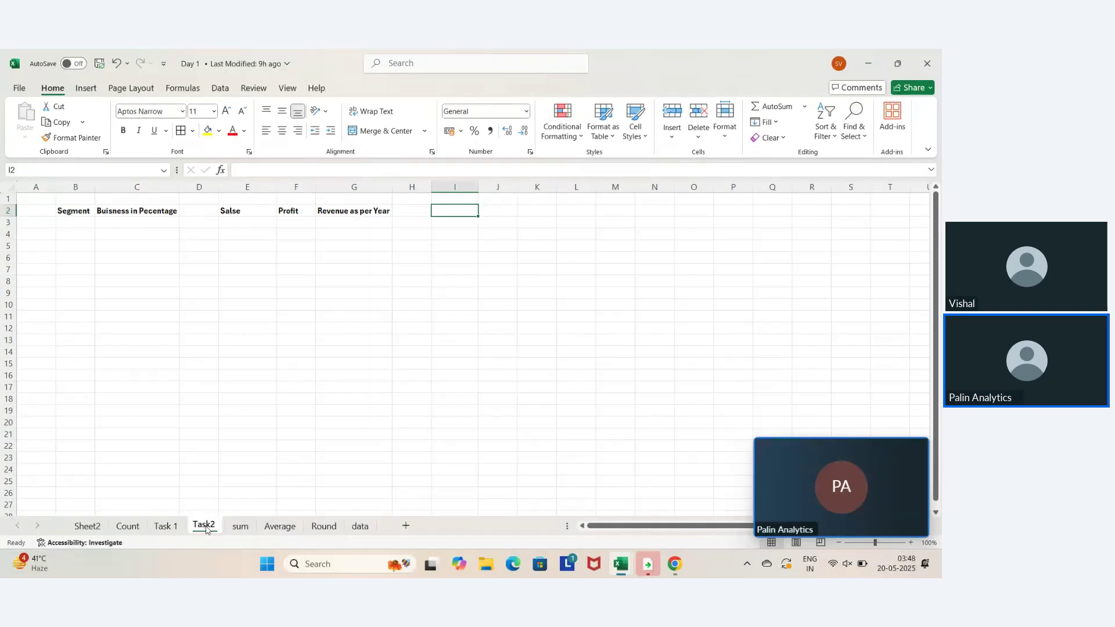
{"action": "key", "text": "alt"}
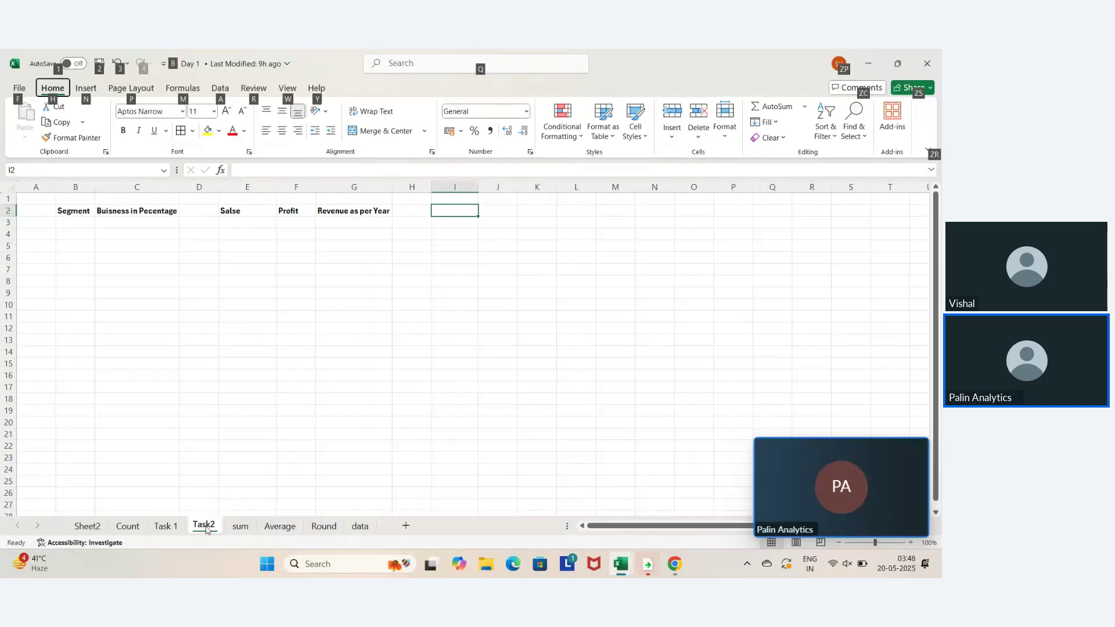
{"action": "key", "text": "Escape"}
Switch to the data sheet and highlight the first visible entries of the Order Priority column
{"action": "key", "text": "ctrl+Page_Up"}
{"action": "key", "text": "ctrl+Page_Up"}
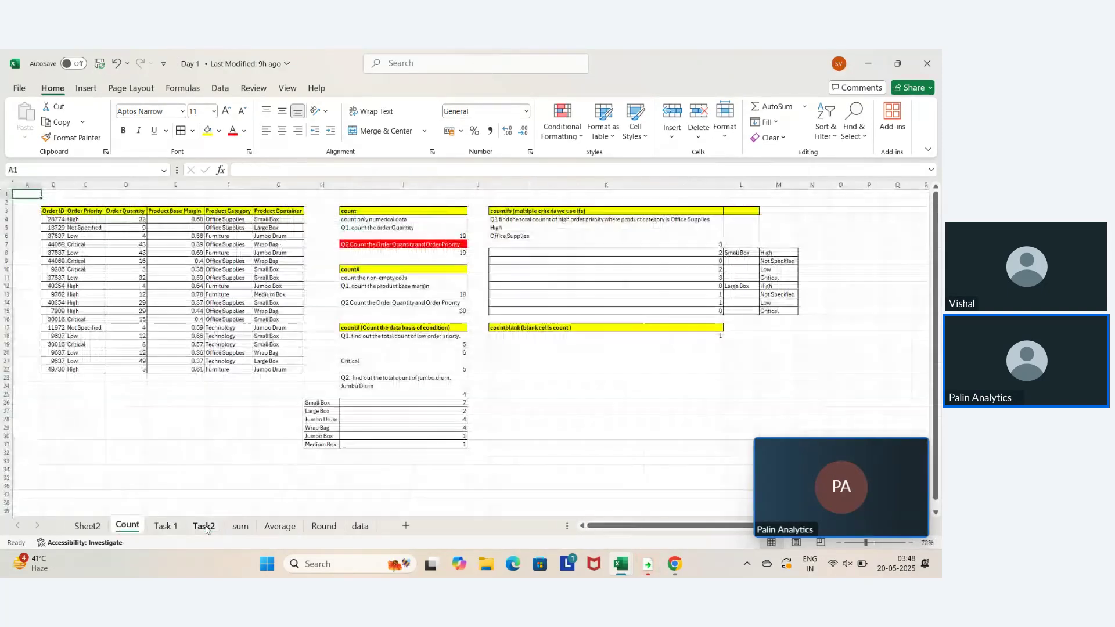
{"action": "key", "text": "ctrl+Page_Down"}
{"action": "key", "text": "ctrl+Page_Down"}
{"action": "key", "text": "ctrl+Page_Down"}
{"action": "key", "text": "ctrl+Page_Down"}
{"action": "key", "text": "ctrl+Page_Down"}
{"action": "key", "text": "ctrl+Page_Down"}
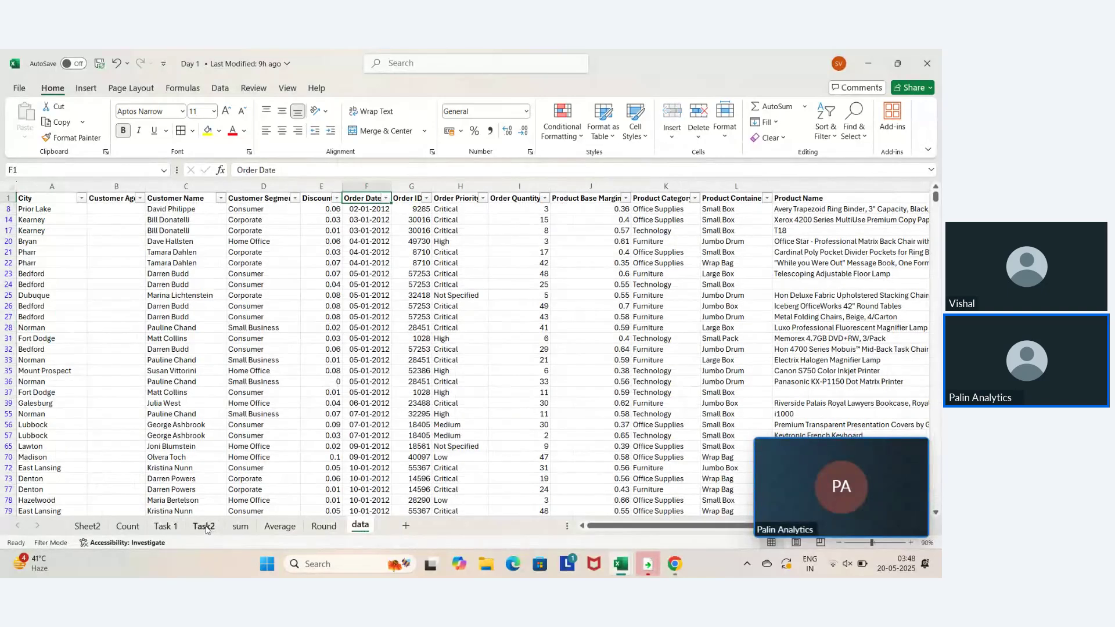
{"action": "key", "text": "Right"}
{"action": "key", "text": "Right"}
{"action": "key", "text": "shift+Down"}
{"action": "key", "text": "shift+Down"}
{"action": "key", "text": "shift+Down"}
{"action": "key", "text": "shift+Down"}
{"action": "key", "text": "shift+Down"}
{"action": "key", "text": "shift+Down"}
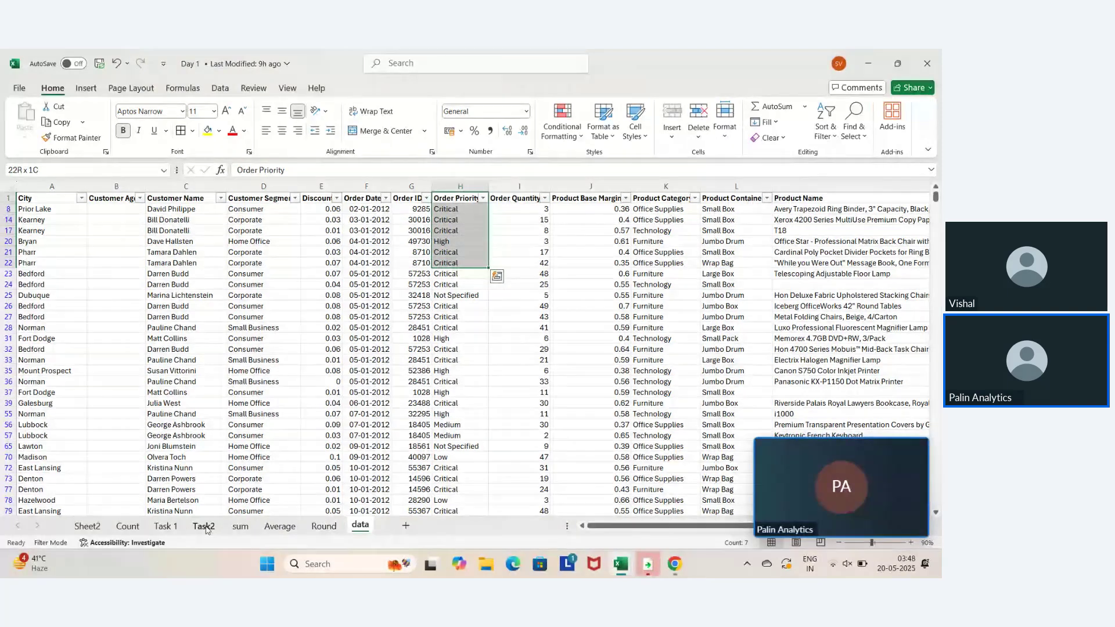
Highlight the first visible entries of the Product Category column
{"action": "key", "text": "Right"}
{"action": "key", "text": "Right"}
{"action": "key", "text": "Right"}
{"action": "key", "text": "shift+Down"}
{"action": "key", "text": "shift+Down"}
{"action": "key", "text": "shift+Down"}
{"action": "key", "text": "shift+Down"}
{"action": "key", "text": "shift+Down"}
{"action": "key", "text": "shift+Down"}
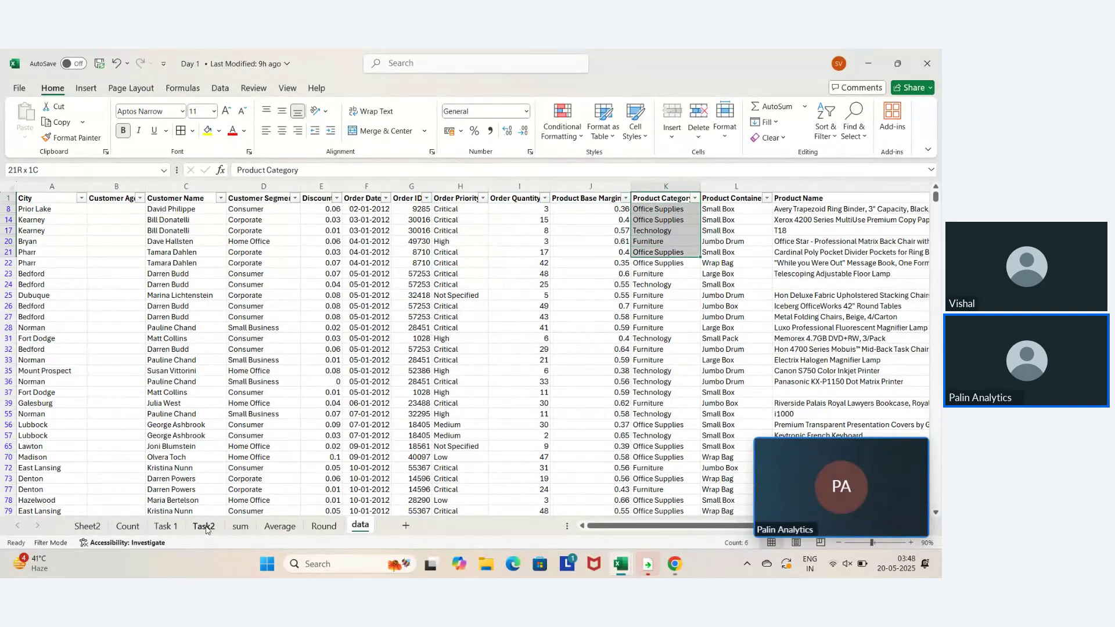
Examine the column headers around Product Name, including Product Sub-Category, Profit and Region
{"action": "key", "text": "Up"}
{"action": "key", "text": "Right"}
{"action": "key", "text": "Right"}
{"action": "key", "text": "Right"}
{"action": "key", "text": "Right"}
{"action": "key", "text": "Right"}
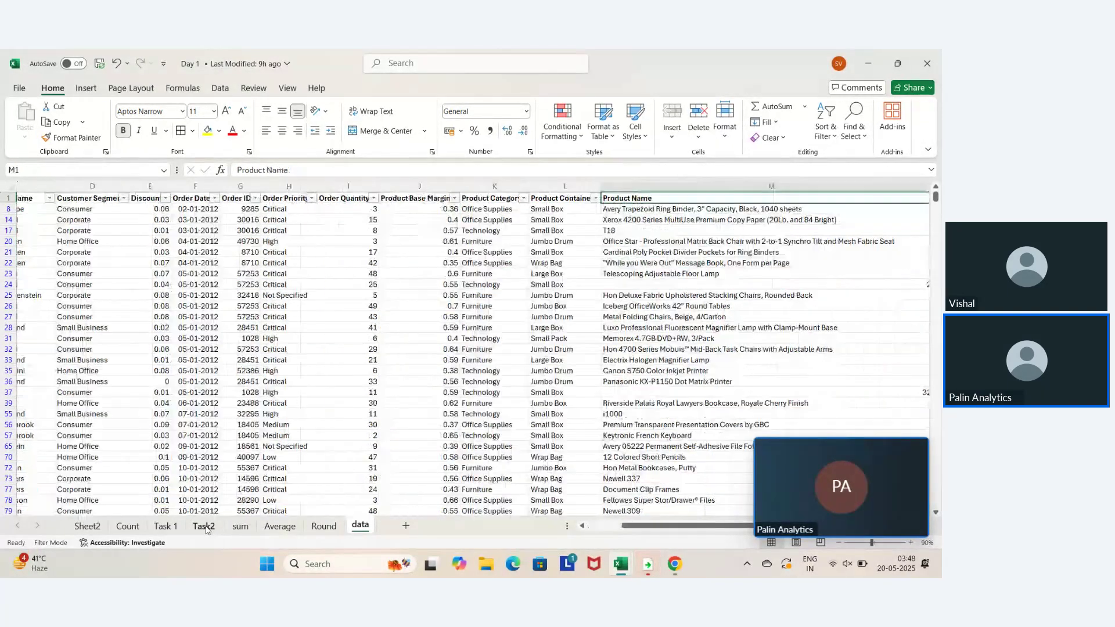
{"action": "key", "text": "Left"}
{"action": "key", "text": "Left"}
{"action": "key", "text": "Left"}
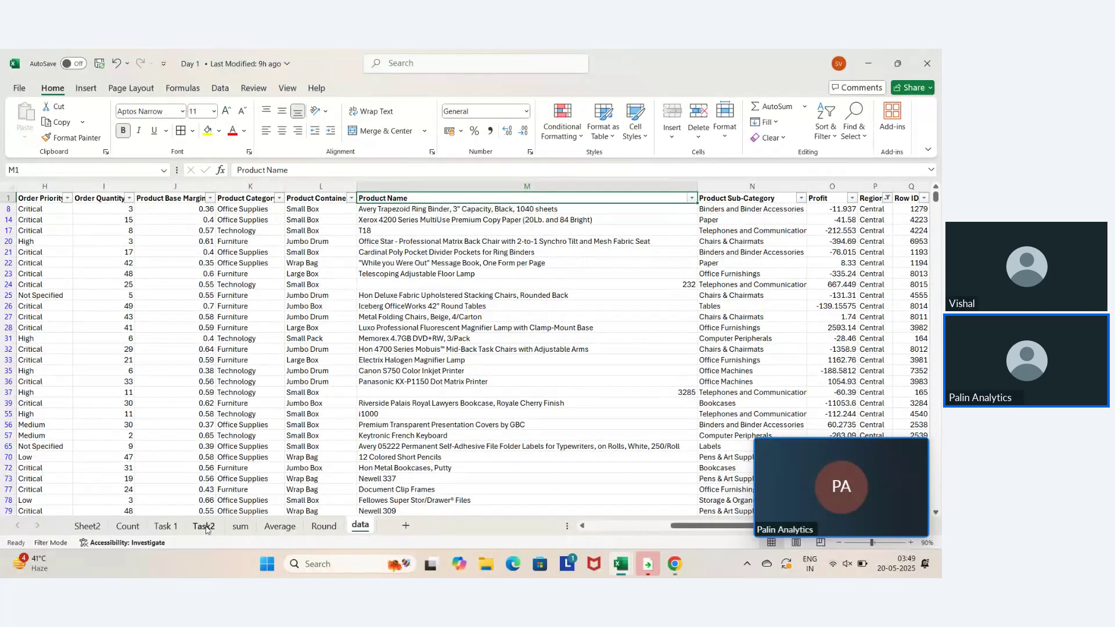
Examine row 14 of the data sheet between the Order Priority and Product Name columns
{"action": "key", "text": "Down"}
{"action": "key", "text": "Down"}
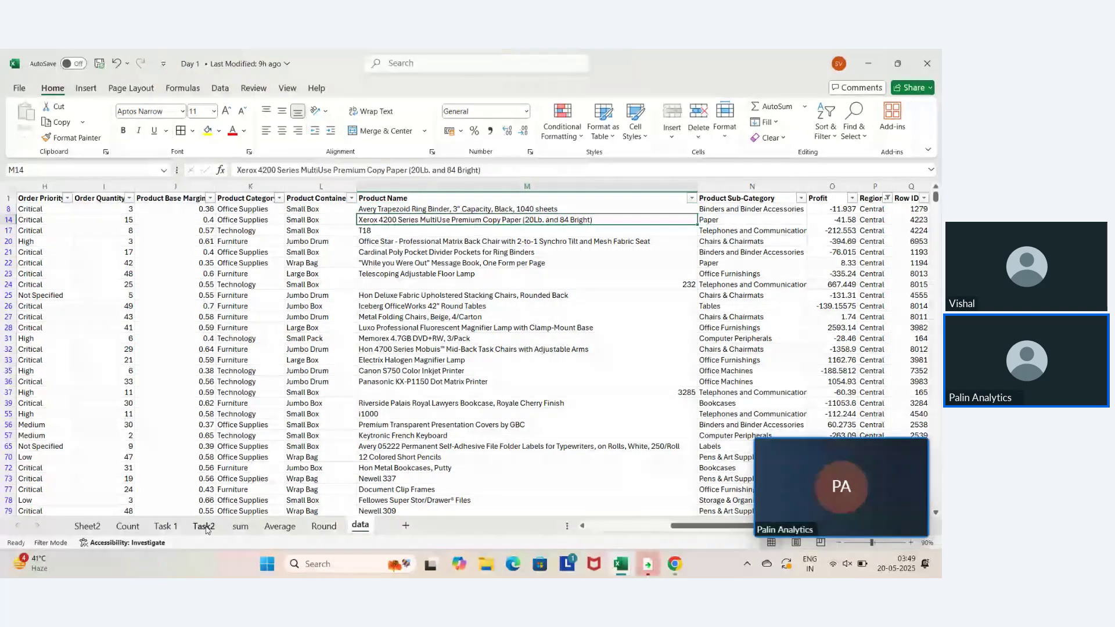
{"action": "key", "text": "Right"}
{"action": "key", "text": "Left"}
{"action": "key", "text": "Left"}
{"action": "key", "text": "Left"}
{"action": "key", "text": "Left"}
{"action": "key", "text": "Left"}
{"action": "key", "text": "Left"}
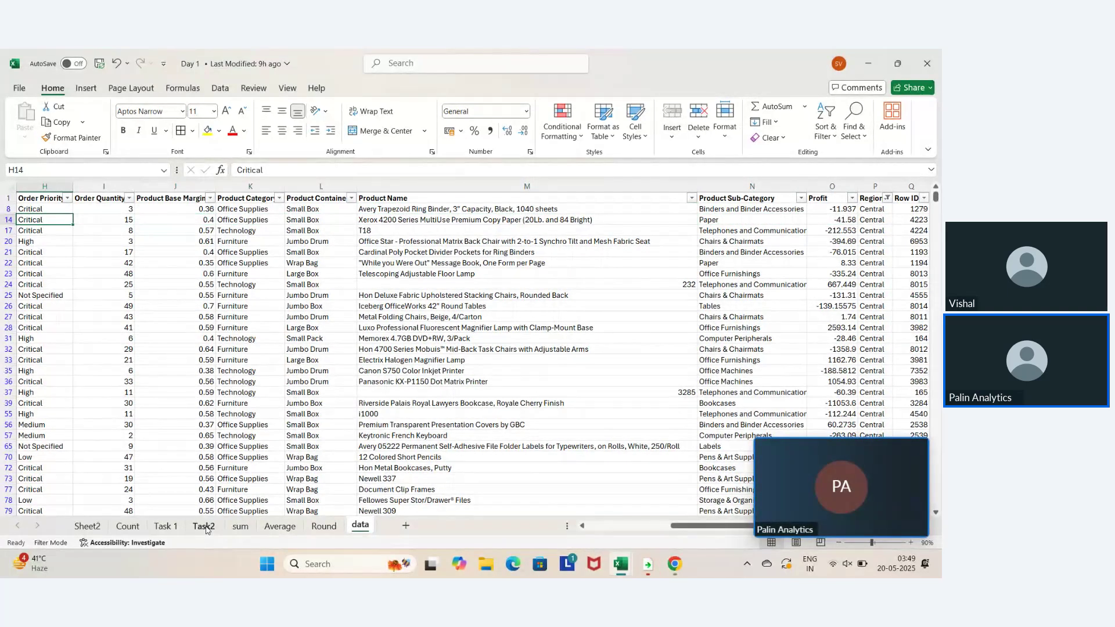
{"action": "key", "text": "Right"}
{"action": "key", "text": "Right"}
{"action": "key", "text": "Right"}
{"action": "key", "text": "Right"}
{"action": "key", "text": "Right"}
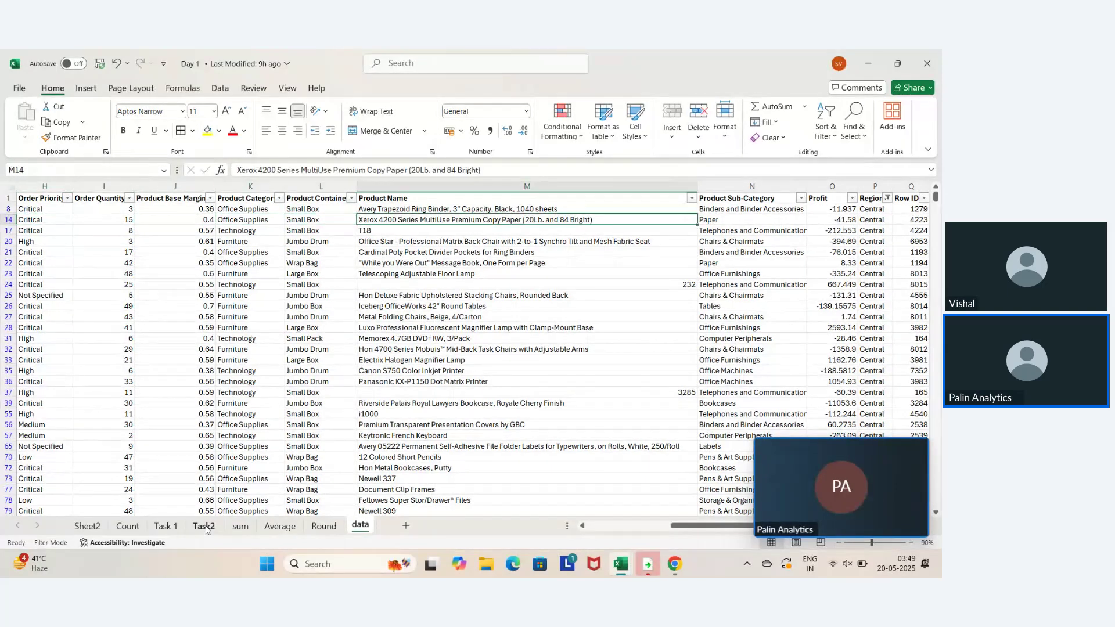
Examine the first Product Sub-Category entries and the Profit value in row 17
{"action": "key", "text": "Right"}
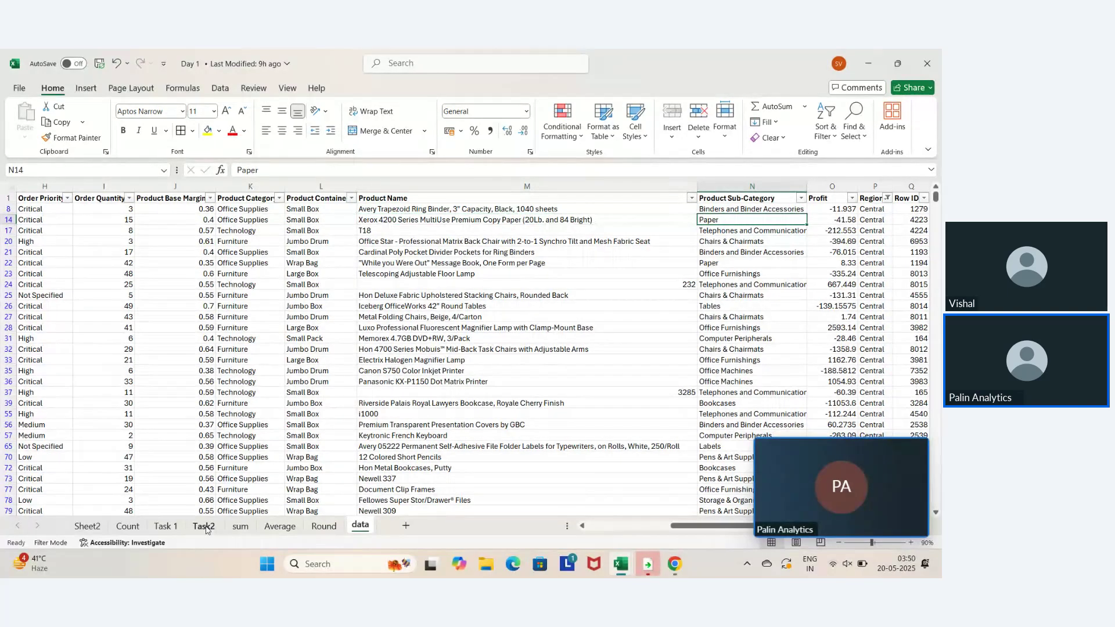
{"action": "key", "text": "Left"}
{"action": "key", "text": "Up"}
{"action": "key", "text": "Right"}
{"action": "key", "text": "Down"}
{"action": "key", "text": "Down"}
{"action": "key", "text": "Down"}
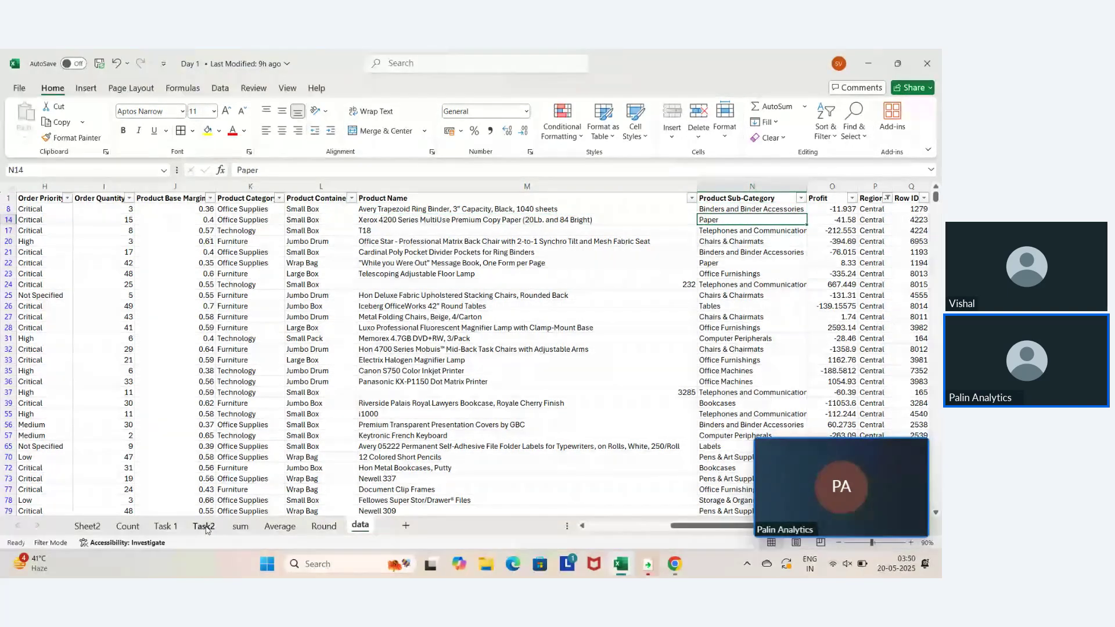
{"action": "key", "text": "Up"}
{"action": "key", "text": "Up"}
{"action": "key", "text": "Down"}
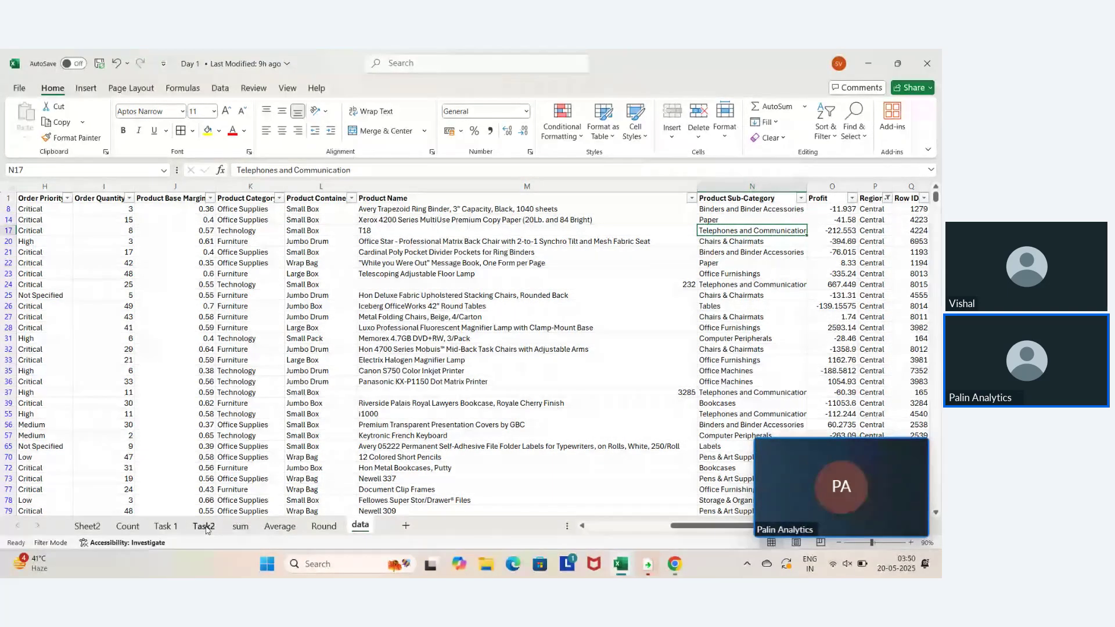
{"action": "key", "text": "Right"}
{"action": "key", "text": "Right"}
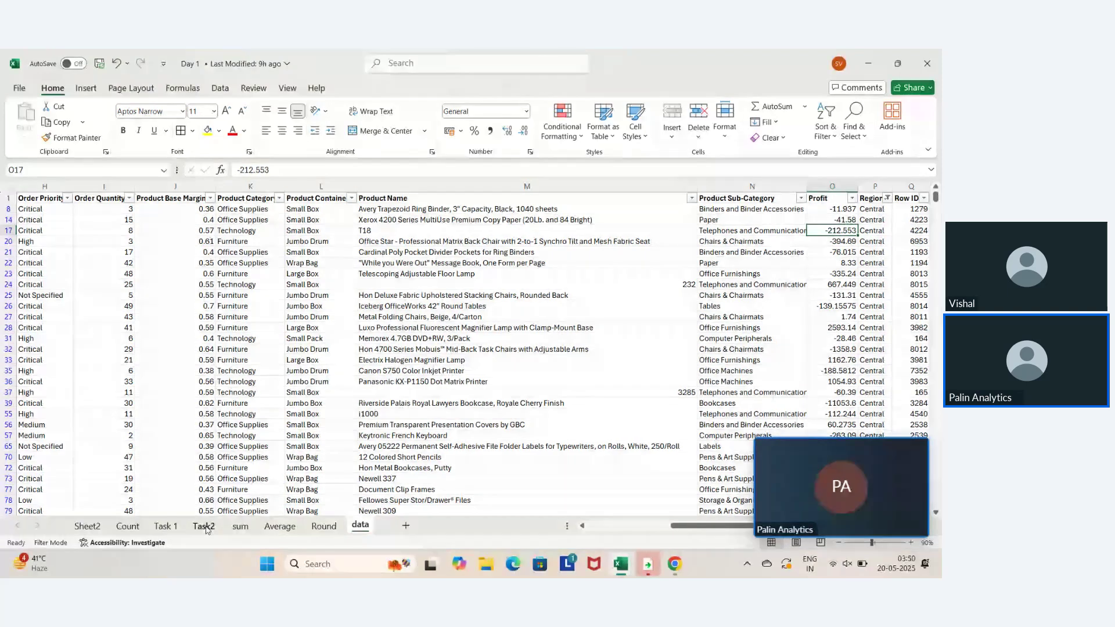
Go back across row 17 from the Profit column to the City column
{"action": "key", "text": "Left"}
{"action": "key", "text": "Left"}
{"action": "key", "text": "Left"}
{"action": "key", "text": "Left"}
{"action": "key", "text": "Left"}
{"action": "key", "text": "Left"}
{"action": "key", "text": "Left"}
{"action": "key", "text": "Left"}
{"action": "key", "text": "Left"}
{"action": "key", "text": "Left"}
{"action": "key", "text": "Left"}
{"action": "key", "text": "Left"}
{"action": "key", "text": "Left"}
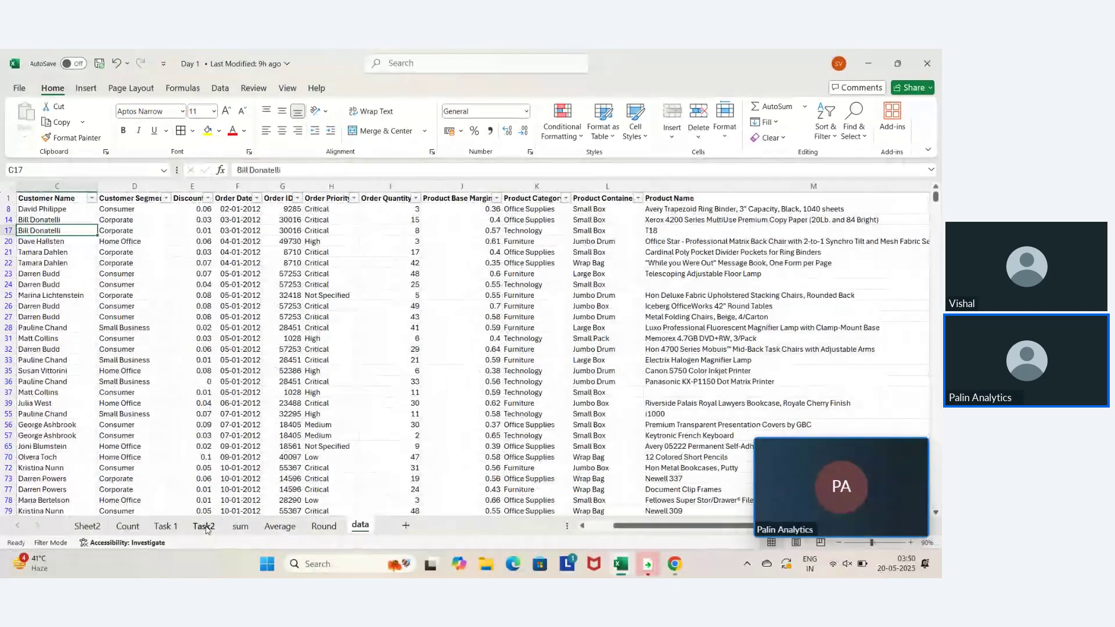
{"action": "key", "text": "Left"}
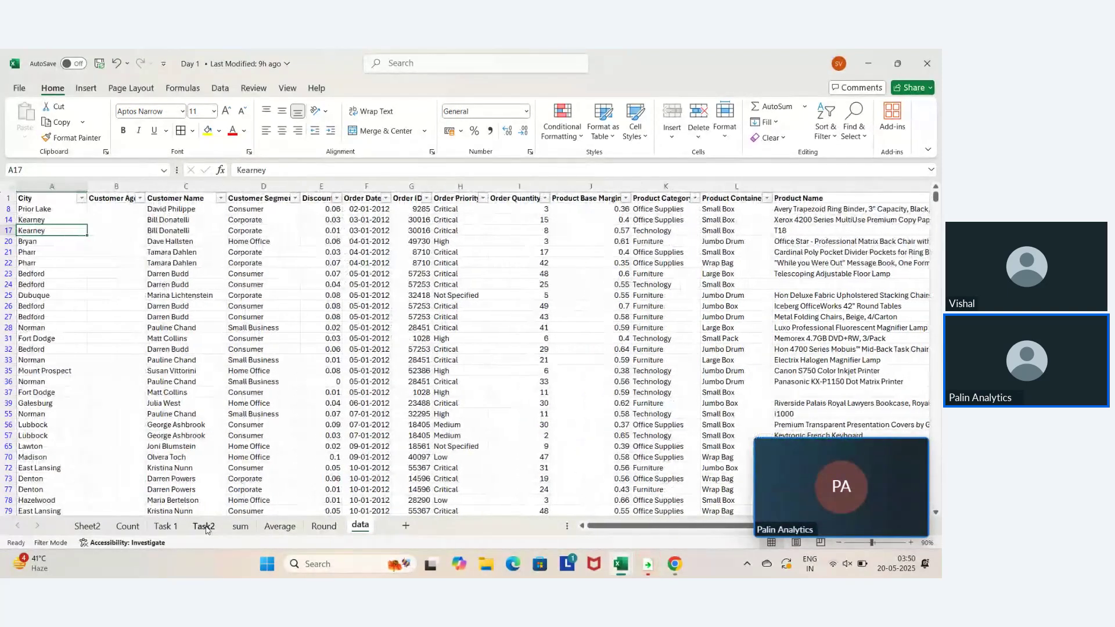
Examine the customer columns in row 17 from City up to Customer Segment
{"action": "key", "text": "Right"}
{"action": "key", "text": "Right"}
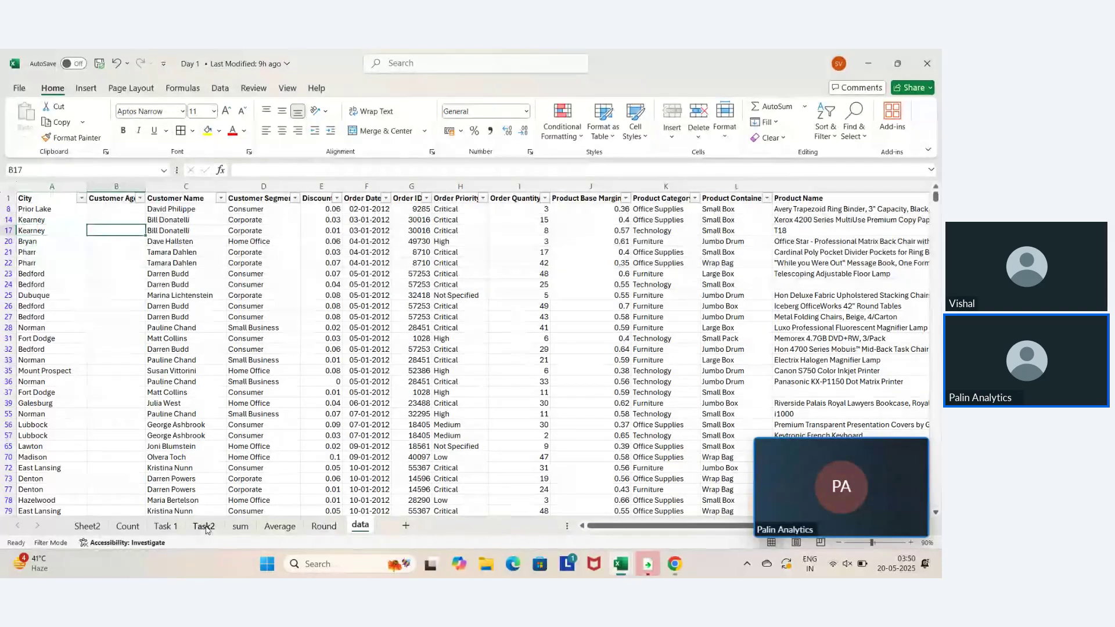
{"action": "key", "text": "Left"}
{"action": "key", "text": "Left"}
{"action": "key", "text": "Right"}
{"action": "key", "text": "Left"}
{"action": "key", "text": "Right"}
{"action": "key", "text": "Right"}
{"action": "key", "text": "Right"}
{"action": "key", "text": "Right"}
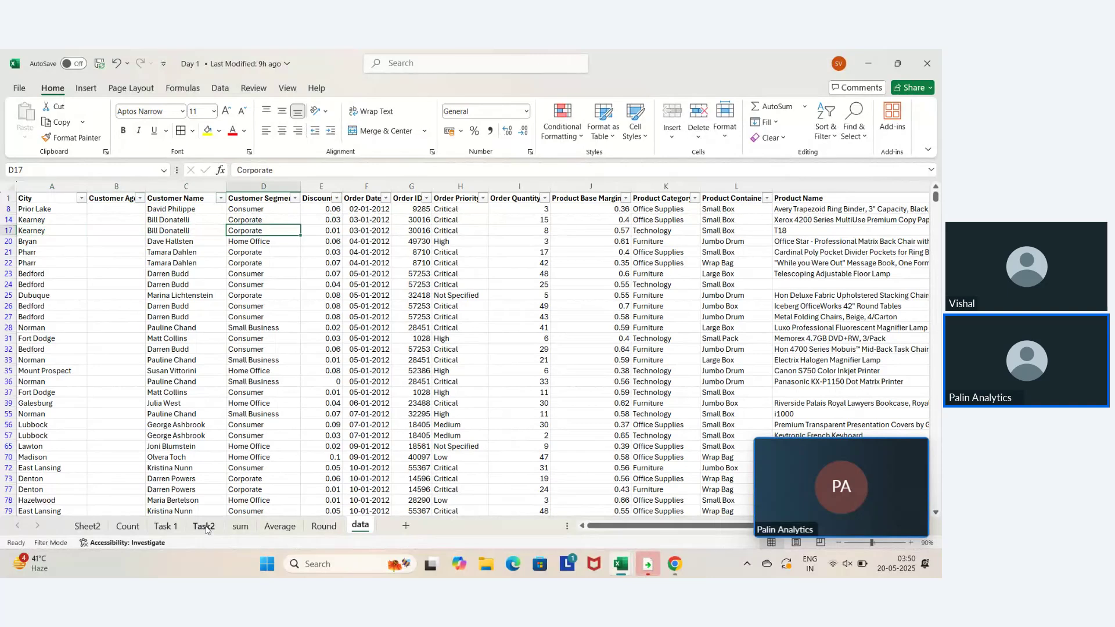
Examine the Order Quantity and Product Category columns around row 17
{"action": "key", "text": "Right"}
{"action": "key", "text": "Right"}
{"action": "key", "text": "Right"}
{"action": "key", "text": "Right"}
{"action": "key", "text": "Right"}
{"action": "key", "text": "Right"}
{"action": "key", "text": "Right"}
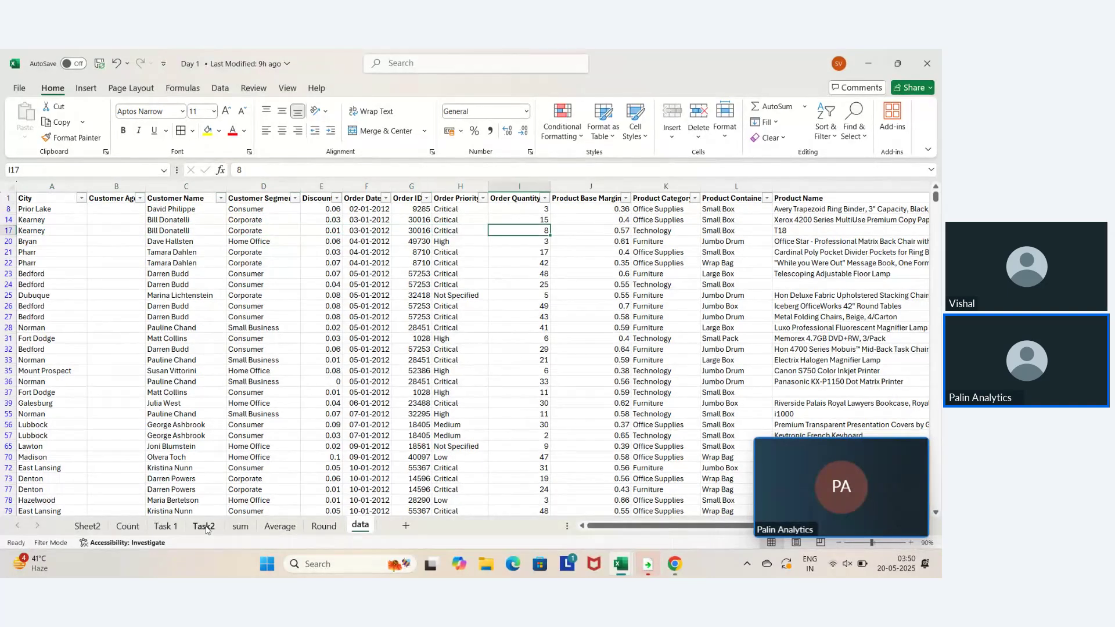
{"action": "key", "text": "Left"}
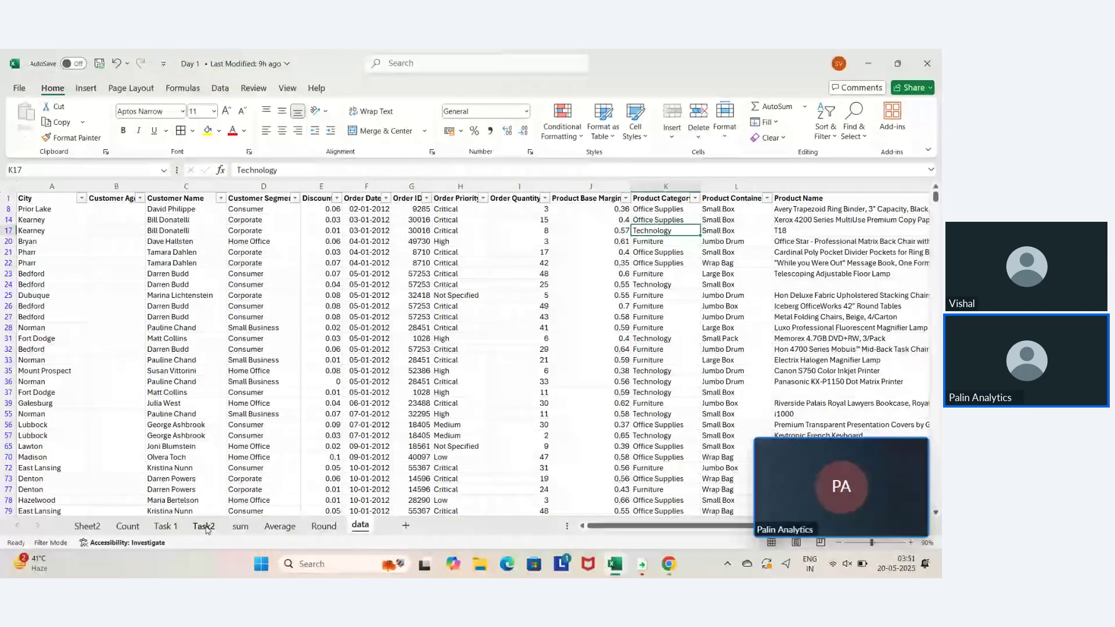
{"action": "key", "text": "Up"}
{"action": "key", "text": "Up"}
{"action": "key", "text": "Up"}
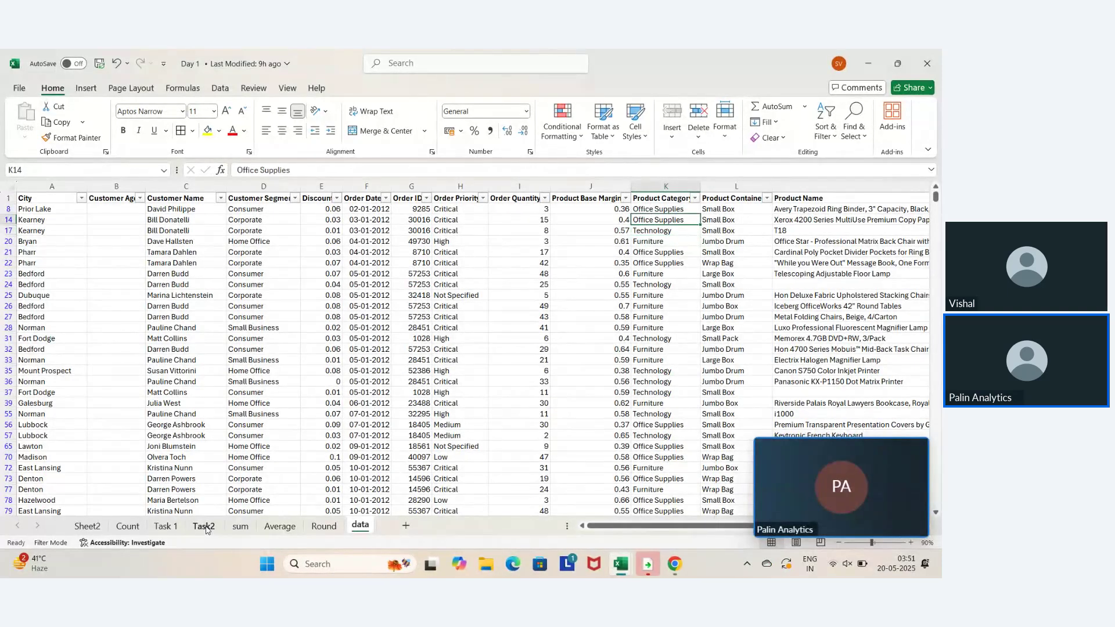
{"action": "key", "text": "Down"}
{"action": "key", "text": "Down"}
{"action": "key", "text": "Down"}
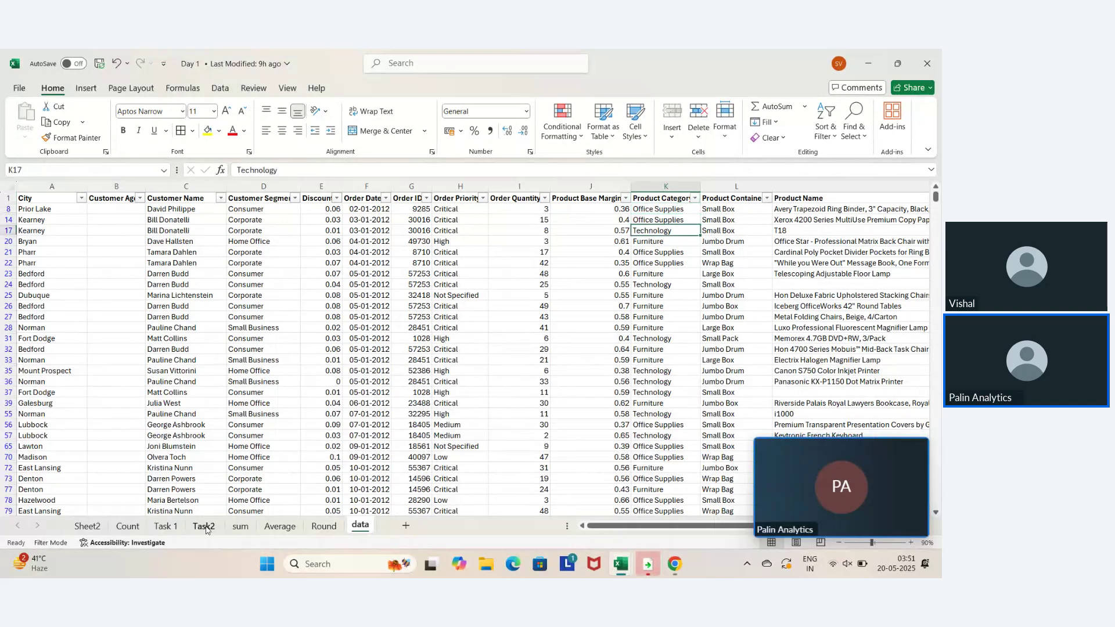
Examine the Order Priority column and the first entries of the Customer Segment column
{"action": "key", "text": "Left"}
{"action": "key", "text": "Left"}
{"action": "key", "text": "Left"}
{"action": "key", "text": "Left"}
{"action": "key", "text": "Left"}
{"action": "key", "text": "Left"}
{"action": "key", "text": "Left"}
{"action": "key", "text": "Left"}
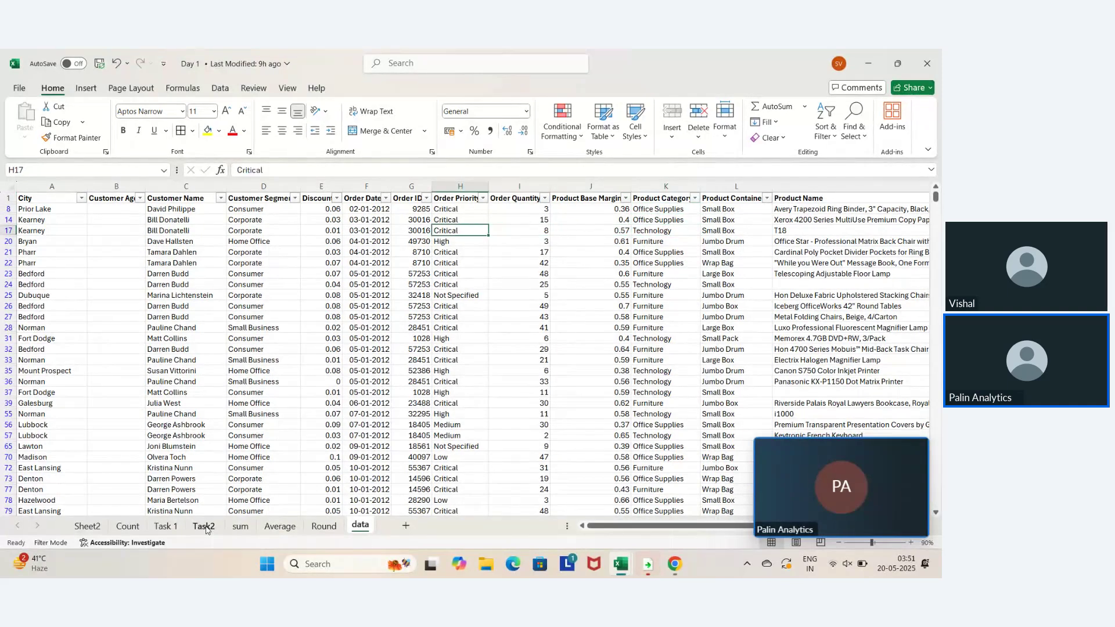
{"action": "key", "text": "Up"}
{"action": "key", "text": "Right"}
{"action": "key", "text": "Up"}
{"action": "key", "text": "Down"}
{"action": "key", "text": "Down"}
{"action": "key", "text": "Down"}
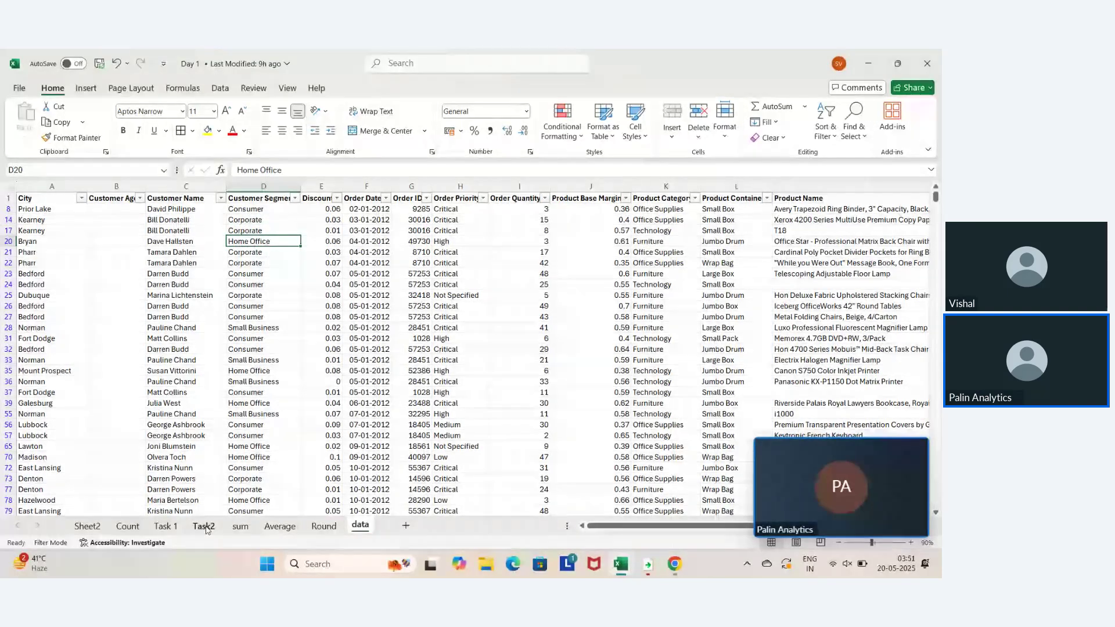
{"action": "key", "text": "Up"}
{"action": "key", "text": "Up"}
{"action": "key", "text": "Up"}
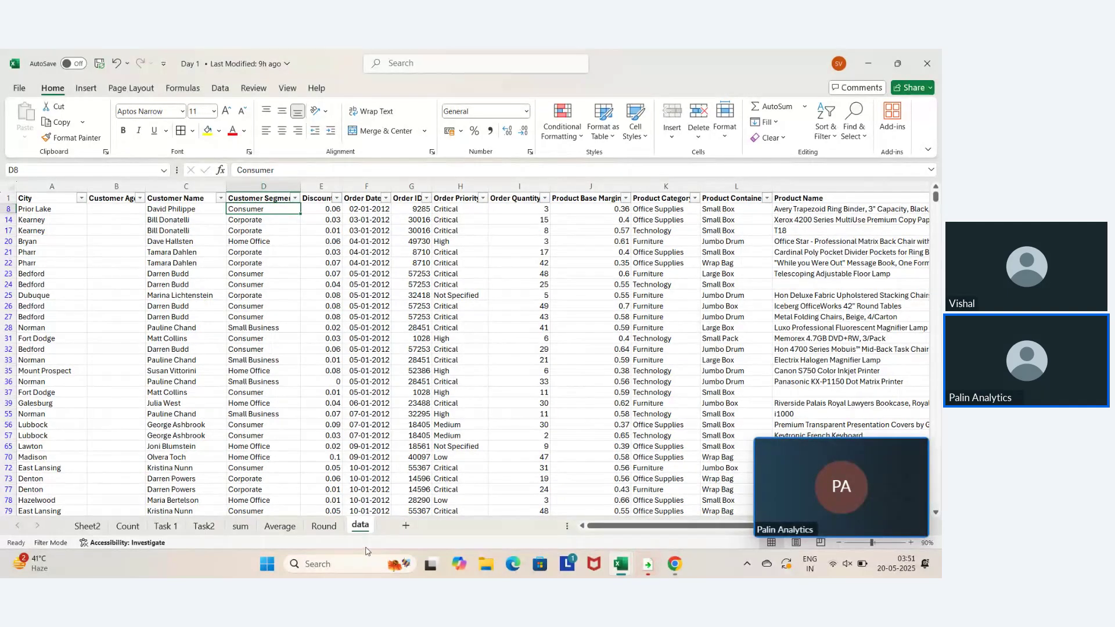
Enter the label Critical in cell C11 of the Task2 sheet
{"action": "left_click", "coordinate": [204, 526]}
{"action": "left_click", "coordinate": [79, 332]}
{"action": "key", "text": "Right"}
{"action": "key", "text": "Up"}
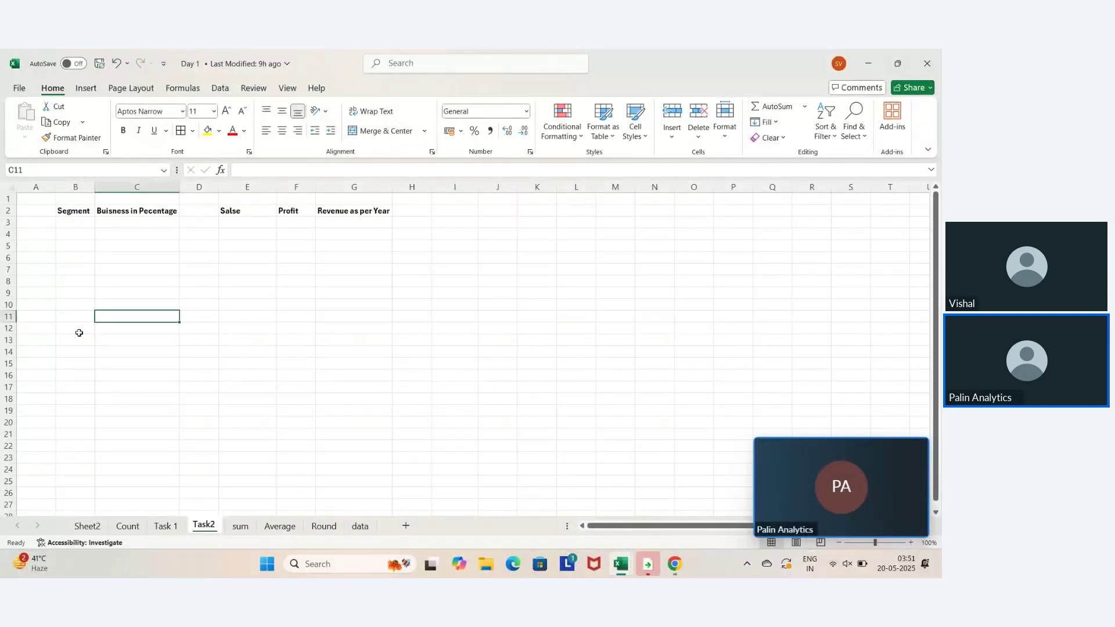
{"action": "type", "text": "Critic"}
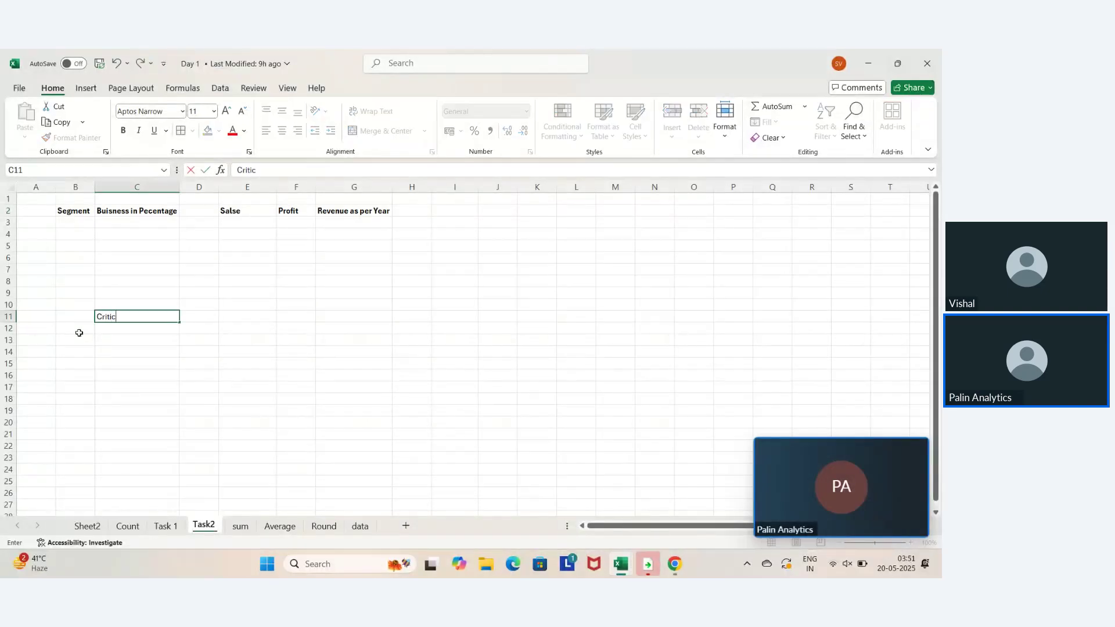
{"action": "type", "text": "al"}
{"action": "key", "text": "Return"}
Enter the segment labels Consumer in B12 and Corporate in B13
{"action": "left_click", "coordinate": [79, 333]}
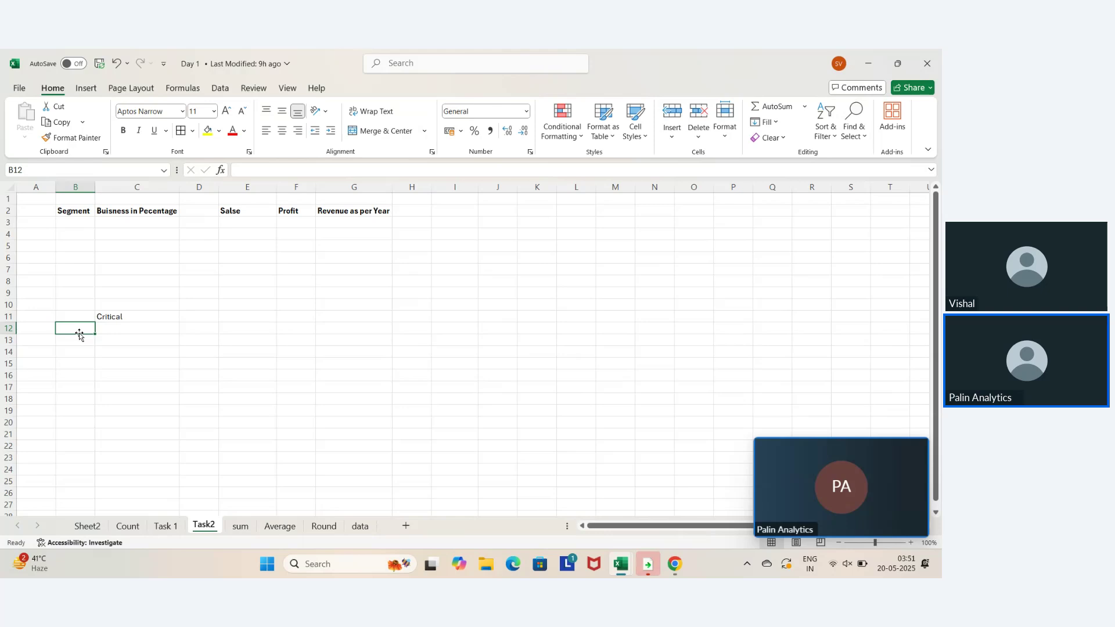
{"action": "type", "text": "Consumer"}
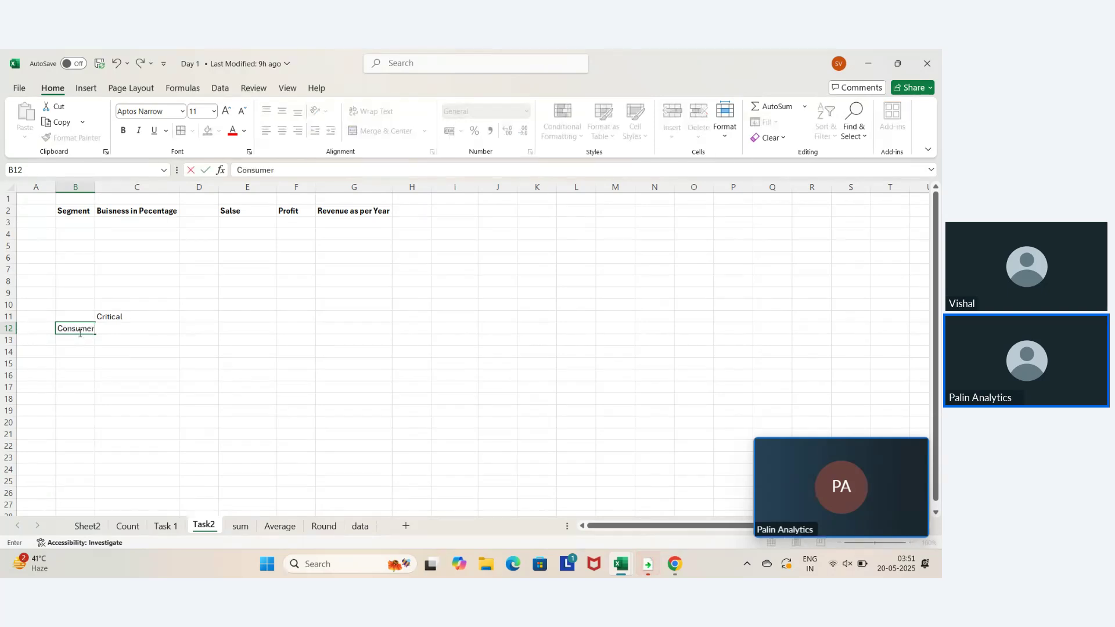
{"action": "key", "text": "Return"}
{"action": "type", "text": "Co"}
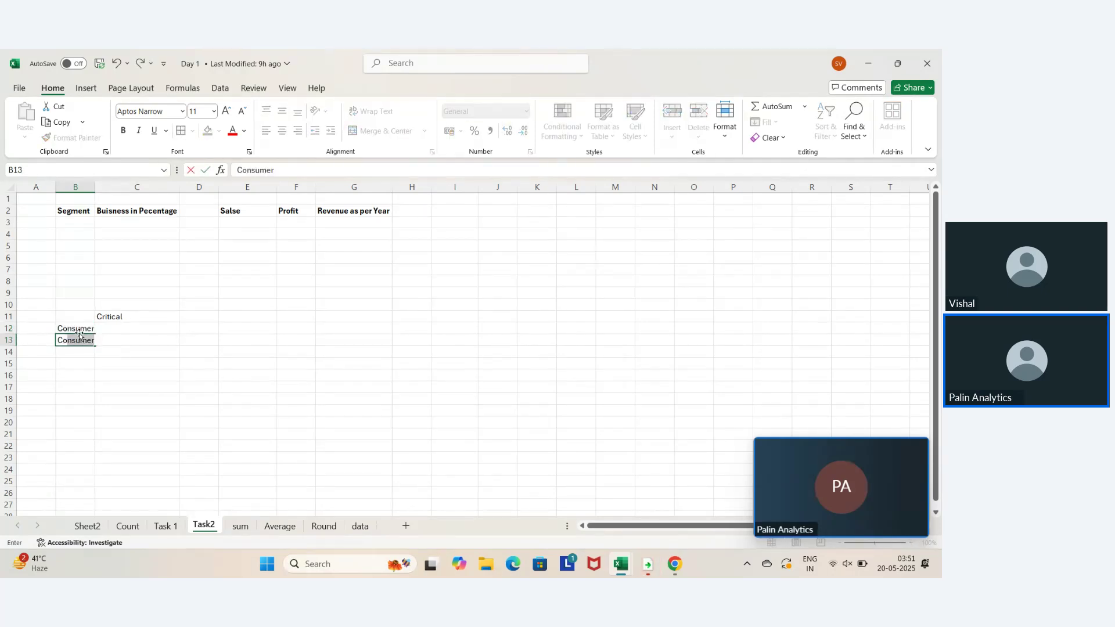
{"action": "type", "text": "rporate"}
{"action": "key", "text": "Return"}
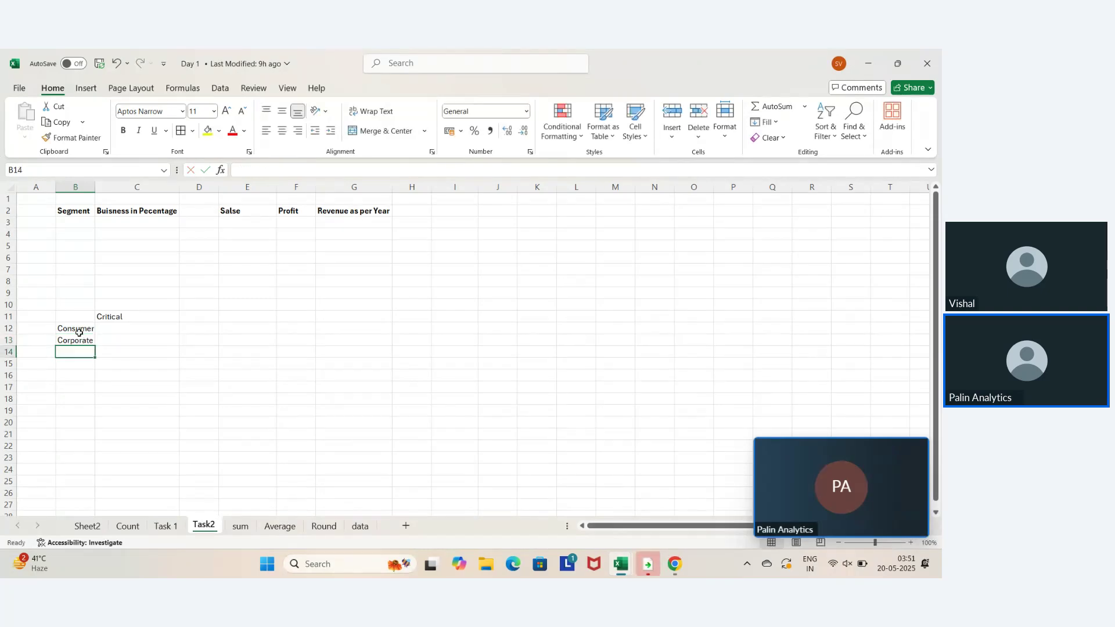
{"action": "type", "text": "J"}
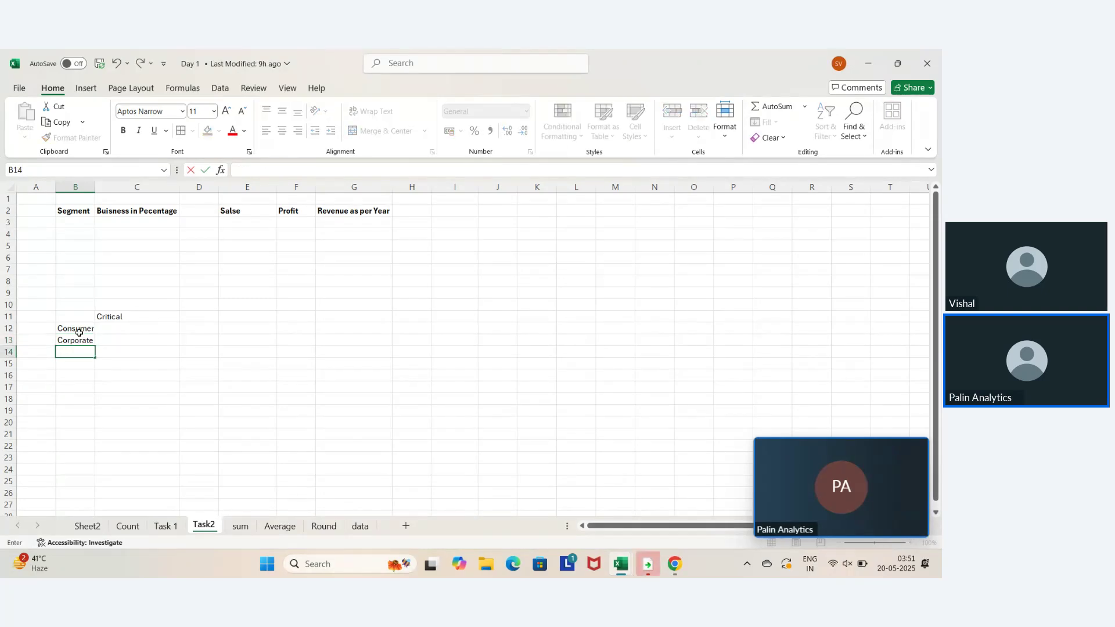
{"action": "key", "text": "Up"}
{"action": "key", "text": "Right"}
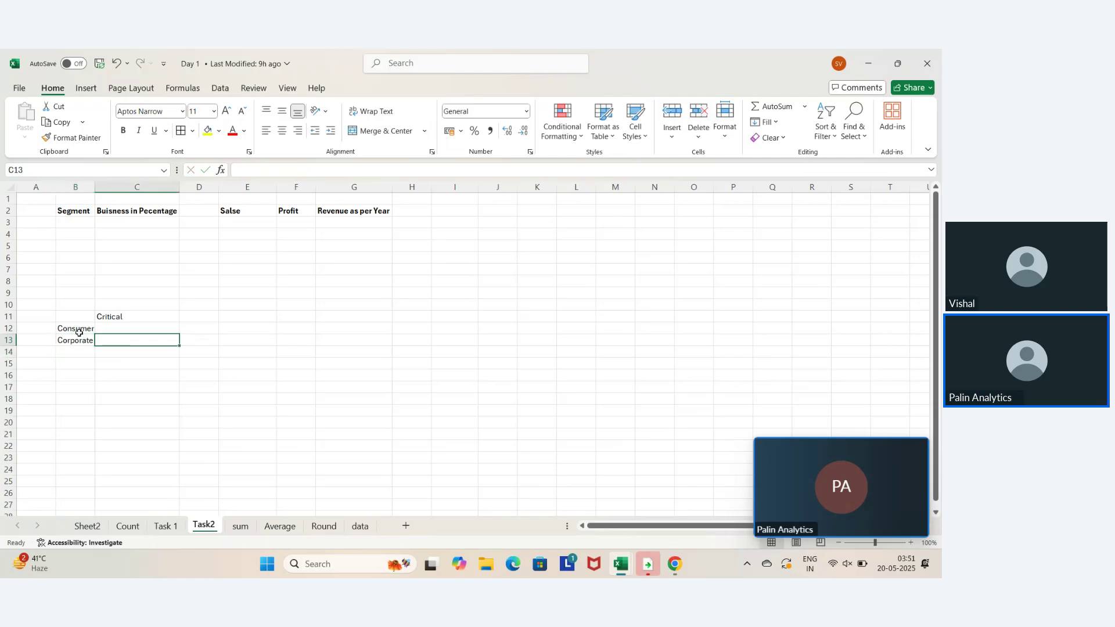
{"action": "key", "text": "Up"}
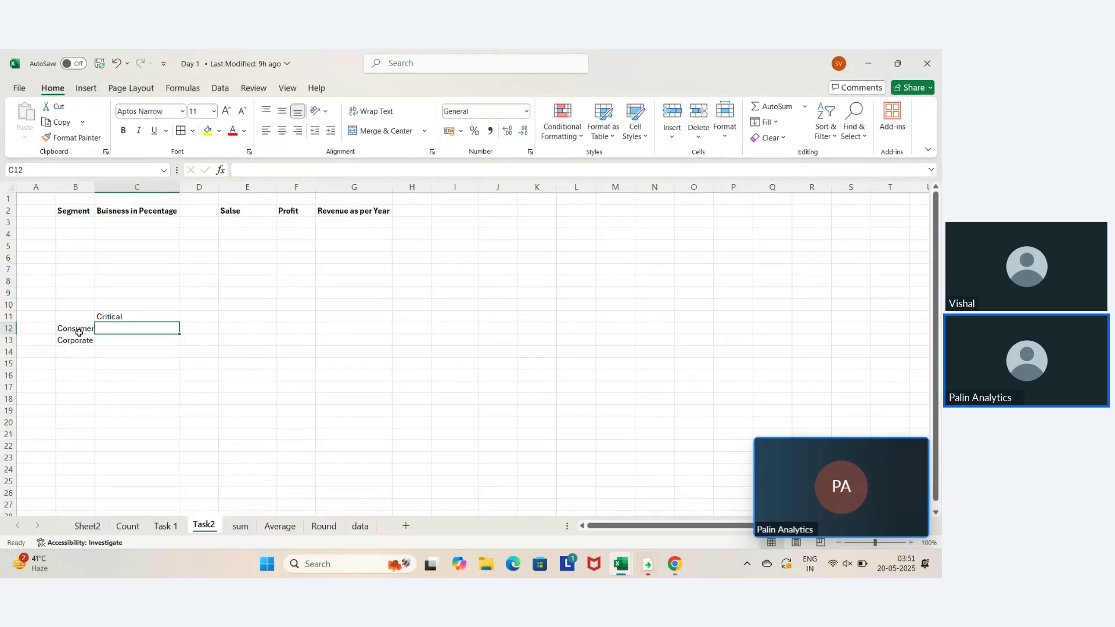
{"action": "type", "text": "="}
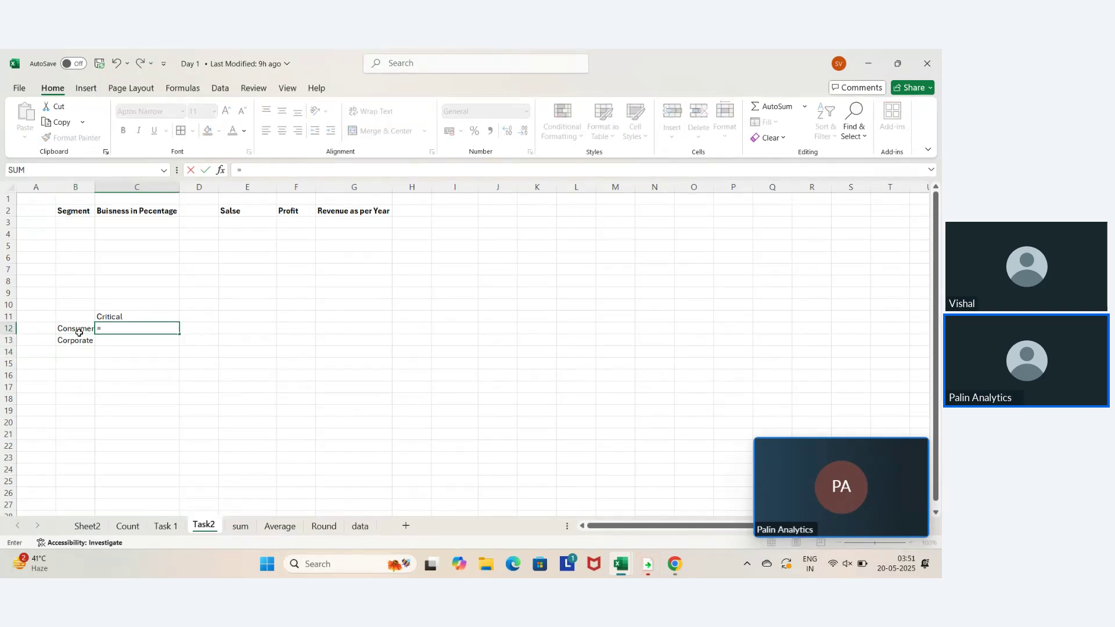
{"action": "key", "text": "Escape"}
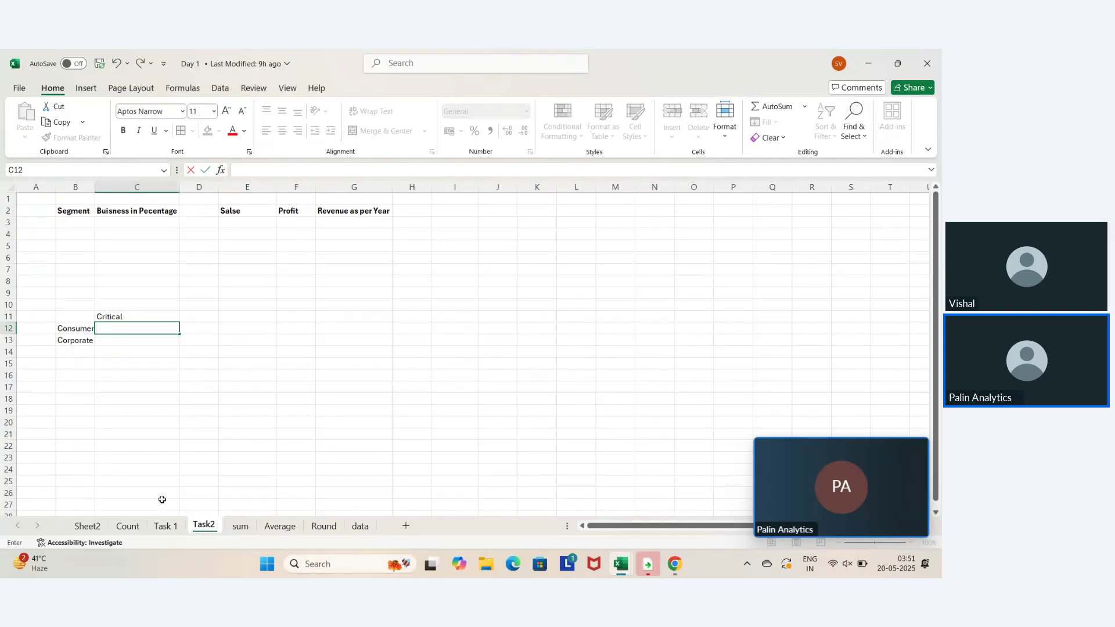
Filter the Customer Segment column of the data sheet to show only Consumer
{"action": "left_click", "coordinate": [364, 527]}
{"action": "left_click", "coordinate": [293, 284]}
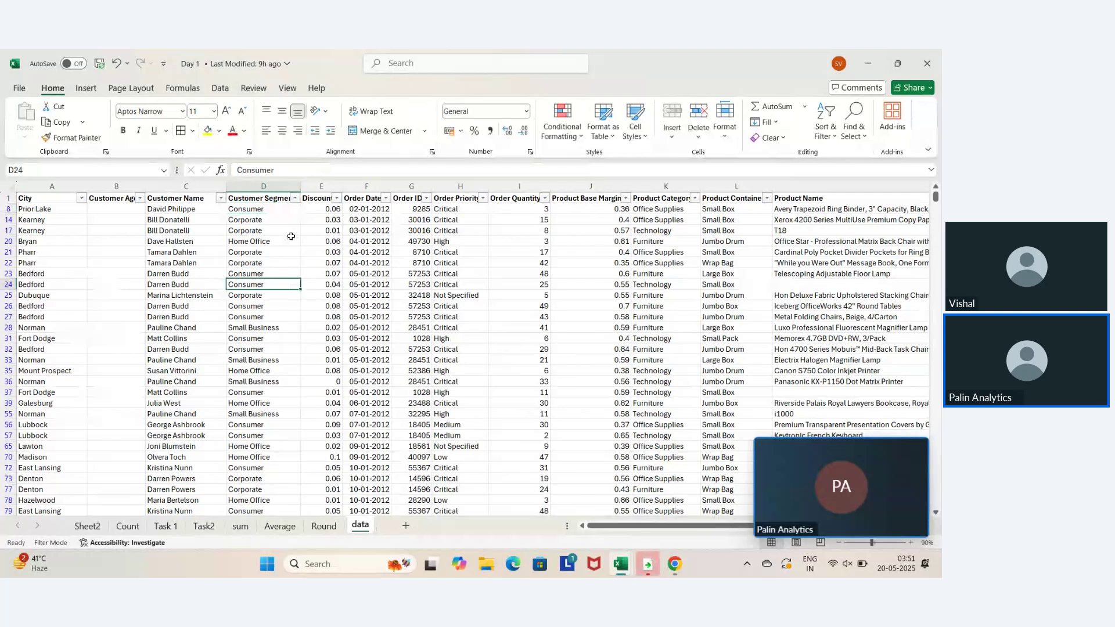
{"action": "left_click", "coordinate": [295, 198]}
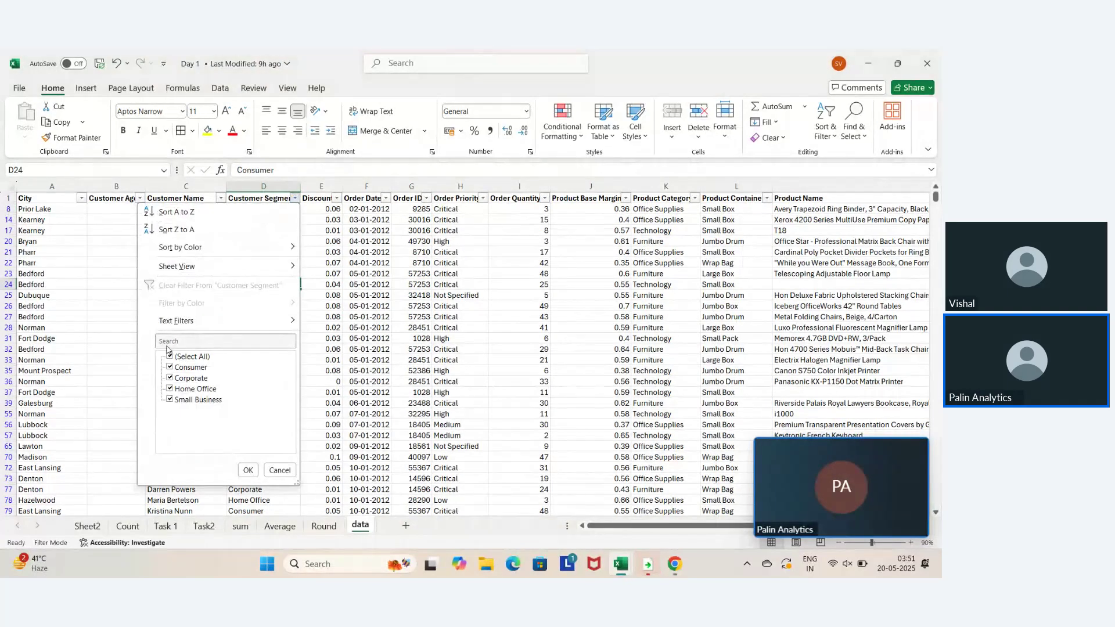
{"action": "left_click", "coordinate": [169, 357]}
{"action": "left_click", "coordinate": [169, 368]}
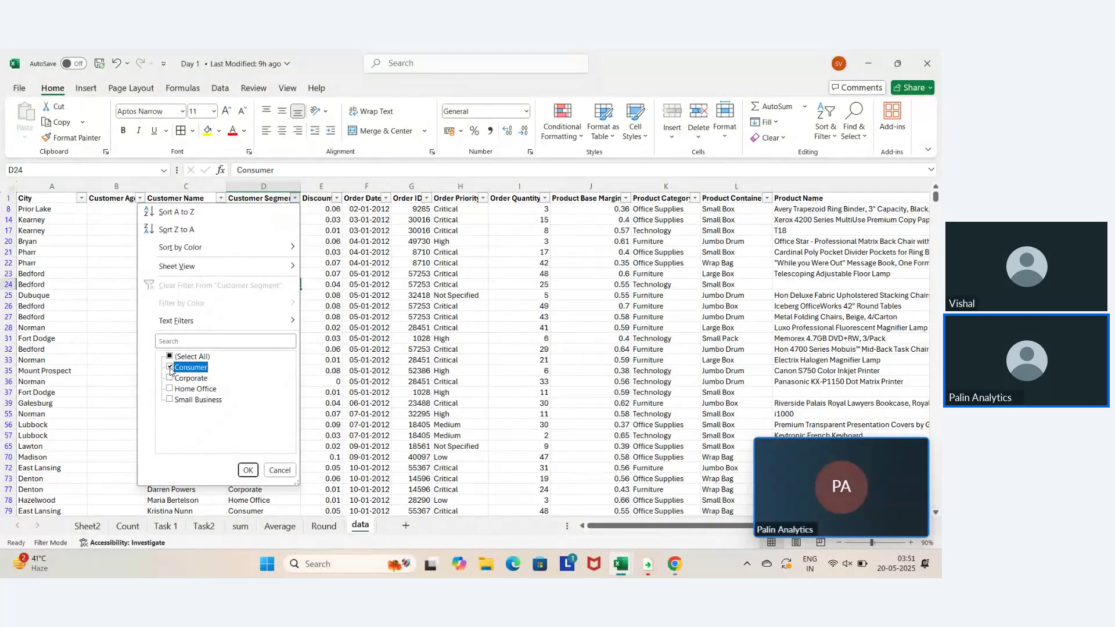
{"action": "key", "text": "Return"}
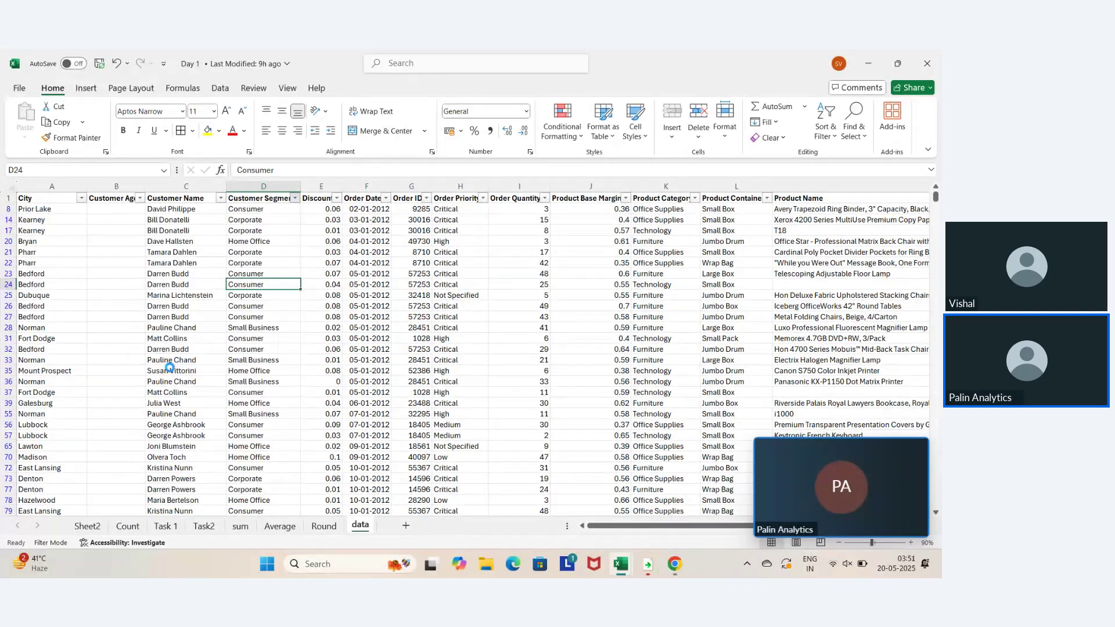
Examine the filtered records along row 8 from the customer columns across to Product Name
{"action": "key", "text": "Right"}
{"action": "key", "text": "Up"}
{"action": "key", "text": "Up"}
{"action": "key", "text": "Left"}
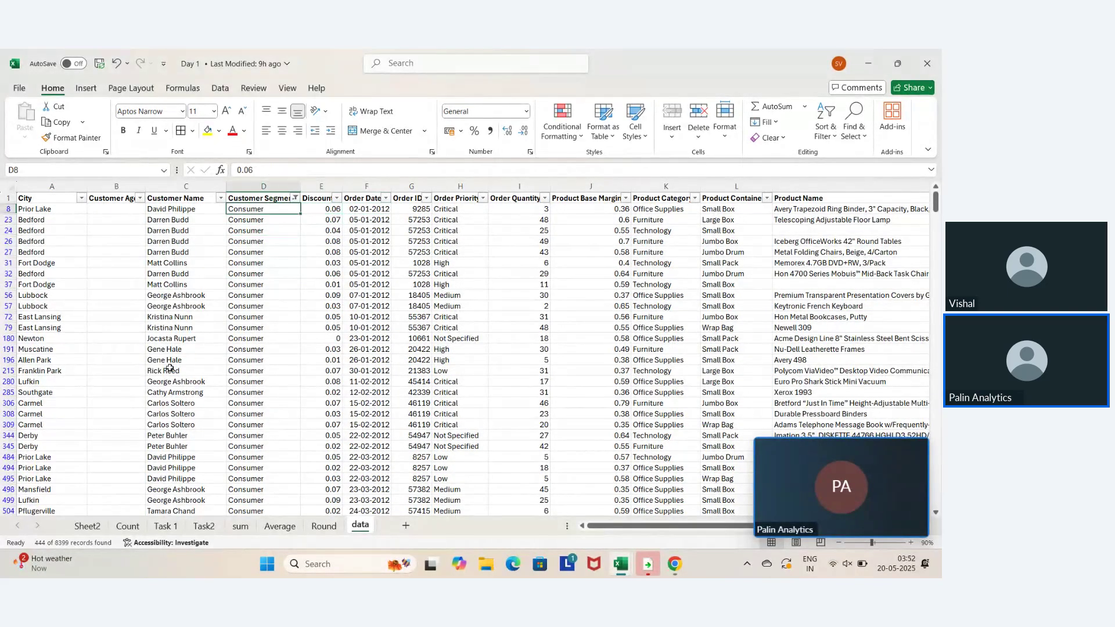
{"action": "key", "text": "Left"}
{"action": "key", "text": "Right"}
{"action": "key", "text": "Right"}
{"action": "key", "text": "Right"}
{"action": "key", "text": "Right"}
{"action": "key", "text": "Right"}
{"action": "key", "text": "Right"}
{"action": "key", "text": "Right"}
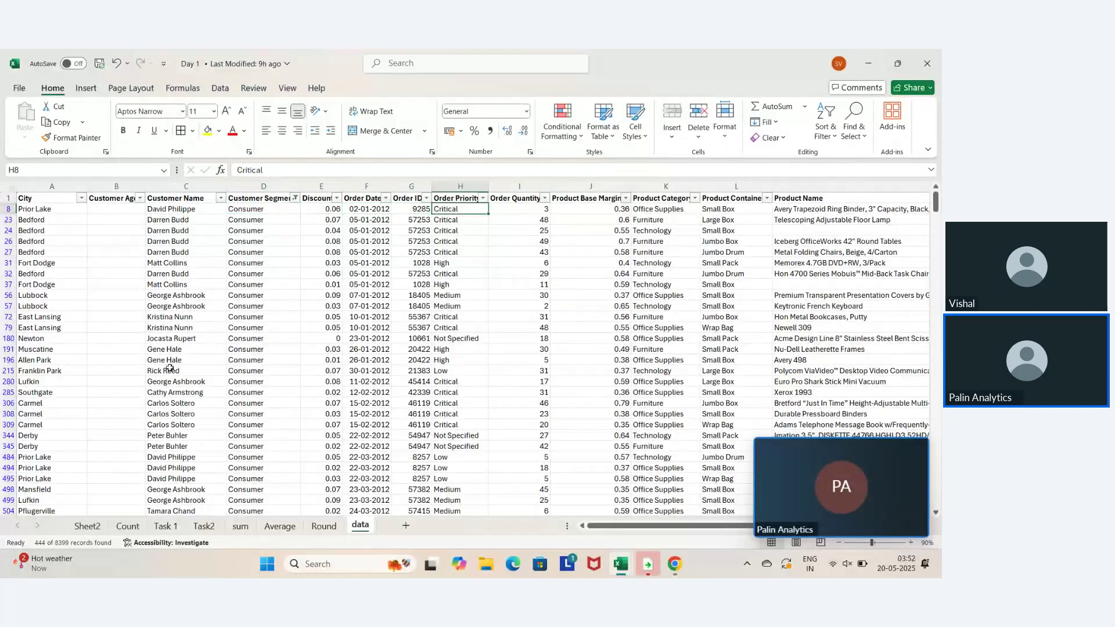
{"action": "key", "text": "Right"}
{"action": "key", "text": "Right"}
{"action": "key", "text": "Right"}
{"action": "key", "text": "Right"}
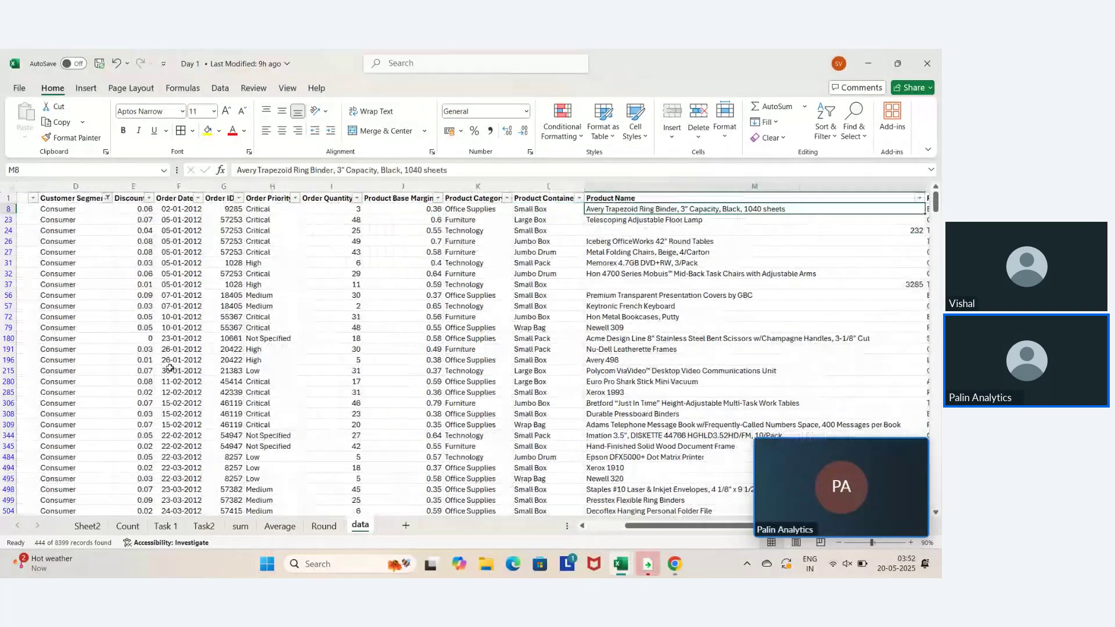
Go back from the Product Name column to the Order Priority header in row 1
{"action": "key", "text": "Left"}
{"action": "key", "text": "Up"}
{"action": "key", "text": "Down"}
{"action": "key", "text": "Up"}
{"action": "key", "text": "Left"}
{"action": "key", "text": "Left"}
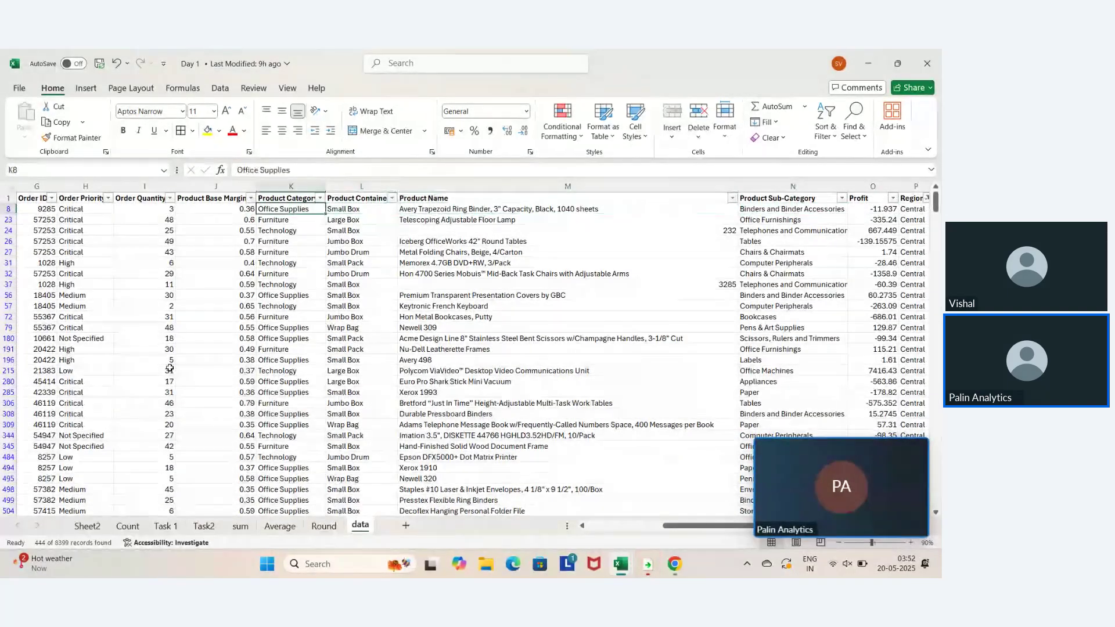
{"action": "key", "text": "Left"}
{"action": "key", "text": "Right"}
{"action": "key", "text": "Left"}
{"action": "key", "text": "Left"}
{"action": "key", "text": "Left"}
{"action": "key", "text": "Left"}
{"action": "key", "text": "Left"}
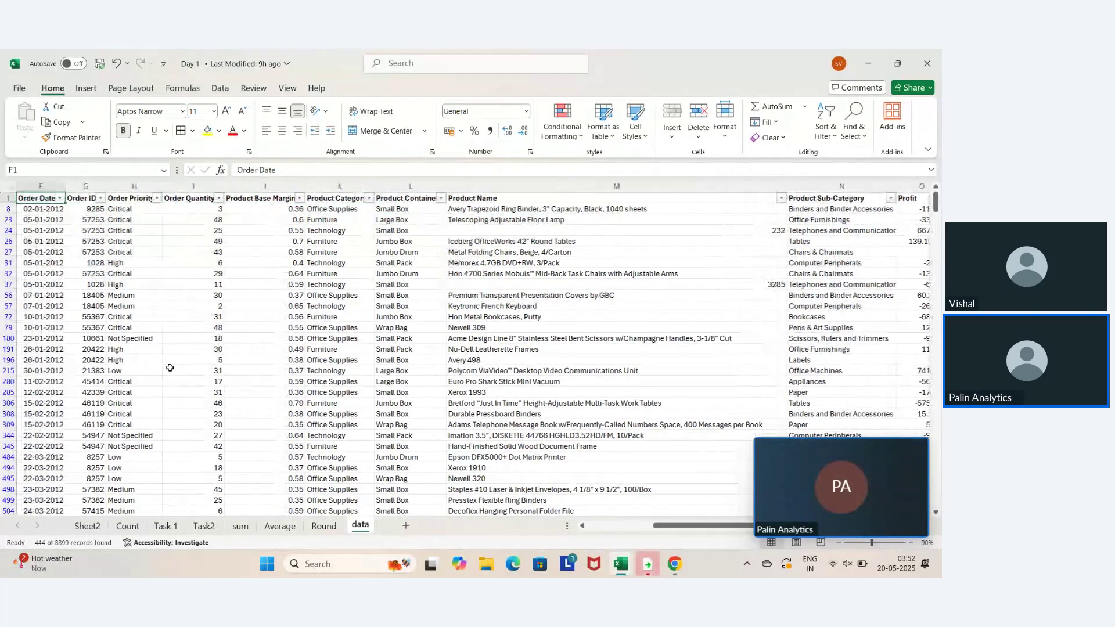
{"action": "key", "text": "Right"}
{"action": "key", "text": "Right"}
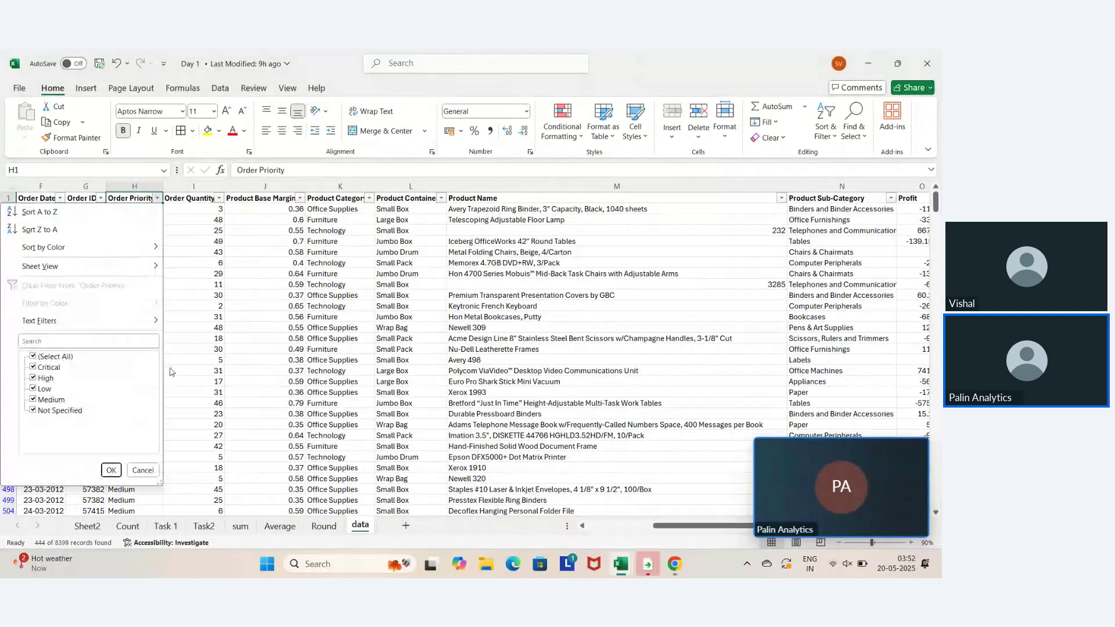
{"action": "key", "text": "alt+Down"}
{"action": "key", "text": "Down"}
{"action": "key", "text": "Down"}
{"action": "key", "text": "Down"}
{"action": "key", "text": "Down"}
{"action": "key", "text": "Down"}
{"action": "key", "text": "Down"}
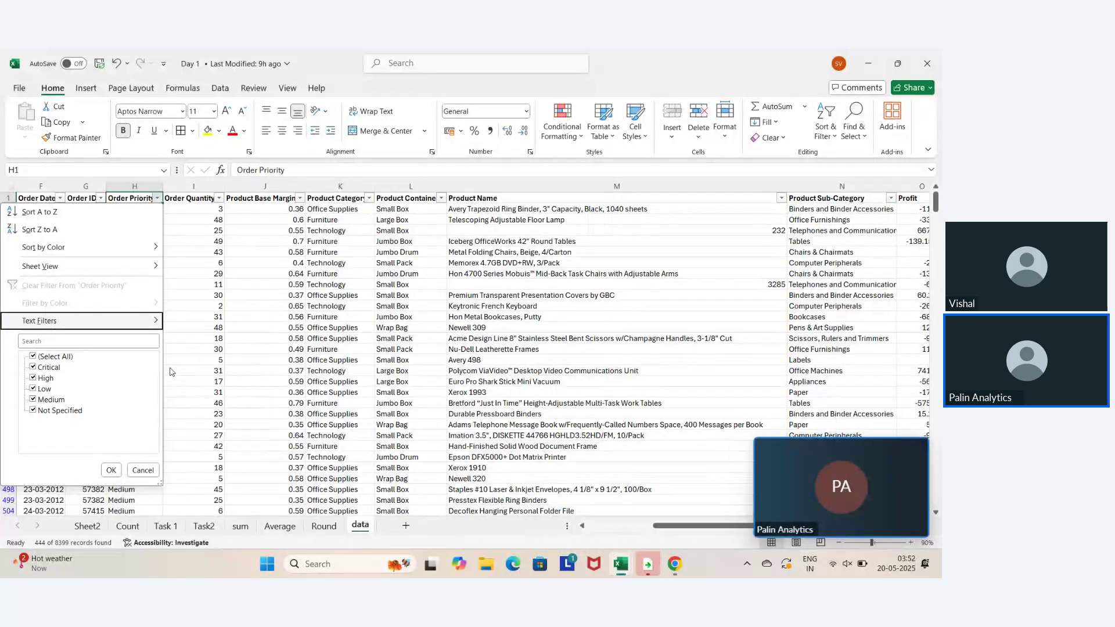
{"action": "key", "text": "Right"}
{"action": "key", "text": "Left"}
{"action": "key", "text": "Escape"}
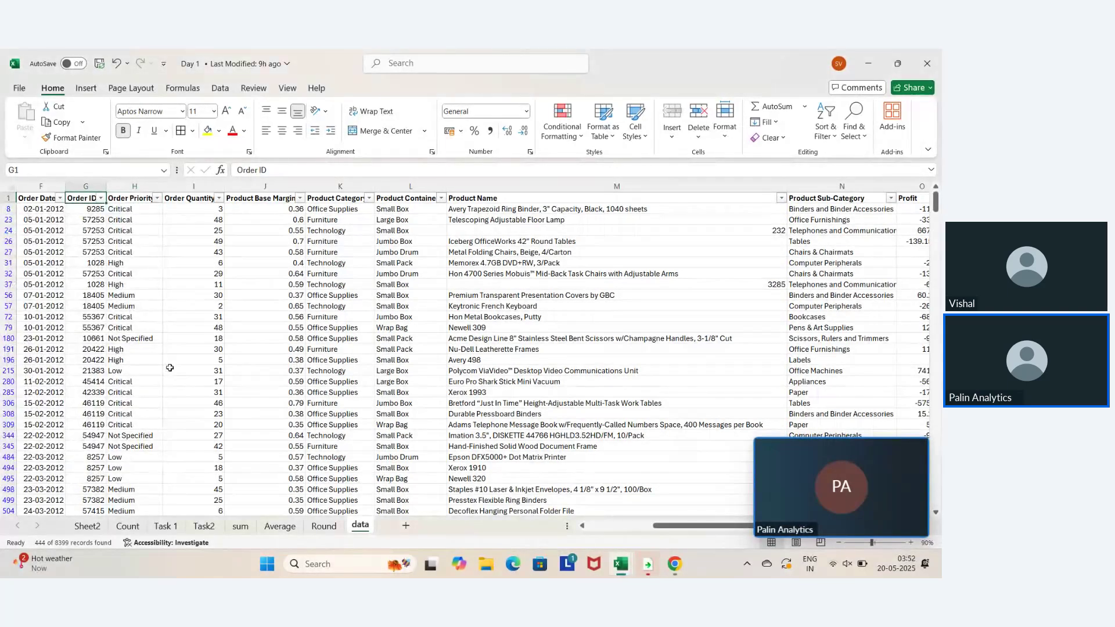
Count the Consumer records by selecting all entries of the Order Priority column, and return to its header
{"action": "key", "text": "Down"}
{"action": "key", "text": "ctrl+shift+Down"}
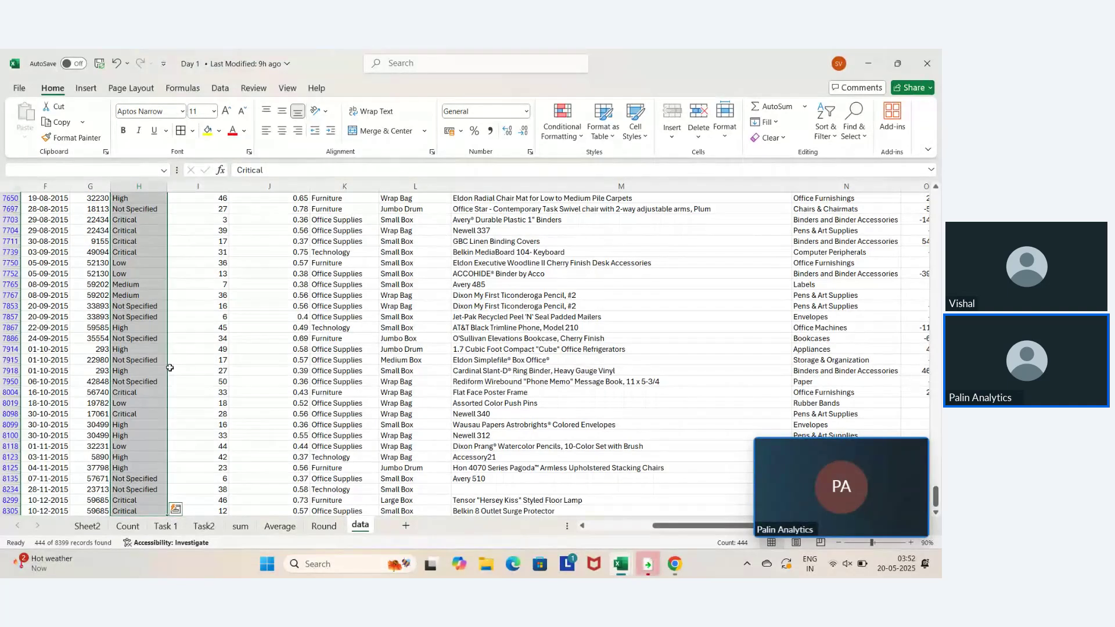
{"action": "key", "text": "ctrl+Up"}
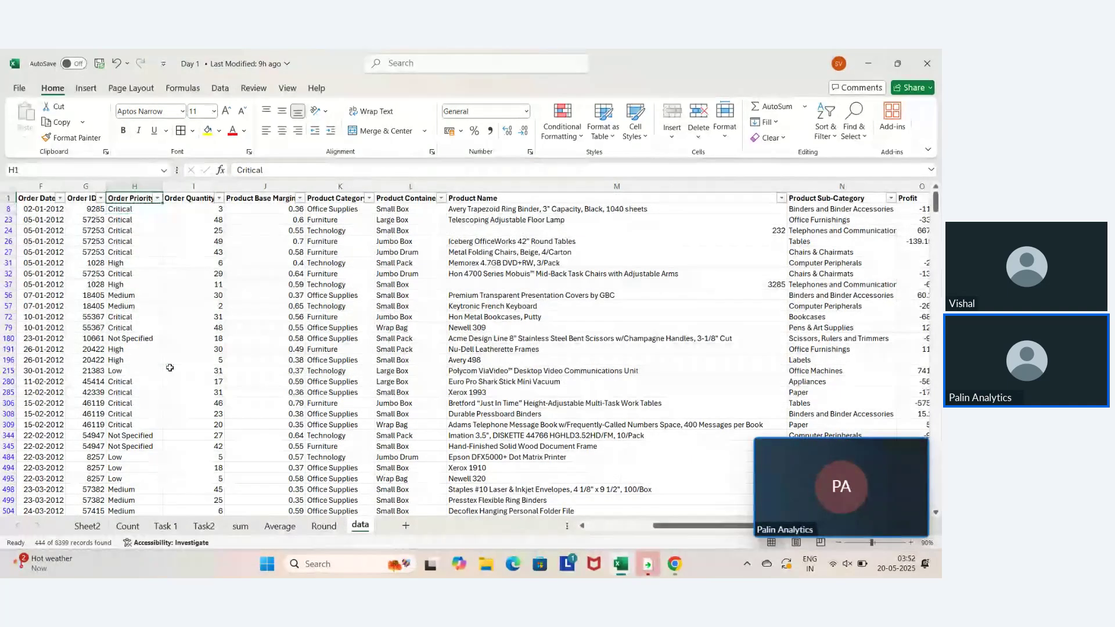
Filter the Order Priority column to show only Critical orders
{"action": "key", "text": "alt+Down"}
{"action": "key", "text": "Down"}
{"action": "key", "text": "Down"}
{"action": "key", "text": "Down"}
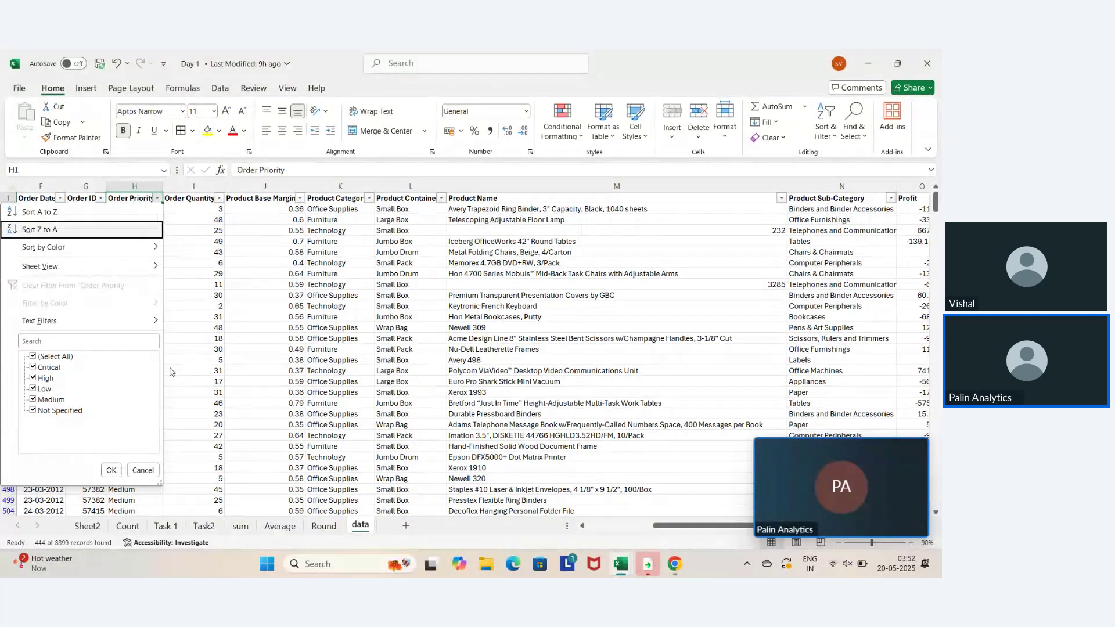
{"action": "key", "text": "Down"}
{"action": "key", "text": "Down"}
{"action": "key", "text": "Down"}
{"action": "key", "text": "space"}
{"action": "key", "text": "Down"}
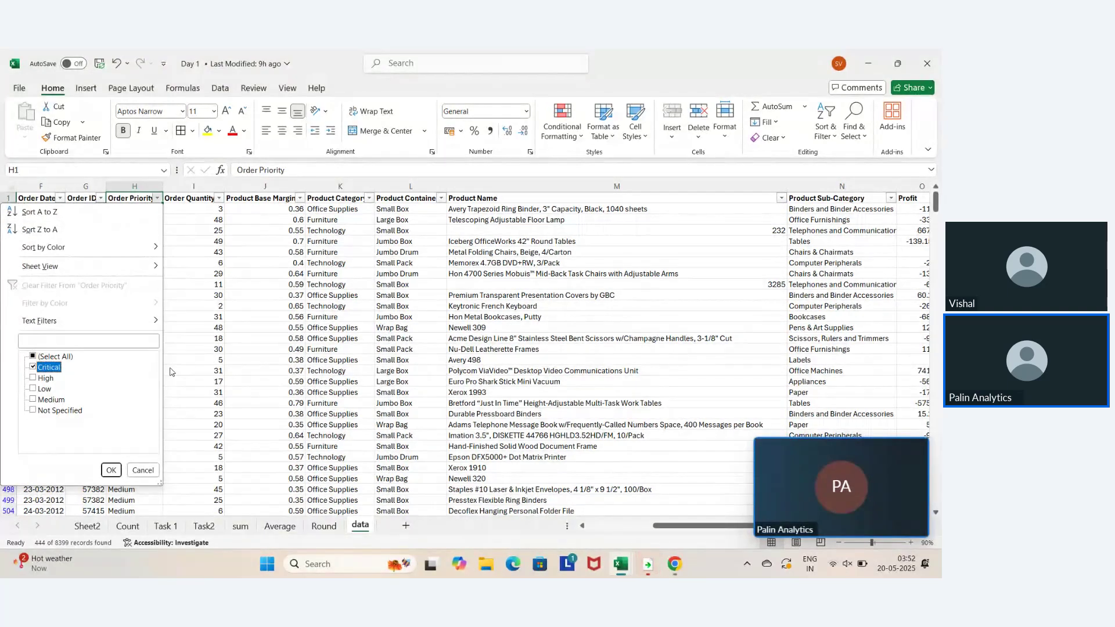
{"action": "key", "text": "space"}
{"action": "key", "text": "Return"}
Count the critical Consumer orders by selecting all filtered entries of the Order Priority column
{"action": "key", "text": "Down"}
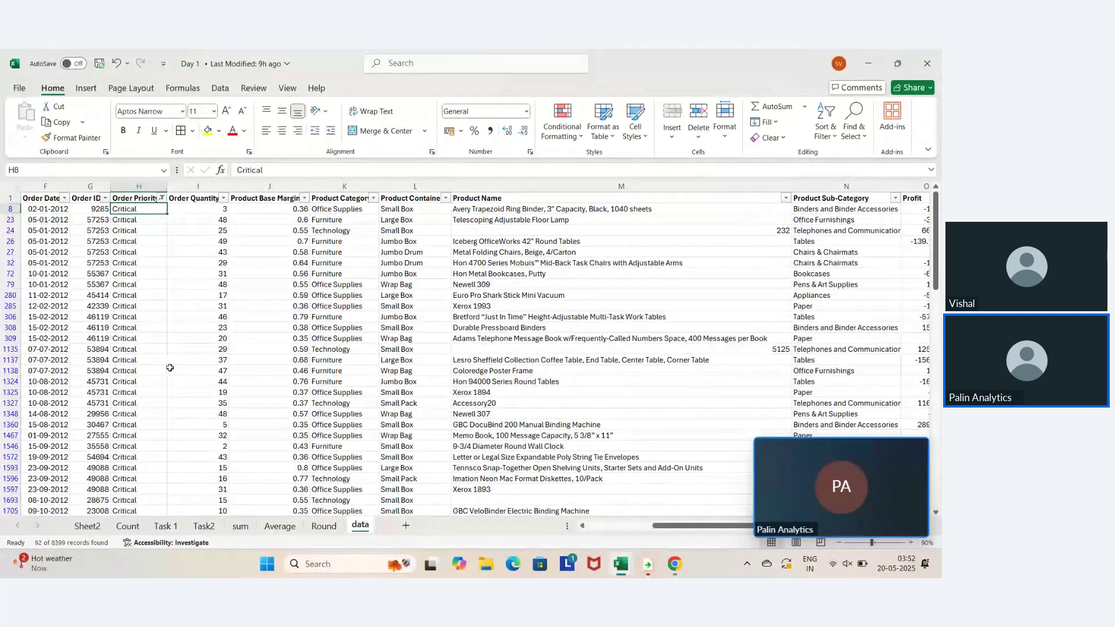
{"action": "key", "text": "ctrl+shift+Down"}
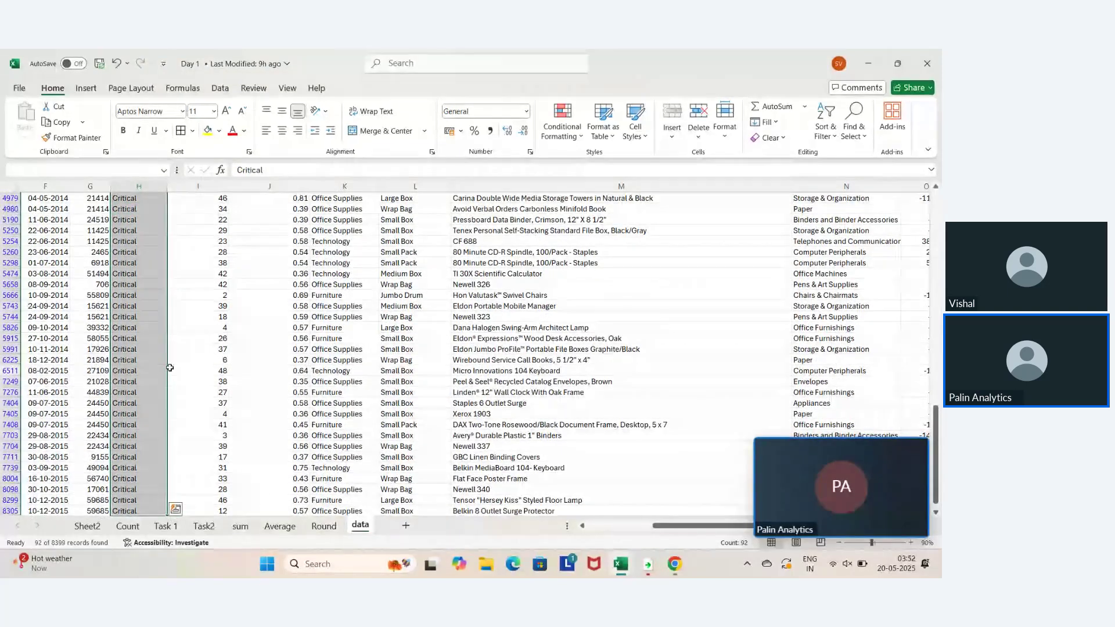
{"action": "left_click", "coordinate": [170, 367]}
{"action": "key", "text": "alt+Tab"}
{"action": "key", "text": "alt+Tab"}
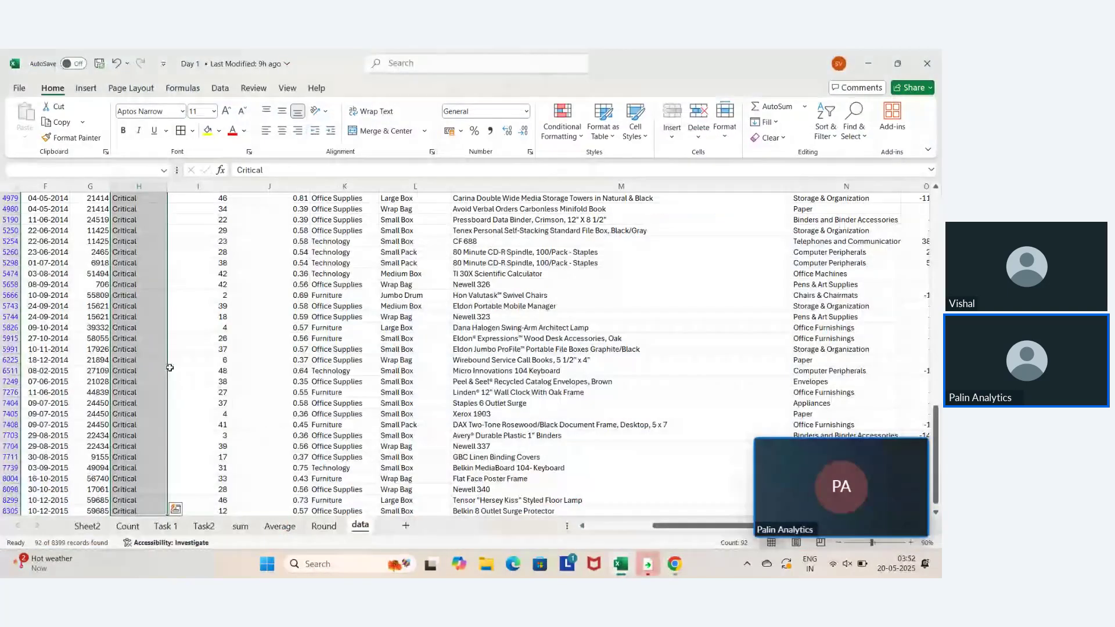
Calculate the Critical share for Consumer in cell C12 of the Task2 sheet with the formula =92/444
{"action": "key", "text": "ctrl+Page_Up"}
{"action": "key", "text": "ctrl+Page_Up"}
{"action": "key", "text": "ctrl+Page_Up"}
{"action": "key", "text": "ctrl+Page_Up"}
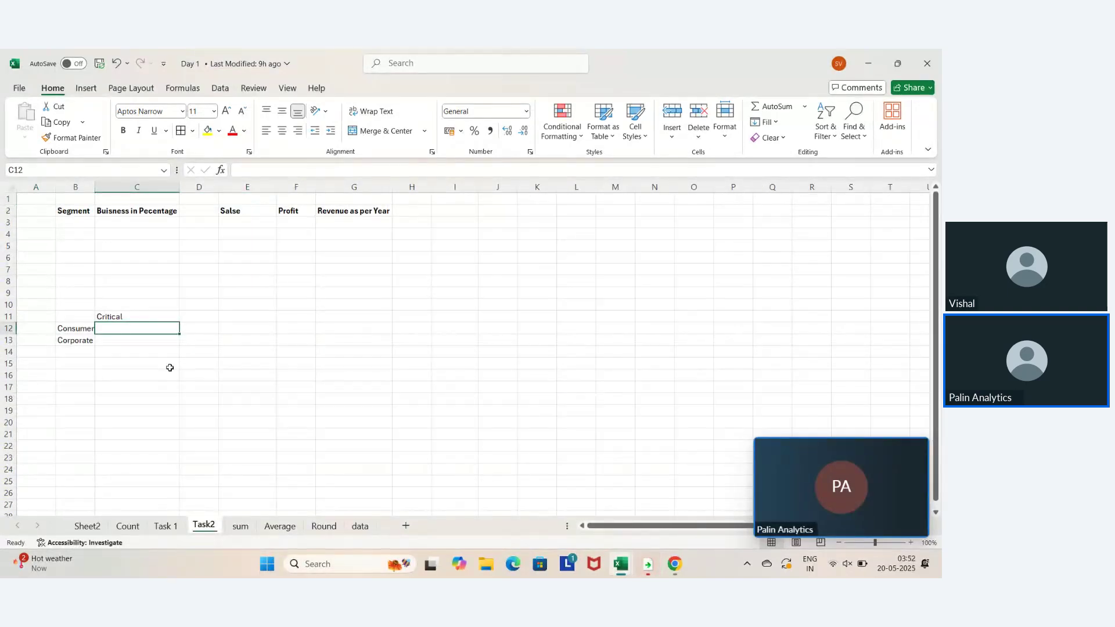
{"action": "type", "text": "=92/444"}
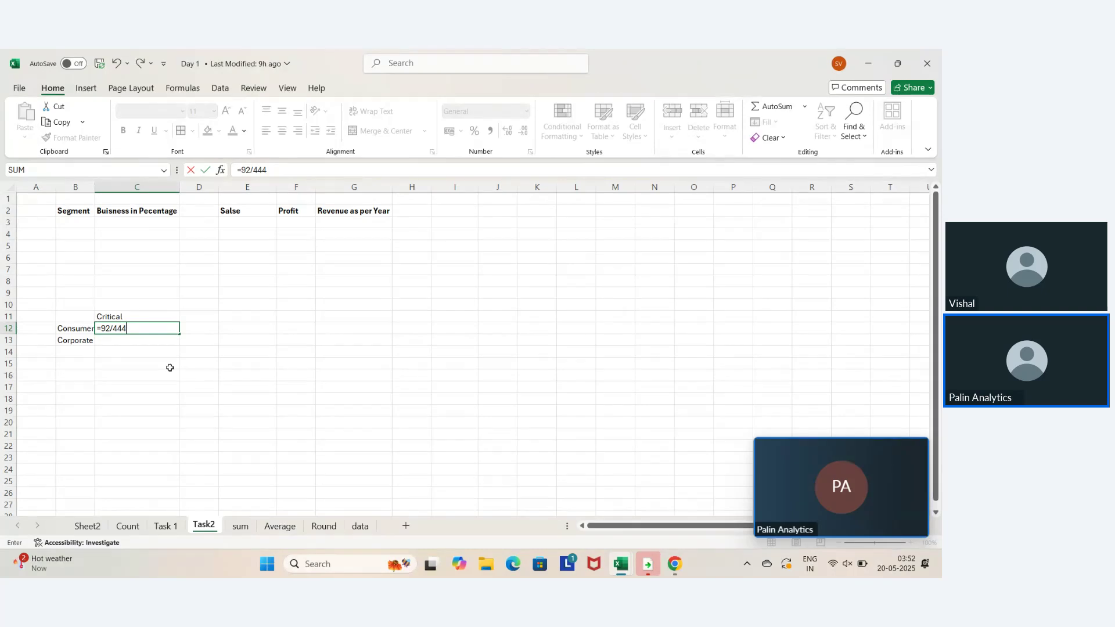
{"action": "key", "text": "ctrl+Return"}
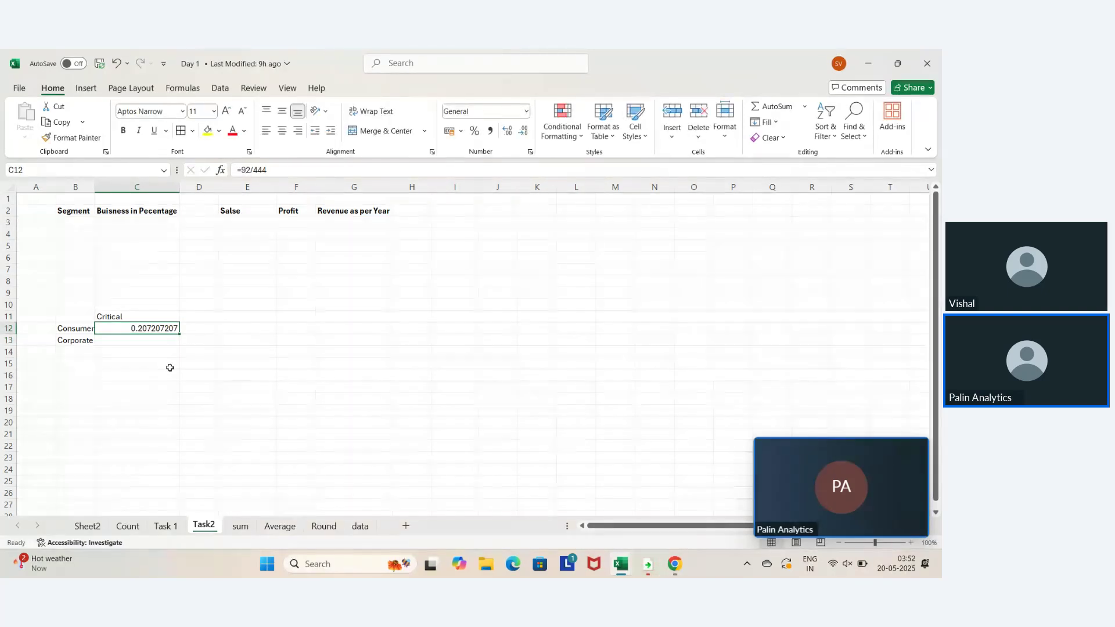
{"action": "key", "text": "Left"}
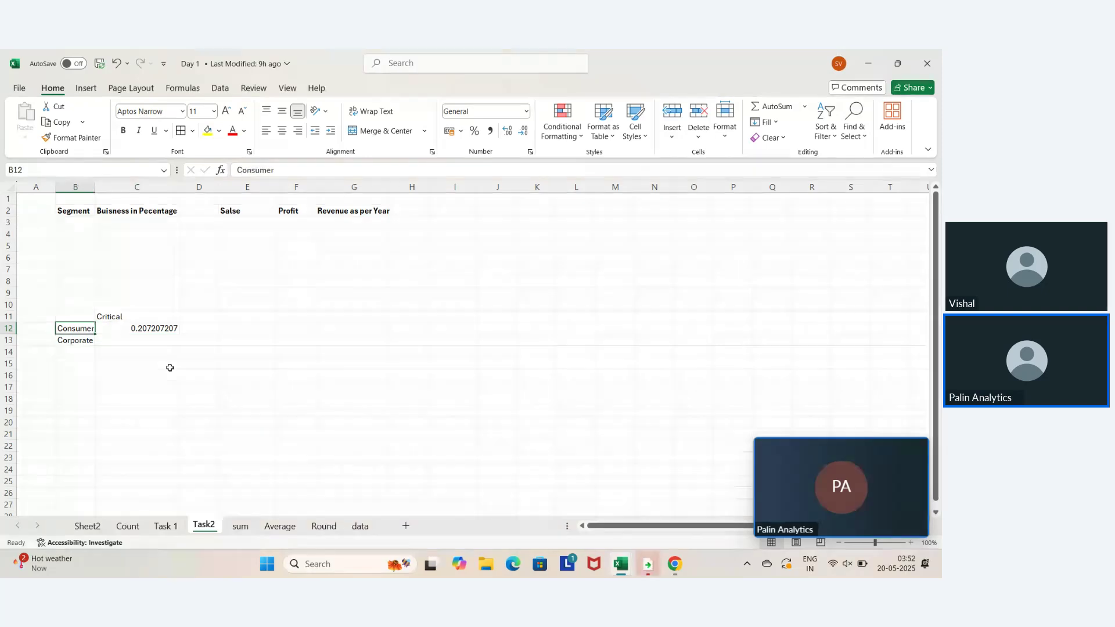
{"action": "key", "text": "Right"}
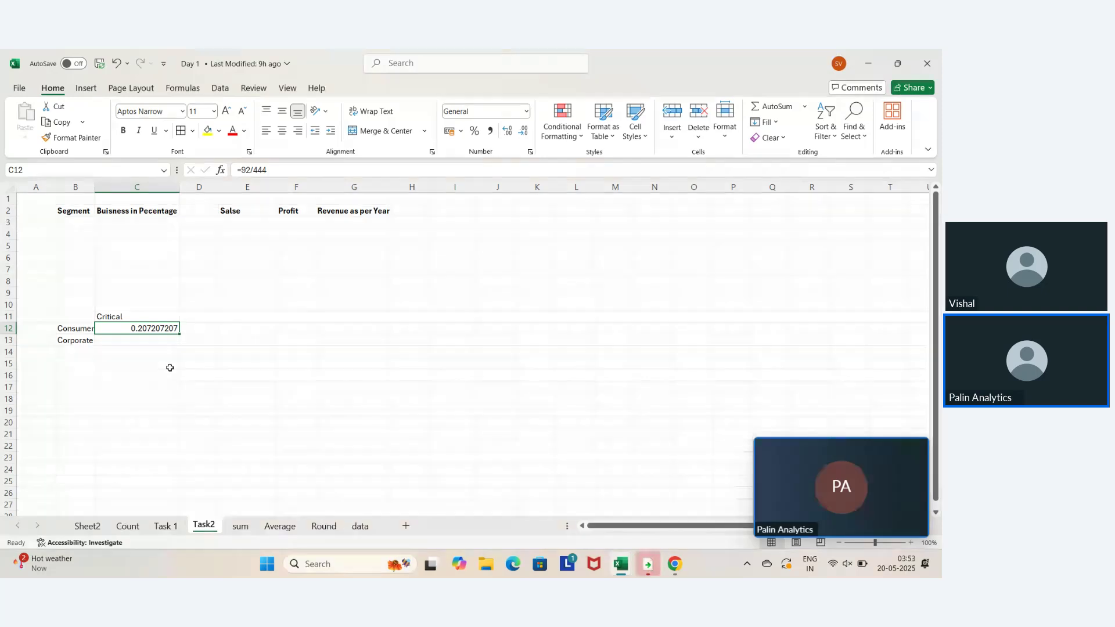
{"action": "key", "text": "Left"}
{"action": "key", "text": "Down"}
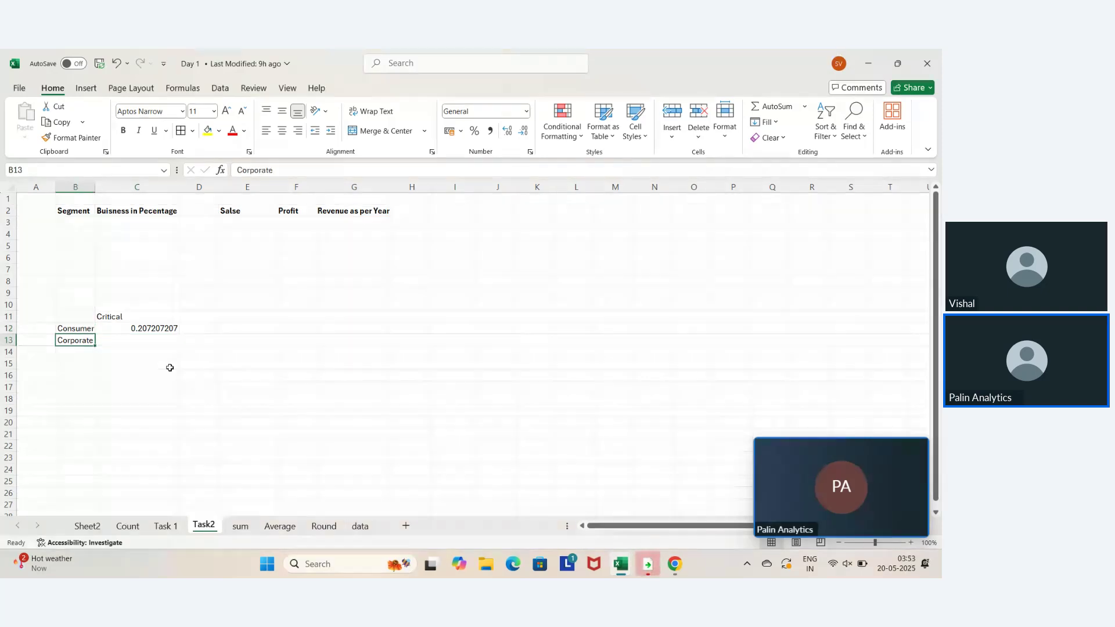
{"action": "key", "text": "alt+Tab"}
{"action": "key", "text": "alt+Tab"}
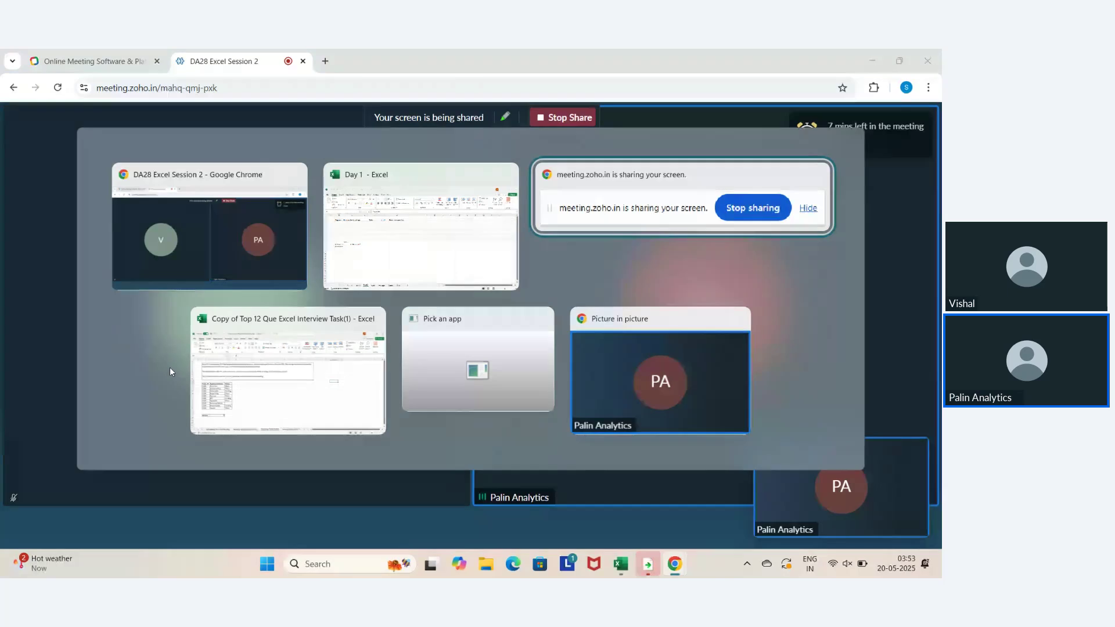
{"action": "key", "text": "alt+shift+Tab"}
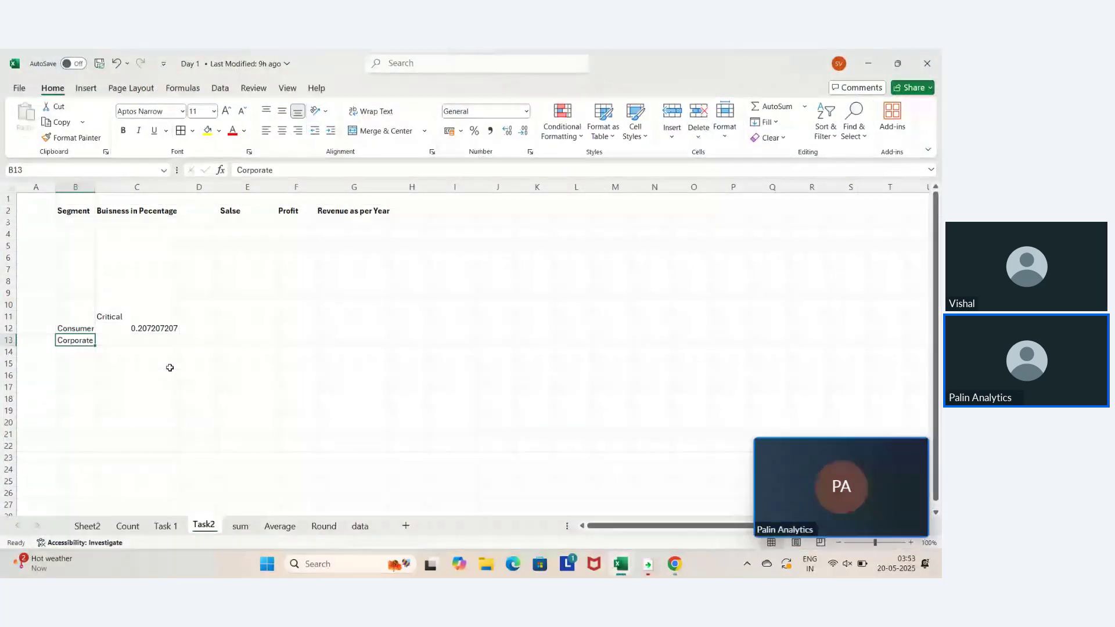
Clear the Order Priority filter on the data sheet while keeping the Customer Segment filter
{"action": "key", "text": "ctrl+Page_Down"}
{"action": "key", "text": "ctrl+Page_Down"}
{"action": "key", "text": "ctrl+Page_Down"}
{"action": "key", "text": "ctrl+Page_Down"}
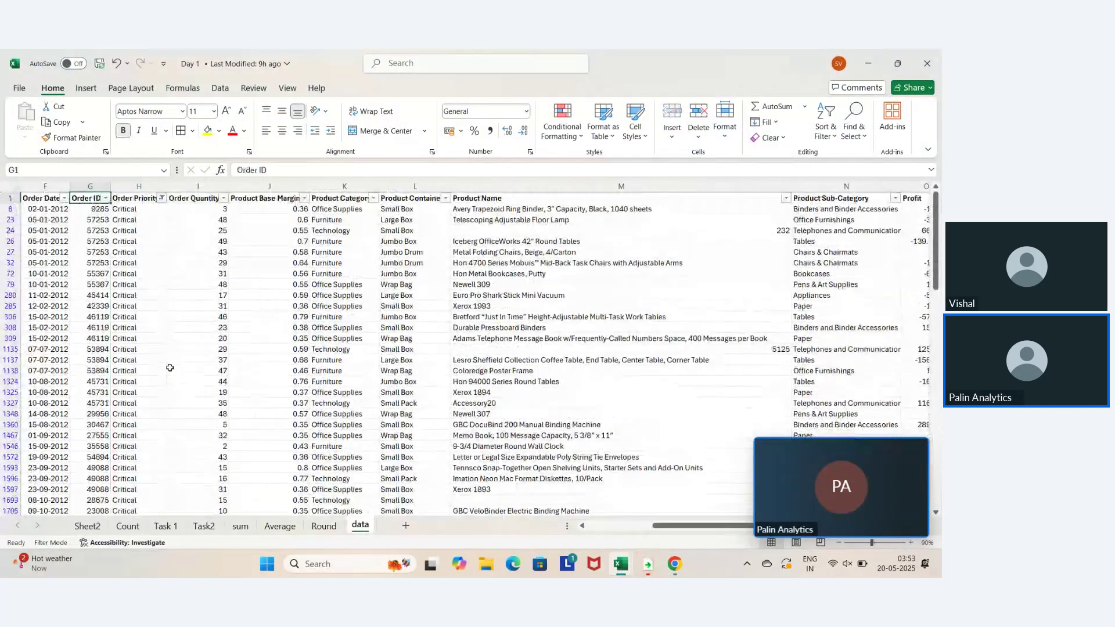
{"action": "key", "text": "Right"}
{"action": "key", "text": "Right"}
{"action": "key", "text": "Left"}
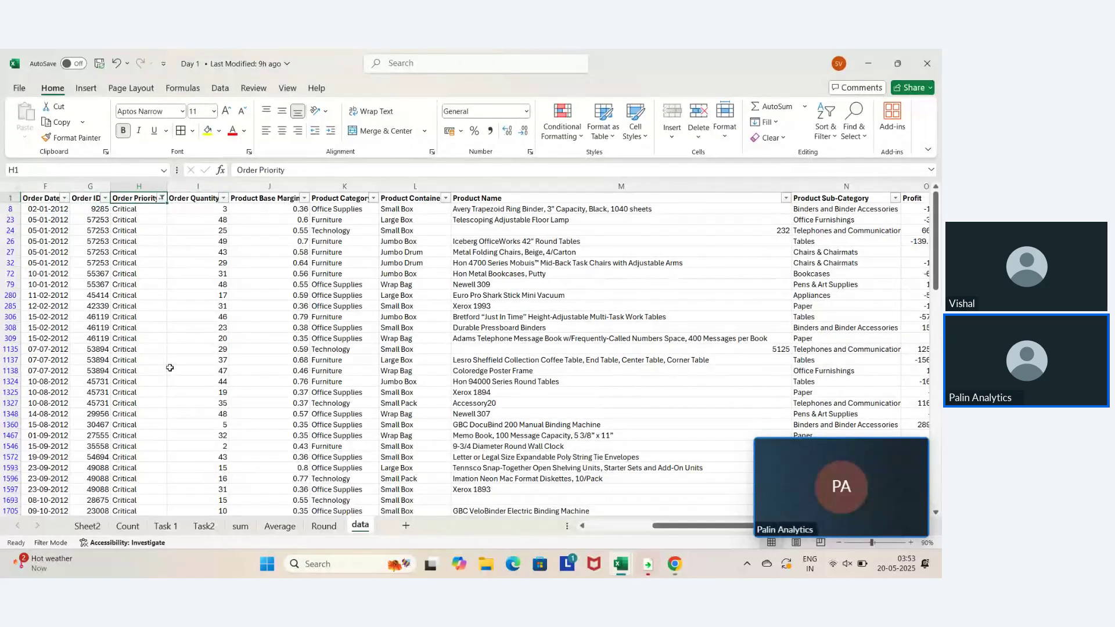
{"action": "key", "text": "alt+Down"}
{"action": "key", "text": "Down"}
{"action": "key", "text": "Down"}
{"action": "key", "text": "Down"}
{"action": "key", "text": "Down"}
{"action": "key", "text": "Down"}
{"action": "key", "text": "Return"}
Change the Customer Segment filter from Consumer to show only Corporate records
{"action": "key", "text": "Left"}
{"action": "key", "text": "Left"}
{"action": "key", "text": "Left"}
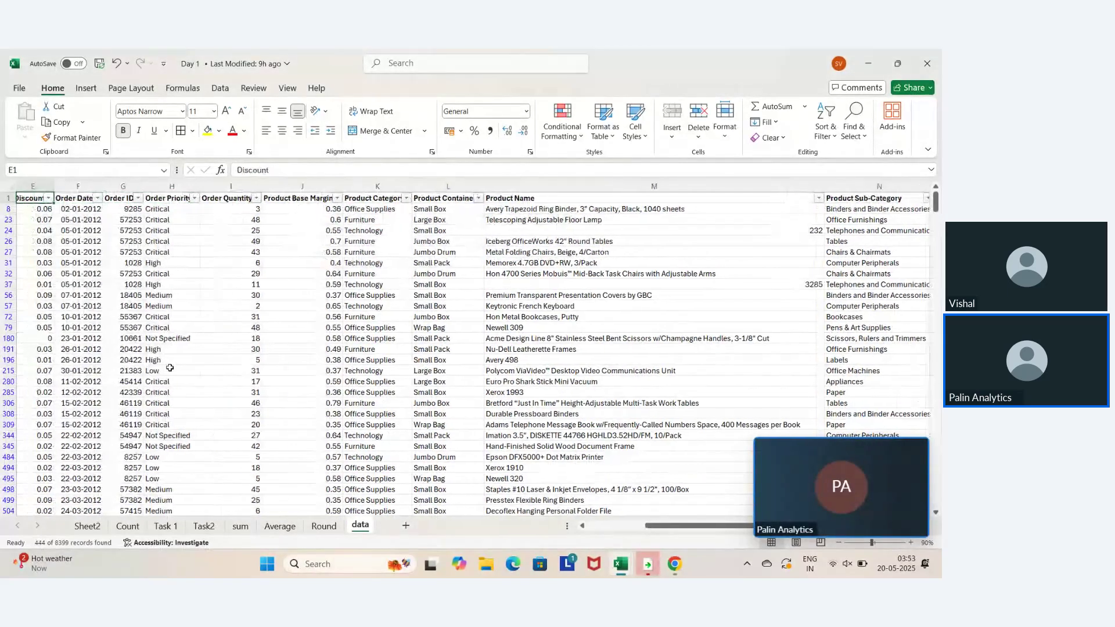
{"action": "key", "text": "Left"}
{"action": "key", "text": "Left"}
{"action": "key", "text": "Right"}
{"action": "key", "text": "alt+Down"}
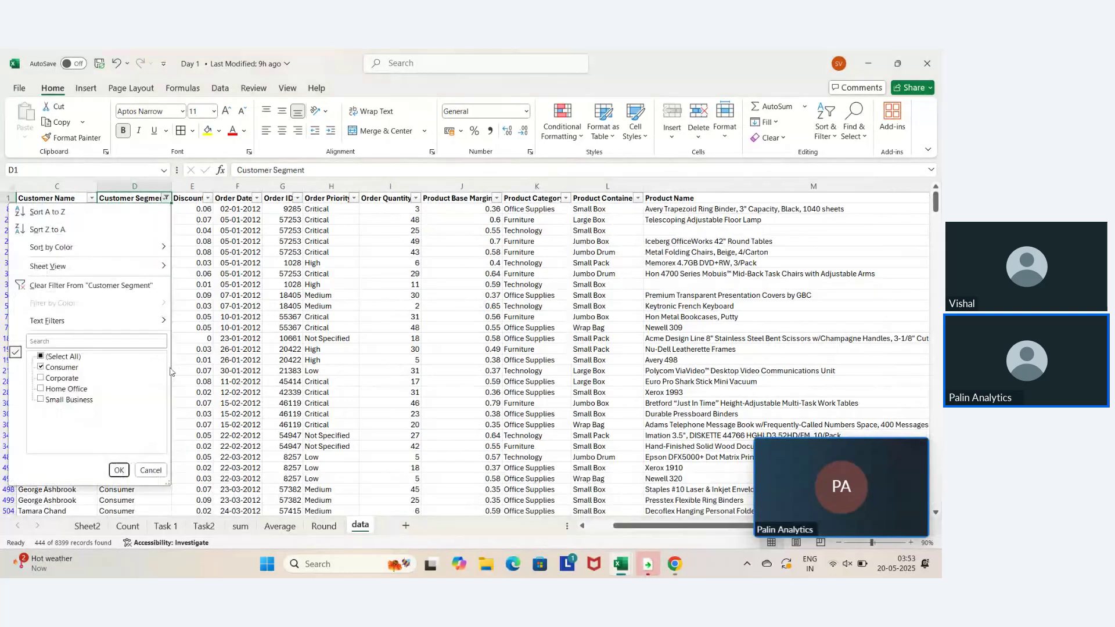
{"action": "key", "text": "Down"}
{"action": "key", "text": "Down"}
{"action": "key", "text": "Down"}
{"action": "key", "text": "Down"}
{"action": "key", "text": "Down"}
{"action": "key", "text": "Down"}
{"action": "key", "text": "Down"}
{"action": "key", "text": "Down"}
{"action": "key", "text": "Down"}
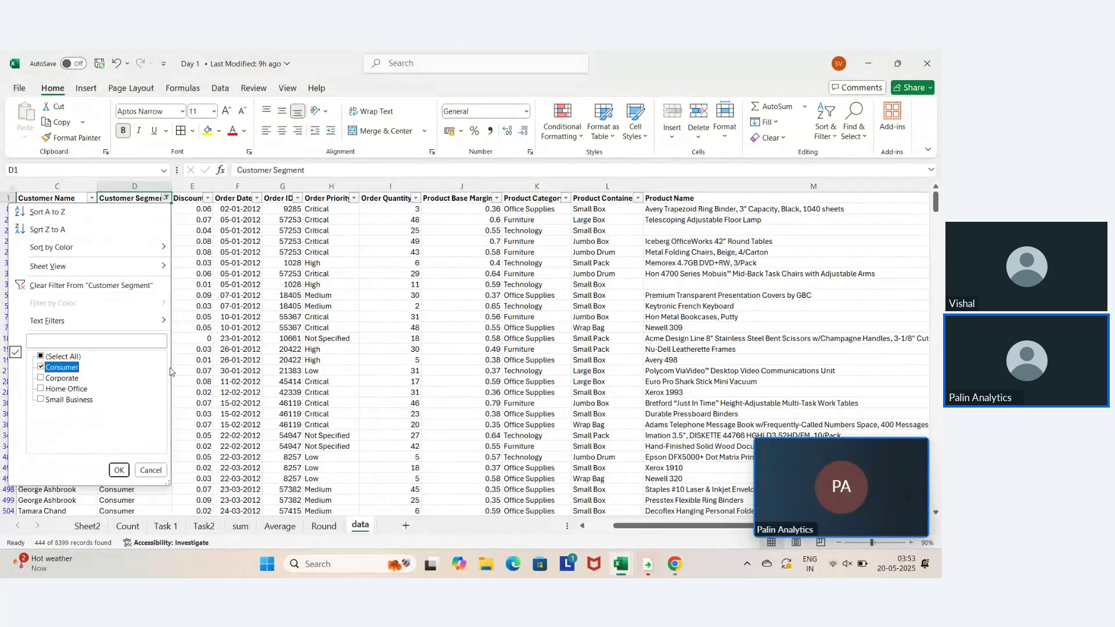
{"action": "key", "text": "space"}
{"action": "key", "text": "Down"}
{"action": "key", "text": "space"}
{"action": "key", "text": "Return"}
Count the Corporate records by selecting all entries of the Order Priority column, and return to its header
{"action": "key", "text": "Right"}
{"action": "key", "text": "Right"}
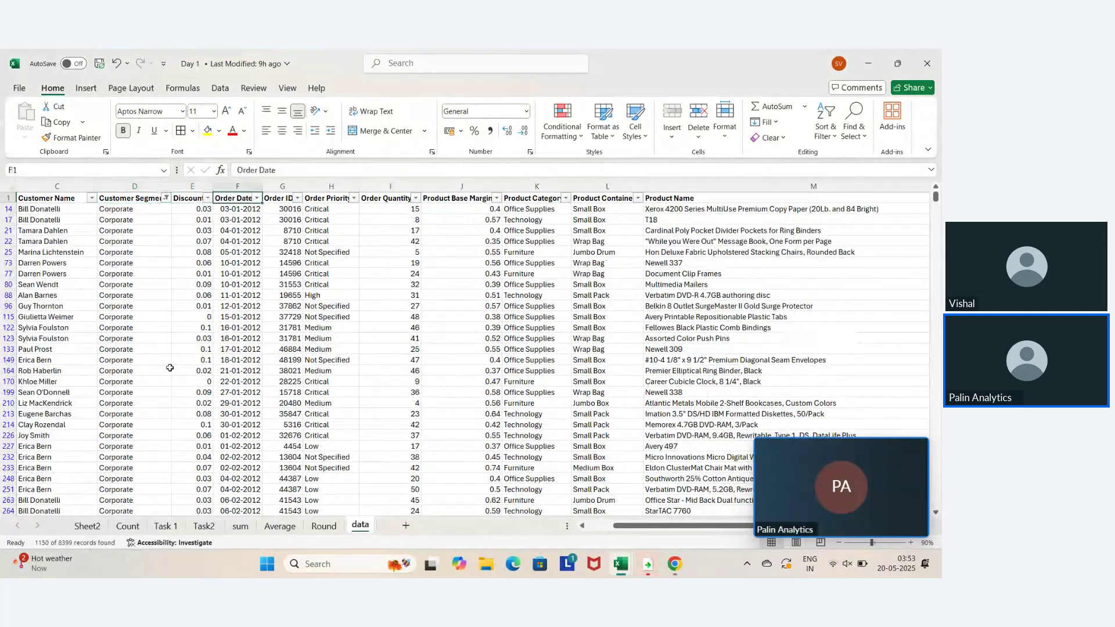
{"action": "key", "text": "Right"}
{"action": "key", "text": "Right"}
{"action": "key", "text": "Down"}
{"action": "key", "text": "ctrl+shift+Down"}
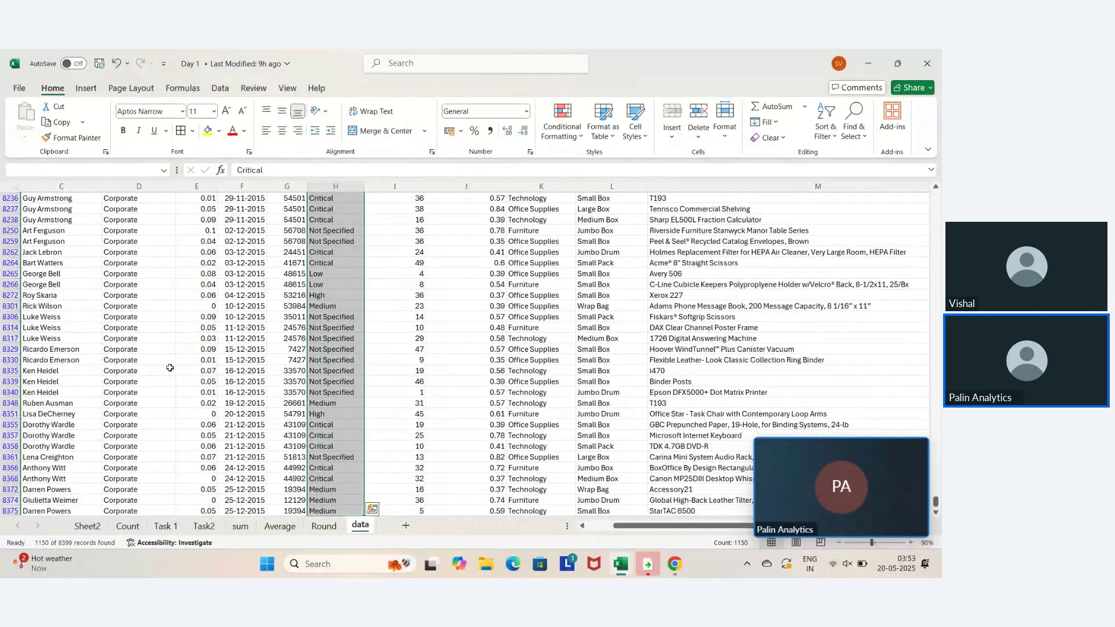
{"action": "key", "text": "ctrl+Up"}
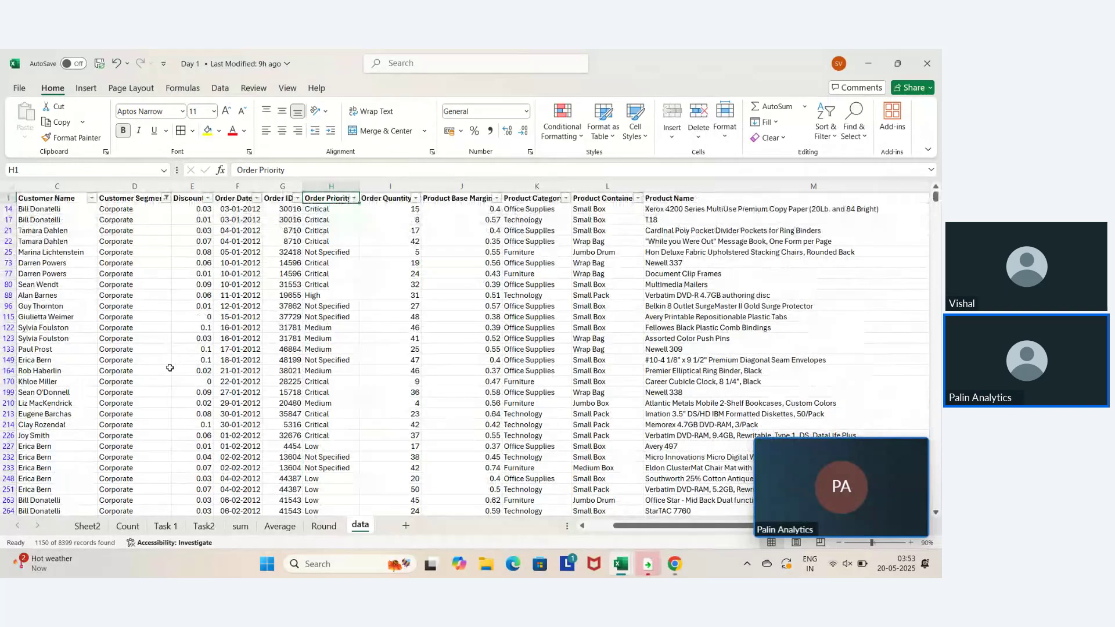
Filter the Order Priority column of the Corporate records to show only Critical orders
{"action": "key", "text": "alt+Down"}
{"action": "key", "text": "Down"}
{"action": "key", "text": "Down"}
{"action": "key", "text": "Down"}
{"action": "key", "text": "Down"}
{"action": "key", "text": "Down"}
{"action": "key", "text": "Down"}
{"action": "key", "text": "Down"}
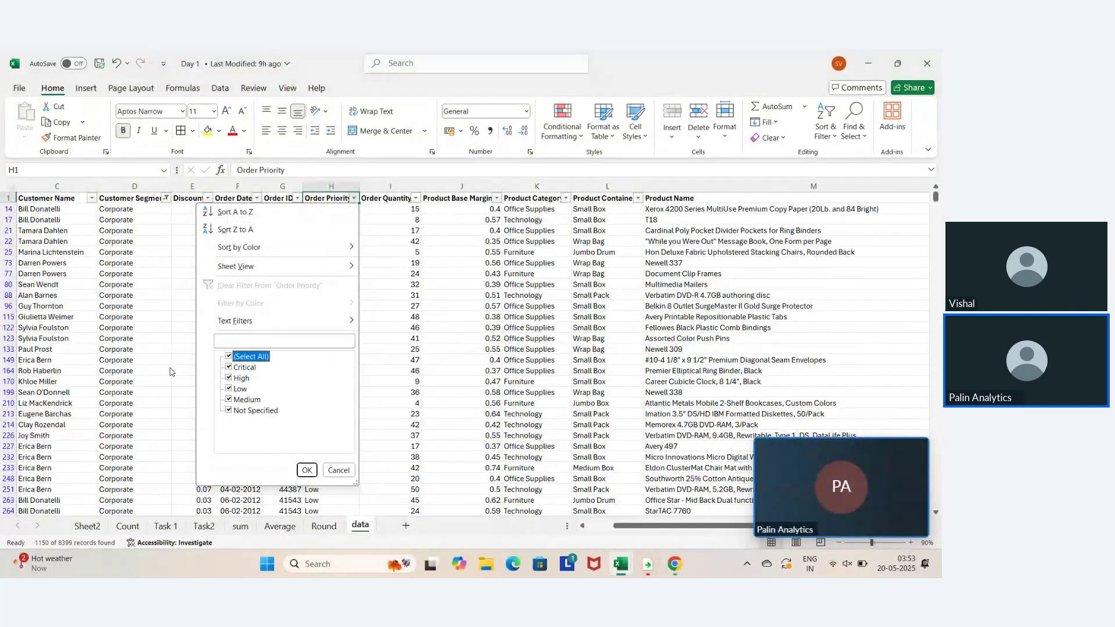
{"action": "key", "text": "space"}
{"action": "key", "text": "Down"}
{"action": "key", "text": "space"}
{"action": "key", "text": "Return"}
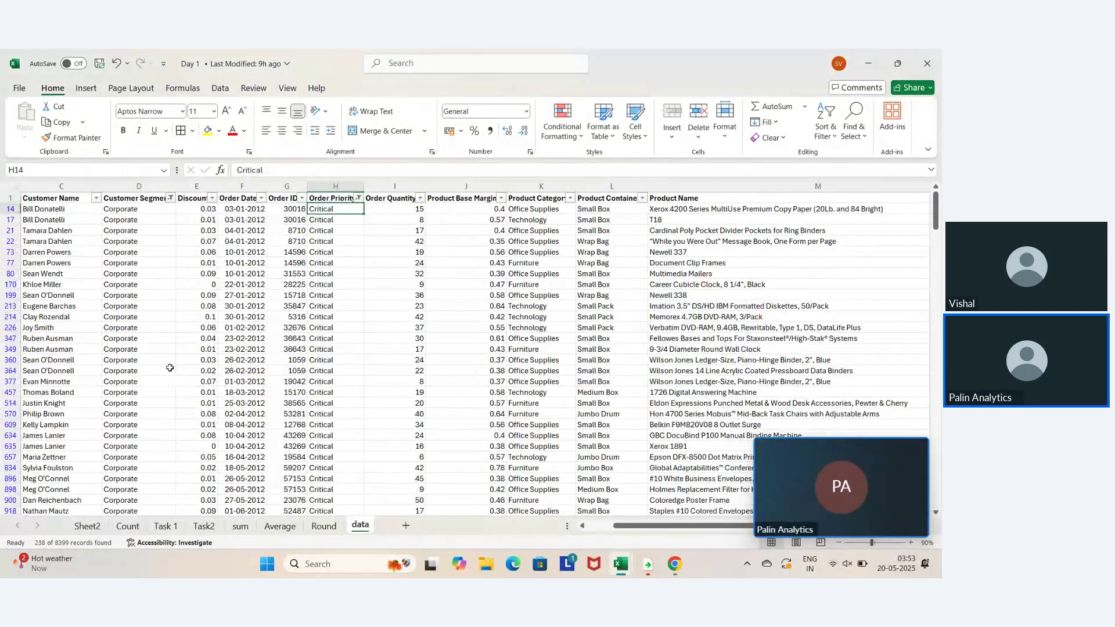
Count the critical Corporate orders by selecting all filtered entries of the Order Priority column
{"action": "key", "text": "ctrl+shift+Down"}
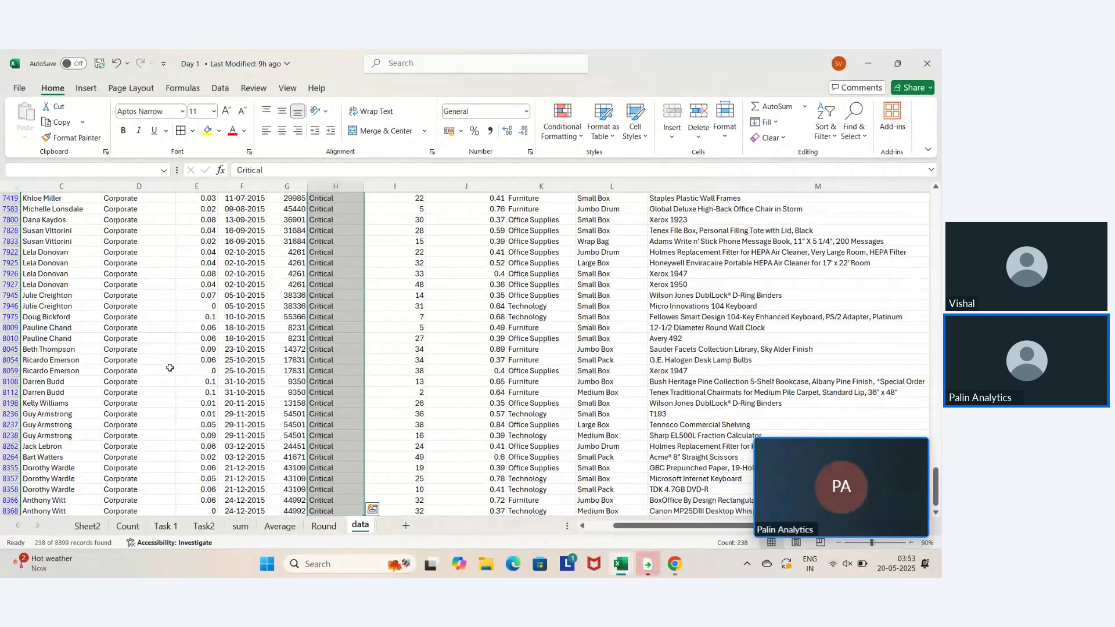
{"action": "key", "text": "alt+Tab"}
{"action": "key", "text": "alt+Tab"}
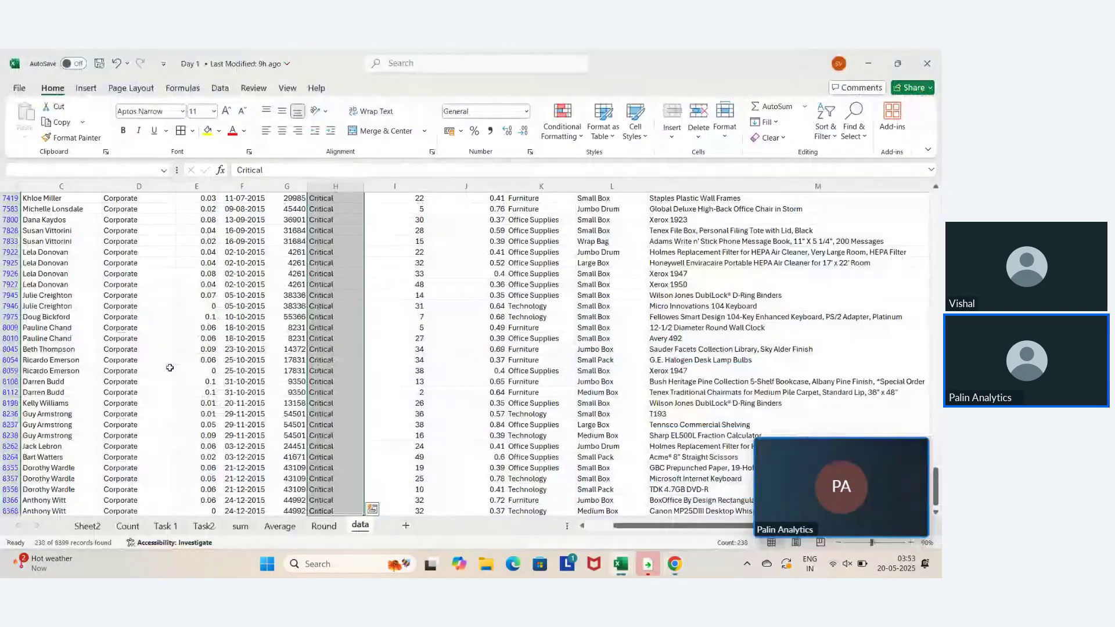
Calculate the Critical share for Corporate in cell C13 of the Task2 sheet with the formula =238/1150
{"action": "key", "text": "ctrl+Page_Up"}
{"action": "key", "text": "ctrl+Page_Up"}
{"action": "key", "text": "ctrl+Page_Up"}
{"action": "key", "text": "ctrl+Page_Up"}
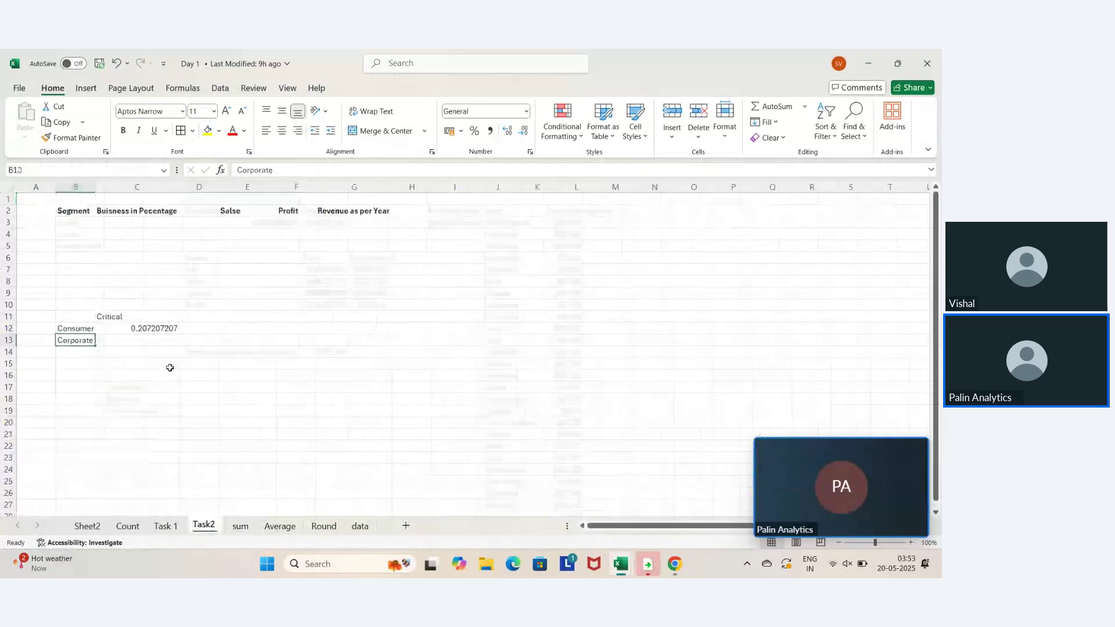
{"action": "key", "text": "Right"}
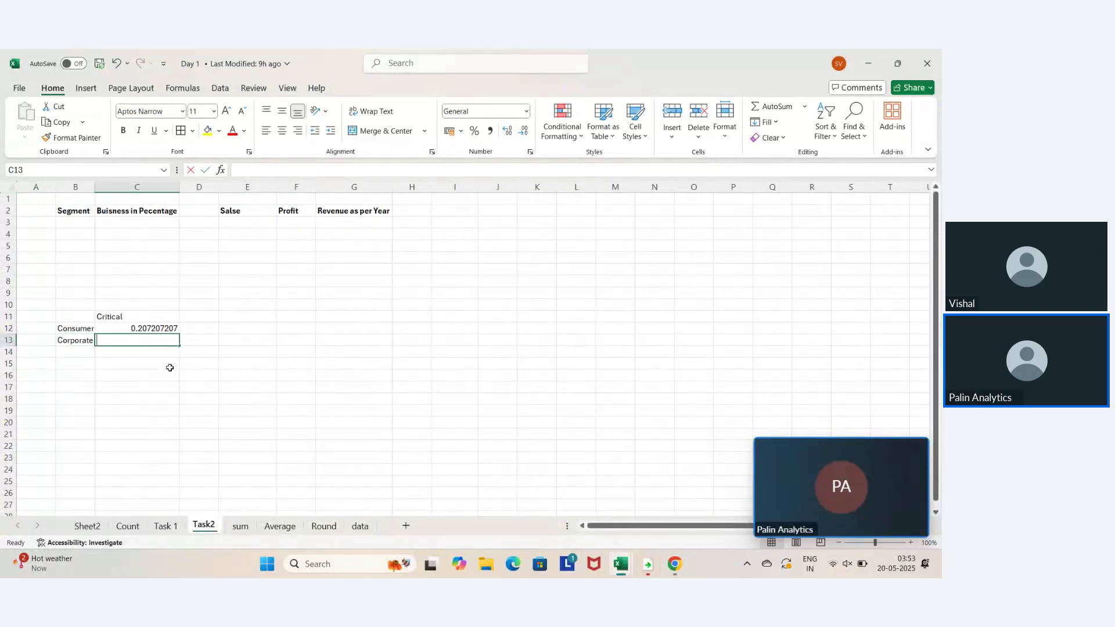
{"action": "type", "text": "=238"}
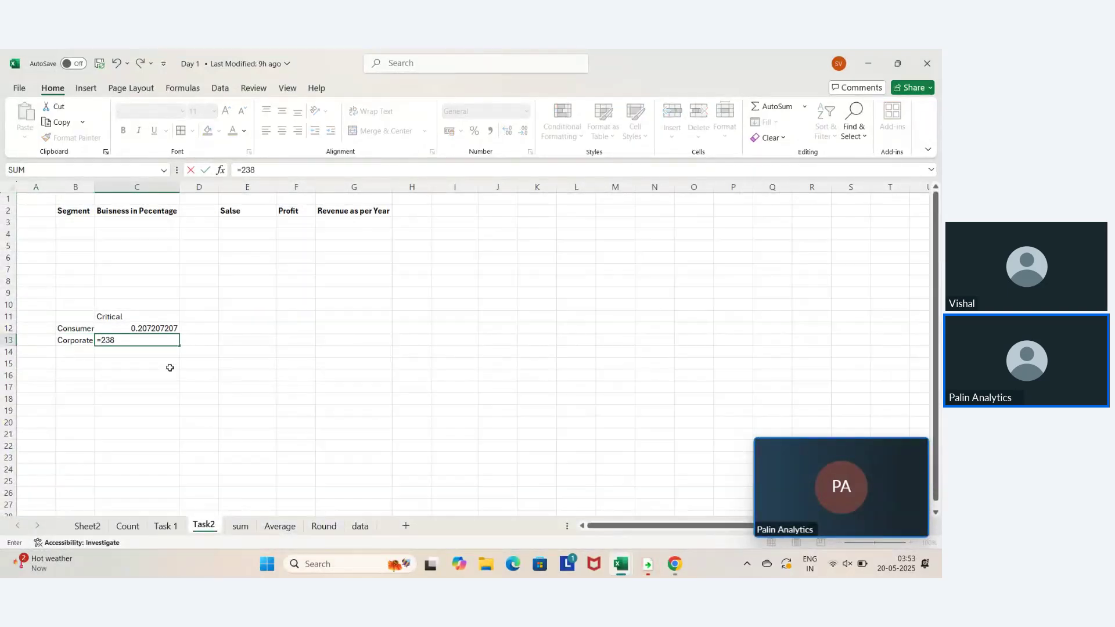
{"action": "type", "text": "/1150"}
{"action": "key", "text": "Return"}
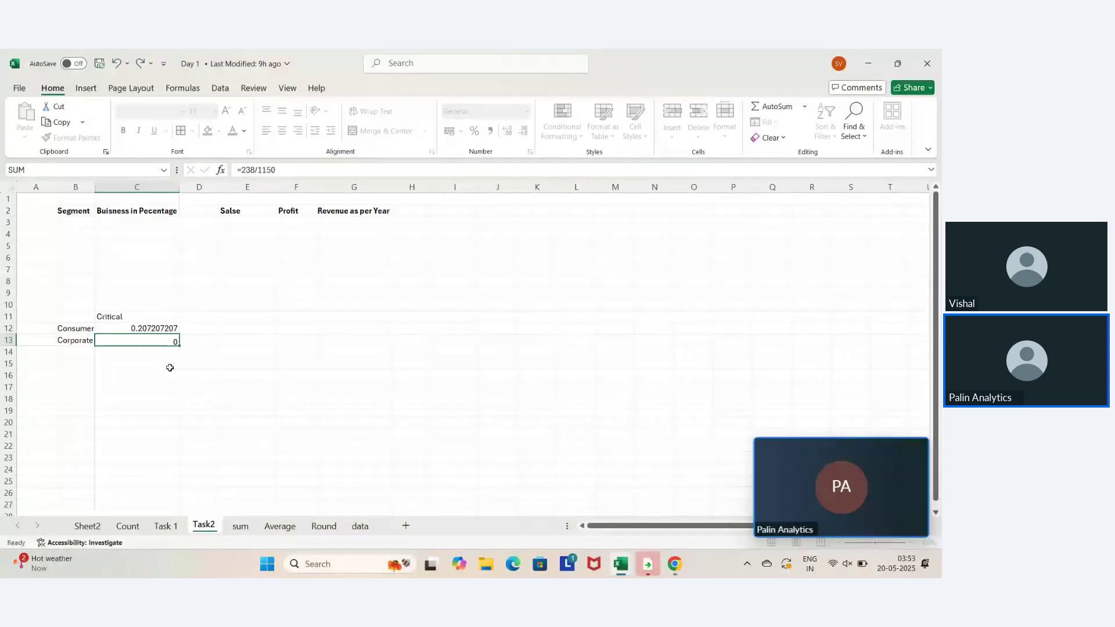
Format the Consumer and Corporate shares in C12:C13 as percentages with two decimal places
{"action": "key", "text": "Right"}
{"action": "key", "text": "Left"}
{"action": "key", "text": "Up"}
{"action": "key", "text": "Up"}
{"action": "key", "text": "shift+Down"}
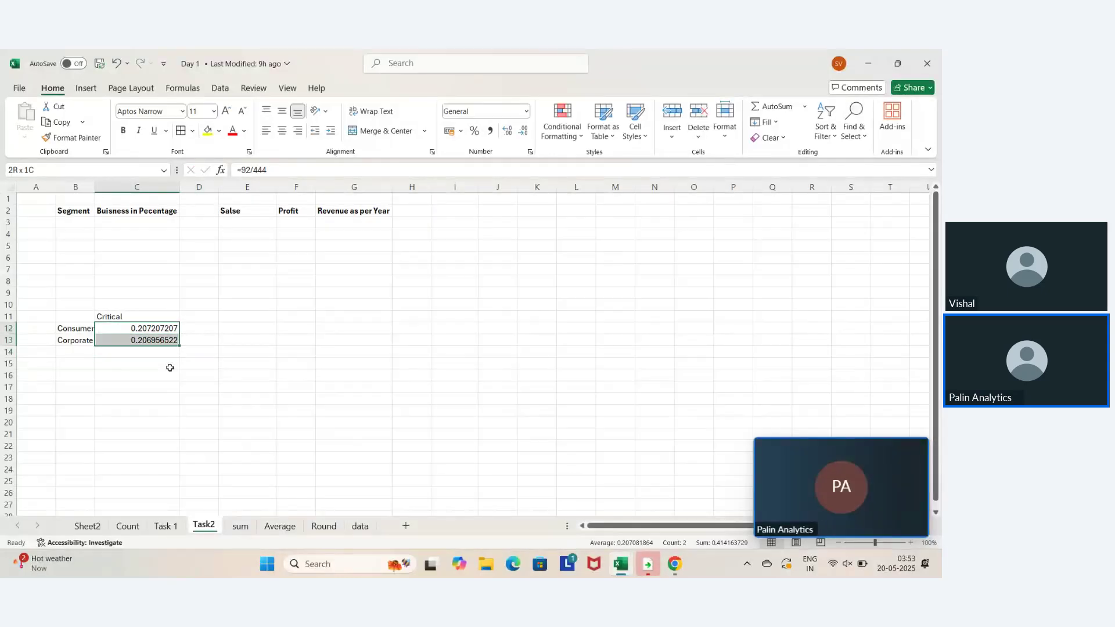
{"action": "key", "text": "shift+Down"}
{"action": "key", "text": "shift+Up"}
{"action": "key", "text": "ctrl+shift+5"}
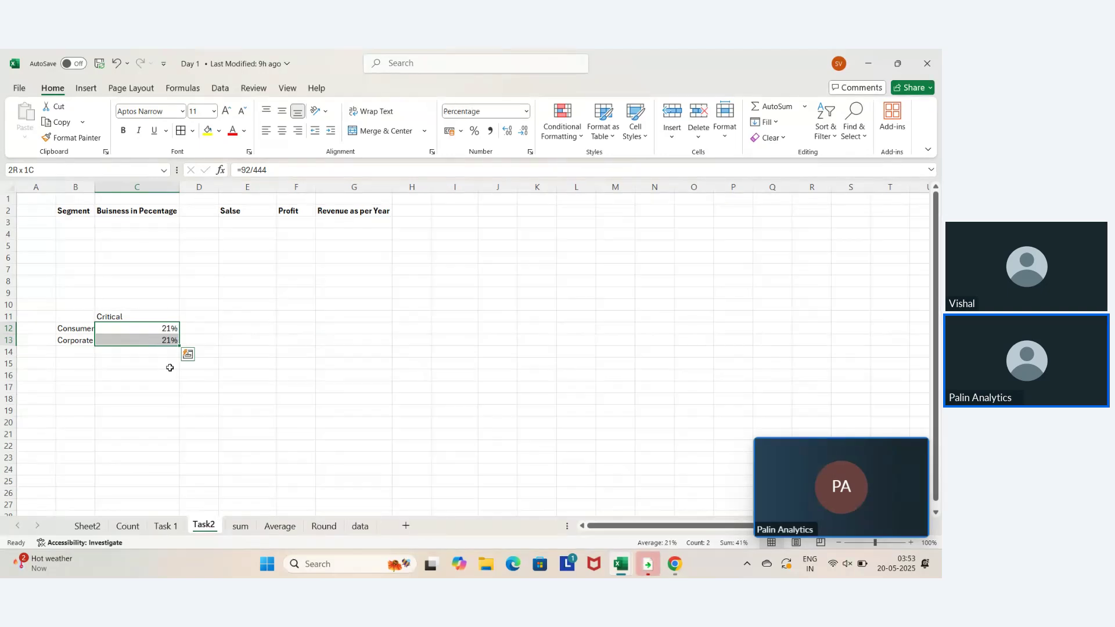
{"action": "left_click", "coordinate": [505, 129]}
{"action": "left_click", "coordinate": [506, 129]}
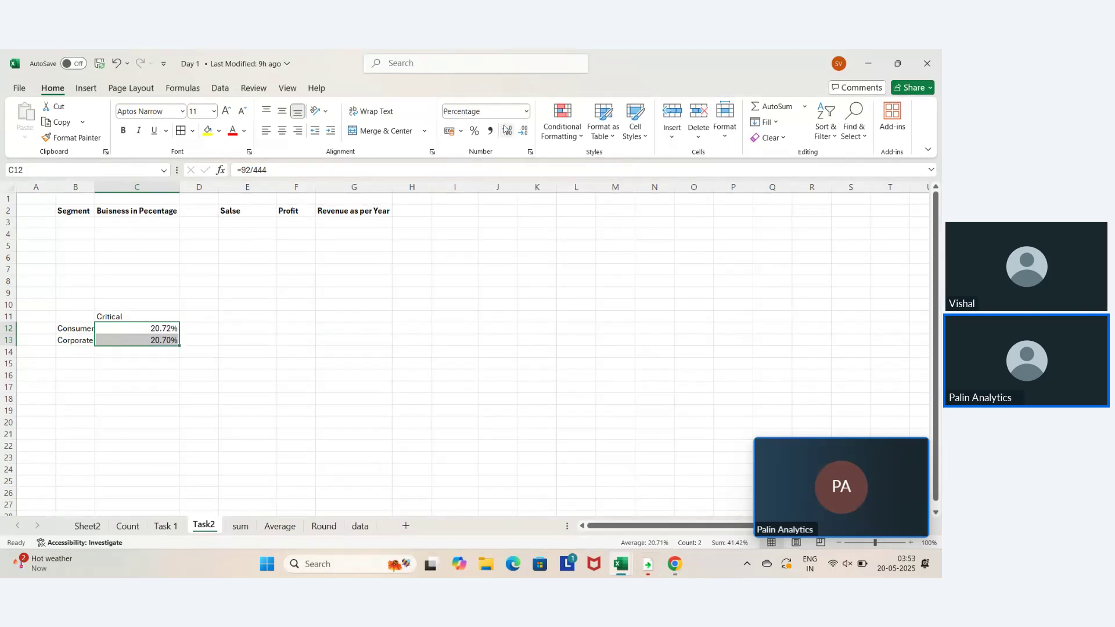
{"action": "left_click", "coordinate": [145, 351]}
{"action": "key", "text": "Left"}
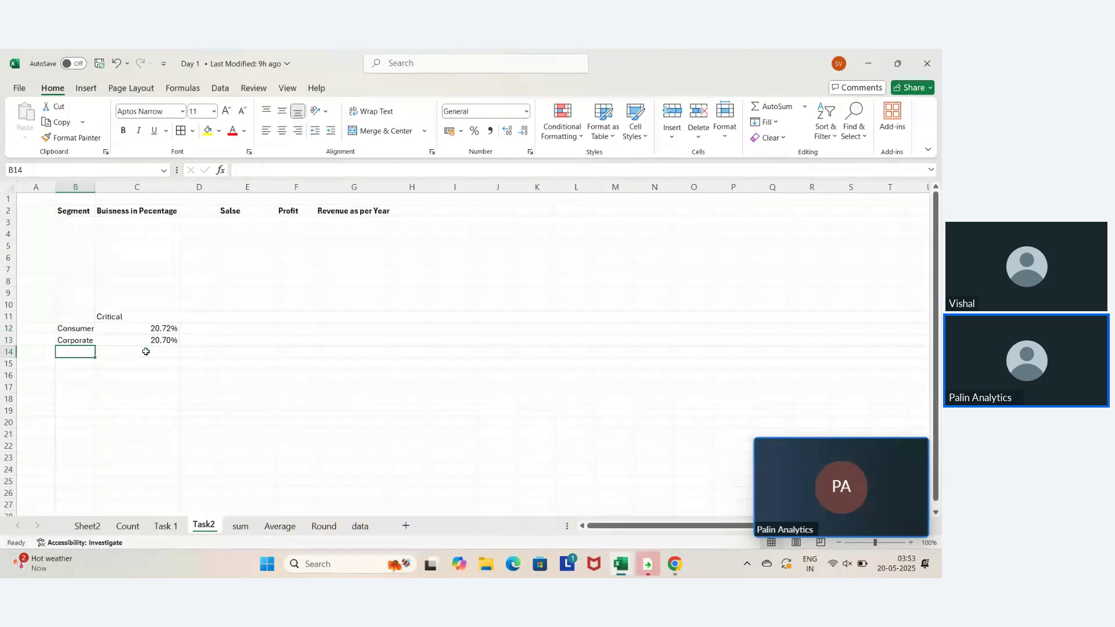
{"action": "key", "text": "Right"}
{"action": "key", "text": "Up"}
{"action": "key", "text": "Up"}
{"action": "key", "text": "shift+Down"}
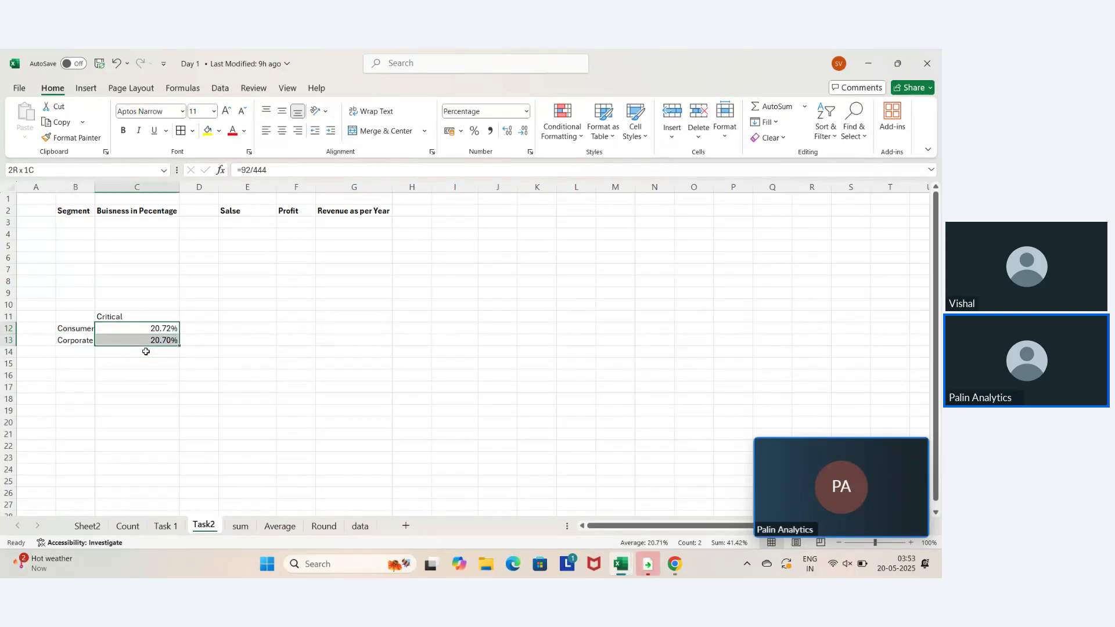
{"action": "key", "text": "Down"}
{"action": "key", "text": "Left"}
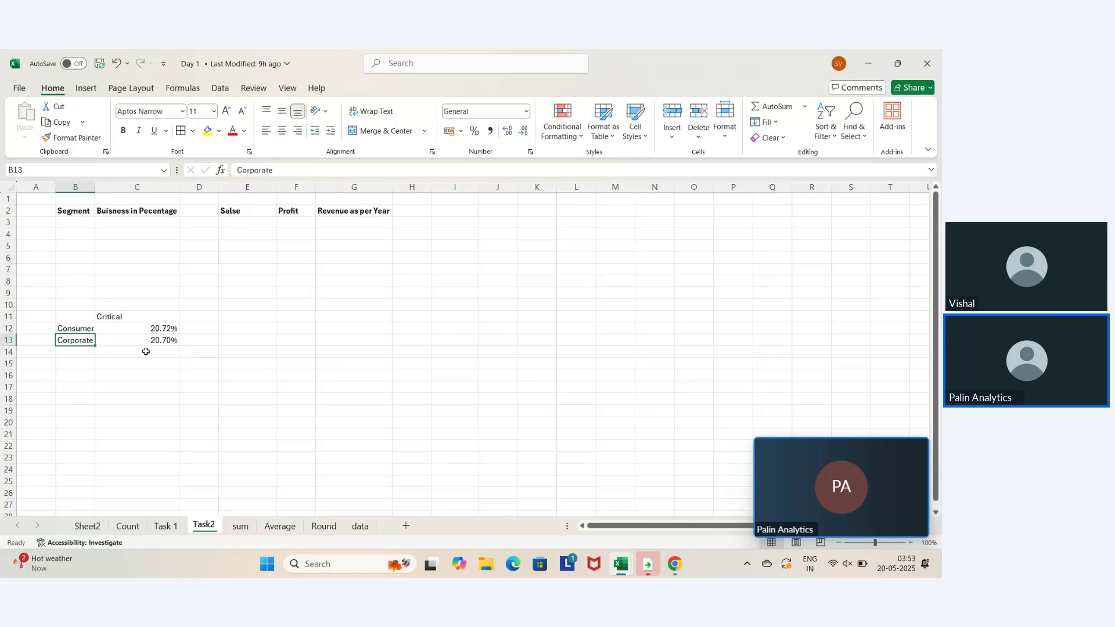
Enter the segment label Home Offices in cell B14, below Corporate
{"action": "key", "text": "Down"}
{"action": "type", "text": "Te"}
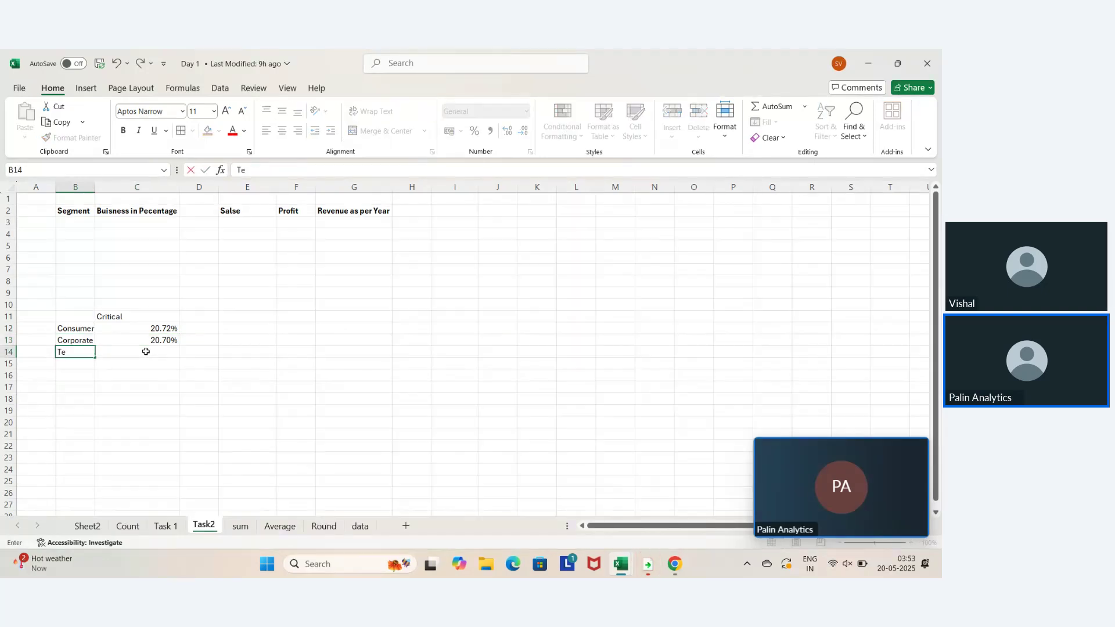
{"action": "type", "text": "chon"}
{"action": "key", "text": "BackSpace"}
{"action": "key", "text": "BackSpace"}
{"action": "key", "text": "BackSpace"}
{"action": "key", "text": "BackSpace"}
{"action": "type", "text": "Home"}
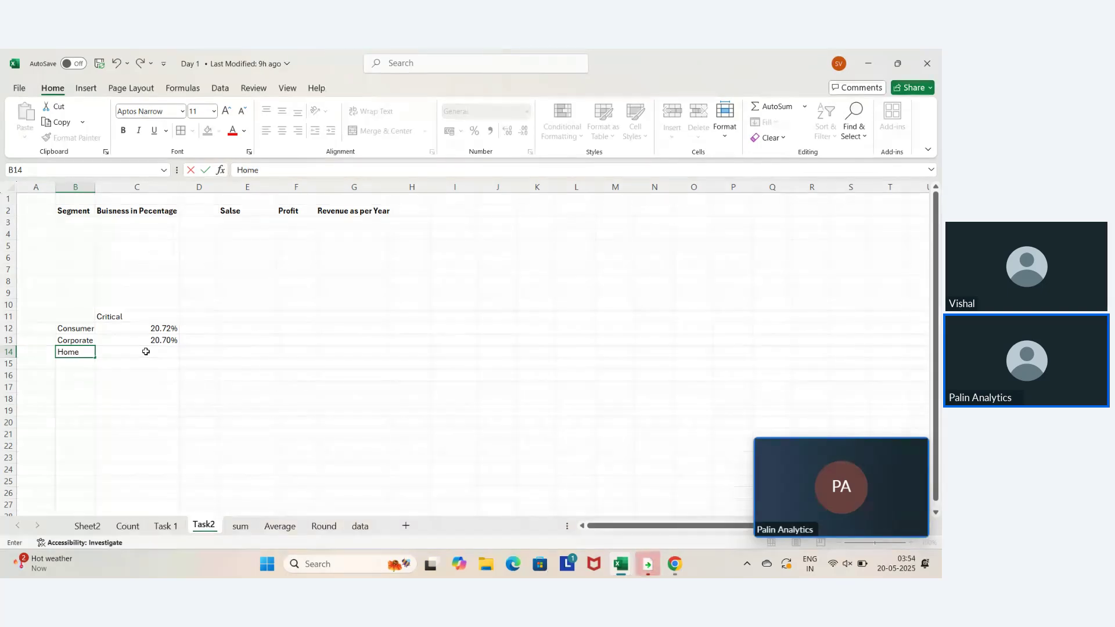
{"action": "type", "text": " Offices"}
{"action": "key", "text": "Return"}
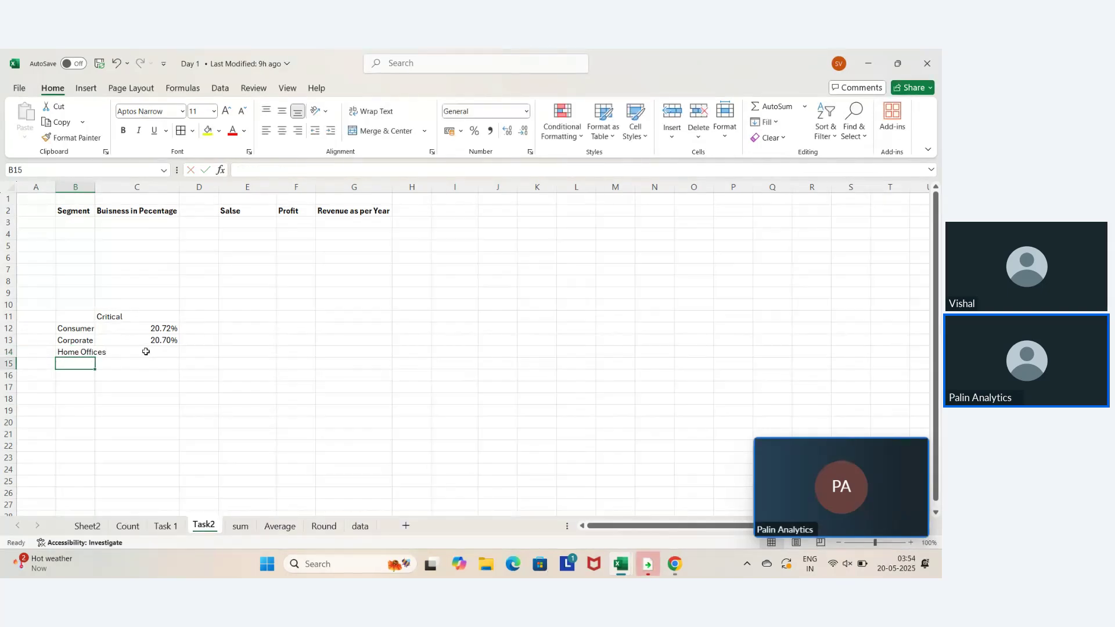
Return to the data sheet and remove the Critical filter from the Order Priority column
{"action": "left_click", "coordinate": [145, 351]}
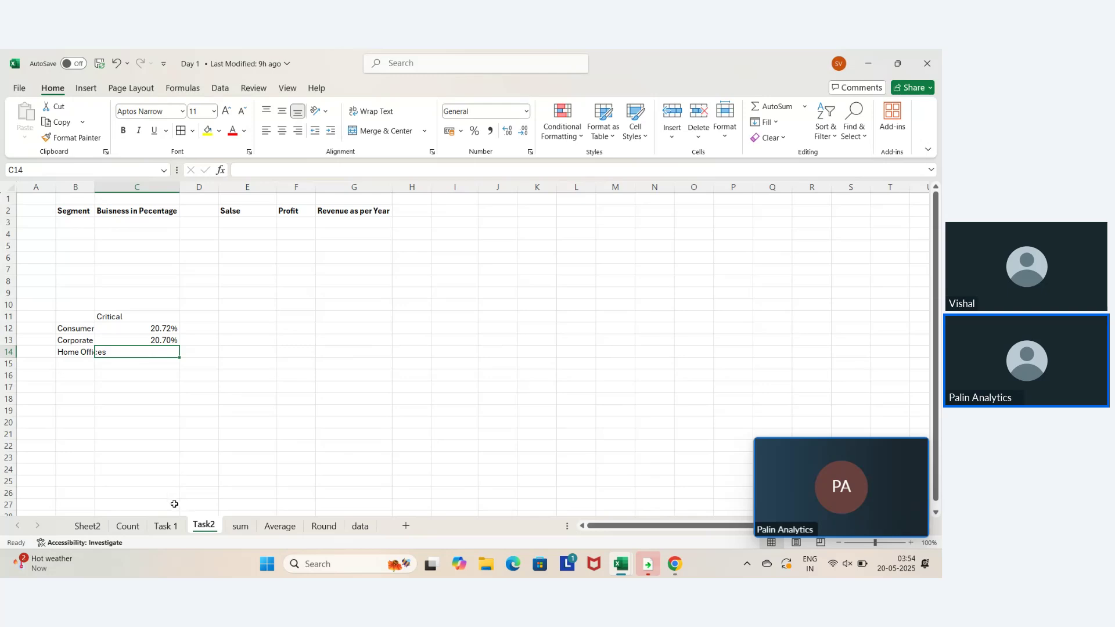
{"action": "left_click", "coordinate": [359, 526]}
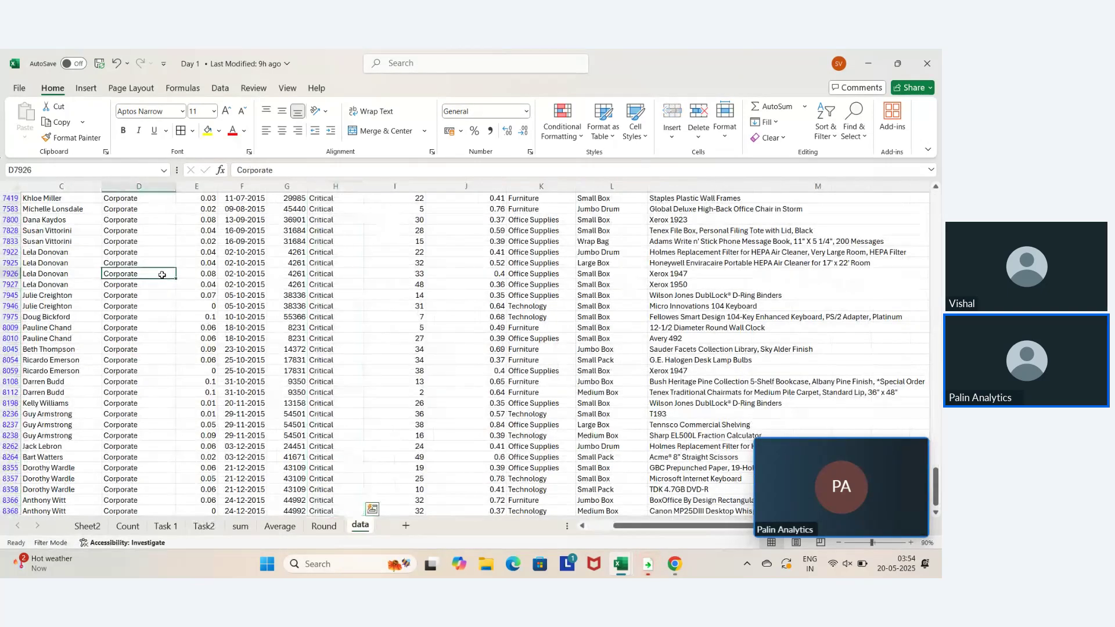
{"action": "key", "text": "Up"}
{"action": "key", "text": "Up"}
{"action": "key", "text": "Right"}
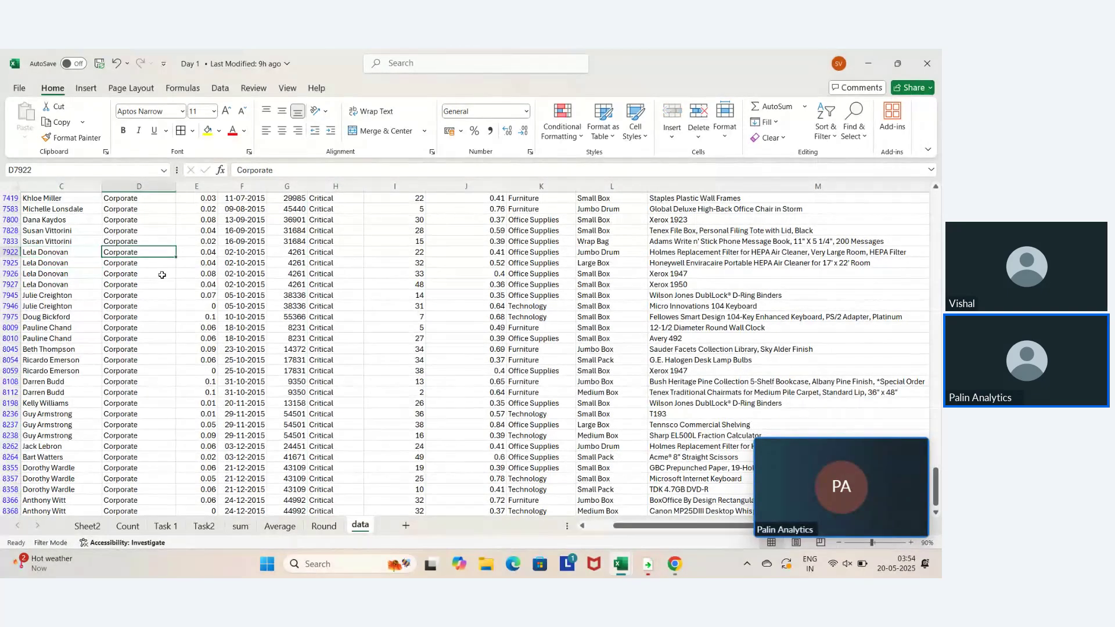
{"action": "key", "text": "ctrl+Up"}
{"action": "key", "text": "Right"}
{"action": "key", "text": "Right"}
{"action": "key", "text": "Right"}
{"action": "key", "text": "Right"}
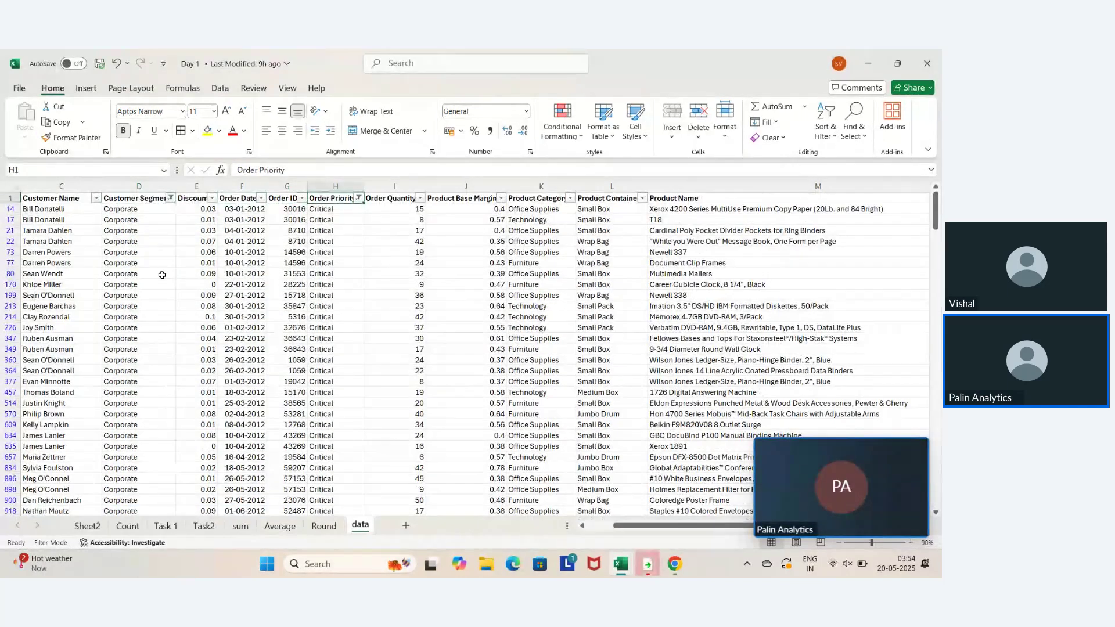
{"action": "key", "text": "alt+Down"}
{"action": "key", "text": "Down"}
{"action": "key", "text": "Down"}
{"action": "key", "text": "Down"}
{"action": "key", "text": "Down"}
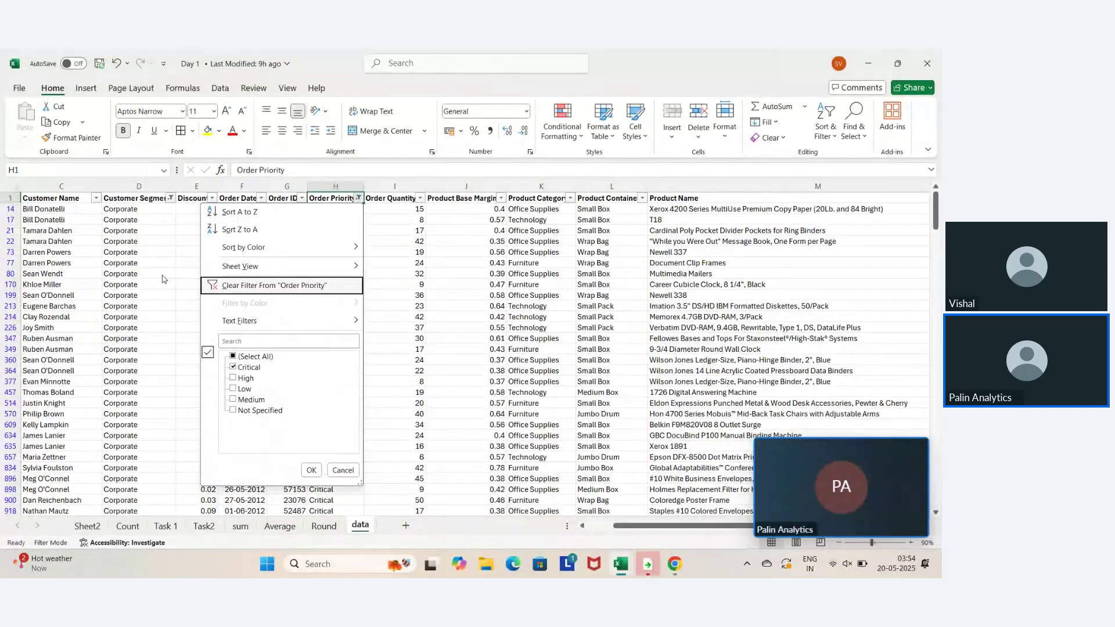
{"action": "key", "text": "Return"}
Change the Customer Segment filter on the data sheet from Corporate to Home Office only
{"action": "key", "text": "Left"}
{"action": "key", "text": "Left"}
{"action": "key", "text": "Left"}
{"action": "key", "text": "Left"}
{"action": "key", "text": "alt+Down"}
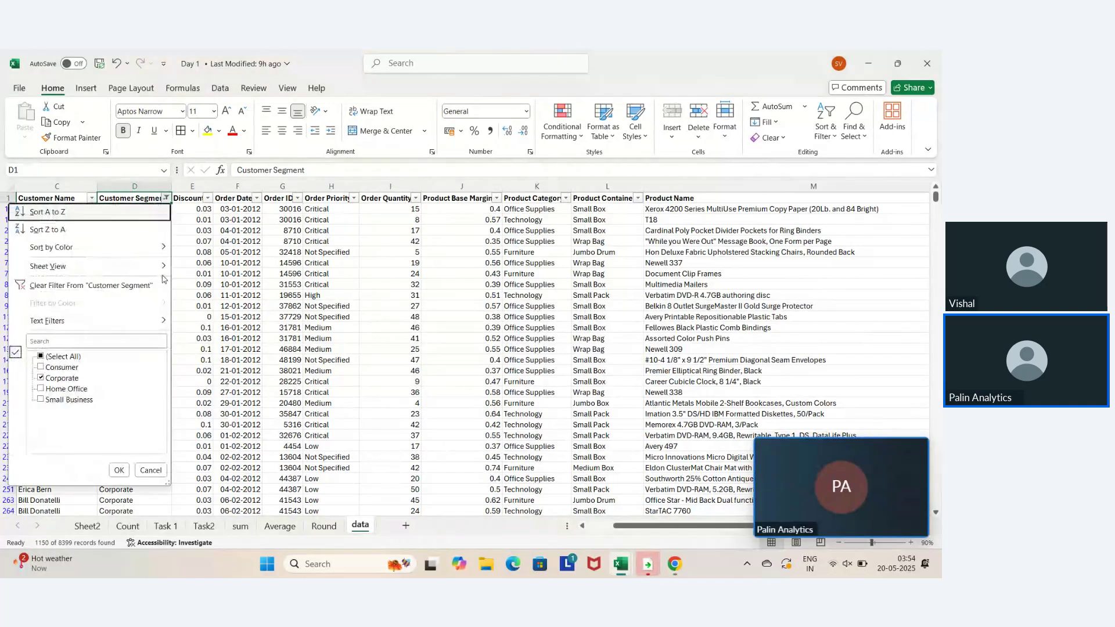
{"action": "key", "text": "Down"}
{"action": "key", "text": "Down"}
{"action": "key", "text": "Down"}
{"action": "key", "text": "Down"}
{"action": "key", "text": "Down"}
{"action": "key", "text": "Down"}
{"action": "key", "text": "Down"}
{"action": "key", "text": "Down"}
{"action": "key", "text": "Down"}
{"action": "key", "text": "Down"}
{"action": "key", "text": "Down"}
{"action": "key", "text": "space"}
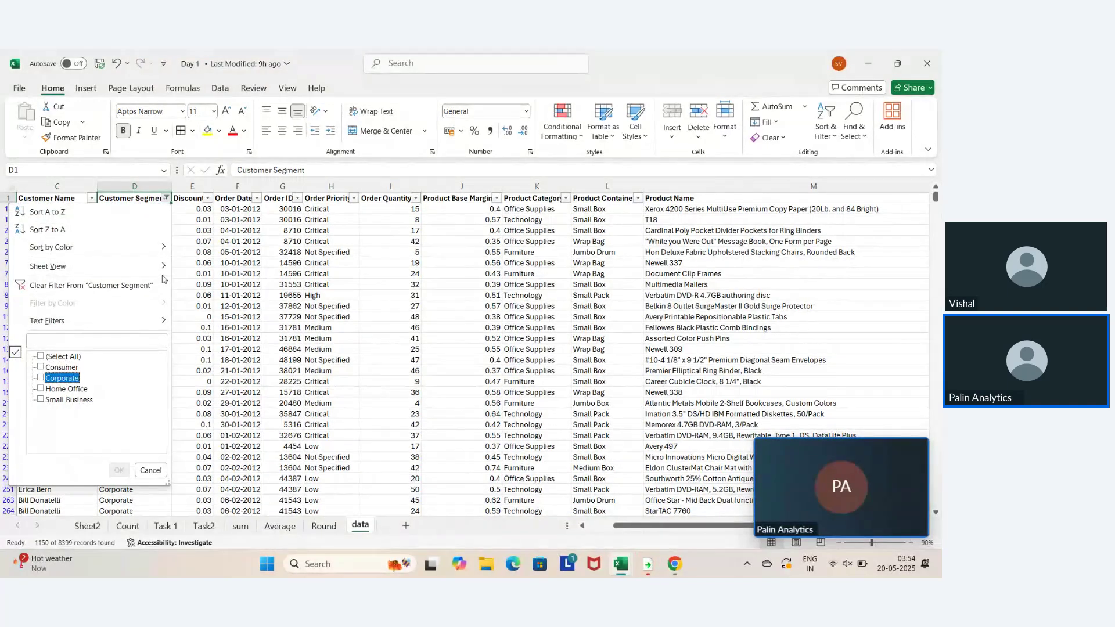
{"action": "key", "text": "Down"}
{"action": "key", "text": "space"}
{"action": "key", "text": "Tab"}
{"action": "key", "text": "Return"}
Select all Order Priority values of the Home Office rows to get their count, then return to the column header
{"action": "key", "text": "Right"}
{"action": "key", "text": "Right"}
{"action": "key", "text": "Right"}
{"action": "key", "text": "Right"}
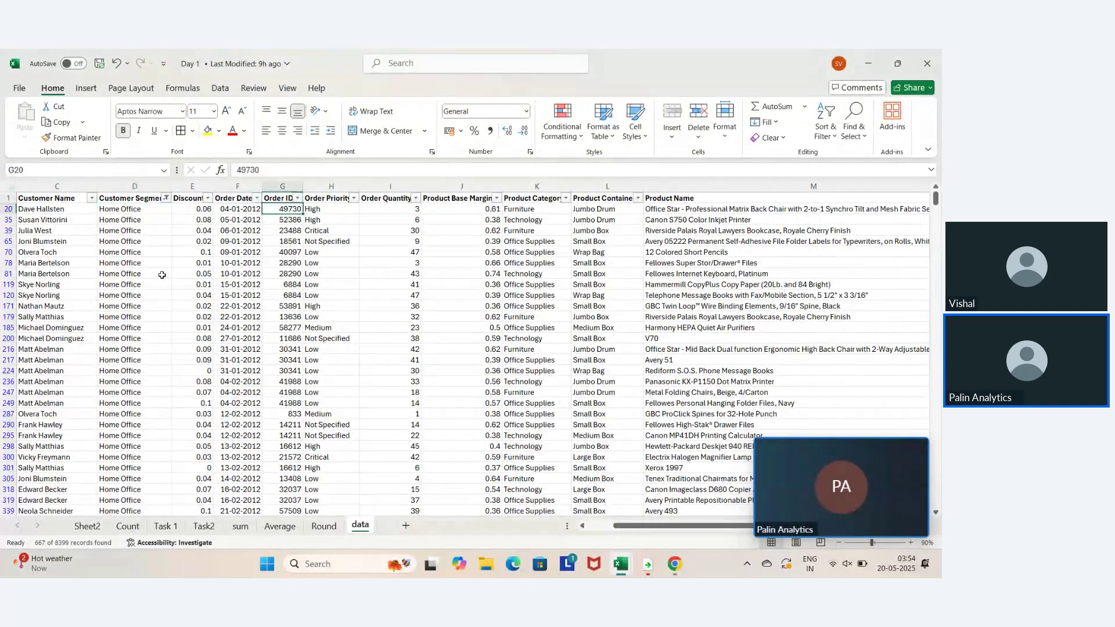
{"action": "key", "text": "Down"}
{"action": "key", "text": "ctrl+shift+Down"}
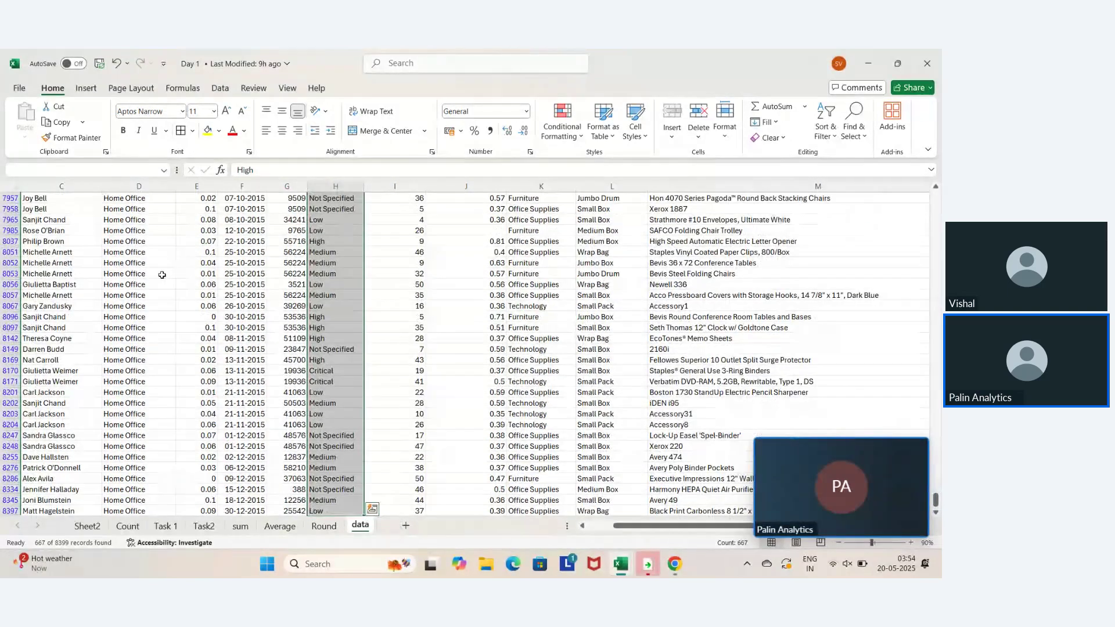
{"action": "key", "text": "ctrl+Up"}
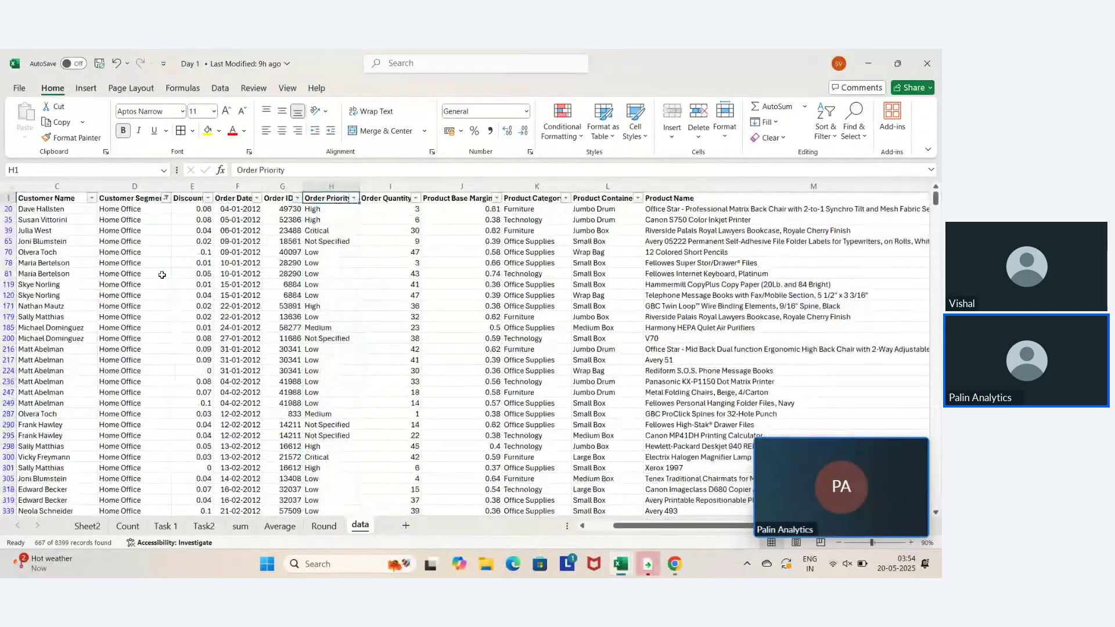
Filter the Order Priority column to Critical only and select the remaining Home Office values to count them
{"action": "key", "text": "alt+Down"}
{"action": "key", "text": "Down"}
{"action": "key", "text": "Down"}
{"action": "key", "text": "Down"}
{"action": "key", "text": "Down"}
{"action": "key", "text": "Down"}
{"action": "key", "text": "Down"}
{"action": "key", "text": "Down"}
{"action": "key", "text": "Down"}
{"action": "key", "text": "Down"}
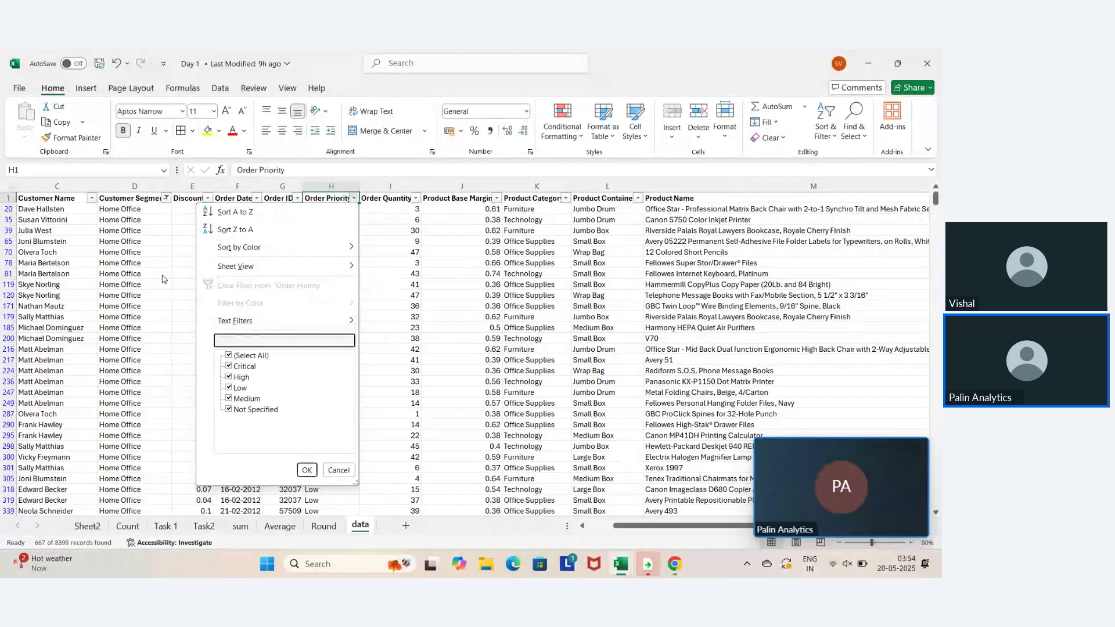
{"action": "key", "text": "space"}
{"action": "key", "text": "Down"}
{"action": "key", "text": "space"}
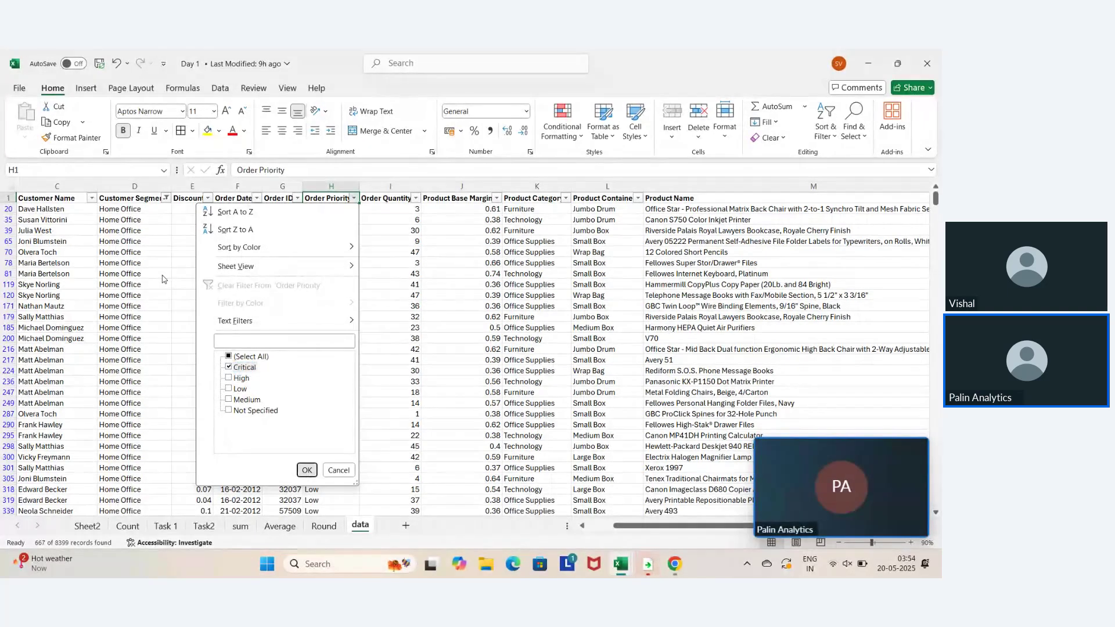
{"action": "key", "text": "Return"}
{"action": "key", "text": "Down"}
{"action": "key", "text": "ctrl+shift+Down"}
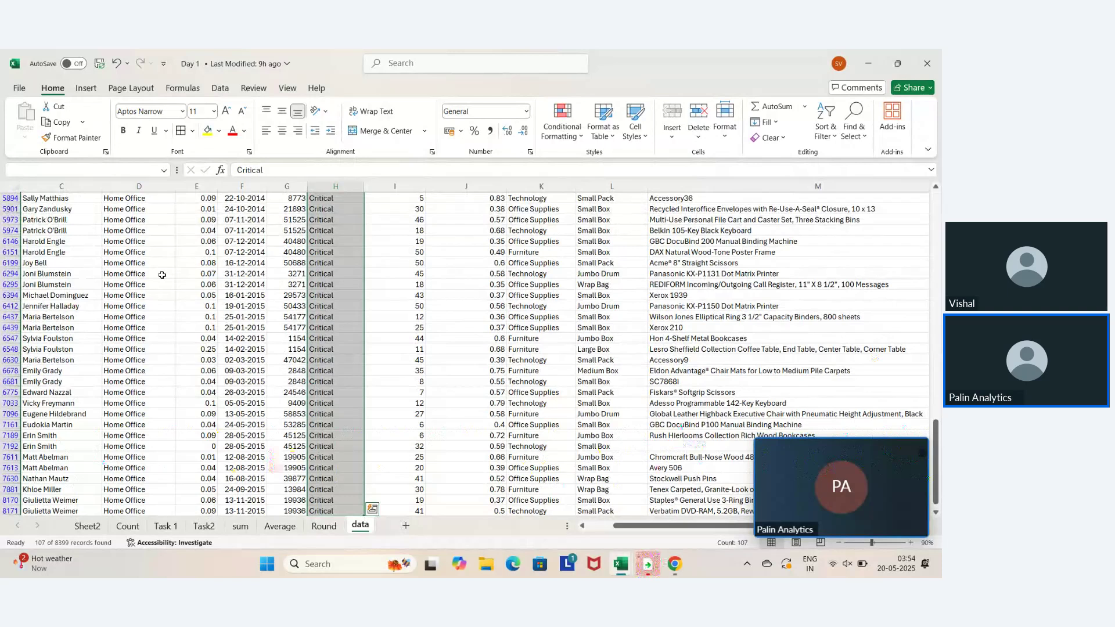
Calculate the Critical share for Home Offices in cell C14 of the Task2 sheet with the formula =107/657
{"action": "key", "text": "ctrl+Page_Up"}
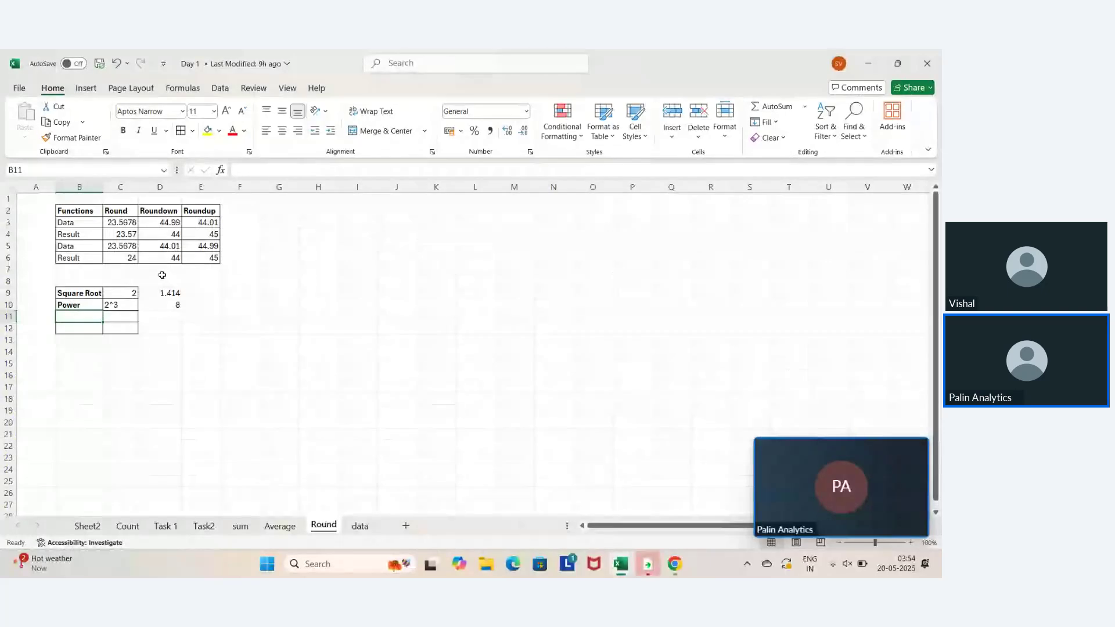
{"action": "key", "text": "ctrl+Page_Up"}
{"action": "key", "text": "ctrl+Page_Up"}
{"action": "key", "text": "ctrl+Page_Up"}
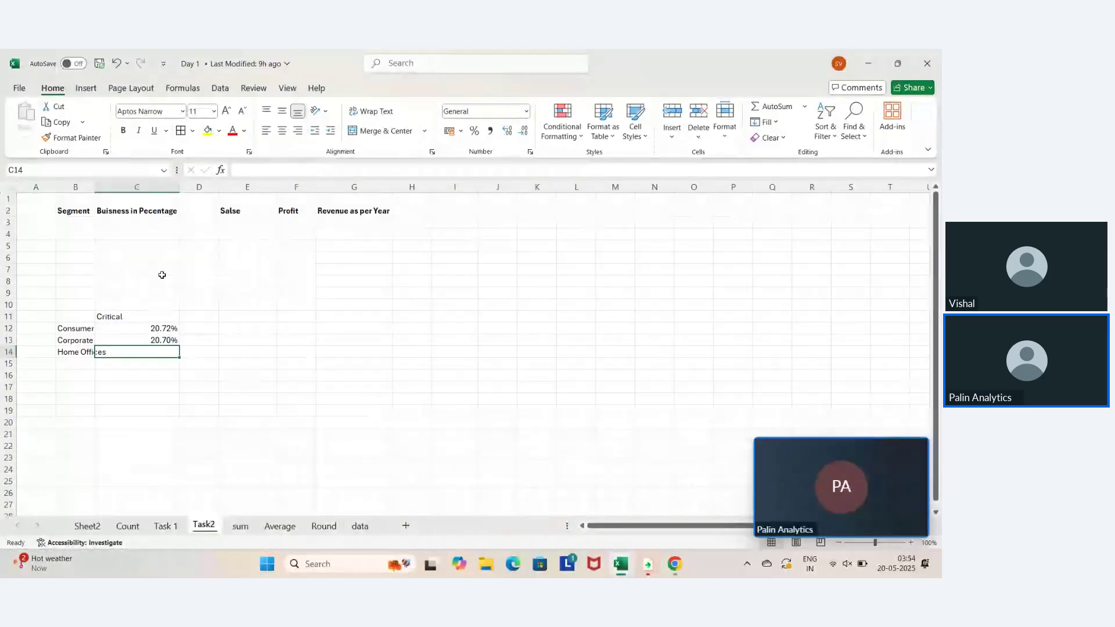
{"action": "type", "text": "=107"}
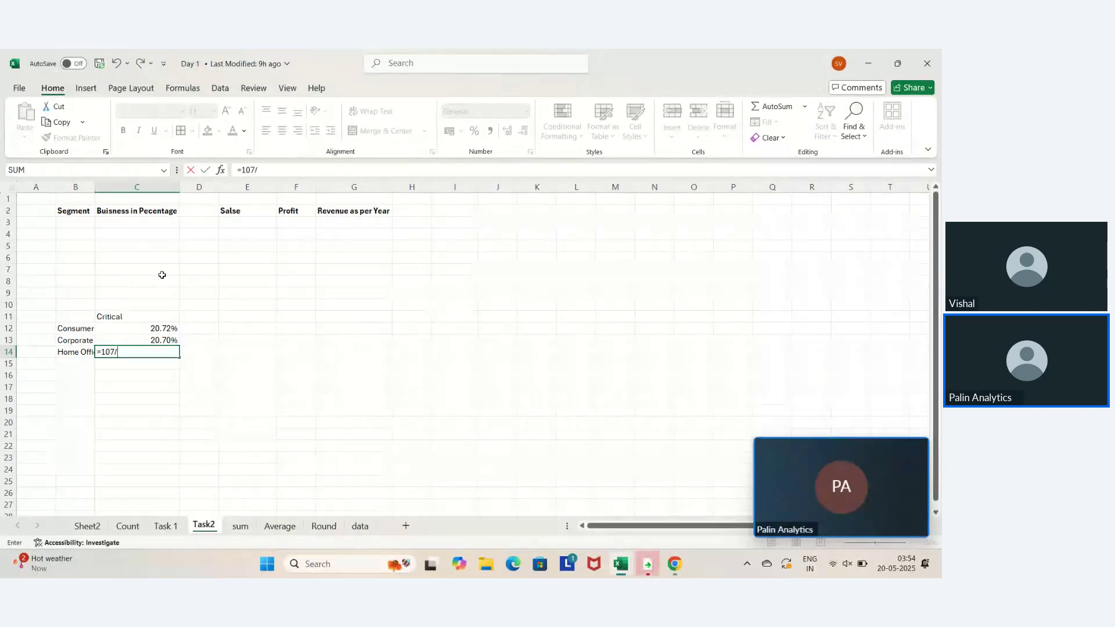
{"action": "type", "text": "/657"}
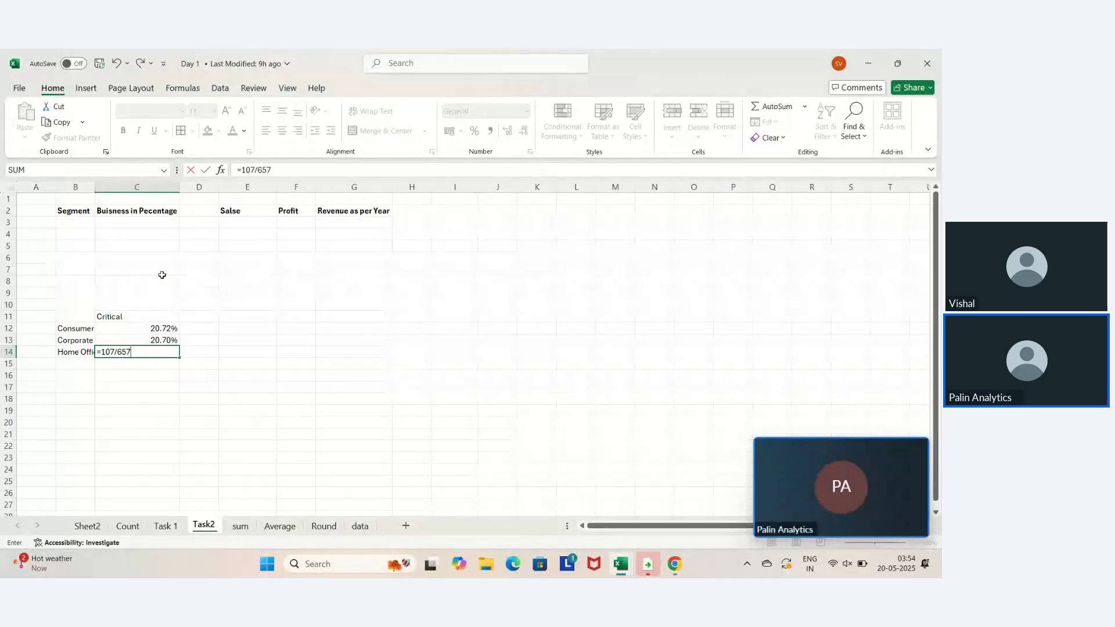
{"action": "key", "text": "Return"}
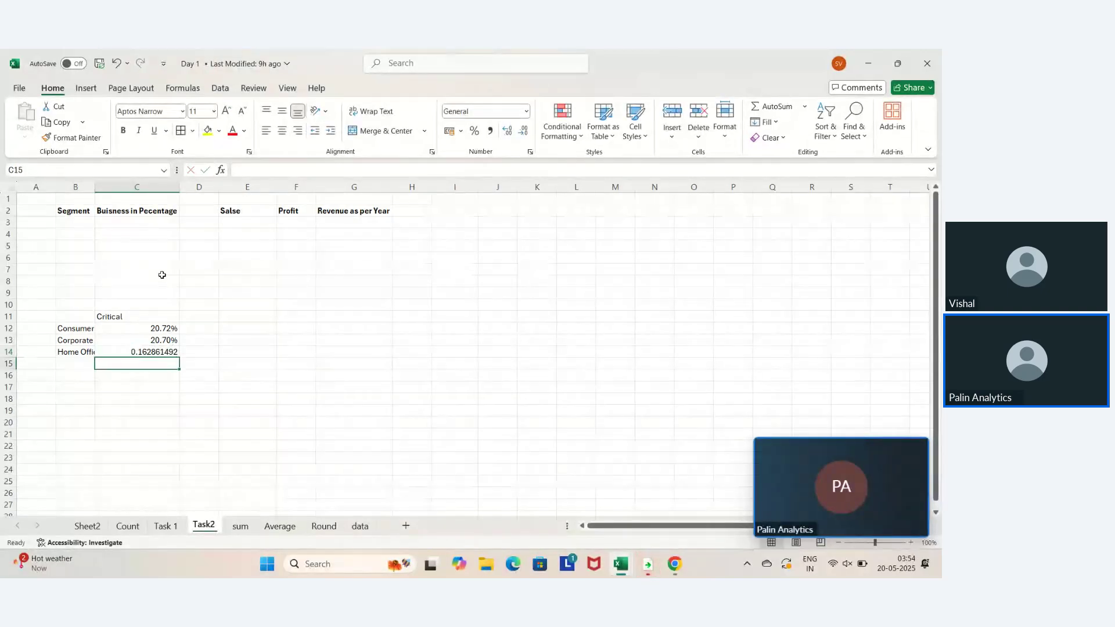
Format the Home Offices share in C14 as a percentage
{"action": "key", "text": "Up"}
{"action": "key", "text": "ctrl+shift+5"}
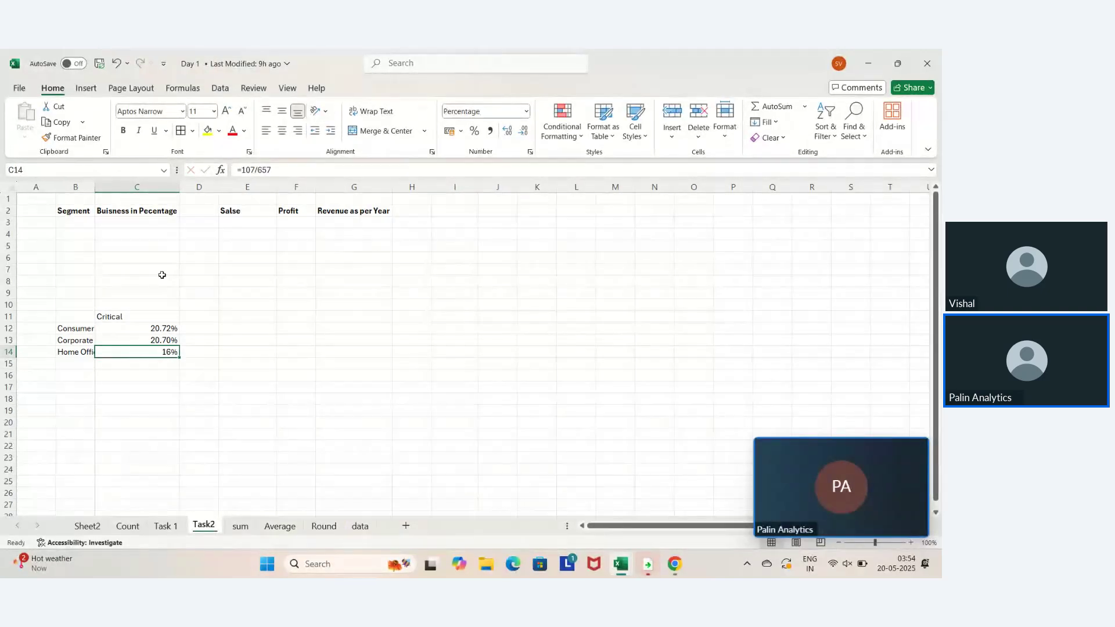
{"action": "key", "text": "Down"}
Go back to the data sheet and clear the Critical filter from Order Priority for the Home Office rows
{"action": "key", "text": "alt+Tab"}
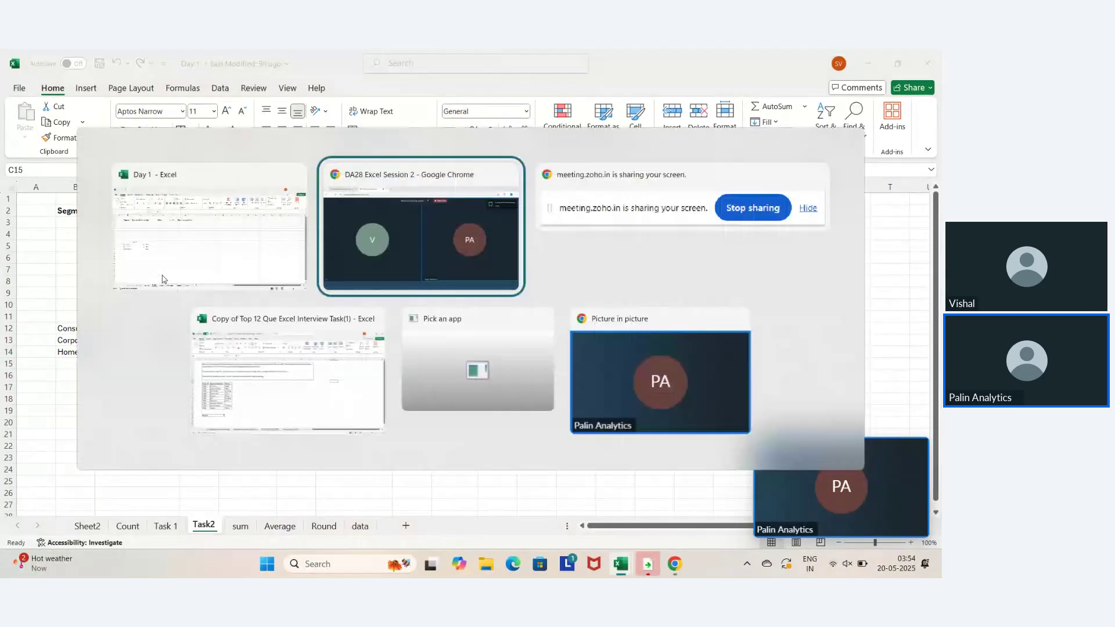
{"action": "key", "text": "ctrl+Page_Down"}
{"action": "key", "text": "ctrl+Page_Down"}
{"action": "key", "text": "ctrl+Page_Down"}
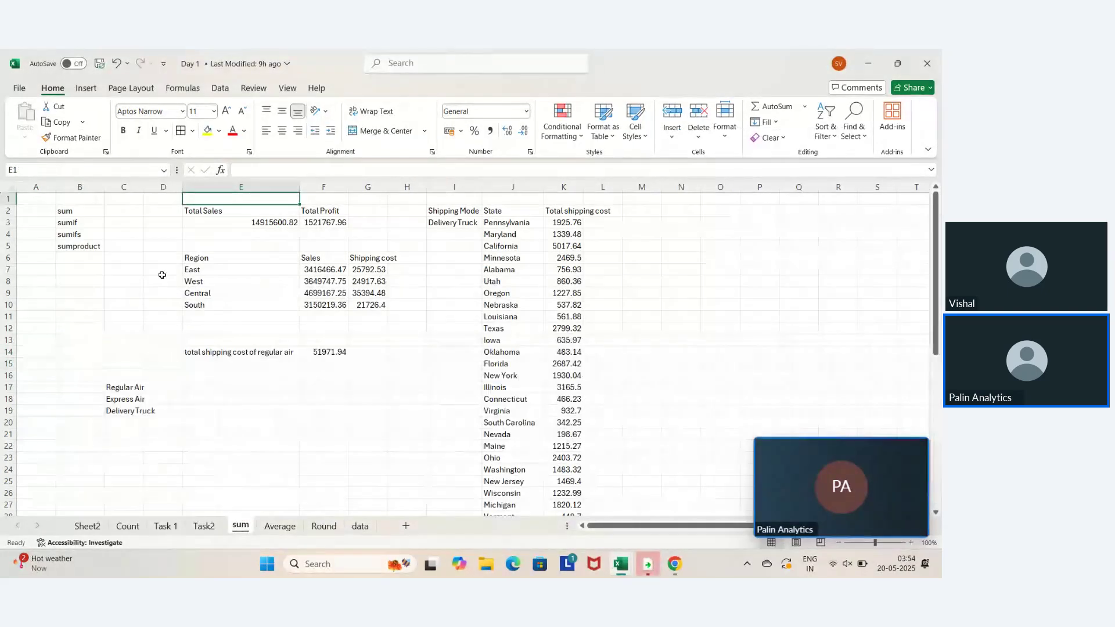
{"action": "key", "text": "ctrl+Page_Down"}
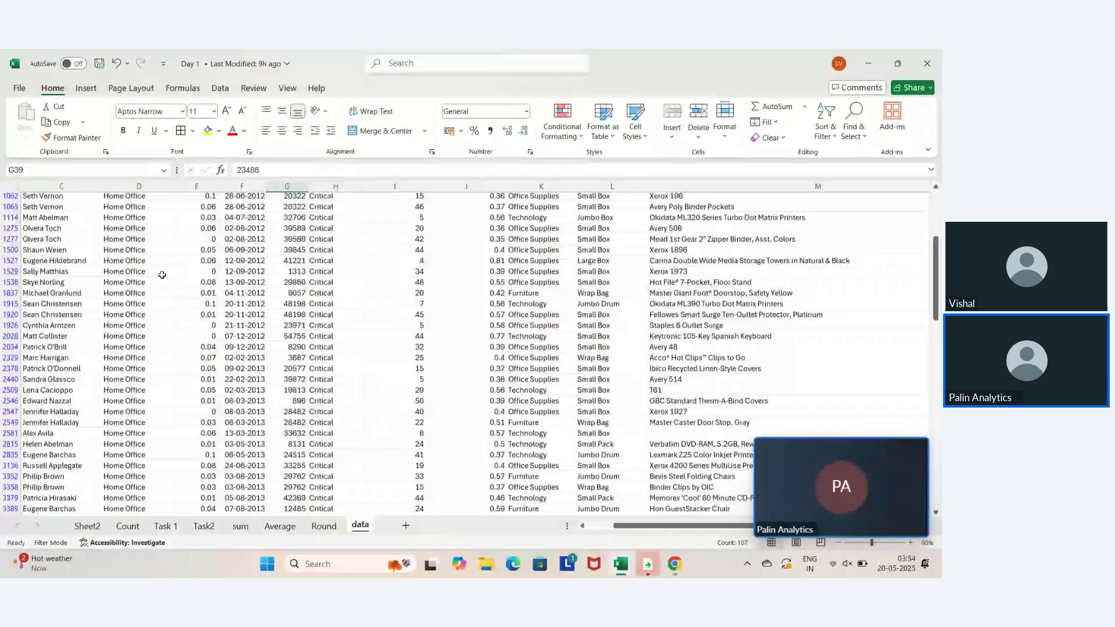
{"action": "key", "text": "ctrl+Up"}
{"action": "key", "text": "alt+Down"}
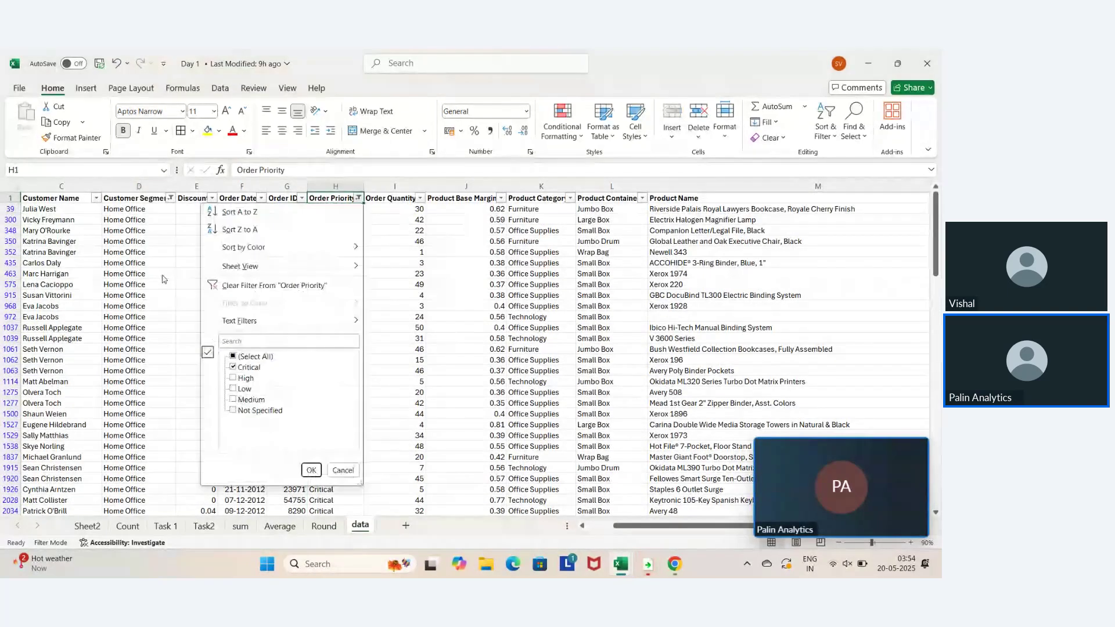
{"action": "key", "text": "Down"}
{"action": "key", "text": "Down"}
{"action": "key", "text": "Down"}
{"action": "key", "text": "Down"}
{"action": "key", "text": "Return"}
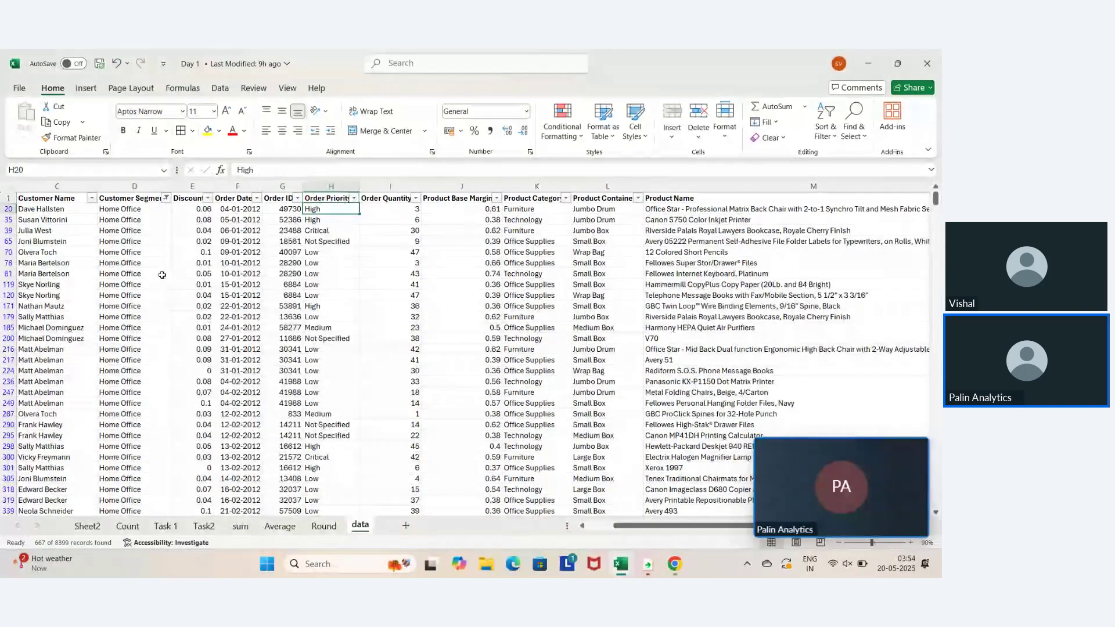
Select the unfiltered Order Priority values of Home Office to recheck the segment's total count
{"action": "key", "text": "ctrl+shift+Down"}
{"action": "key", "text": "alt+Tab"}
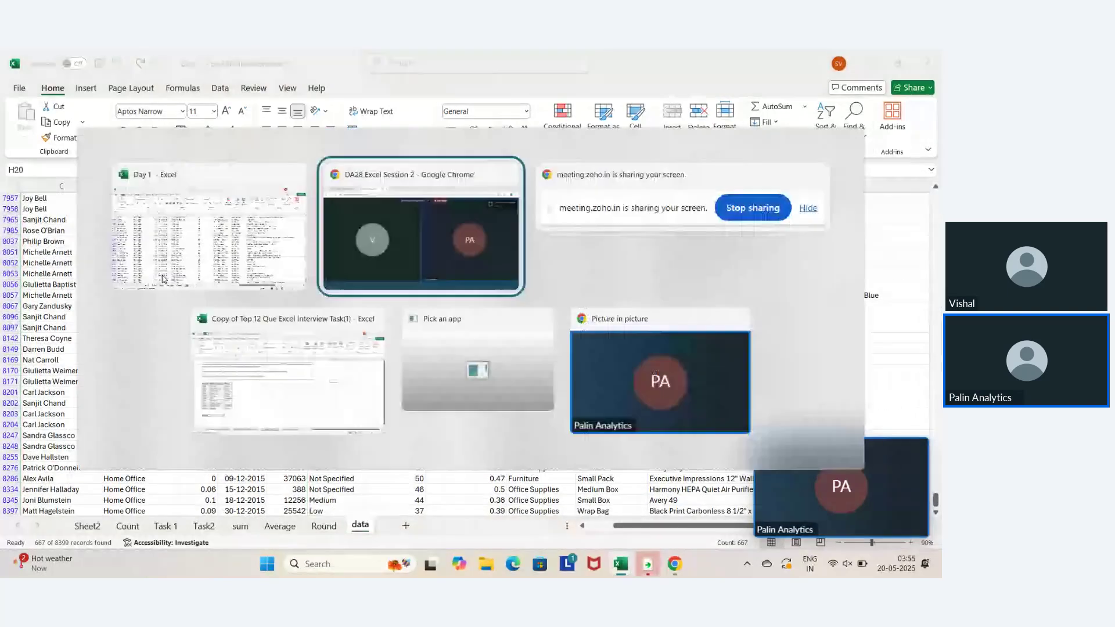
{"action": "key", "text": "alt+Tab"}
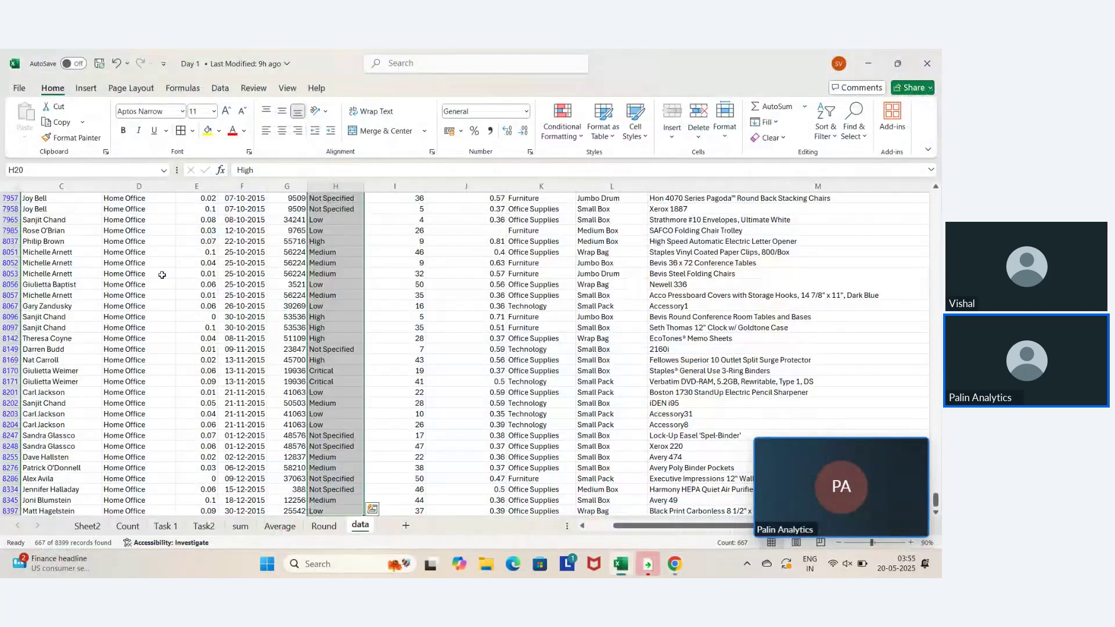
Correct the C14 formula on the Task2 sheet to =107/667 and show its percentage with two decimal places
{"action": "key", "text": "ctrl+Page_Up"}
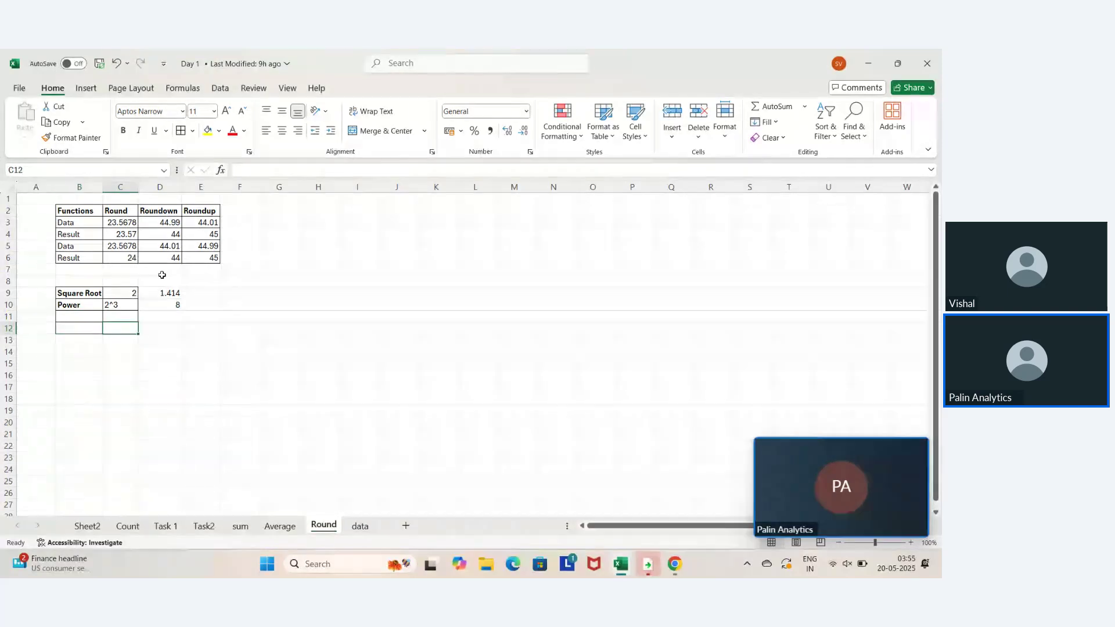
{"action": "key", "text": "ctrl+Page_Up"}
{"action": "key", "text": "ctrl+Page_Up"}
{"action": "key", "text": "ctrl+Page_Up"}
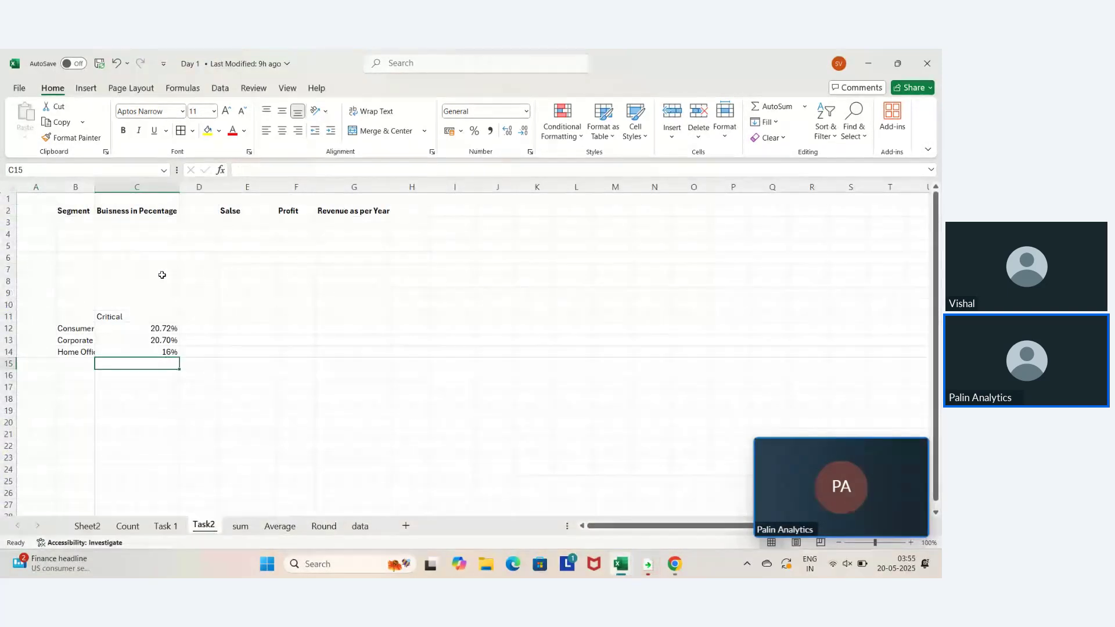
{"action": "key", "text": "Up"}
{"action": "key", "text": "F2"}
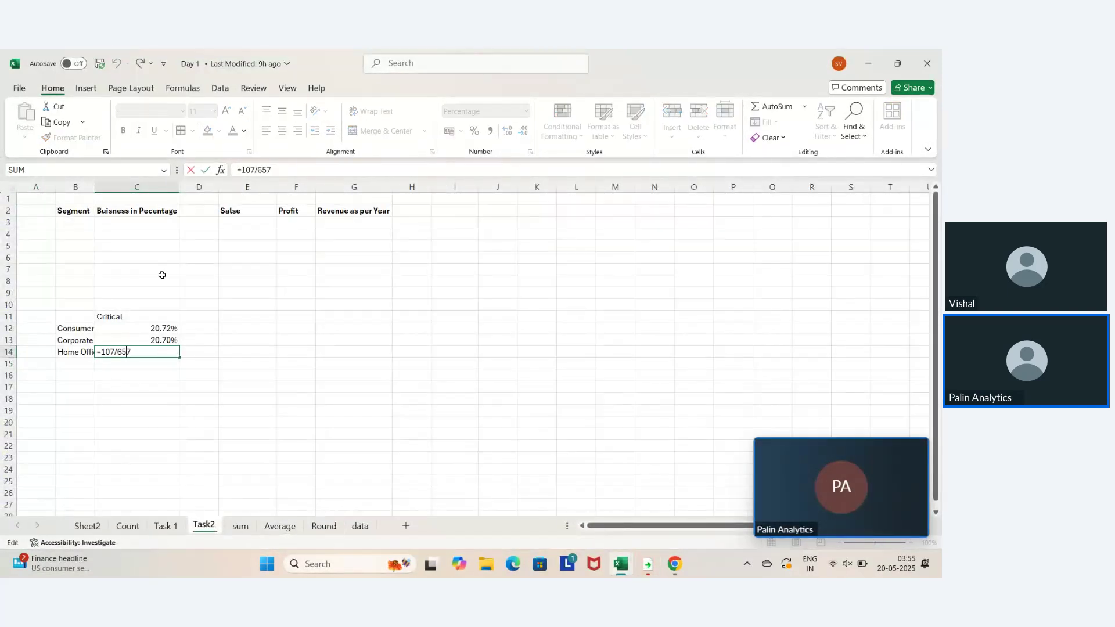
{"action": "type", "text": "6"}
{"action": "key", "text": "Return"}
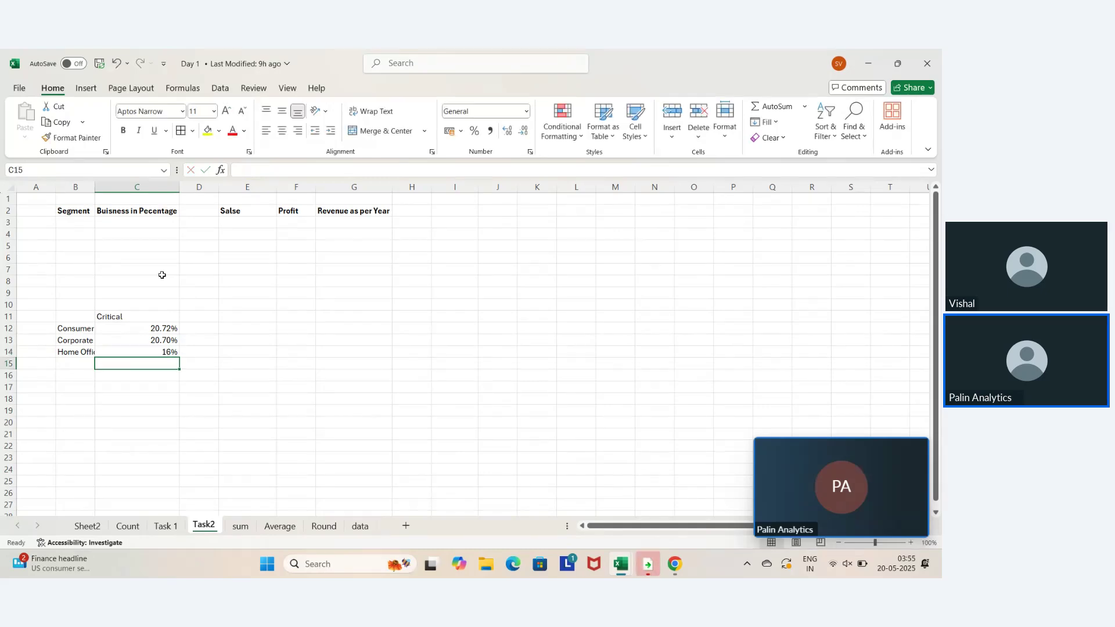
{"action": "key", "text": "Up"}
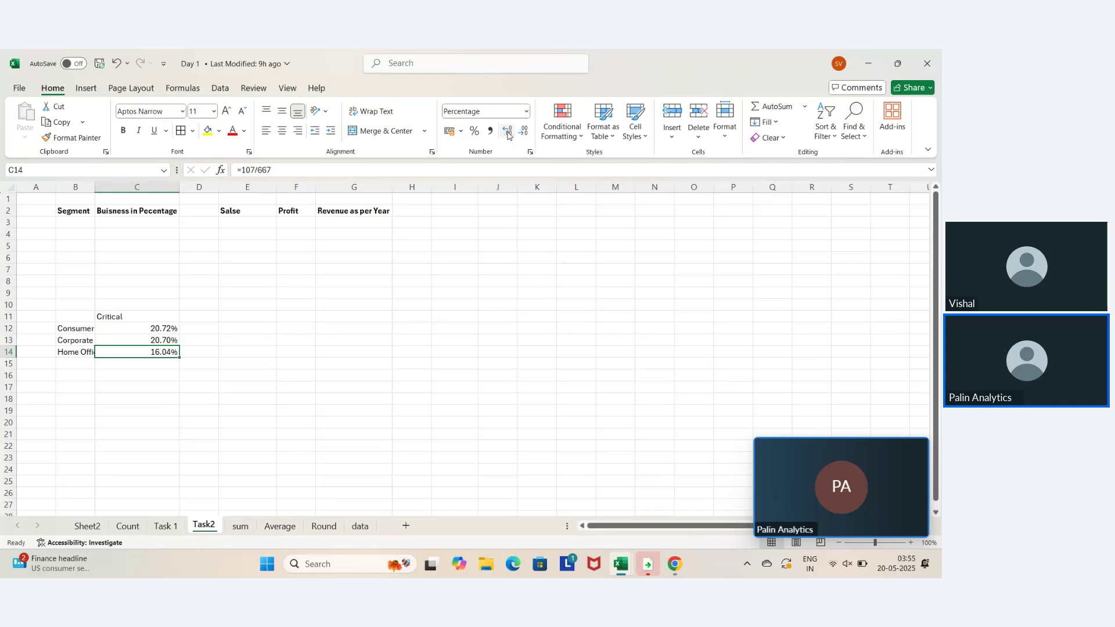
Enter the segment label Small Buisness in cell B15, below Home Offices
{"action": "left_click", "coordinate": [126, 402]}
{"action": "key", "text": "Left"}
{"action": "key", "text": "Up"}
{"action": "key", "text": "Up"}
{"action": "key", "text": "Up"}
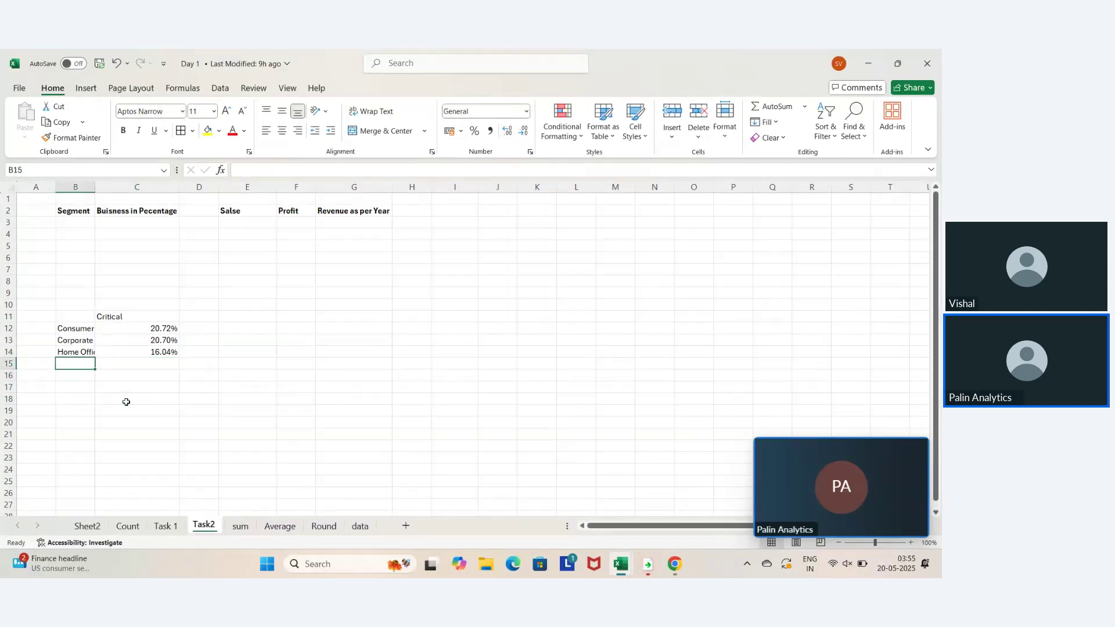
{"action": "type", "text": "Small"}
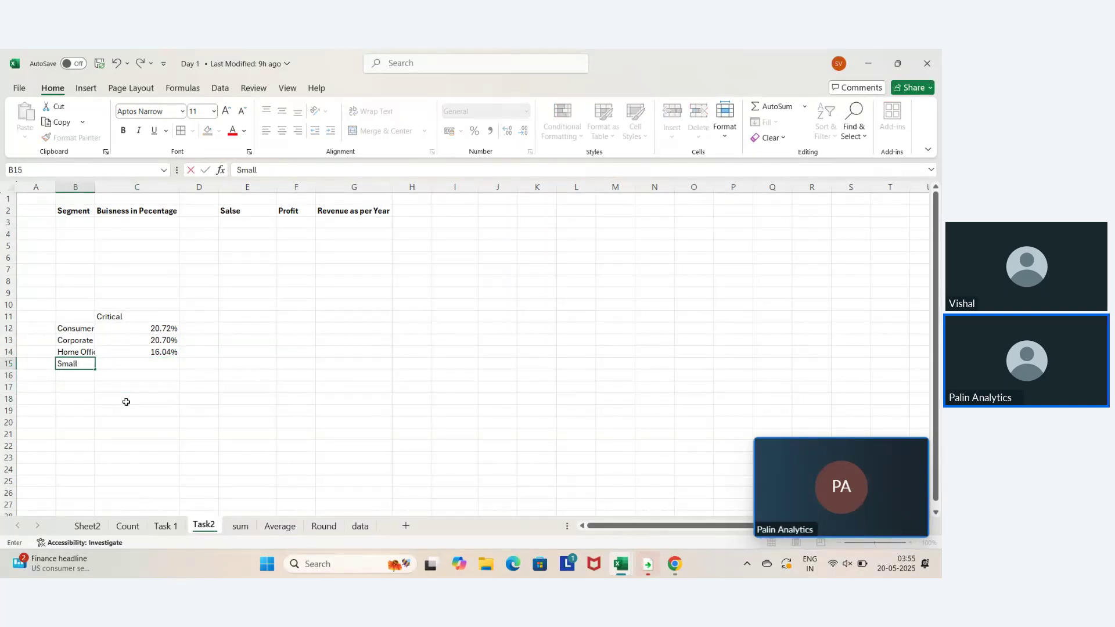
{"action": "type", "text": " Buisness"}
{"action": "key", "text": "Return"}
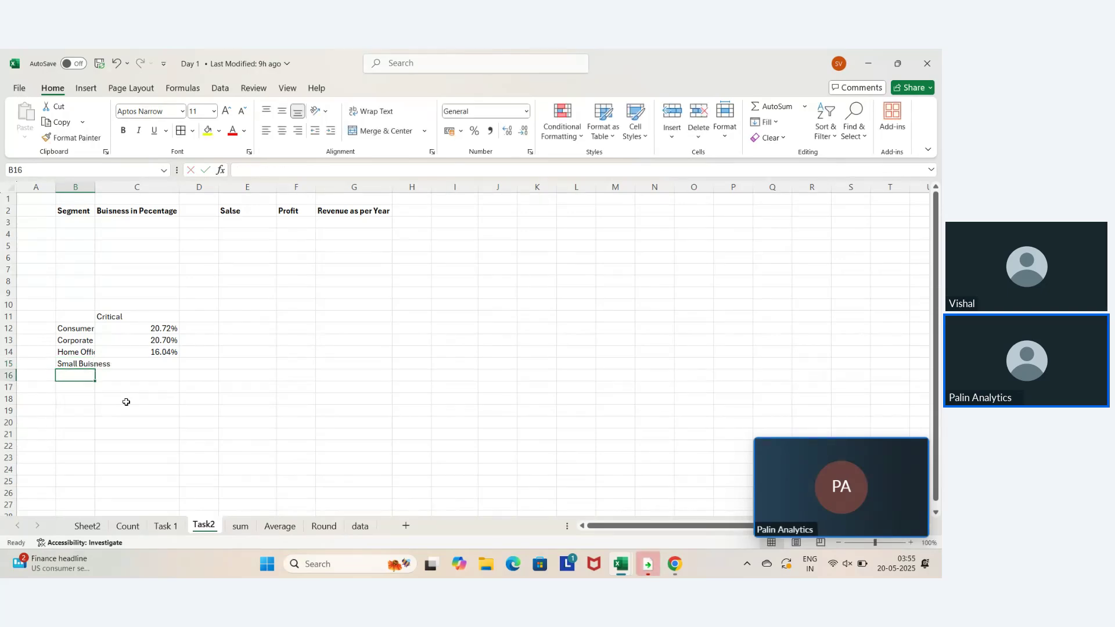
Select the Critical shares of Consumer, Corporate and Home Offices in C12:C14 to review them
{"action": "key", "text": "Right"}
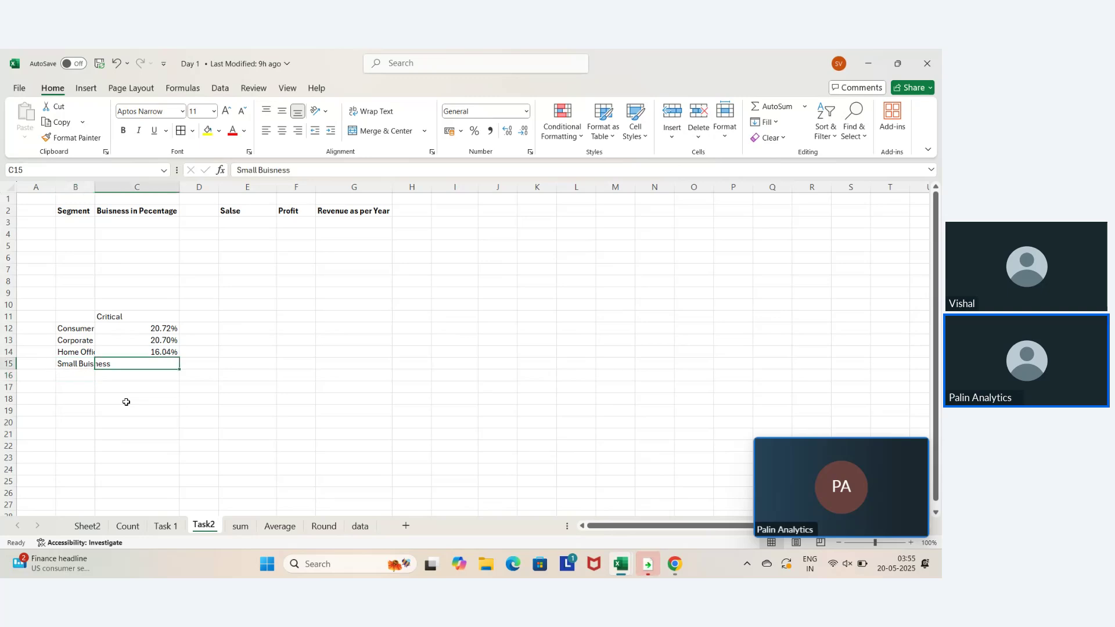
{"action": "key", "text": "Up"}
{"action": "key", "text": "Up"}
{"action": "key", "text": "Up"}
{"action": "key", "text": "Up"}
{"action": "key", "text": "shift+Down"}
{"action": "key", "text": "shift+Down"}
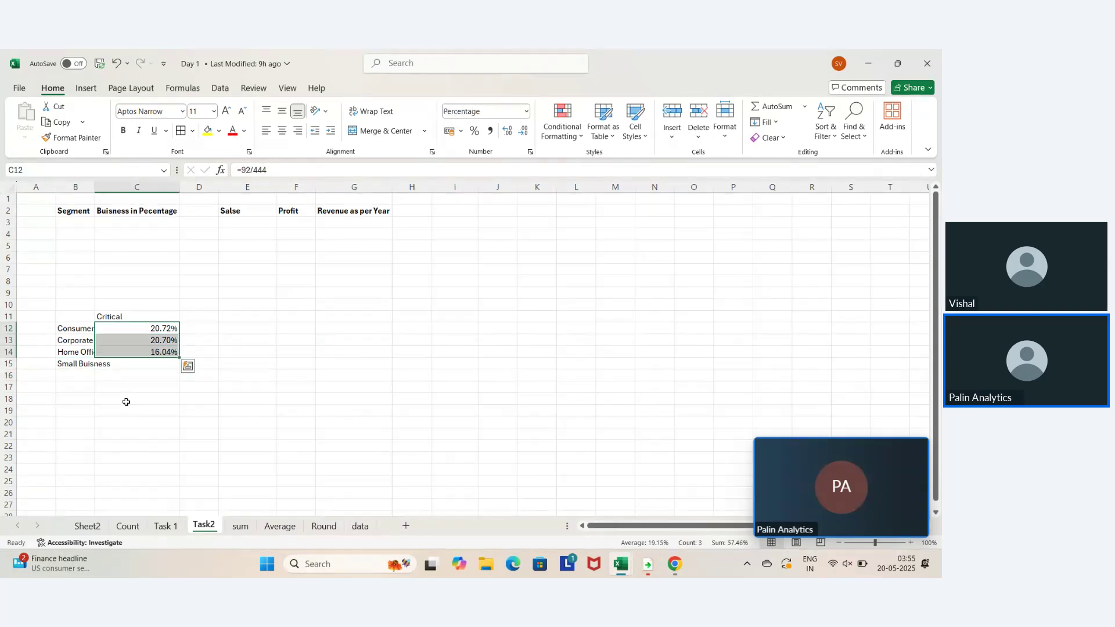
Start a formula in C15 for Small Buisness, discard it and open the Task 1 sheet
{"action": "key", "text": "Down"}
{"action": "key", "text": "Down"}
{"action": "key", "text": "Down"}
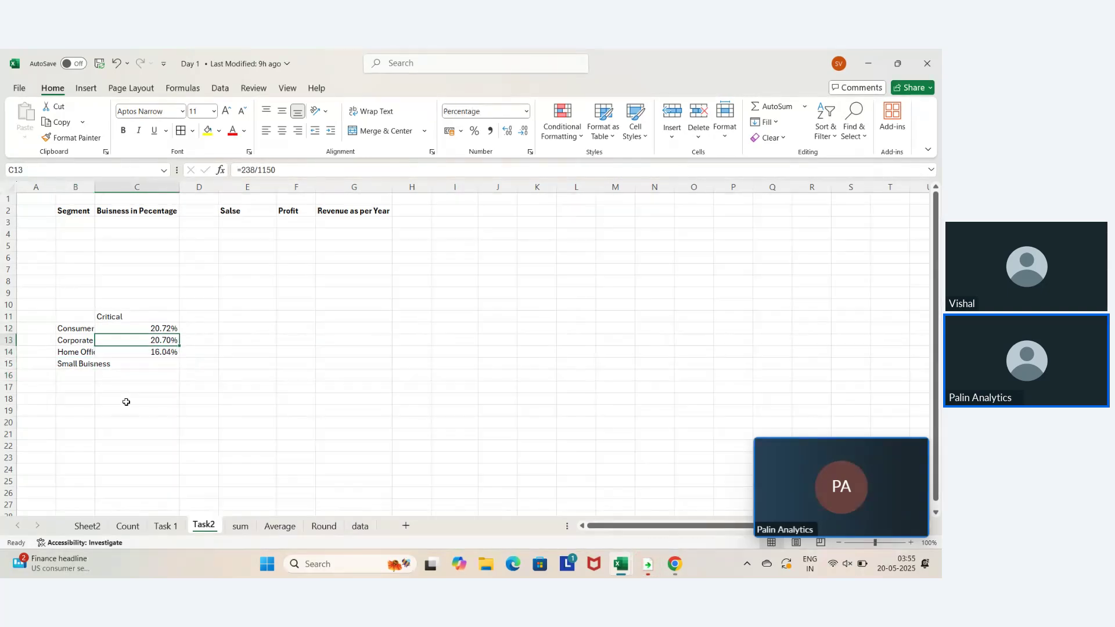
{"action": "type", "text": "="}
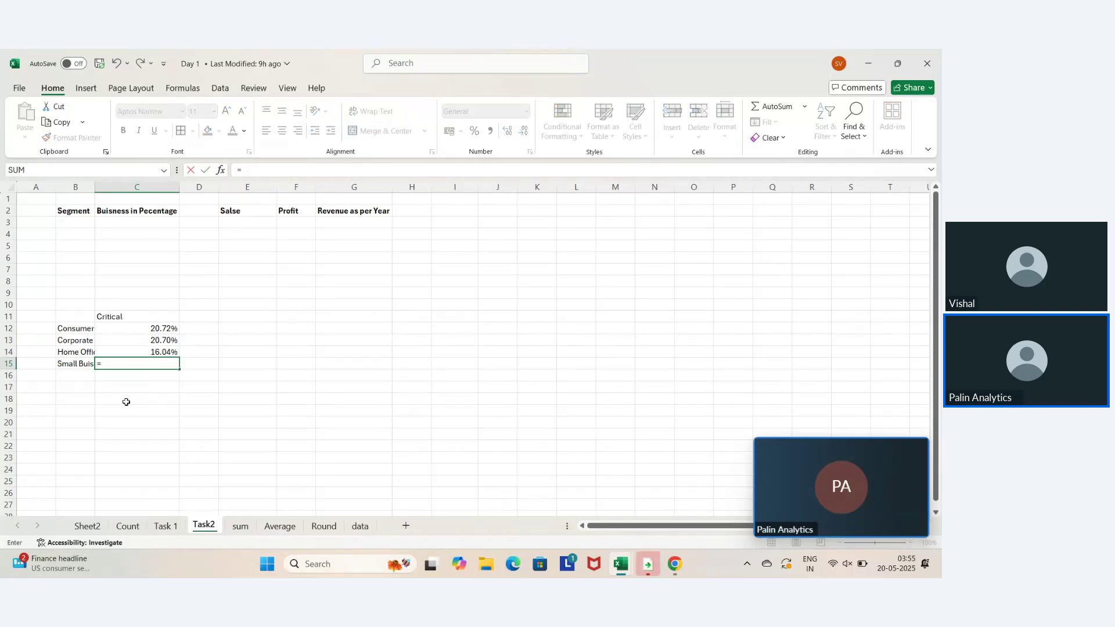
{"action": "key", "text": "BackSpace"}
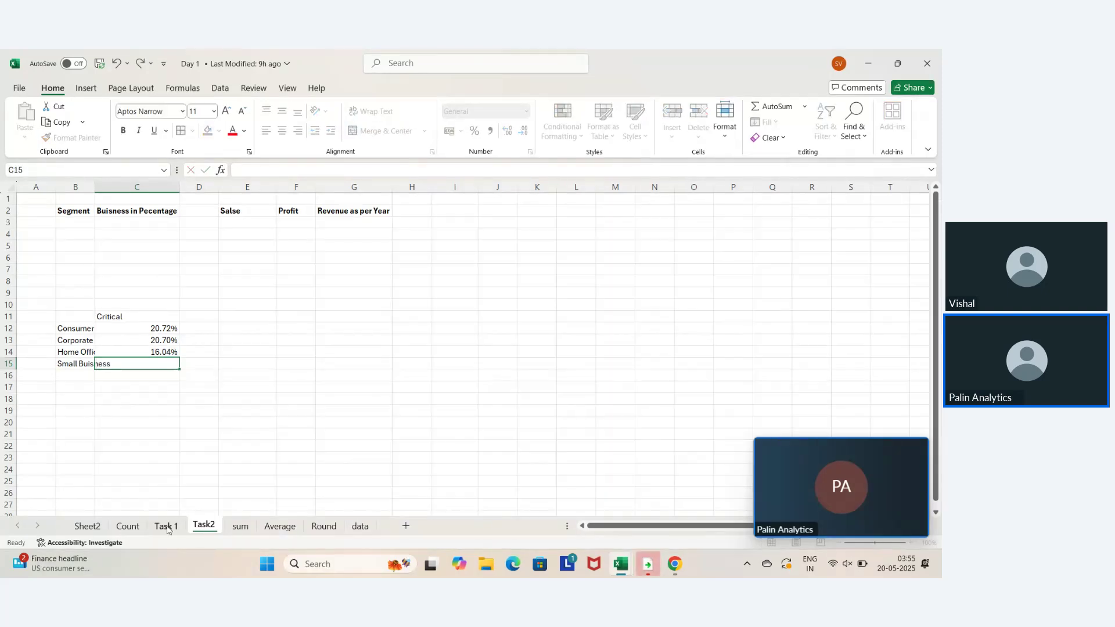
{"action": "left_click", "coordinate": [166, 526]}
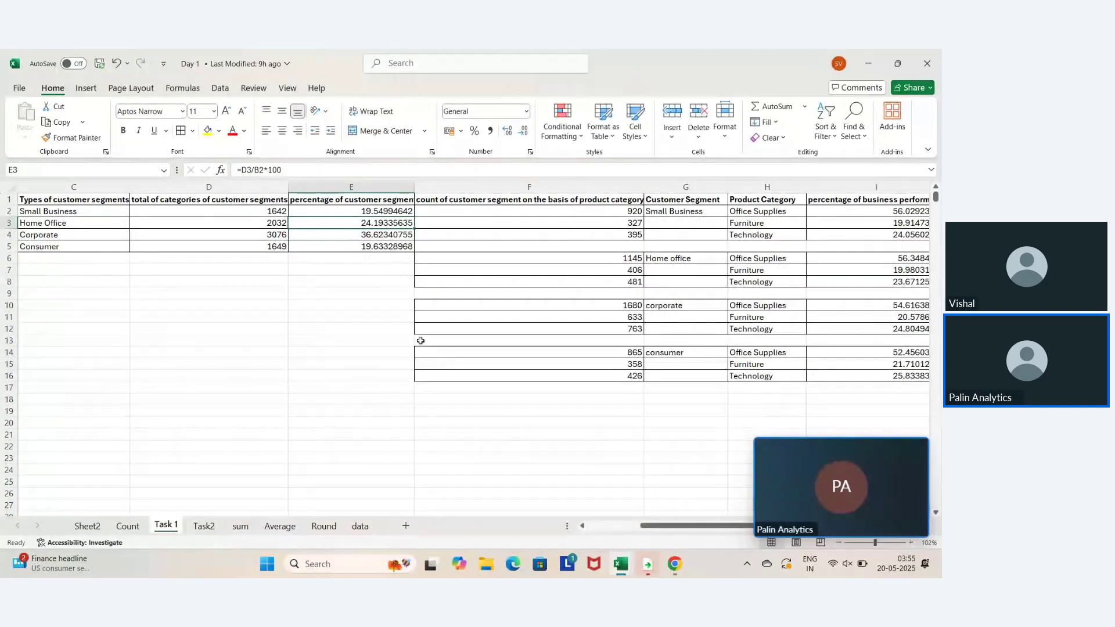
Filter the Customer Segment column on the data sheet to show only Small Business
{"action": "left_click", "coordinate": [360, 531]}
{"action": "left_click", "coordinate": [330, 280]}
{"action": "key", "text": "Left"}
{"action": "key", "text": "Left"}
{"action": "key", "text": "Left"}
{"action": "key", "text": "Left"}
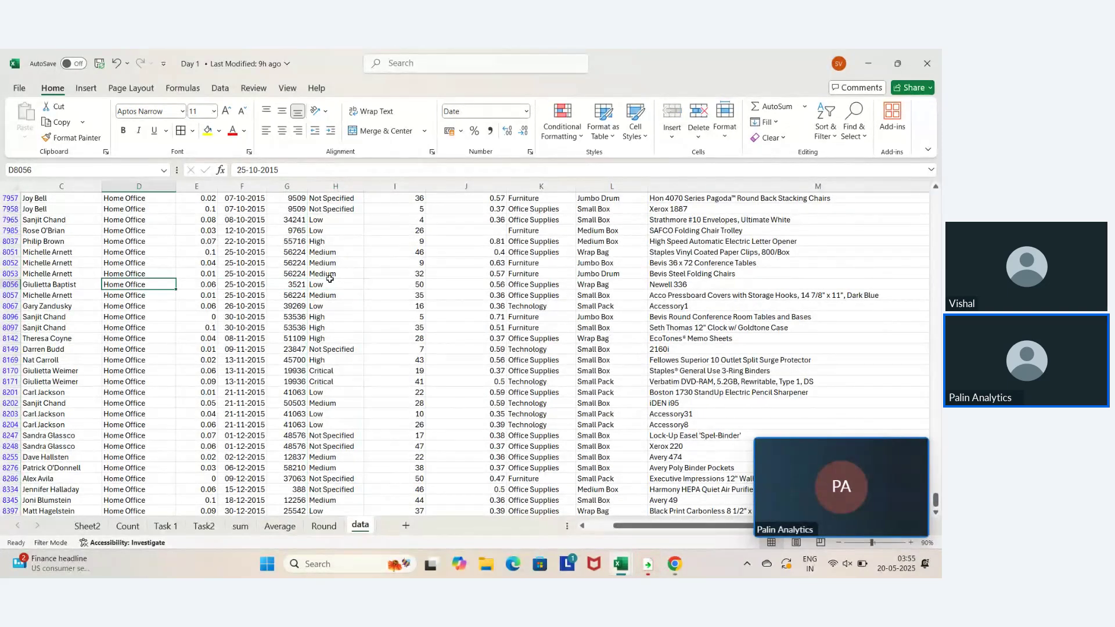
{"action": "key", "text": "Left"}
{"action": "key", "text": "Up"}
{"action": "key", "text": "ctrl+Up"}
{"action": "key", "text": "Right"}
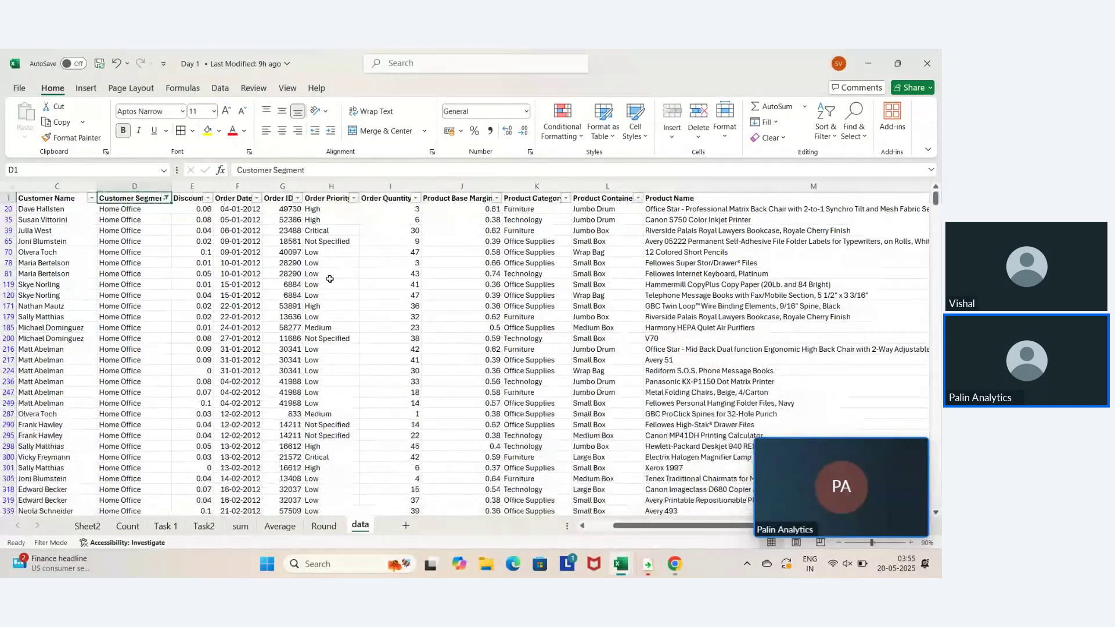
{"action": "key", "text": "alt+Down"}
{"action": "key", "text": "Down"}
{"action": "key", "text": "Down"}
{"action": "key", "text": "Down"}
{"action": "key", "text": "Down"}
{"action": "key", "text": "Down"}
{"action": "key", "text": "Down"}
{"action": "key", "text": "Down"}
{"action": "key", "text": "Down"}
{"action": "key", "text": "Down"}
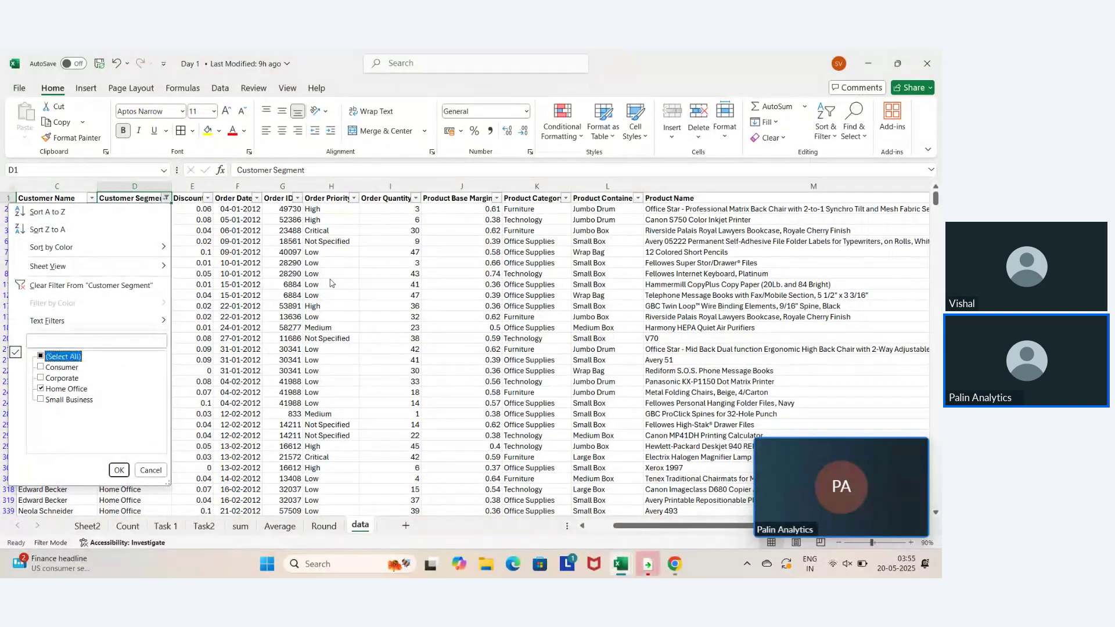
{"action": "key", "text": "Down"}
{"action": "key", "text": "space"}
{"action": "key", "text": "Down"}
{"action": "key", "text": "space"}
{"action": "key", "text": "Return"}
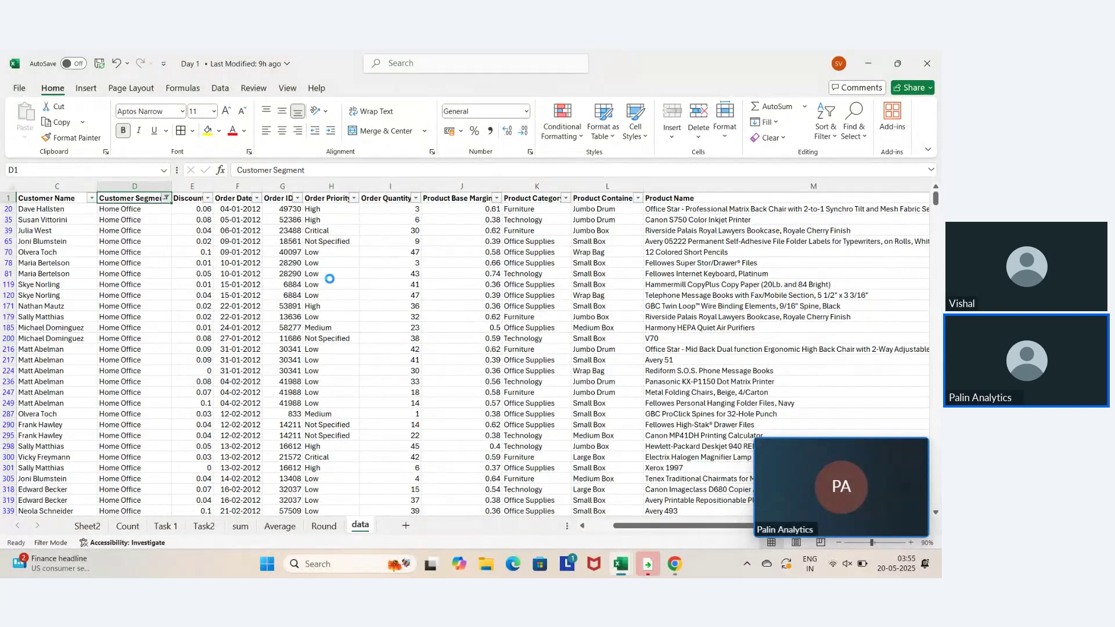
Select all filtered Small Business entries in the Order Priority column to count them
{"action": "key", "text": "Right"}
{"action": "key", "text": "Right"}
{"action": "key", "text": "Right"}
{"action": "key", "text": "Right"}
{"action": "key", "text": "Down"}
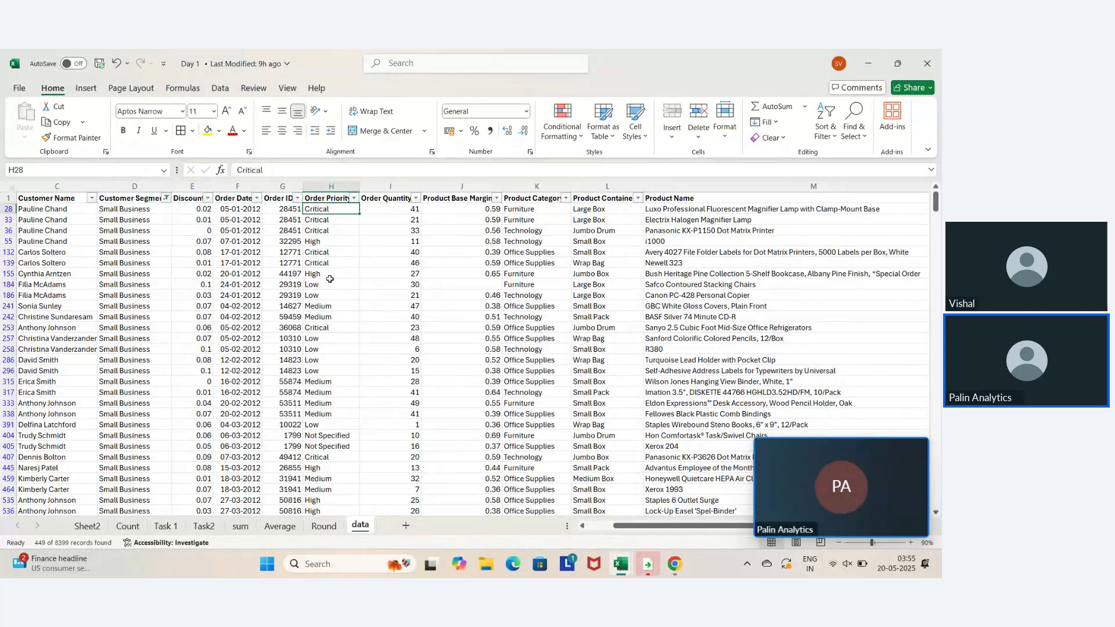
{"action": "key", "text": "ctrl+shift+Down"}
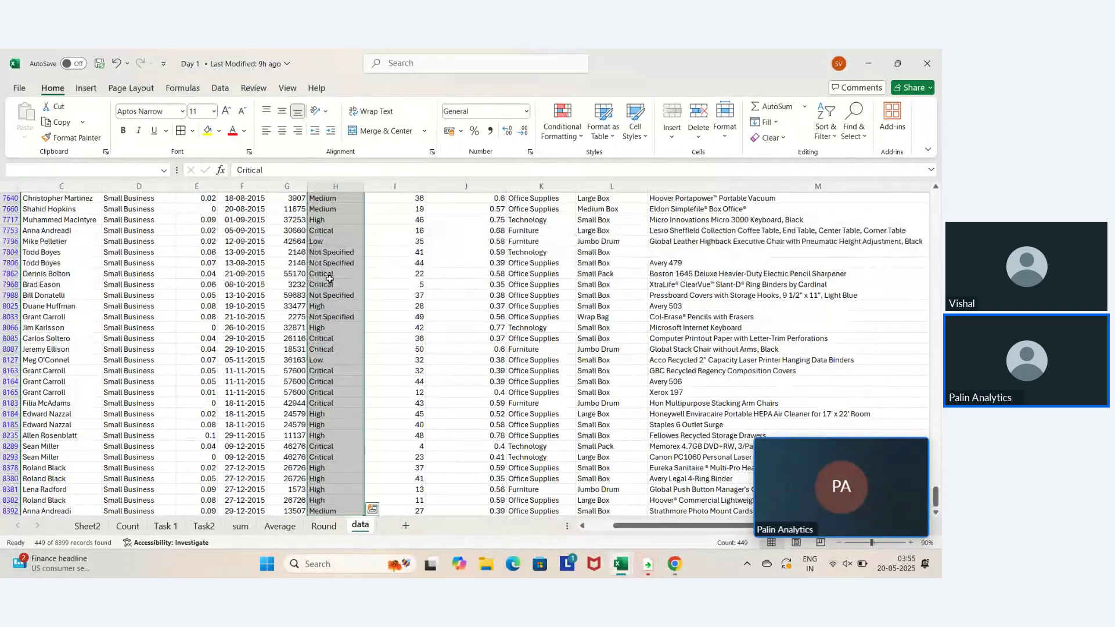
Filter Order Priority to Critical only and select the remaining entries in that column to count them
{"action": "key", "text": "ctrl+Up"}
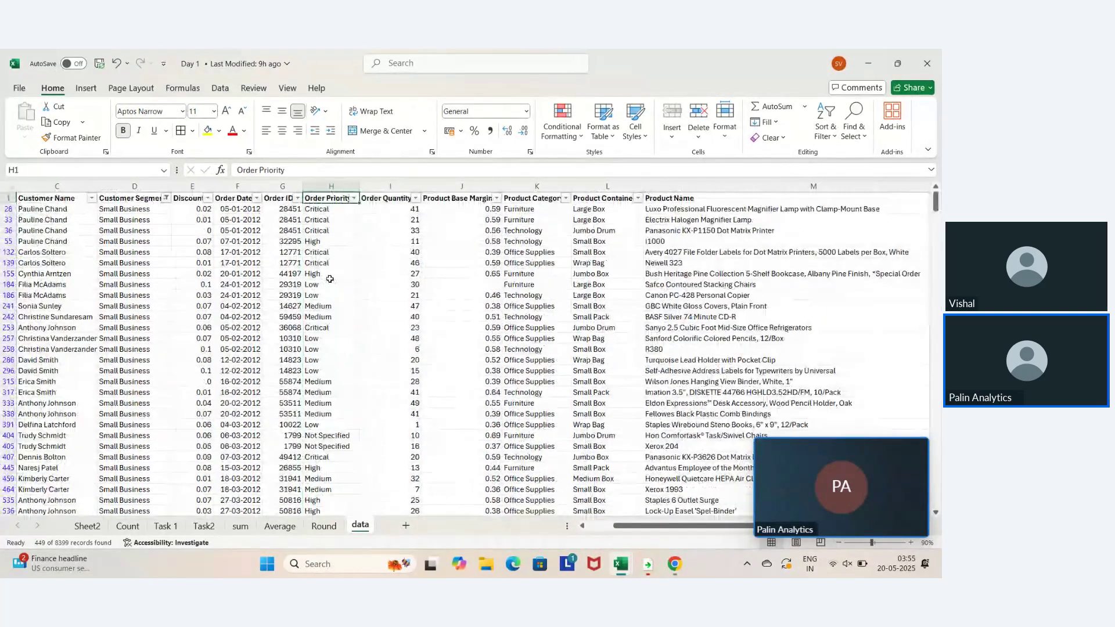
{"action": "key", "text": "alt+Down"}
{"action": "key", "text": "Down"}
{"action": "key", "text": "Down"}
{"action": "key", "text": "Down"}
{"action": "key", "text": "Down"}
{"action": "key", "text": "Down"}
{"action": "key", "text": "Down"}
{"action": "key", "text": "Down"}
{"action": "key", "text": "Down"}
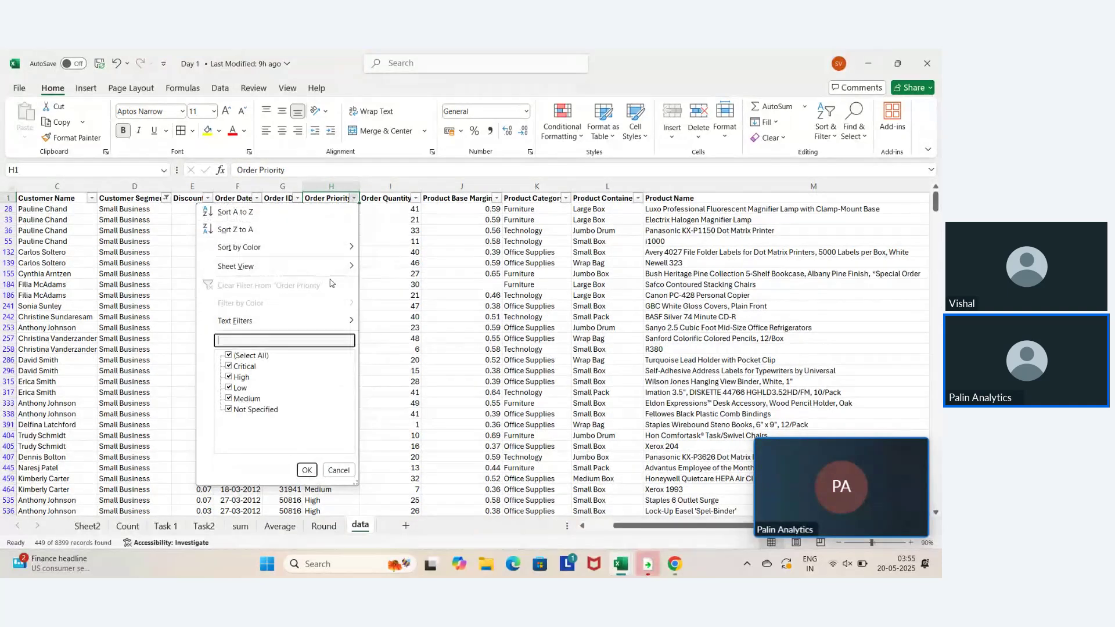
{"action": "key", "text": "Up"}
{"action": "key", "text": "space"}
{"action": "key", "text": "Down"}
{"action": "key", "text": "space"}
{"action": "key", "text": "Return"}
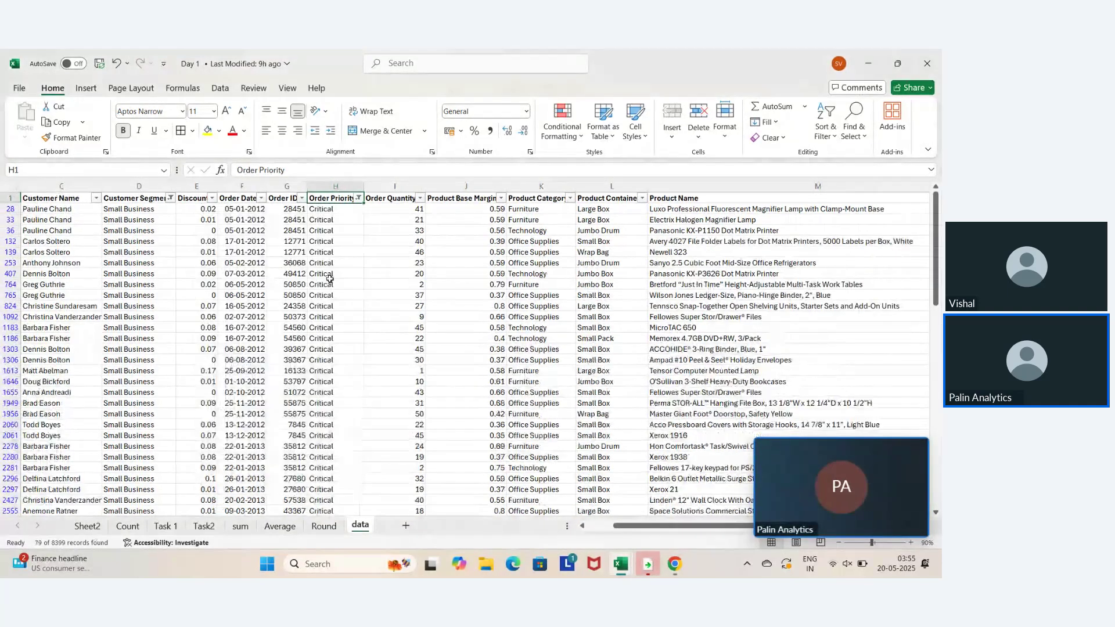
{"action": "key", "text": "ctrl+shift+Down"}
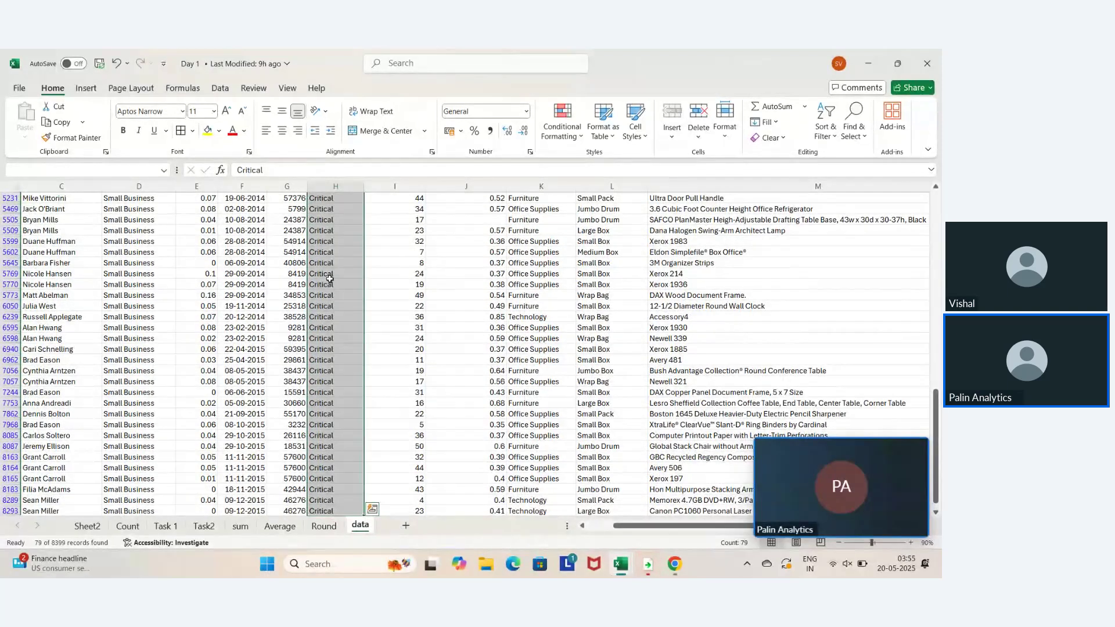
Enter 78/449 in cell C15 of the Task2 sheet as the Critical share for Small Buisness
{"action": "key", "text": "ctrl+Page_Up"}
{"action": "key", "text": "ctrl+Page_Up"}
{"action": "key", "text": "ctrl+Page_Up"}
{"action": "key", "text": "ctrl+Page_Up"}
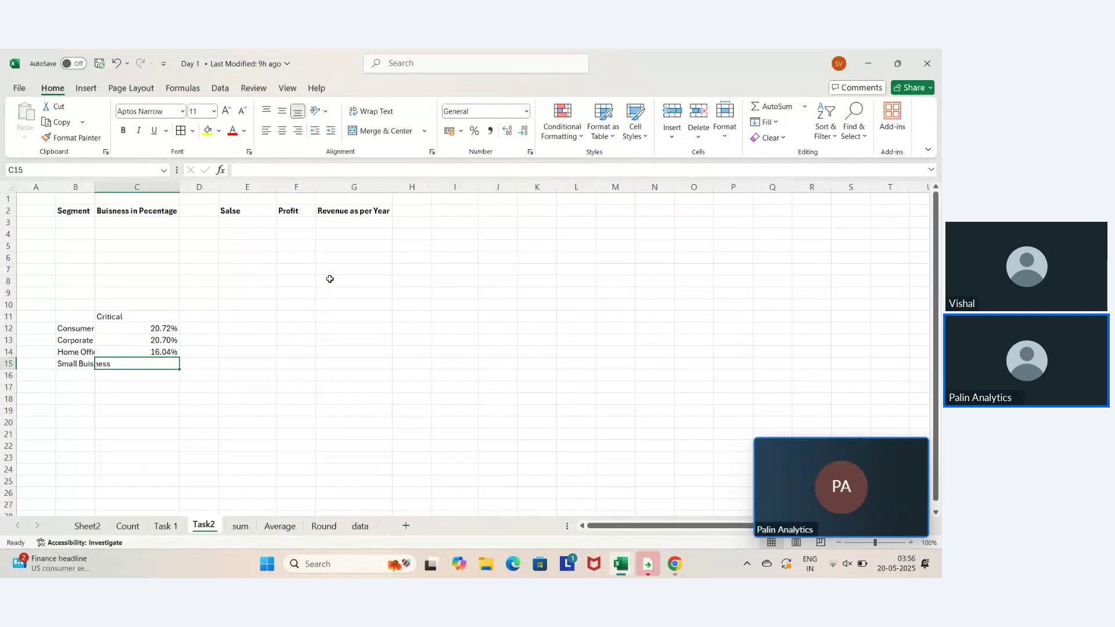
{"action": "type", "text": "7"}
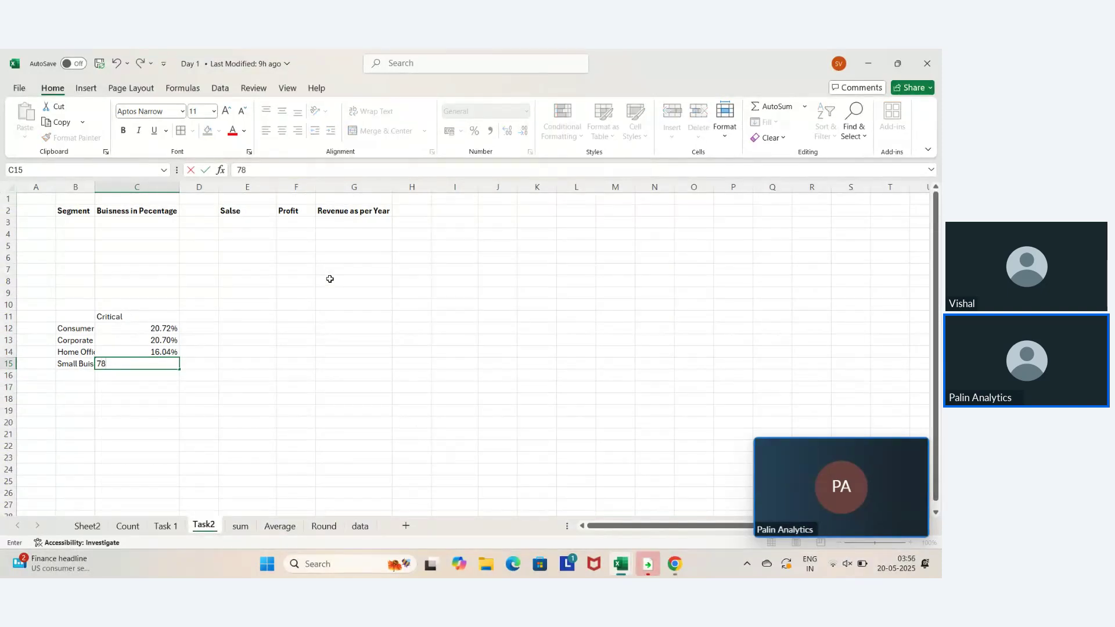
{"action": "type", "text": "8/449"}
{"action": "key", "text": "Left"}
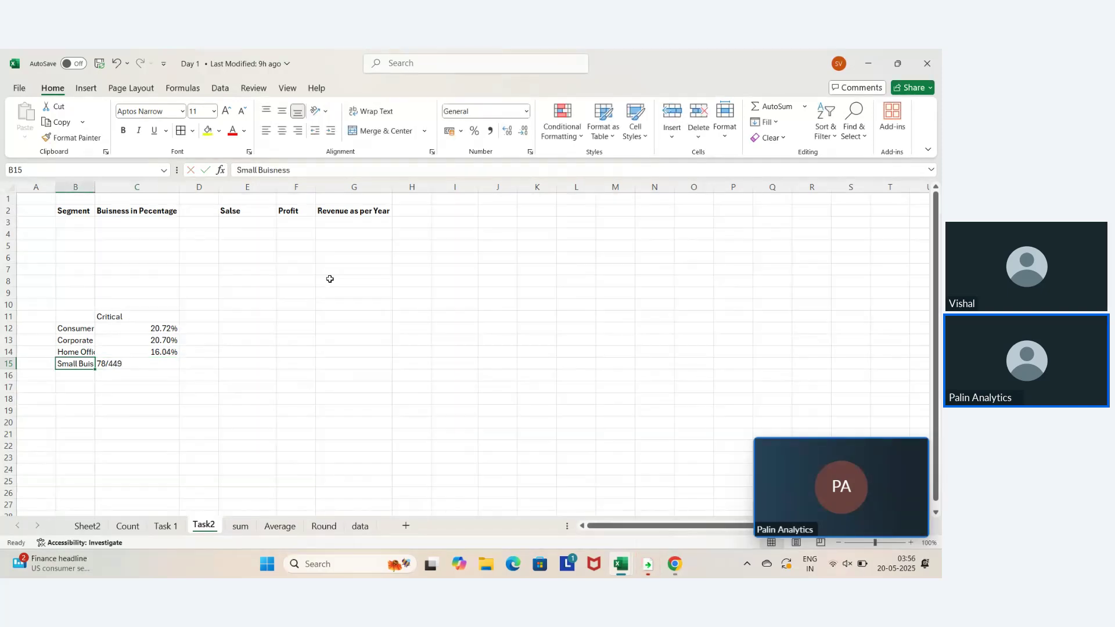
Turn the C15 entry into the formula =78/449 and show it as a percentage with two decimal places
{"action": "key", "text": "Right"}
{"action": "key", "text": "F2"}
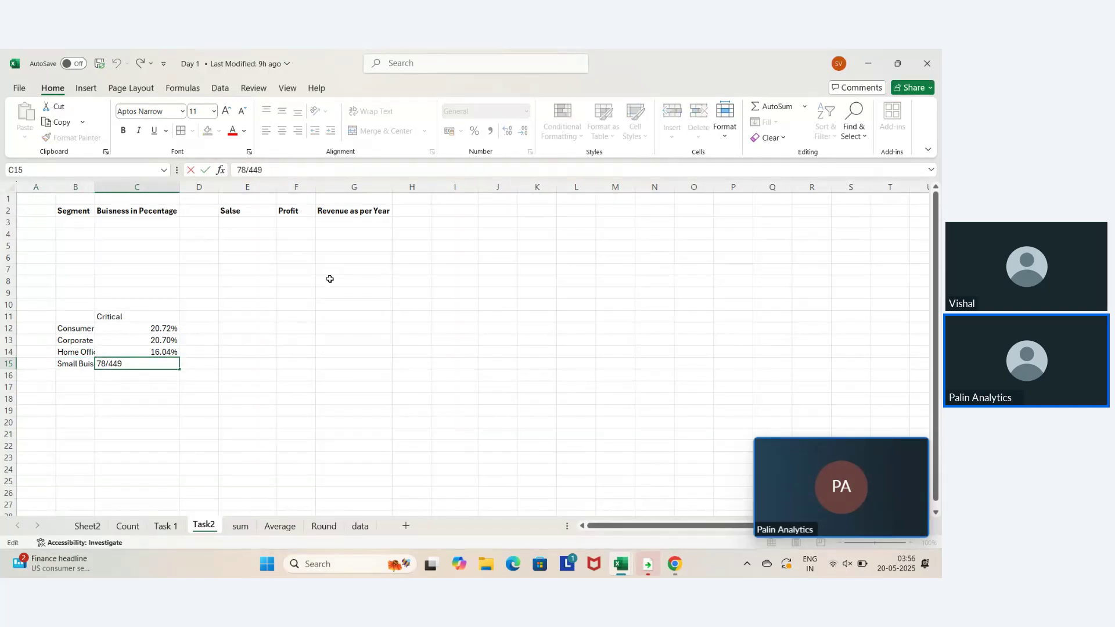
{"action": "type", "text": "="}
{"action": "key", "text": "Return"}
{"action": "key", "text": "Up"}
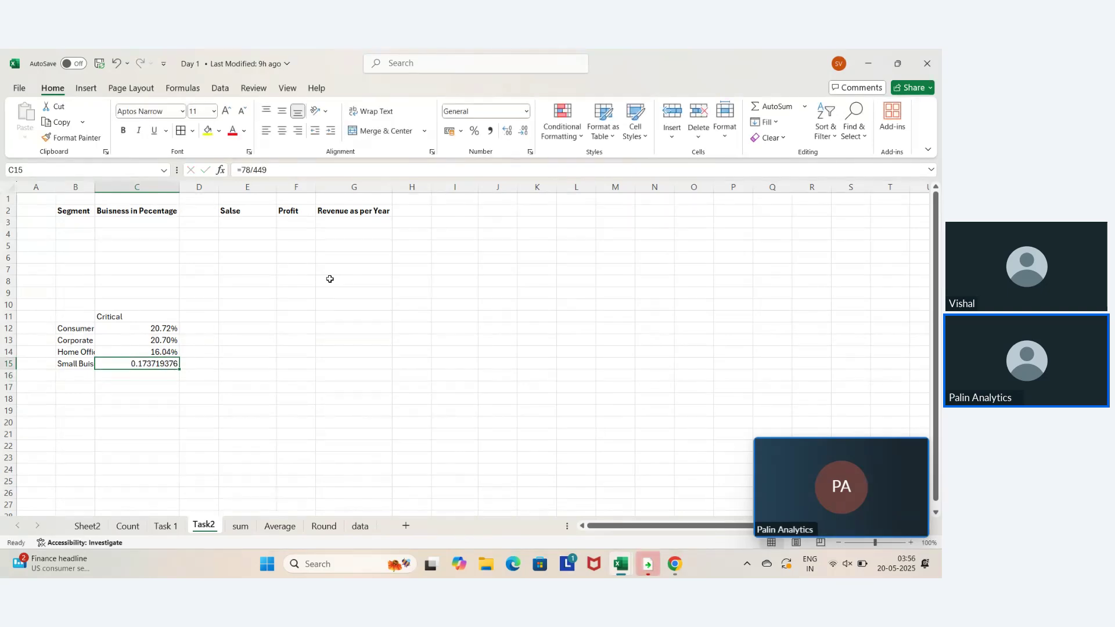
{"action": "key", "text": "ctrl+shift+5"}
{"action": "left_click", "coordinate": [504, 132]}
Select the Critical shares of all four segments in C12:C15 to review them
{"action": "left_click", "coordinate": [250, 315]}
{"action": "key", "text": "Left"}
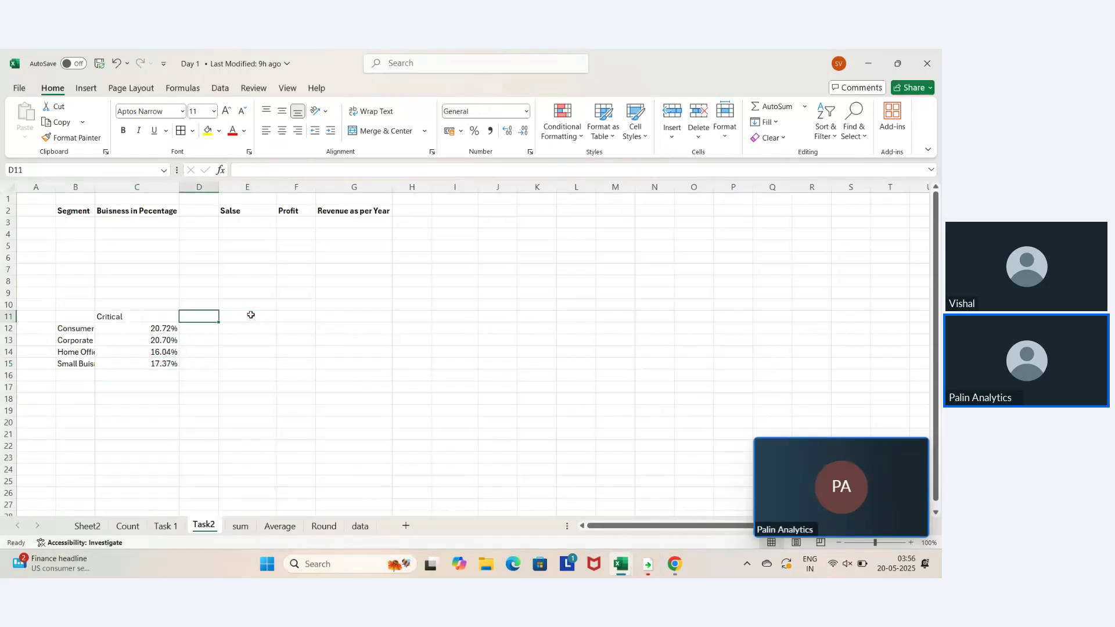
{"action": "key", "text": "Left"}
{"action": "key", "text": "Down"}
{"action": "key", "text": "shift+Down"}
{"action": "key", "text": "shift+Down"}
{"action": "key", "text": "shift+Down"}
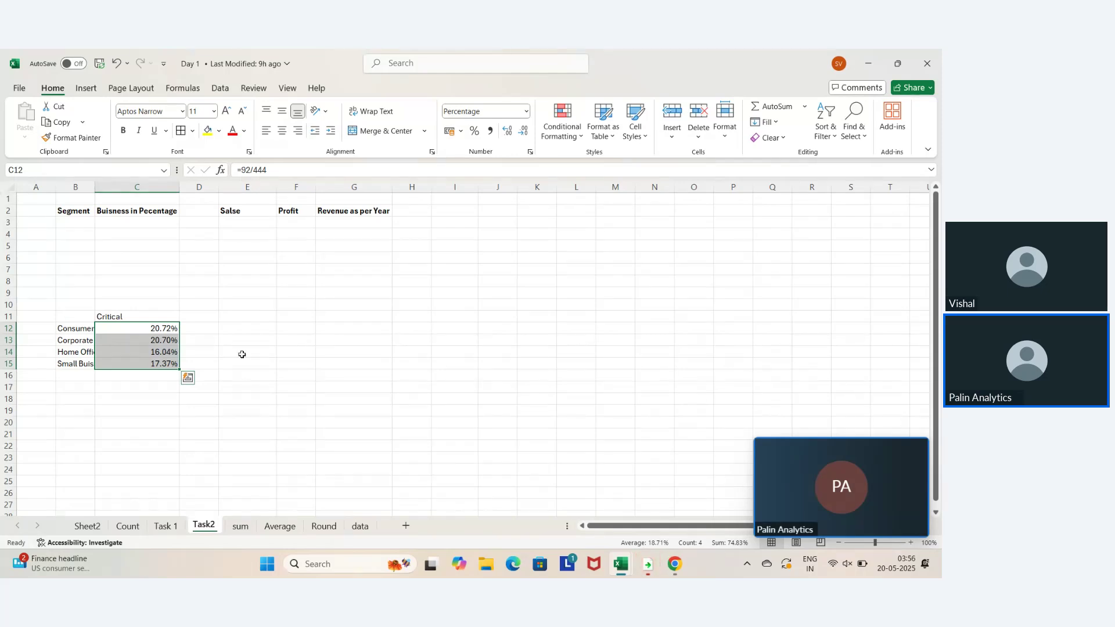
Examine the Customer Segment filter options on the data sheet without changing them
{"action": "left_click", "coordinate": [361, 527]}
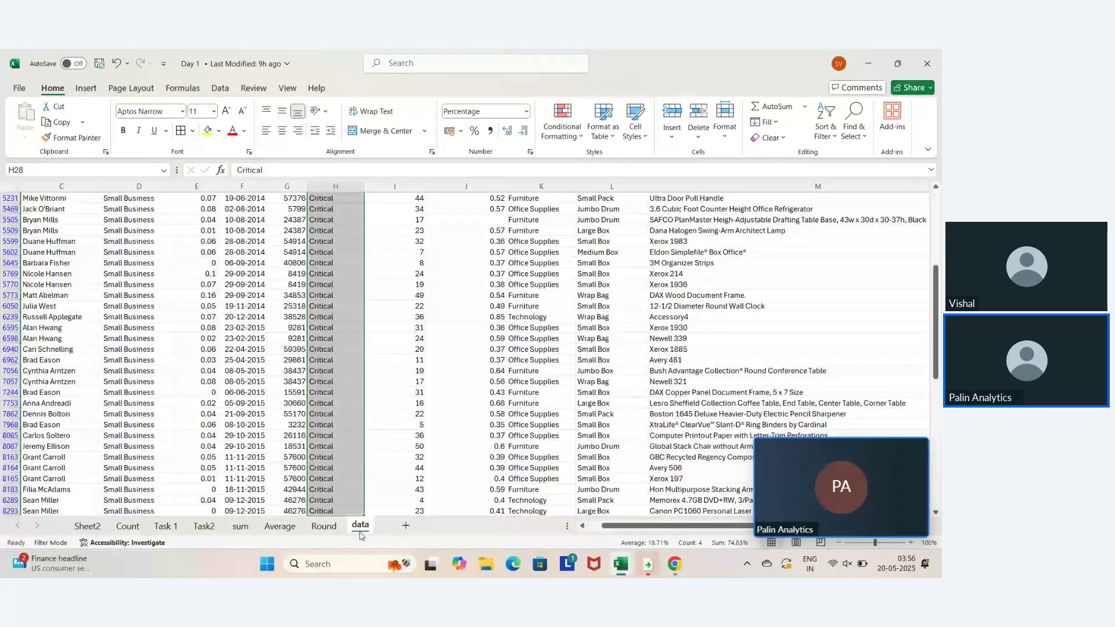
{"action": "left_click", "coordinate": [229, 270]}
{"action": "key", "text": "Left"}
{"action": "key", "text": "Left"}
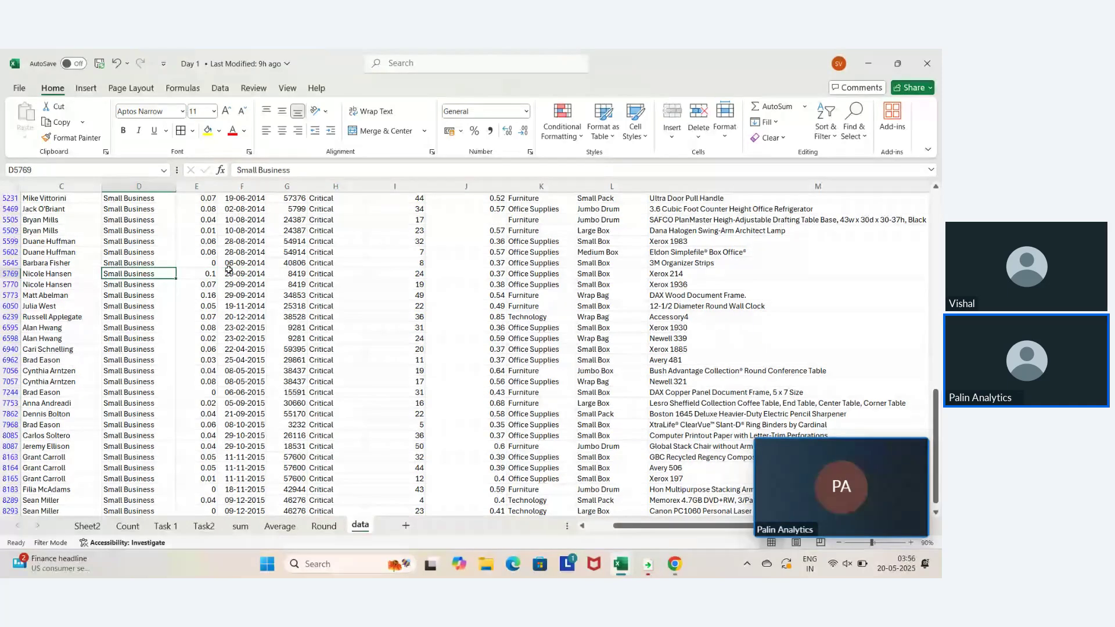
{"action": "key", "text": "ctrl+Up"}
{"action": "key", "text": "alt+Down"}
{"action": "key", "text": "Down"}
{"action": "key", "text": "Down"}
{"action": "key", "text": "Down"}
{"action": "key", "text": "Down"}
{"action": "key", "text": "Down"}
{"action": "key", "text": "Down"}
{"action": "key", "text": "Down"}
{"action": "key", "text": "Down"}
{"action": "key", "text": "Down"}
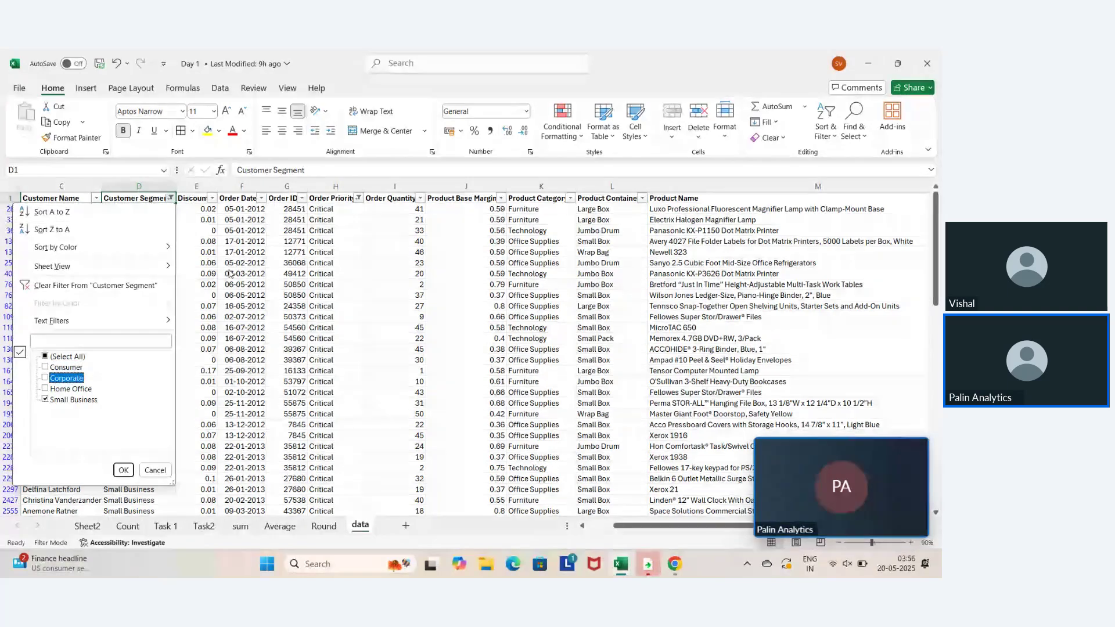
{"action": "key", "text": "Down"}
{"action": "key", "text": "Down"}
{"action": "key", "text": "Escape"}
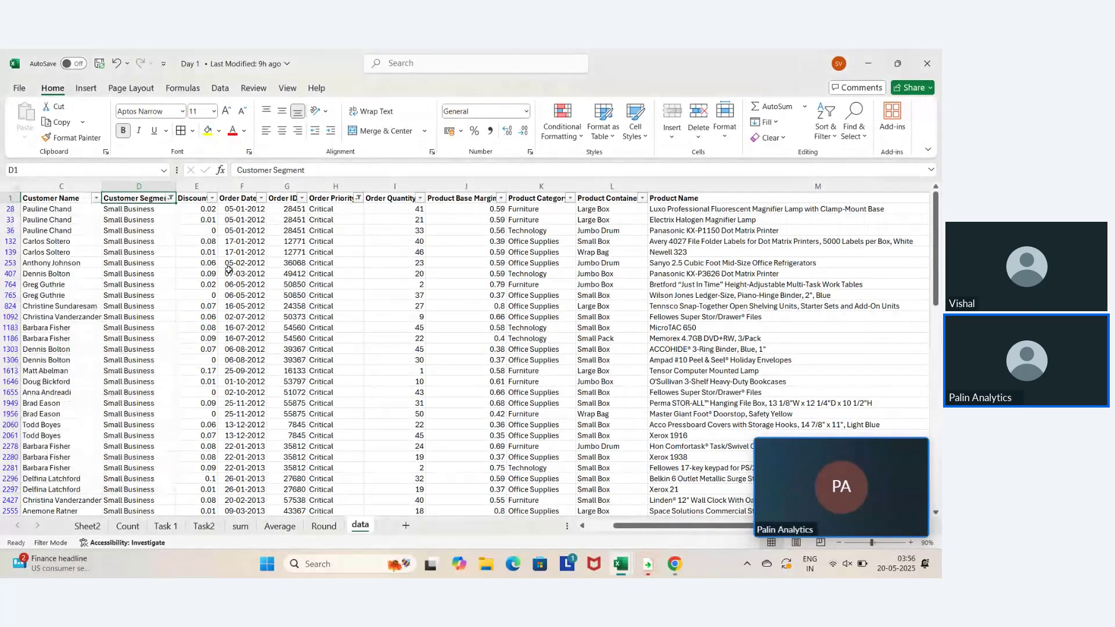
Look across the filtered data sheet columns and examine the Product Category filter options without changing them
{"action": "key", "text": "Down"}
{"action": "key", "text": "Down"}
{"action": "key", "text": "Down"}
{"action": "key", "text": "Down"}
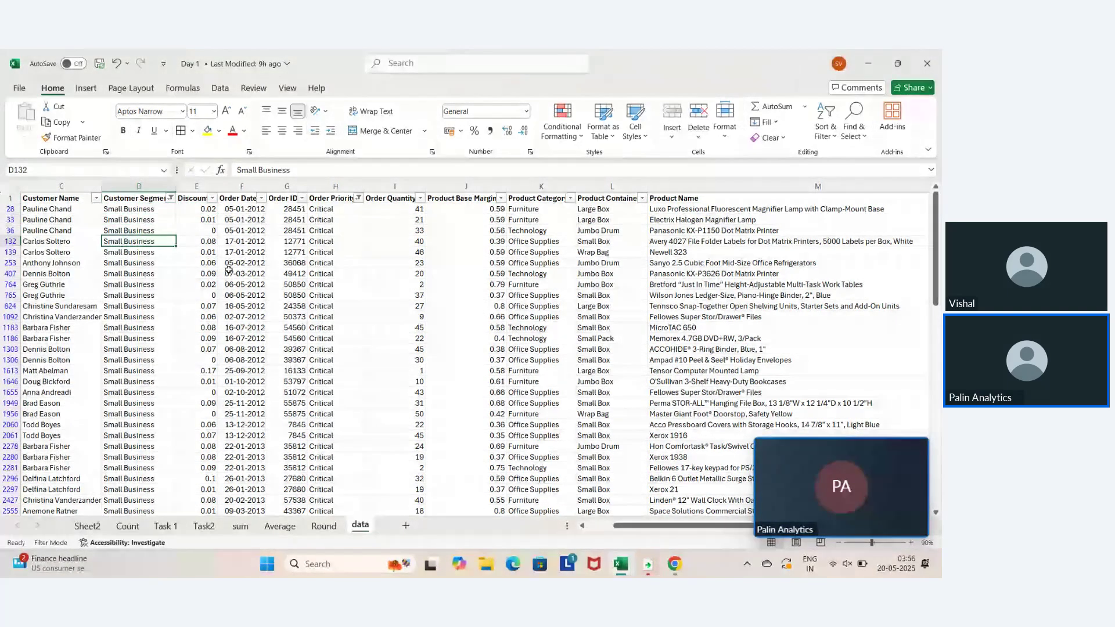
{"action": "key", "text": "Down"}
{"action": "key", "text": "Down"}
{"action": "key", "text": "Right"}
{"action": "key", "text": "Right"}
{"action": "key", "text": "Right"}
{"action": "key", "text": "Right"}
{"action": "key", "text": "Right"}
{"action": "key", "text": "Right"}
{"action": "key", "text": "Right"}
{"action": "key", "text": "Right"}
{"action": "key", "text": "Right"}
{"action": "key", "text": "Up"}
{"action": "key", "text": "Up"}
{"action": "key", "text": "Left"}
{"action": "key", "text": "Up"}
{"action": "key", "text": "ctrl+Up"}
{"action": "key", "text": "Left"}
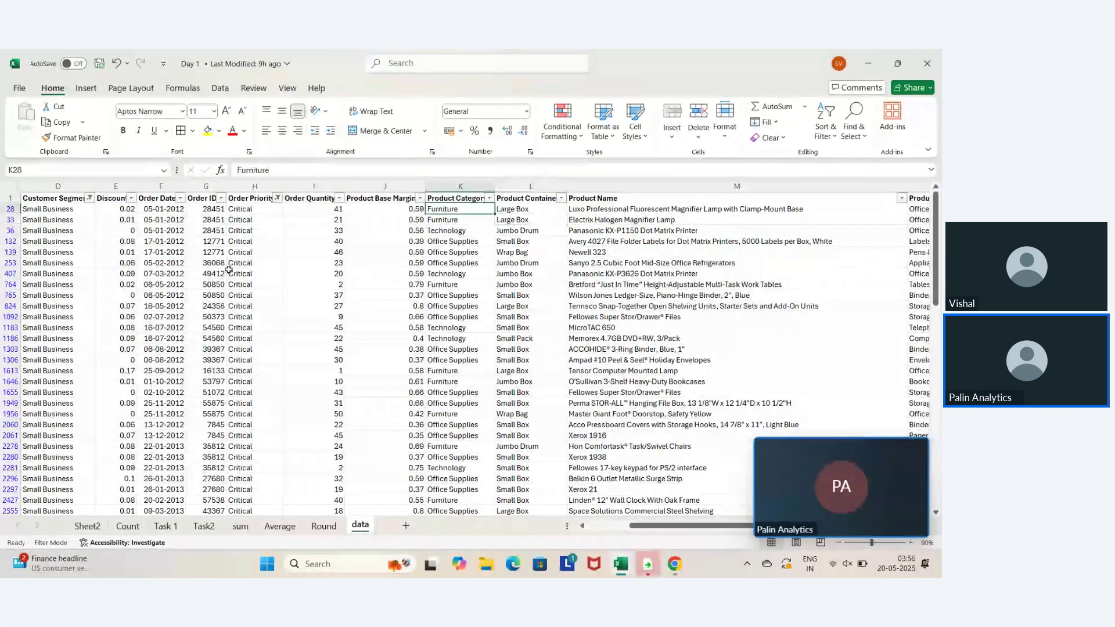
{"action": "key", "text": "alt+Down"}
{"action": "key", "text": "Down"}
{"action": "key", "text": "Down"}
{"action": "key", "text": "Down"}
{"action": "key", "text": "Down"}
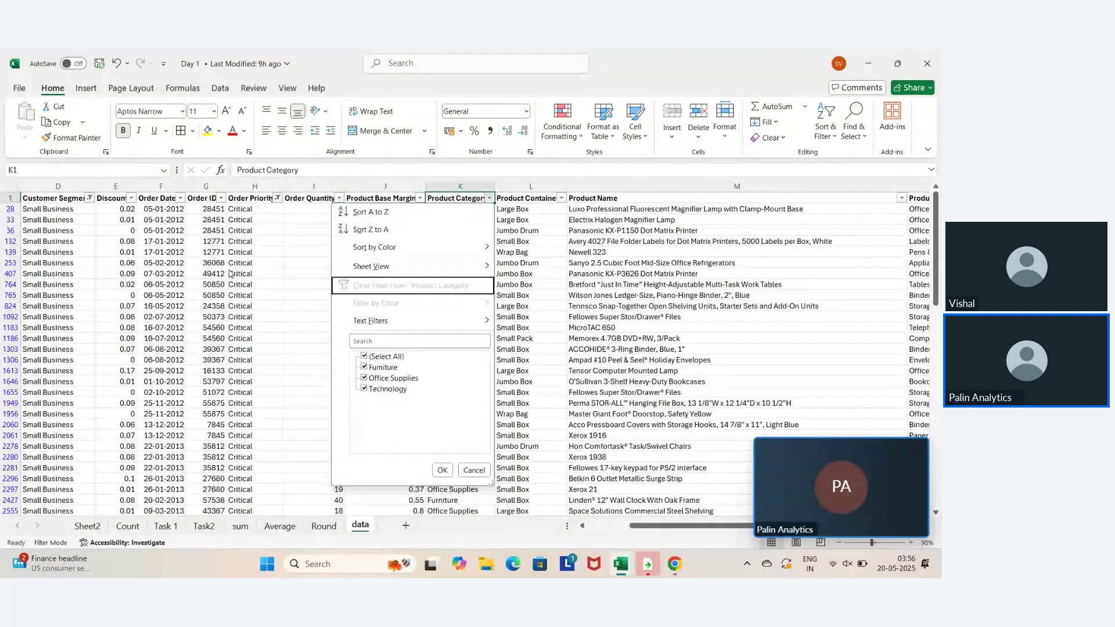
{"action": "key", "text": "Escape"}
{"action": "key", "text": "Right"}
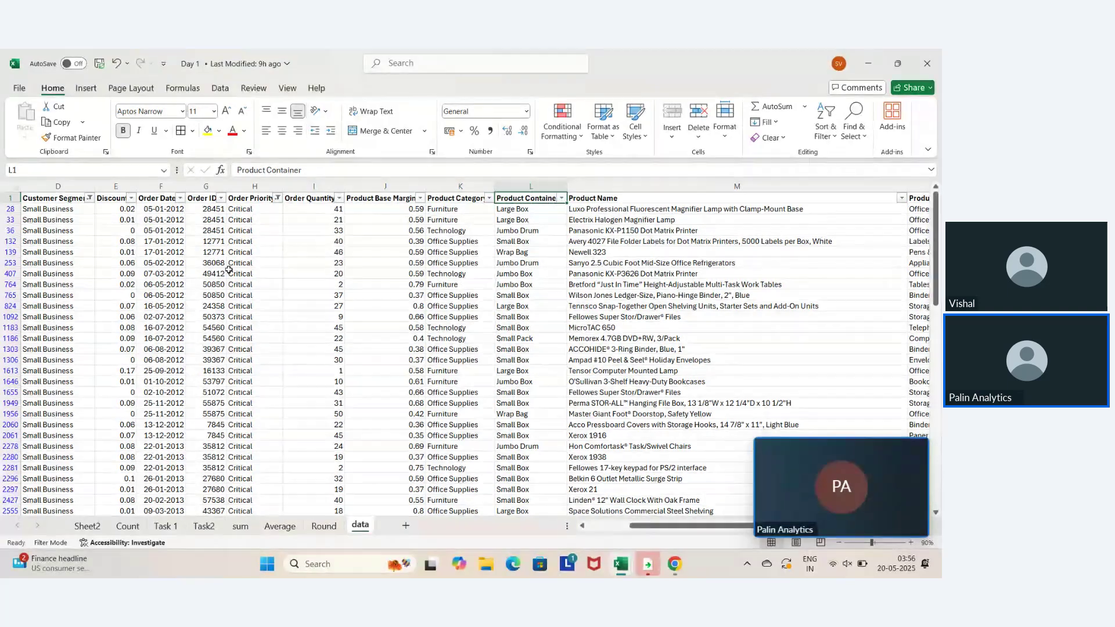
Add Not Specified to the Order Priority filter alongside Critical
{"action": "key", "text": "Left"}
{"action": "key", "text": "Left"}
{"action": "key", "text": "Left"}
{"action": "key", "text": "Left"}
{"action": "key", "text": "alt+Down"}
{"action": "key", "text": "Down"}
{"action": "key", "text": "Down"}
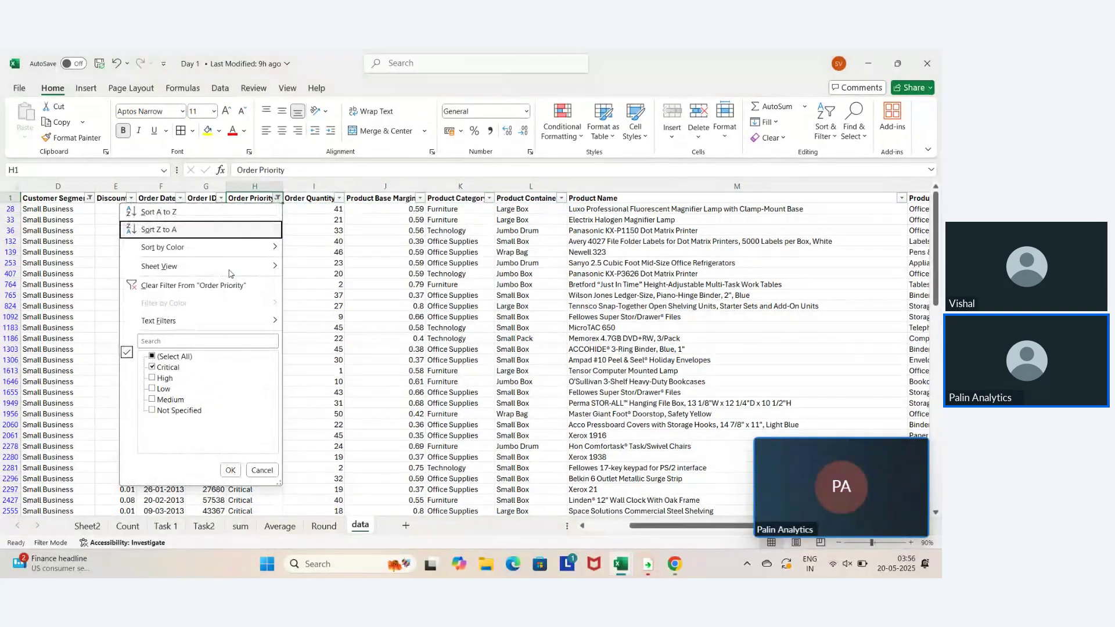
{"action": "key", "text": "Down"}
{"action": "key", "text": "Down"}
{"action": "key", "text": "Down"}
{"action": "key", "text": "Down"}
{"action": "key", "text": "Down"}
{"action": "key", "text": "Down"}
{"action": "key", "text": "Down"}
{"action": "key", "text": "Down"}
{"action": "key", "text": "Down"}
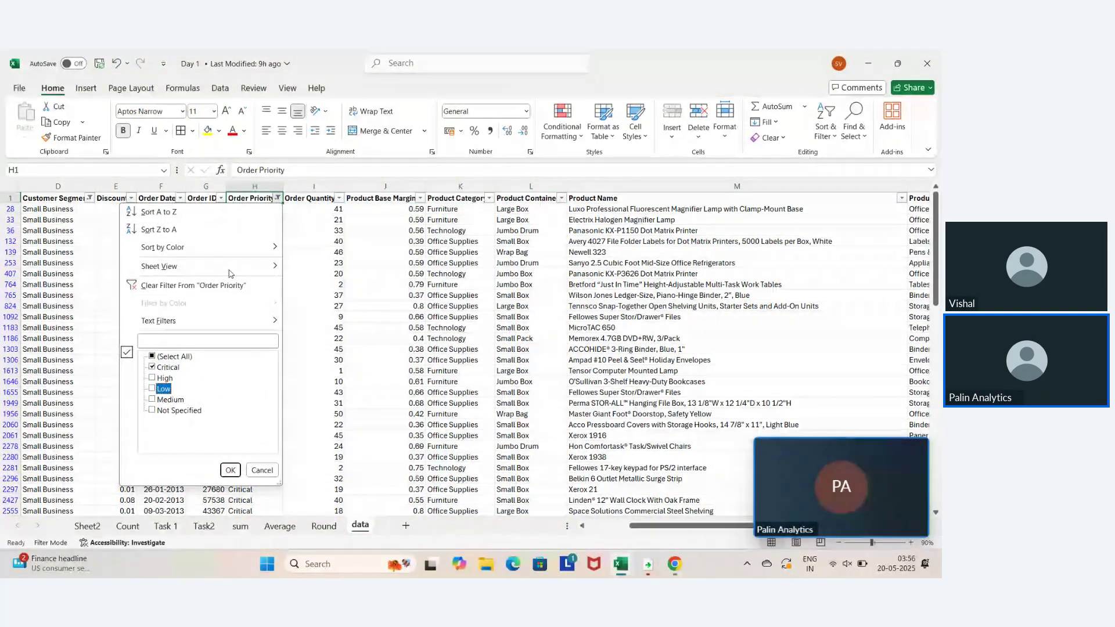
{"action": "key", "text": "Down"}
{"action": "key", "text": "Down"}
{"action": "key", "text": "Return"}
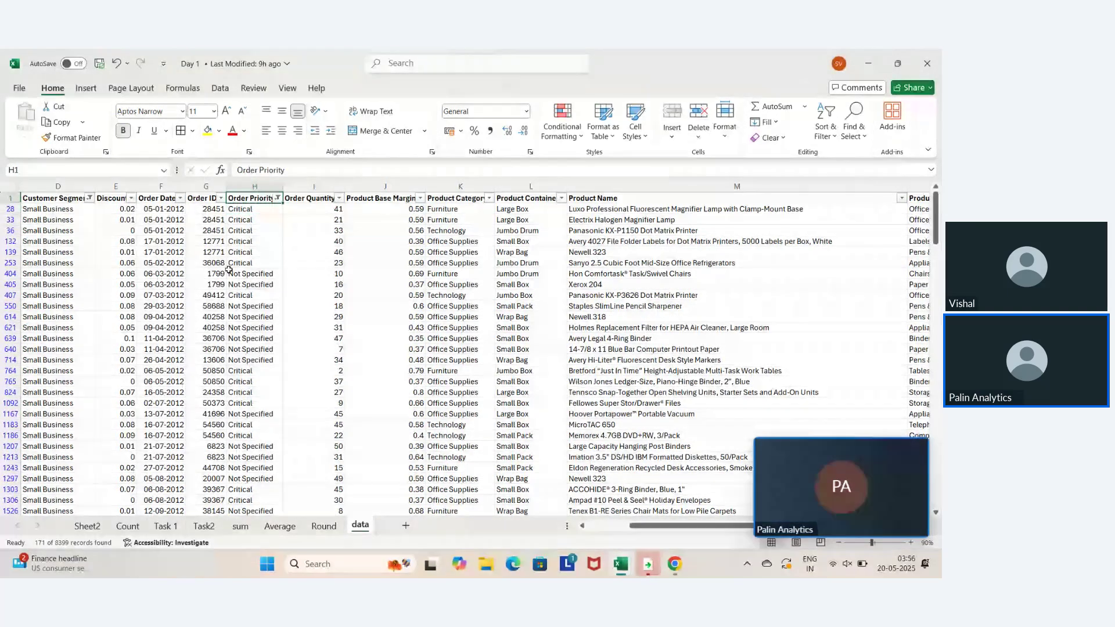
Reselect all priorities in the Order Priority filter so every Small Business order is included
{"action": "key", "text": "alt+Down"}
{"action": "key", "text": "Down"}
{"action": "key", "text": "Down"}
{"action": "key", "text": "Down"}
{"action": "key", "text": "Down"}
{"action": "key", "text": "Down"}
{"action": "key", "text": "Down"}
{"action": "key", "text": "Down"}
{"action": "key", "text": "Down"}
{"action": "key", "text": "Down"}
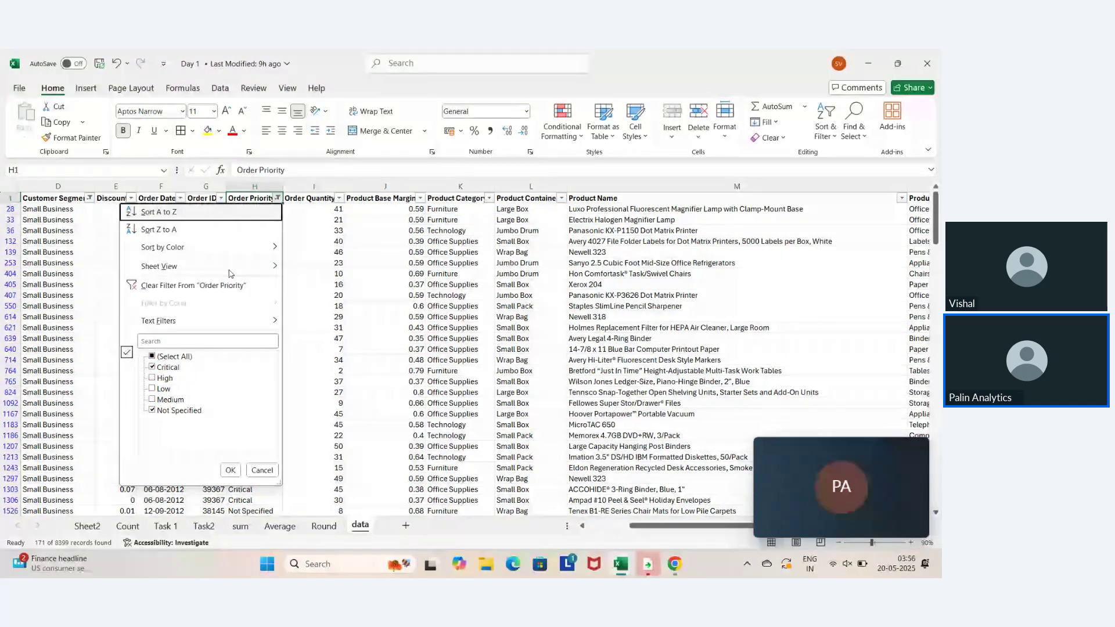
{"action": "key", "text": "Up"}
{"action": "key", "text": "space"}
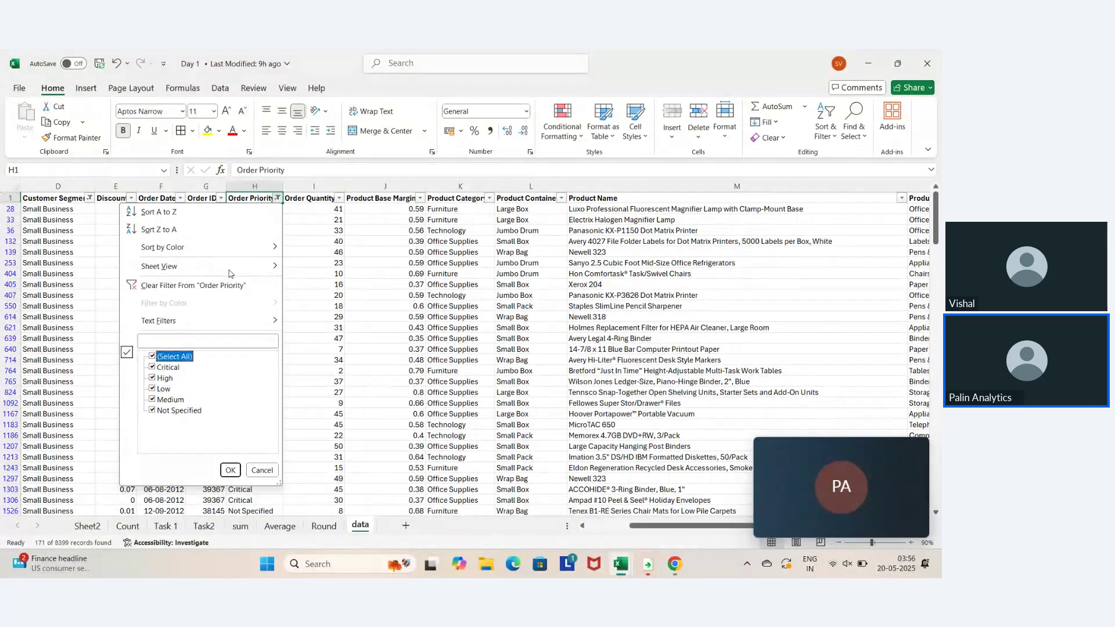
{"action": "key", "text": "Tab"}
{"action": "key", "text": "Return"}
{"action": "key", "text": "Down"}
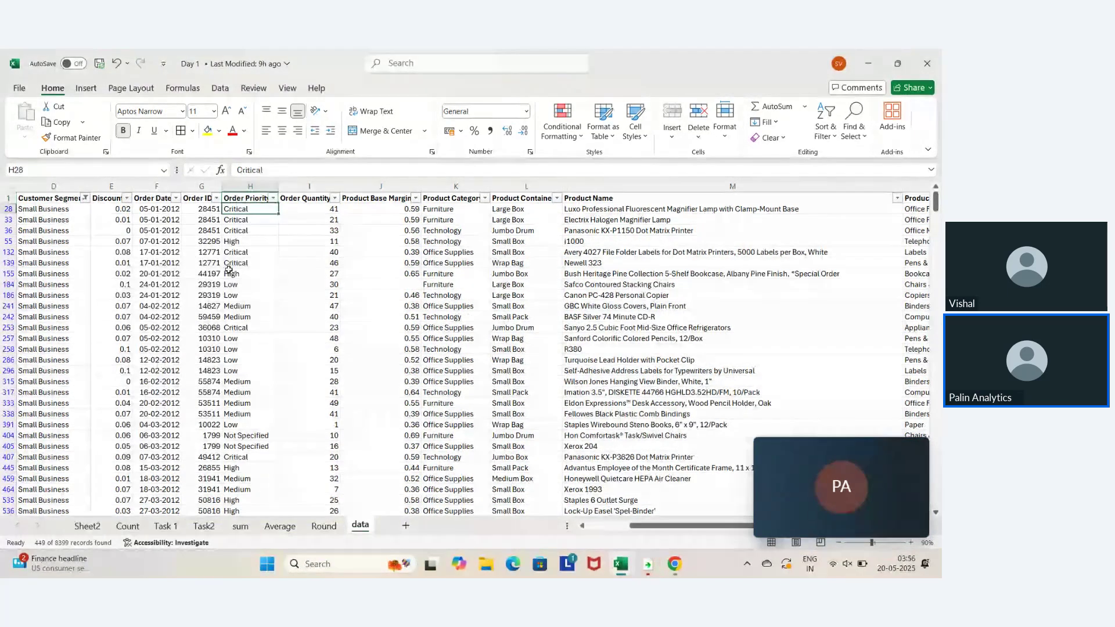
Reselect all segments in the Customer Segment filter so every customer segment is included
{"action": "key", "text": "Left"}
{"action": "key", "text": "Left"}
{"action": "key", "text": "Left"}
{"action": "key", "text": "Up"}
{"action": "key", "text": "Left"}
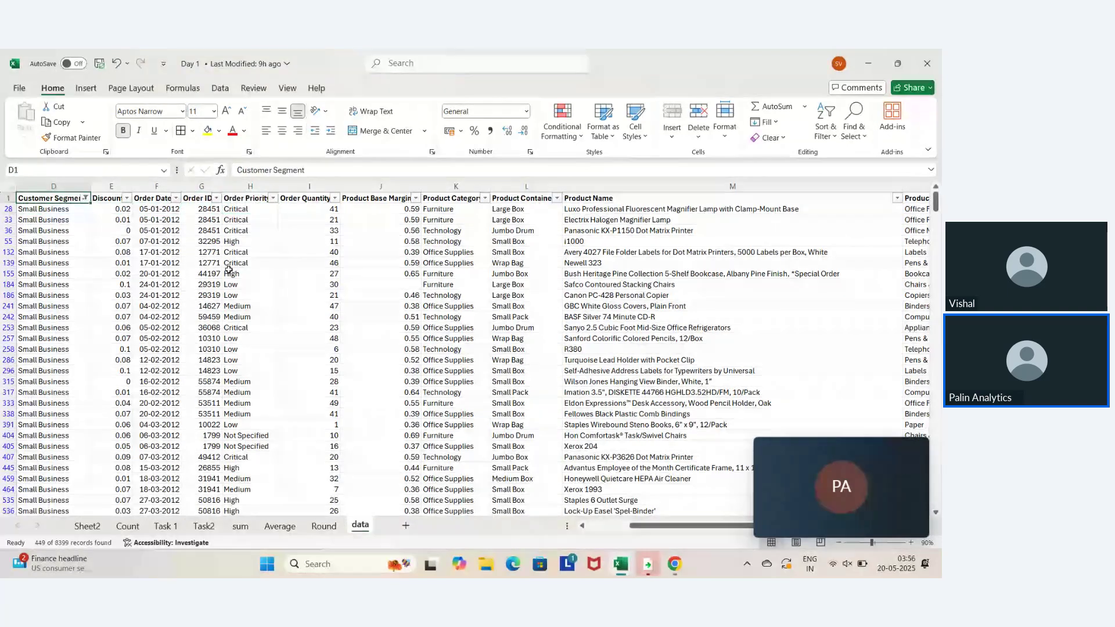
{"action": "key", "text": "alt+Down"}
{"action": "key", "text": "Down"}
{"action": "key", "text": "Down"}
{"action": "key", "text": "Down"}
{"action": "key", "text": "Down"}
{"action": "key", "text": "Down"}
{"action": "key", "text": "Down"}
{"action": "key", "text": "Down"}
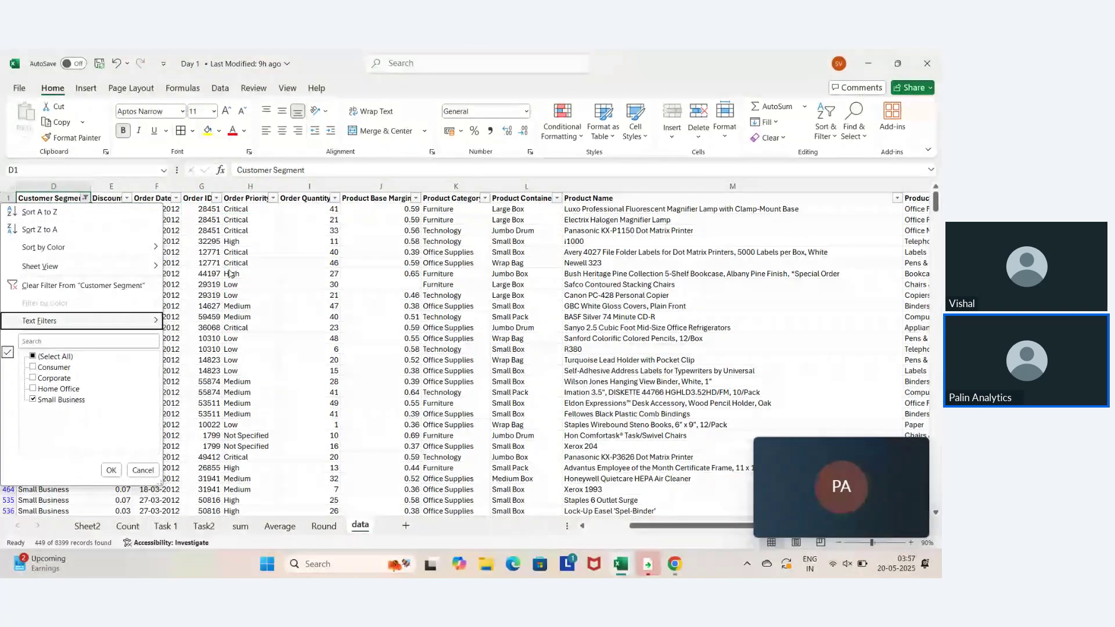
{"action": "key", "text": "space"}
{"action": "key", "text": "Tab"}
{"action": "key", "text": "Return"}
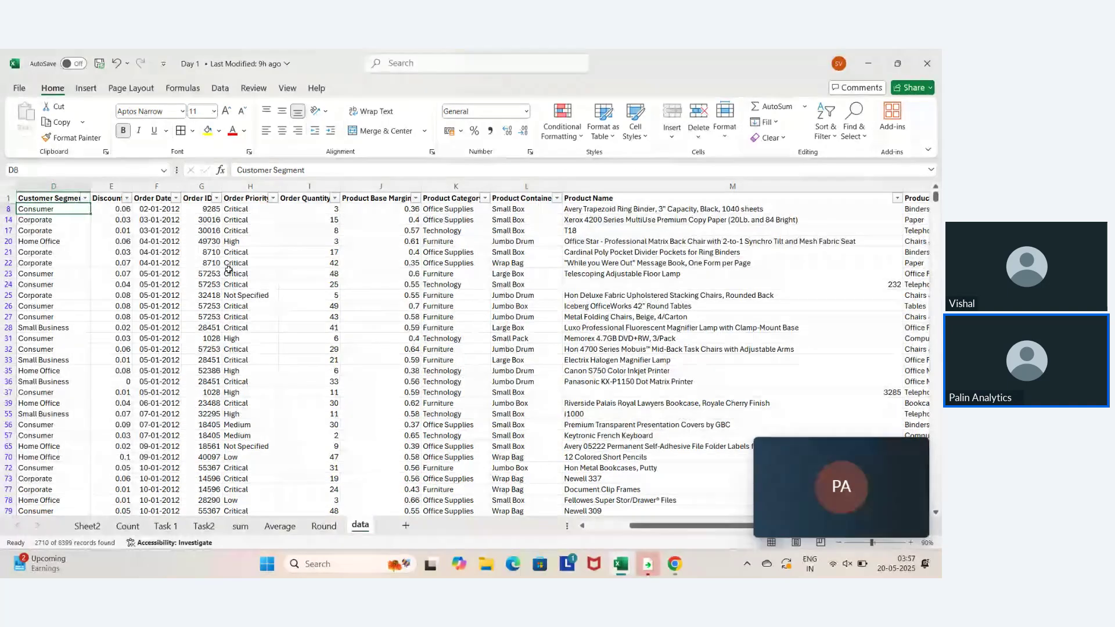
Select the visible Customer Segment entries down to the last row to check how many there are
{"action": "key", "text": "Down"}
{"action": "key", "text": "ctrl+shift+Down"}
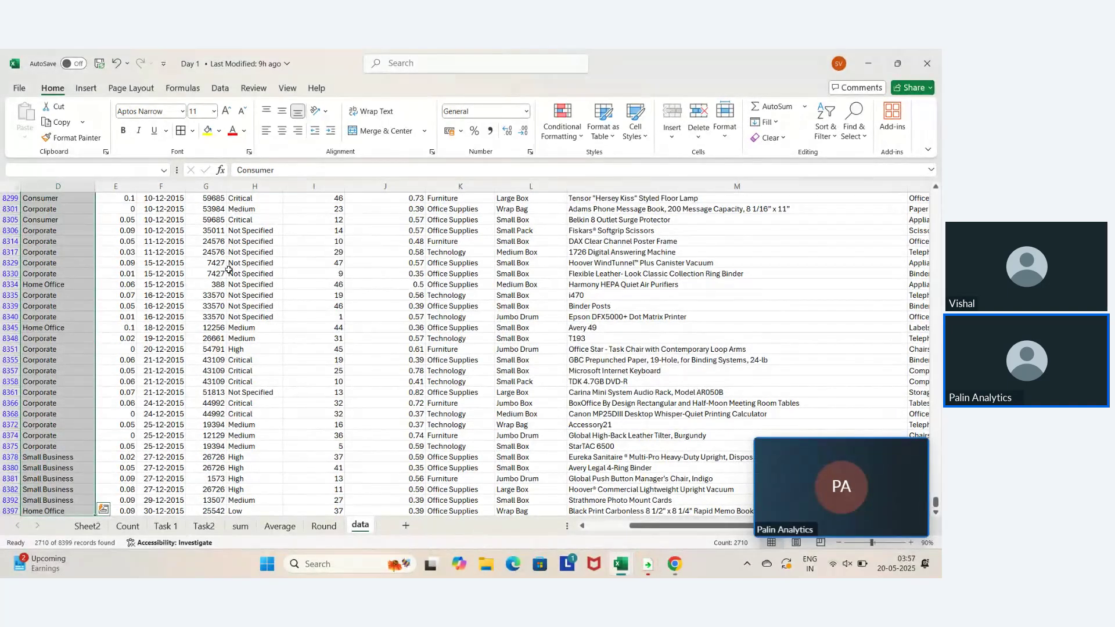
{"action": "scroll", "coordinate": [228, 269], "scroll_direction": "down", "scroll_amount": 1}
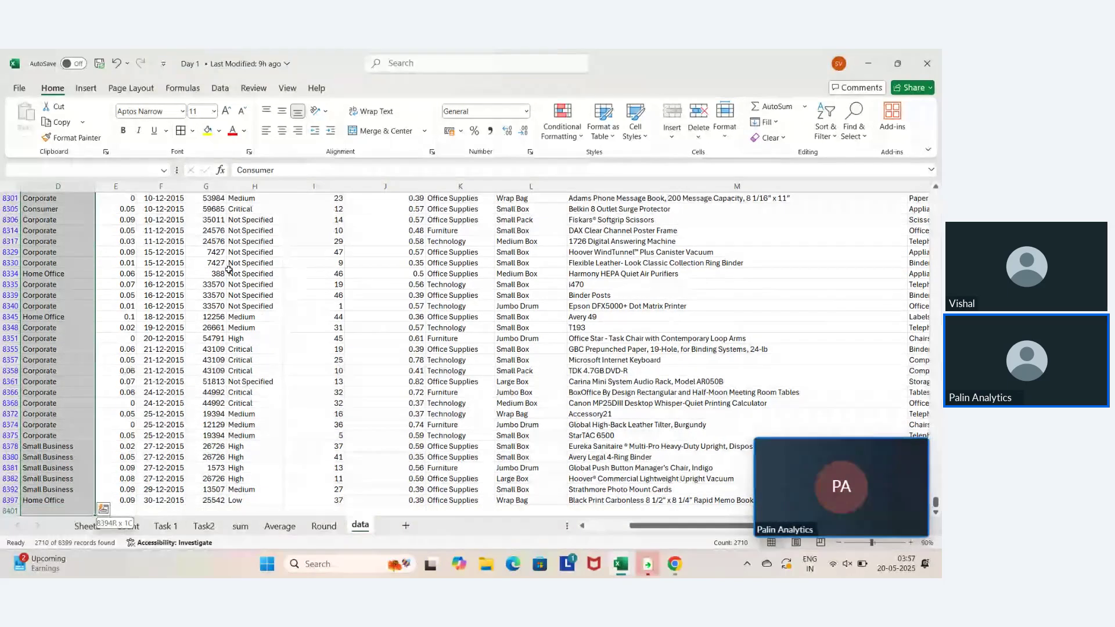
{"action": "key", "text": "ctrl+Up"}
{"action": "key", "text": "Right"}
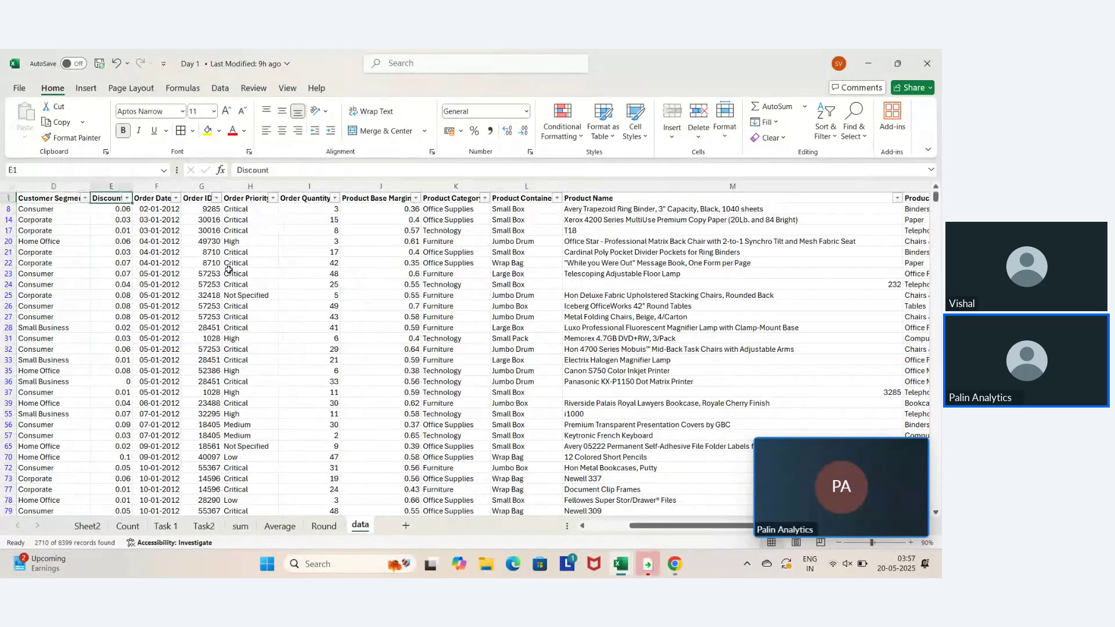
Look across the data sheet's column headers from City to State for a filter that is still active
{"action": "key", "text": "Left"}
{"action": "key", "text": "Right"}
{"action": "key", "text": "Right"}
{"action": "key", "text": "Right"}
{"action": "key", "text": "Right"}
{"action": "key", "text": "Right"}
{"action": "key", "text": "Right"}
{"action": "key", "text": "Right"}
{"action": "key", "text": "Right"}
{"action": "key", "text": "Left"}
{"action": "key", "text": "Left"}
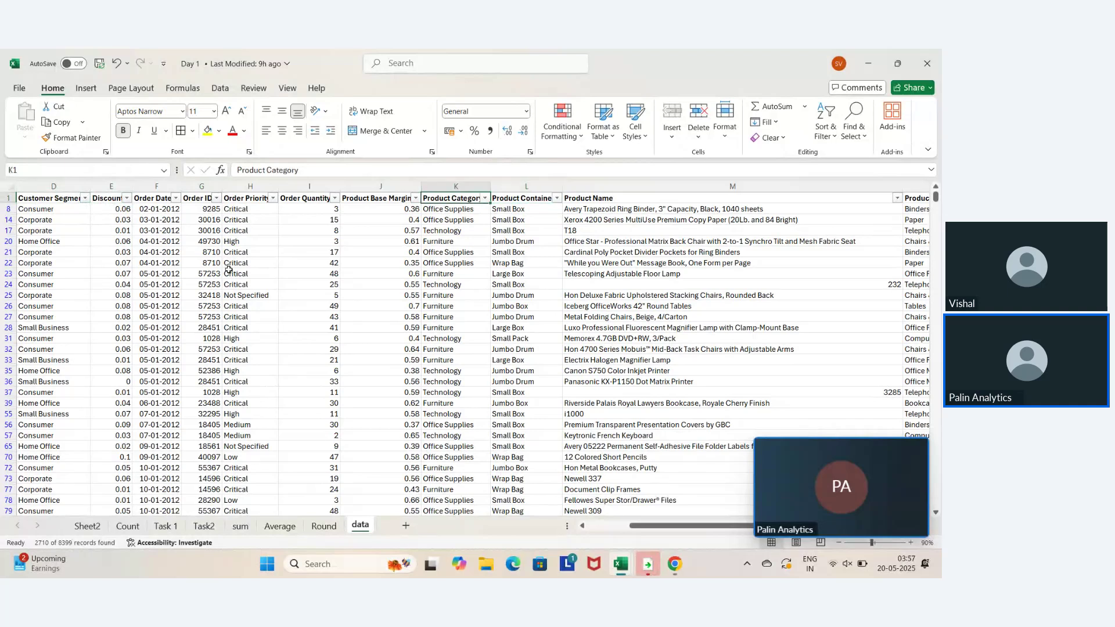
{"action": "key", "text": "ctrl+Left"}
{"action": "key", "text": "Left"}
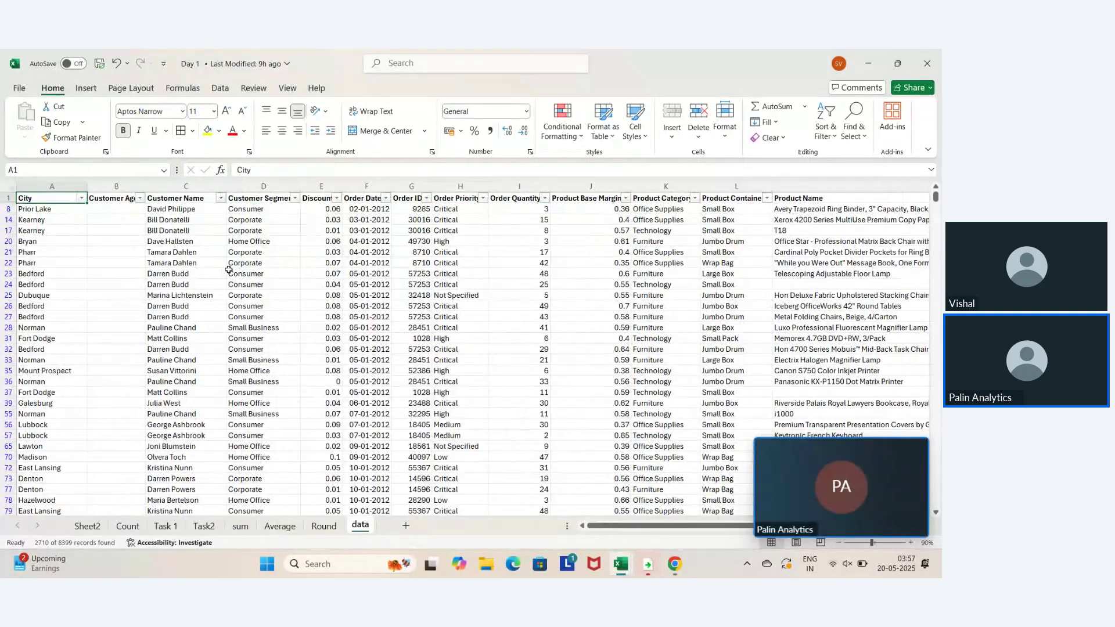
{"action": "key", "text": "Right"}
{"action": "key", "text": "Right"}
{"action": "key", "text": "Right"}
{"action": "key", "text": "Right"}
{"action": "key", "text": "Right"}
{"action": "key", "text": "Right"}
{"action": "key", "text": "Right"}
{"action": "key", "text": "Right"}
{"action": "key", "text": "Right"}
{"action": "key", "text": "Right"}
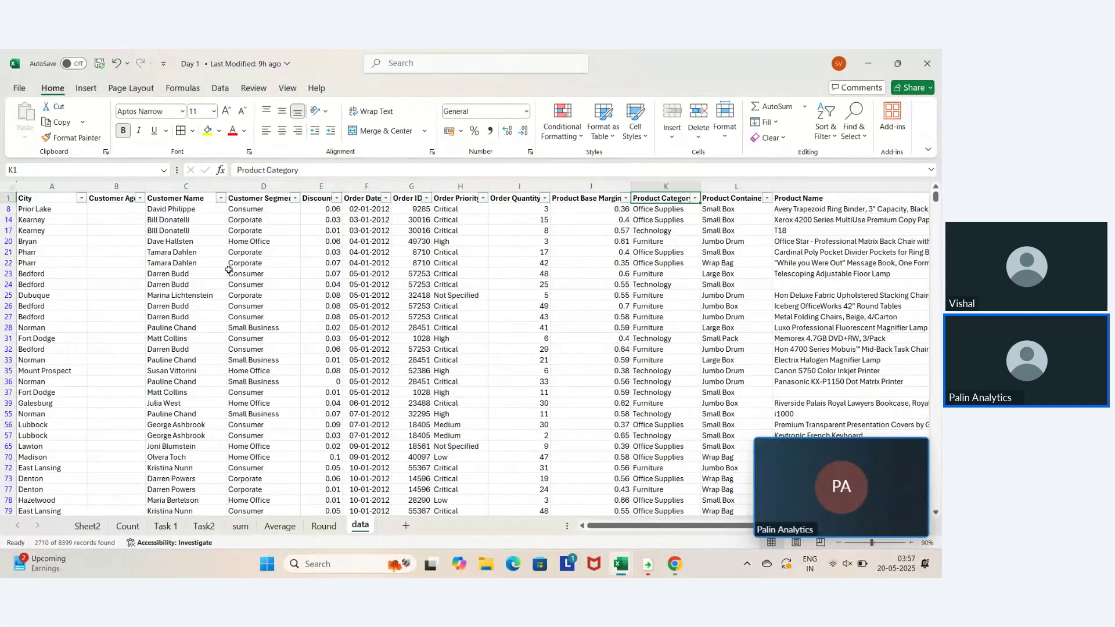
{"action": "key", "text": "Right"}
{"action": "key", "text": "Right"}
{"action": "key", "text": "Right"}
{"action": "key", "text": "Right"}
{"action": "key", "text": "Right"}
{"action": "key", "text": "Right"}
{"action": "key", "text": "Right"}
{"action": "key", "text": "Right"}
{"action": "key", "text": "Right"}
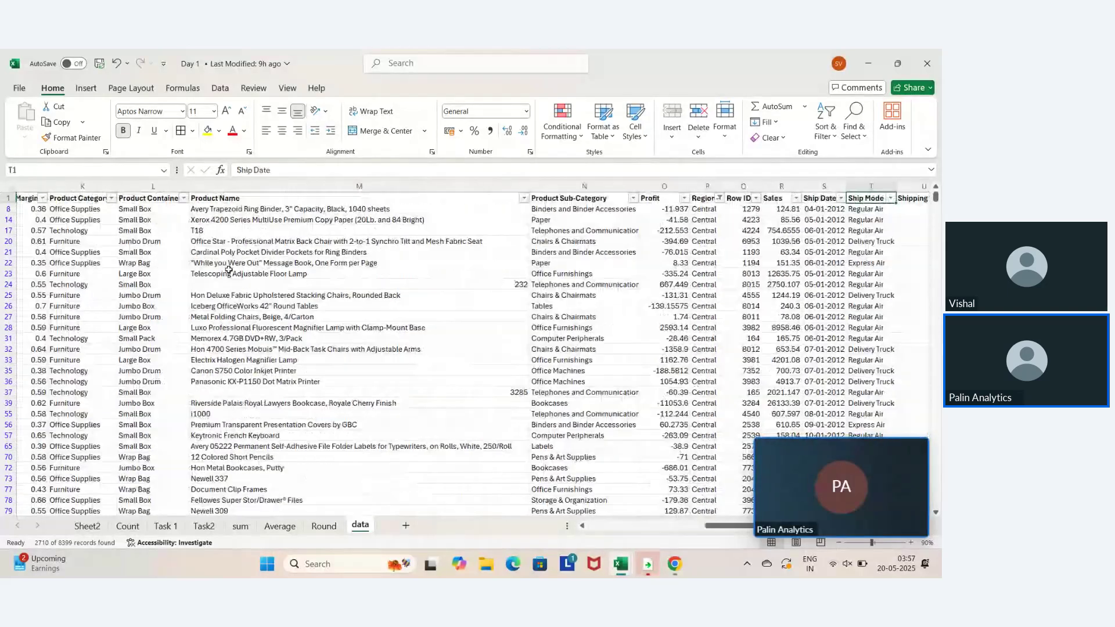
{"action": "key", "text": "Right"}
{"action": "key", "text": "Right"}
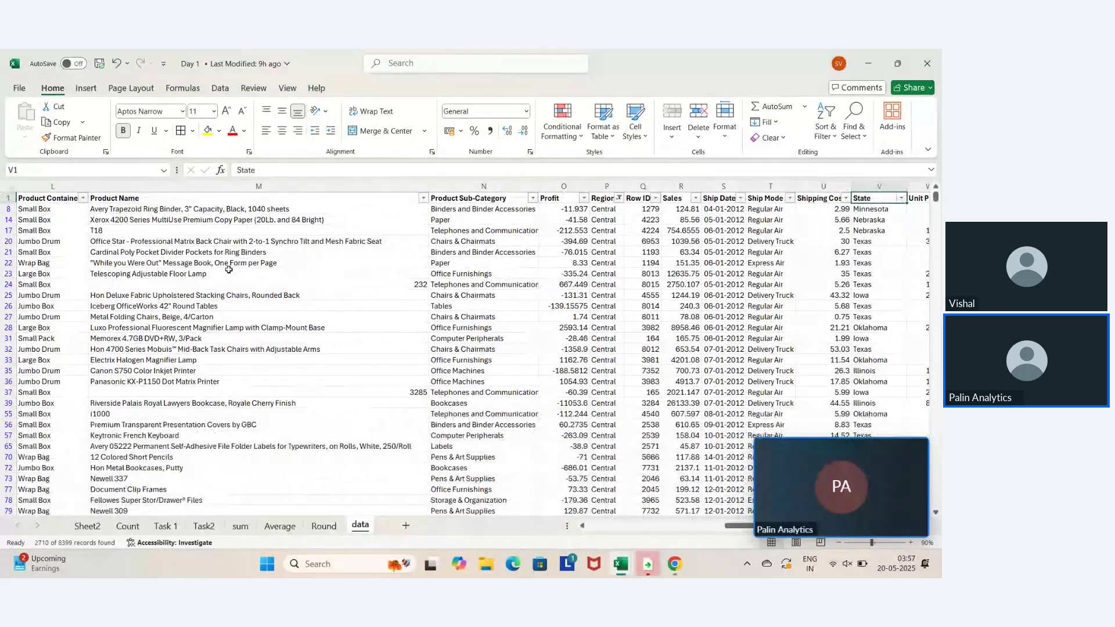
Remove all filters from the data sheet and select the Row ID entries to check the full record count
{"action": "key", "text": "Left"}
{"action": "key", "text": "ctrl+shift+l"}
{"action": "key", "text": "Left"}
{"action": "key", "text": "Left"}
{"action": "key", "text": "Left"}
{"action": "key", "text": "Left"}
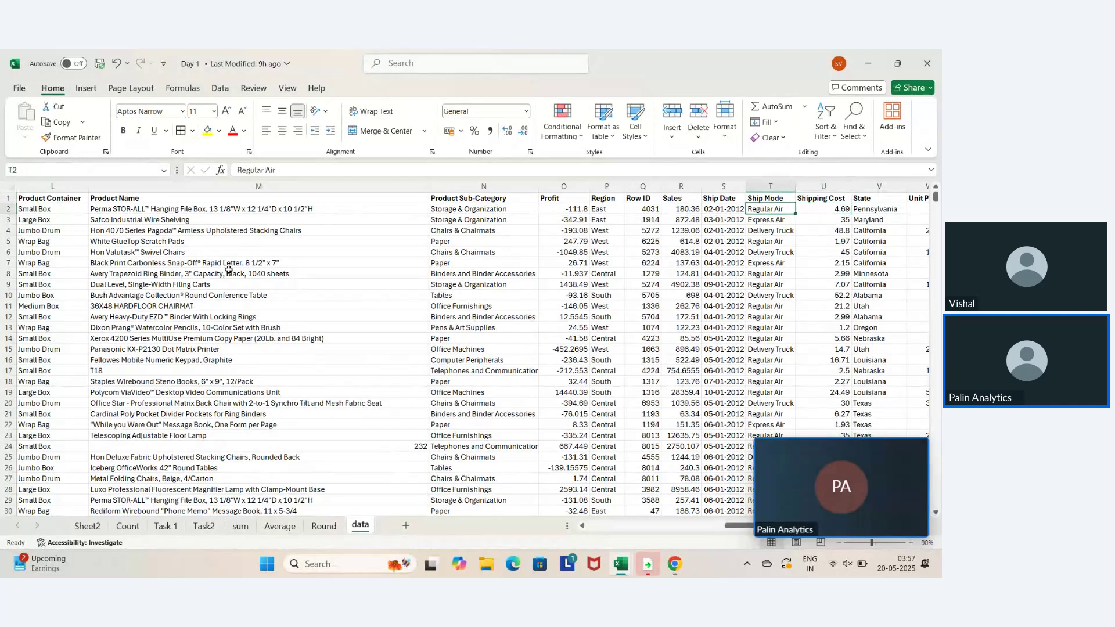
{"action": "key", "text": "ctrl+shift+Down"}
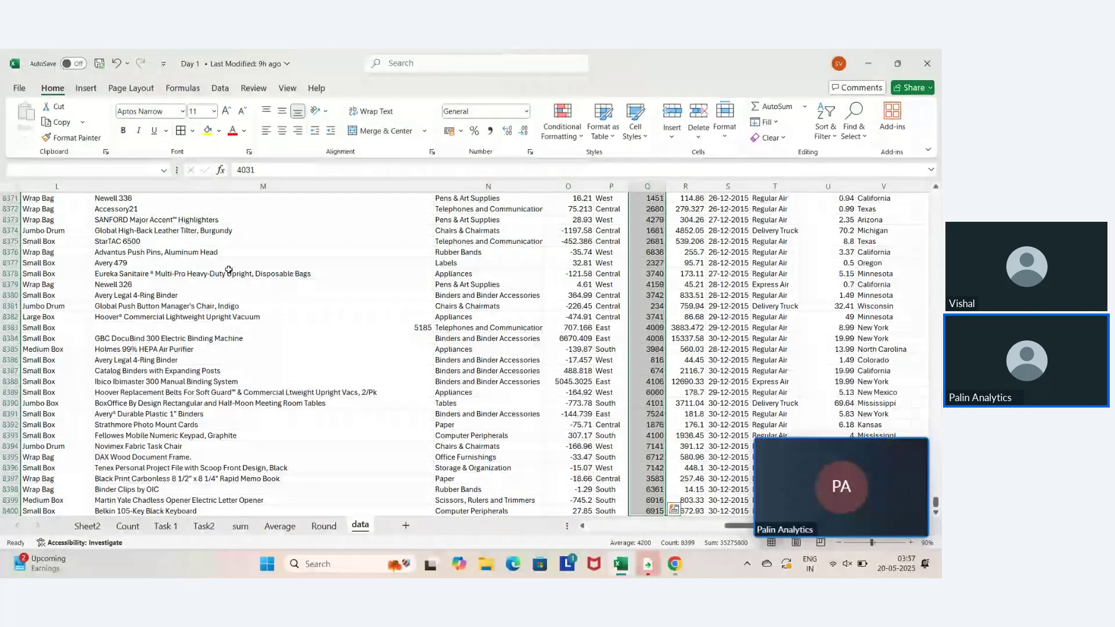
Look across the unfiltered data sheet columns from Customer Segment to Zip Code
{"action": "key", "text": "Left"}
{"action": "key", "text": "Left"}
{"action": "key", "text": "Left"}
{"action": "key", "text": "Left"}
{"action": "key", "text": "Left"}
{"action": "key", "text": "Left"}
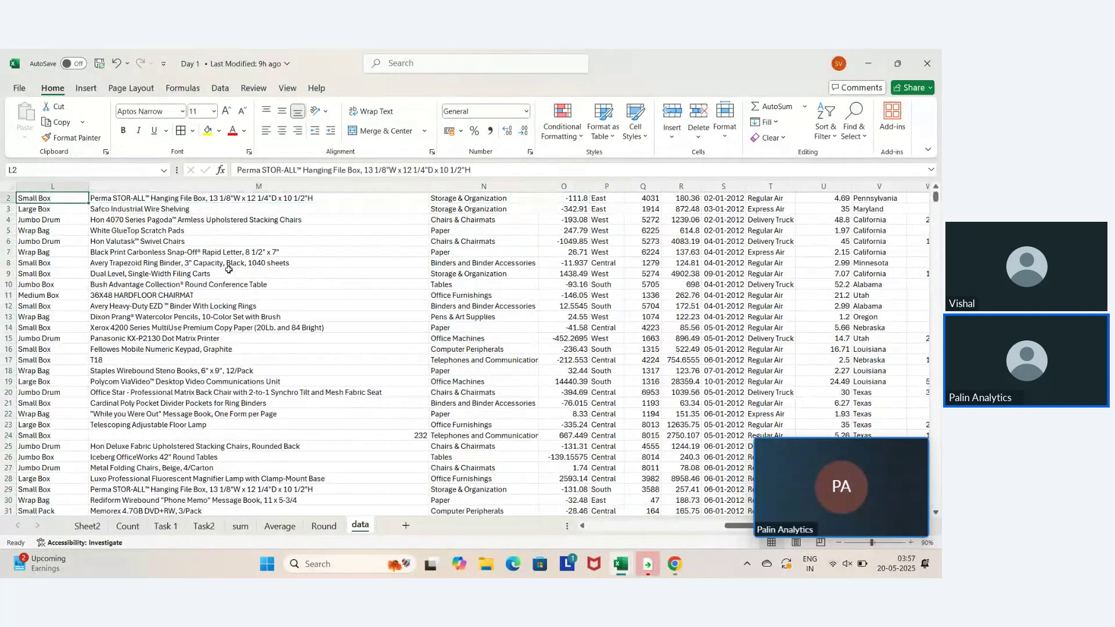
{"action": "key", "text": "Up"}
{"action": "key", "text": "Right"}
{"action": "key", "text": "Right"}
{"action": "key", "text": "Right"}
{"action": "key", "text": "Right"}
{"action": "key", "text": "Right"}
{"action": "key", "text": "Right"}
{"action": "key", "text": "Right"}
{"action": "key", "text": "Right"}
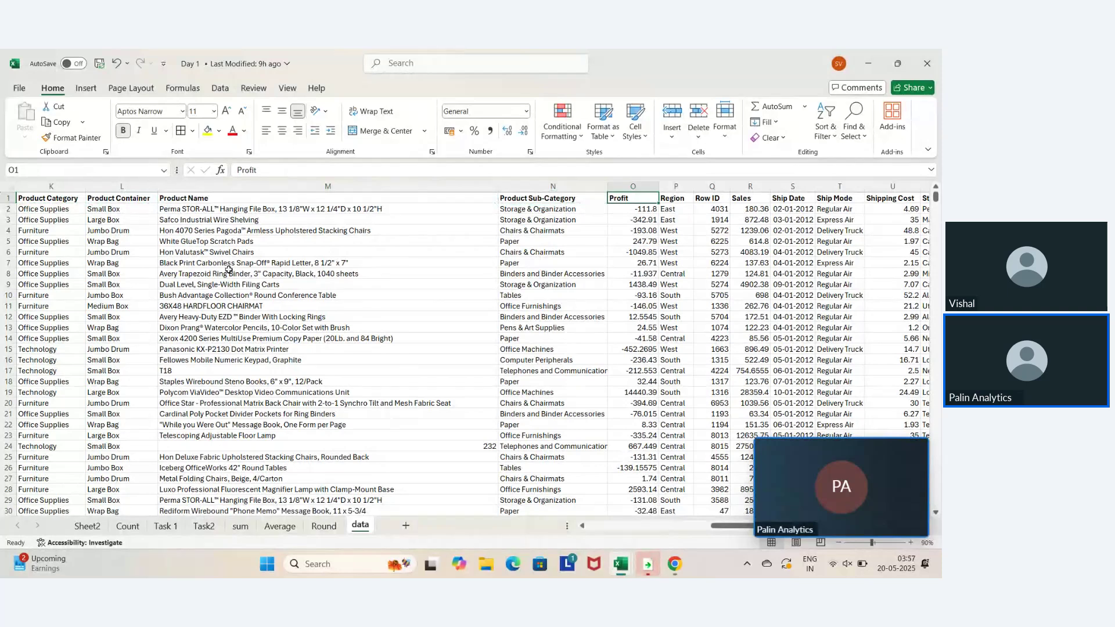
{"action": "key", "text": "Right"}
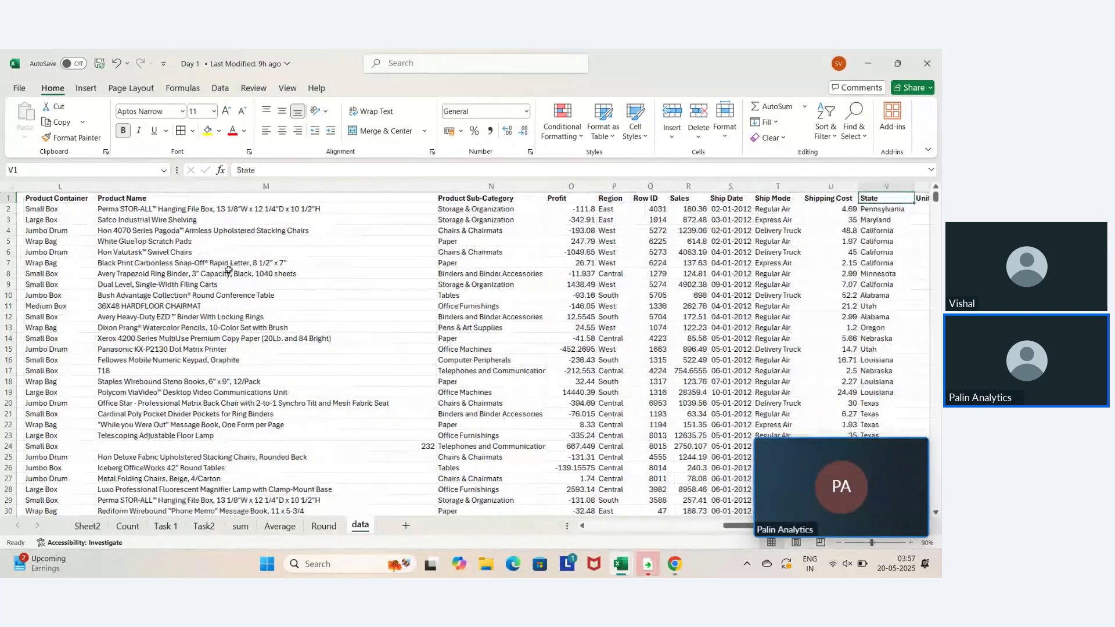
{"action": "key", "text": "ctrl+Right"}
{"action": "key", "text": "Left"}
{"action": "key", "text": "Left"}
{"action": "key", "text": "Left"}
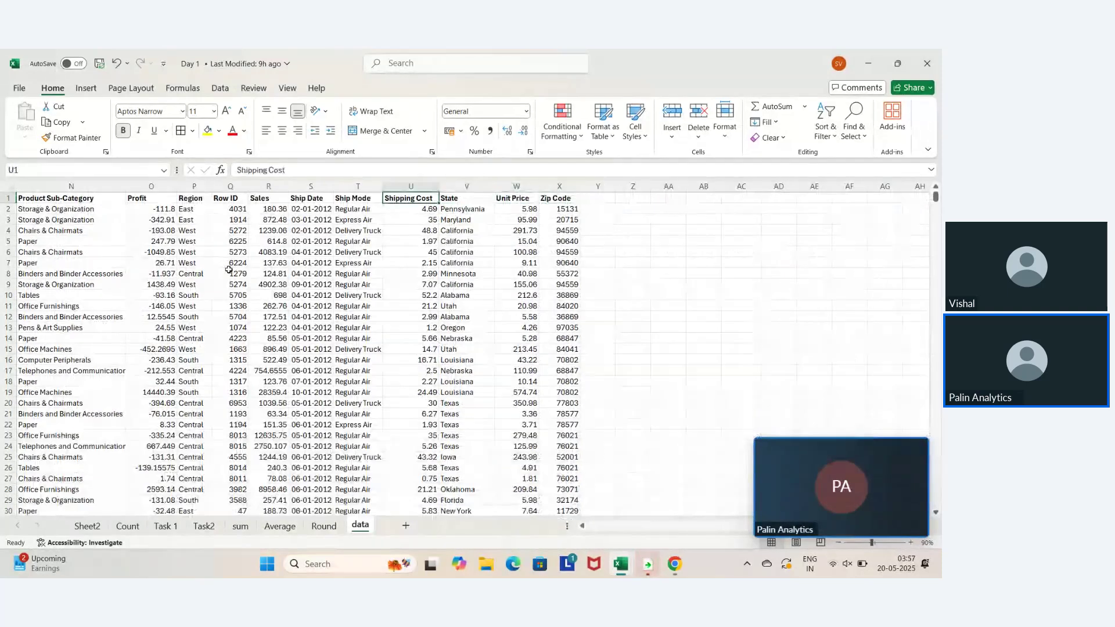
{"action": "key", "text": "Left"}
{"action": "key", "text": "Left"}
{"action": "key", "text": "Left"}
{"action": "key", "text": "Left"}
{"action": "key", "text": "Left"}
{"action": "key", "text": "Left"}
{"action": "key", "text": "Left"}
{"action": "key", "text": "Left"}
{"action": "key", "text": "Left"}
{"action": "key", "text": "Left"}
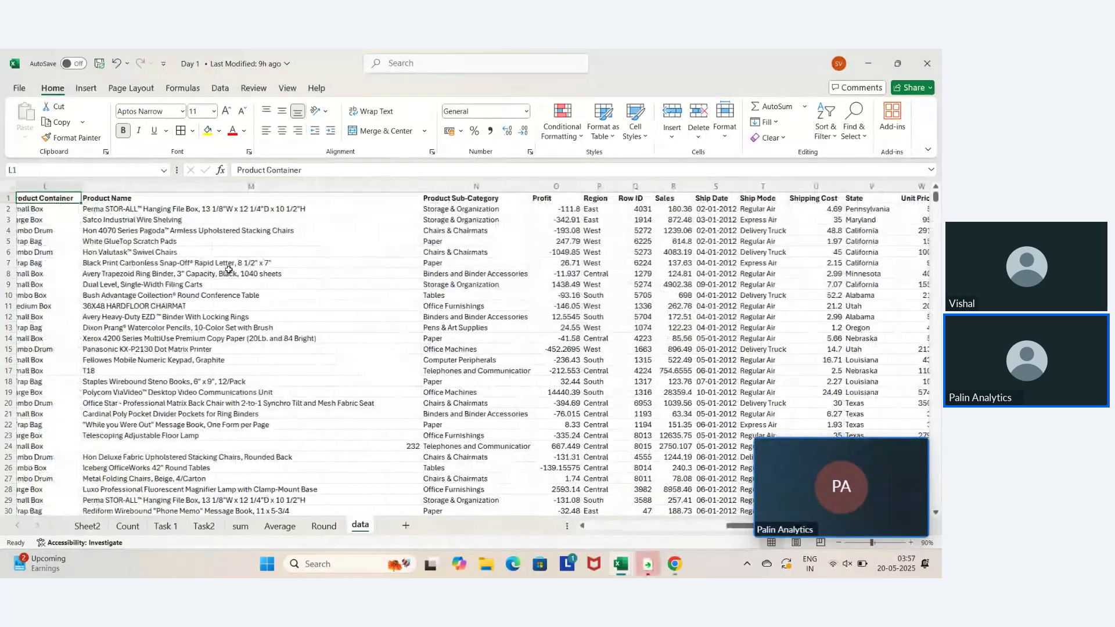
{"action": "key", "text": "Left"}
{"action": "key", "text": "Left"}
{"action": "key", "text": "Left"}
{"action": "key", "text": "Left"}
{"action": "key", "text": "Left"}
{"action": "key", "text": "Left"}
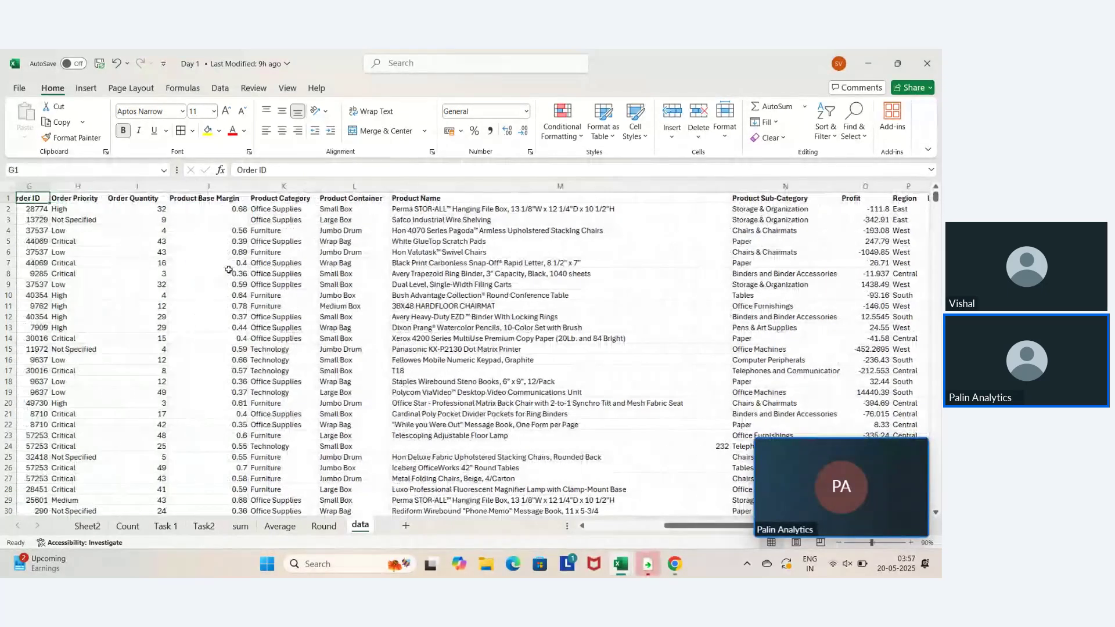
{"action": "key", "text": "Right"}
{"action": "key", "text": "Right"}
{"action": "key", "text": "Right"}
{"action": "key", "text": "Left"}
{"action": "key", "text": "Left"}
{"action": "key", "text": "Left"}
{"action": "key", "text": "Left"}
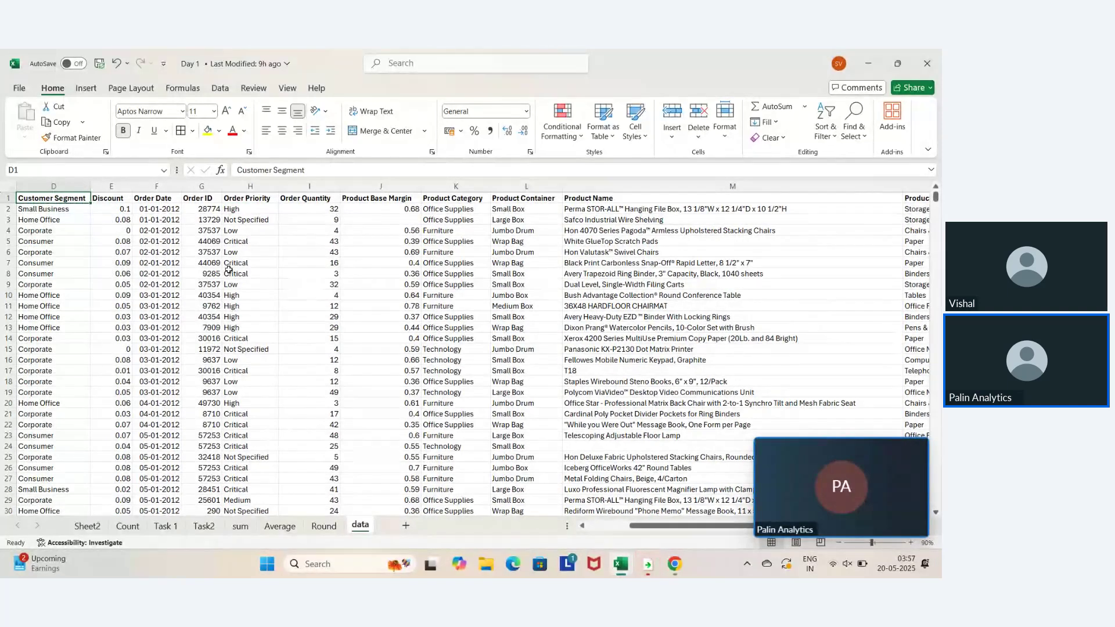
Turn the column filters back on and filter Customer Segment to Consumer only
{"action": "key", "text": "ctrl+shift+l"}
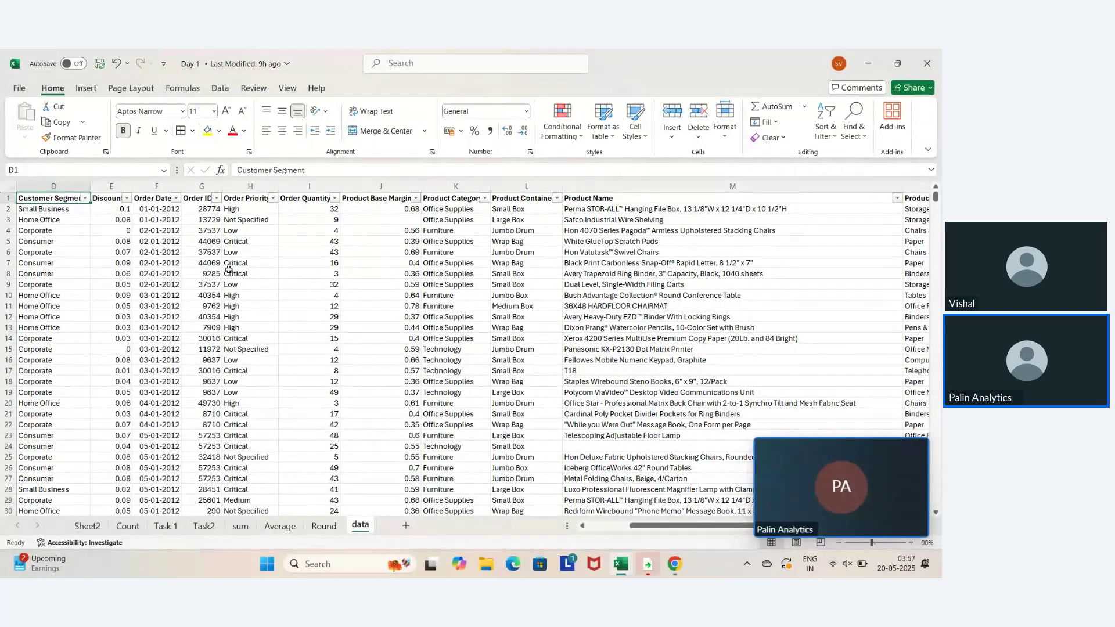
{"action": "key", "text": "alt+Down"}
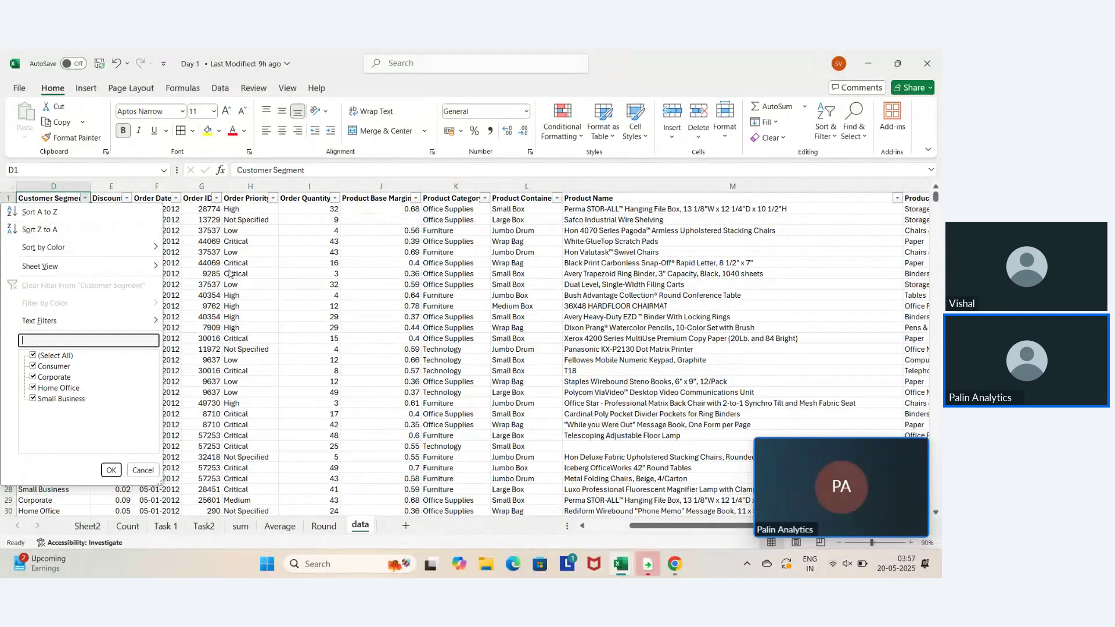
{"action": "key", "text": "Down"}
{"action": "key", "text": "space"}
{"action": "key", "text": "Down"}
{"action": "key", "text": "space"}
{"action": "key", "text": "Return"}
Select all Order Priority entries of the Consumer segment to count the segment's orders
{"action": "key", "text": "Right"}
{"action": "key", "text": "Right"}
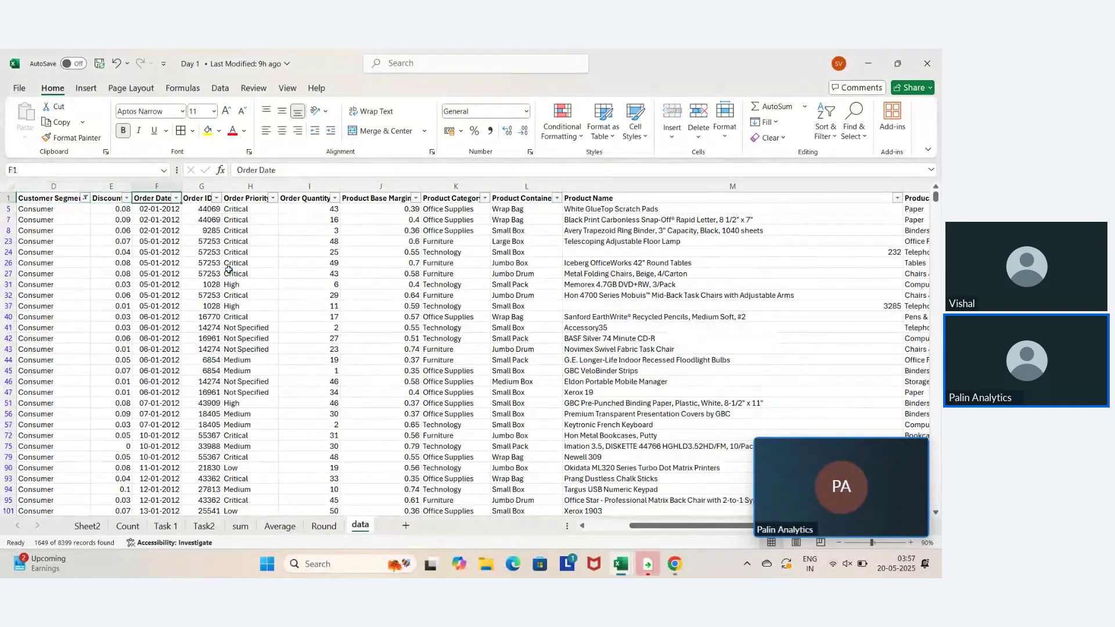
{"action": "key", "text": "Right"}
{"action": "key", "text": "Right"}
{"action": "key", "text": "Down"}
{"action": "key", "text": "ctrl+shift+Down"}
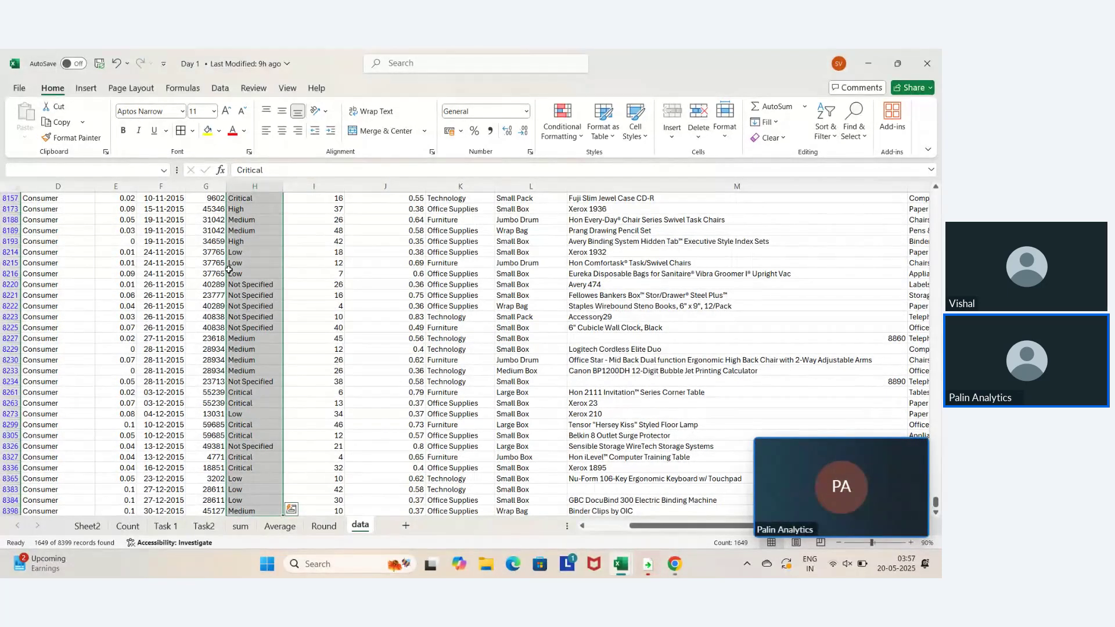
Change the denominator of the Consumer critical percentage formula in C12 of the Task2 sheet to 1649
{"action": "left_click", "coordinate": [202, 529]}
{"action": "double_click", "coordinate": [160, 331]}
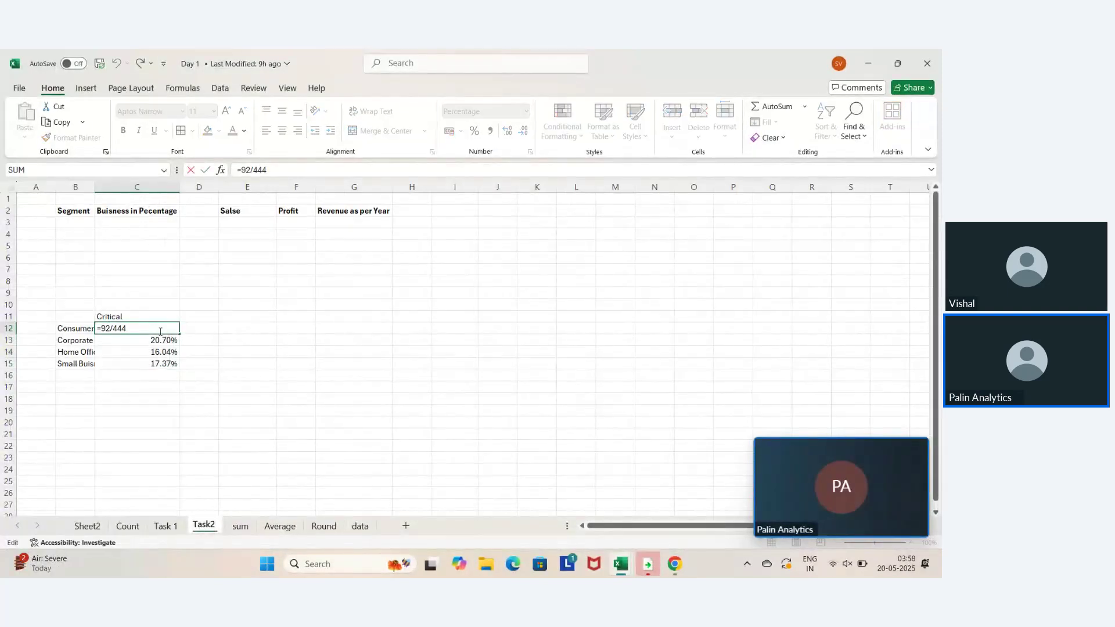
{"action": "key", "text": "BackSpace"}
{"action": "key", "text": "BackSpace"}
{"action": "key", "text": "BackSpace"}
{"action": "type", "text": "1"}
{"action": "key", "text": "Return"}
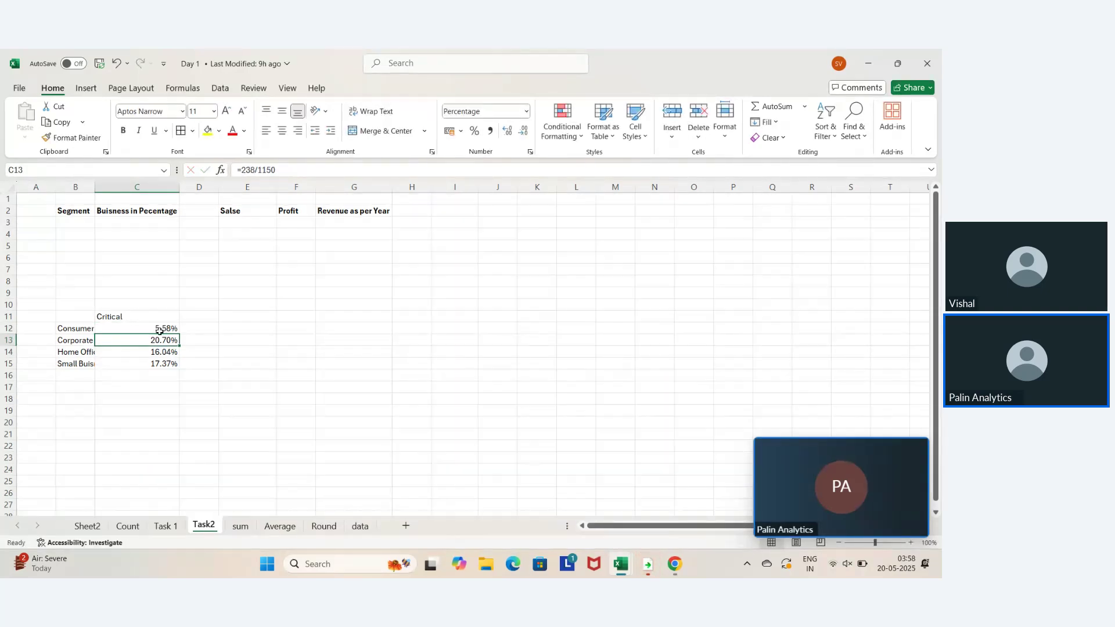
Filter the Order Priority column of the Consumer records on the data sheet to Critical only
{"action": "key", "text": "ctrl+Page_Down"}
{"action": "key", "text": "ctrl+Page_Down"}
{"action": "key", "text": "ctrl+Page_Down"}
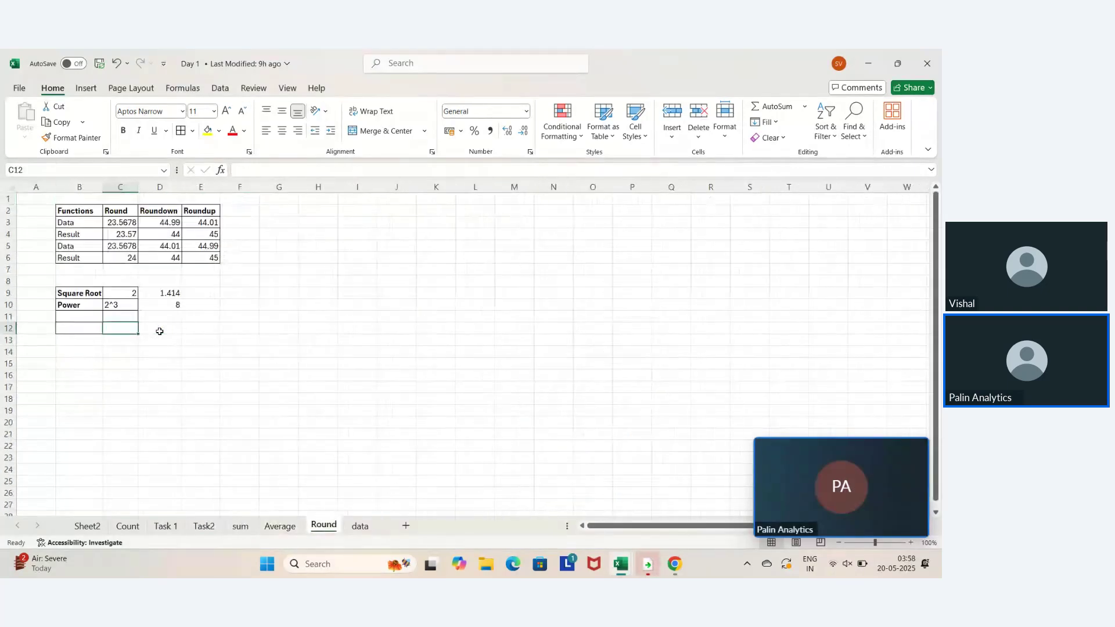
{"action": "key", "text": "ctrl+Page_Down"}
{"action": "key", "text": "ctrl+Up"}
{"action": "key", "text": "alt+Down"}
{"action": "key", "text": "Down"}
{"action": "key", "text": "Down"}
{"action": "key", "text": "Down"}
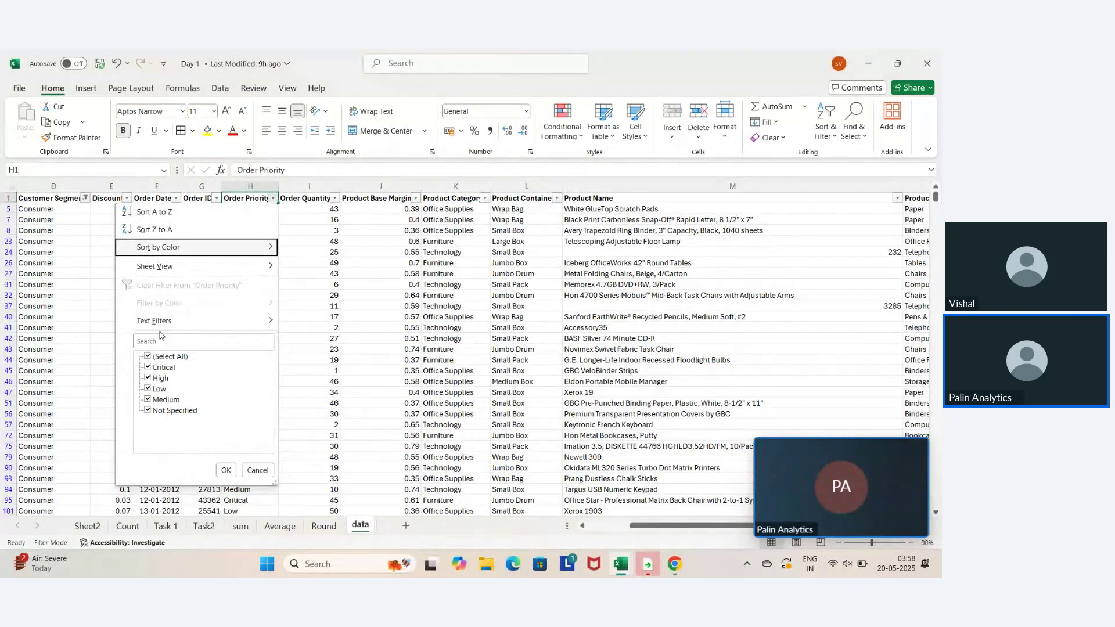
{"action": "key", "text": "Down"}
{"action": "key", "text": "Down"}
{"action": "key", "text": "Down"}
{"action": "key", "text": "Down"}
{"action": "key", "text": "Down"}
{"action": "key", "text": "space"}
{"action": "key", "text": "Down"}
{"action": "key", "text": "space"}
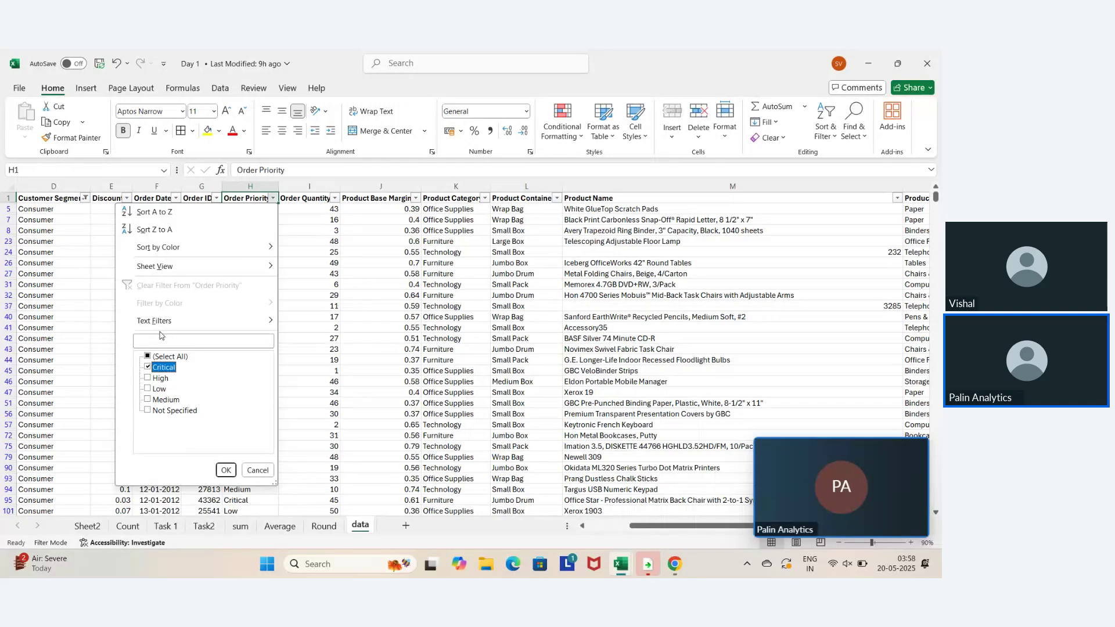
{"action": "key", "text": "Return"}
Select the filtered Critical entries in the Order Priority column to count the Consumer segment's critical orders
{"action": "key", "text": "Down"}
{"action": "key", "text": "ctrl+shift+Down"}
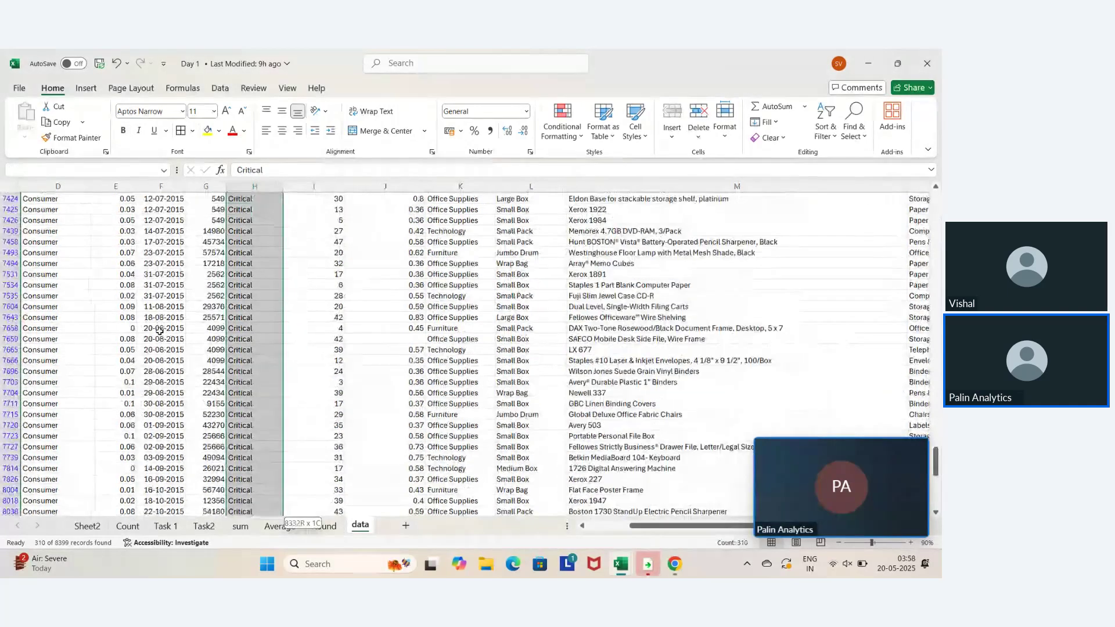
{"action": "key", "text": "ctrl+Page_Up"}
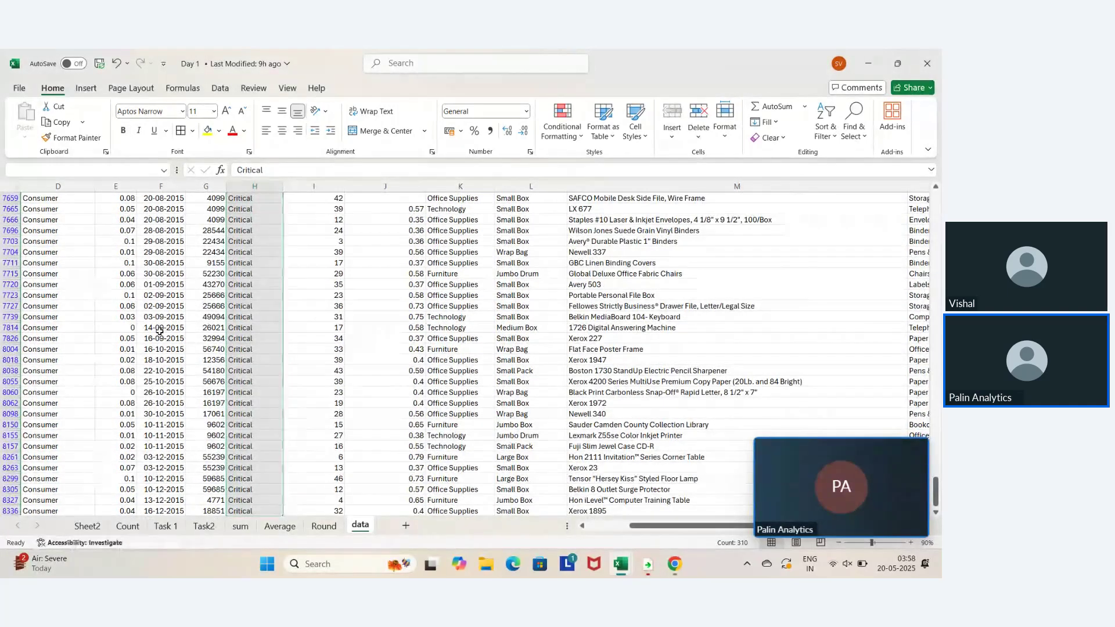
{"action": "key", "text": "ctrl+Page_Down"}
Change the numerator of the Consumer critical percentage in C12 of the Task2 sheet to 310, giving =310/1649
{"action": "key", "text": "ctrl+Page_Up"}
{"action": "key", "text": "ctrl+Page_Up"}
{"action": "key", "text": "ctrl+Page_Up"}
{"action": "key", "text": "ctrl+Page_Up"}
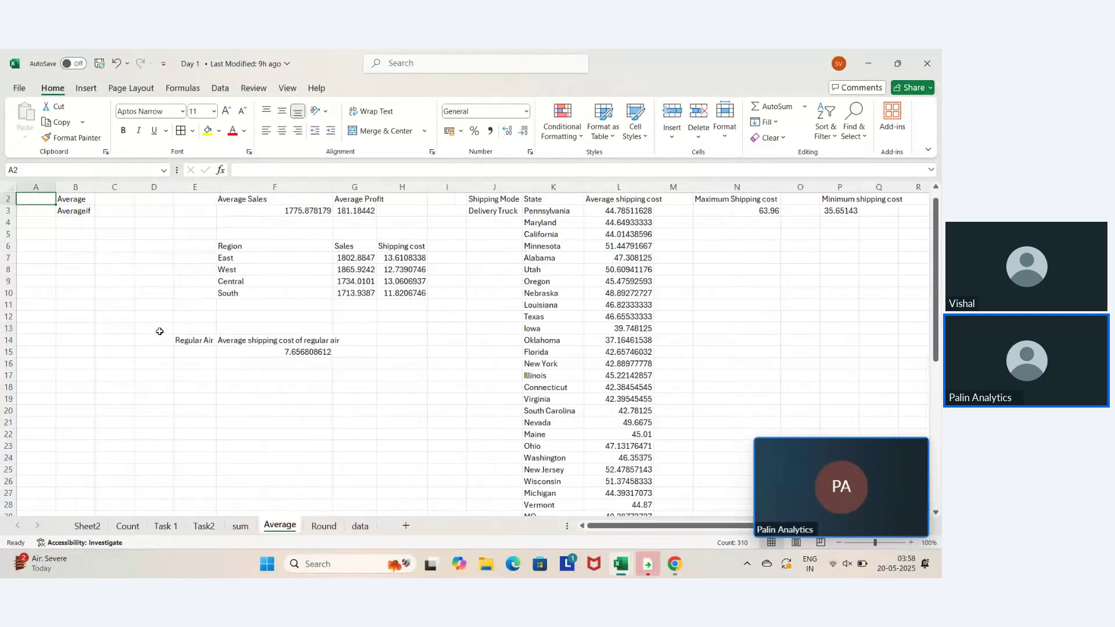
{"action": "left_click", "coordinate": [160, 330]}
{"action": "double_click", "coordinate": [160, 330]}
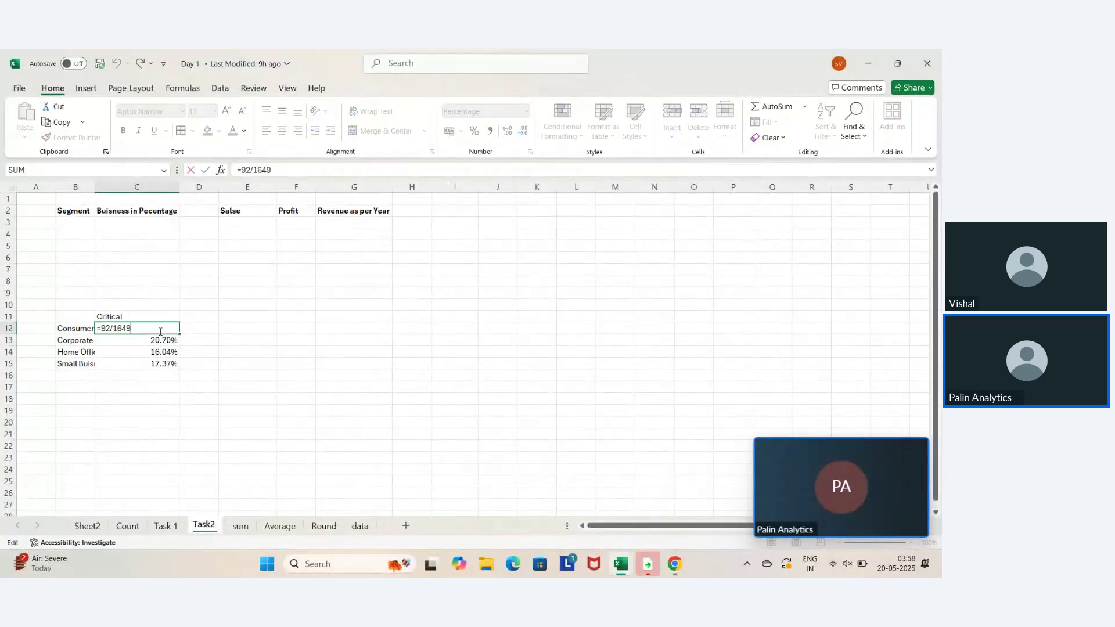
{"action": "key", "text": "BackSpace"}
{"action": "key", "text": "BackSpace"}
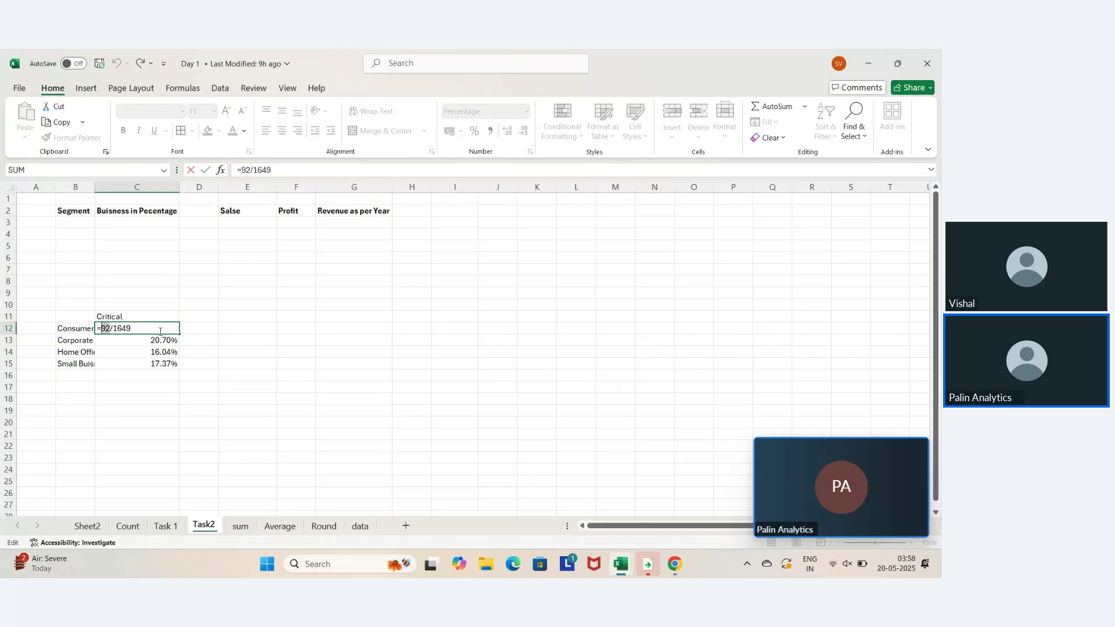
{"action": "type", "text": "310"}
{"action": "key", "text": "Return"}
{"action": "left_click", "coordinate": [160, 330]}
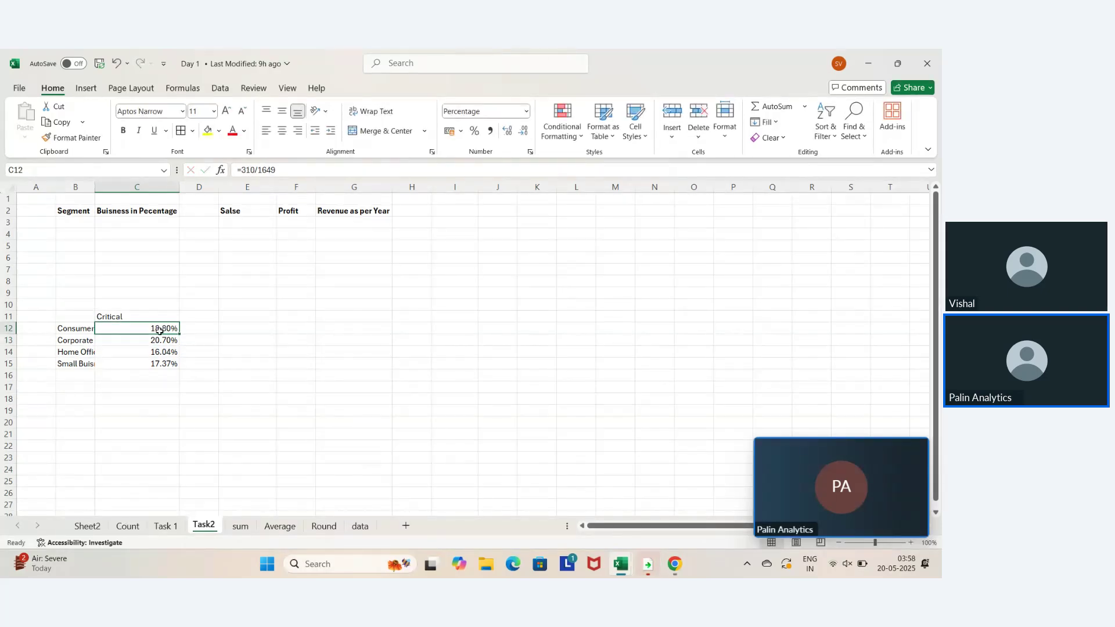
Select the segment names and their critical percentages in B11:C15 of the Task2 sheet for review
{"action": "key", "text": "Down"}
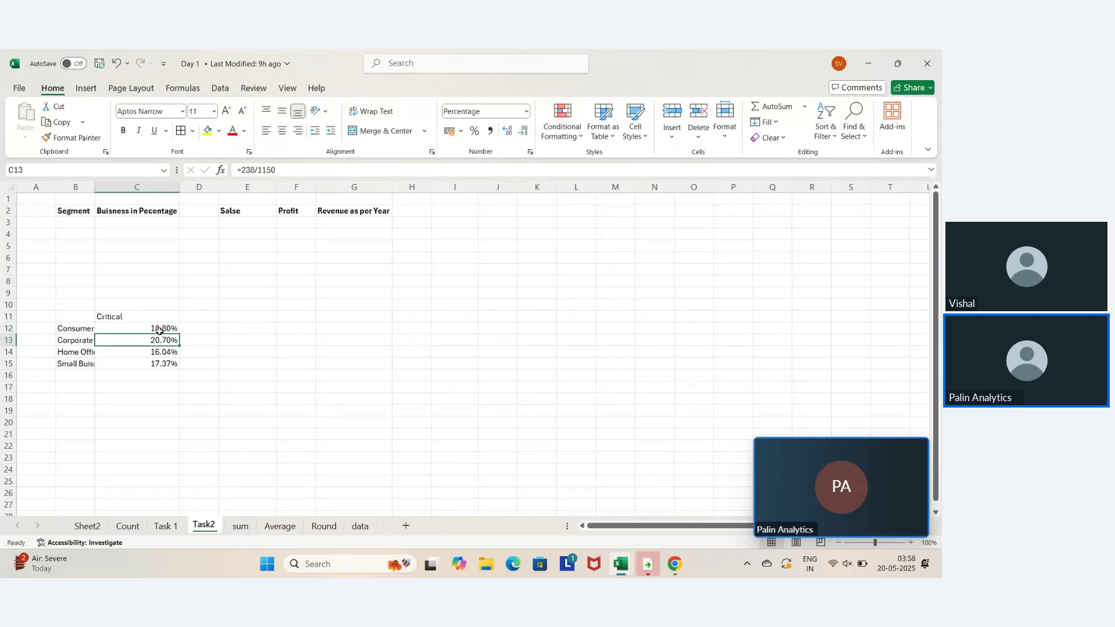
{"action": "key", "text": "Down"}
{"action": "key", "text": "Down"}
{"action": "key", "text": "Left"}
{"action": "key", "text": "Up"}
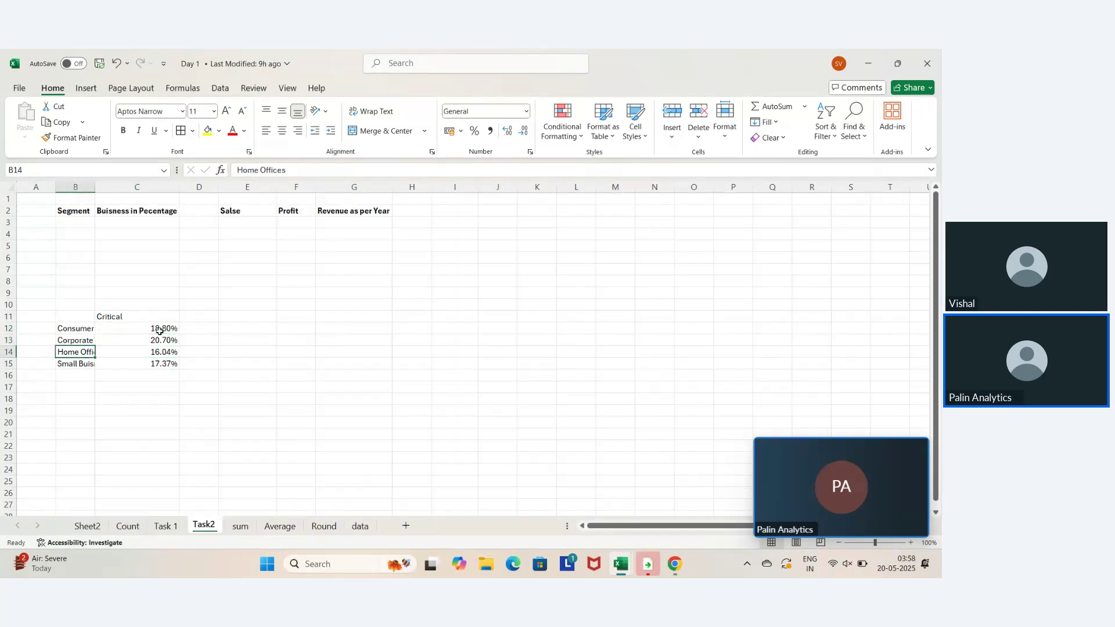
{"action": "key", "text": "Up"}
{"action": "key", "text": "Up"}
{"action": "key", "text": "Up"}
{"action": "key", "text": "shift+Down"}
{"action": "key", "text": "shift+Down"}
{"action": "key", "text": "shift+Down"}
{"action": "key", "text": "shift+Down"}
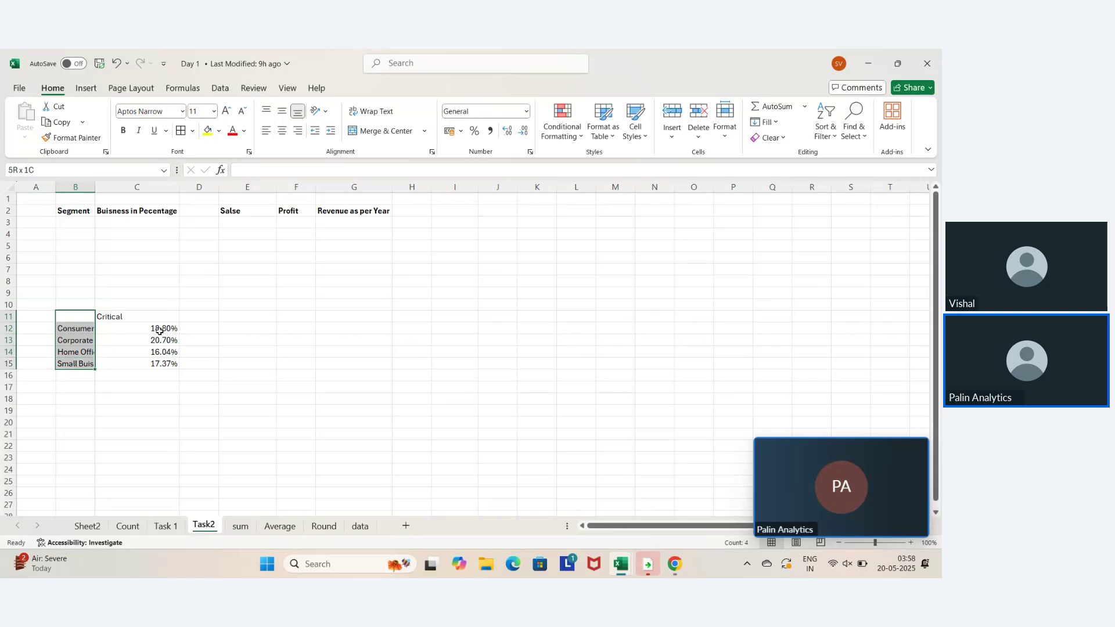
{"action": "key", "text": "shift+Right"}
{"action": "key", "text": "shift+Right"}
{"action": "key", "text": "shift+Left"}
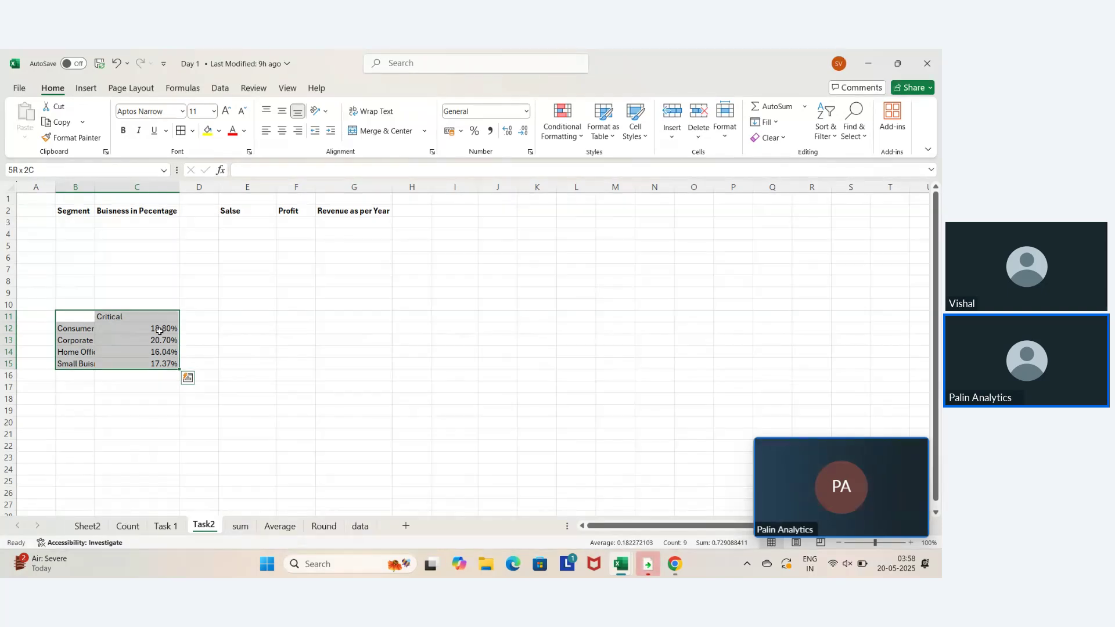
Clear the Order Priority filter on the data sheet while keeping the Consumer segment filter
{"action": "key", "text": "ctrl+Page_Up"}
{"action": "key", "text": "ctrl+Page_Up"}
{"action": "key", "text": "ctrl+Page_Up"}
{"action": "key", "text": "ctrl+Page_Down"}
{"action": "key", "text": "ctrl+Page_Down"}
{"action": "key", "text": "ctrl+Page_Down"}
{"action": "key", "text": "ctrl+Page_Down"}
{"action": "key", "text": "ctrl+Page_Down"}
{"action": "key", "text": "ctrl+Page_Down"}
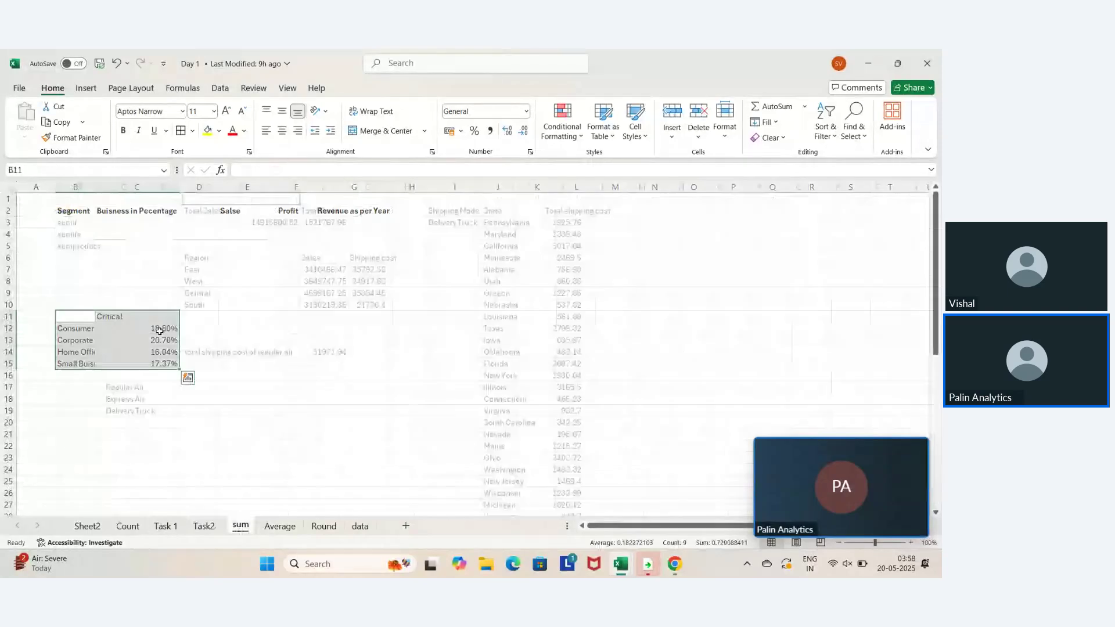
{"action": "key", "text": "ctrl+Page_Down"}
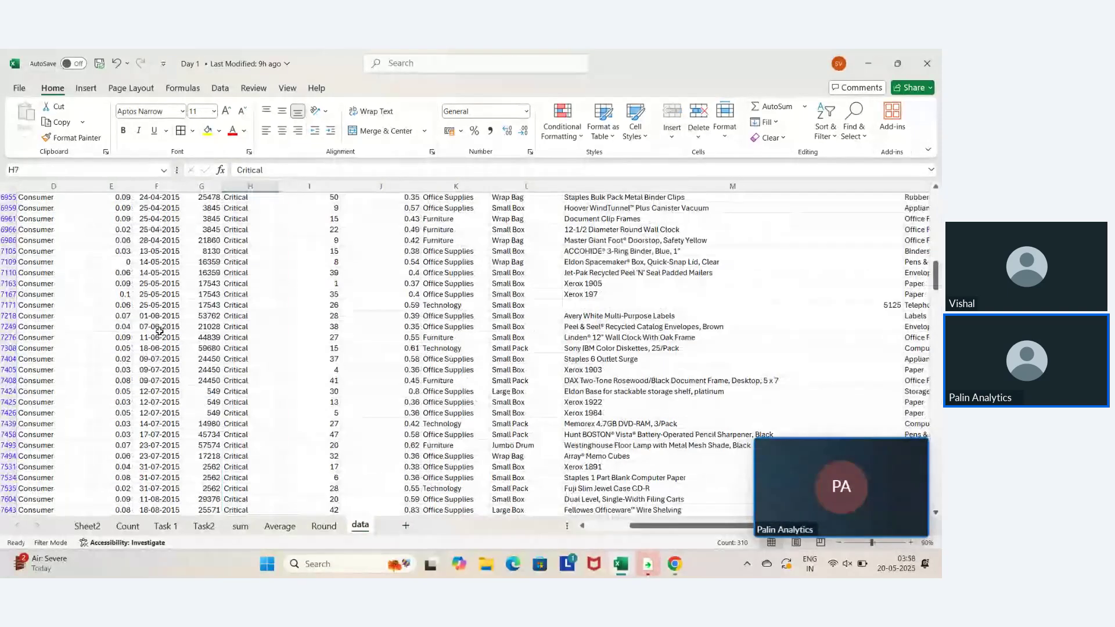
{"action": "key", "text": "ctrl+Up"}
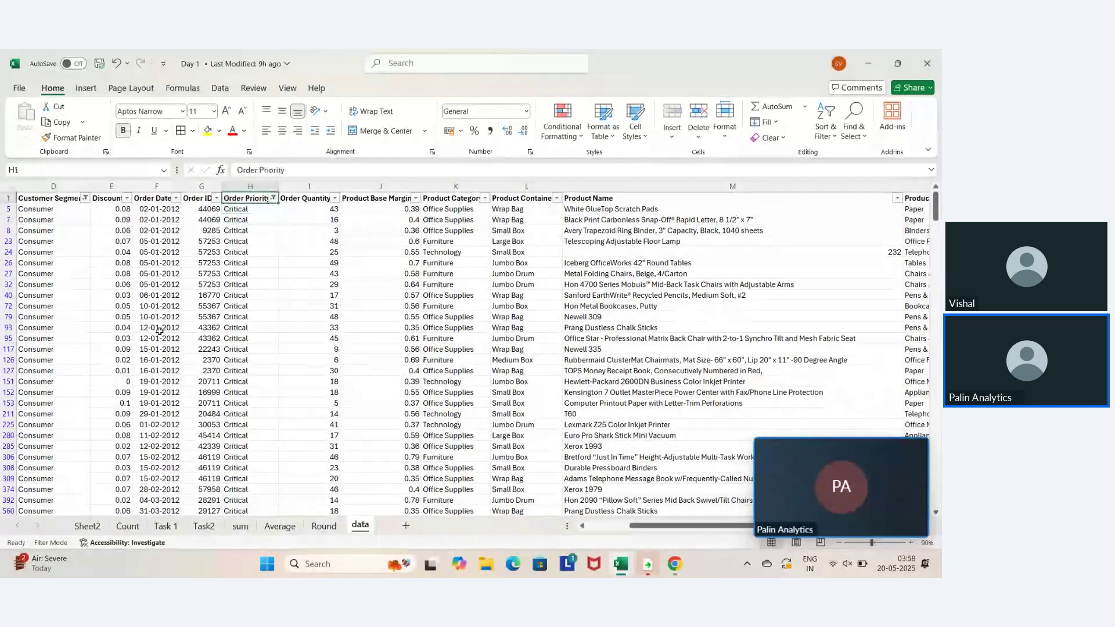
{"action": "key", "text": "alt+Down"}
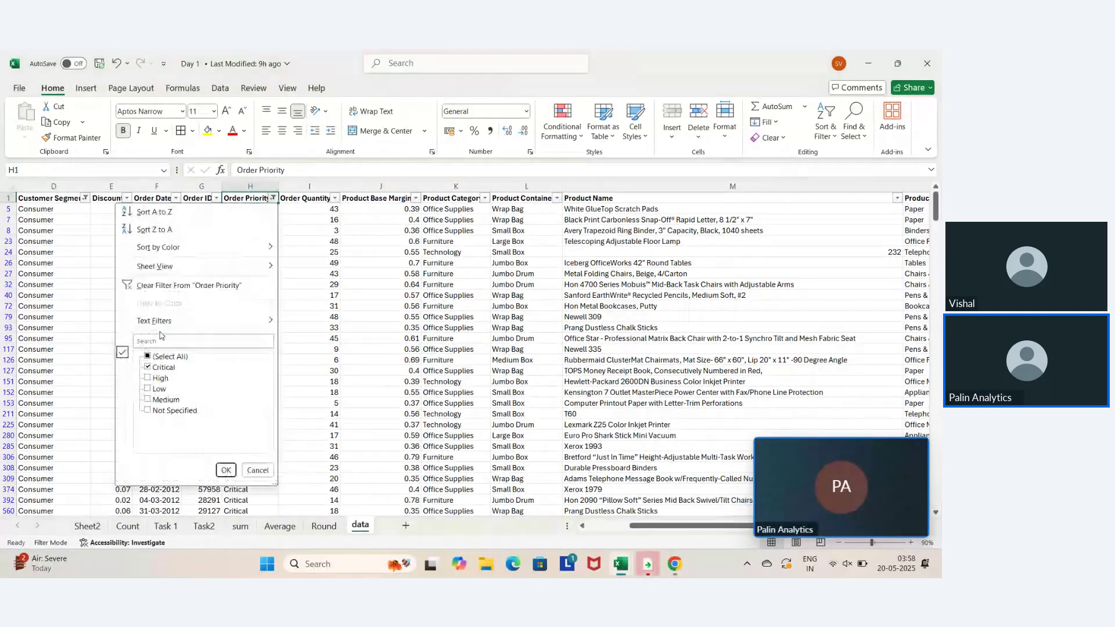
{"action": "key", "text": "Down"}
{"action": "key", "text": "Down"}
{"action": "key", "text": "Down"}
{"action": "key", "text": "Down"}
{"action": "key", "text": "Return"}
Select all visible Order Priority entries on the data sheet to count the Consumer segment's orders
{"action": "key", "text": "Down"}
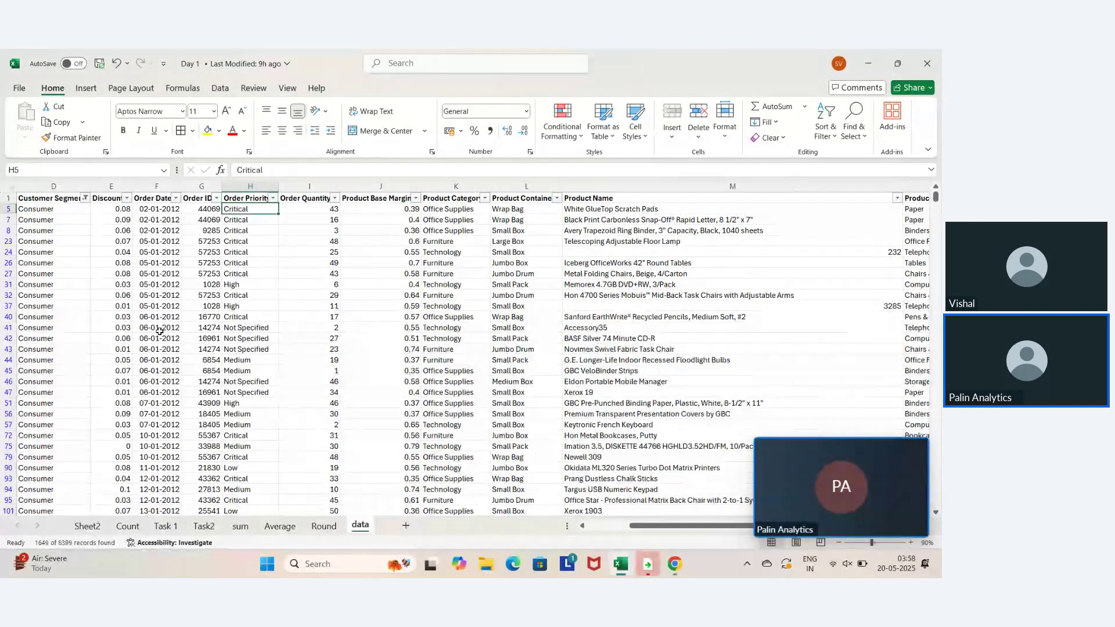
{"action": "key", "text": "ctrl+shift+Down"}
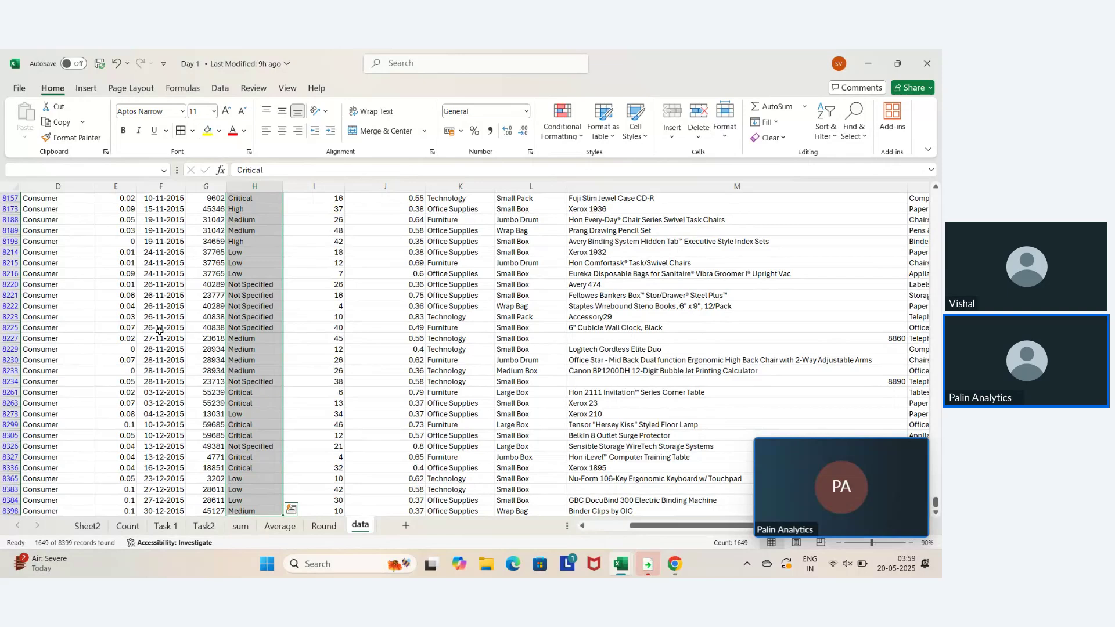
{"action": "key", "text": "ctrl+Up"}
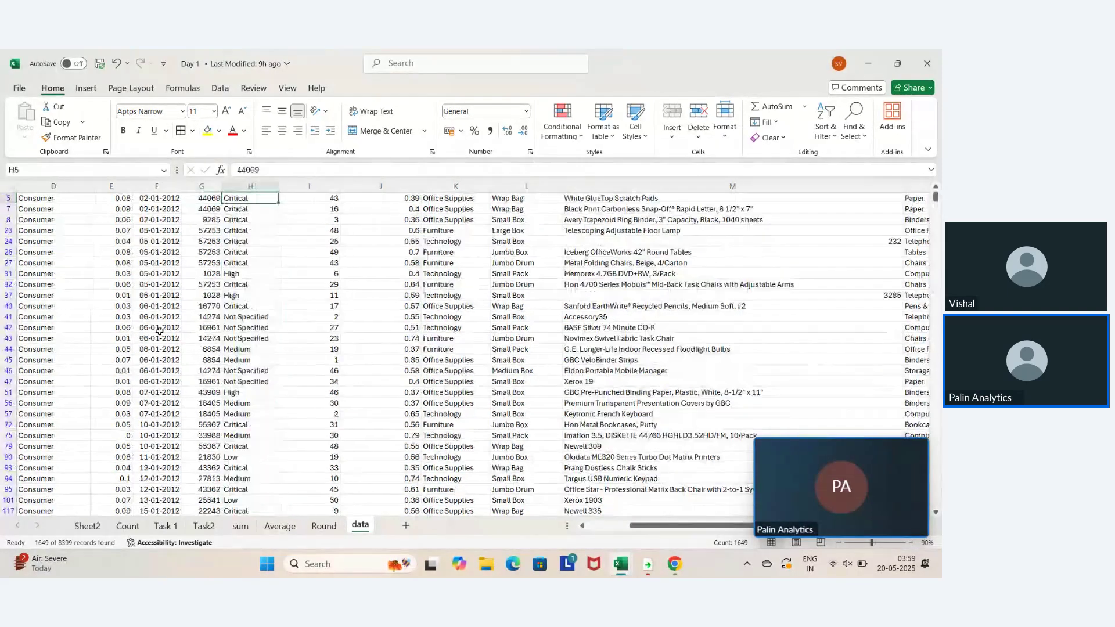
{"action": "key", "text": "ctrl+shift+Down"}
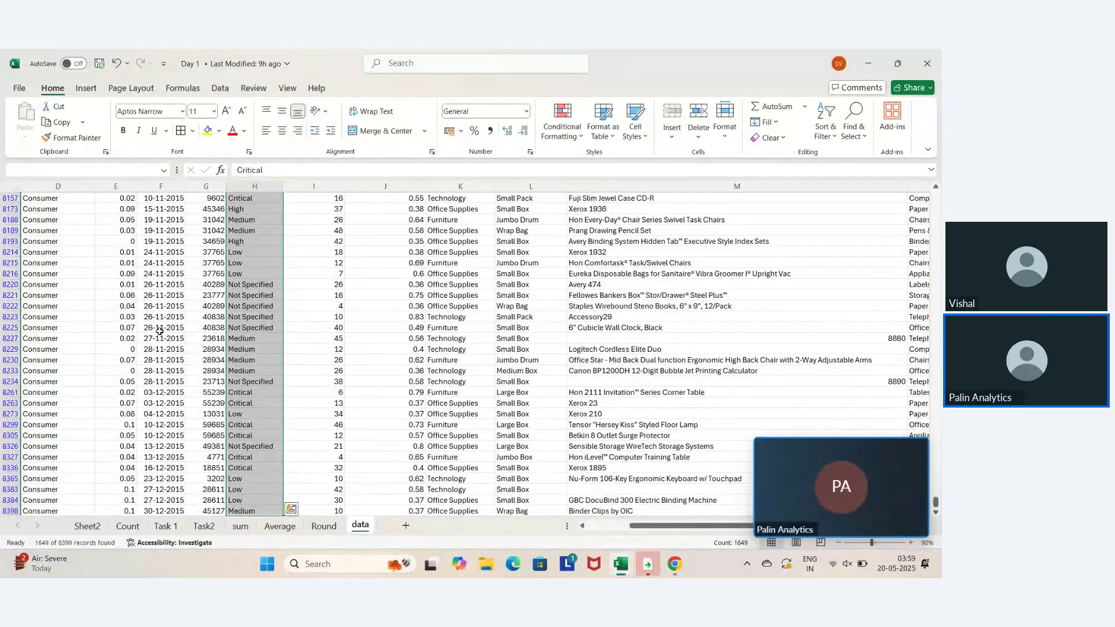
{"action": "key", "text": "ctrl+Up"}
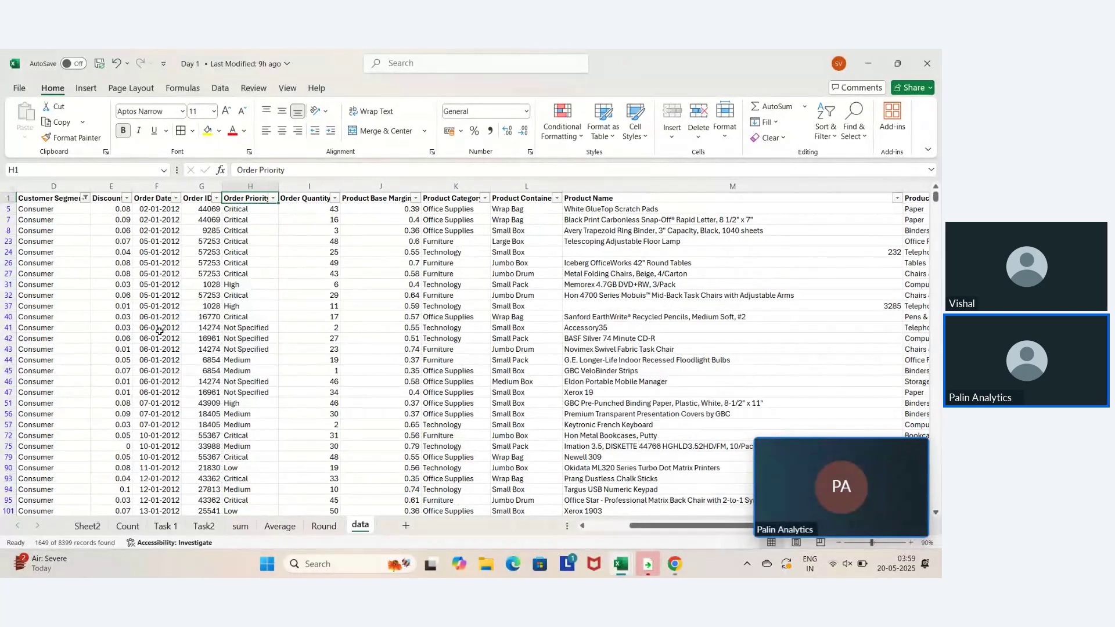
Remove all filters from the data sheet so that every customer segment is shown
{"action": "key", "text": "Left"}
{"action": "key", "text": "Down"}
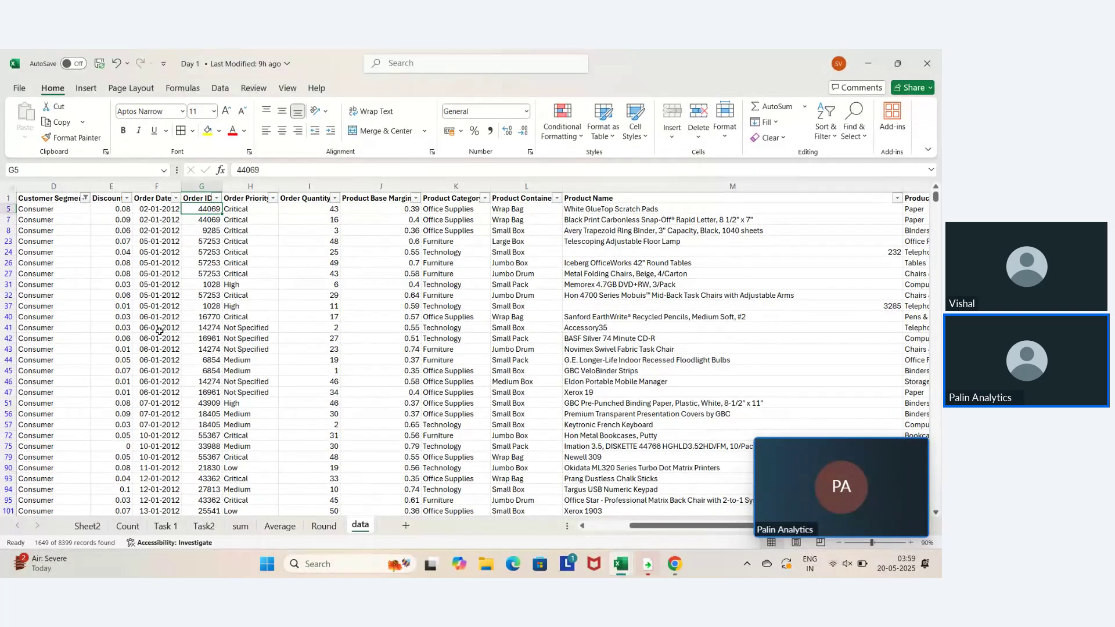
{"action": "key", "text": "Left"}
{"action": "key", "text": "Left"}
{"action": "key", "text": "Left"}
{"action": "key", "text": "Left"}
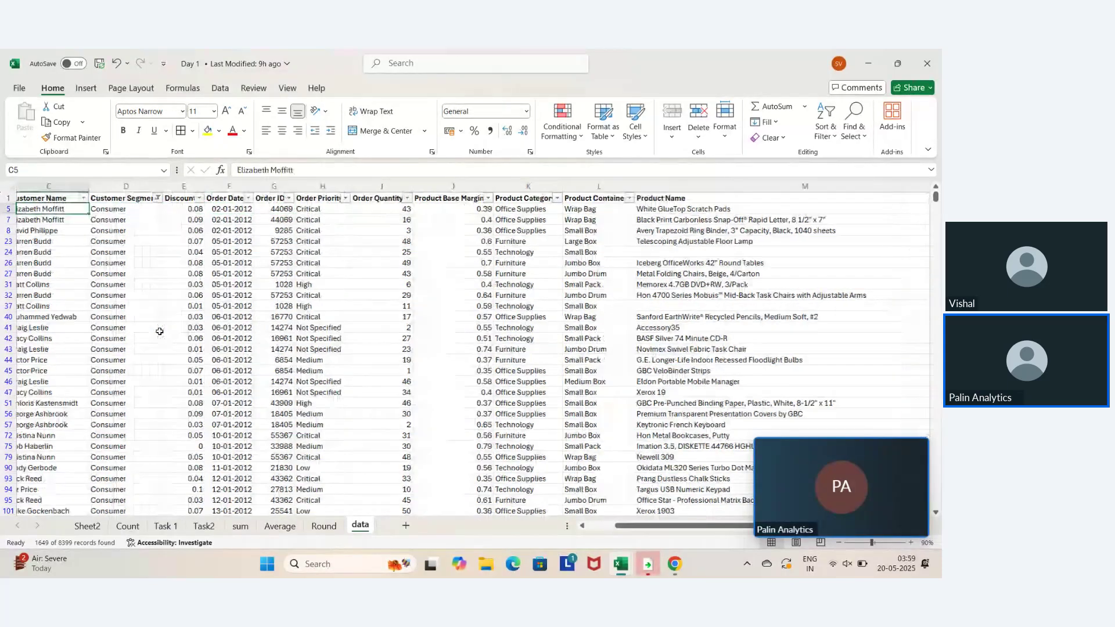
{"action": "key", "text": "Up"}
{"action": "key", "text": "Right"}
{"action": "key", "text": "Right"}
{"action": "key", "text": "Right"}
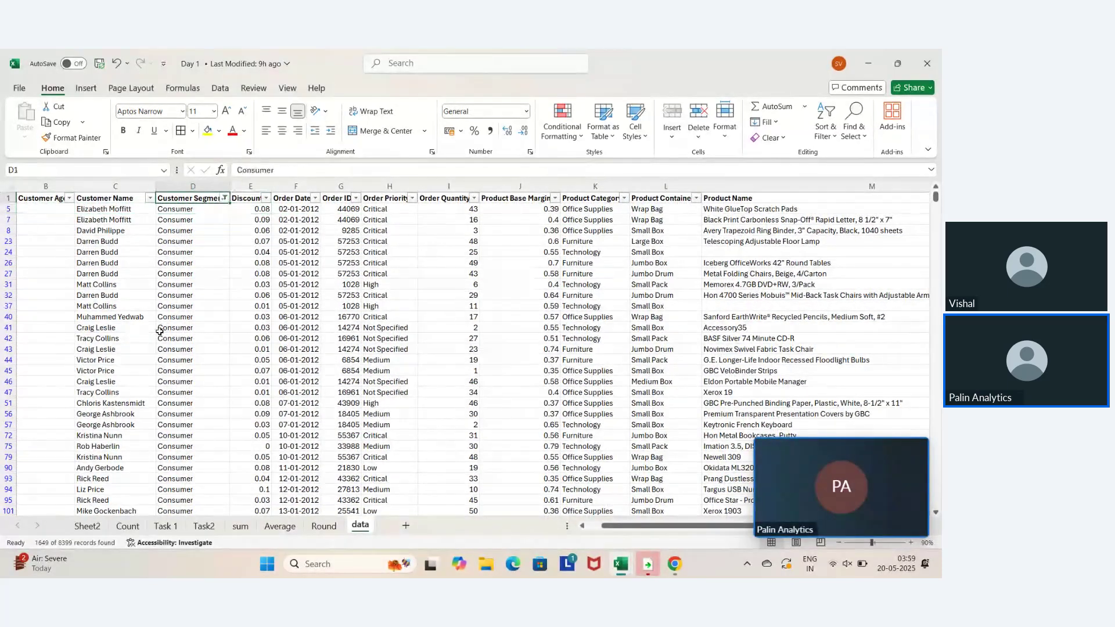
{"action": "key", "text": "Right"}
{"action": "key", "text": "Right"}
{"action": "key", "text": "Left"}
{"action": "key", "text": "Left"}
{"action": "key", "text": "Down"}
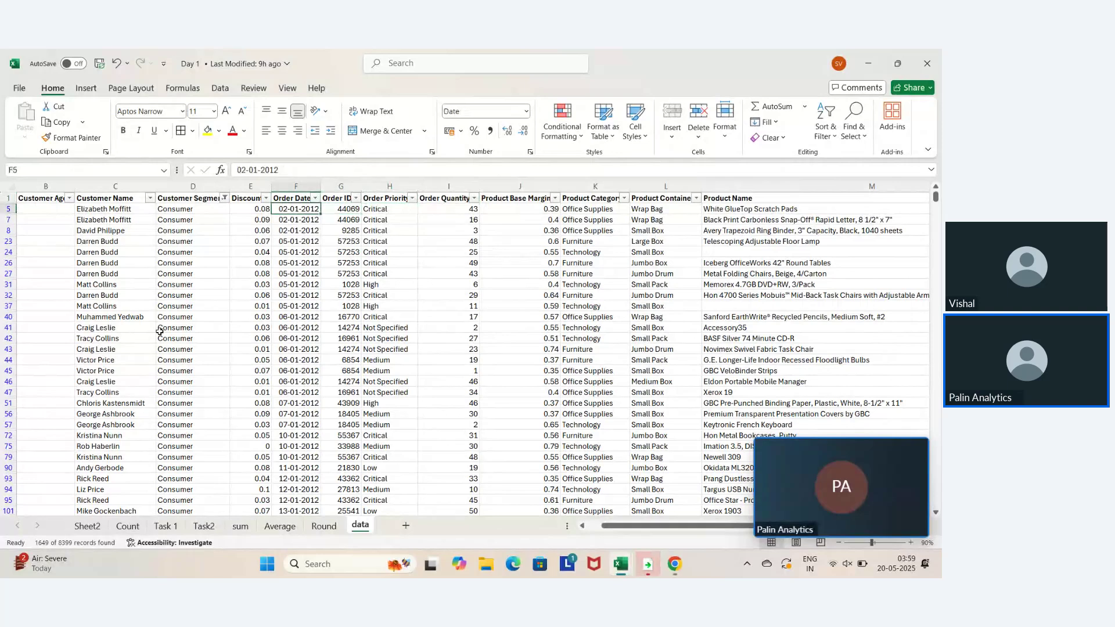
{"action": "key", "text": "Left"}
{"action": "key", "text": "Left"}
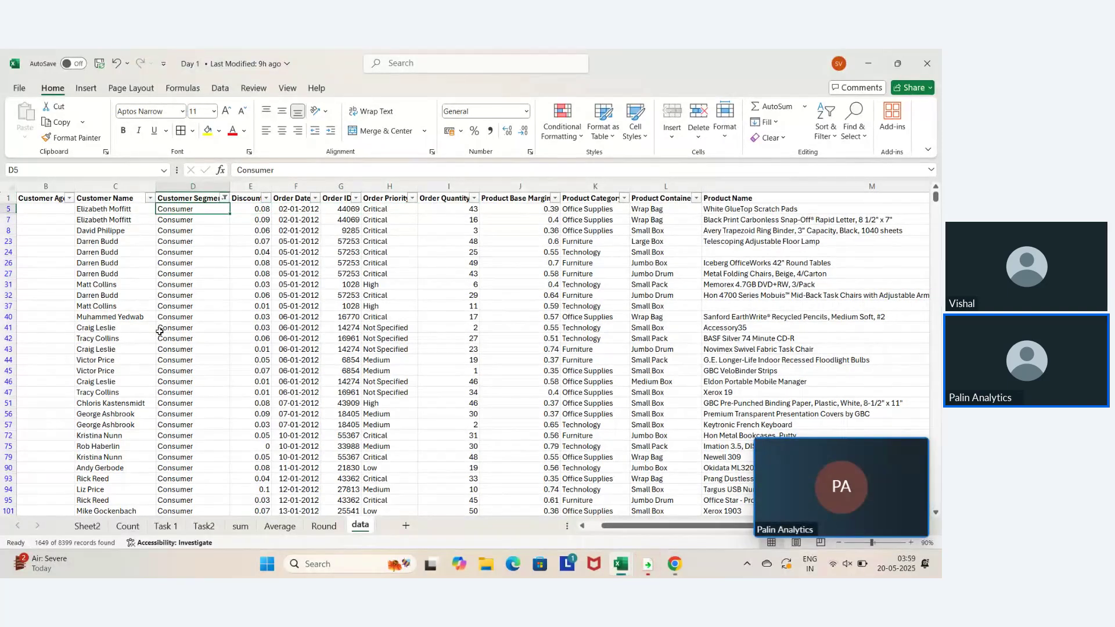
{"action": "key", "text": "ctrl+shift+l"}
Select the Customer Segment entries from D2 to the last row of the data sheet to count all orders
{"action": "key", "text": "Up"}
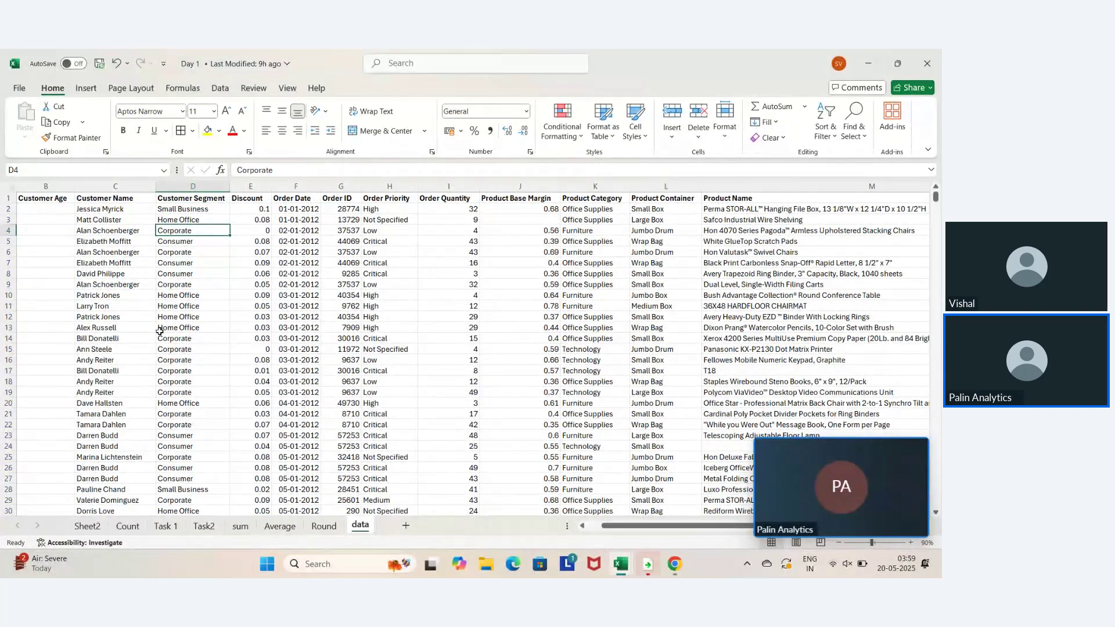
{"action": "key", "text": "ctrl+shift+Down"}
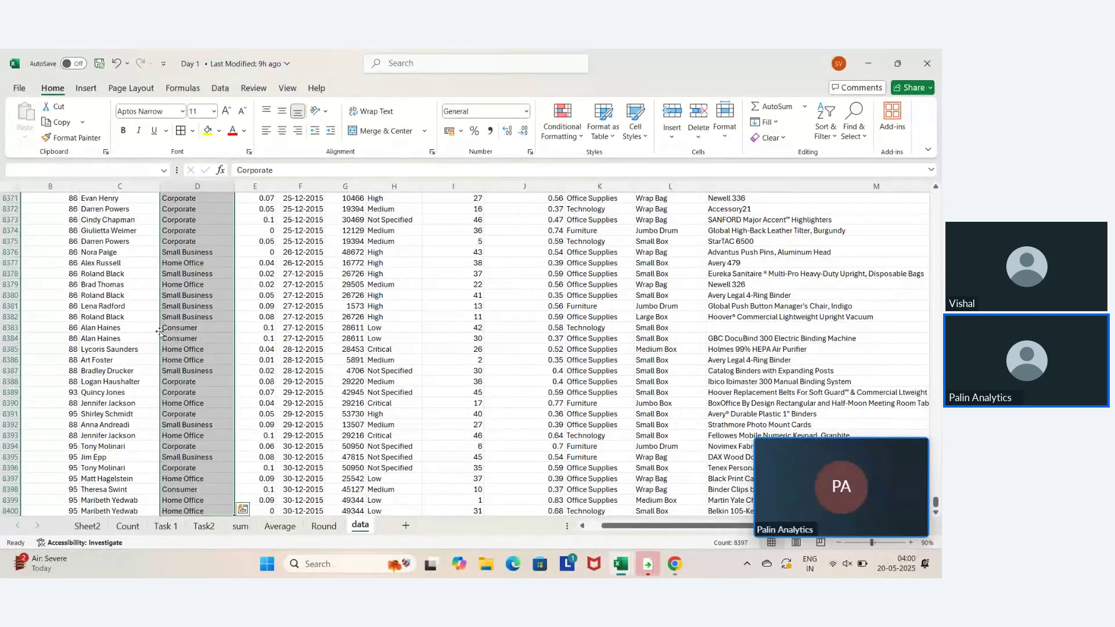
{"action": "key", "text": "Up"}
{"action": "key", "text": "Up"}
{"action": "key", "text": "Up"}
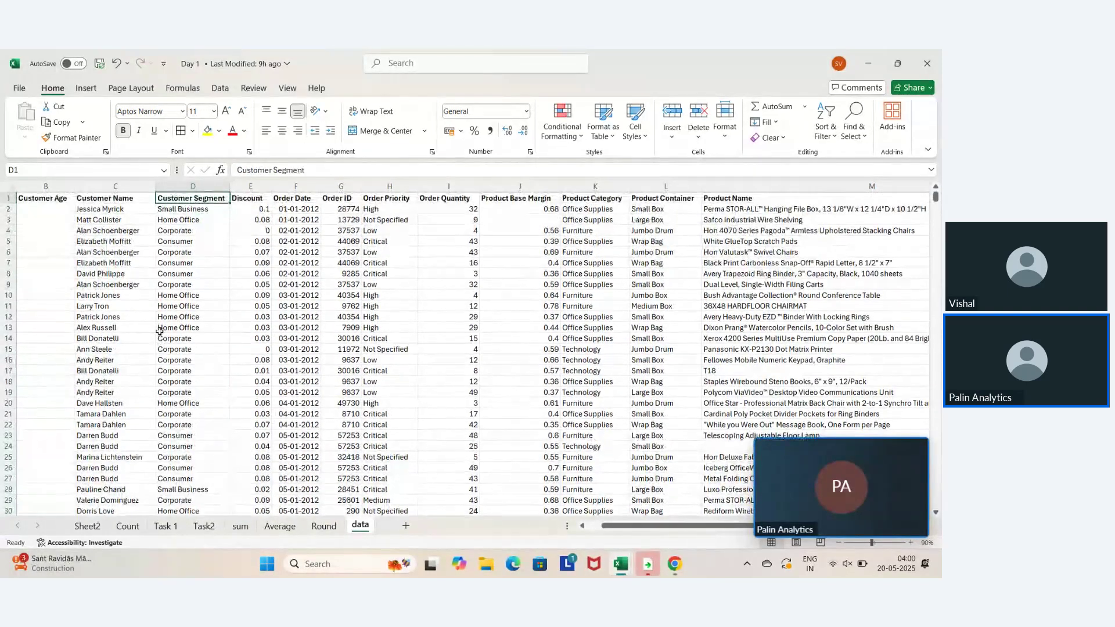
{"action": "key", "text": "Down"}
{"action": "key", "text": "ctrl+shift+Down"}
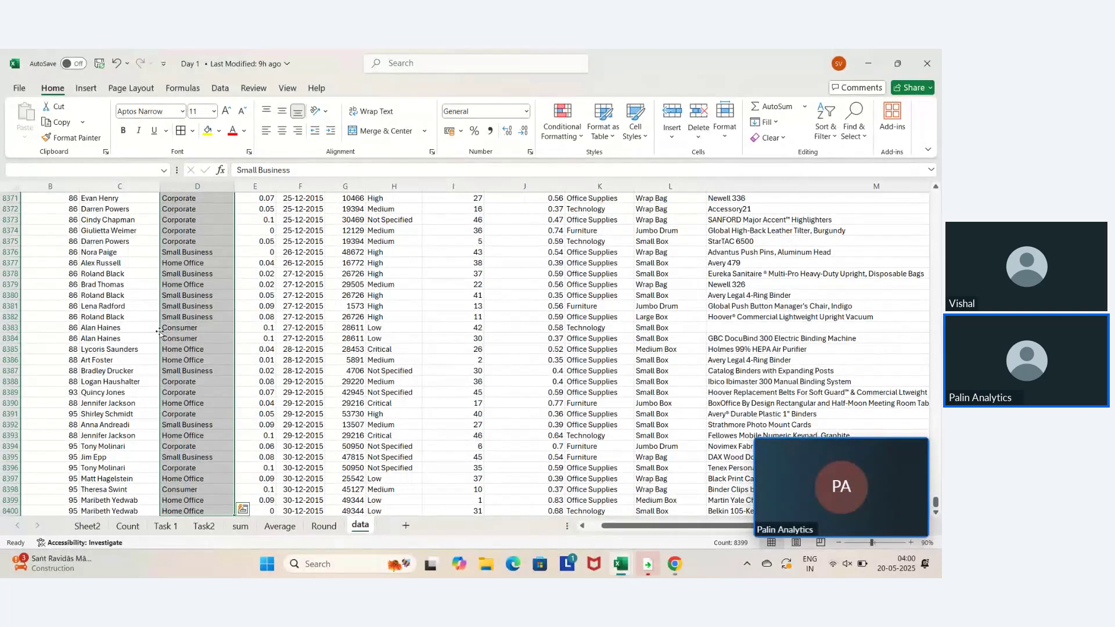
{"action": "key", "text": "ctrl+Up"}
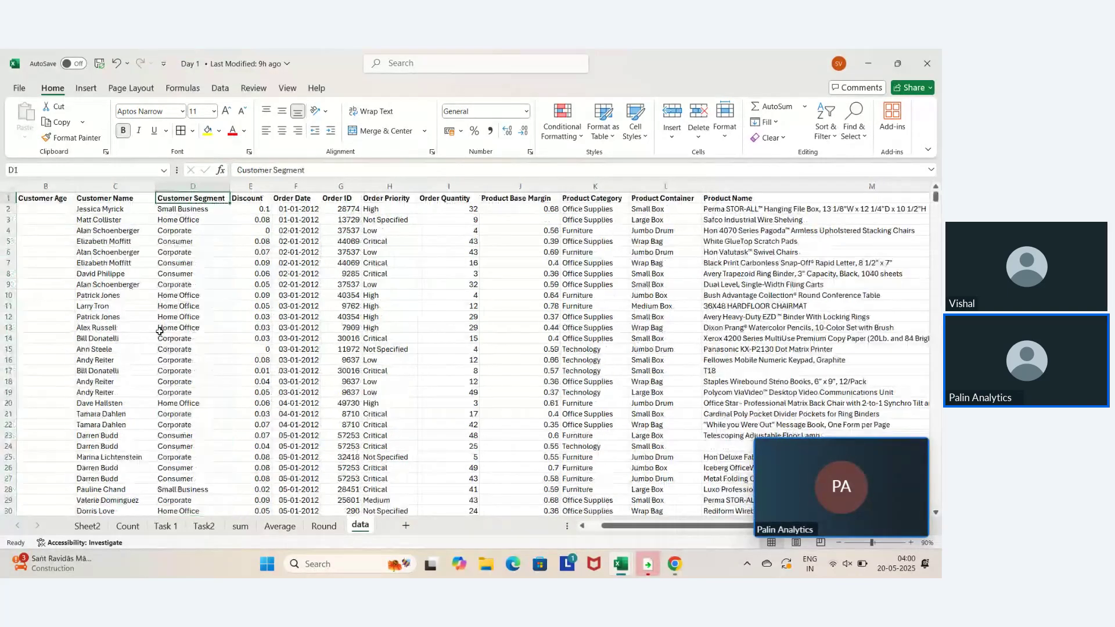